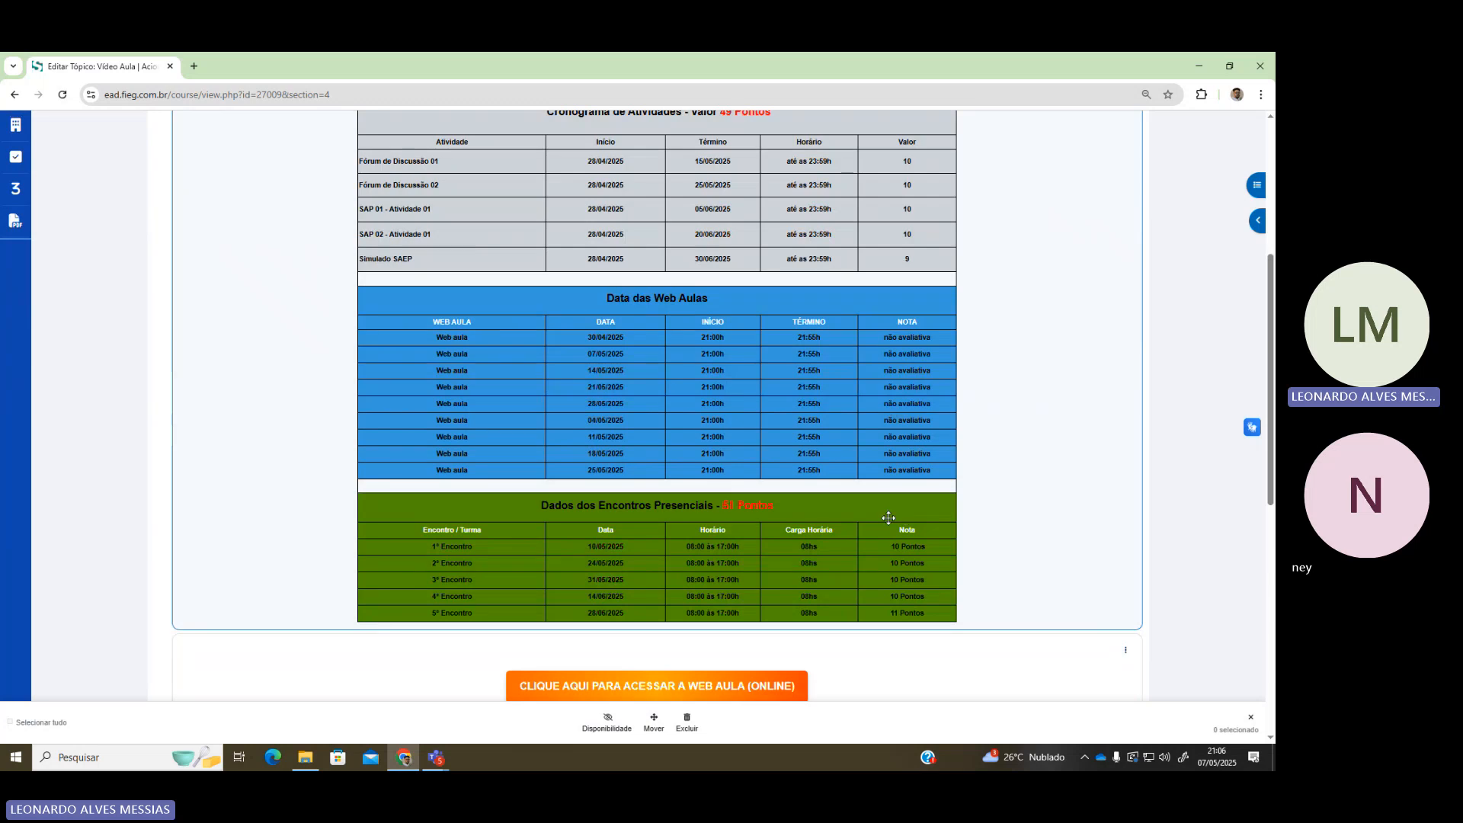
Open the course's Biblioteca section in Moodle
scroll(888, 518, down, 8)
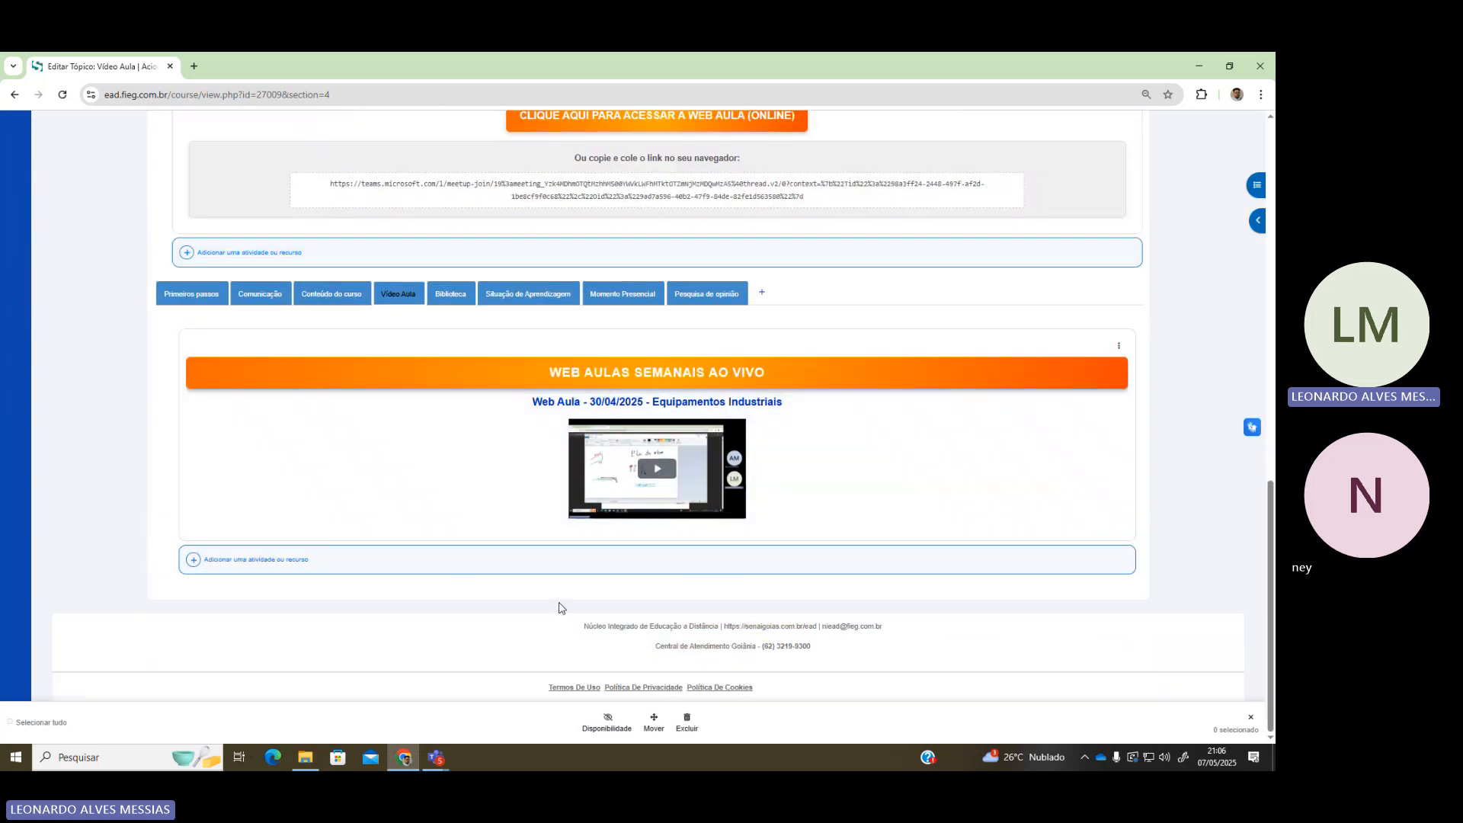
scroll(564, 640, up, 15)
scroll(623, 629, down, 10)
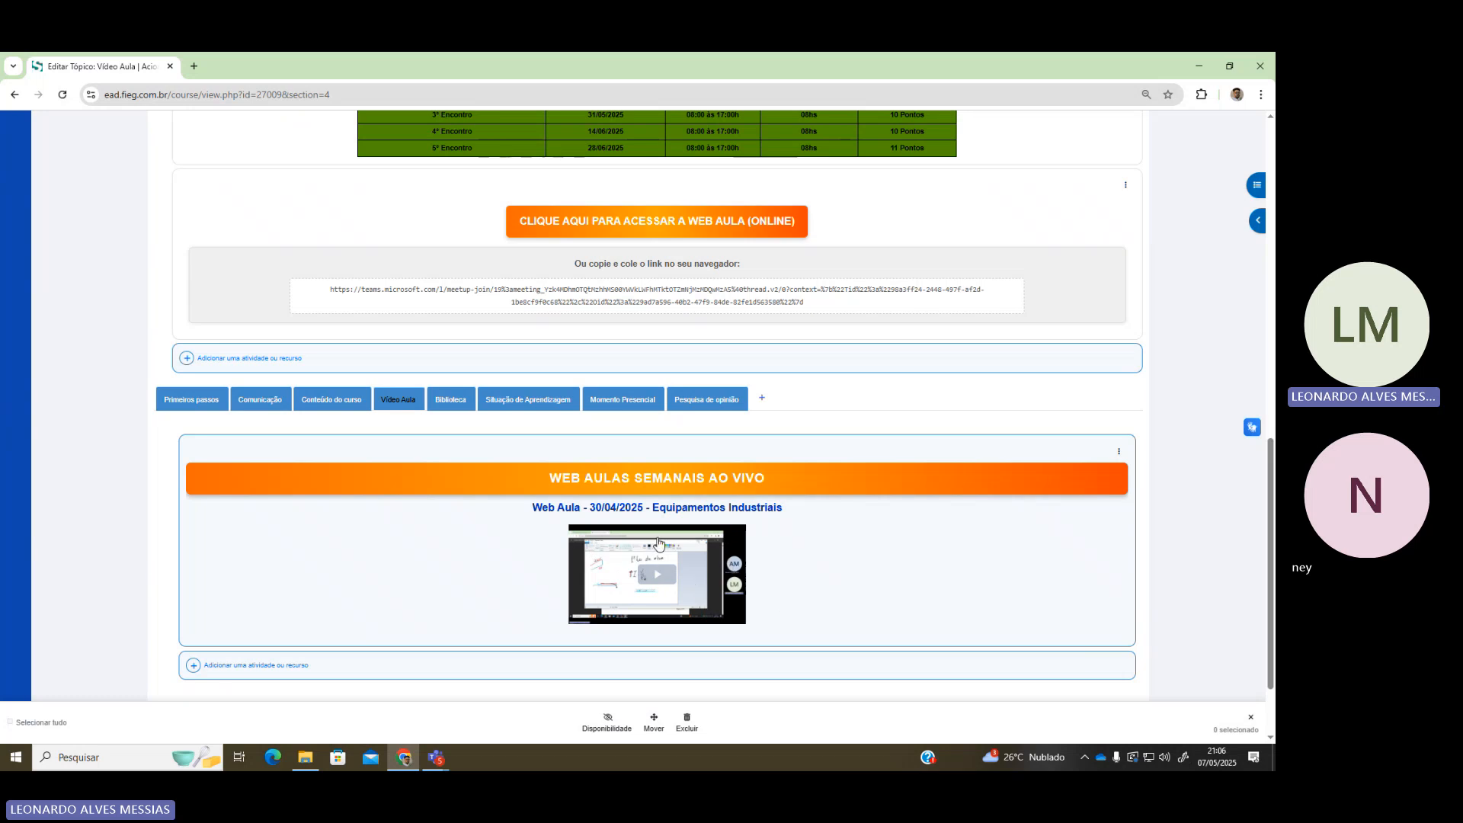
scroll(652, 511, up, 2)
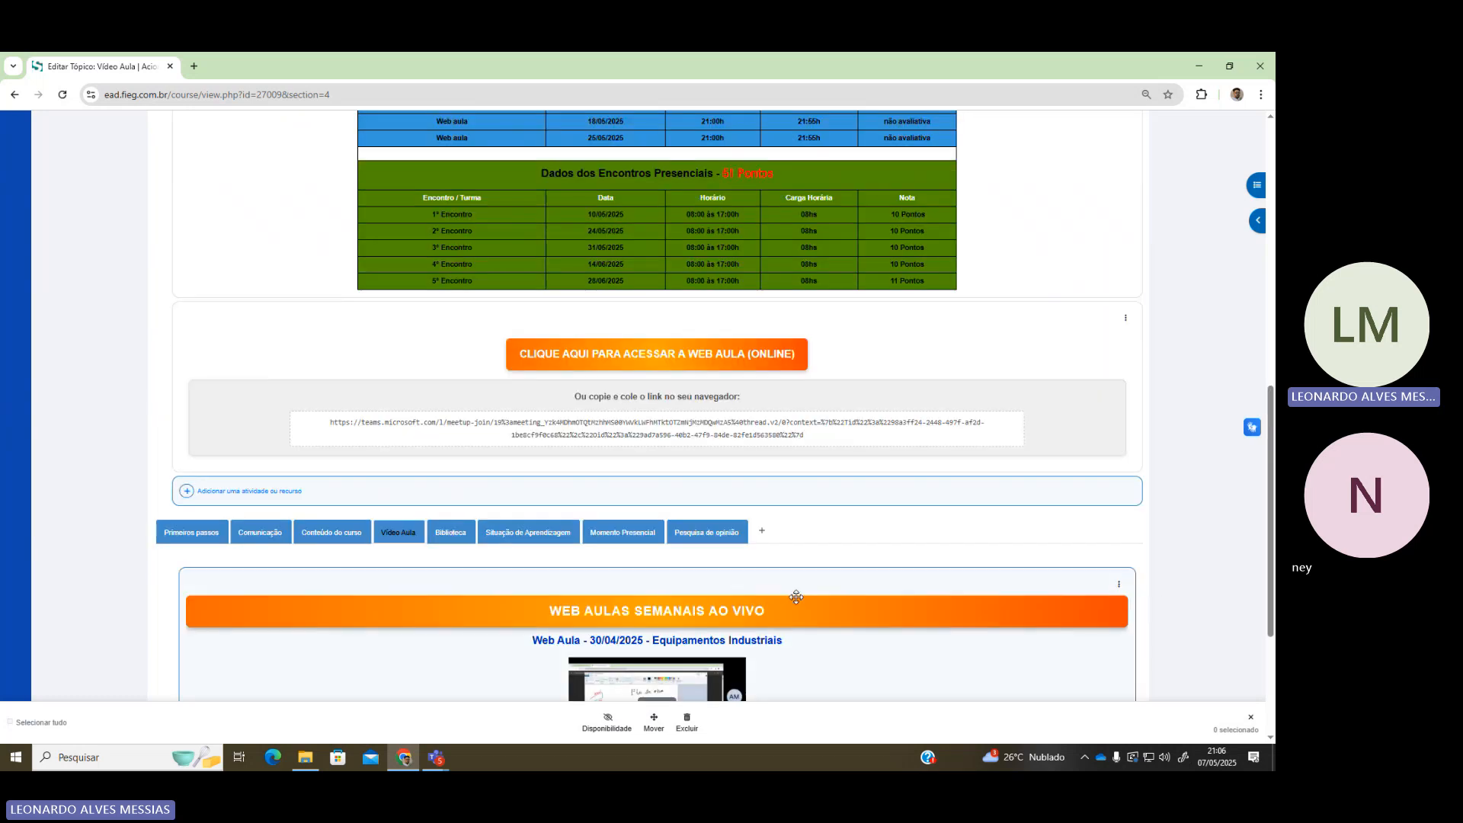
scroll(660, 597, down, 3)
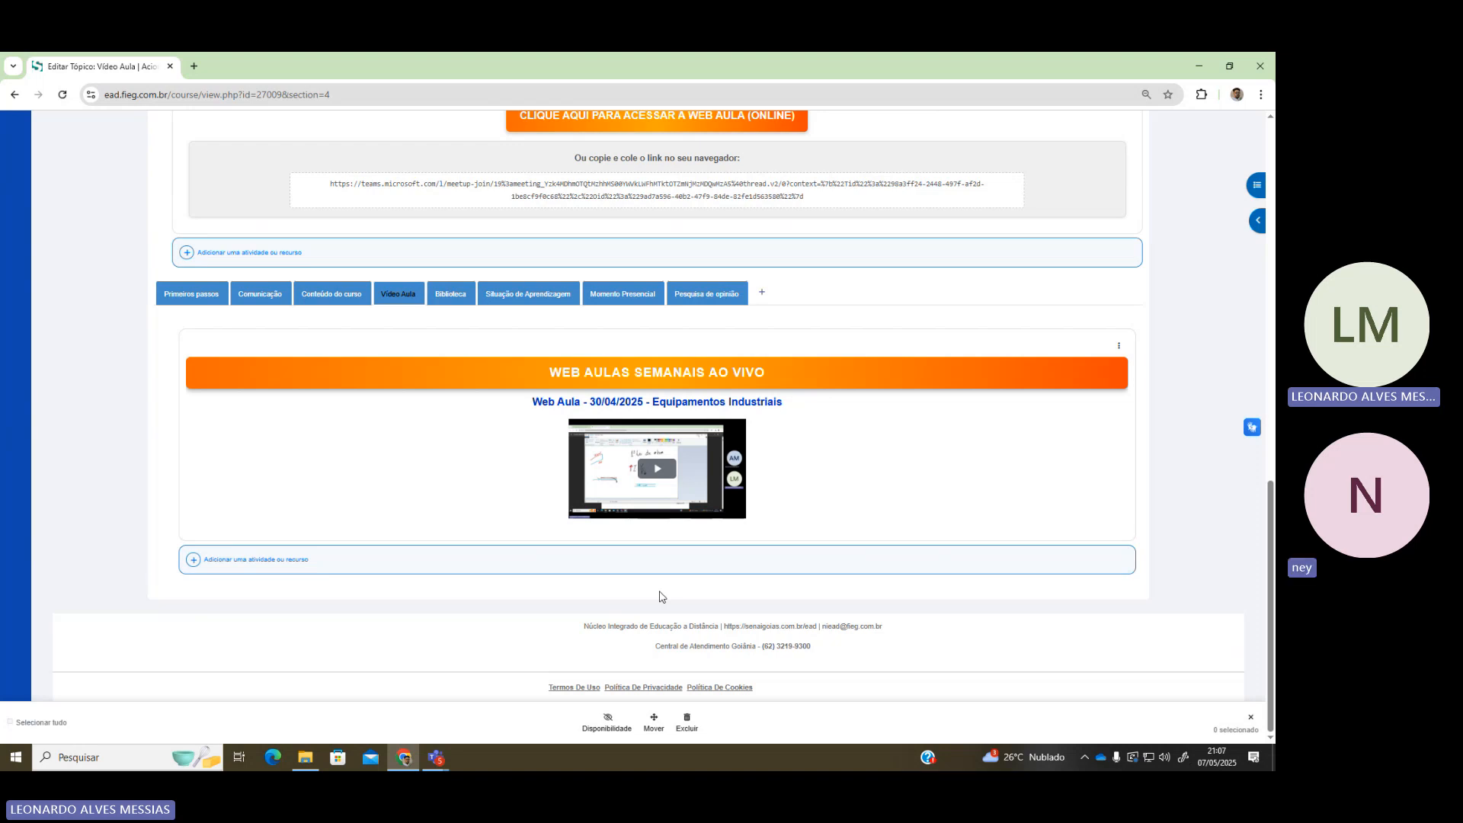
scroll(660, 596, up, 1)
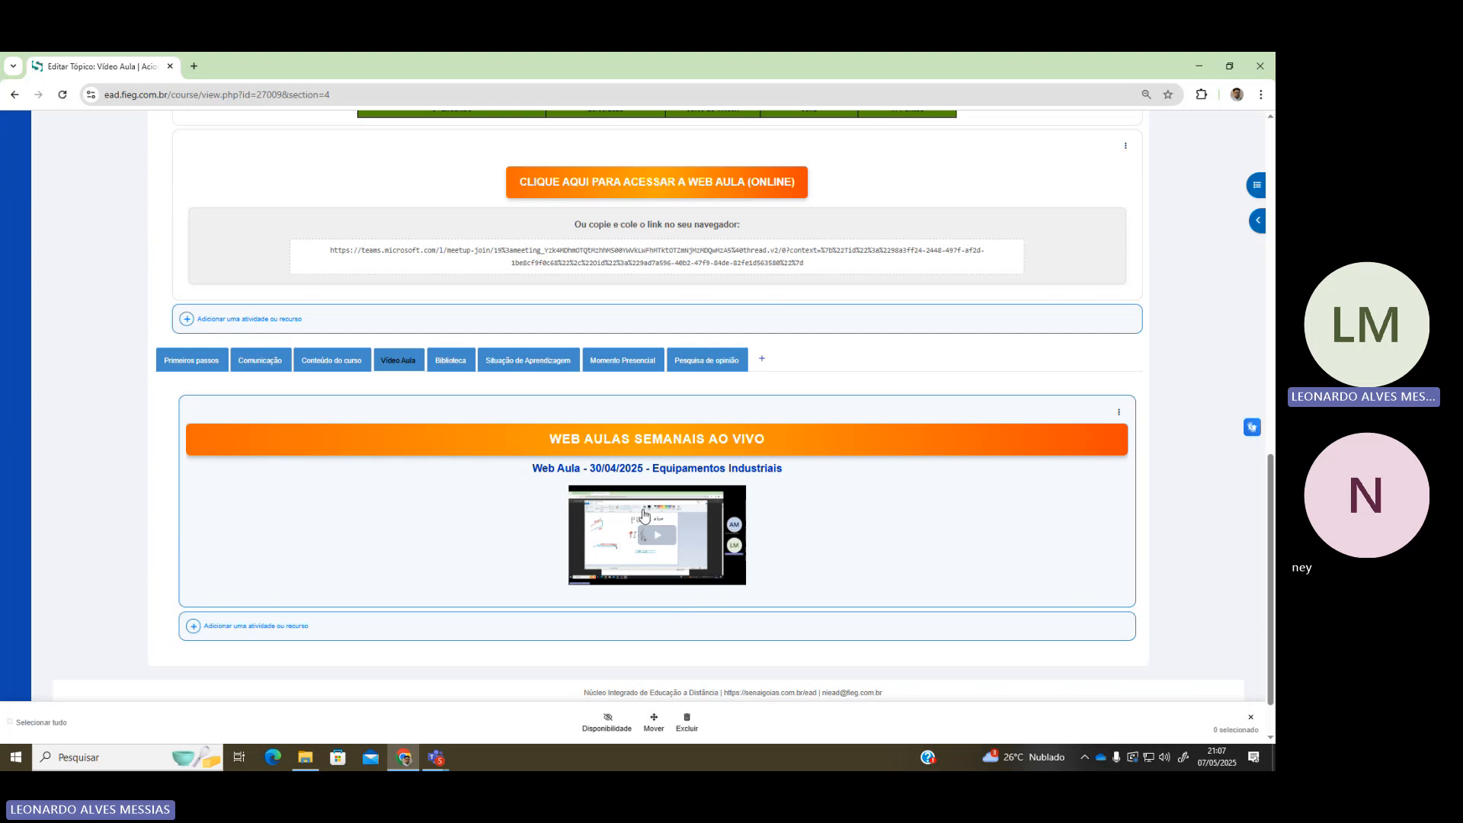
scroll(659, 588, up, 1)
scroll(659, 587, up, 7)
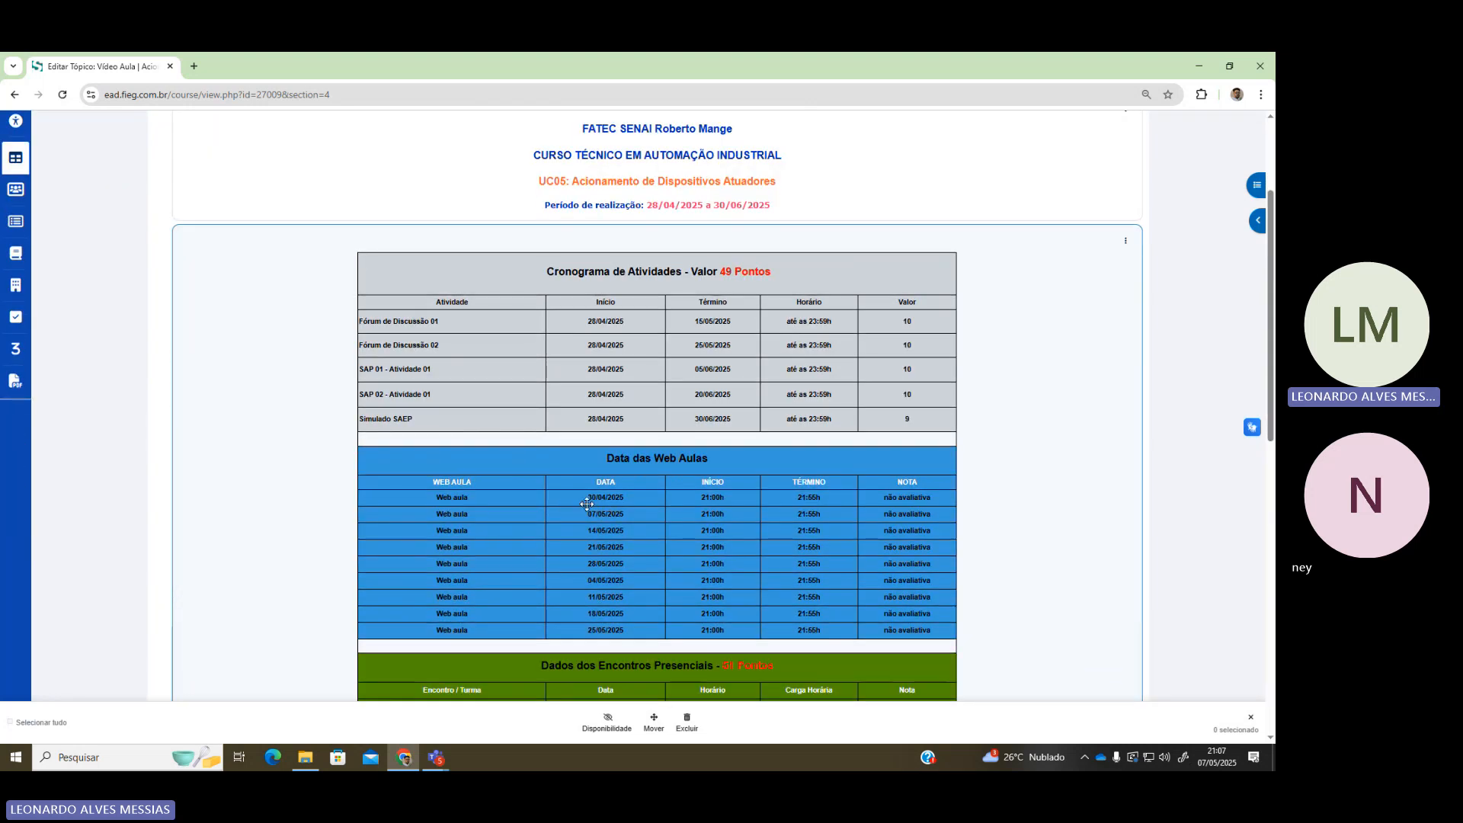
scroll(573, 207, down, 8)
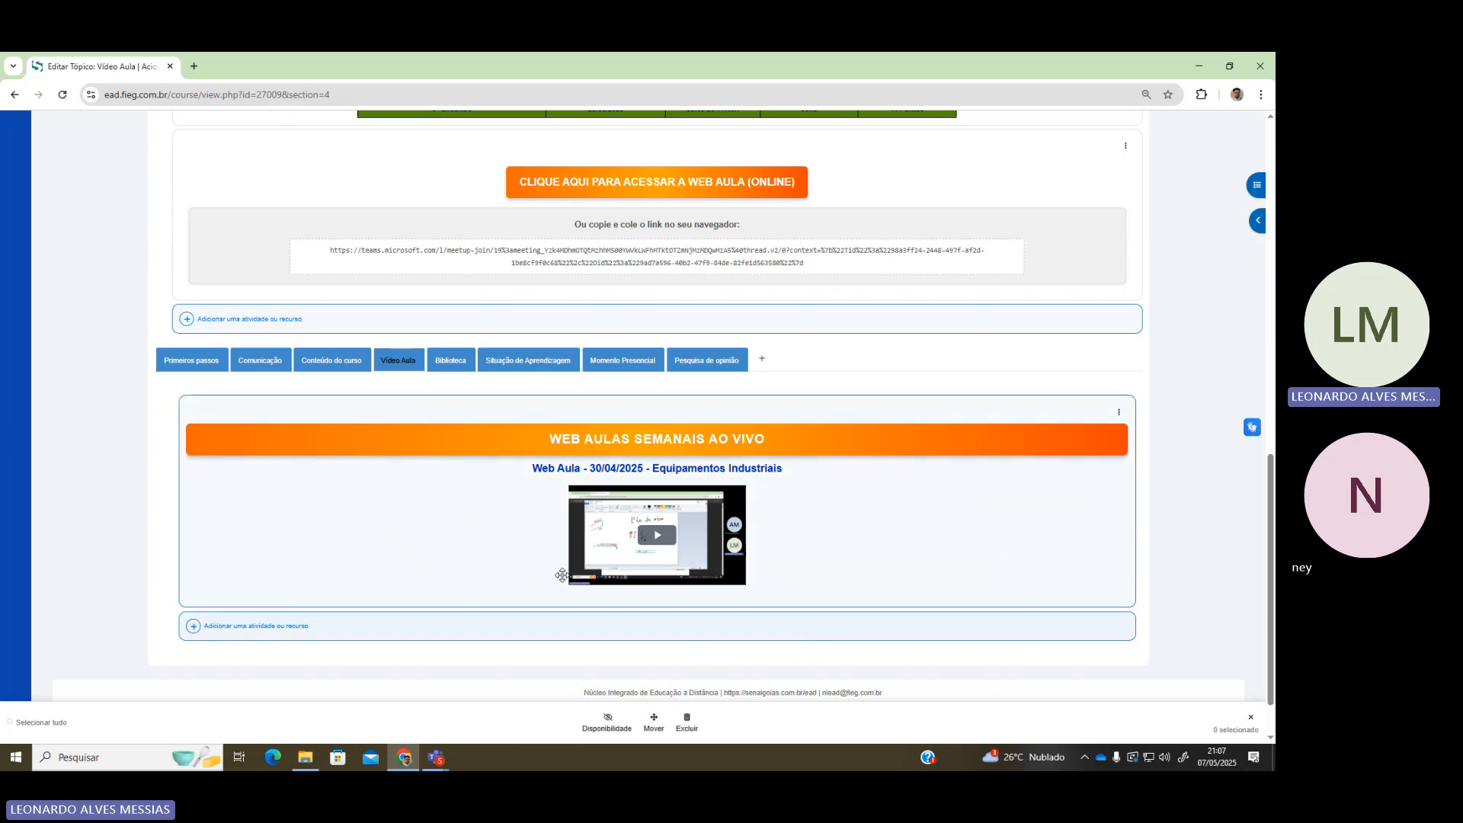
click(449, 360)
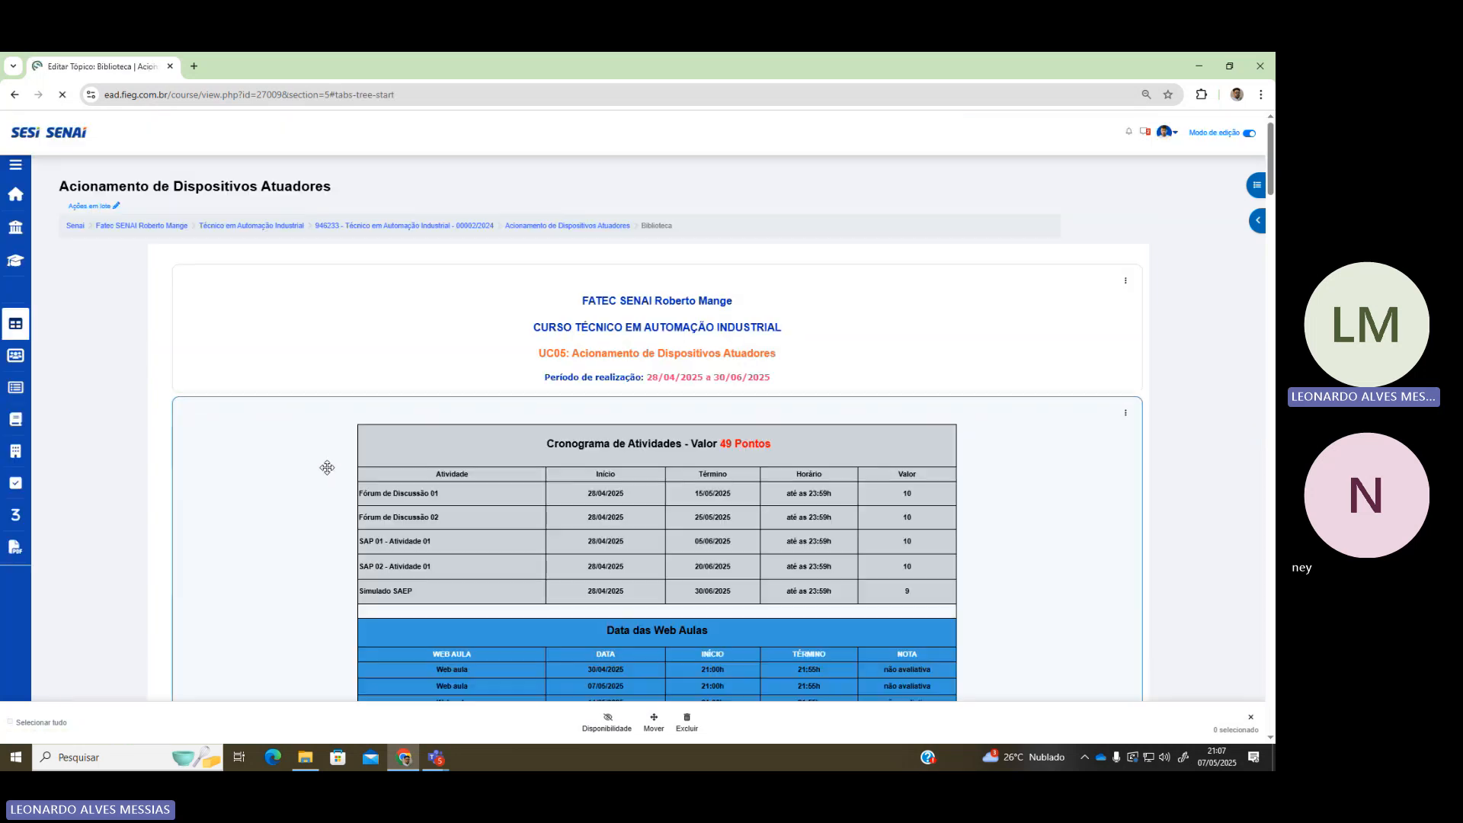
Download the Circuitos elétricos industriais apostila listed under Apostila Complementar
scroll(448, 556, down, 10)
scroll(446, 558, up, 5)
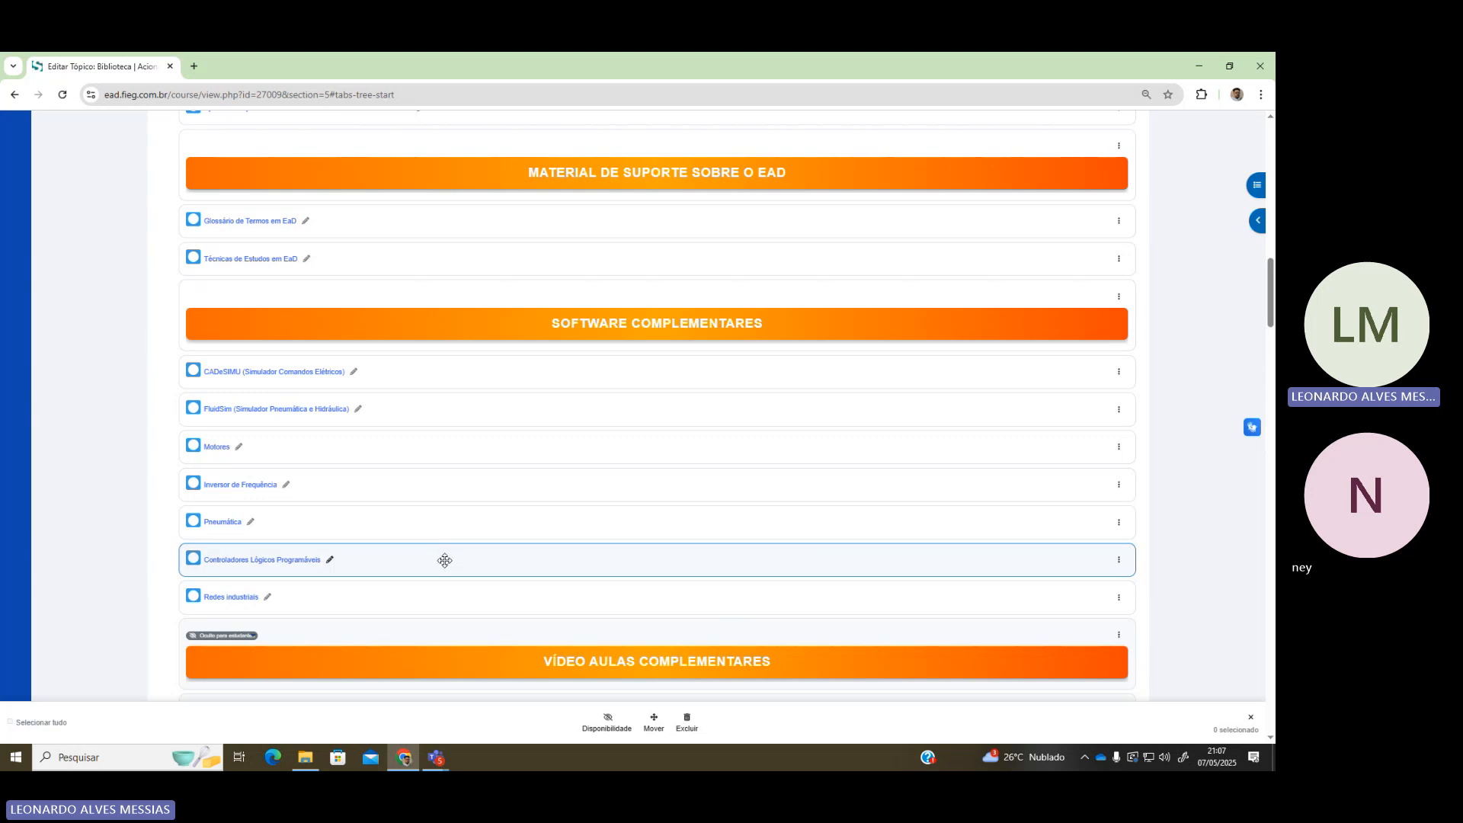
scroll(324, 546, up, 2)
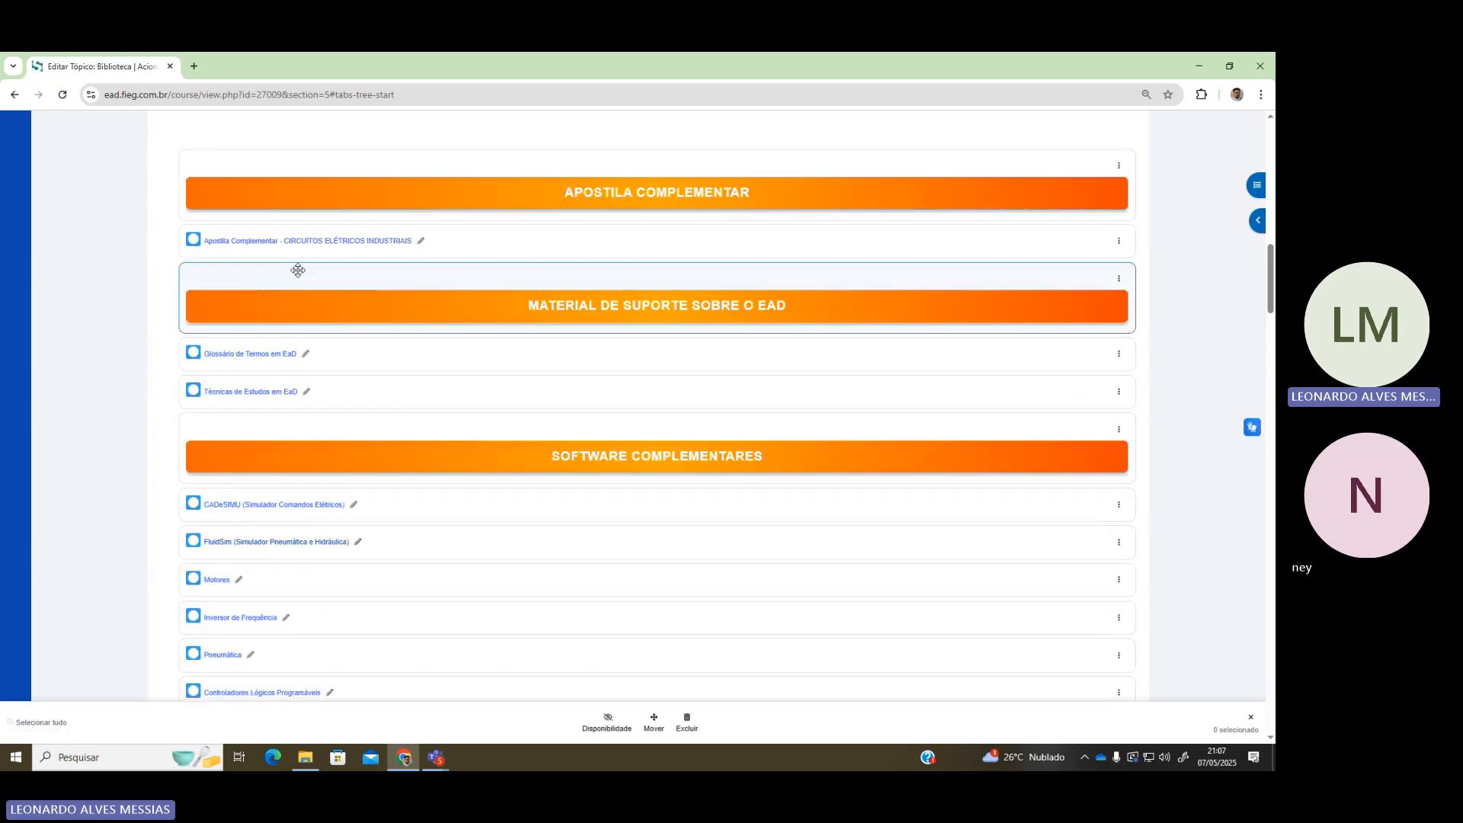
click(280, 242)
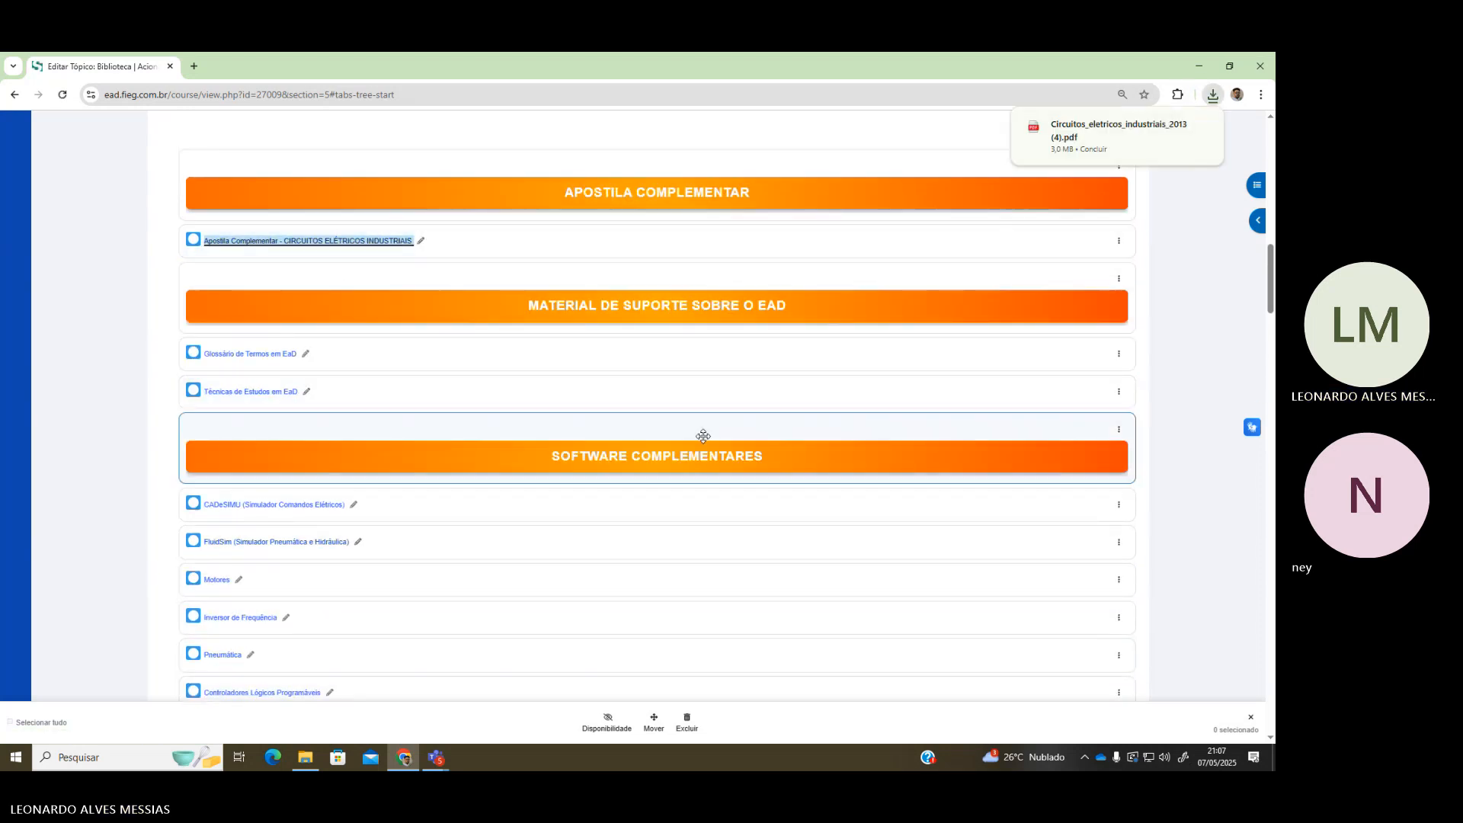
Open the downloaded Circuitos_eletricos_industriais_2013 (4).pdf from Chrome's download popup
scroll(675, 579, down, 6)
scroll(674, 579, down, 6)
scroll(670, 564, up, 12)
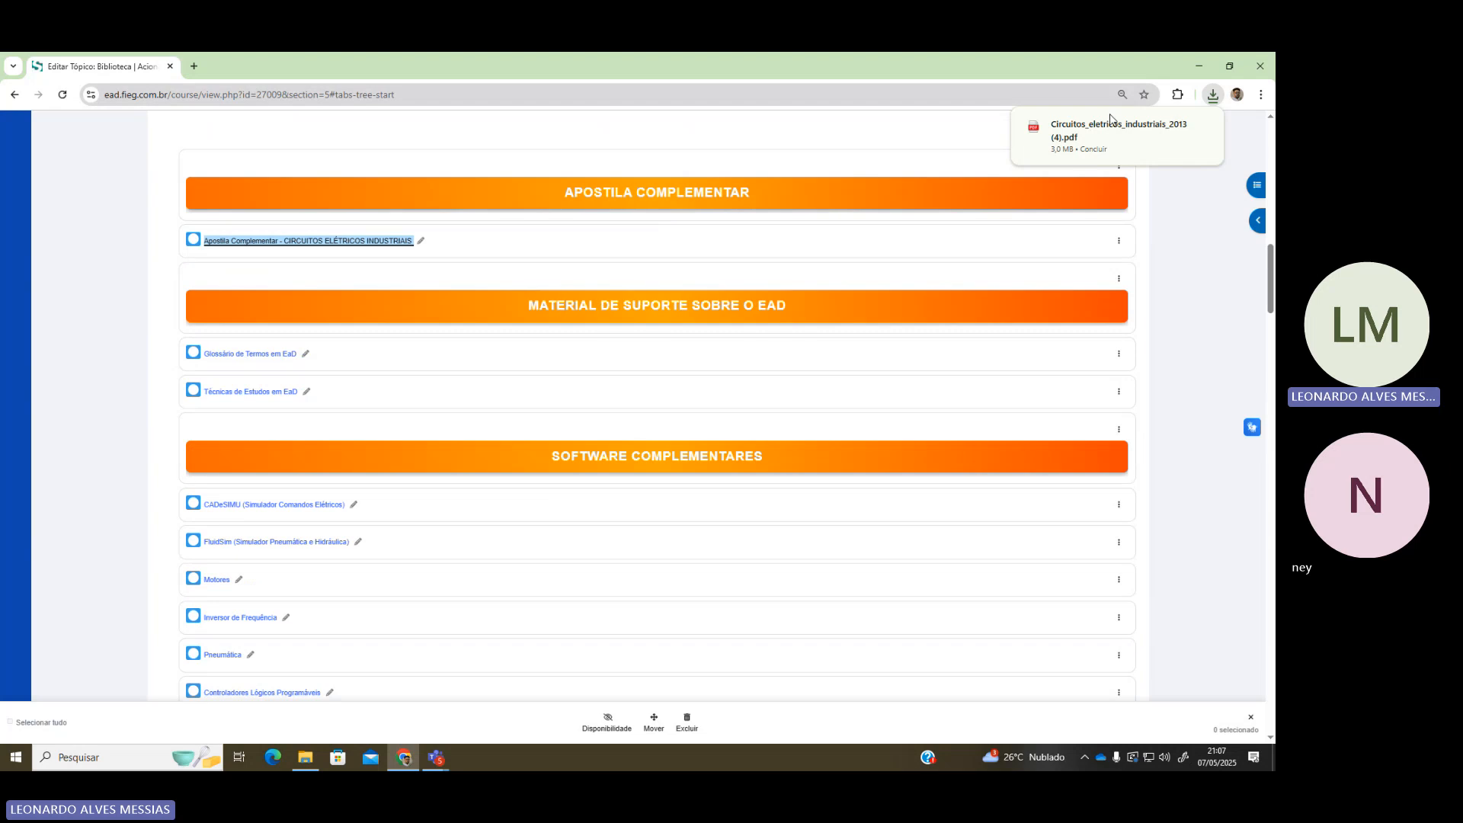
click(1114, 131)
Browse the handout's symbology pages, moving back from page 16 toward page 8
drag(1270, 165, 1269, 307)
scroll(895, 348, up, 20)
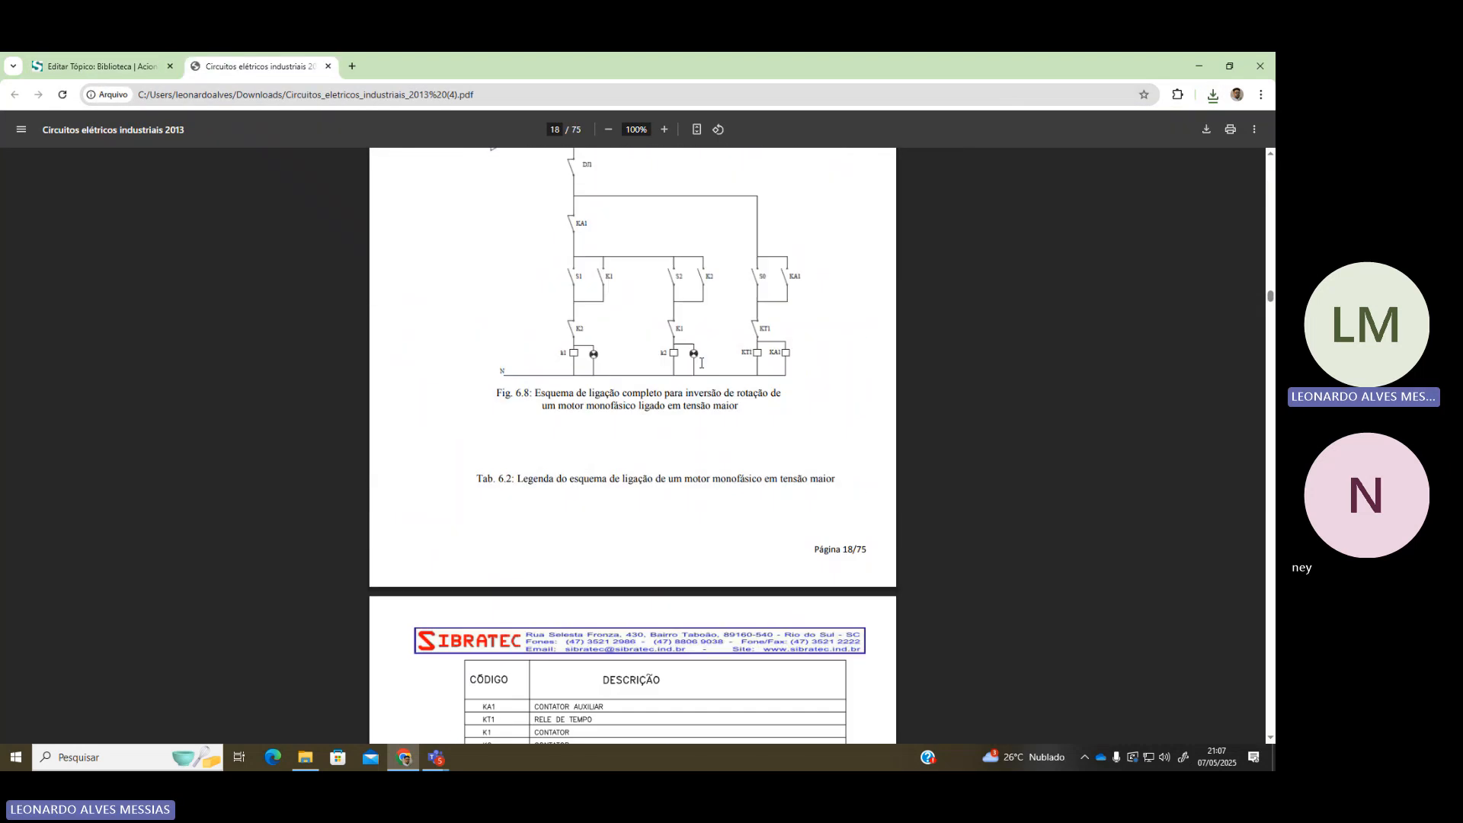
scroll(684, 387, up, 11)
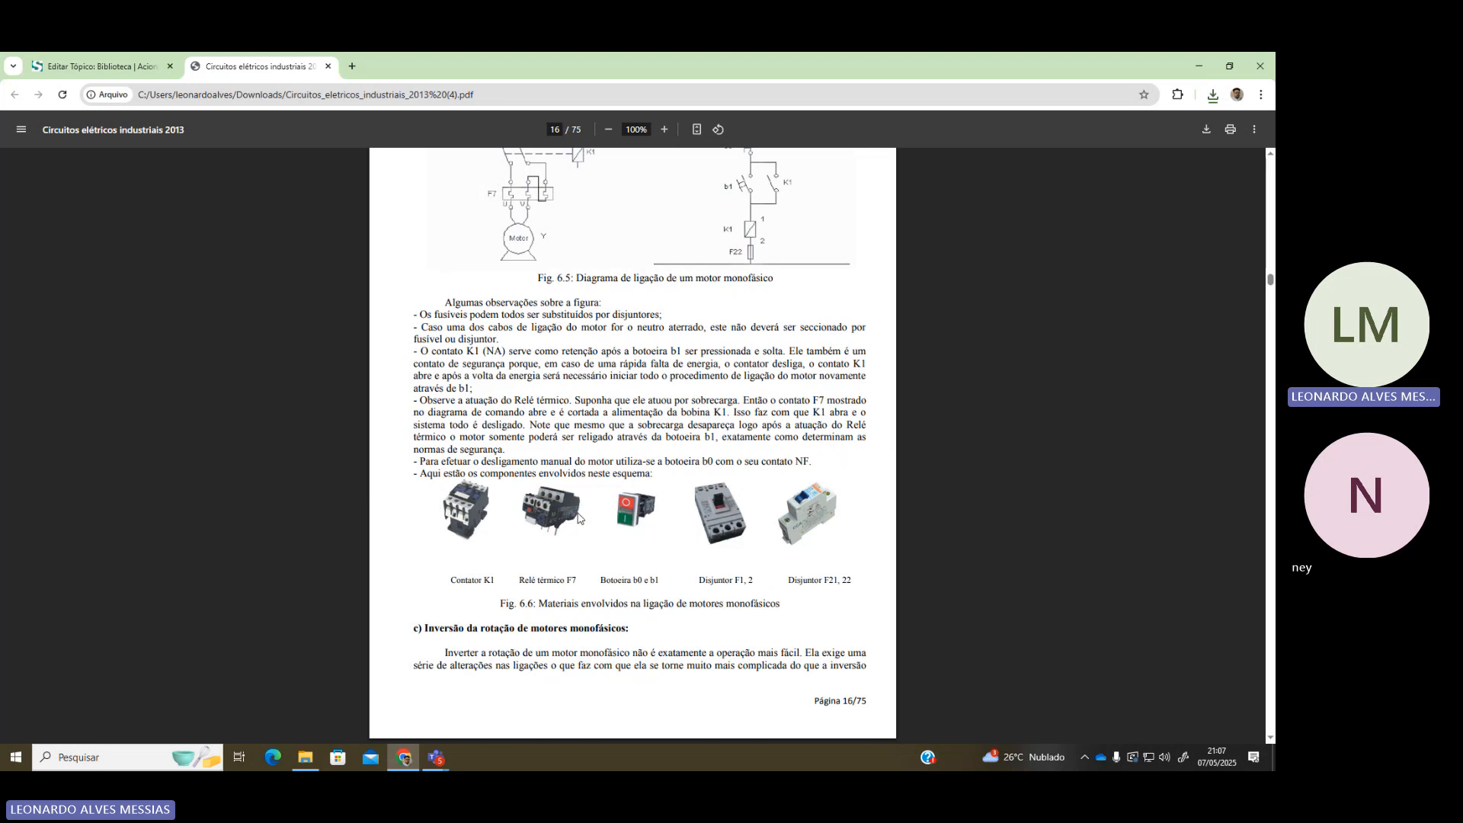
scroll(541, 515, up, 20)
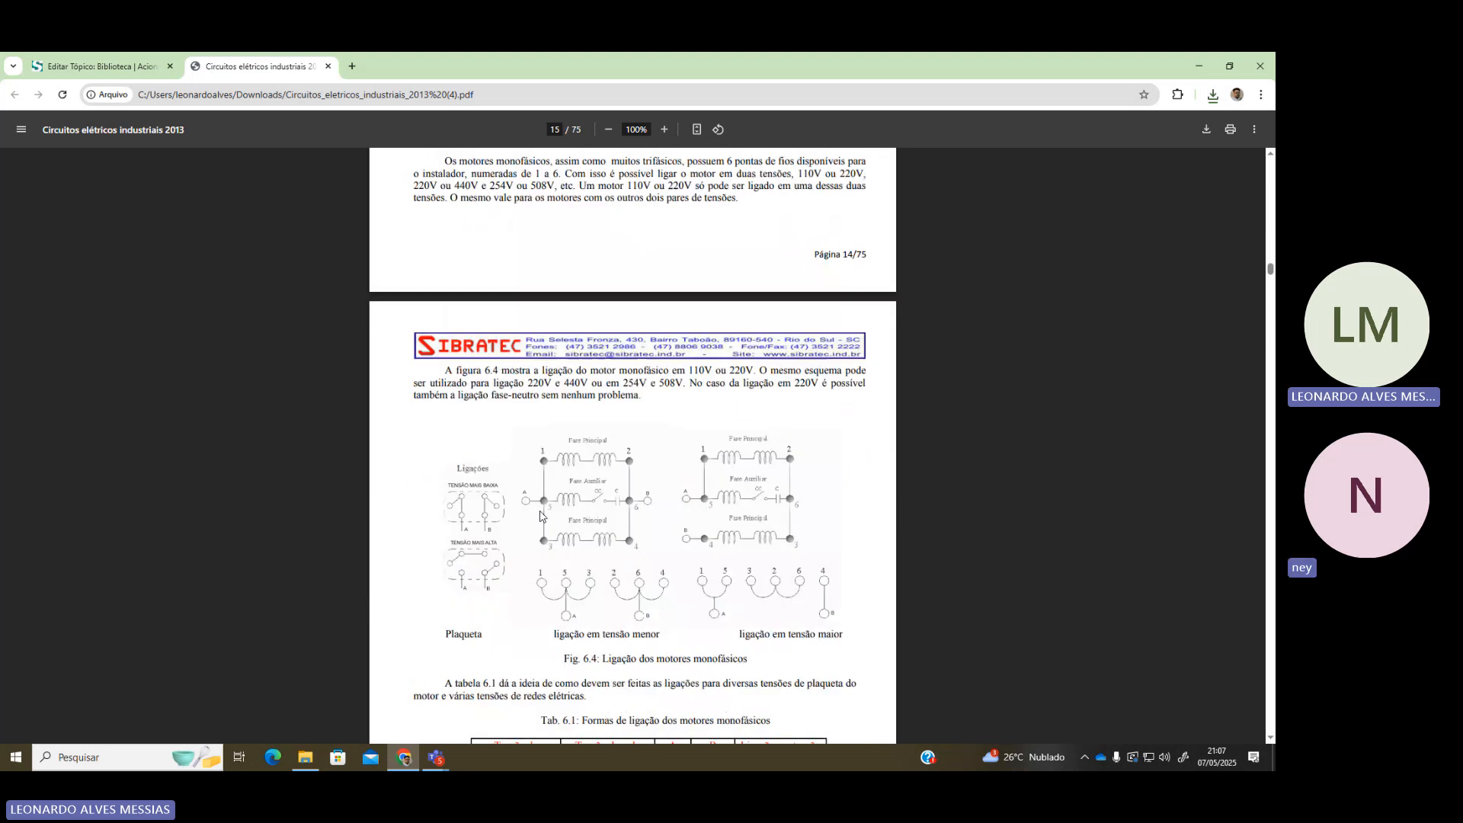
scroll(553, 510, up, 9)
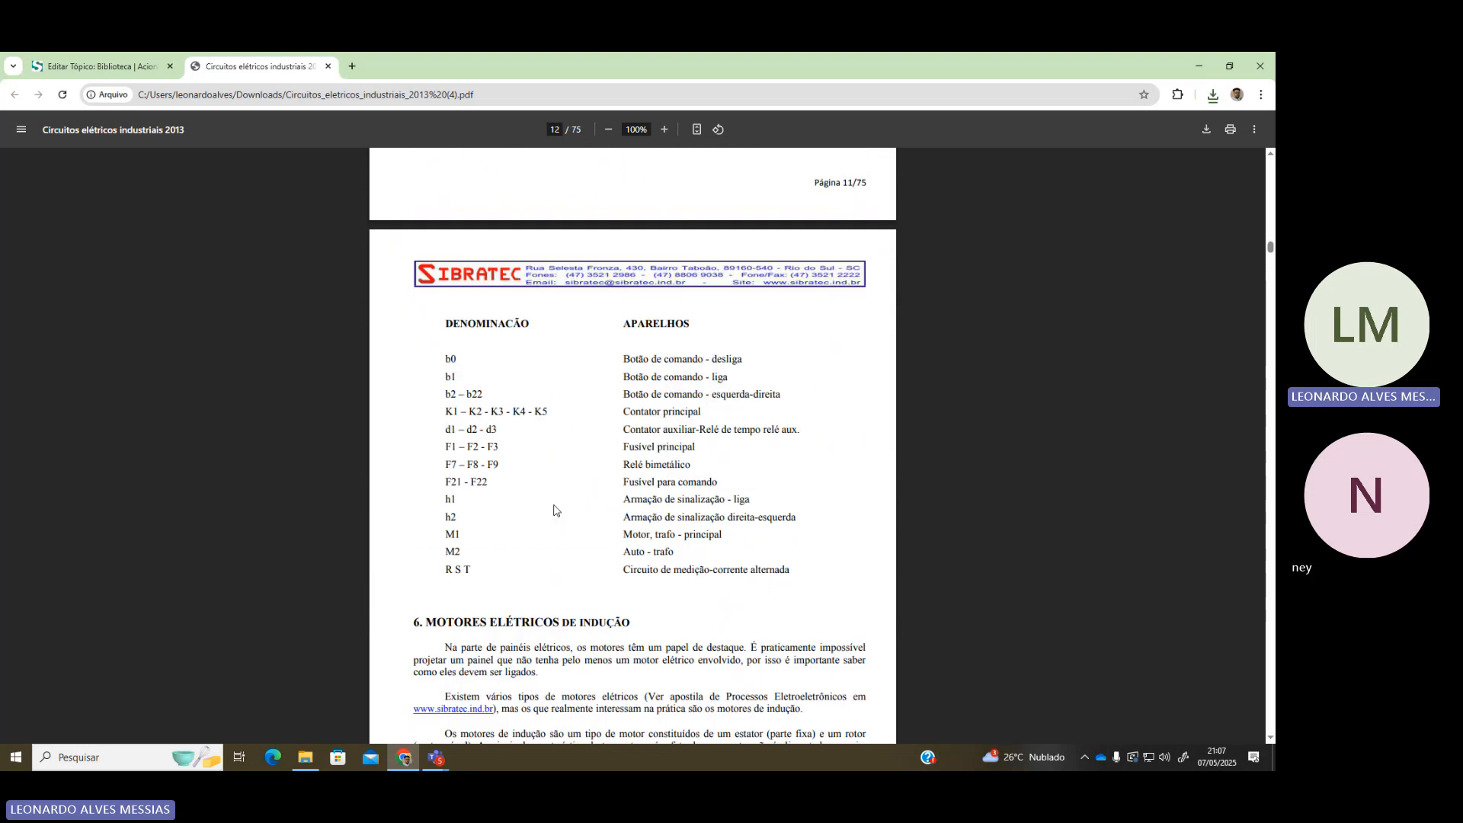
scroll(564, 519, up, 4)
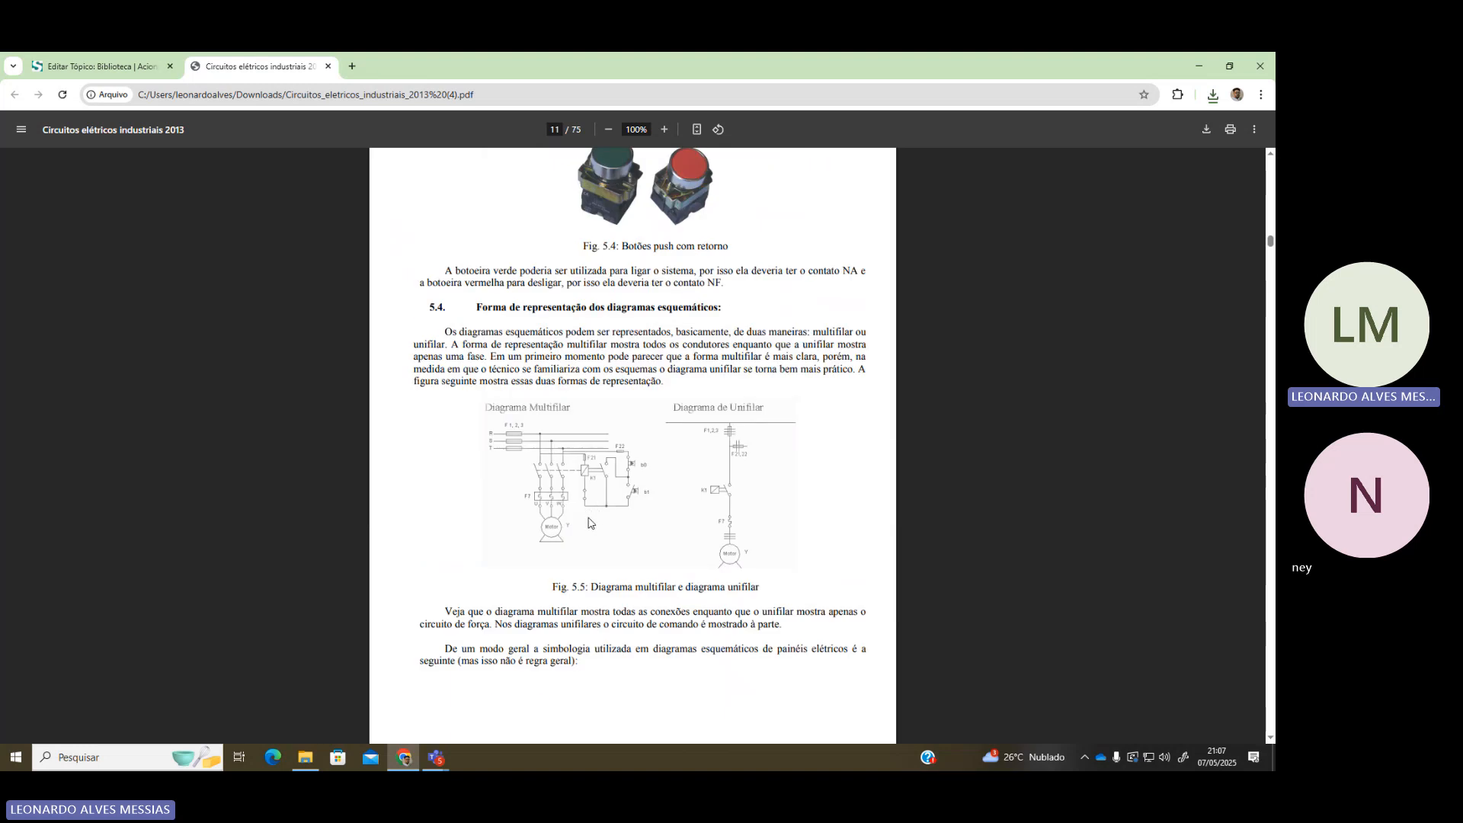
scroll(591, 516, up, 15)
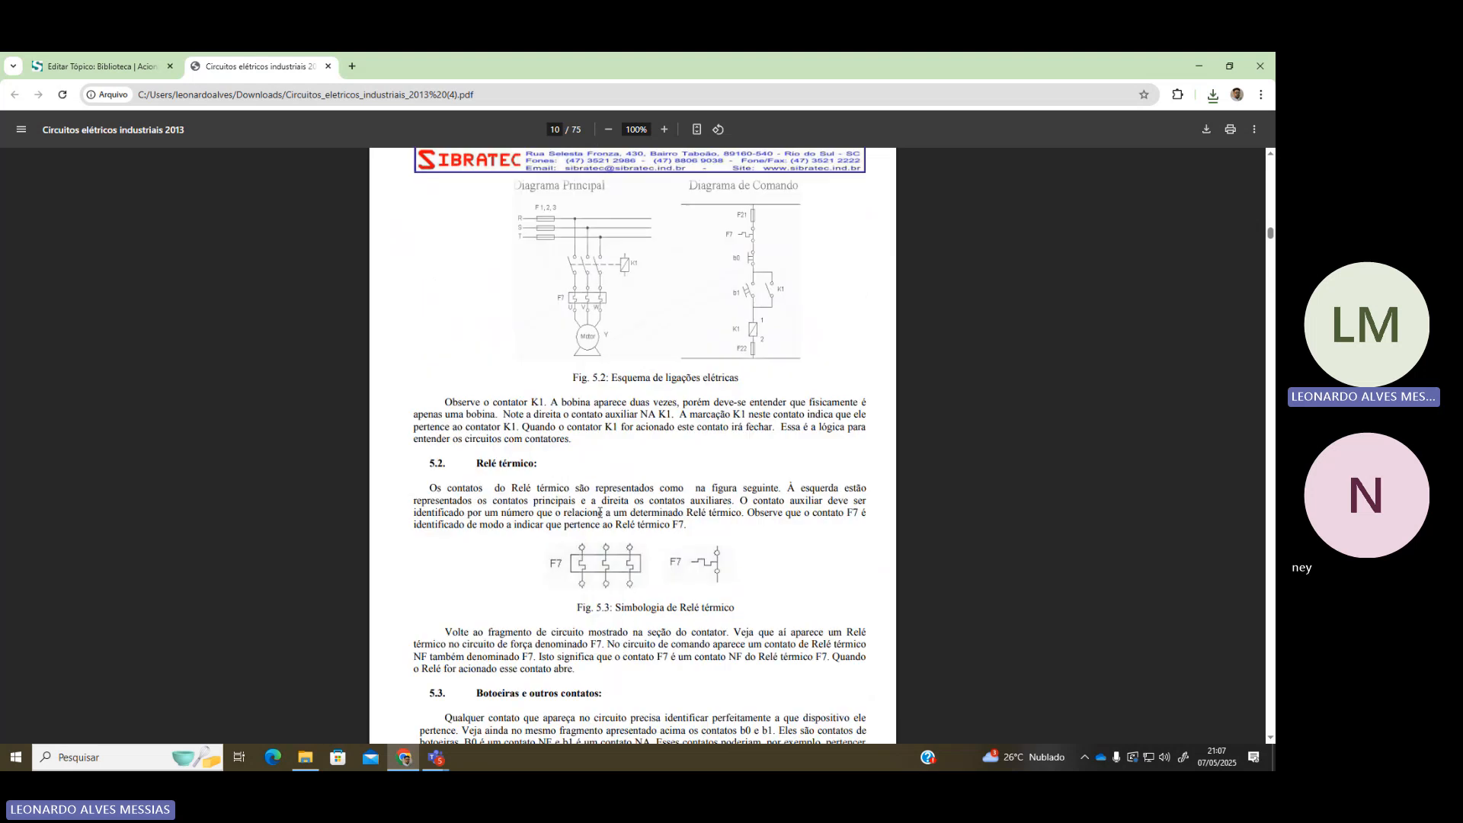
scroll(596, 518, up, 3)
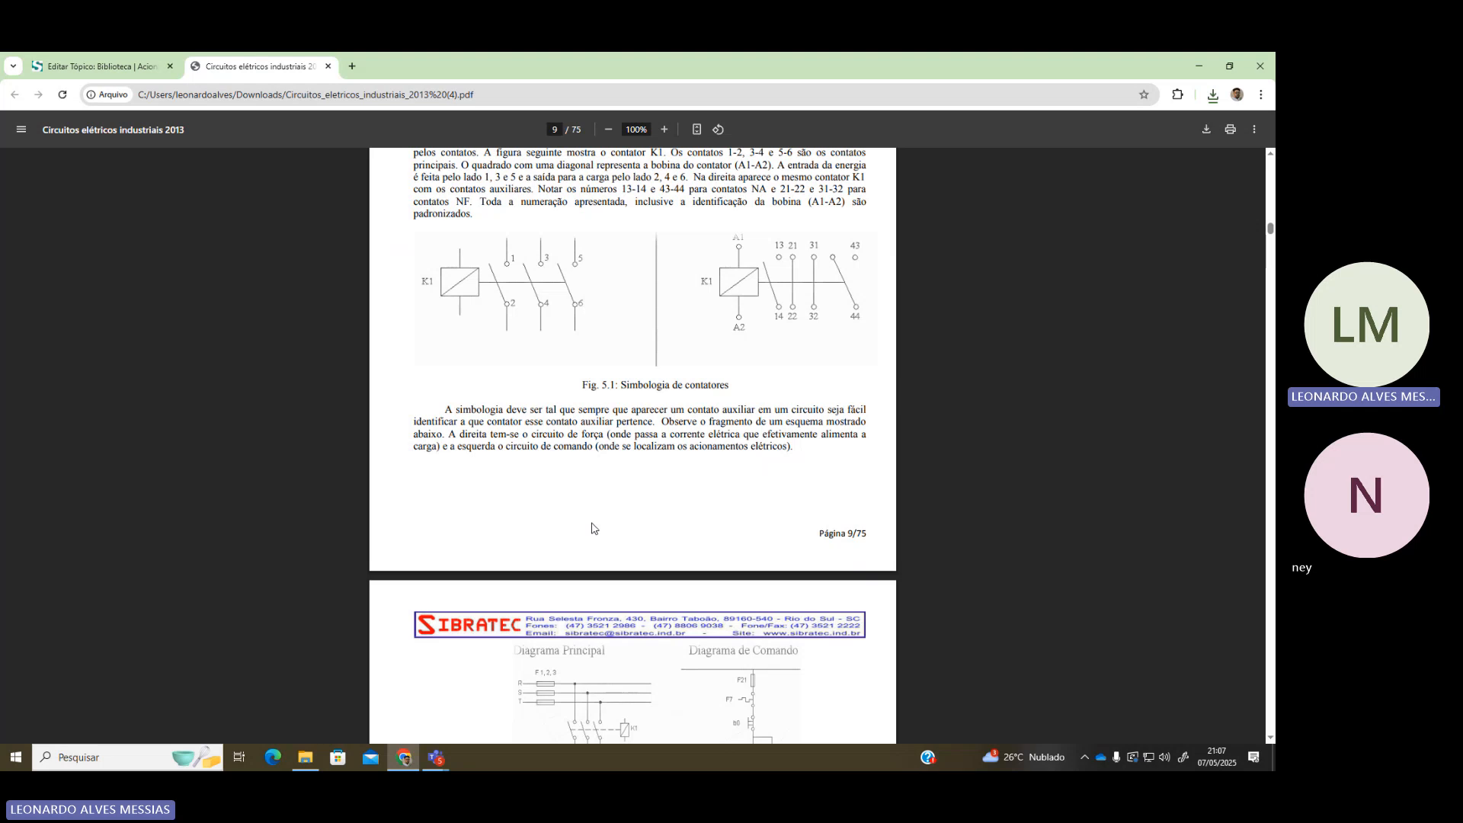
Return to the Moodle 'Editar Tópico: Biblioteca' course page
scroll(547, 572, up, 3)
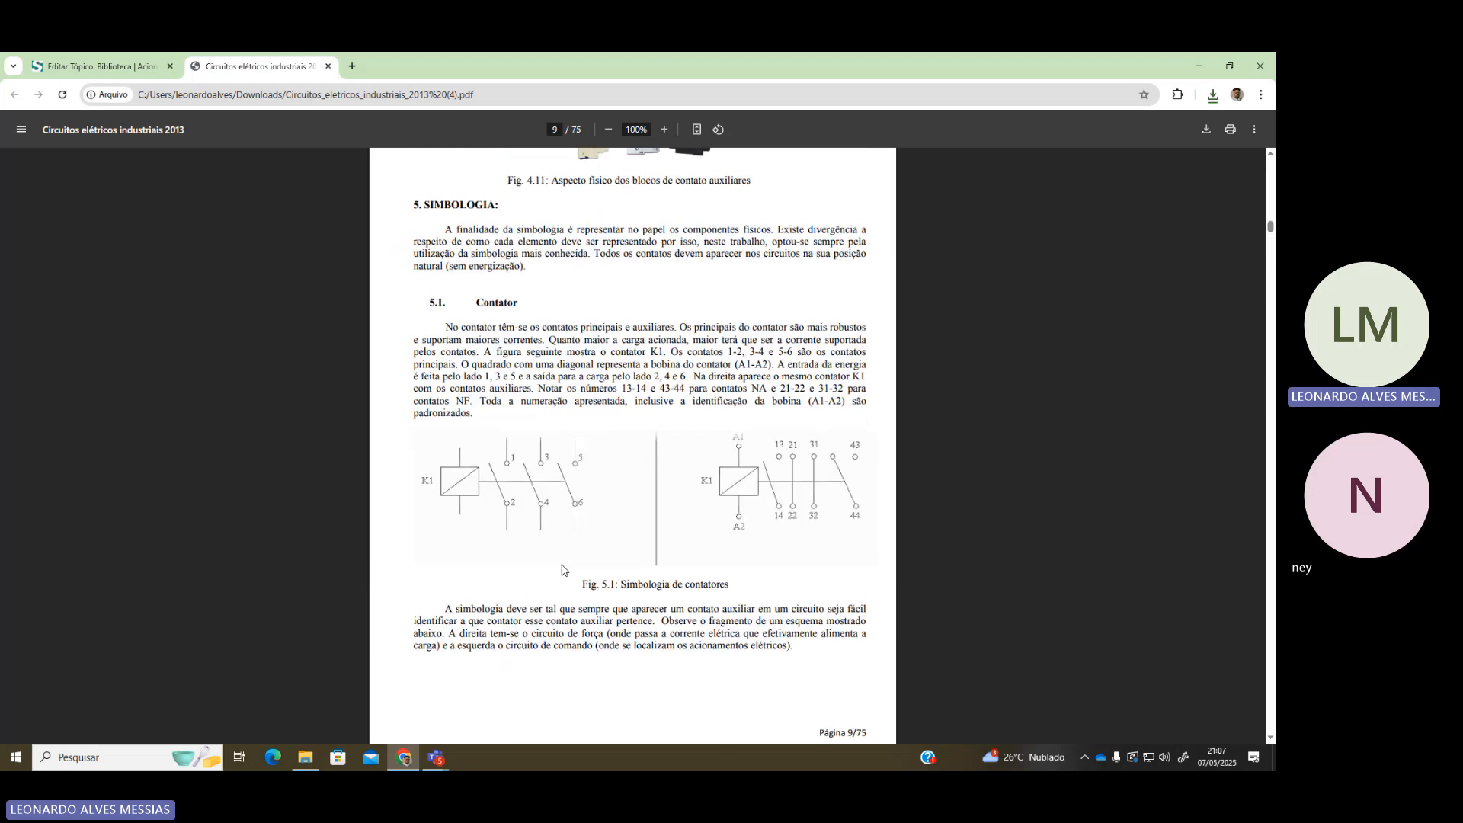
scroll(563, 574, down, 2)
scroll(565, 573, up, 10)
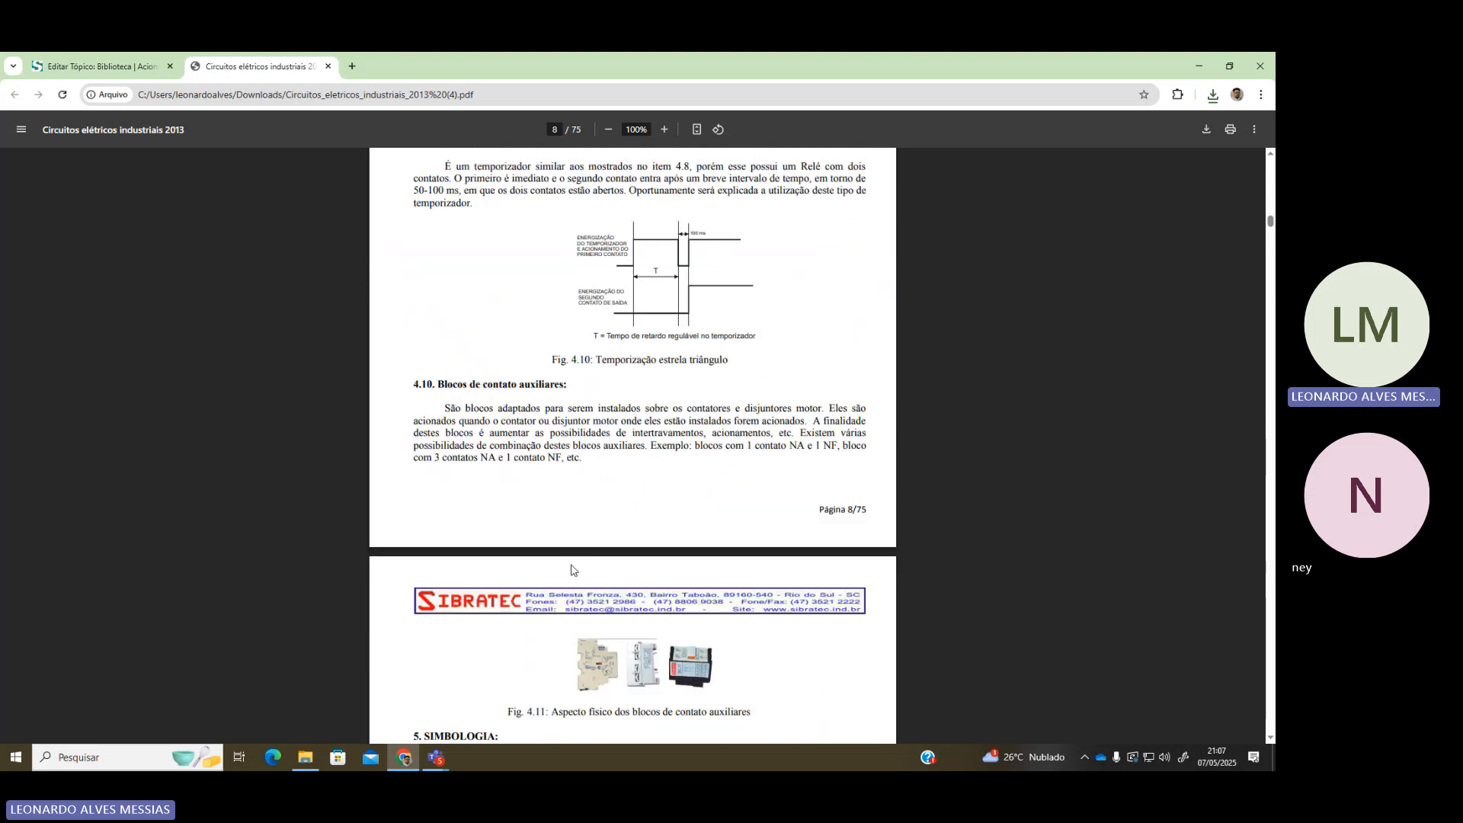
scroll(623, 445, up, 6)
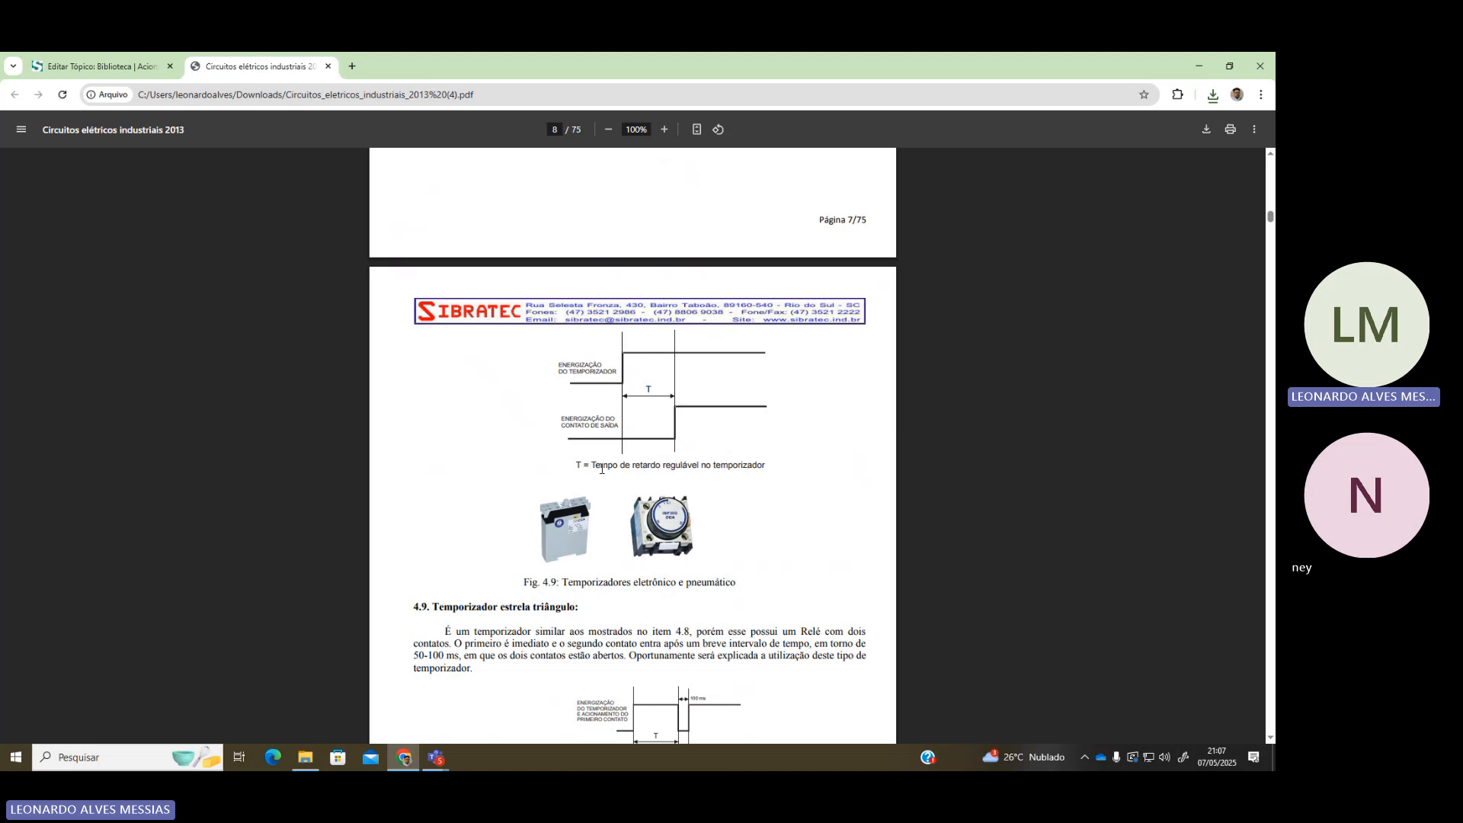
click(157, 60)
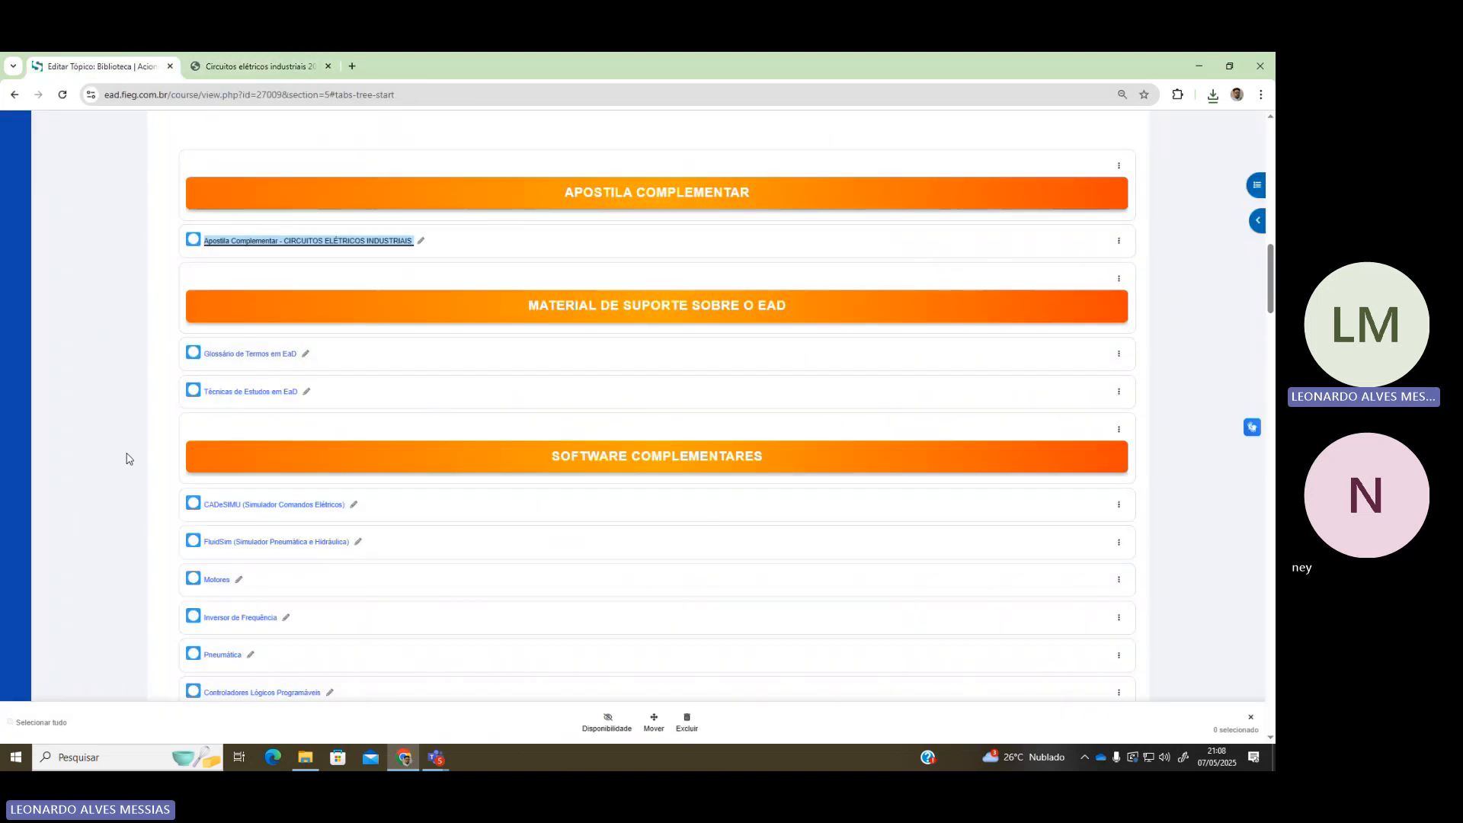
Download CADe_SIMU 4.0 [BR] from Software Complementares and show recent downloads
scroll(148, 469, down, 1)
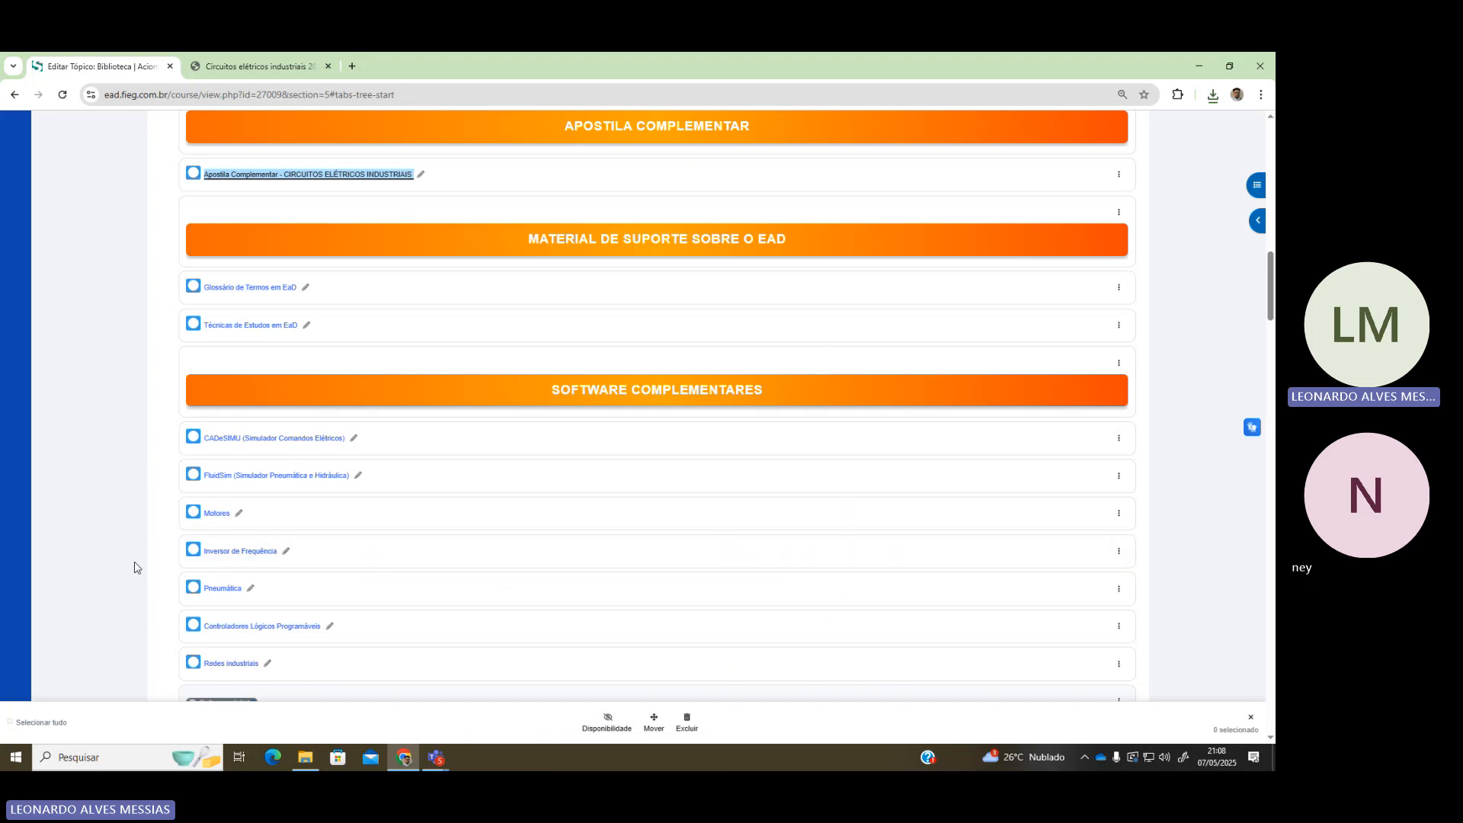
scroll(134, 567, down, 1)
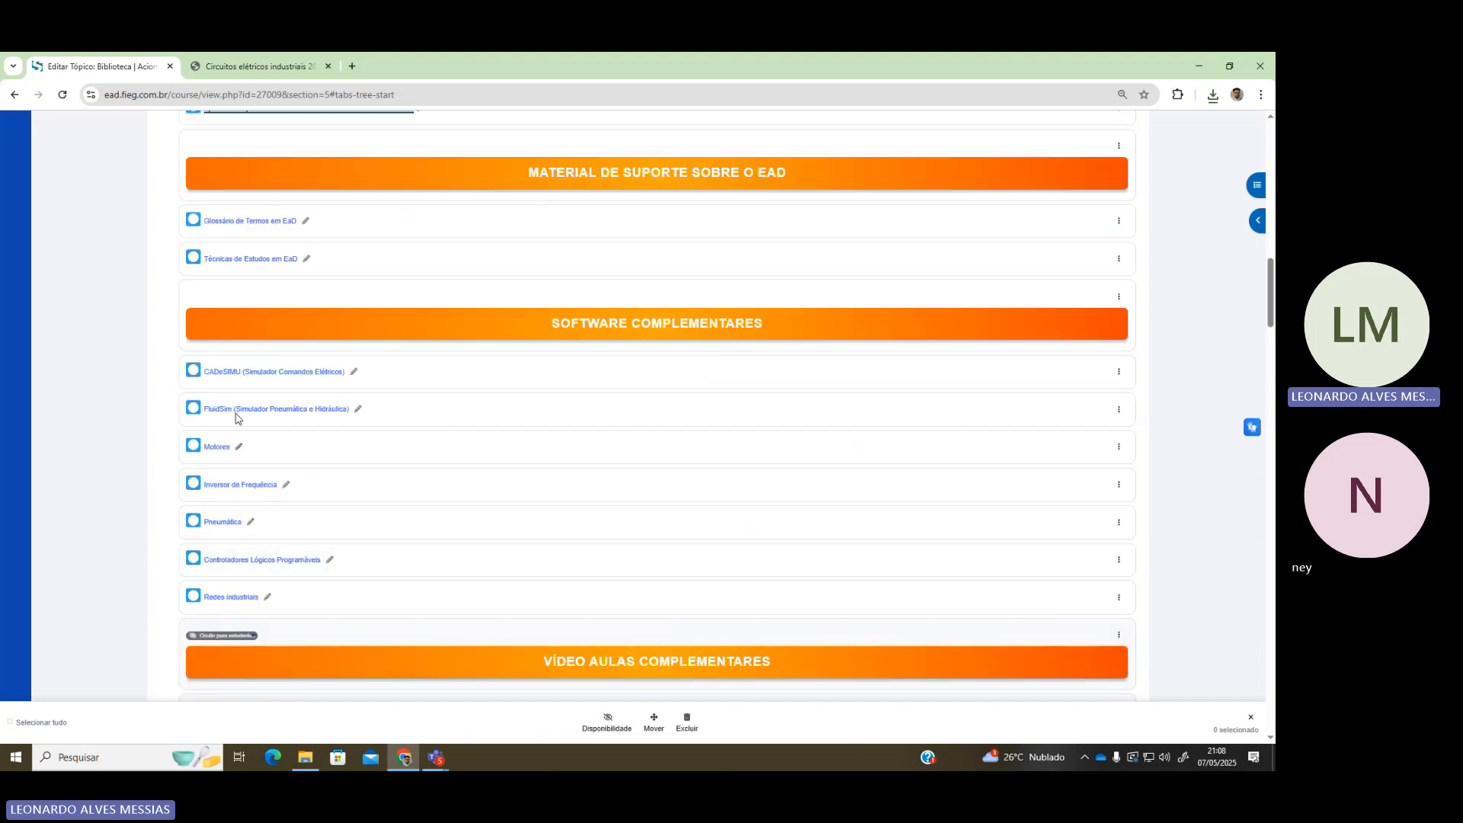
scroll(478, 324, up, 5)
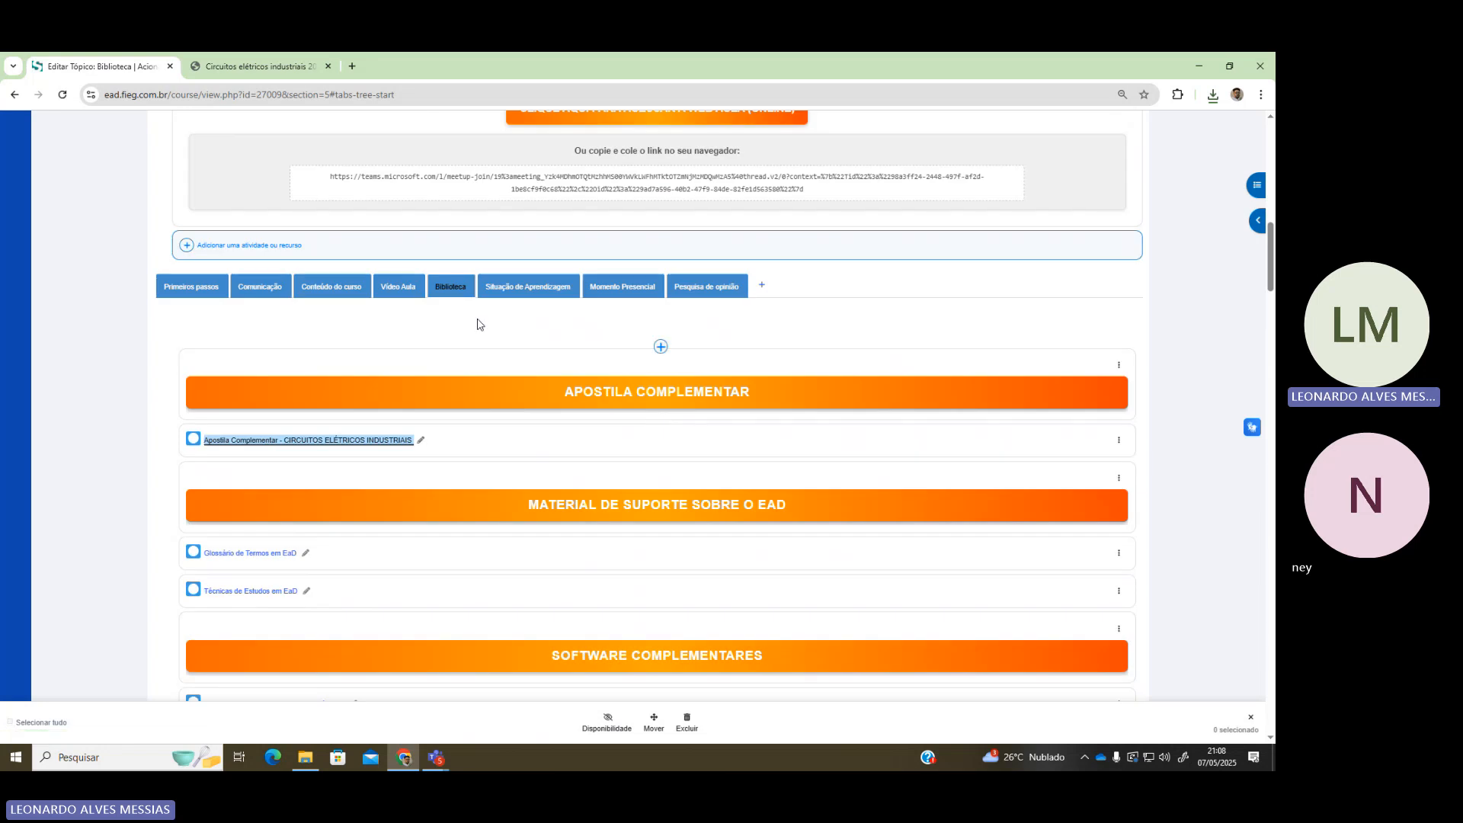
scroll(297, 493, down, 6)
click(236, 304)
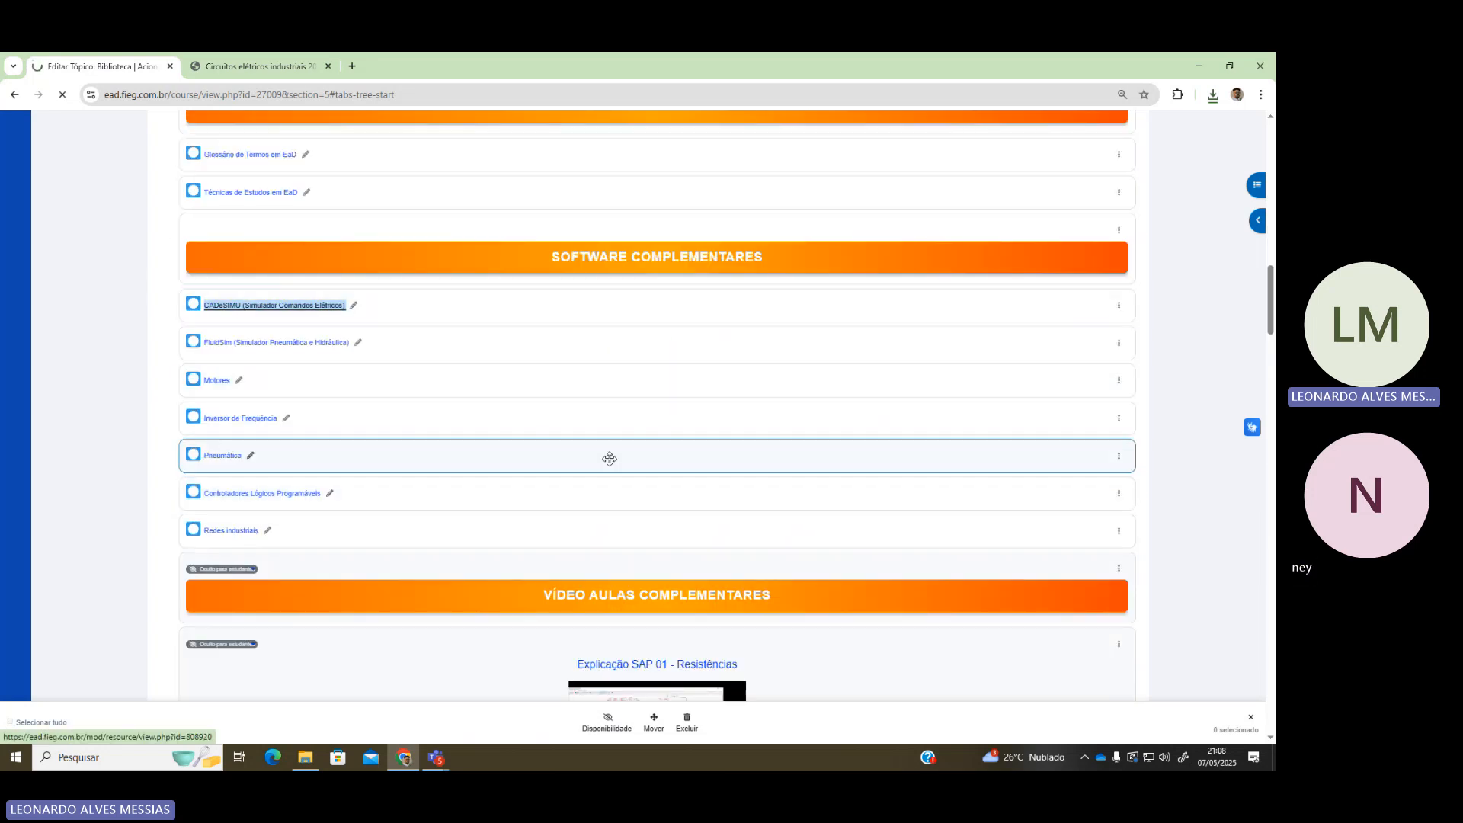
click(1212, 97)
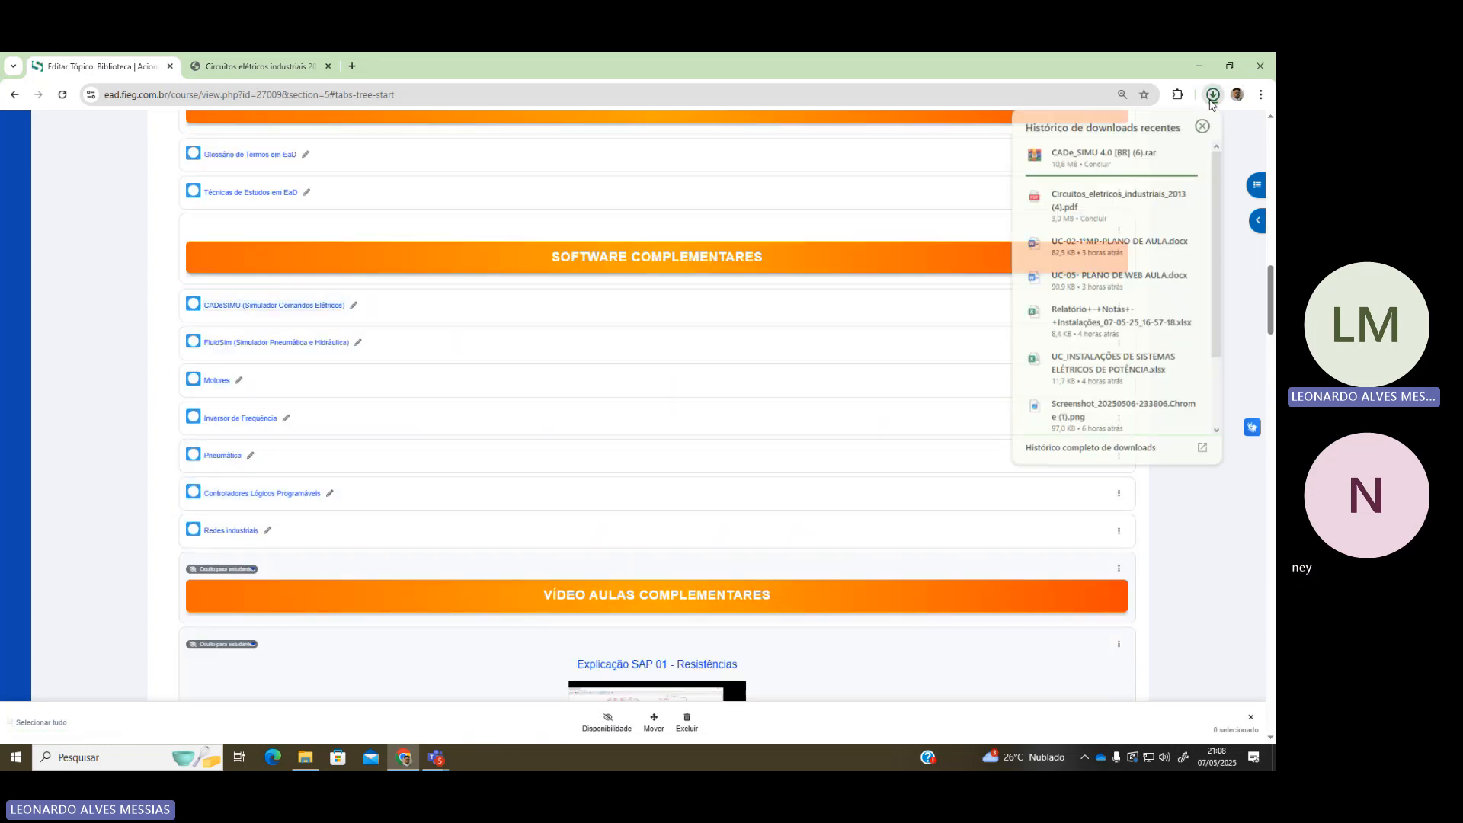
Extract the CADe_SIMU 4.0 [BR] .rar in Downloads, replacing all files, then minimize Explorer
mouse_move(1174, 158)
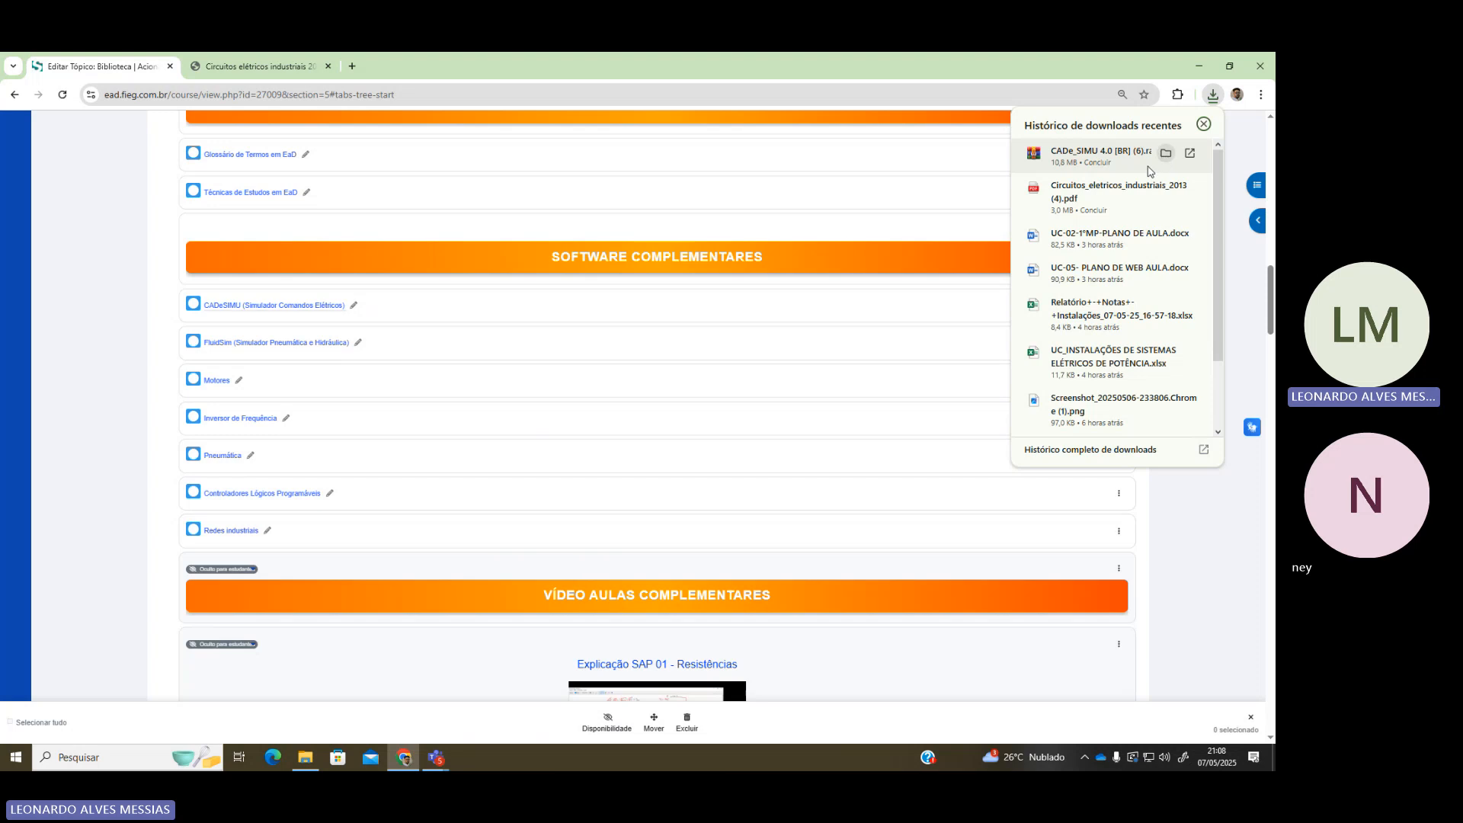
click(1166, 153)
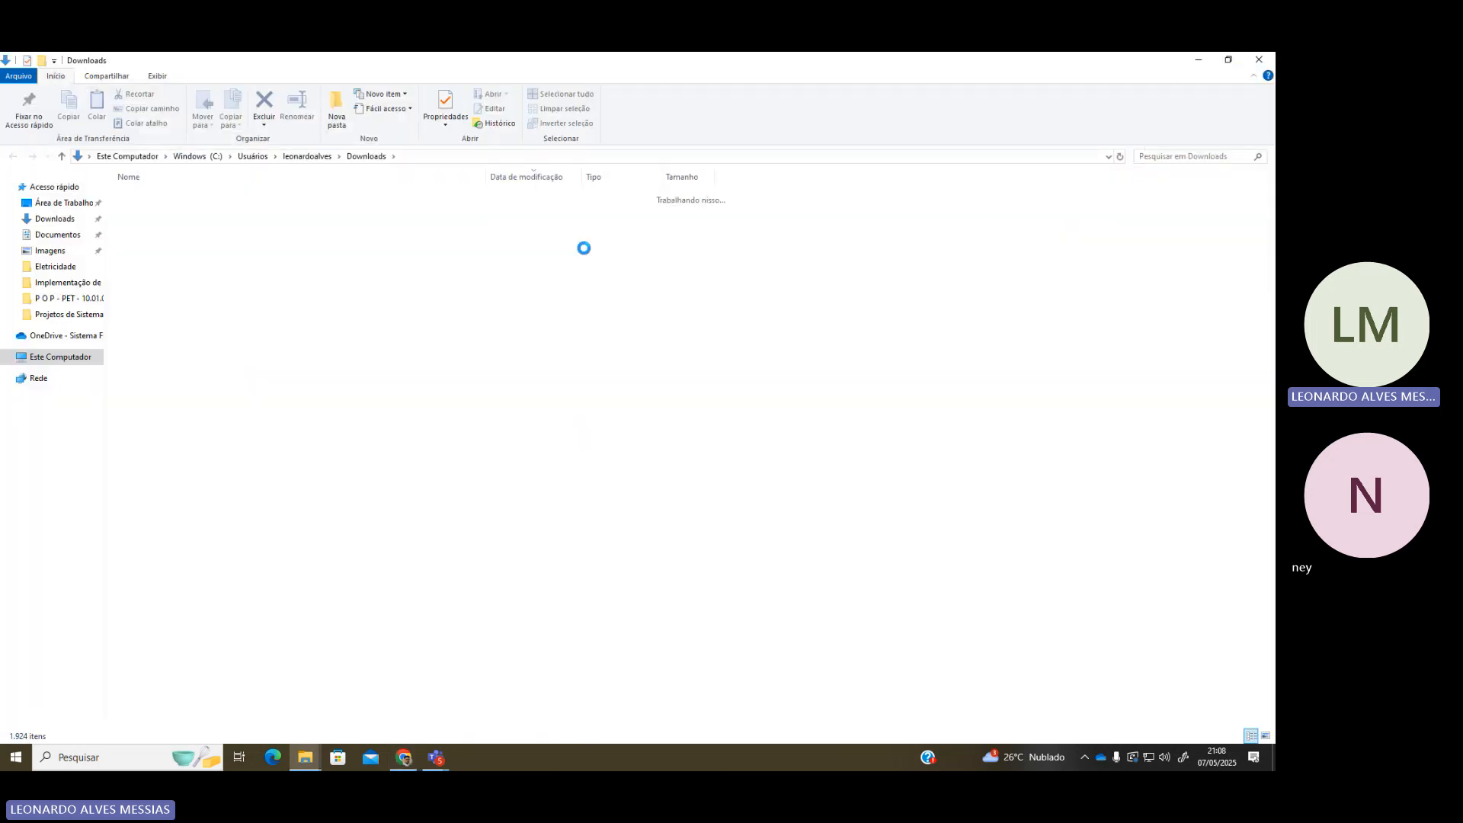
right_click(252, 220)
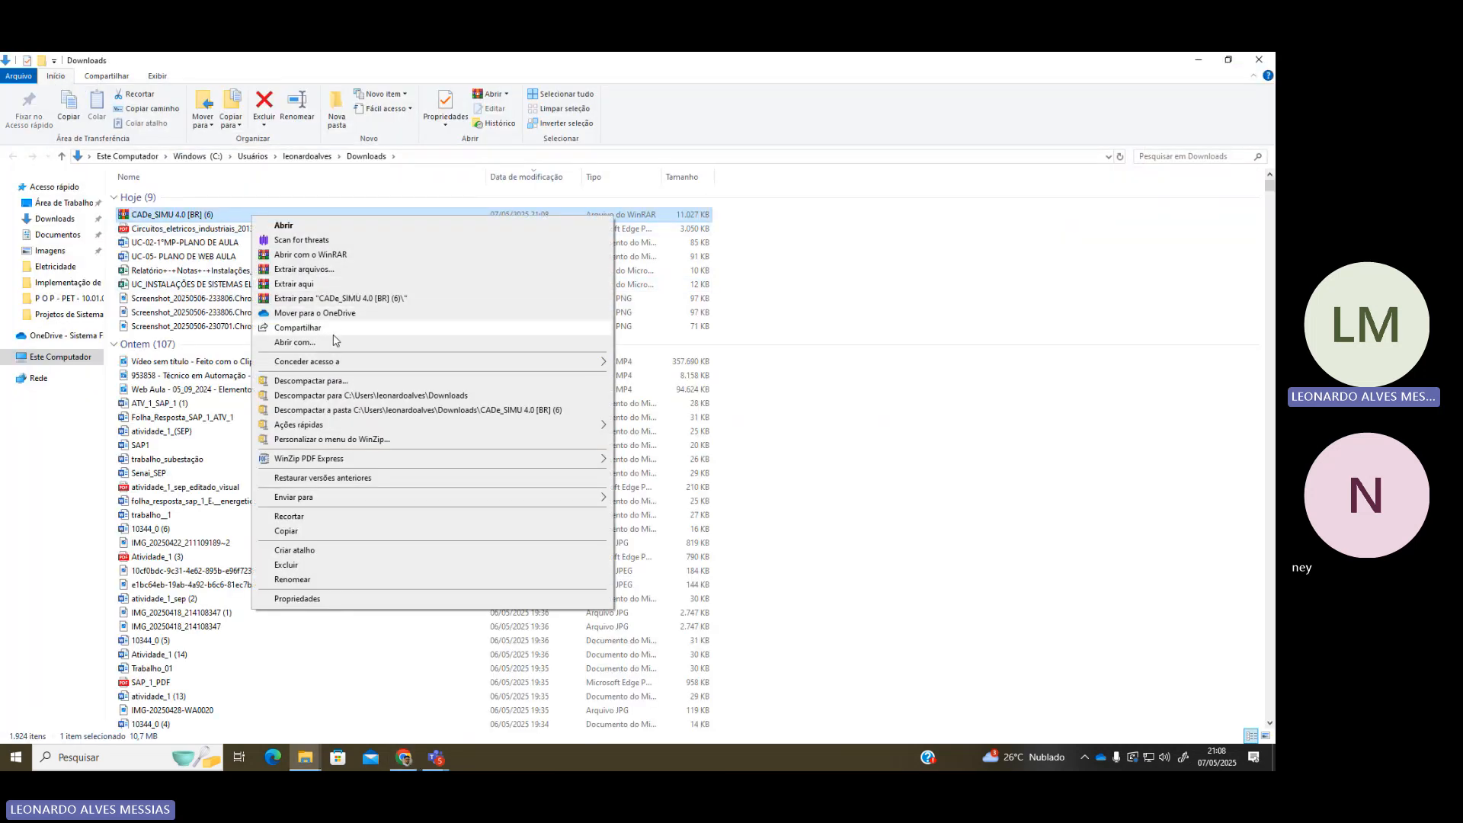
click(337, 288)
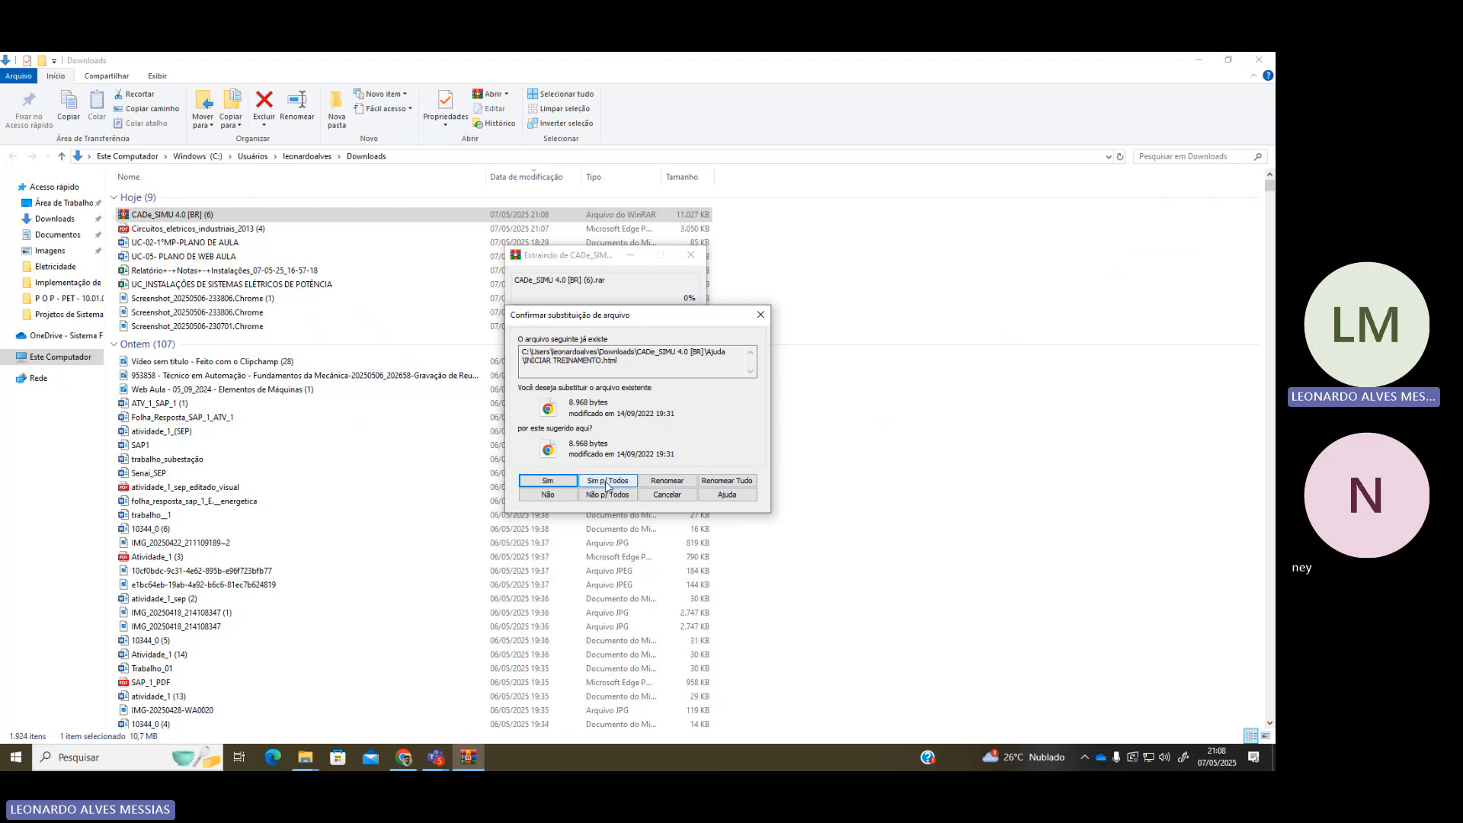
click(608, 481)
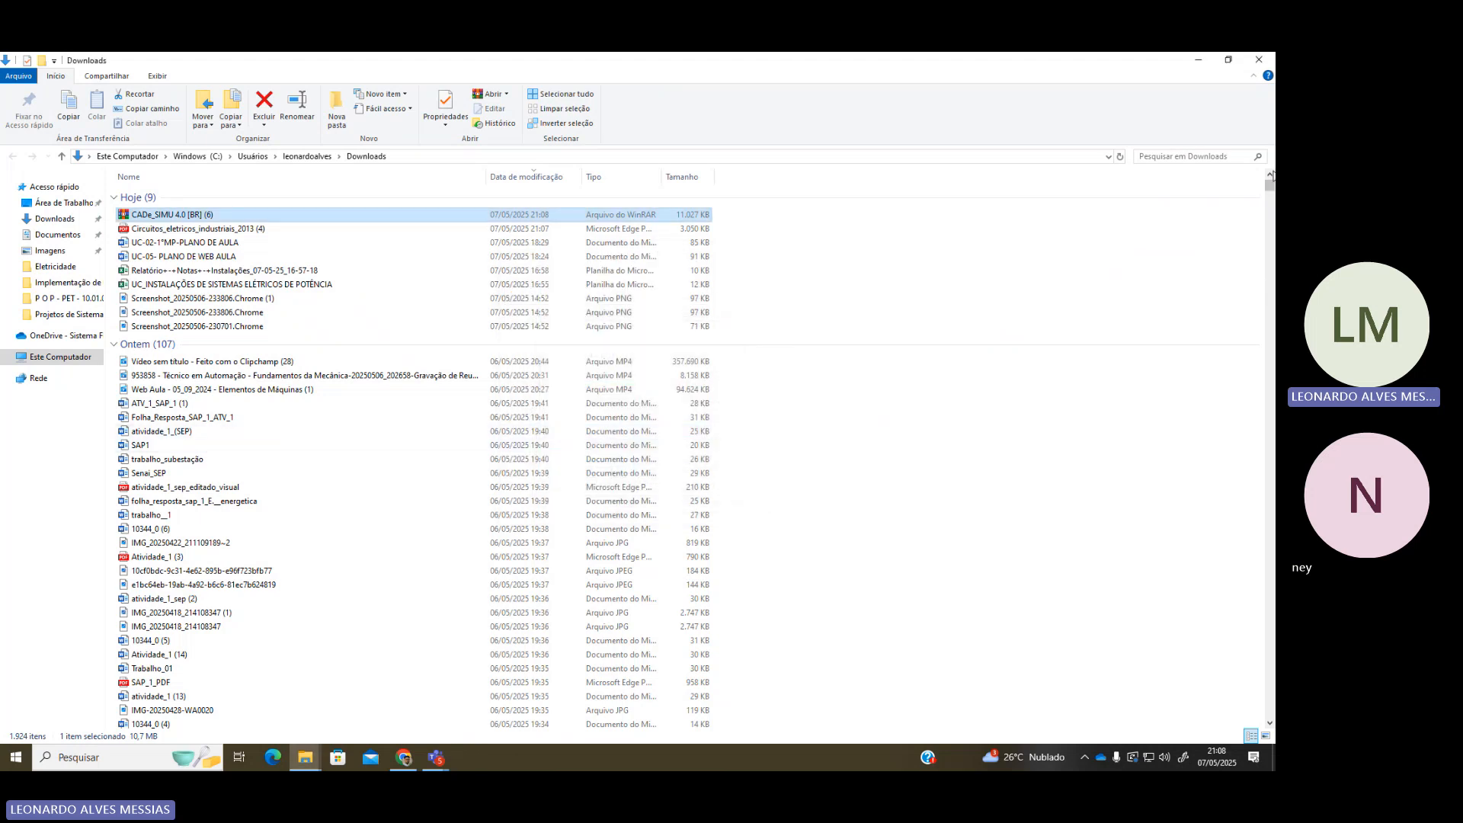
click(1199, 59)
Search Google for 'winrar download' in a new tab
click(352, 65)
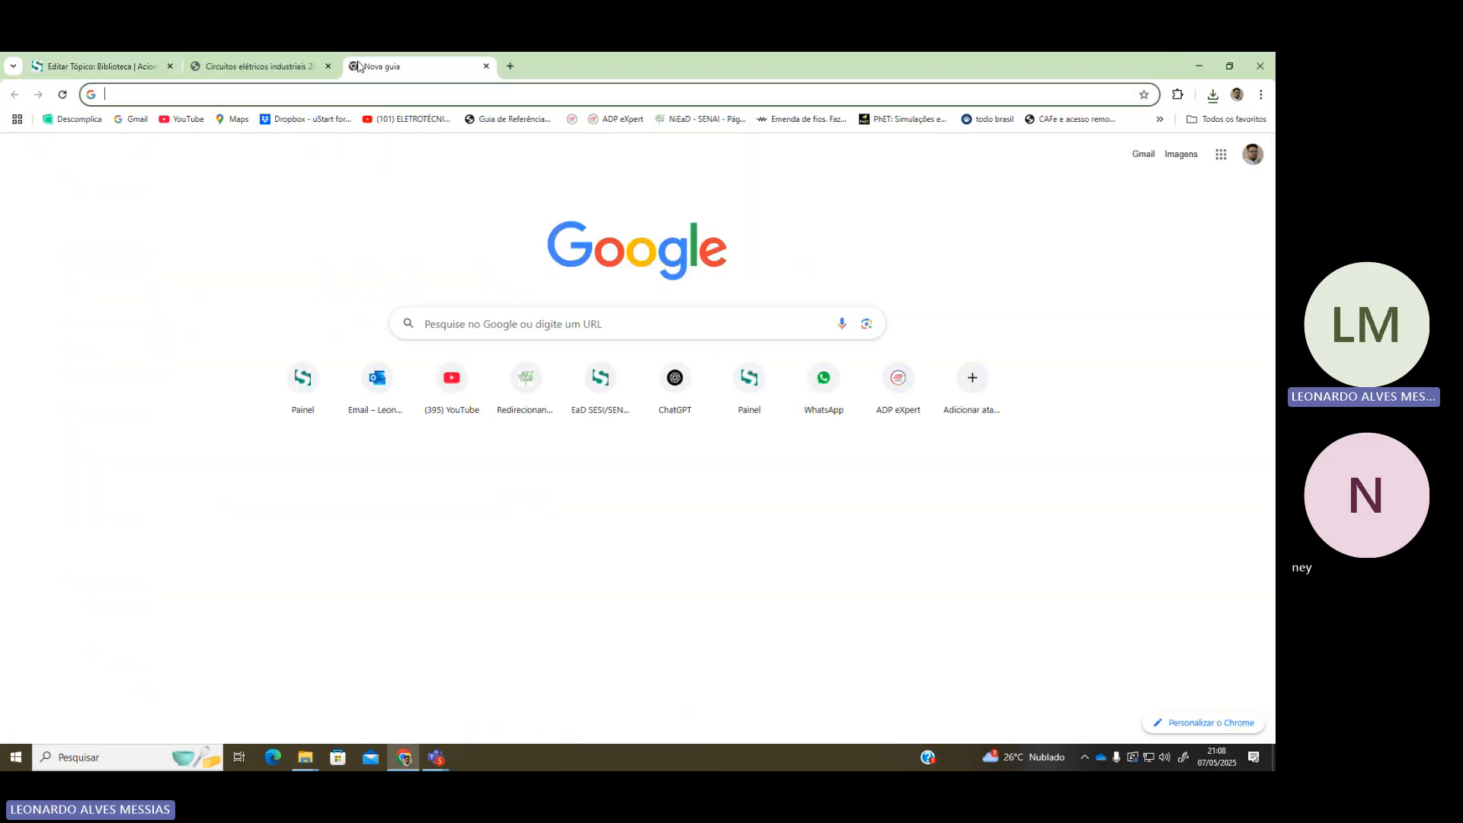
text(winrar down)
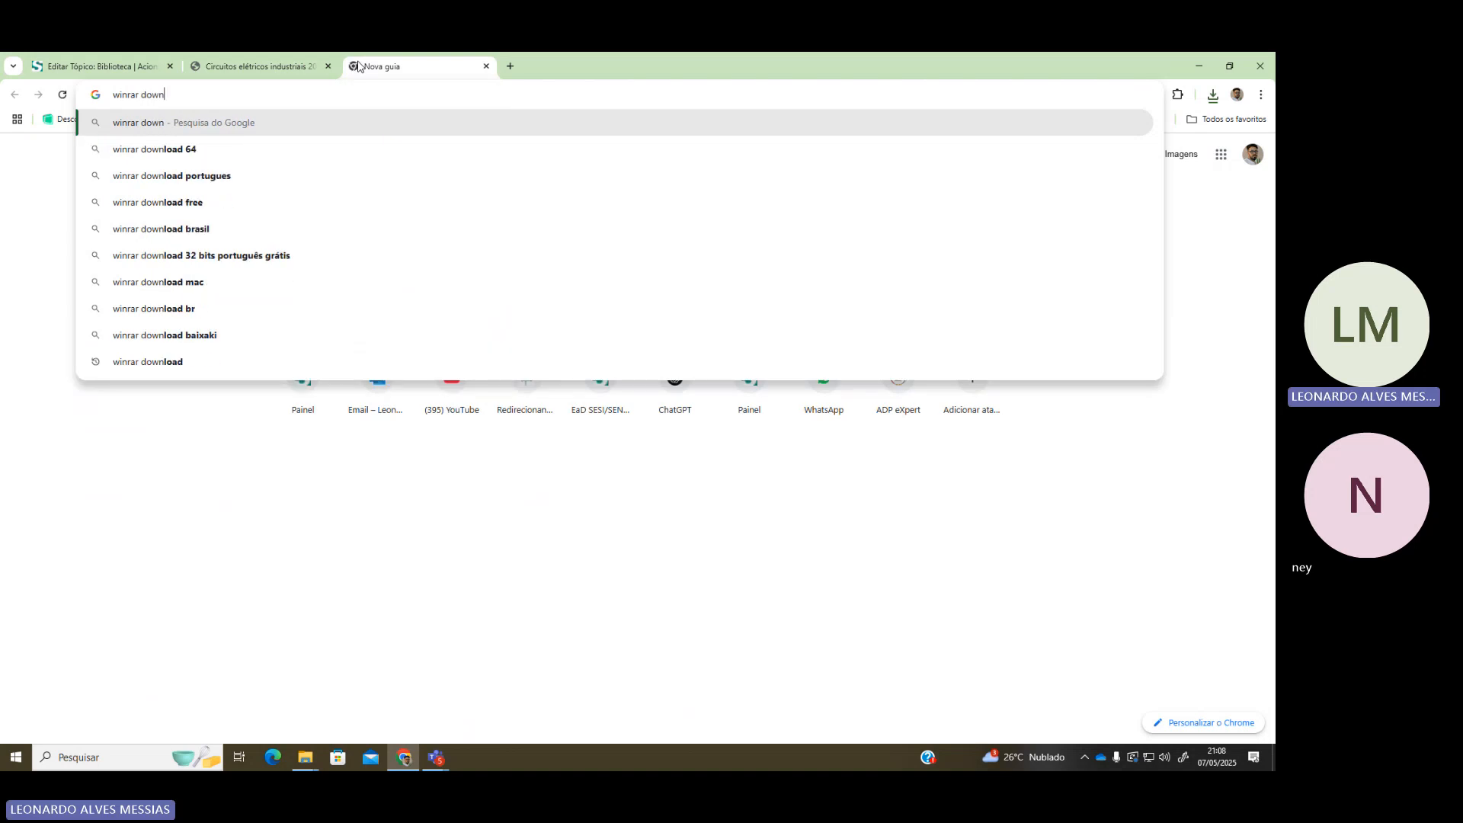
key(Down)
key(Return)
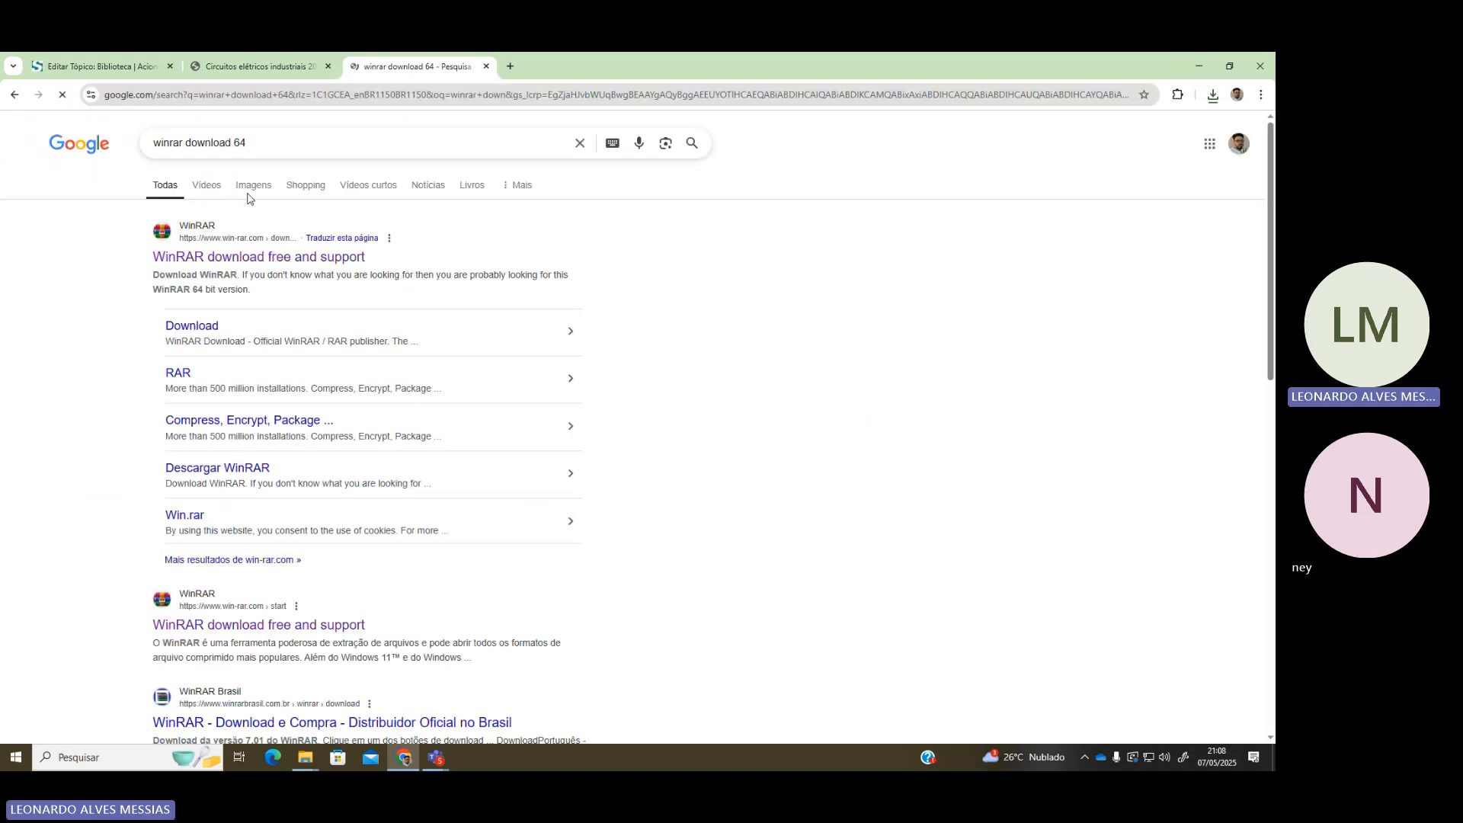
double_click(240, 143)
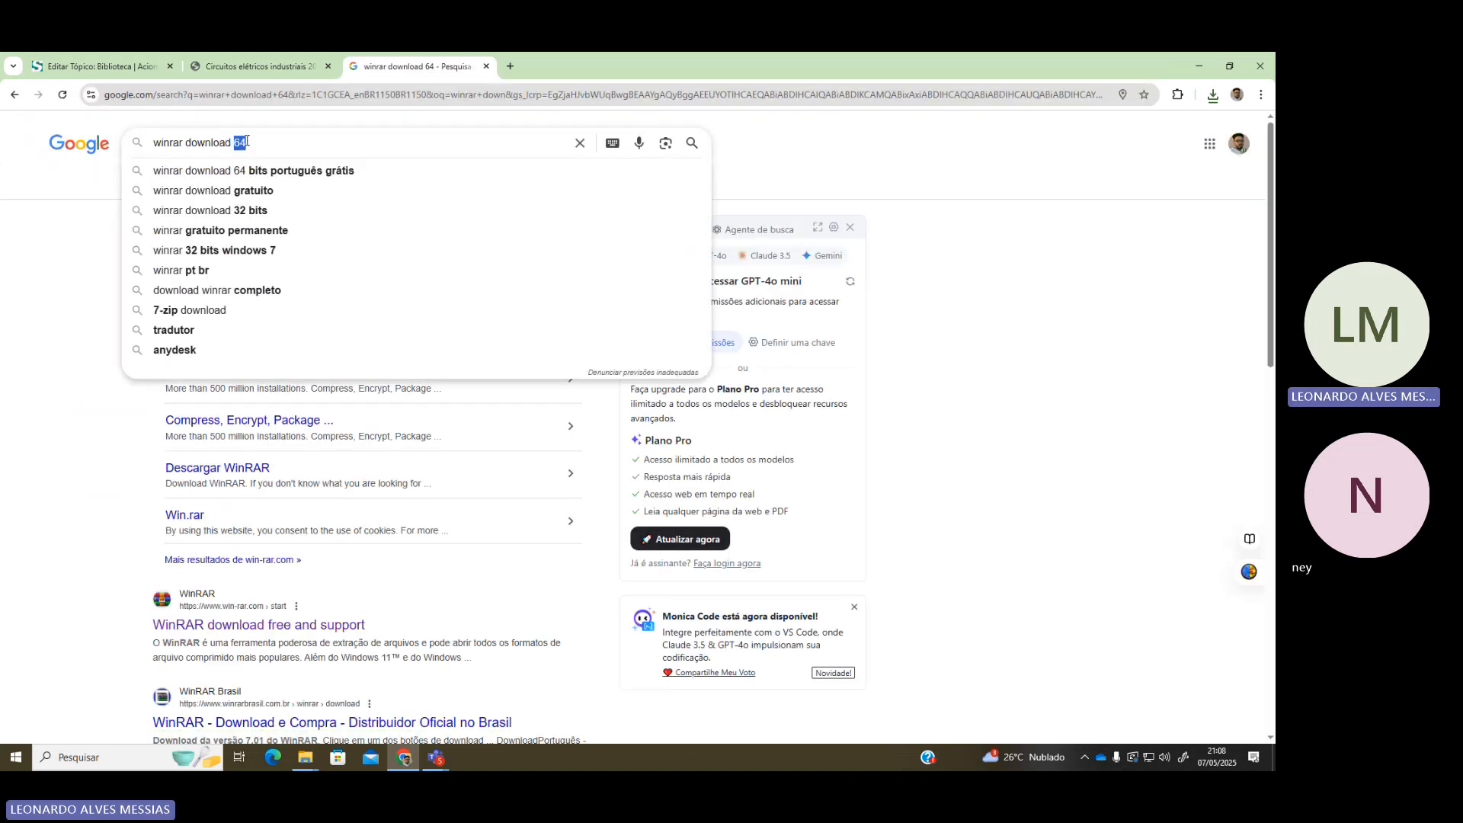
key(BackSpace)
key(Return)
Look over win-rar.com's WinRAR 7.11 download page, close it, and switch to File Explorer
click(249, 246)
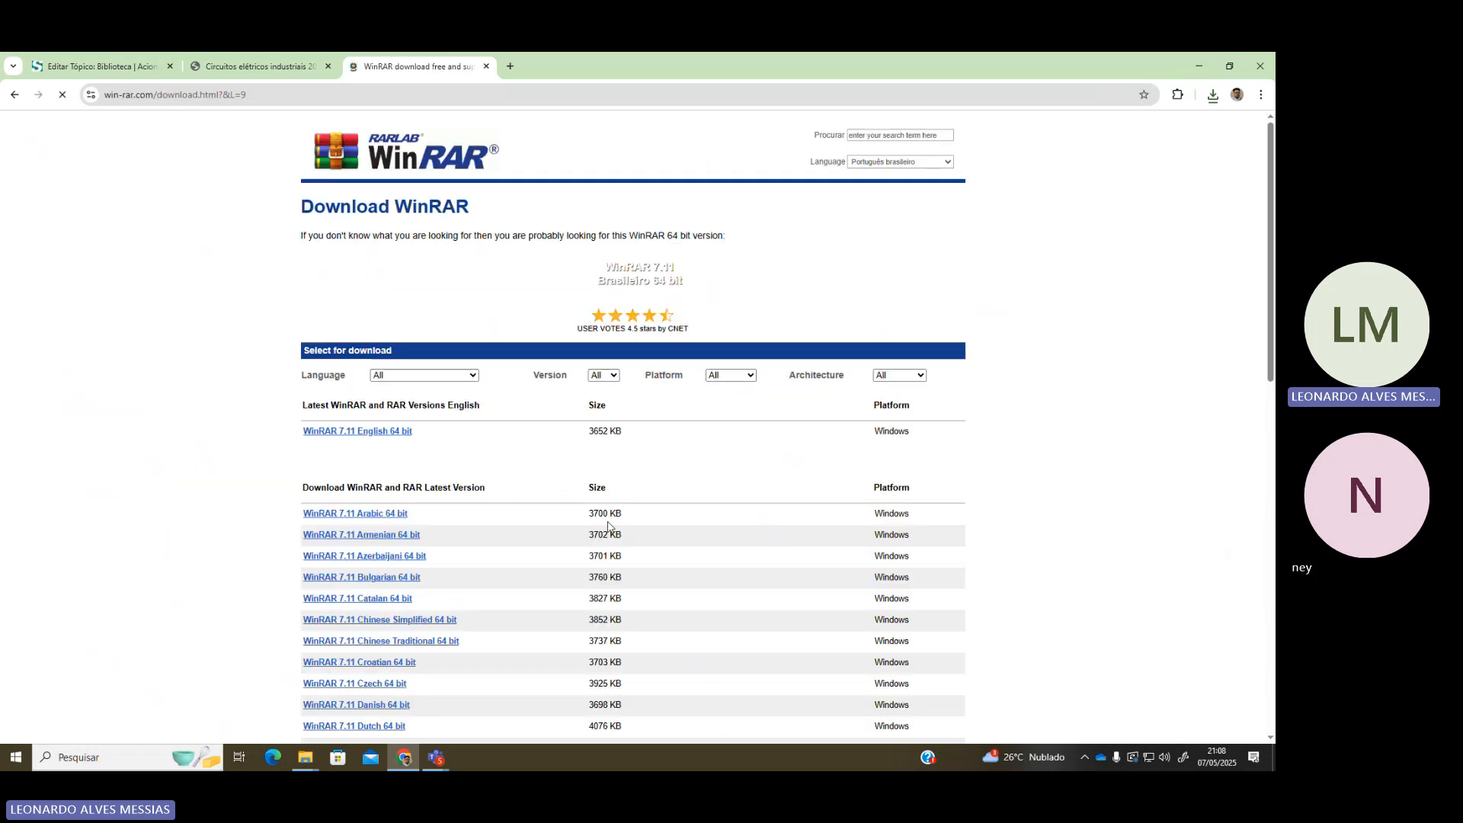
scroll(607, 529, down, 1)
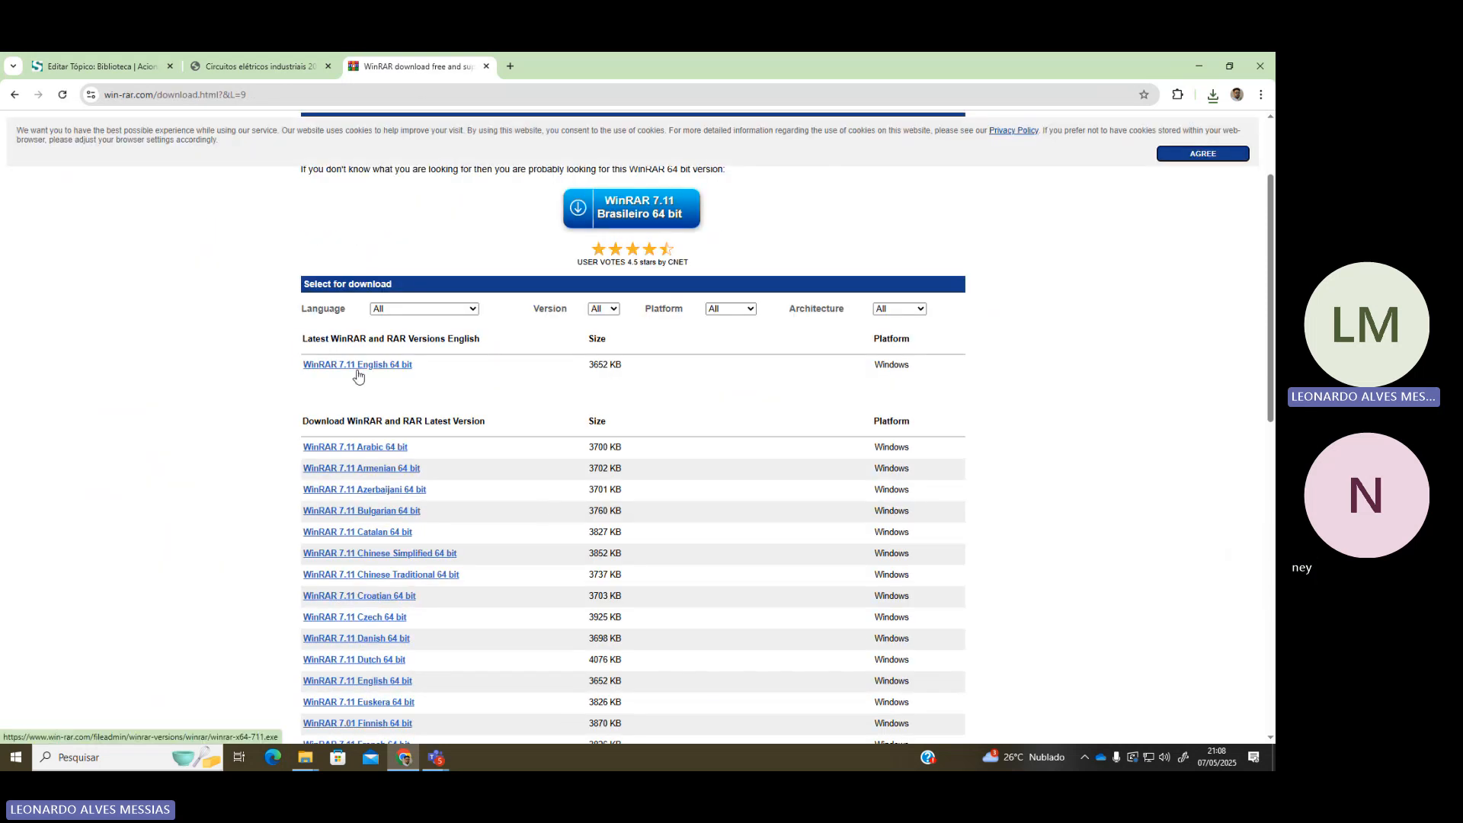
scroll(386, 440, down, 4)
scroll(386, 440, down, 3)
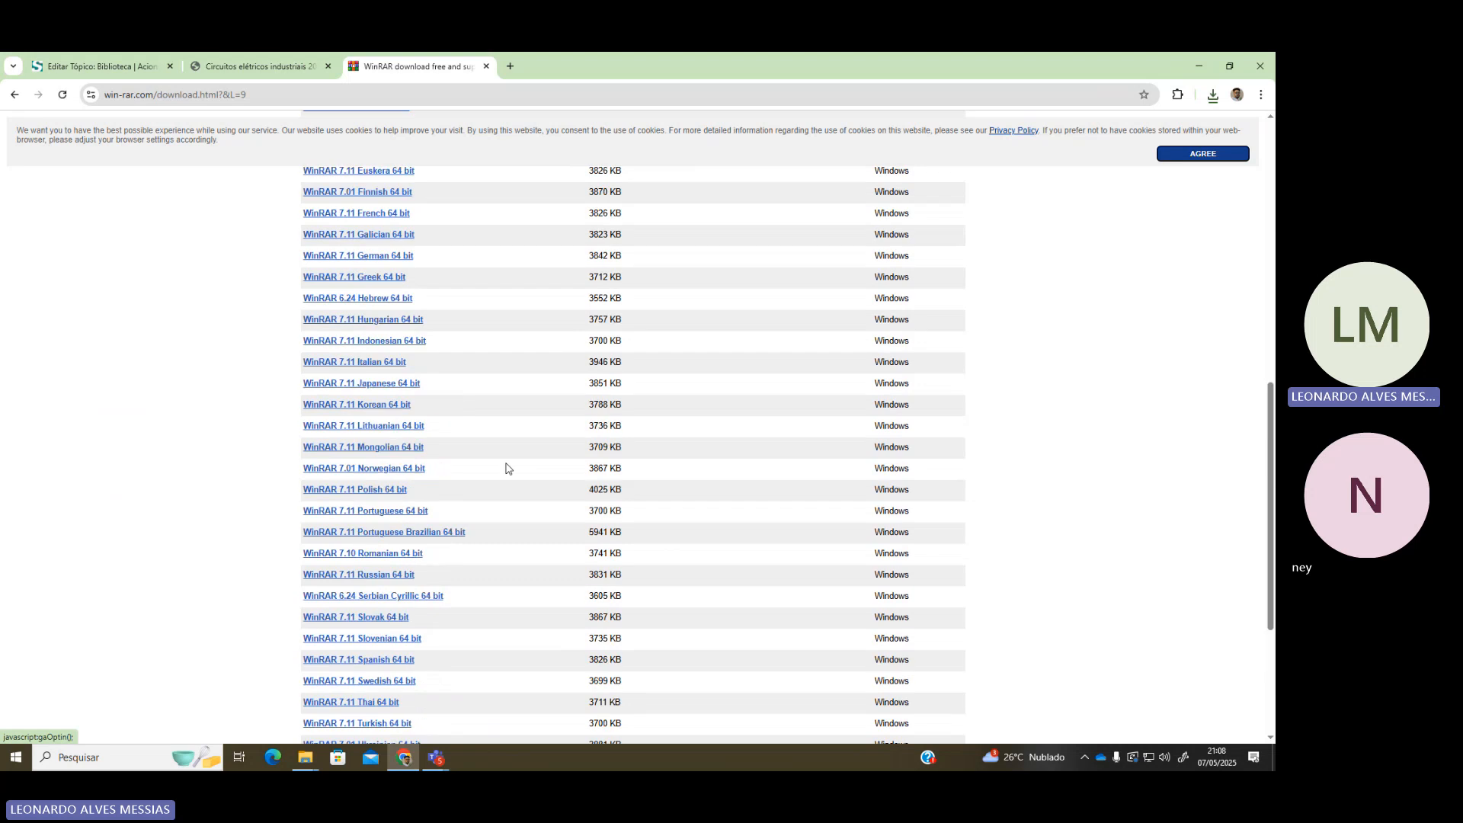
scroll(548, 506, up, 9)
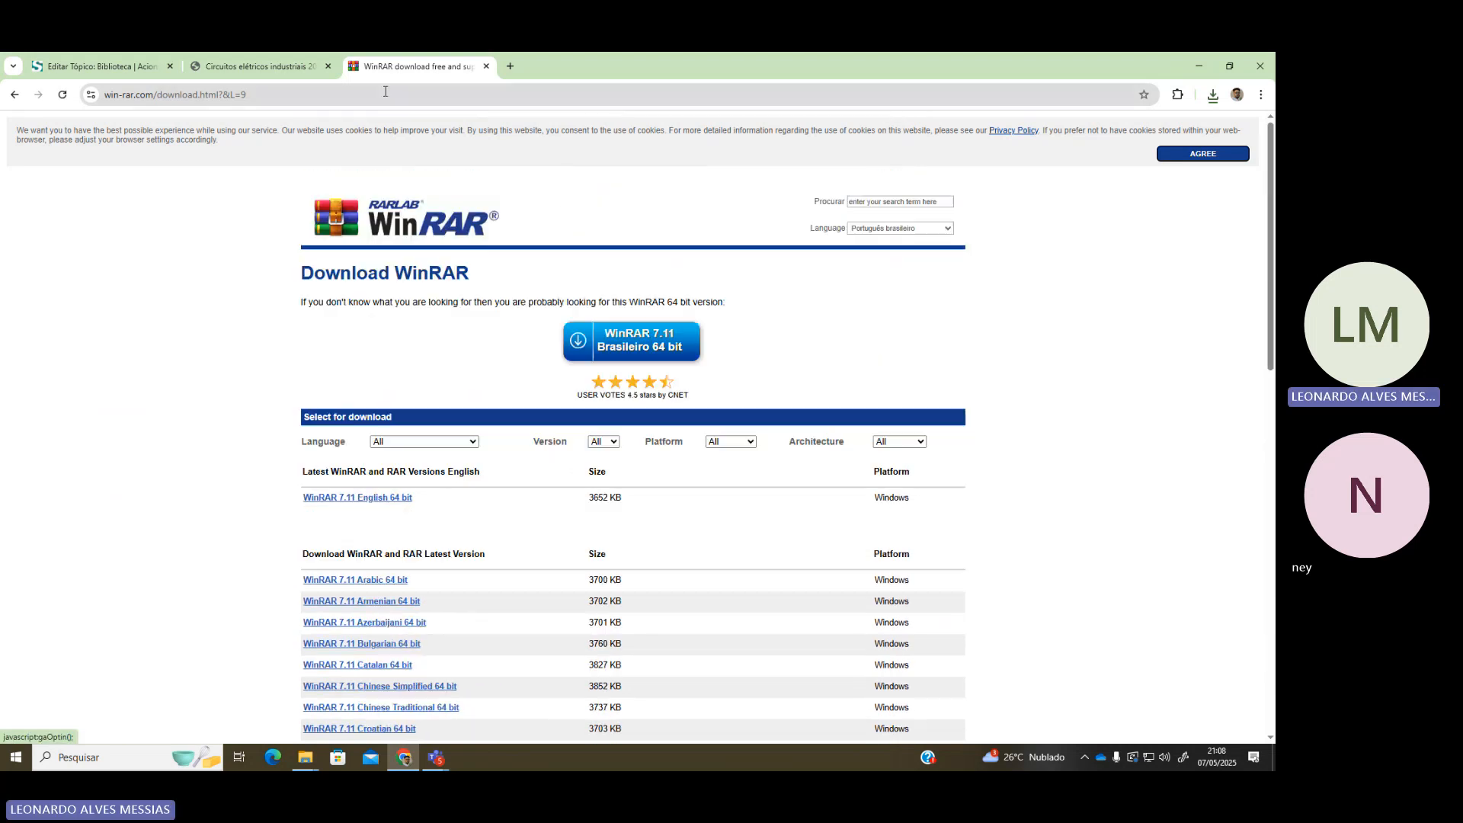
click(486, 67)
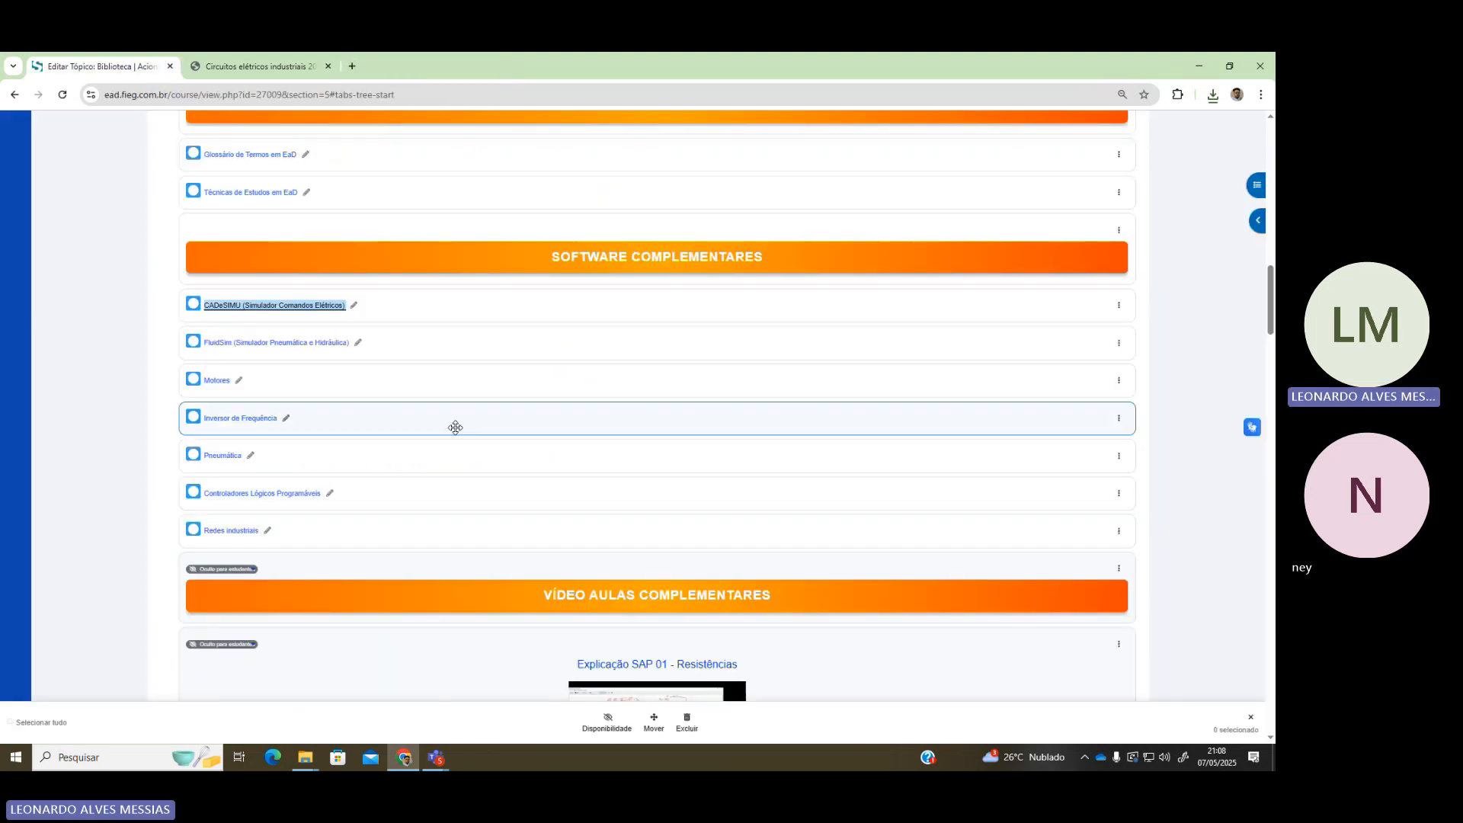
click(305, 757)
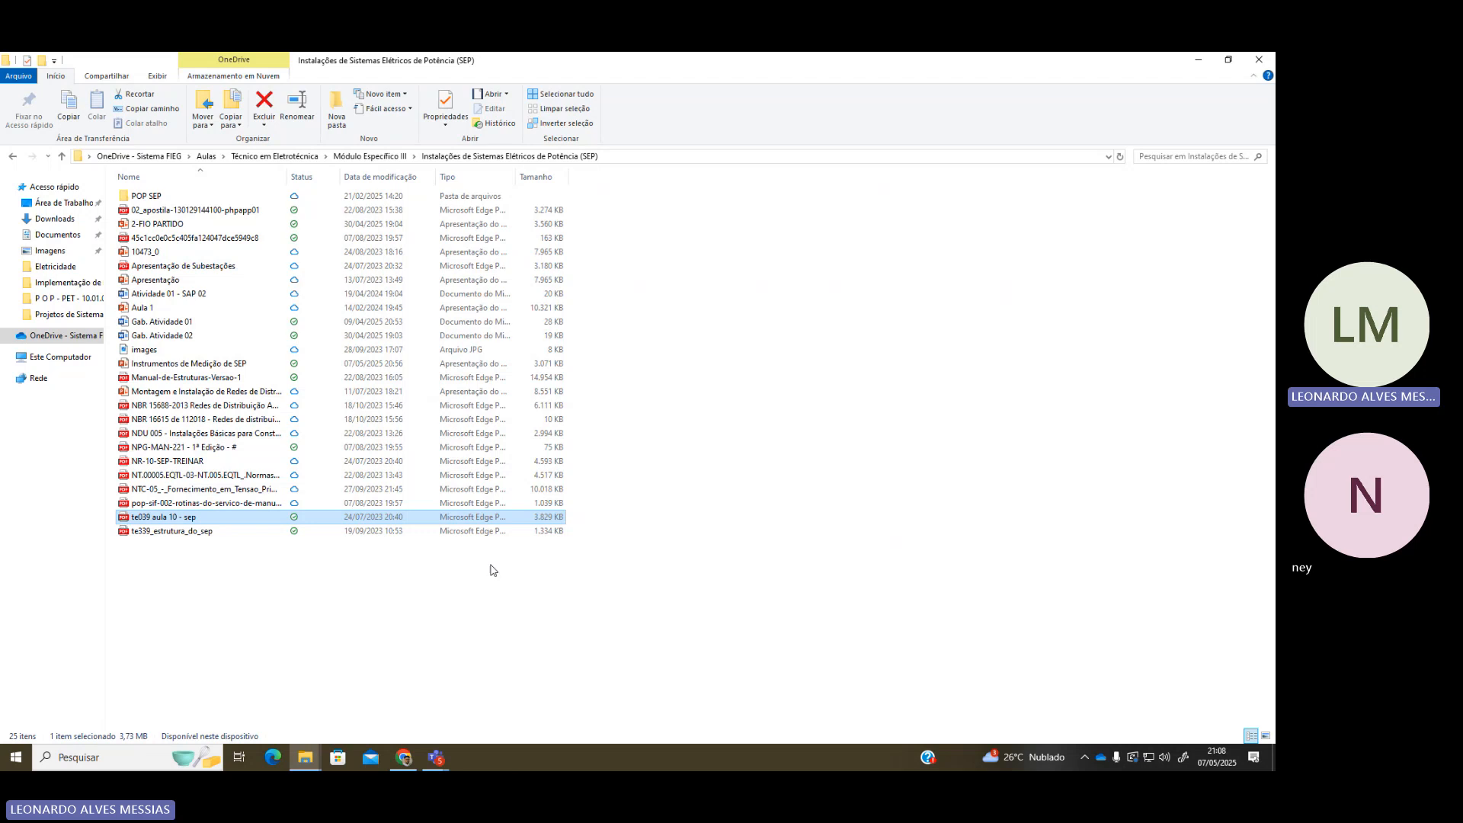
Show the Downloads folder scrolled to the CADe_SIMU 4.0 [BR] folder at the bottom
click(312, 757)
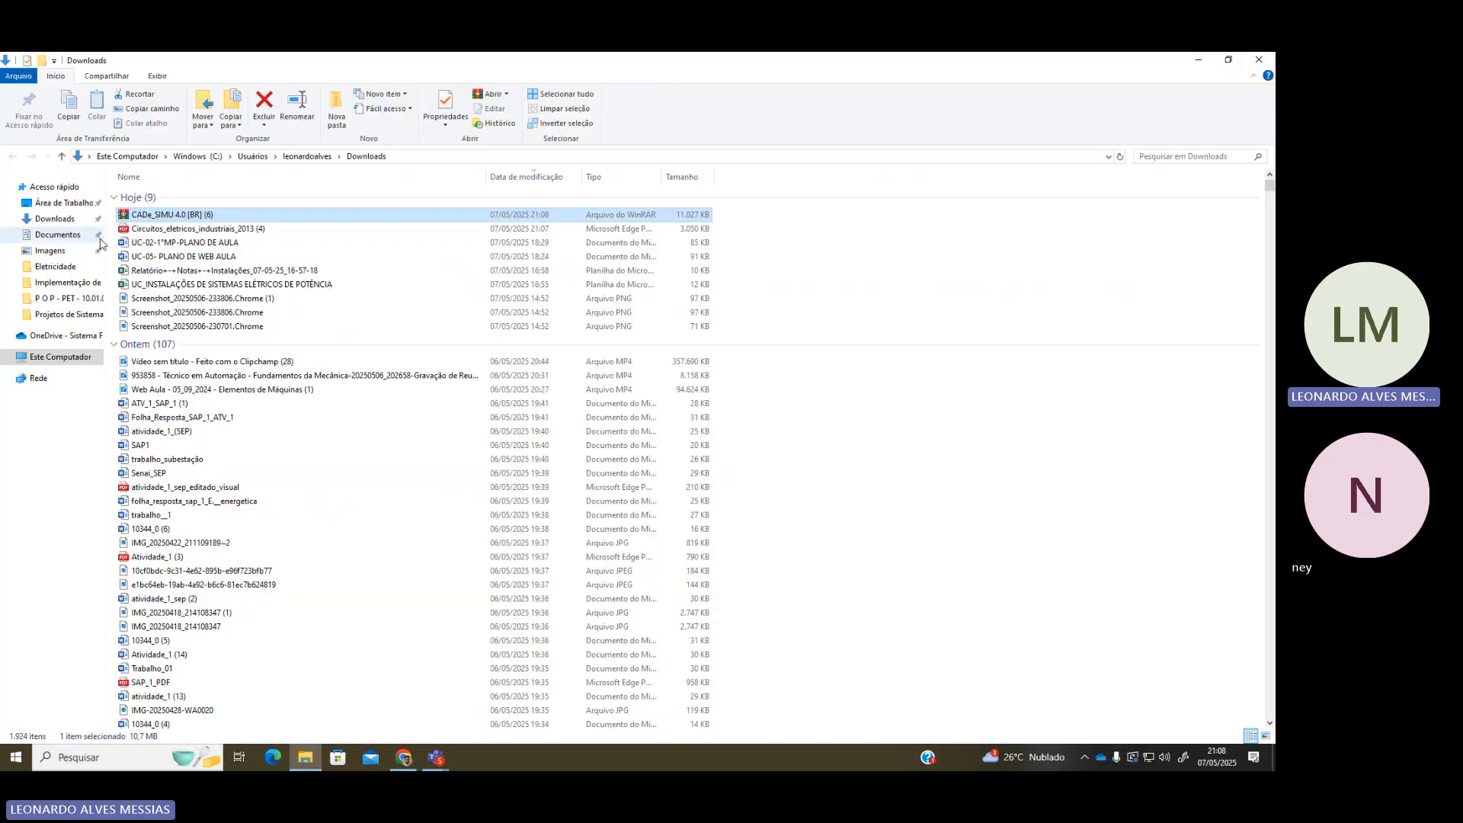
click(55, 219)
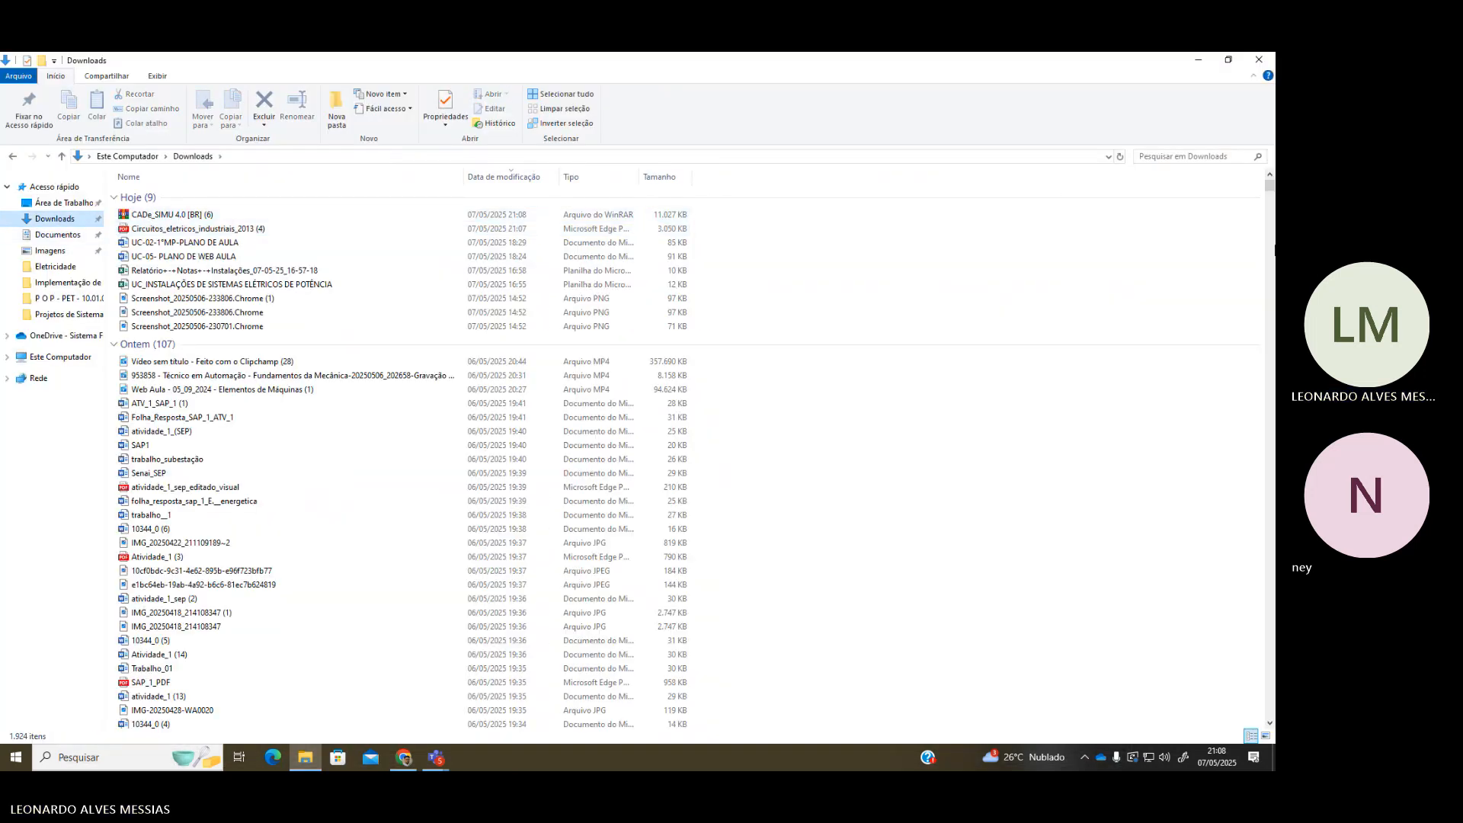
drag(1272, 187, 1250, 751)
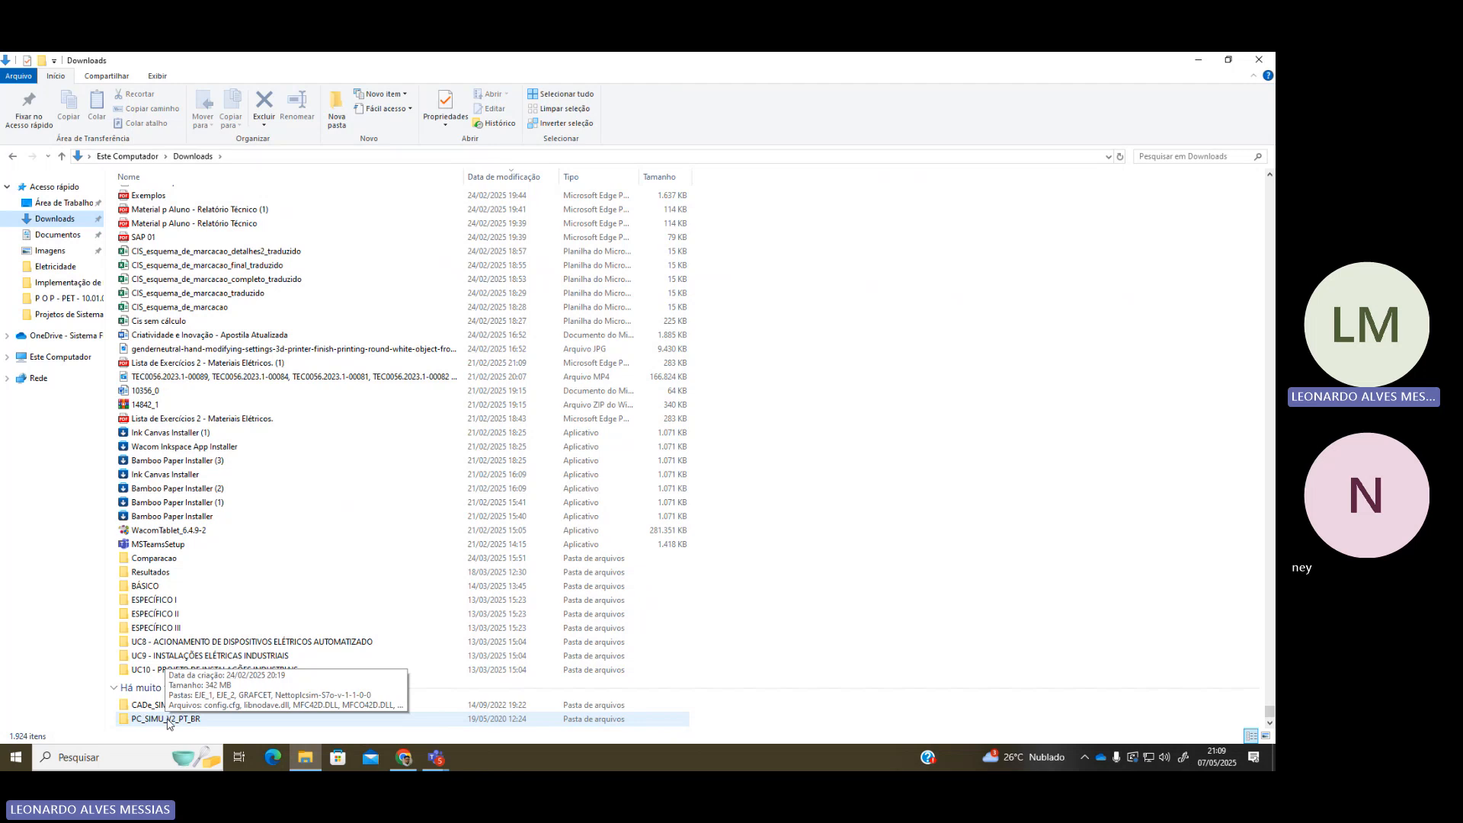
Open the CADe_SIMU 4.0 [BR] folder and launch the program, quitting after the access error
double_click(146, 705)
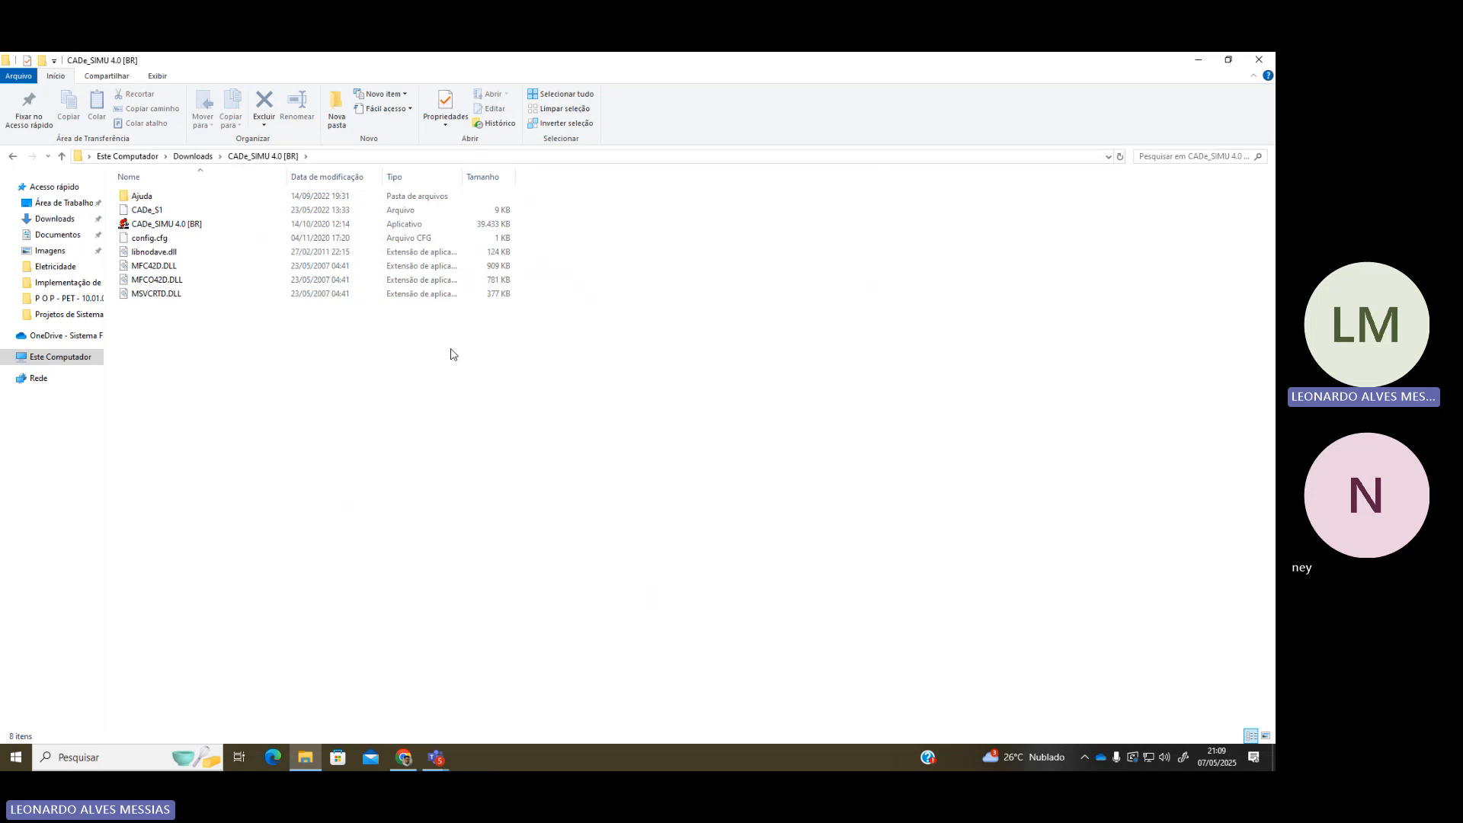
click(160, 226)
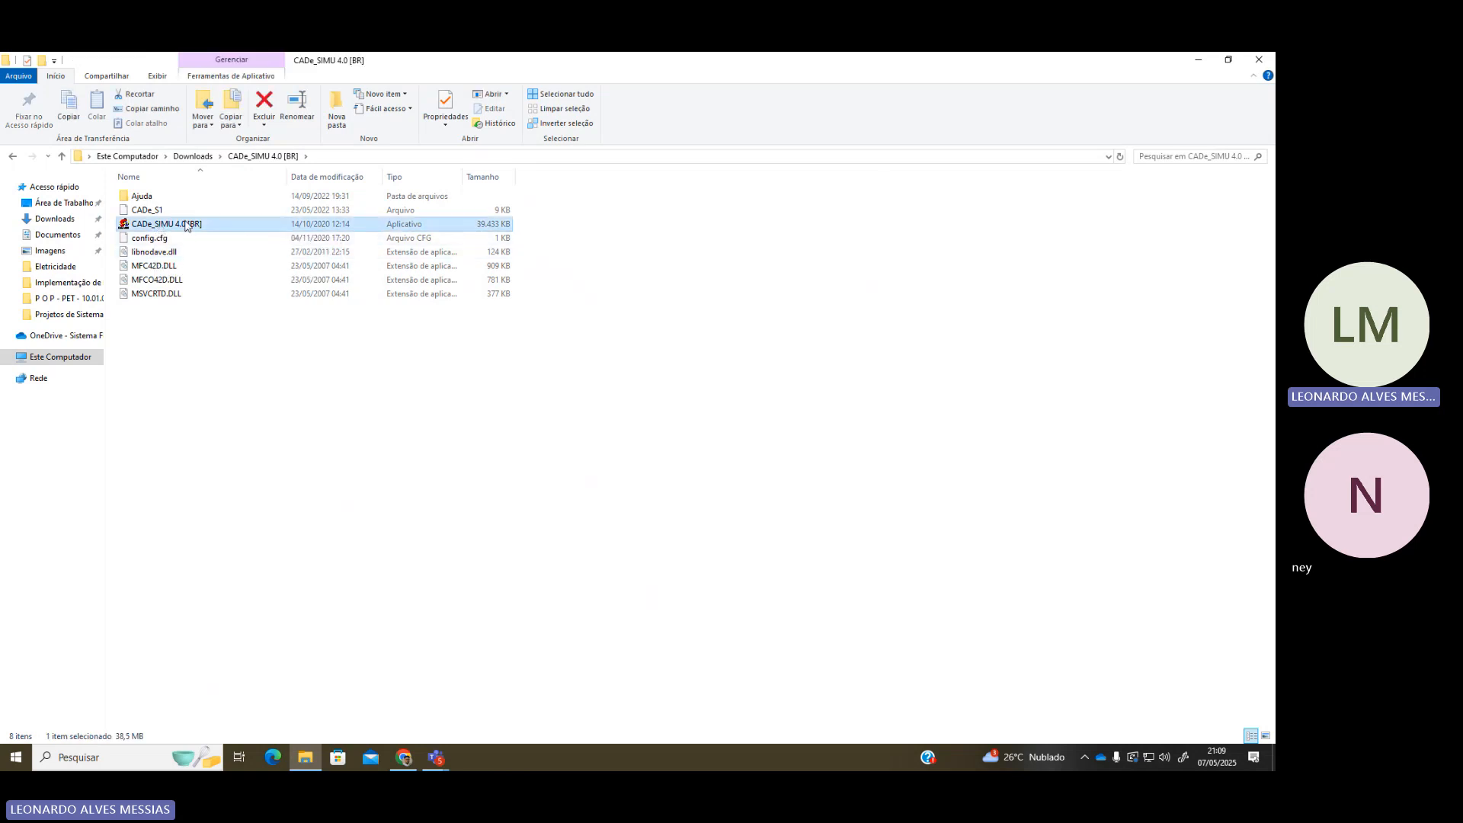
double_click(406, 225)
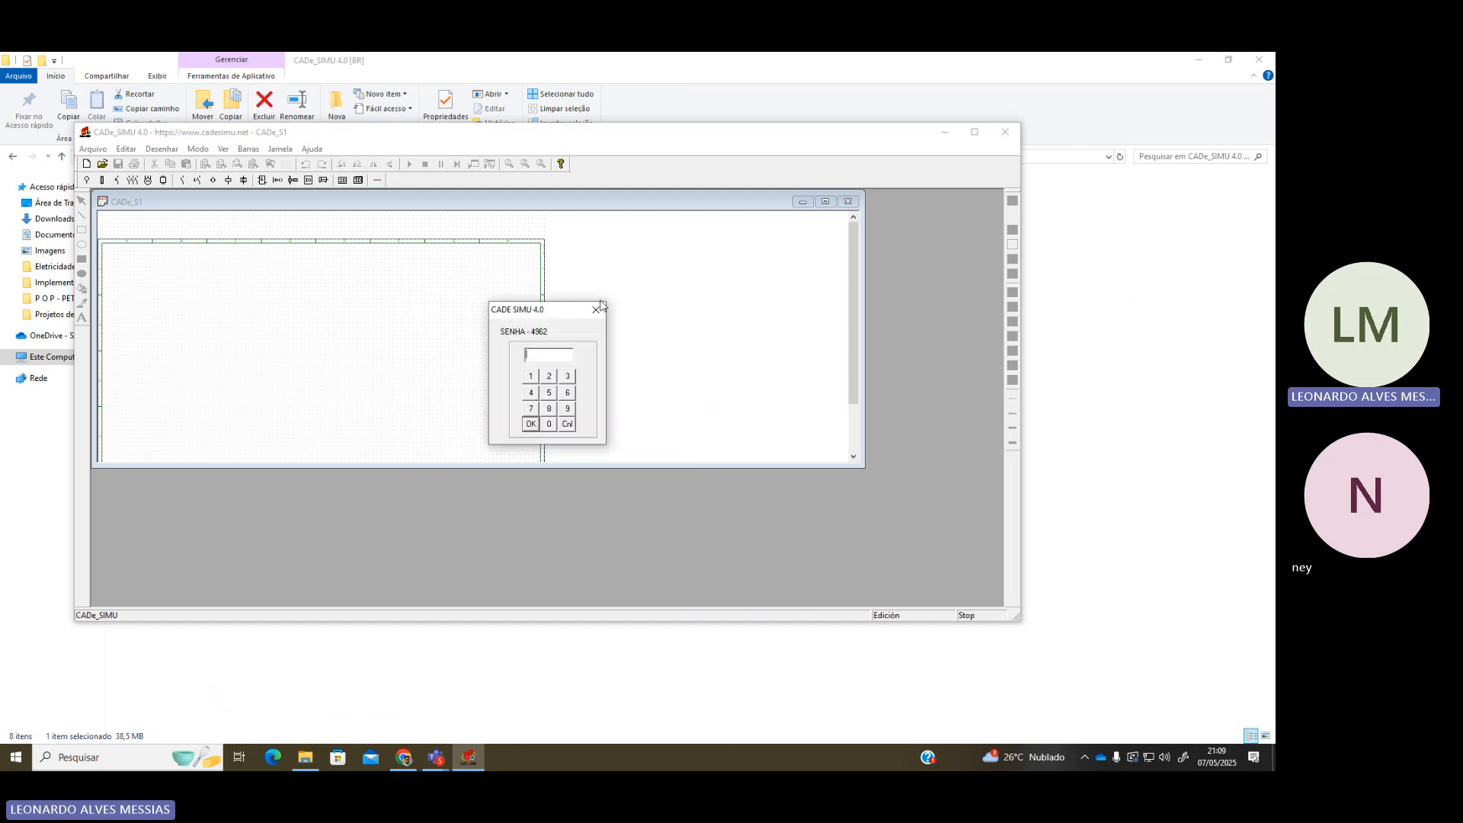
click(596, 310)
click(630, 409)
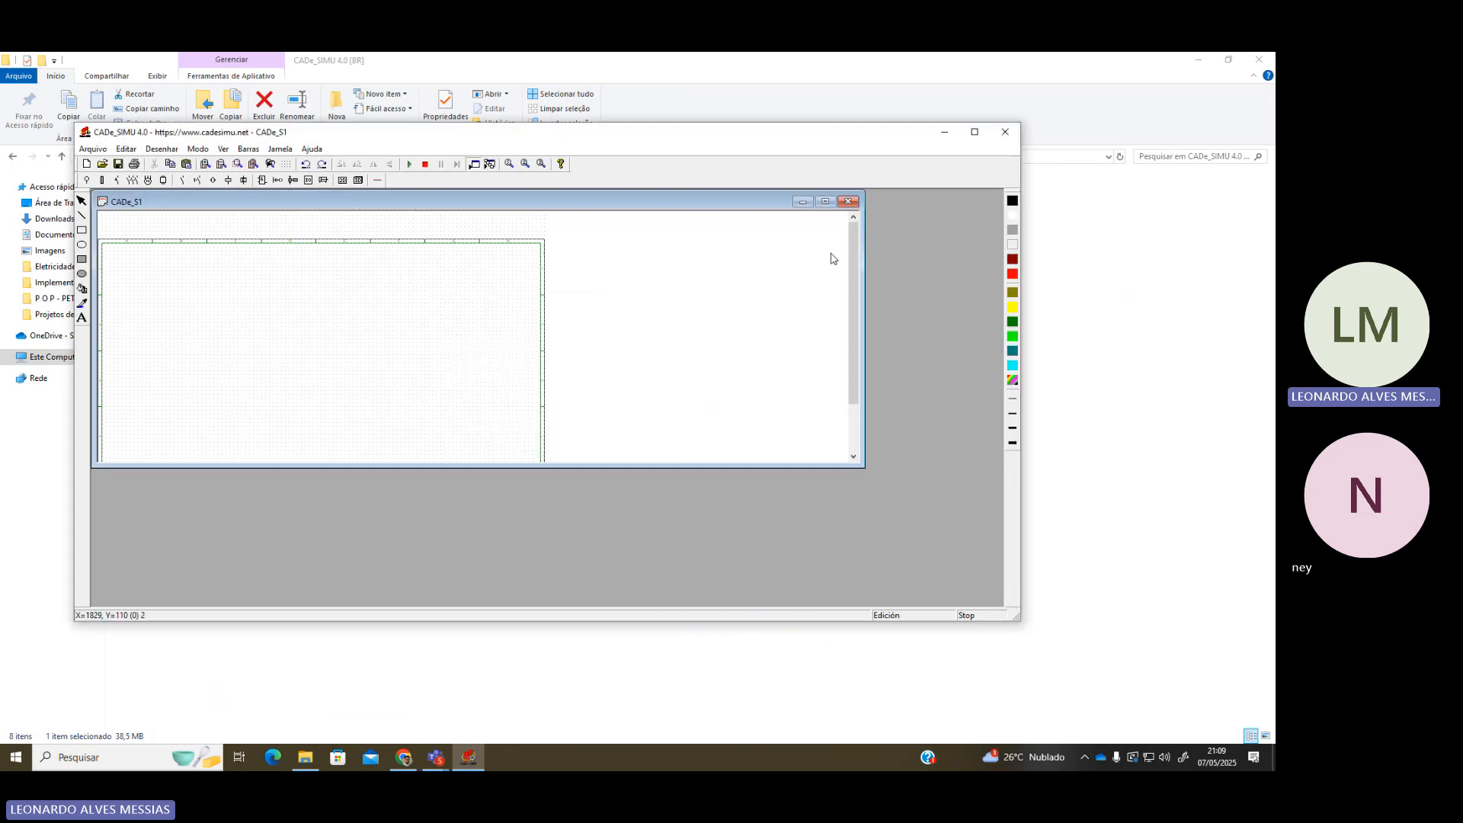
click(1005, 132)
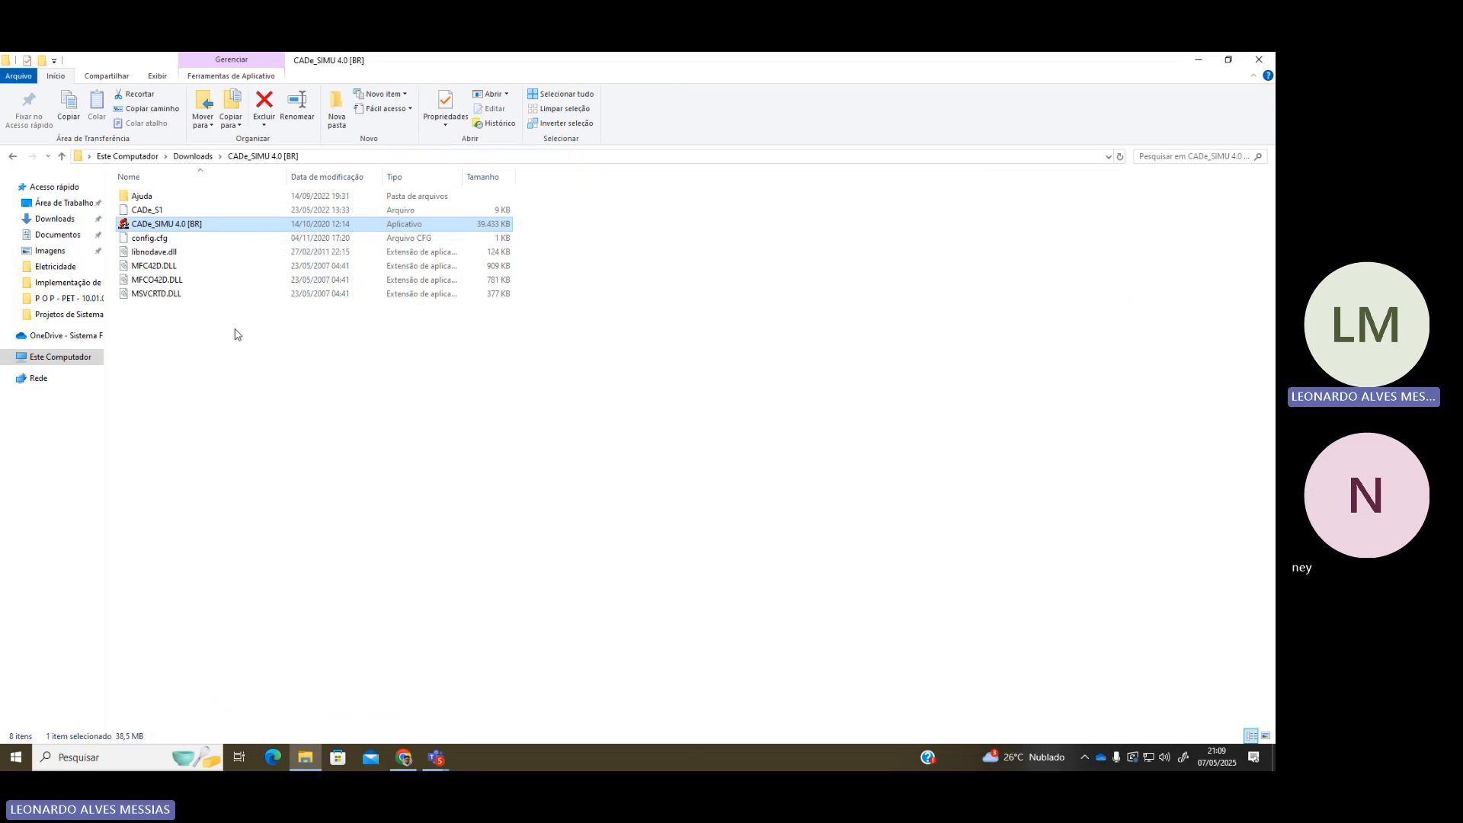
Relaunch CADe_SIMU, dismiss the password prompt and access error, and quit again
drag(235, 329, 474, 759)
click(211, 331)
click(470, 759)
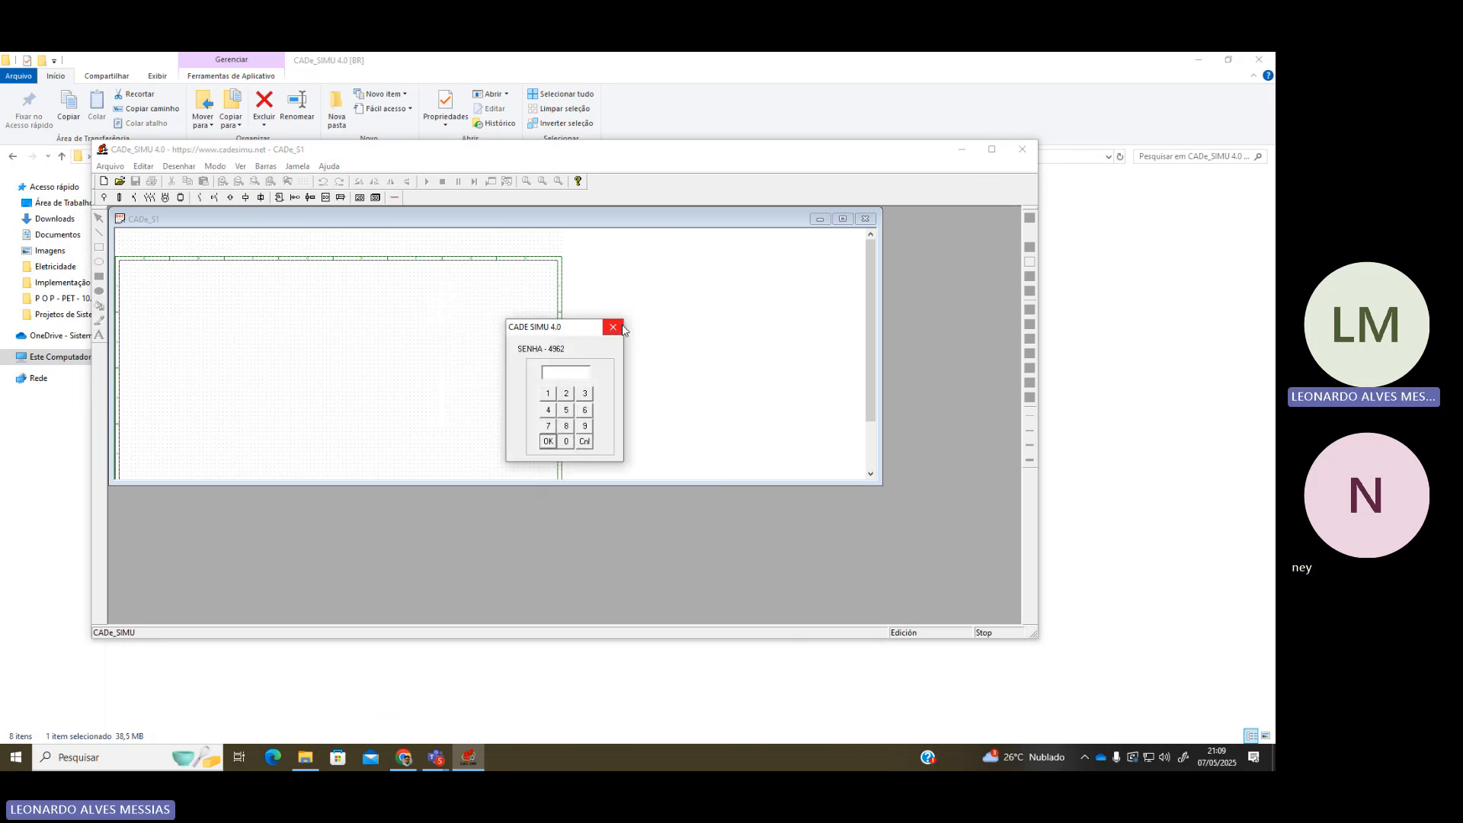
click(614, 327)
click(647, 425)
click(864, 219)
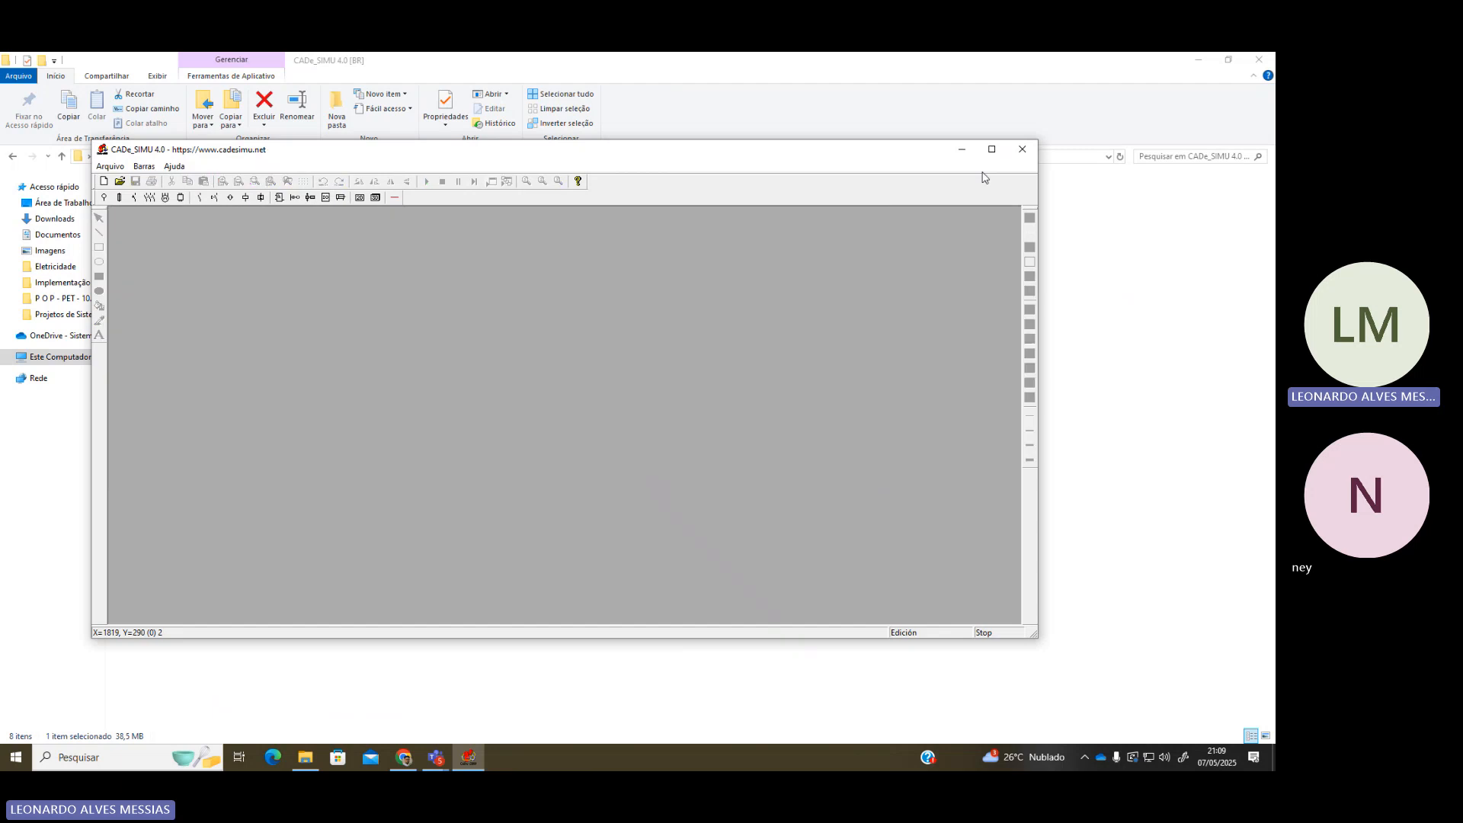
click(1022, 150)
Reopen the CADe_SIMU 4.0 [BR] folder from Downloads and start CADe_SIMU 4.0 once more
key(alt+Up)
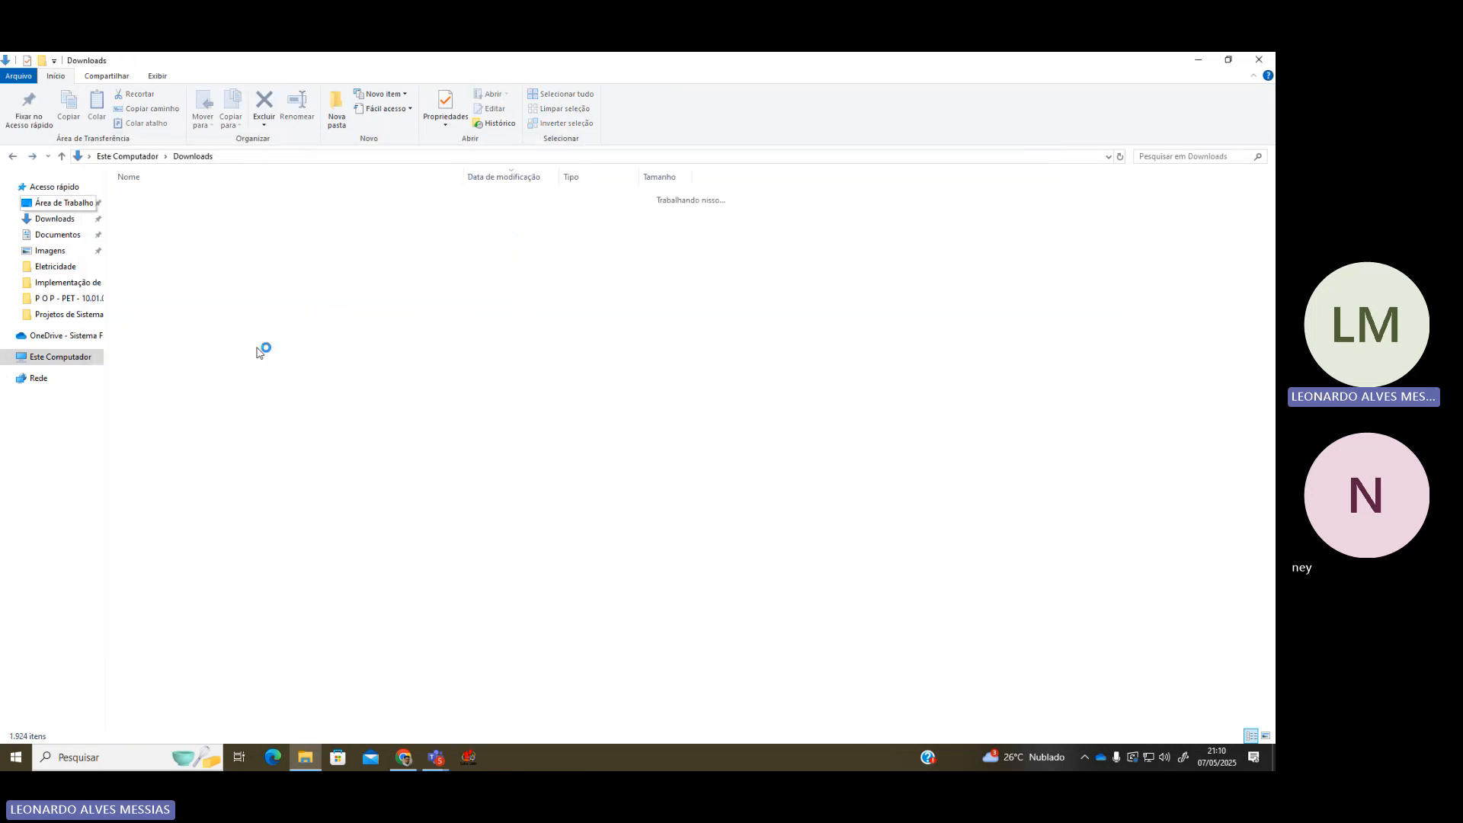
double_click(191, 707)
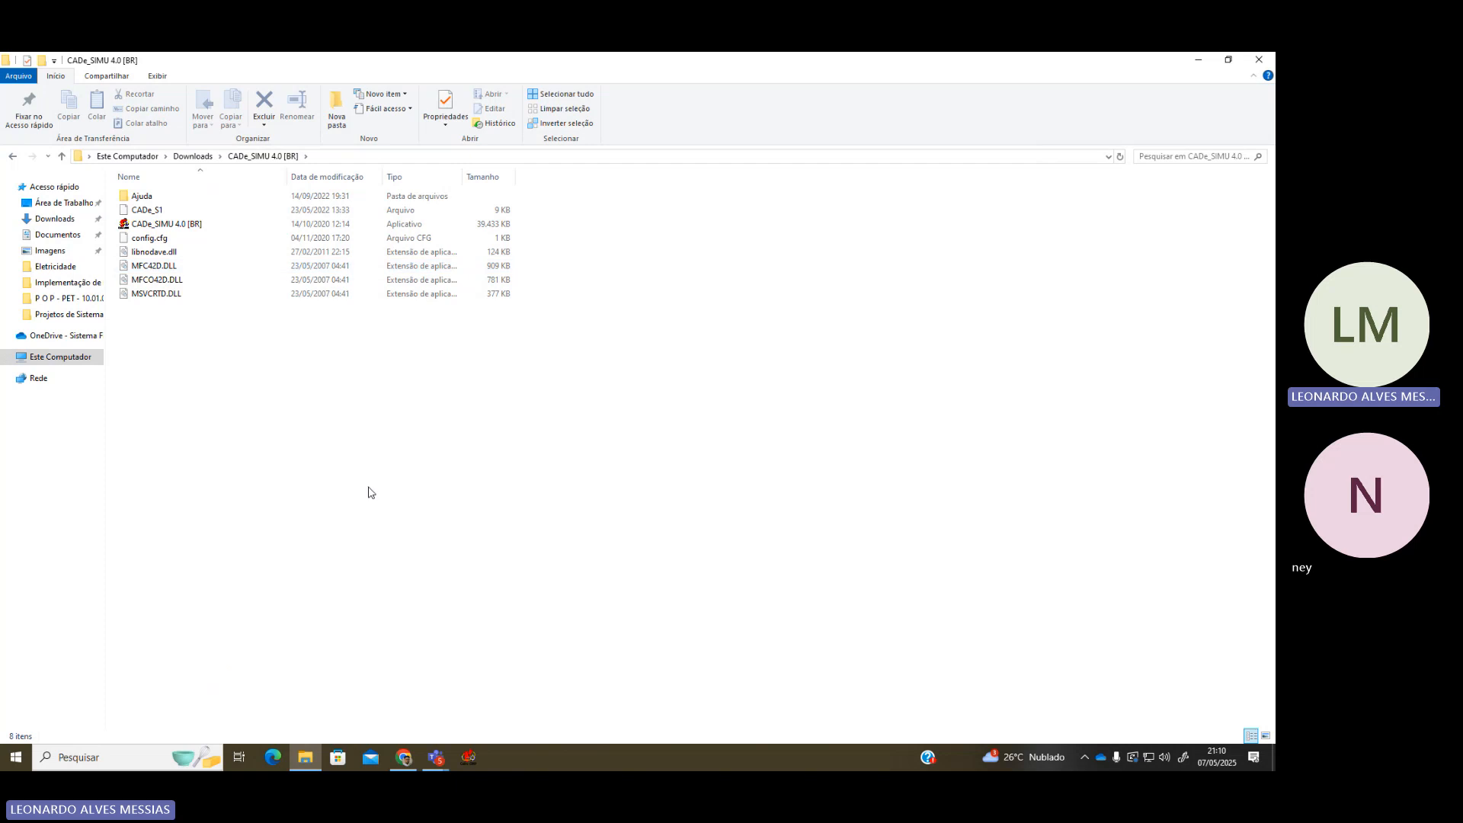
double_click(195, 229)
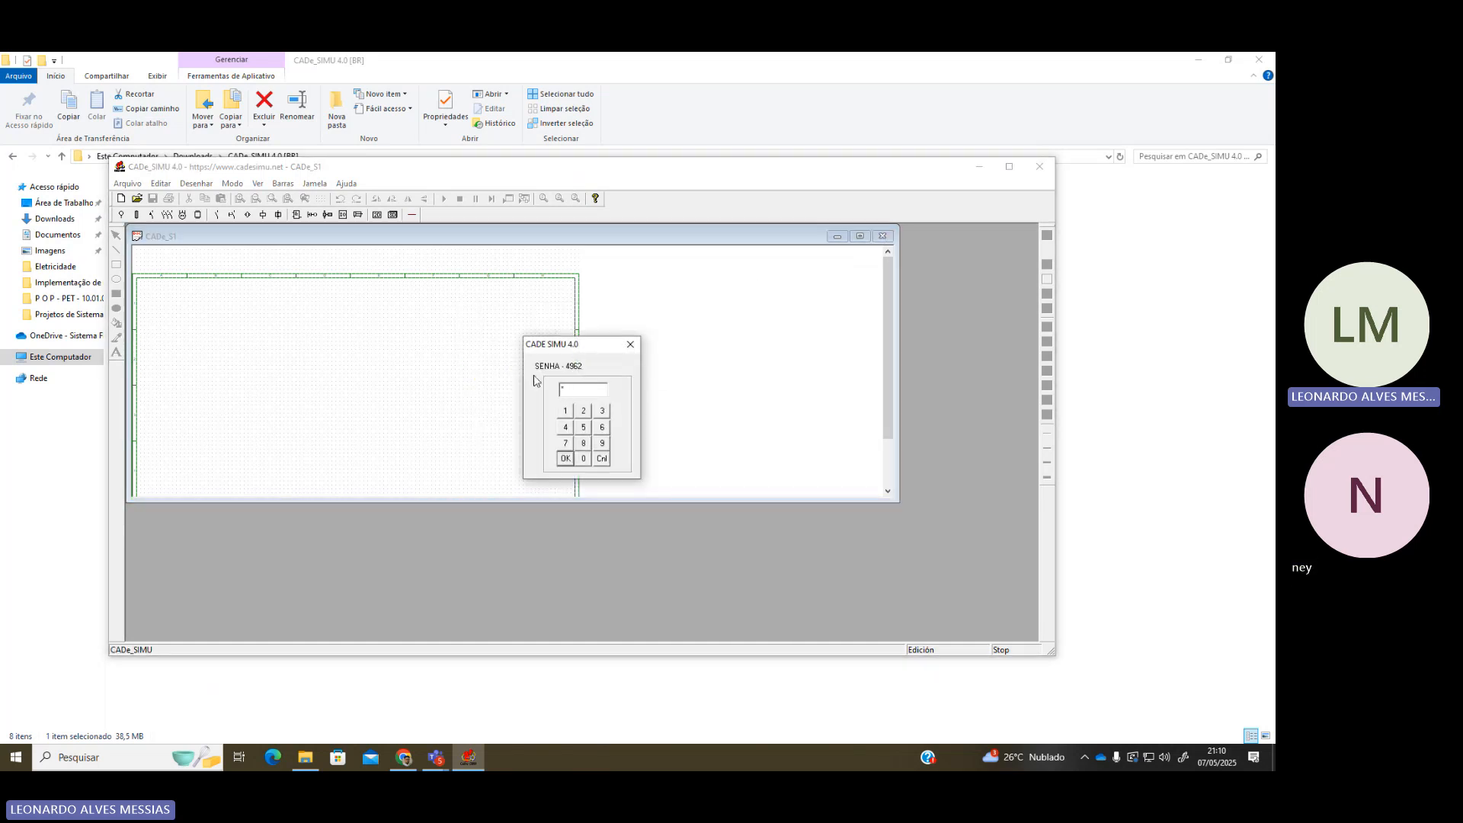
Enter the access password and maximize both the CADe_SIMU and CADe_S1 windows
text(49)
key(Return)
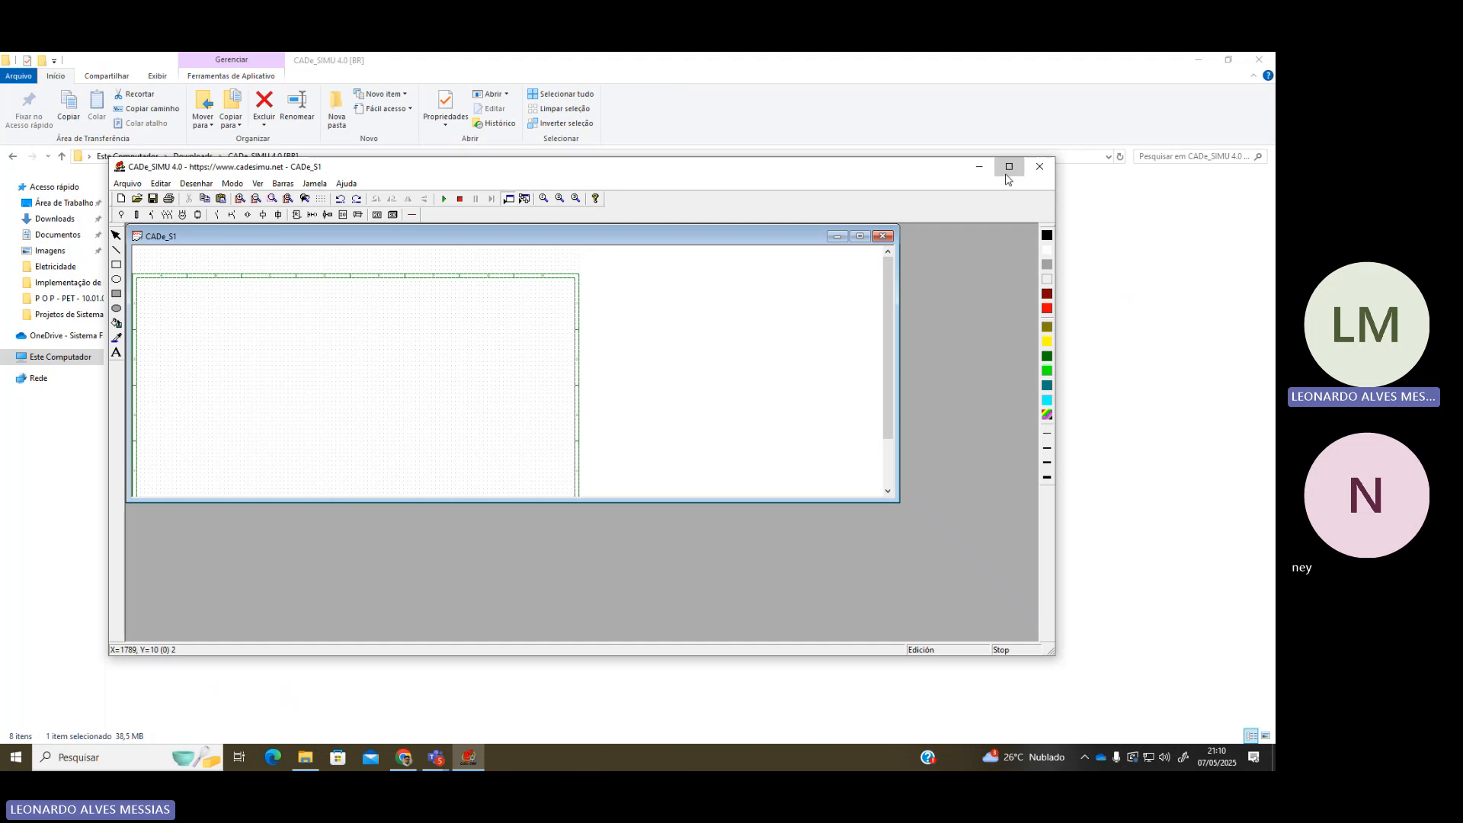
click(1009, 166)
click(746, 130)
Open the Arquivo menu and close it without choosing anything
scroll(218, 305, up, 2)
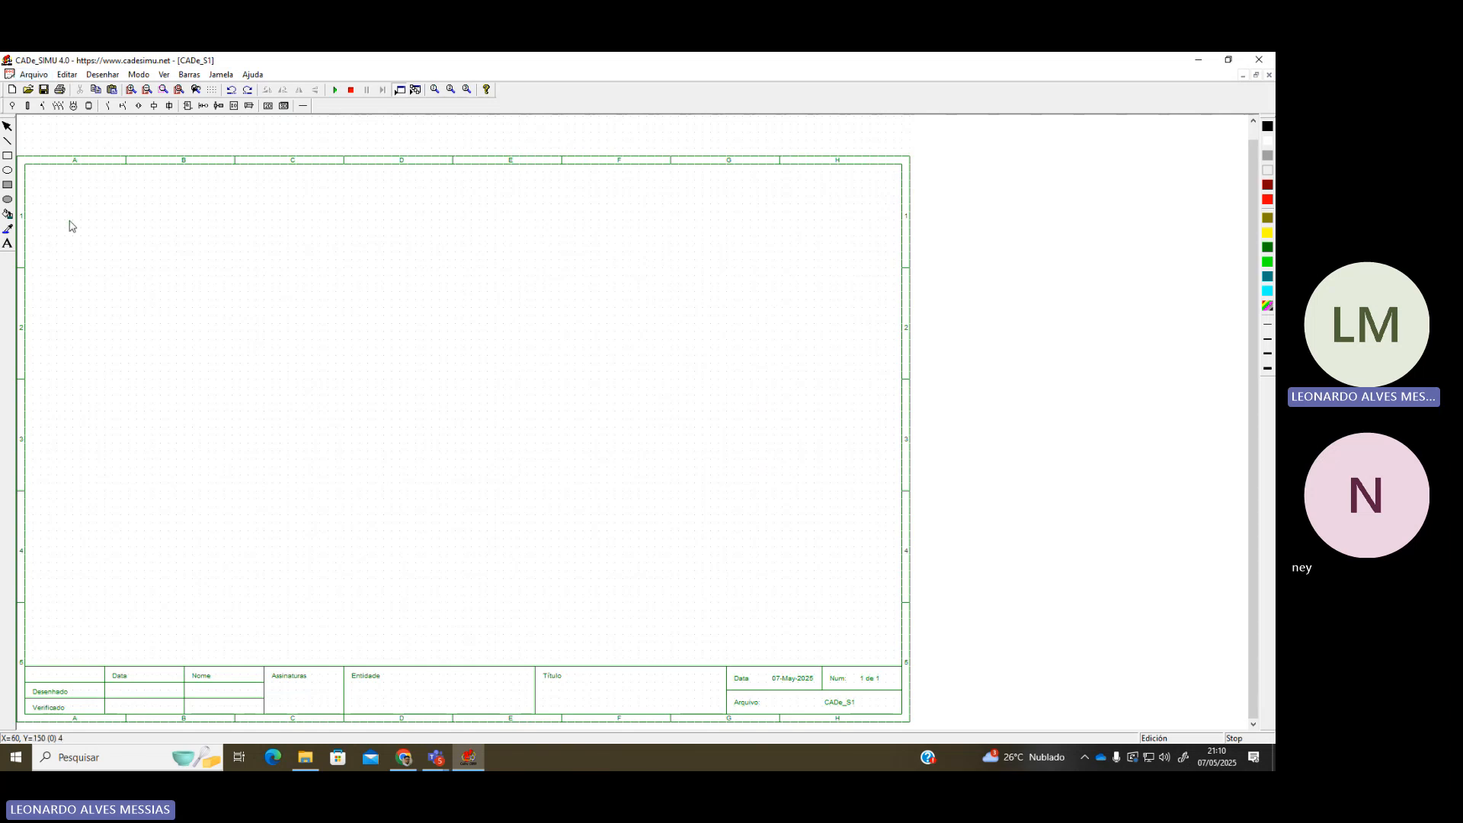
scroll(495, 329, up, 1)
scroll(499, 338, down, 1)
click(34, 75)
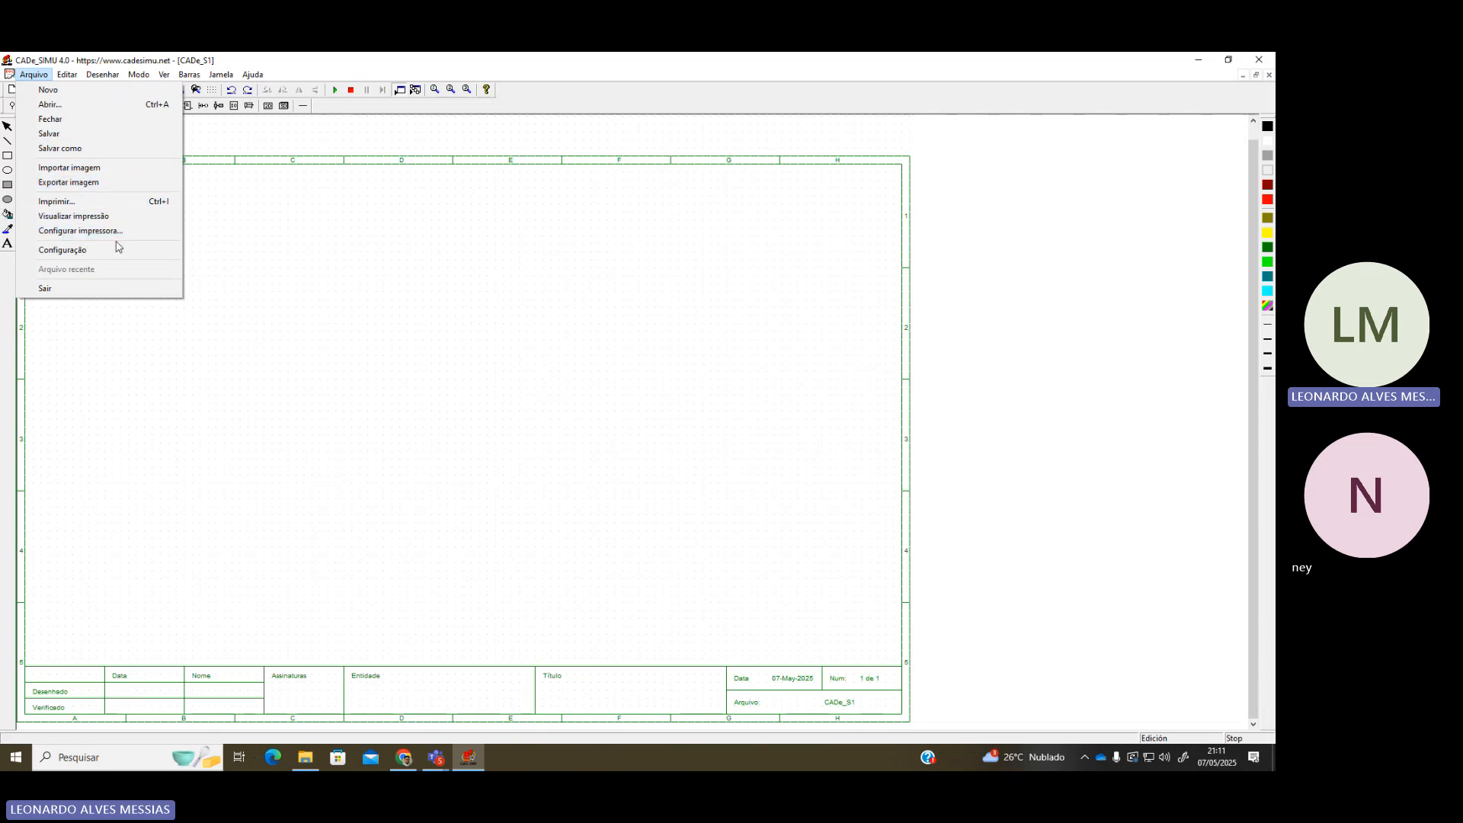
click(107, 458)
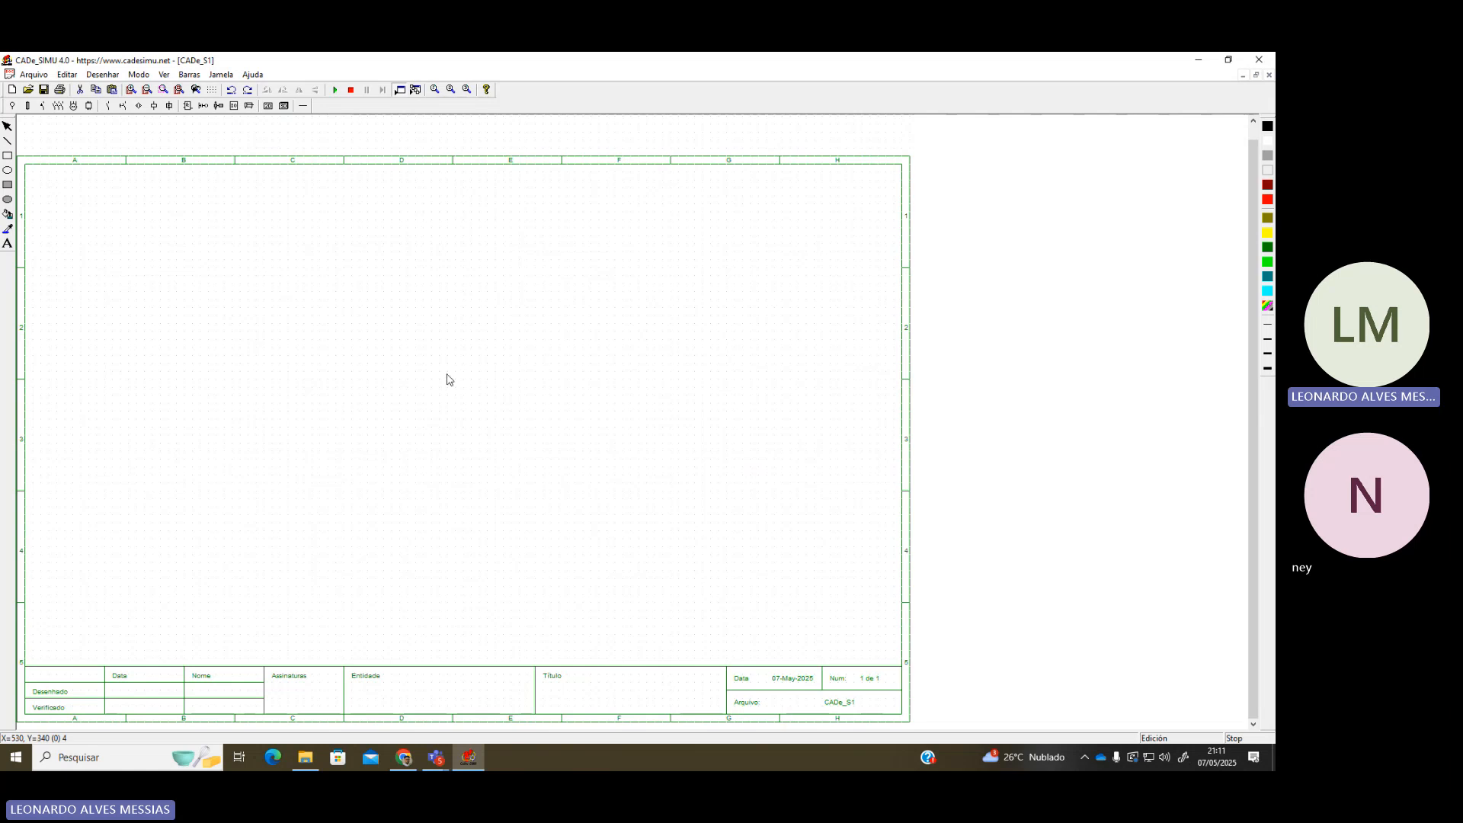
Zoom the CADe_S1 sheet out and back to its original size
click(152, 89)
click(150, 89)
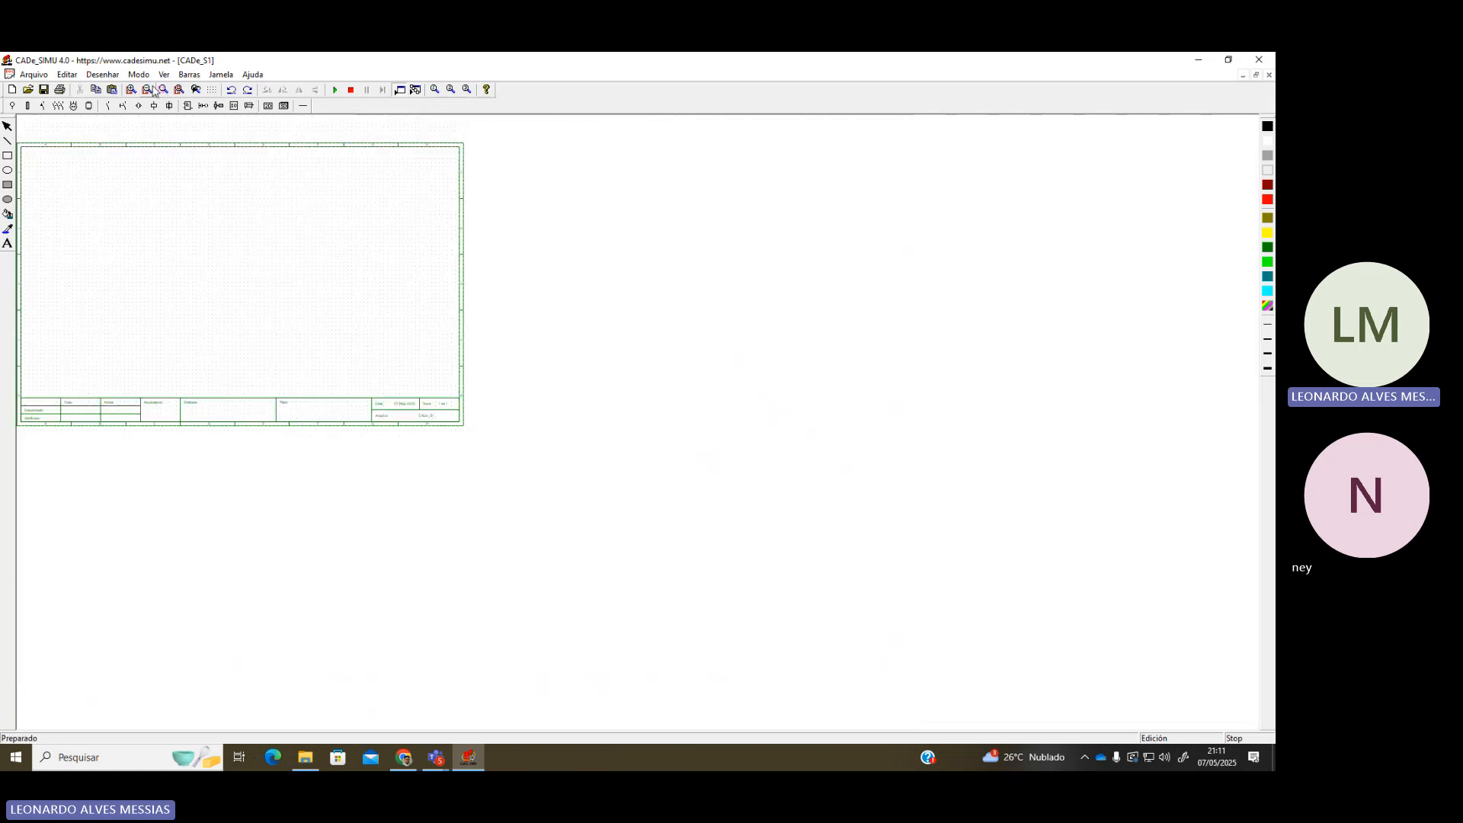
click(148, 90)
click(131, 90)
click(132, 90)
click(132, 90)
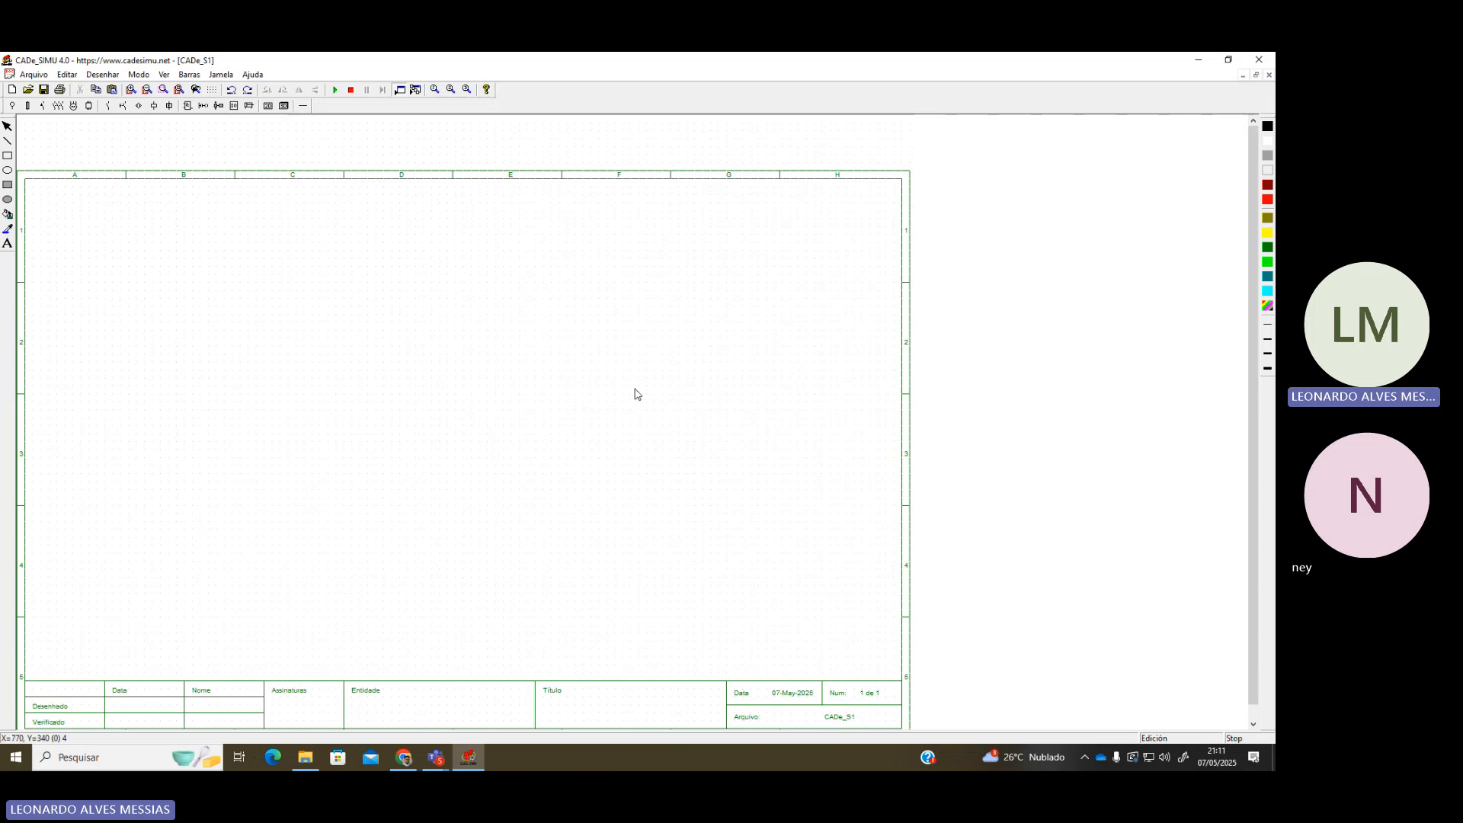
scroll(570, 390, down, 2)
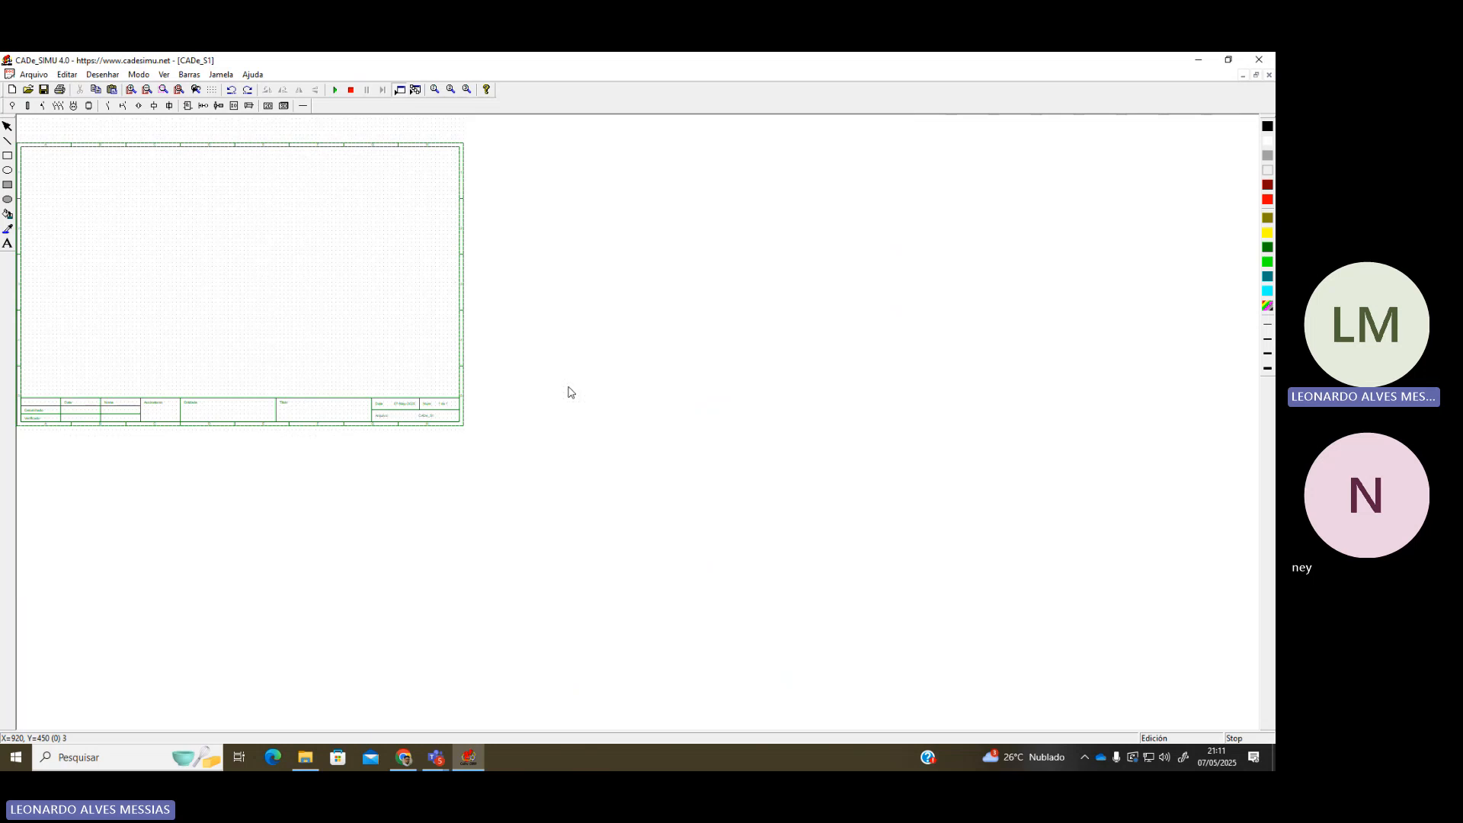
scroll(509, 397, up, 2)
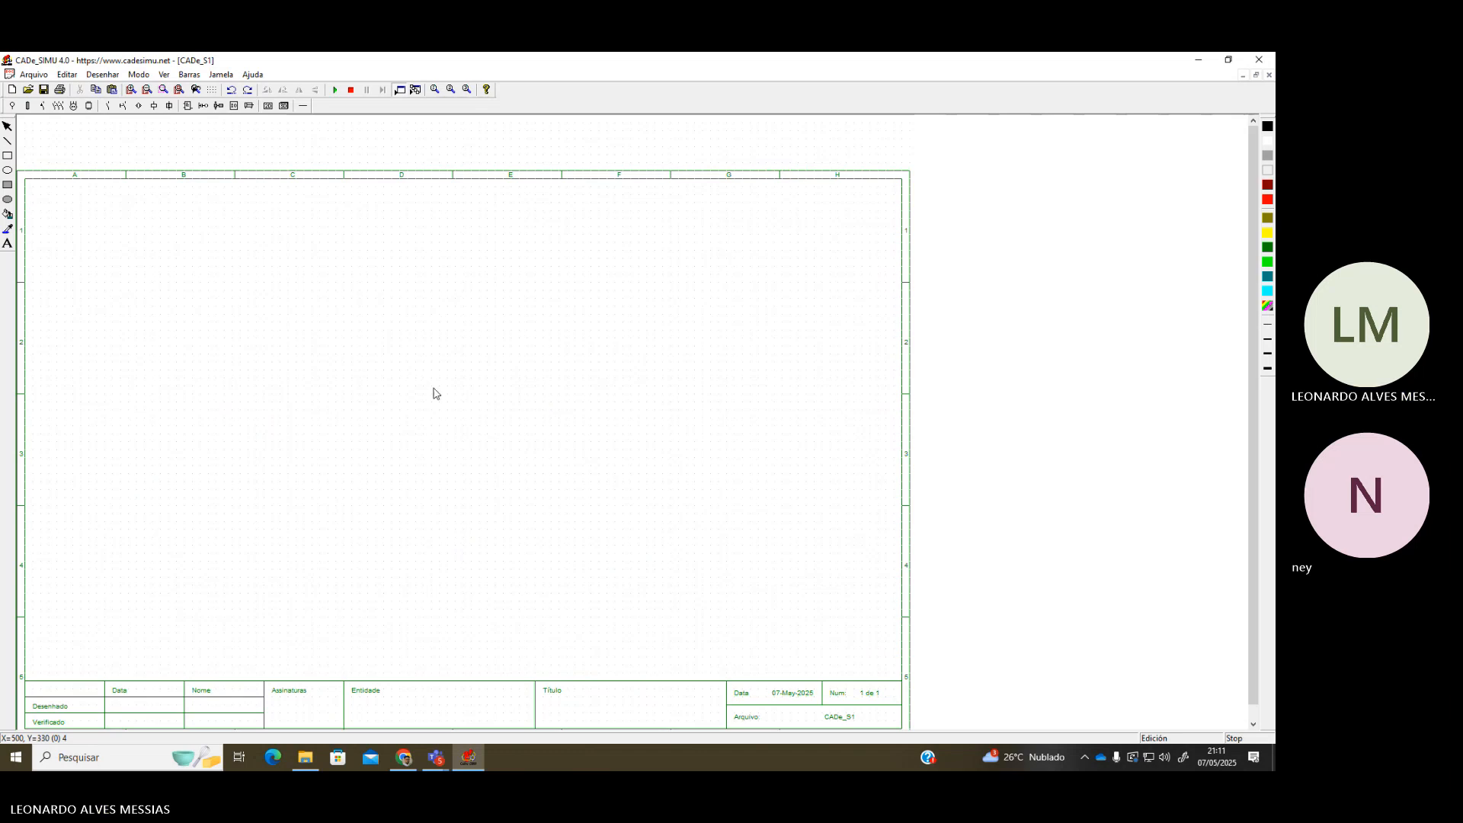
scroll(427, 392, down, 1)
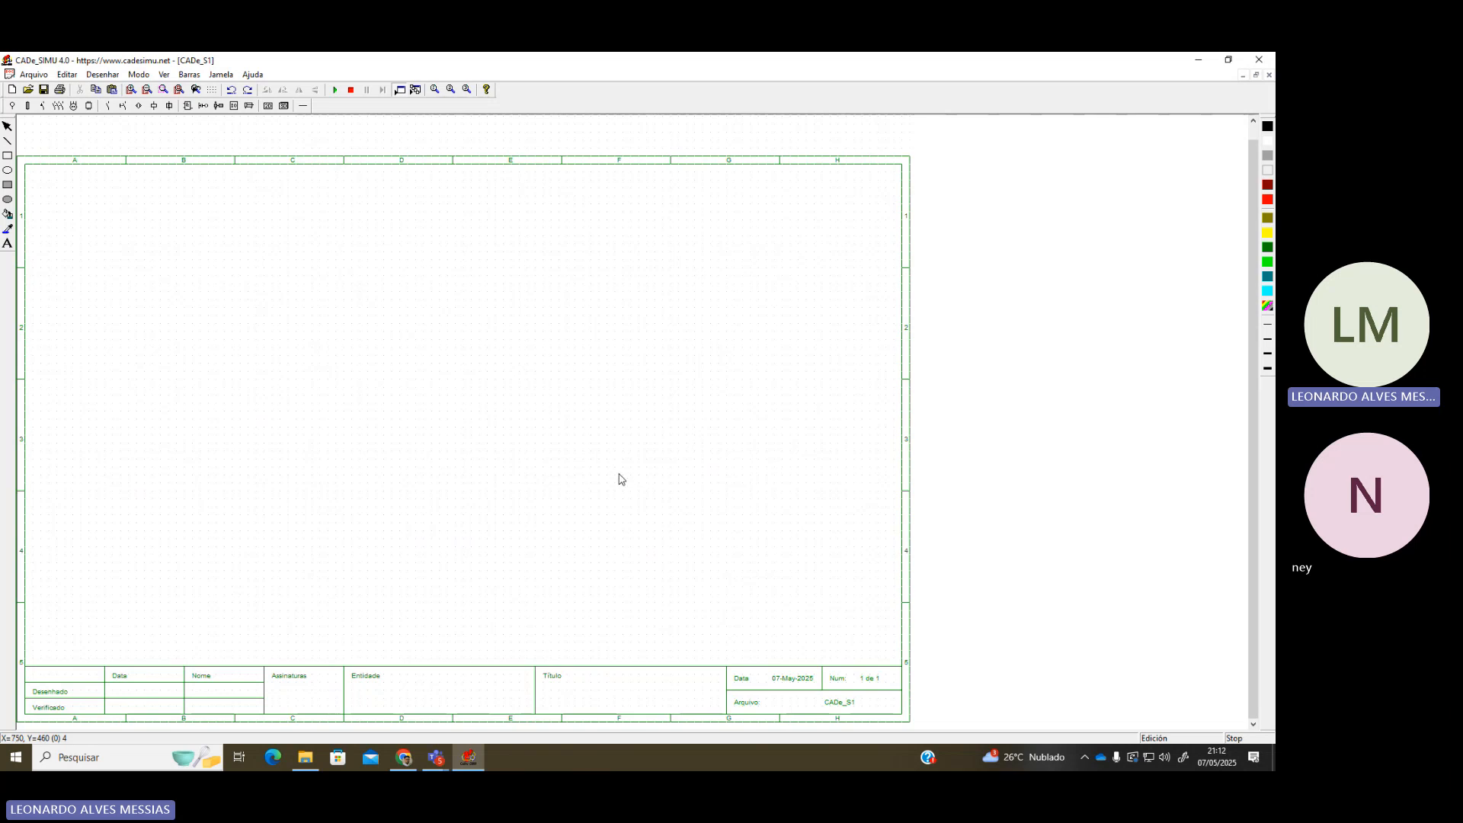
Minimize and restore CADe_SIMU, then show the 3D component image palette
click(1196, 61)
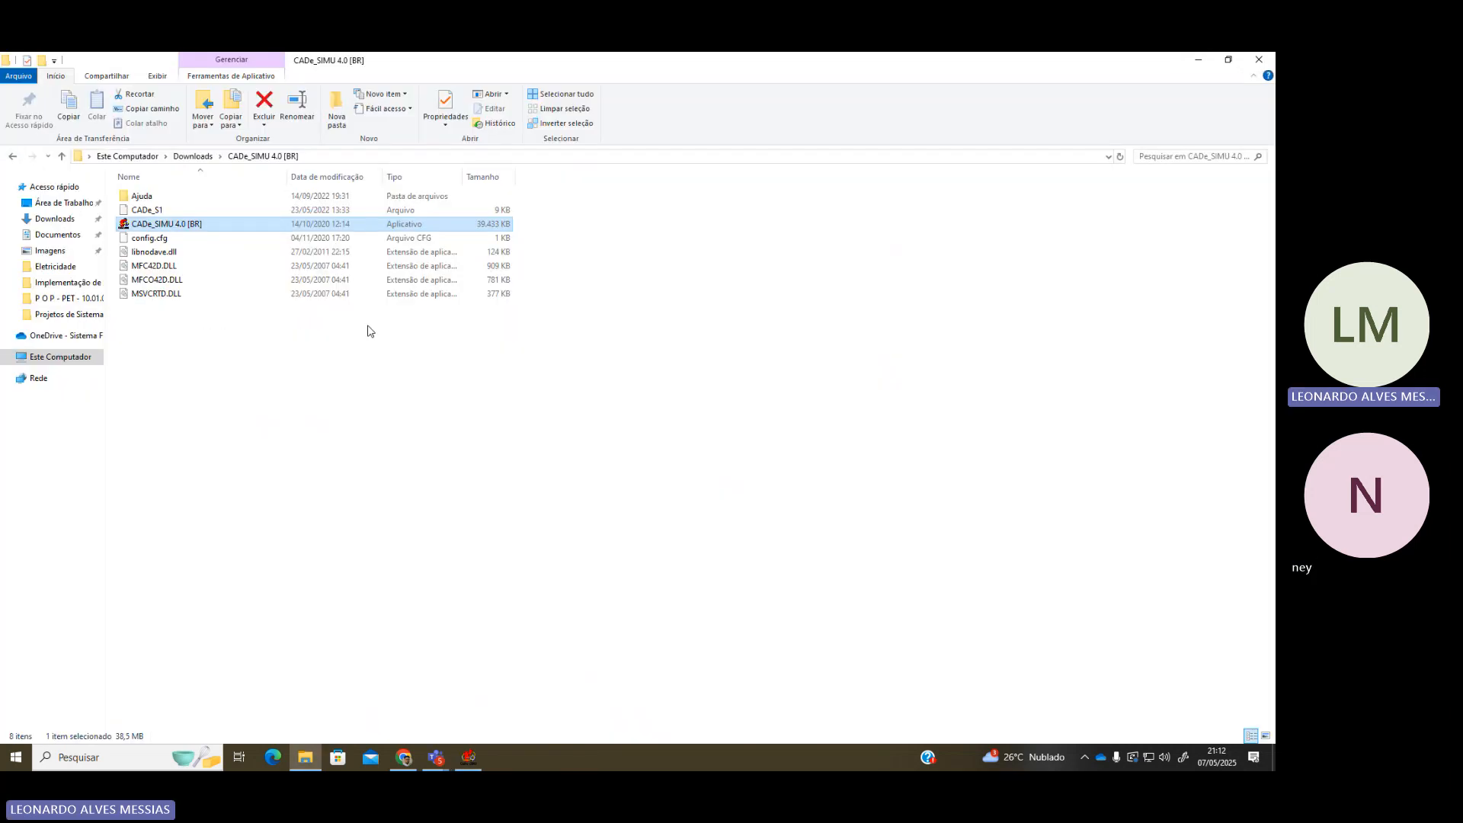
click(480, 768)
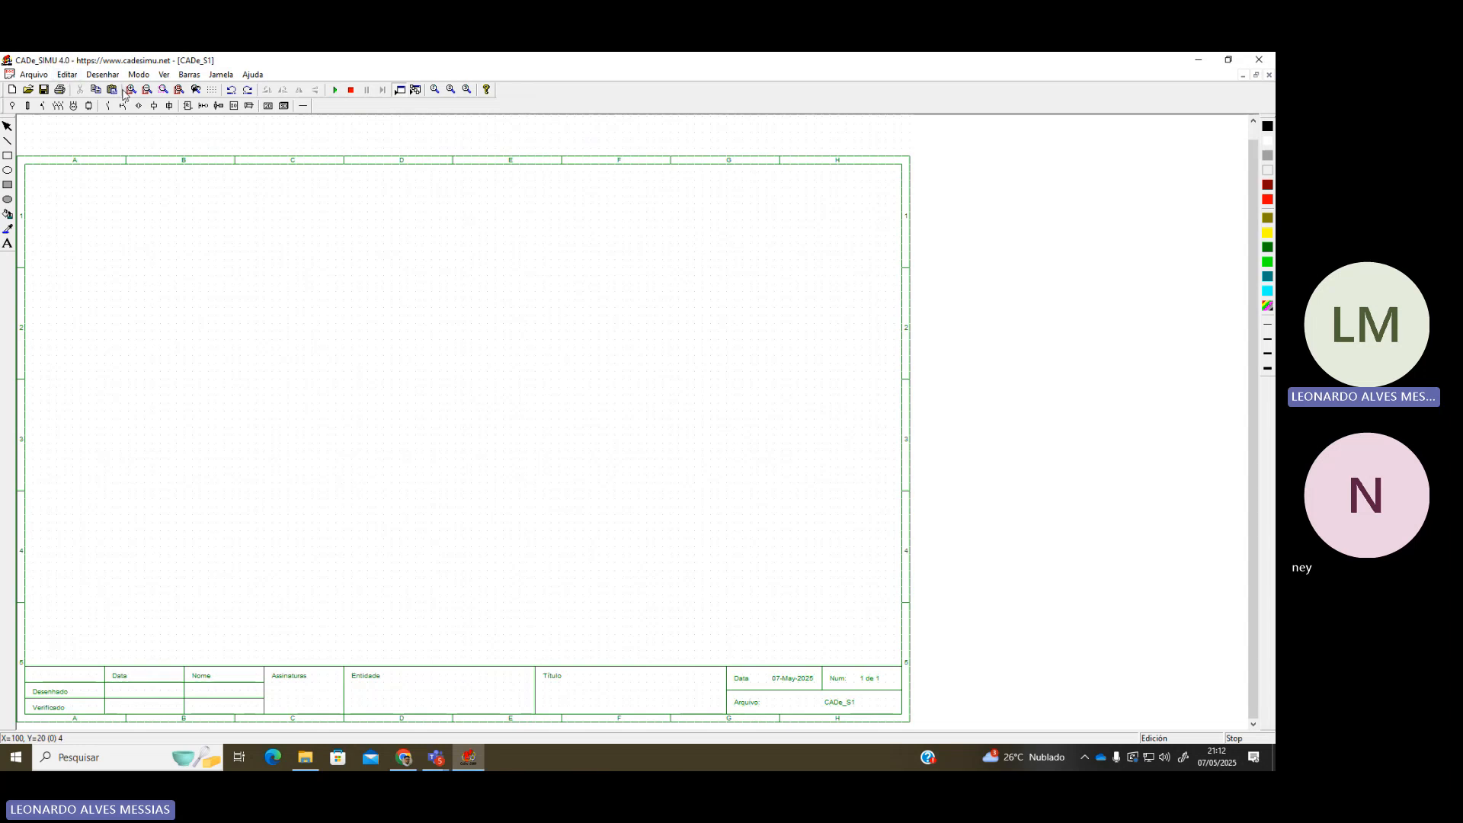
click(268, 106)
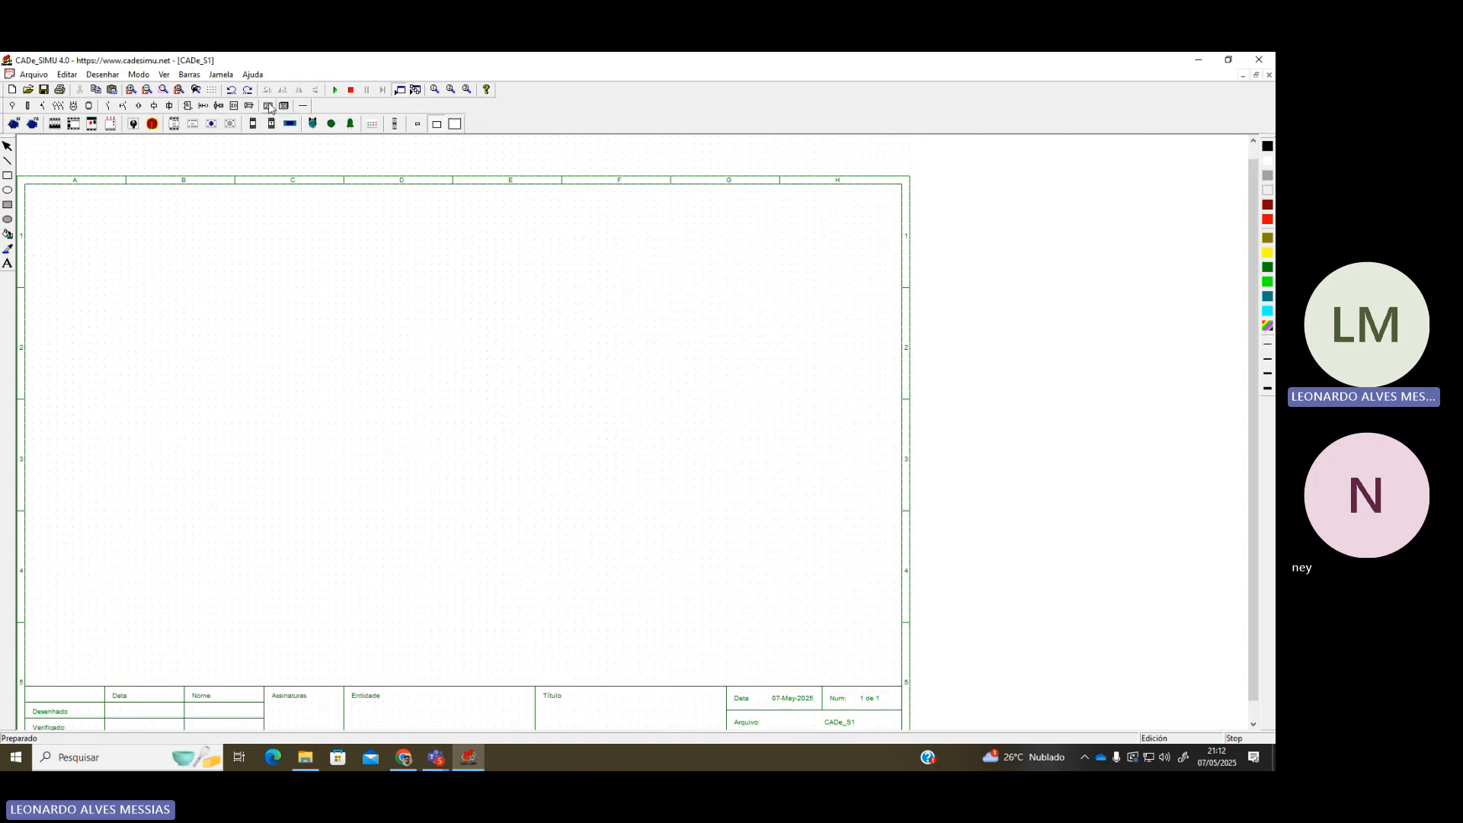
click(73, 124)
click(377, 313)
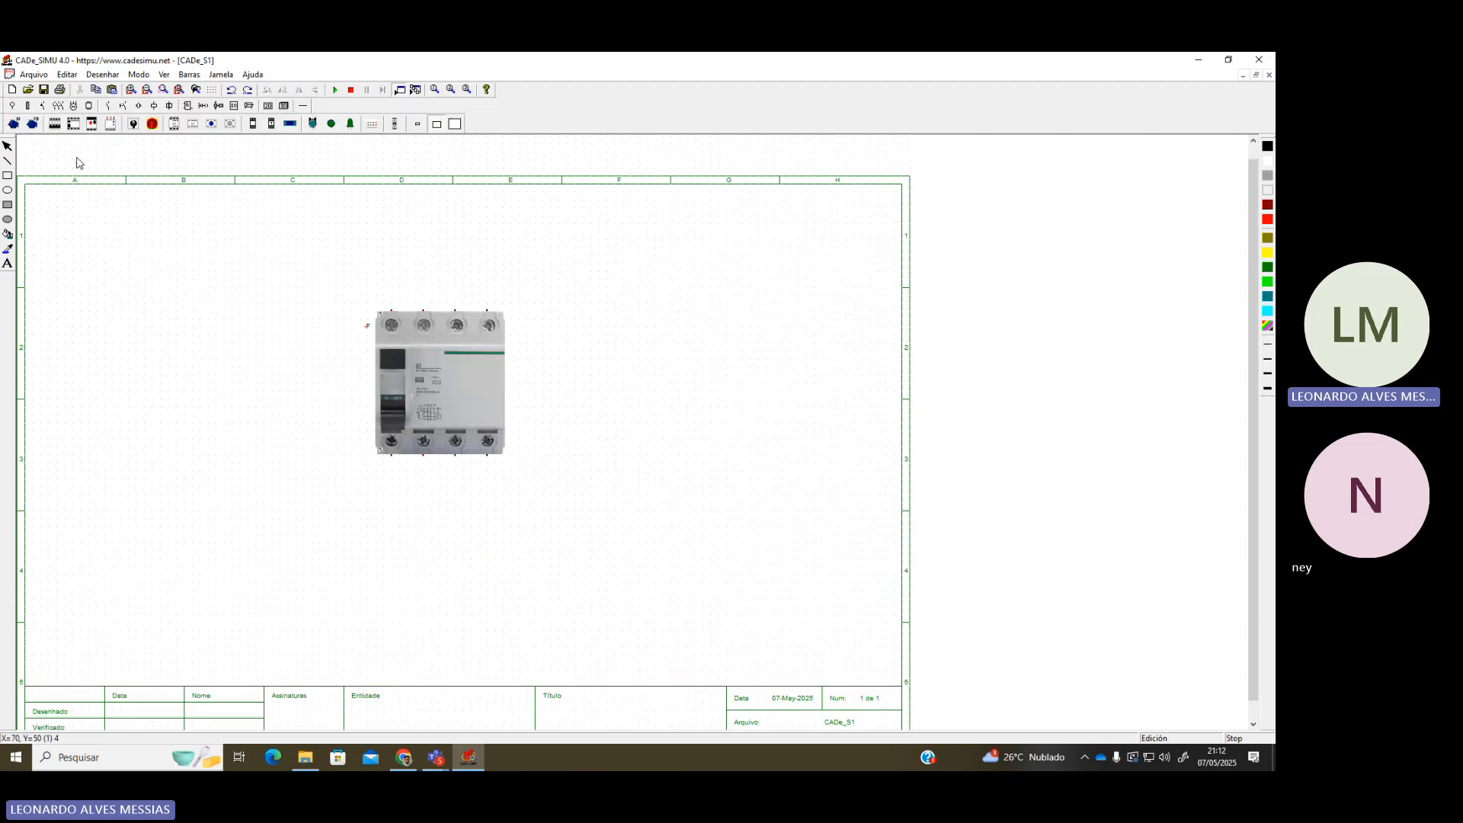
click(51, 126)
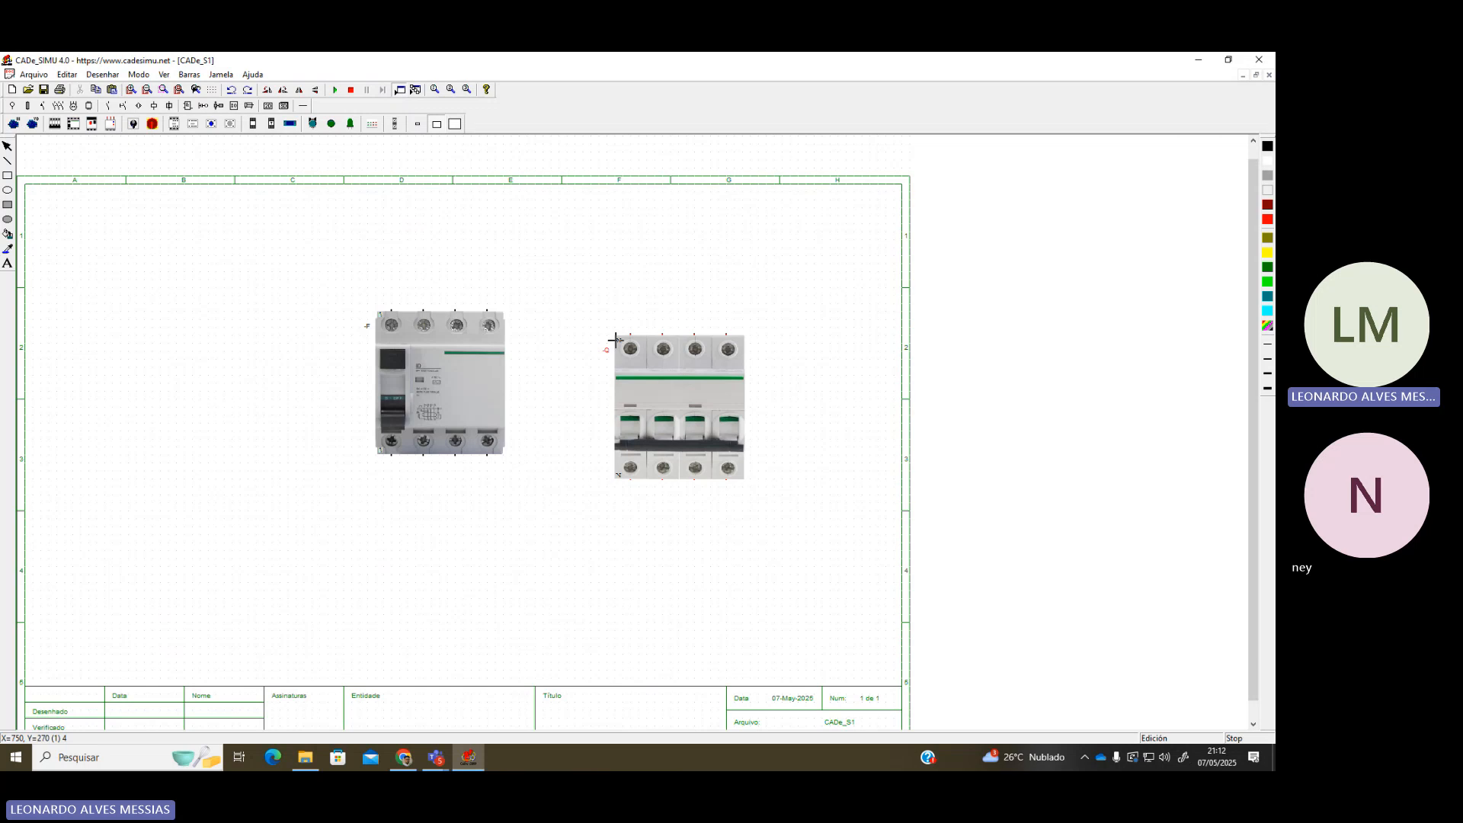
key(Escape)
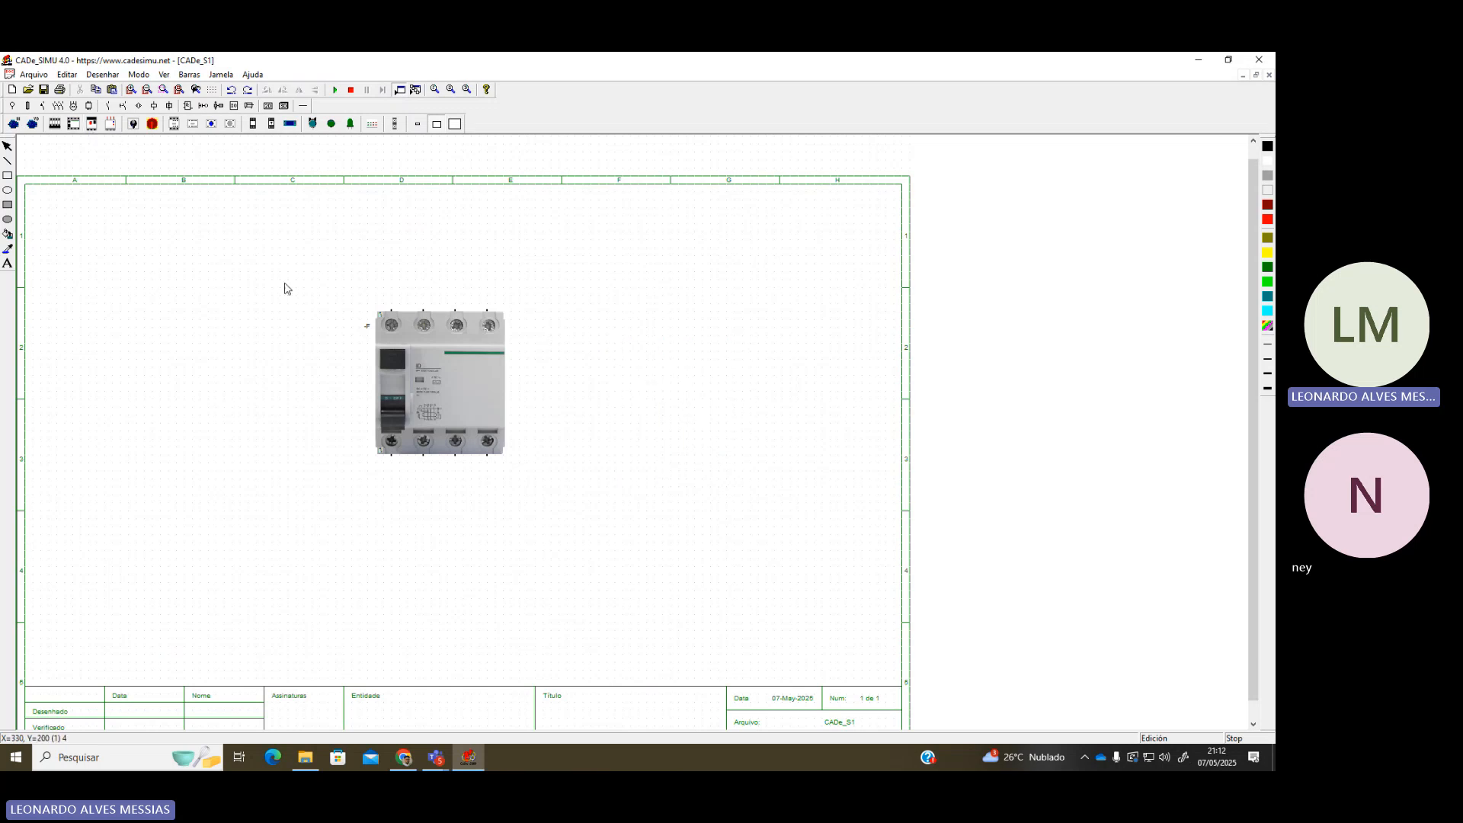
click(154, 124)
click(133, 124)
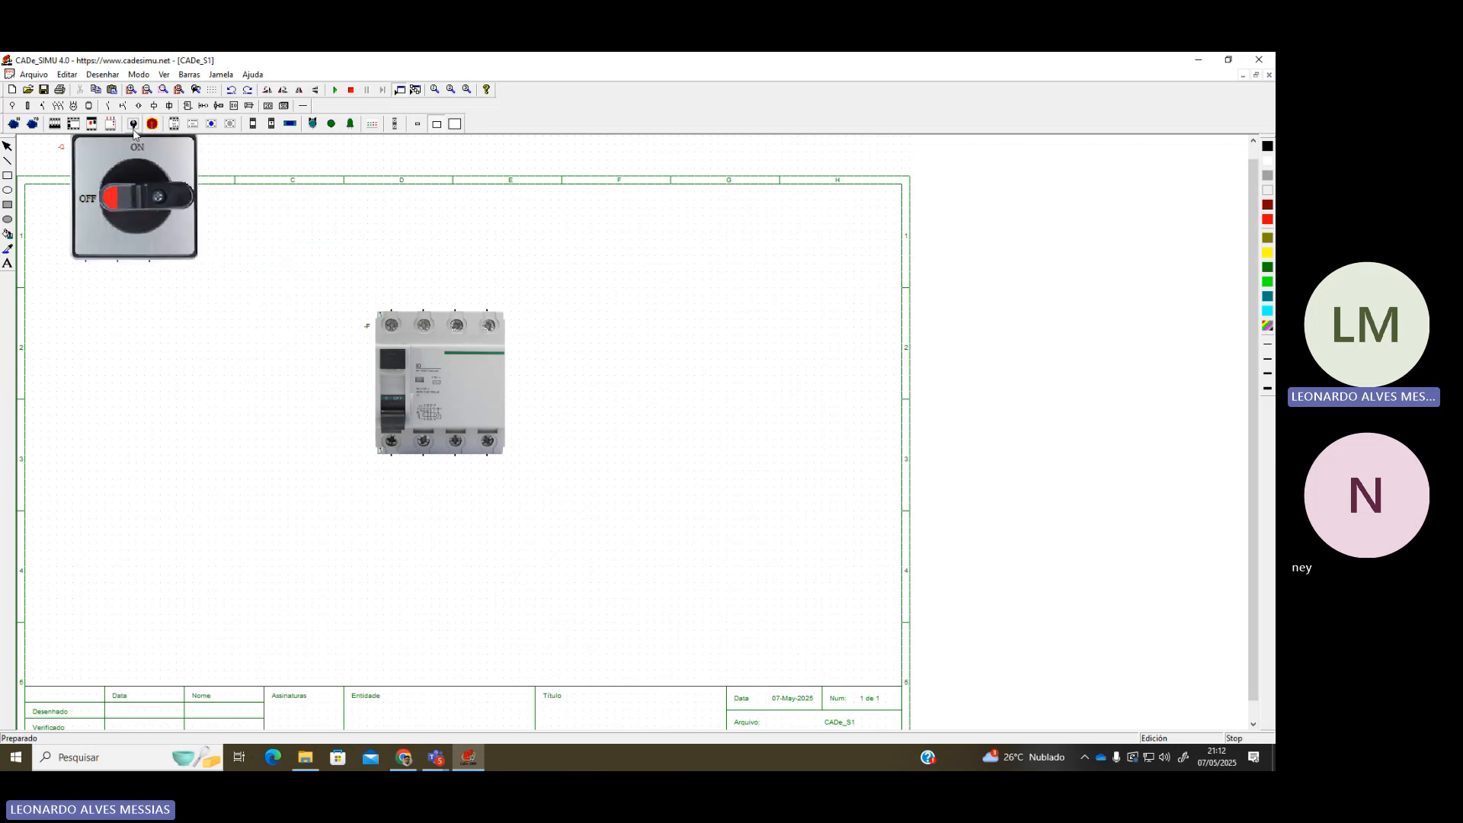
click(111, 124)
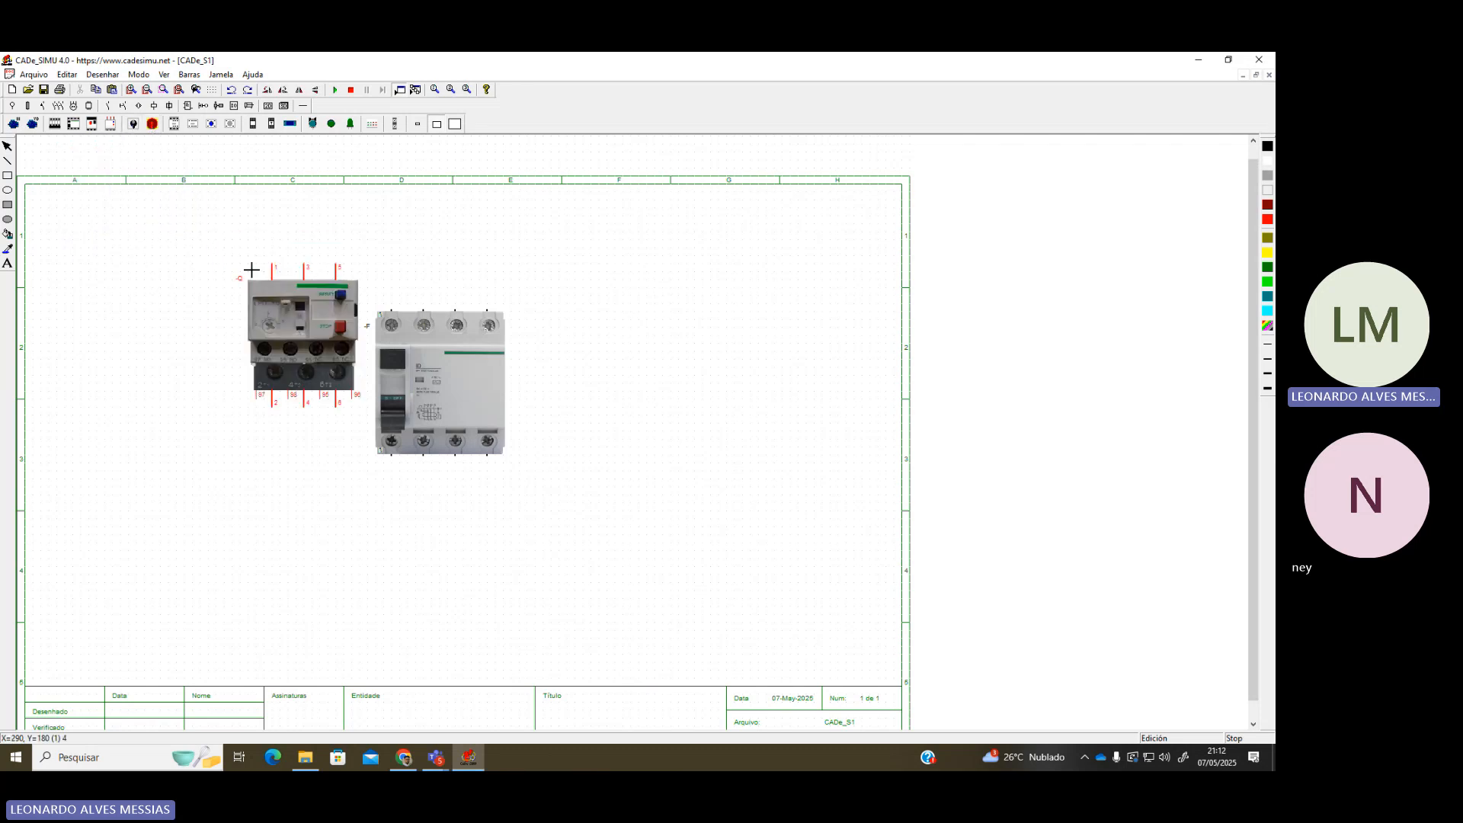
click(92, 125)
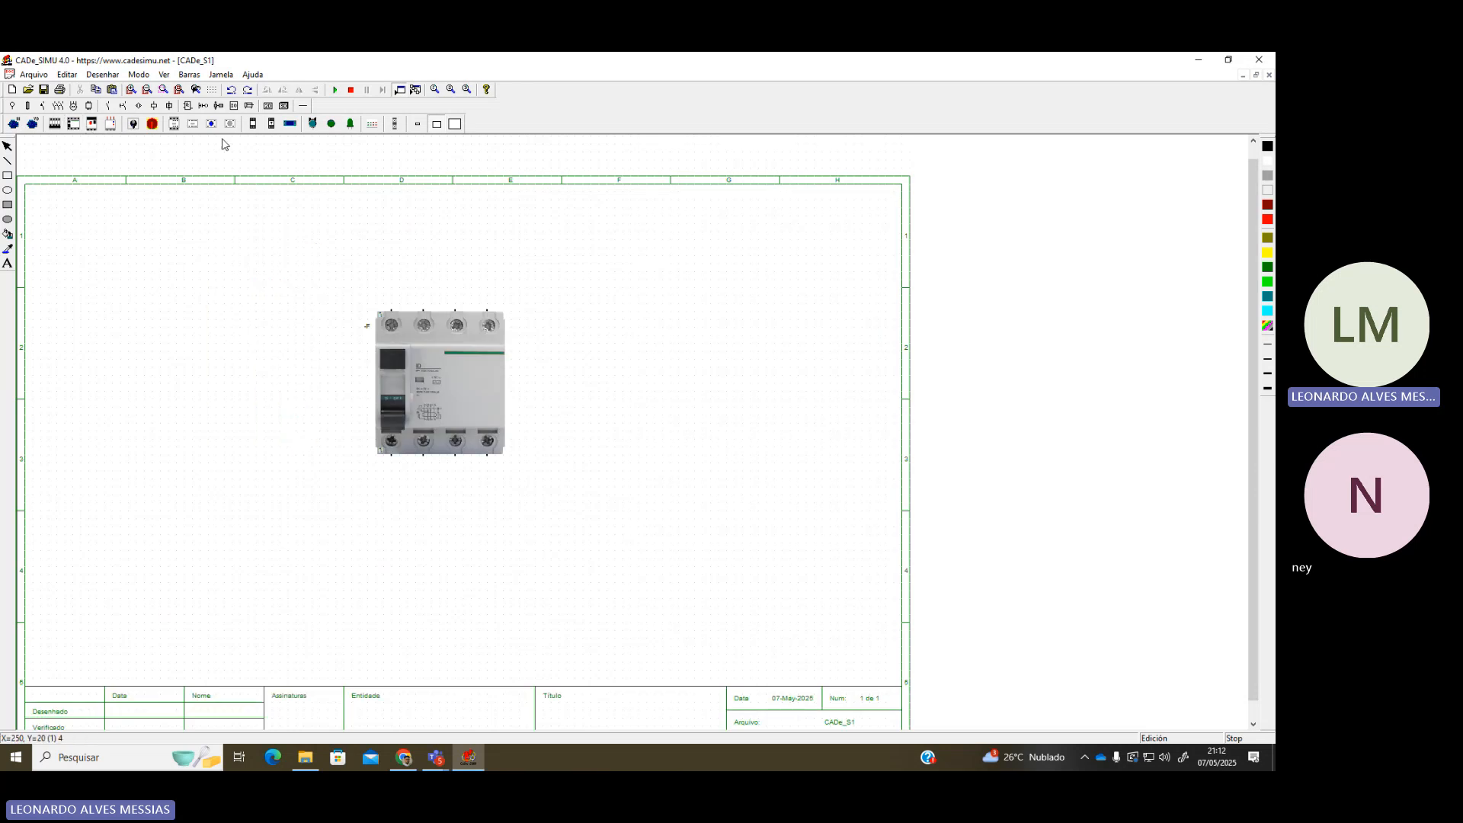
click(12, 125)
click(226, 311)
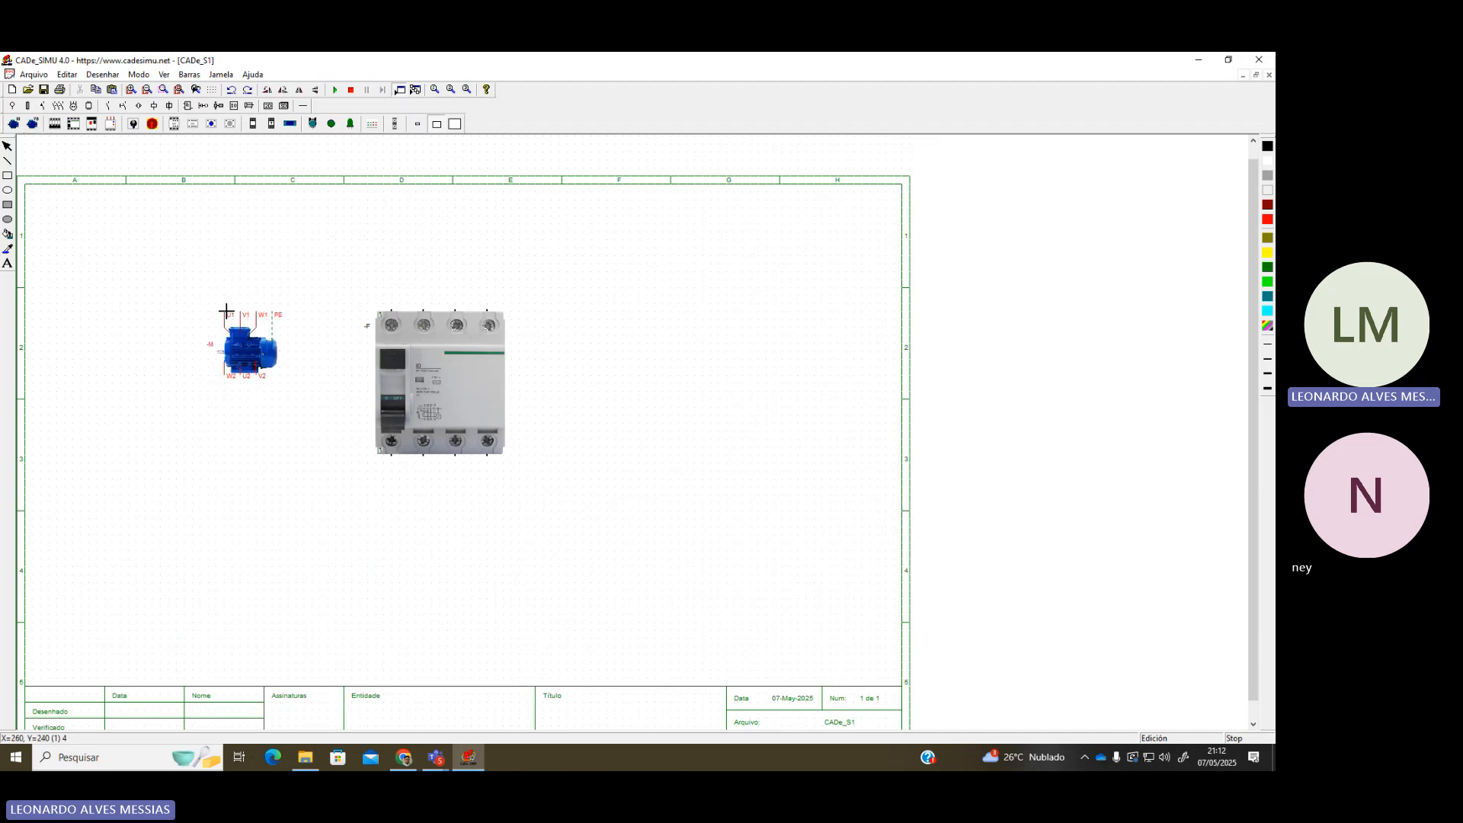
key(Escape)
click(469, 390)
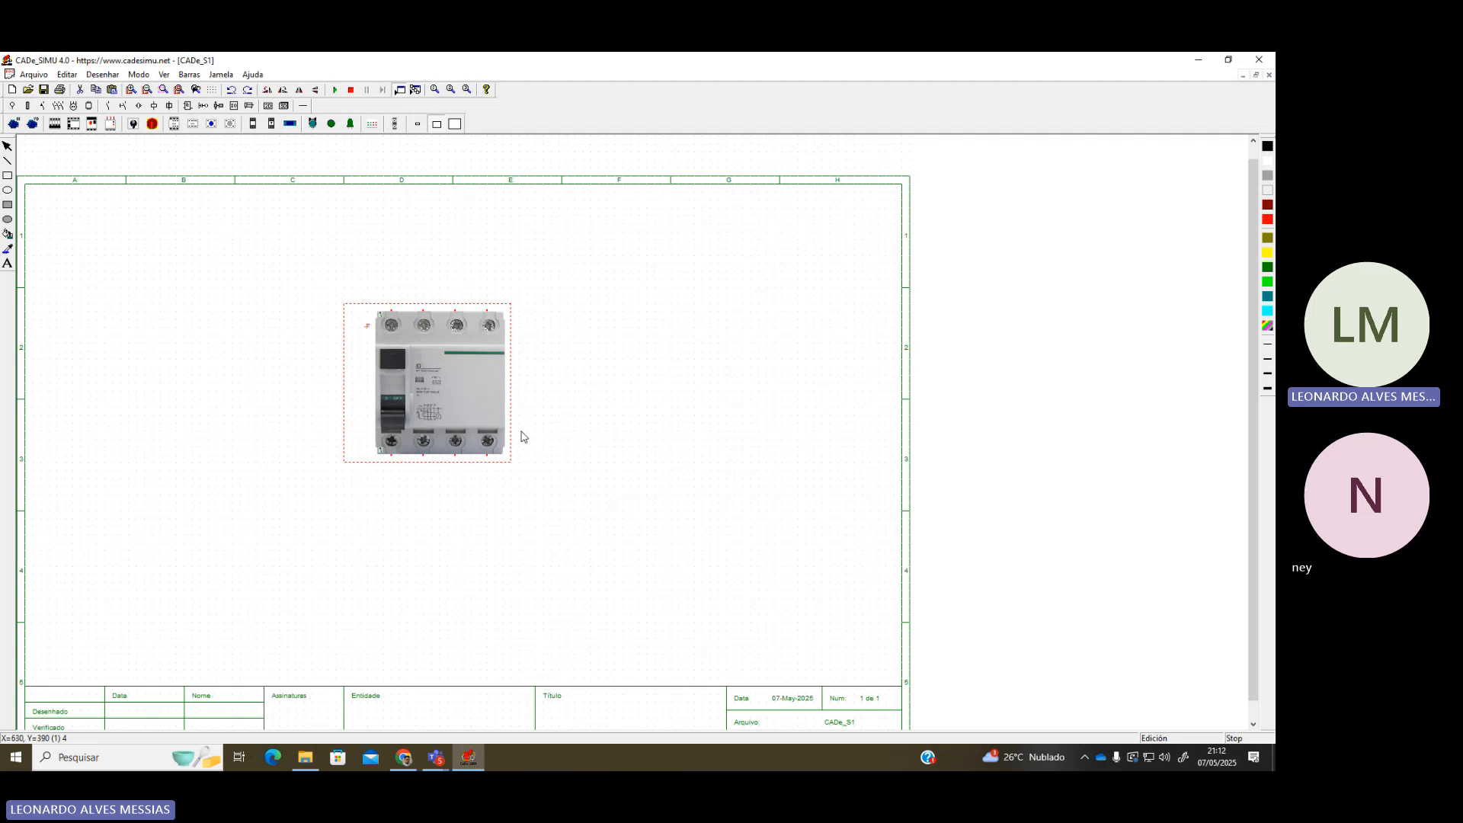
key(Delete)
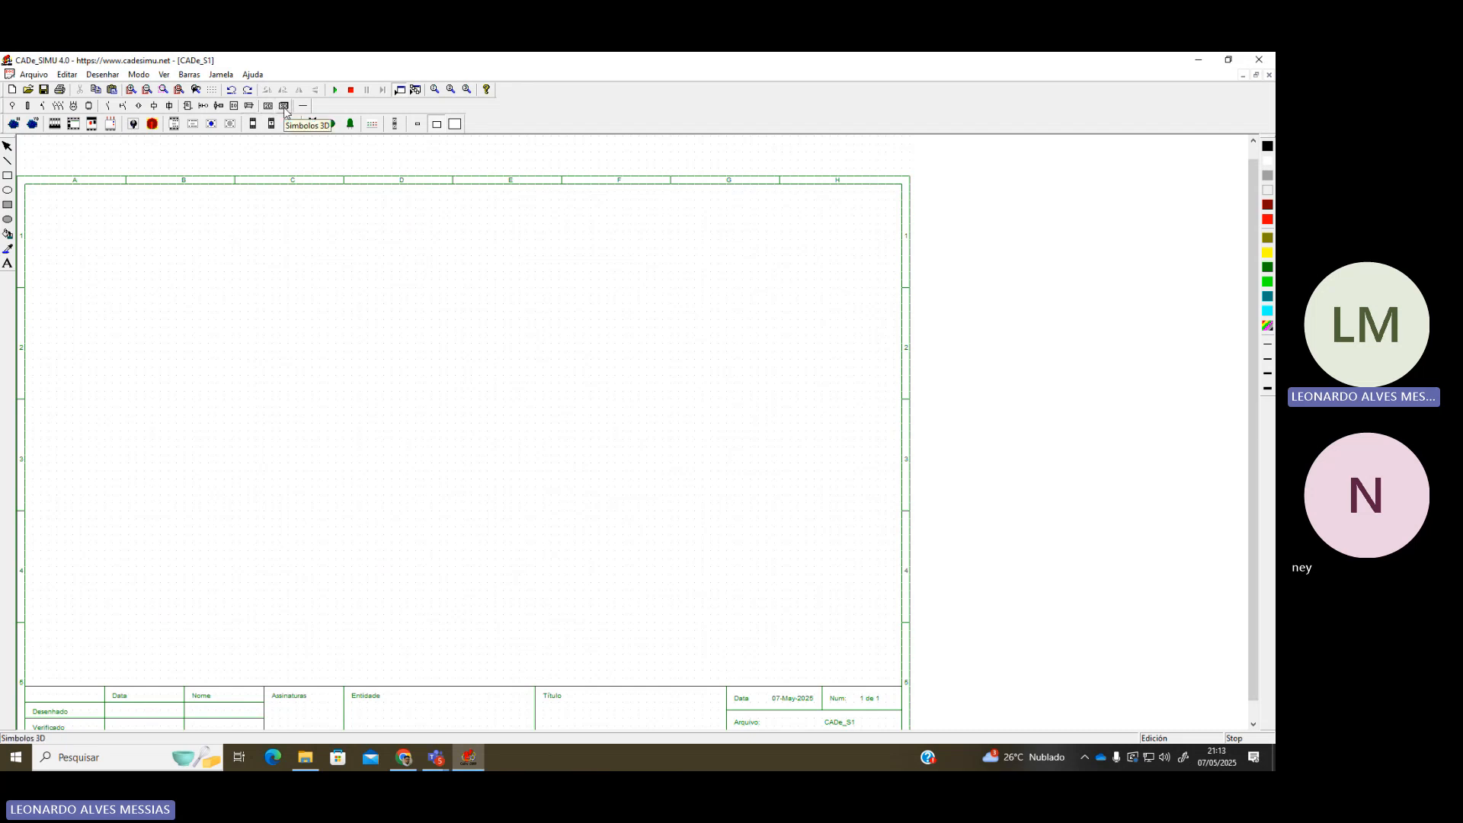
Preview the Siemens LOGO! from the PLC palette, cancel it, and show the power-electronics palette
click(240, 106)
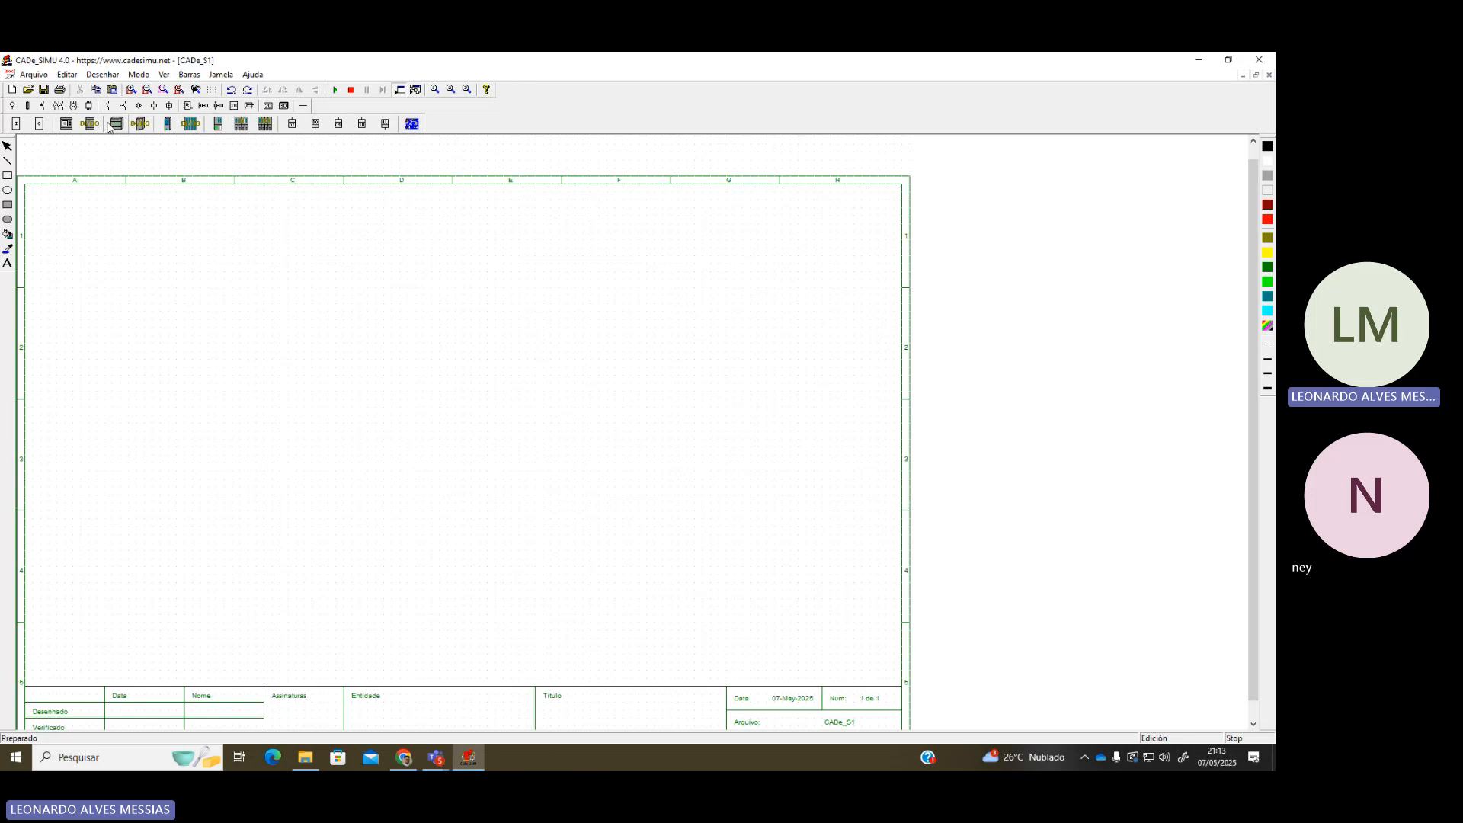
click(66, 123)
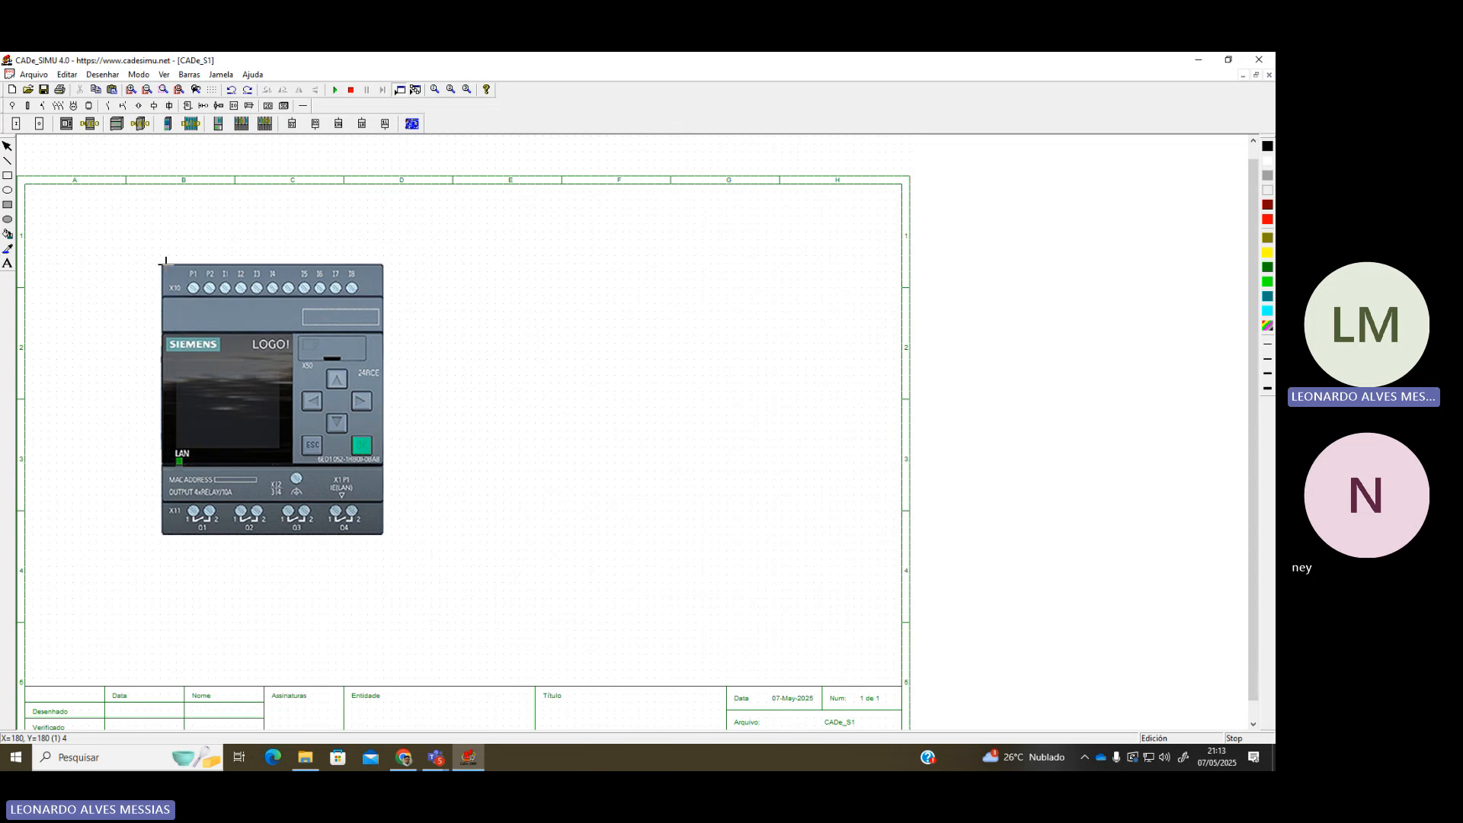
key(Escape)
click(89, 106)
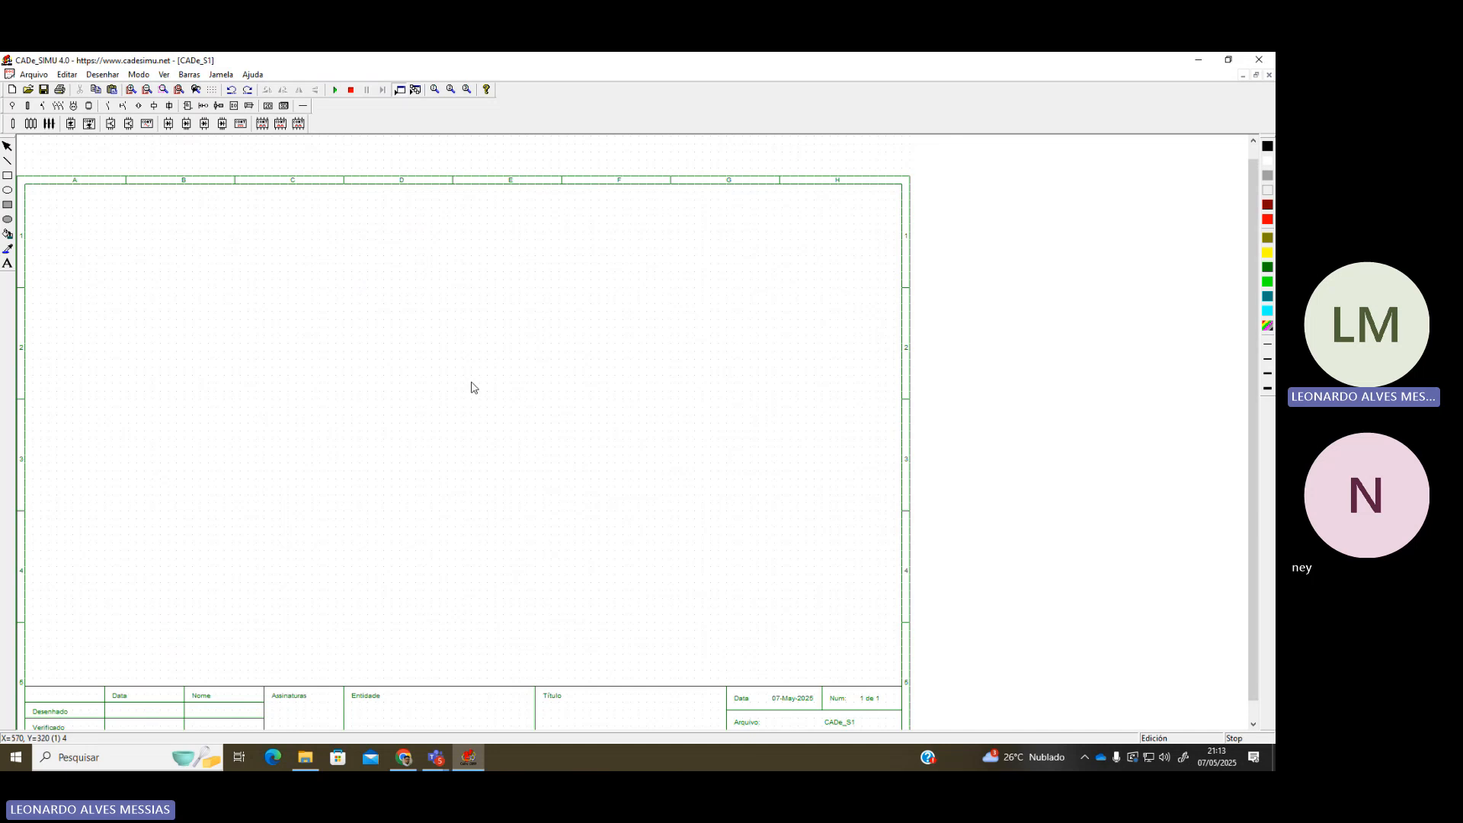
Switch to the Moodle Biblioteca course page in Chrome
scroll(251, 465, down, 1)
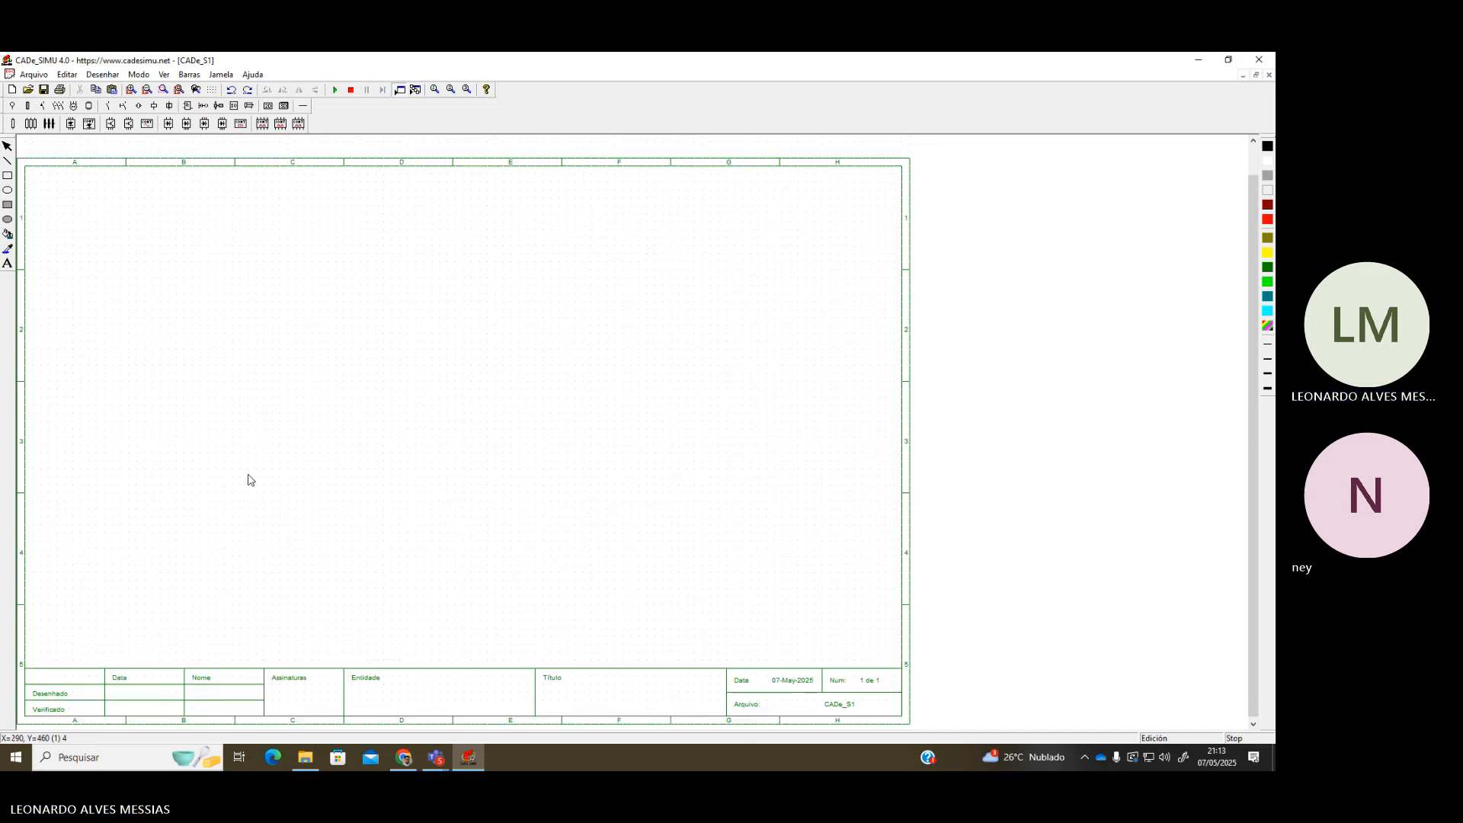
click(403, 758)
scroll(347, 425, up, 4)
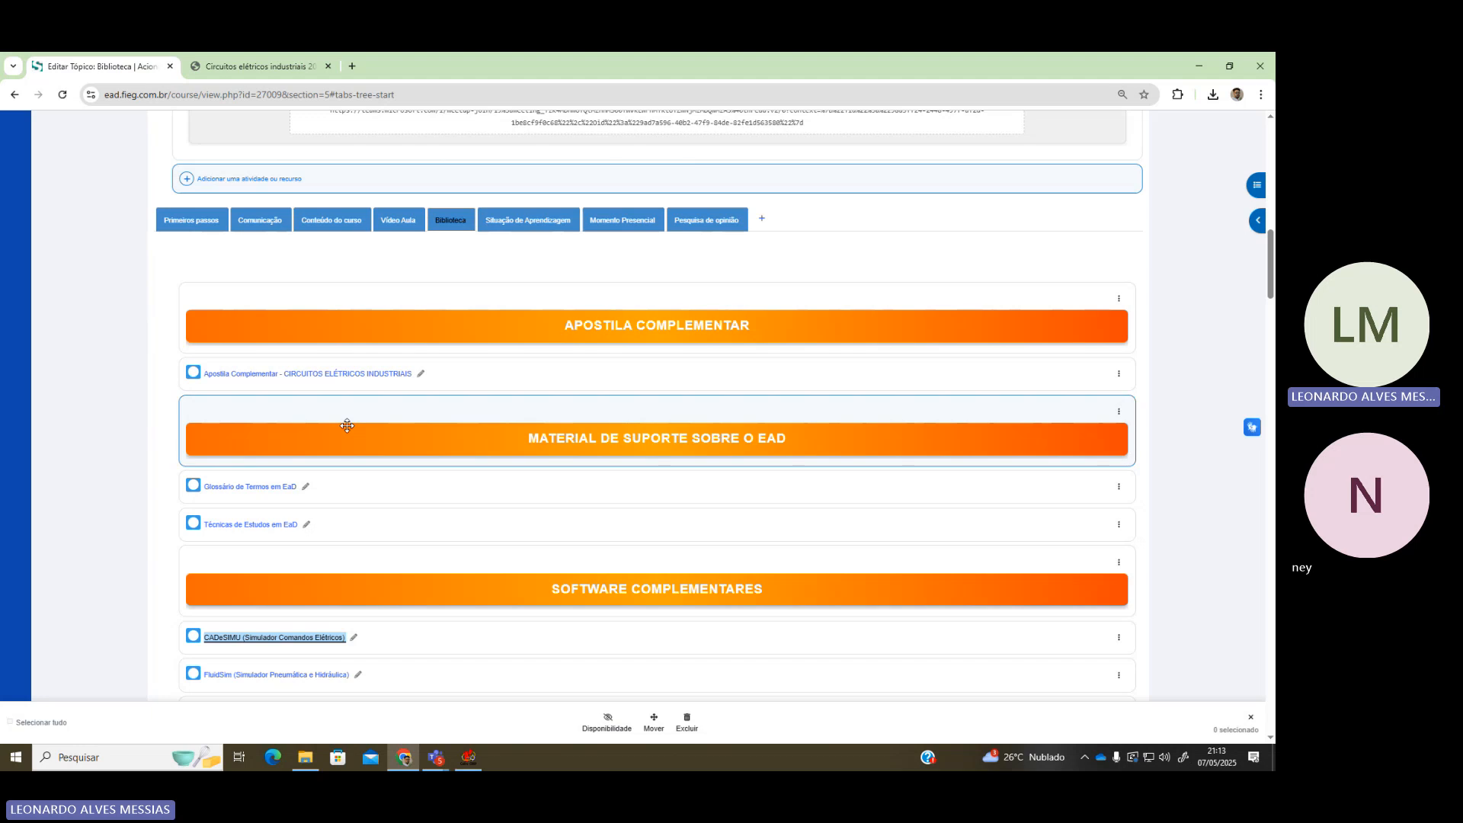
Review the SAPS activities and Cronograma schedule in Moodle, then return to the blank CADe_SIMU sheet
click(515, 225)
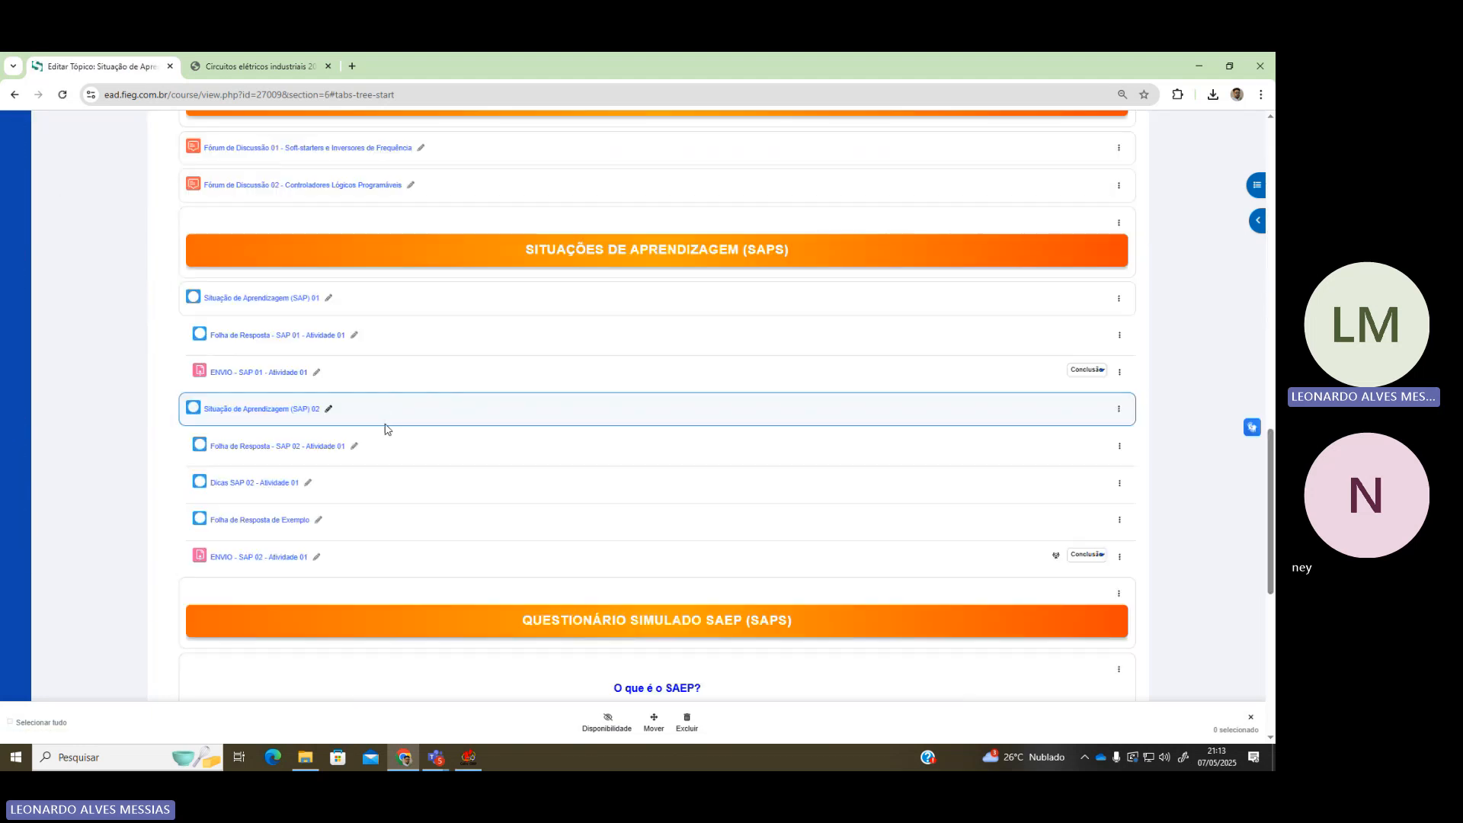
scroll(333, 325, up, 2)
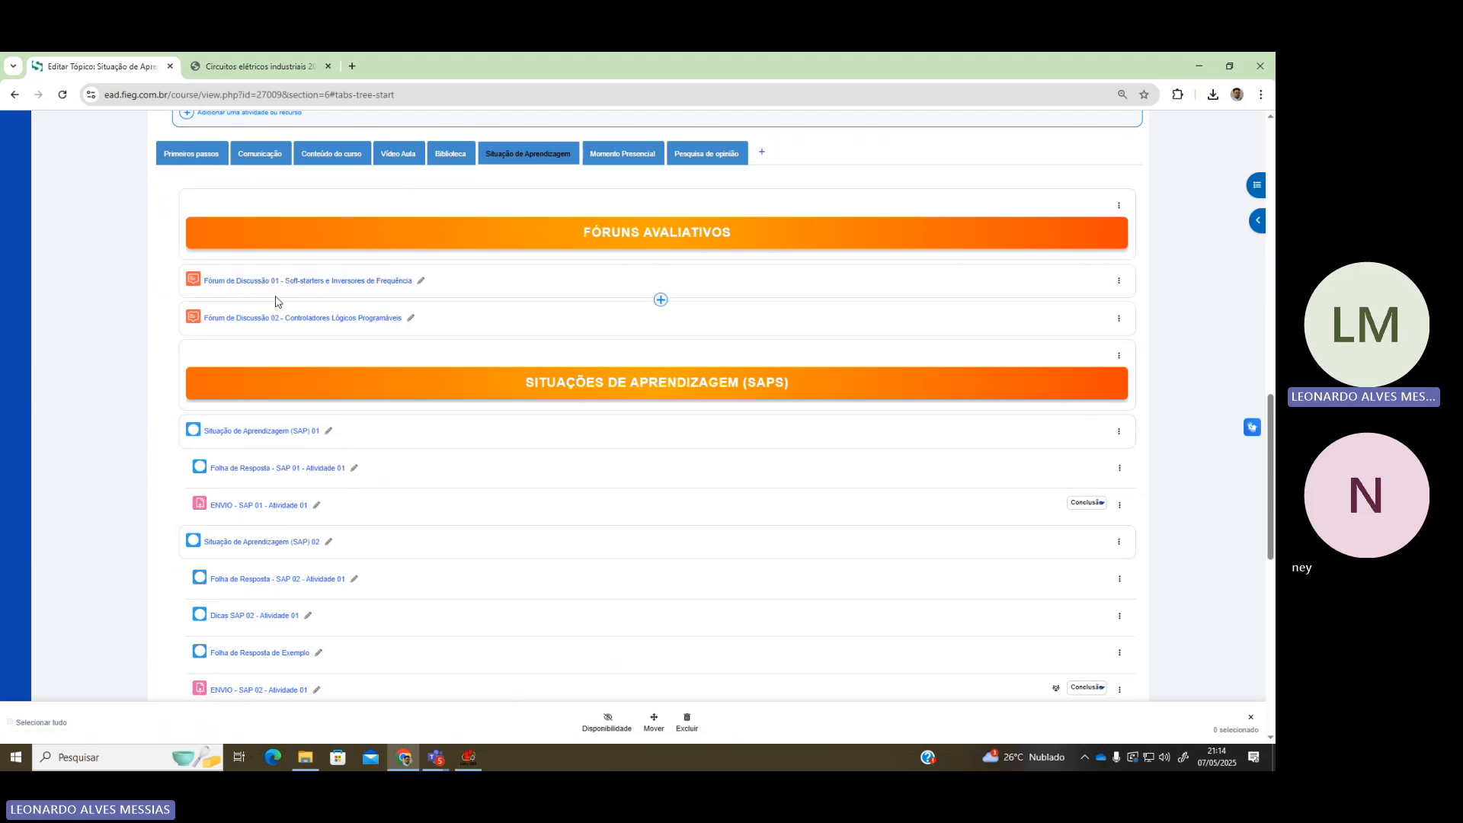
scroll(271, 346, up, 1)
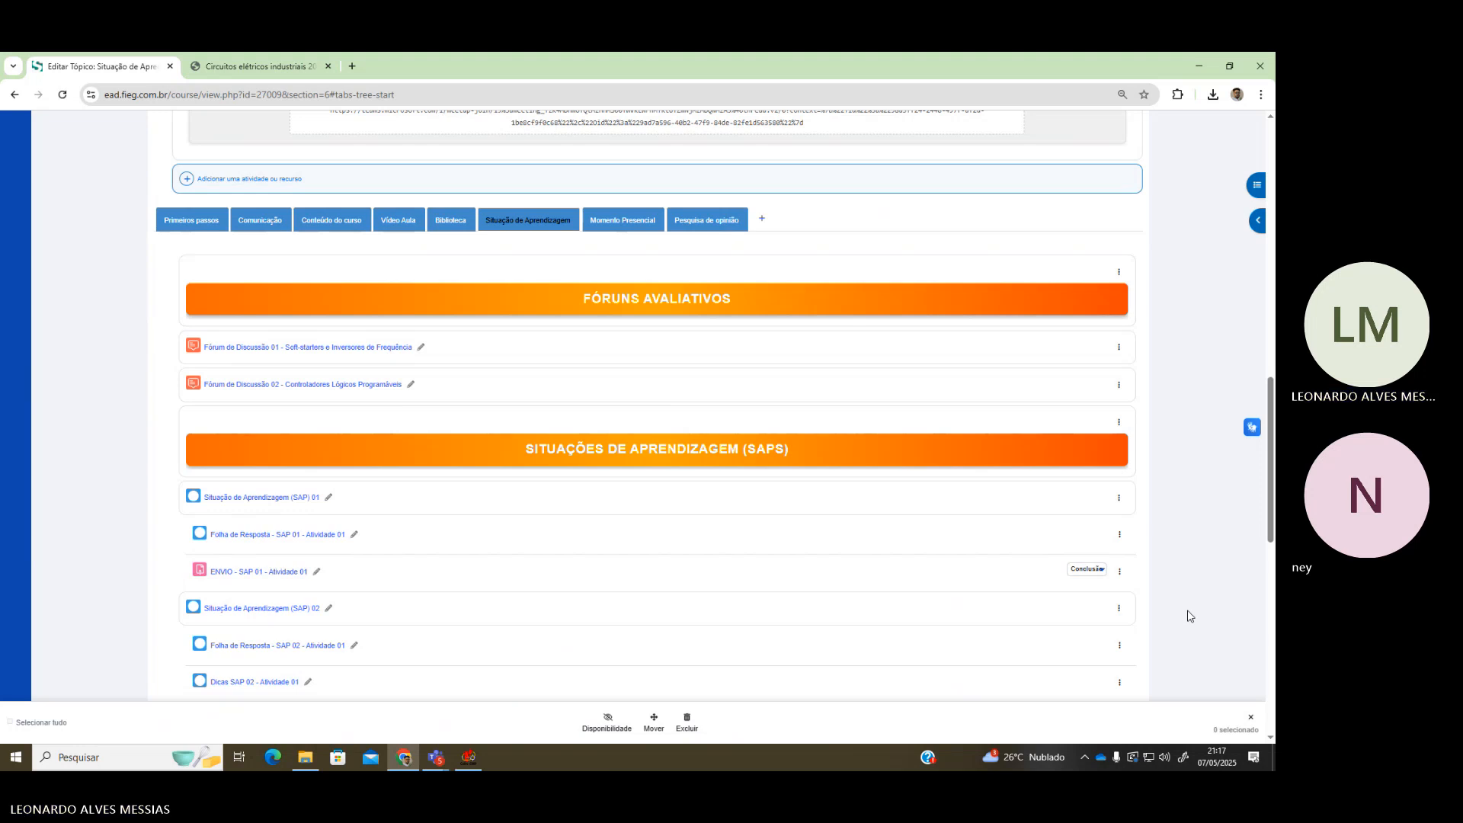
scroll(336, 488, down, 4)
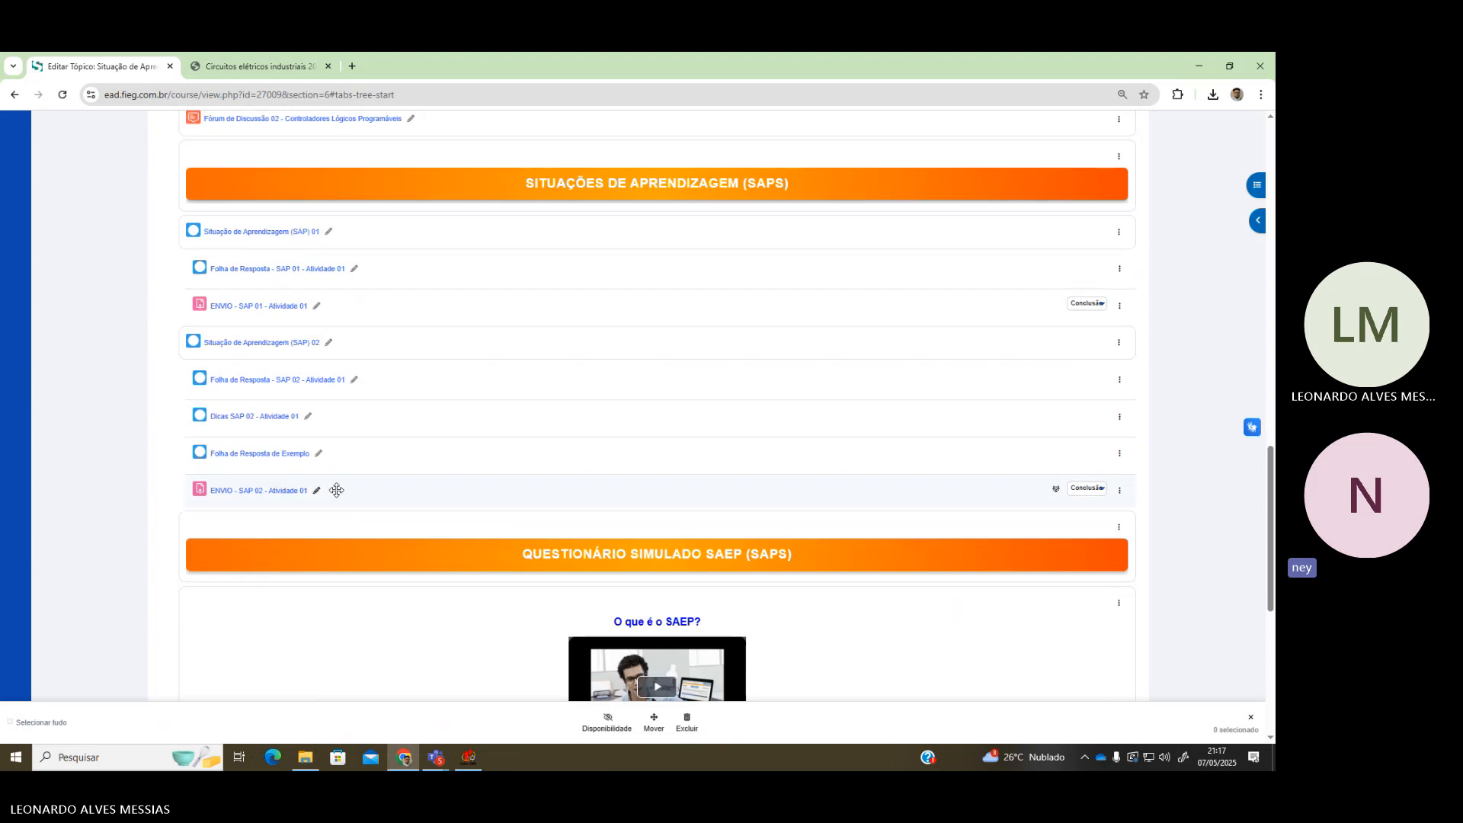
scroll(389, 561, up, 20)
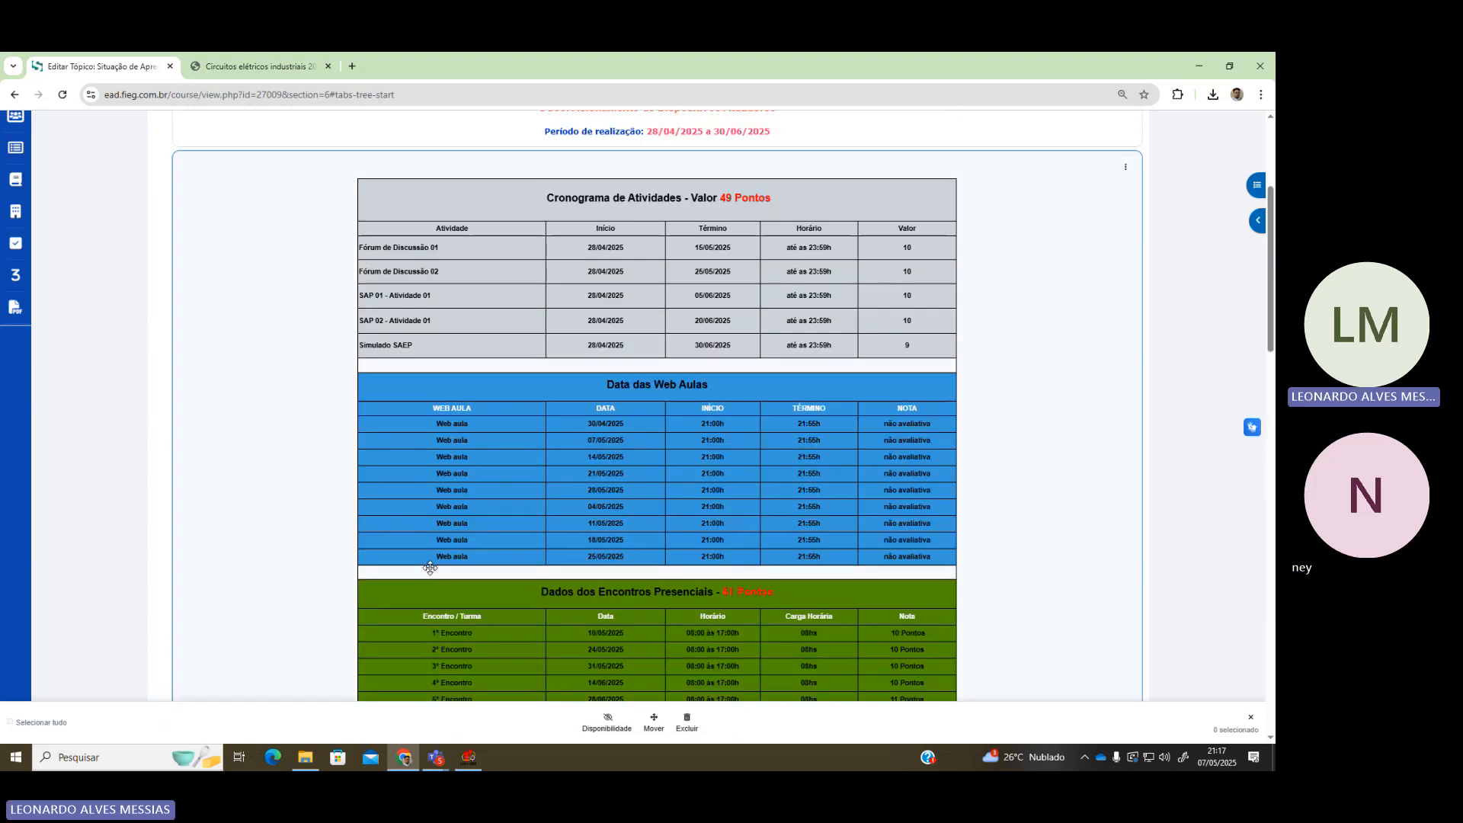
scroll(429, 568, down, 15)
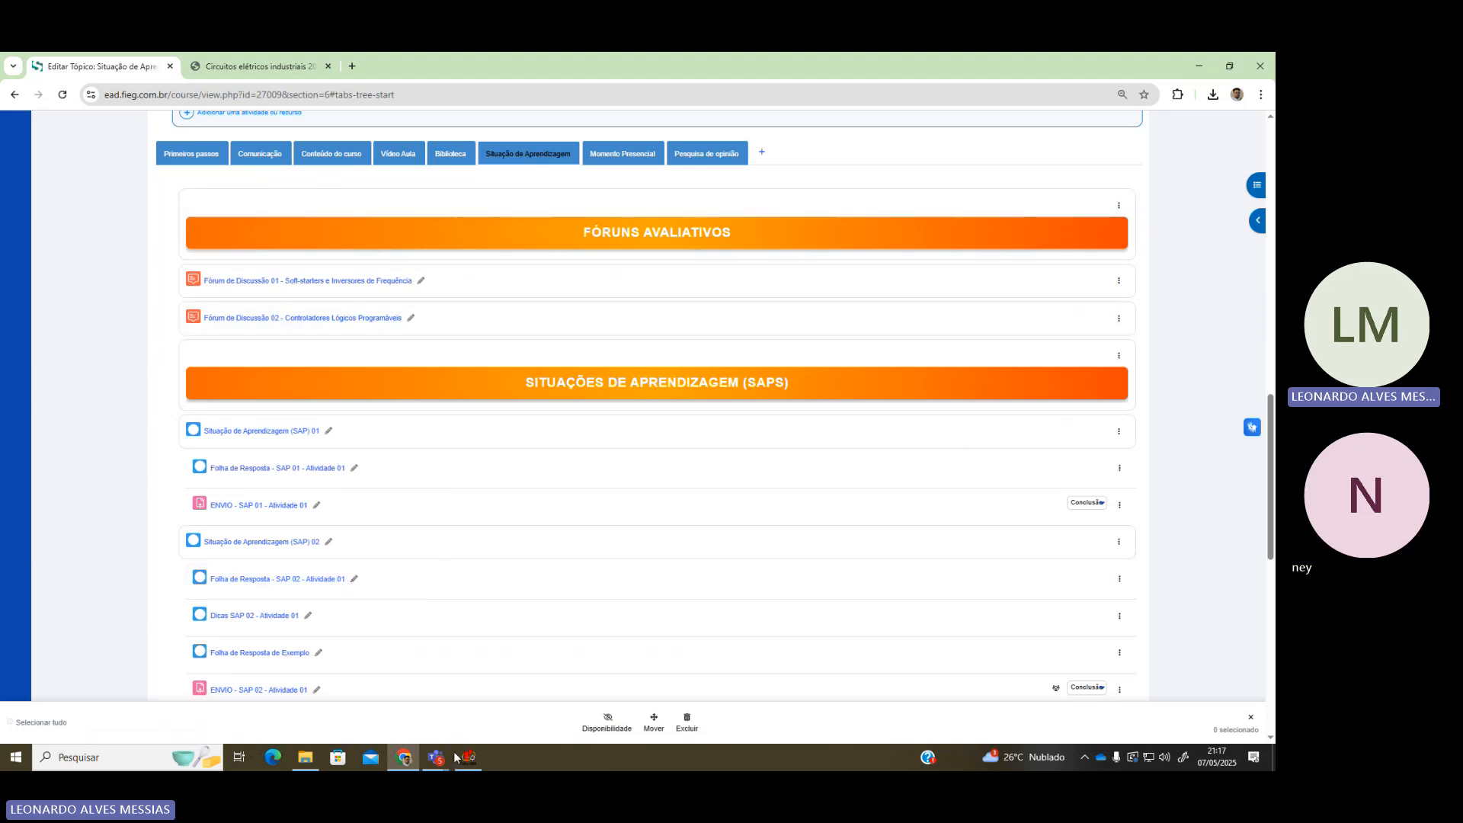
key(alt+Tab)
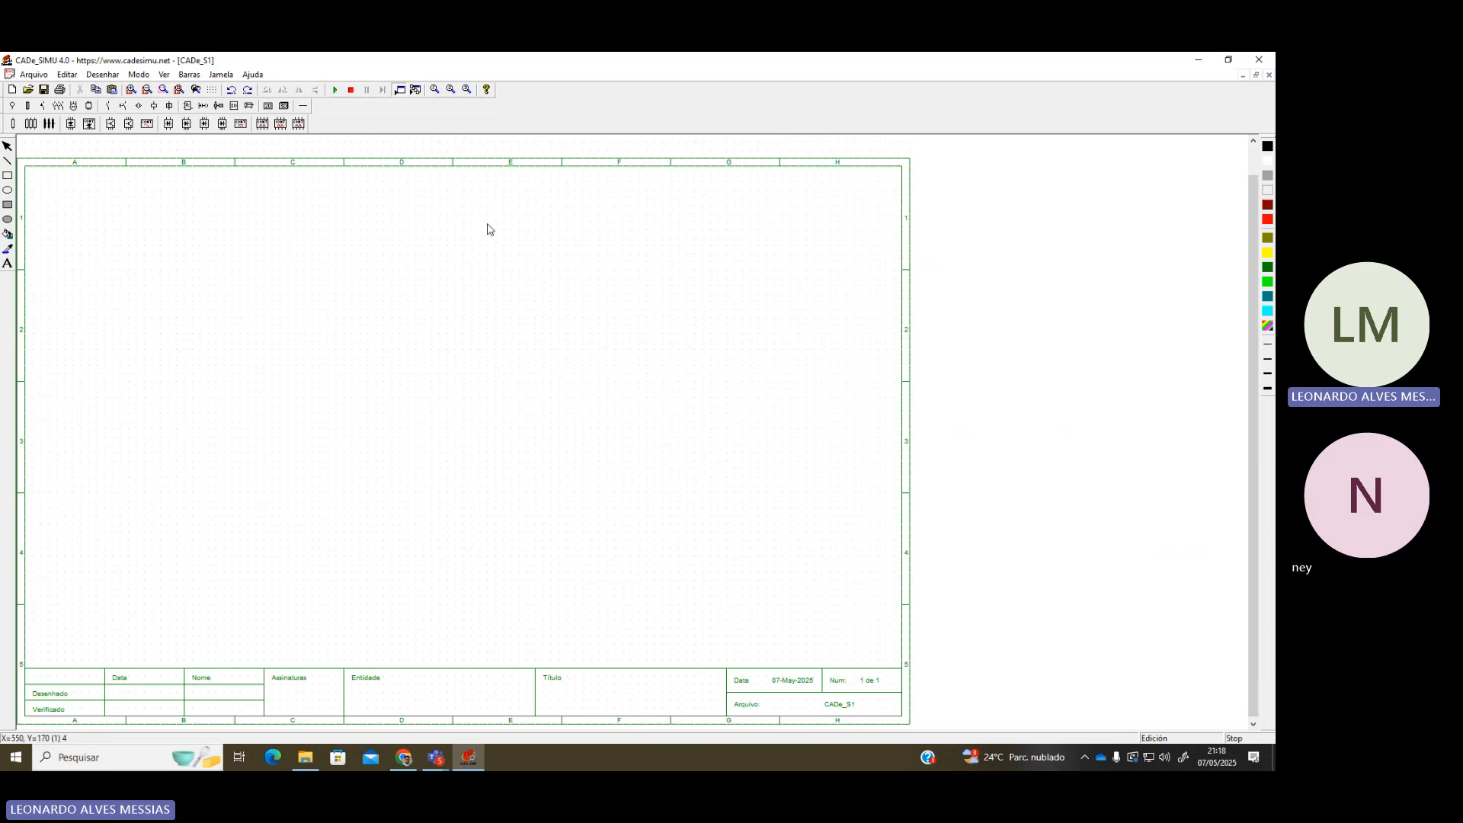
Fill in the title block with the drawing date, drafter's name, entity Senai and title Partida Direta
click(13, 105)
click(67, 75)
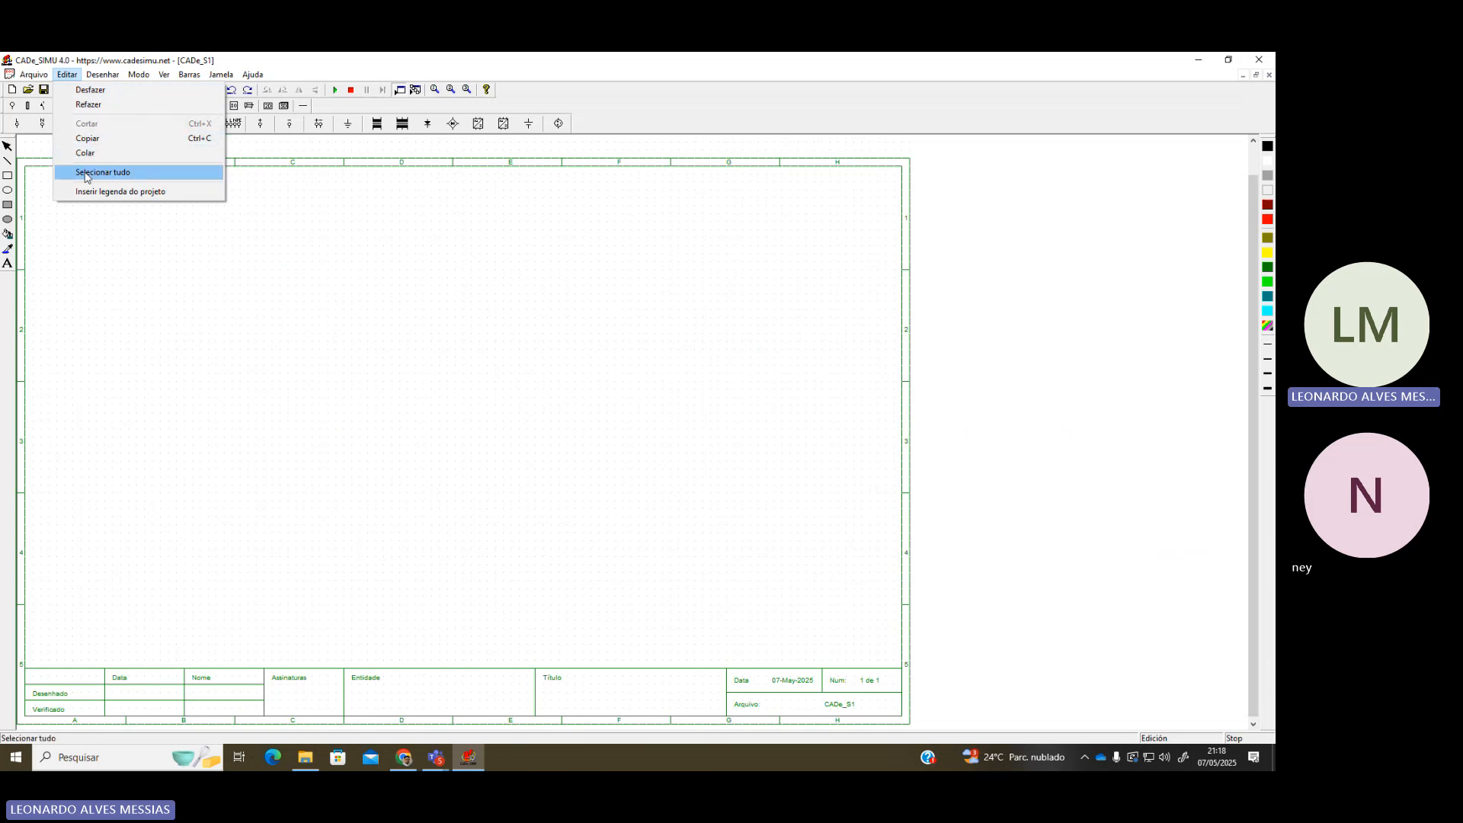
click(172, 194)
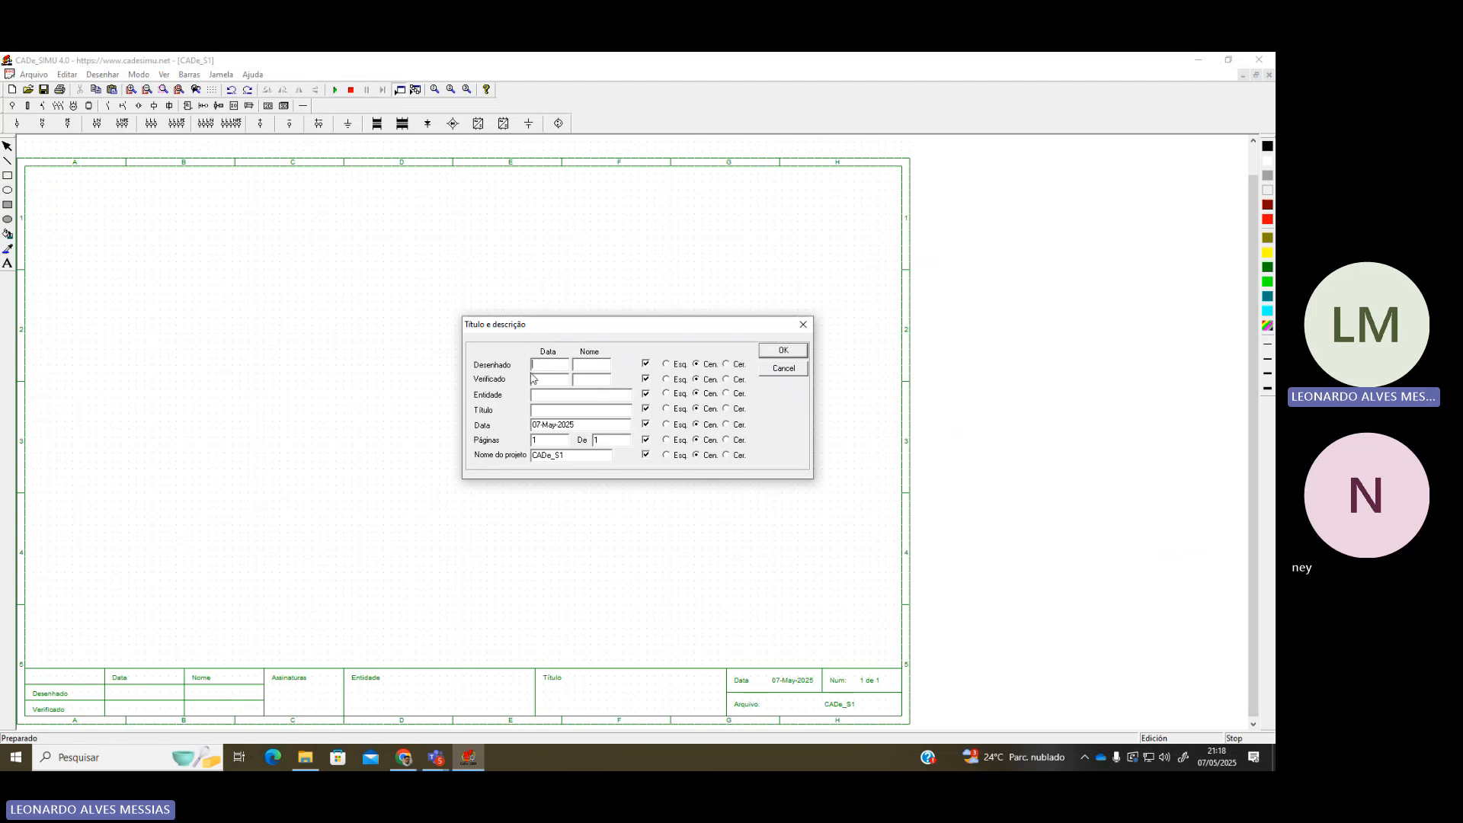
text(04)
text(7_)
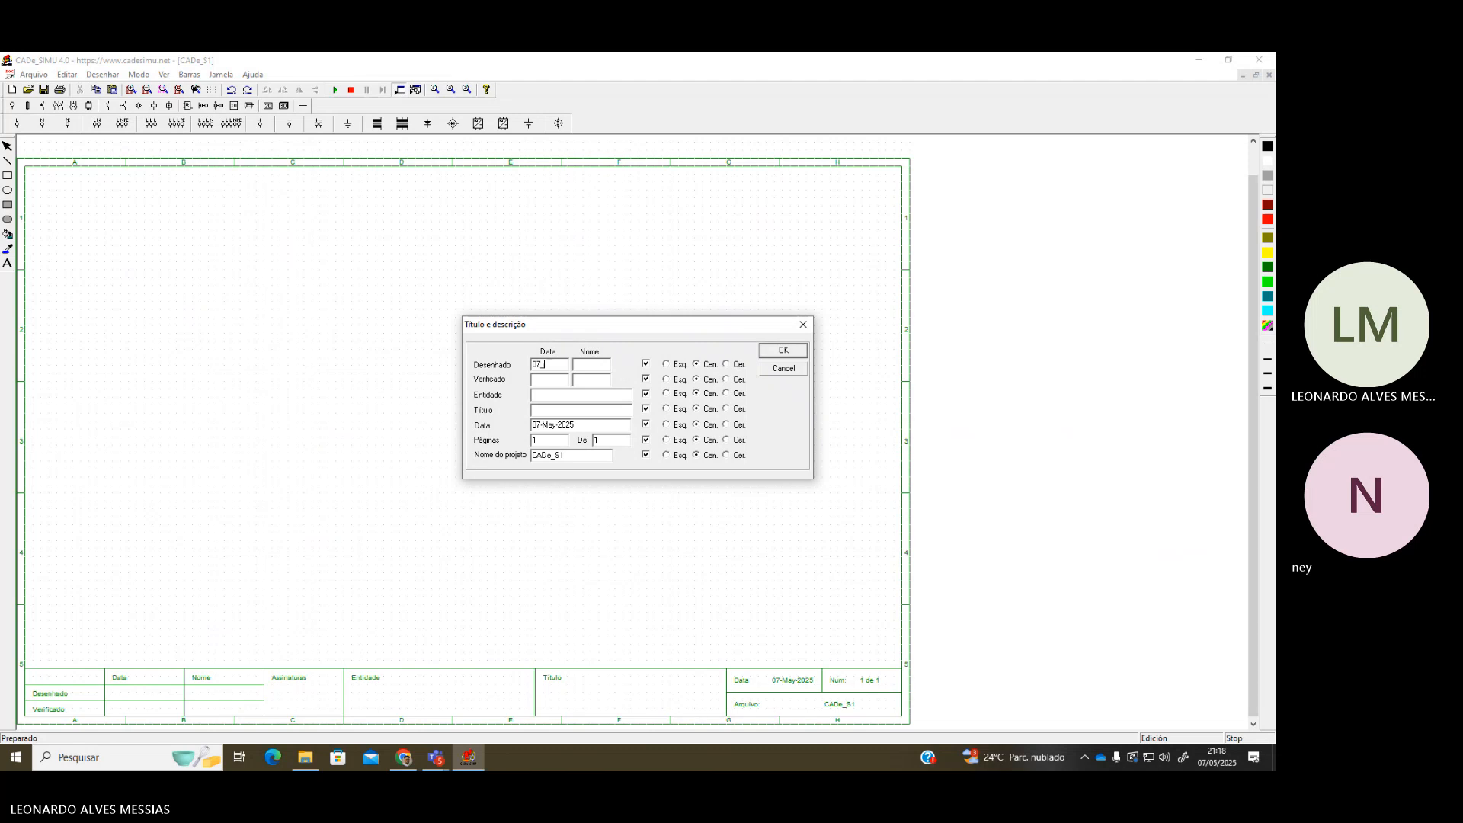
text(05)
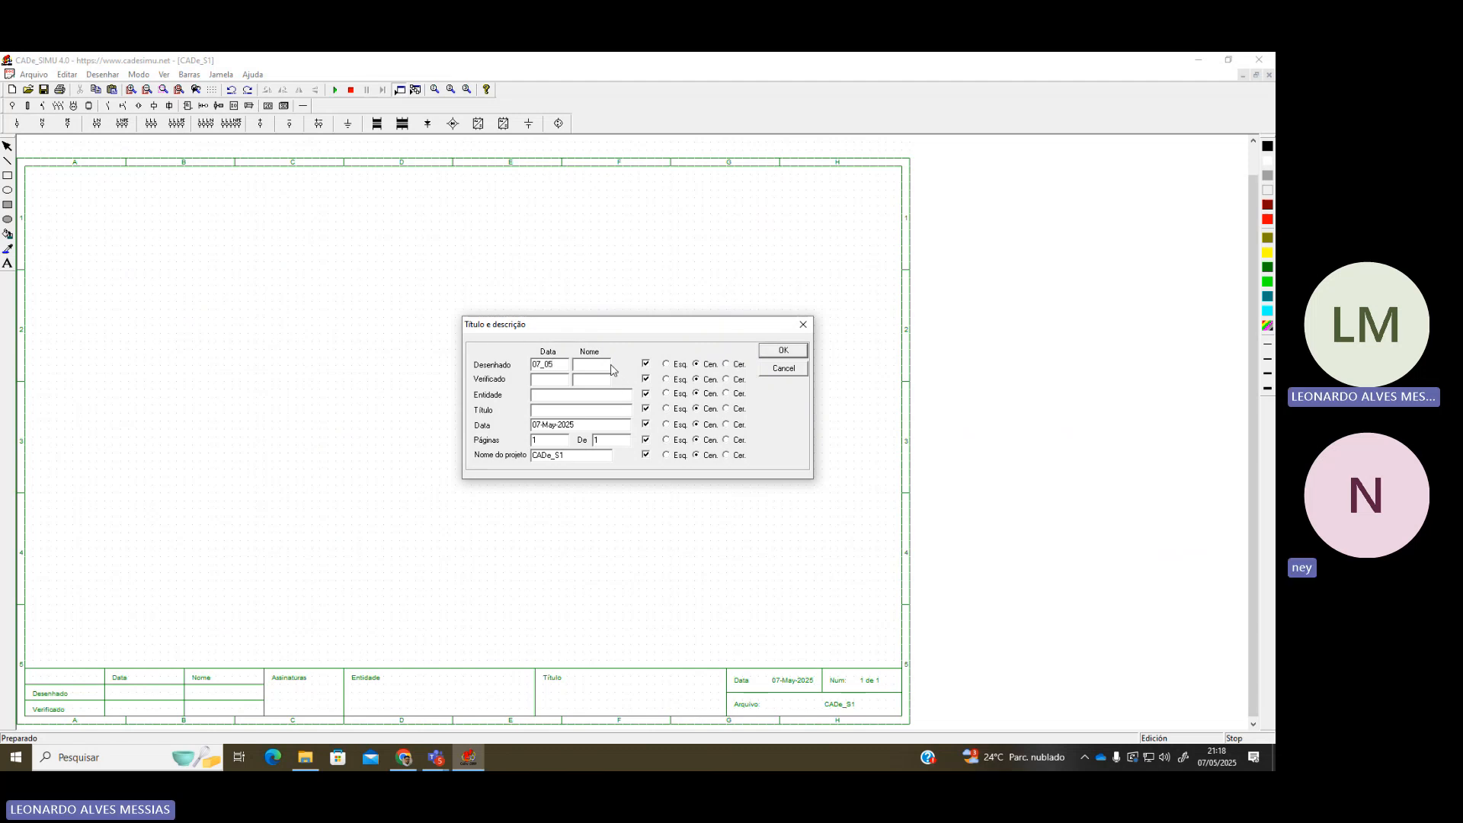
click(602, 364)
text(Leonardo)
click(579, 396)
text(Senai)
click(550, 410)
text(Partida Direta)
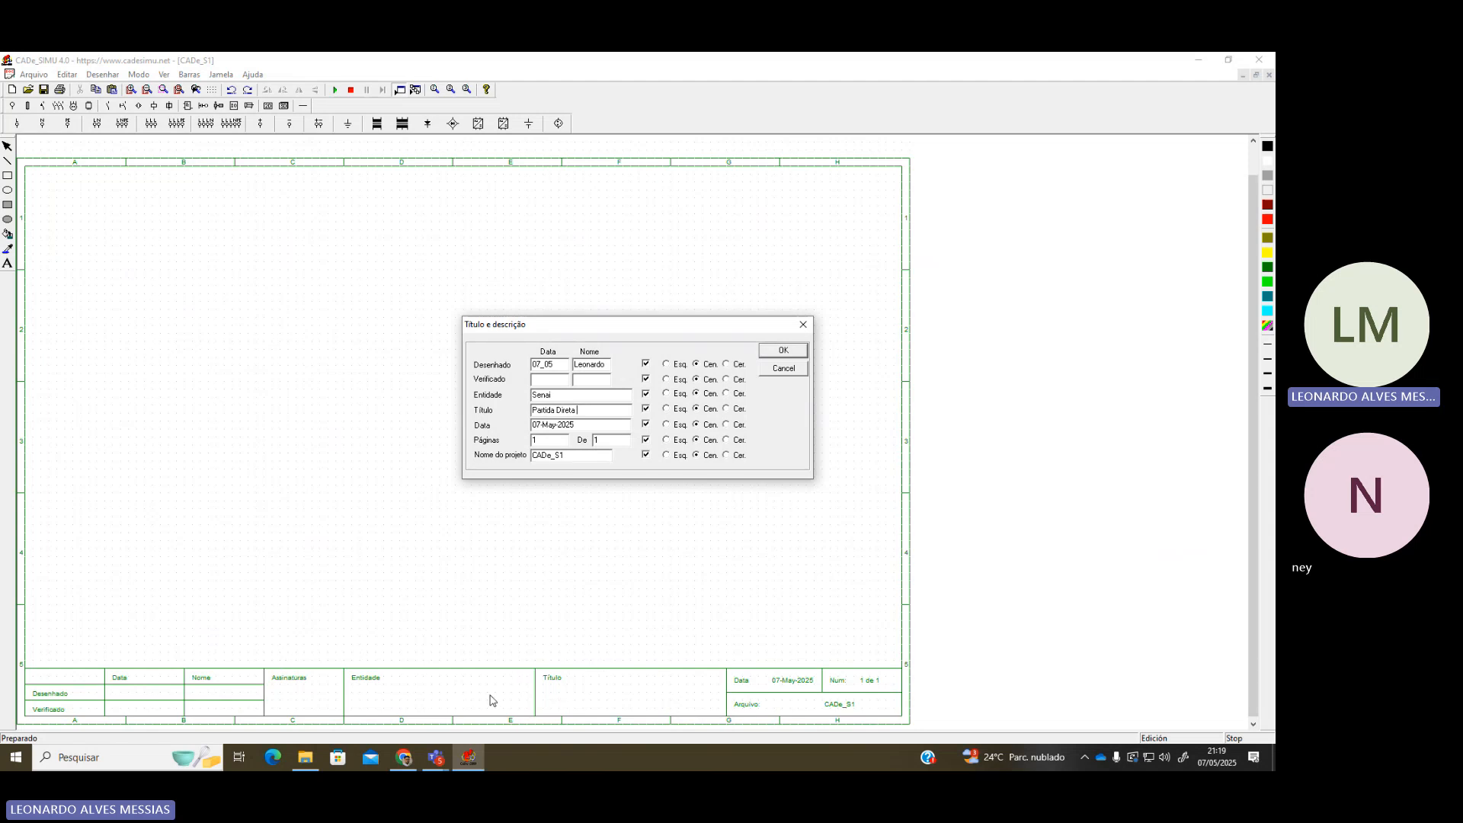
click(783, 351)
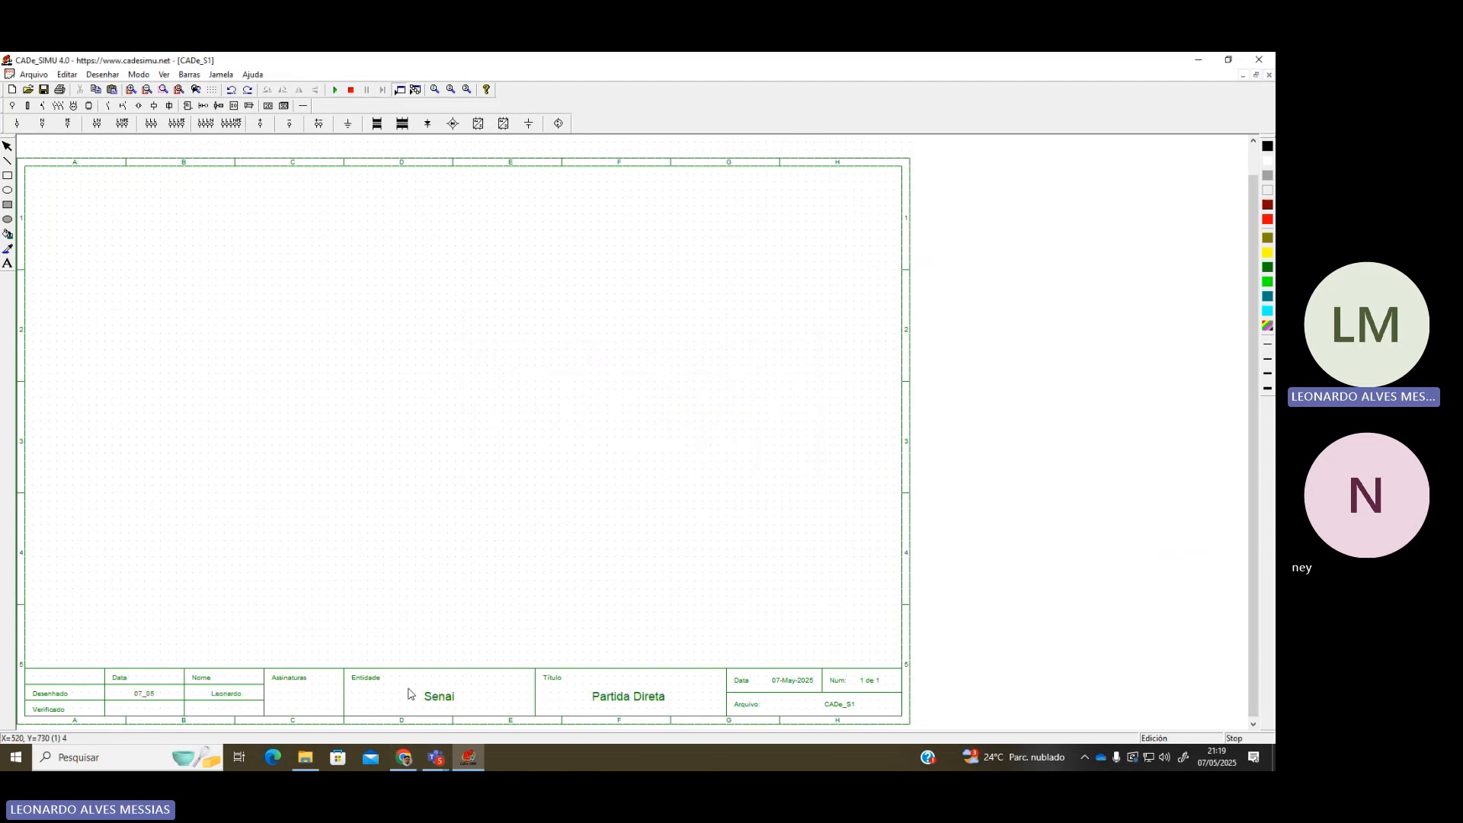
Preview the sheet's print layout and close the Imprimir dialog without printing
scroll(618, 656, up, 2)
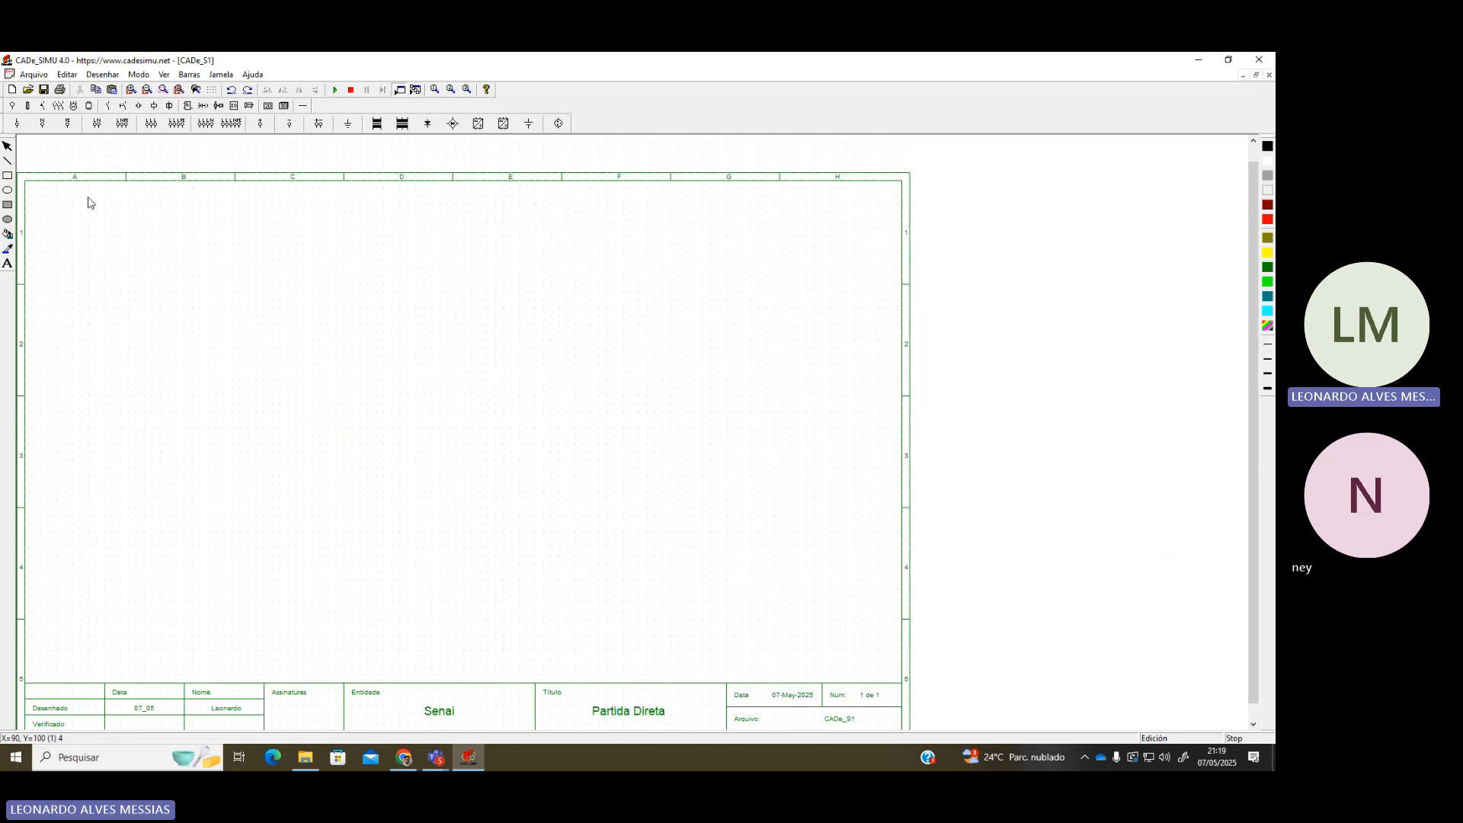
click(31, 75)
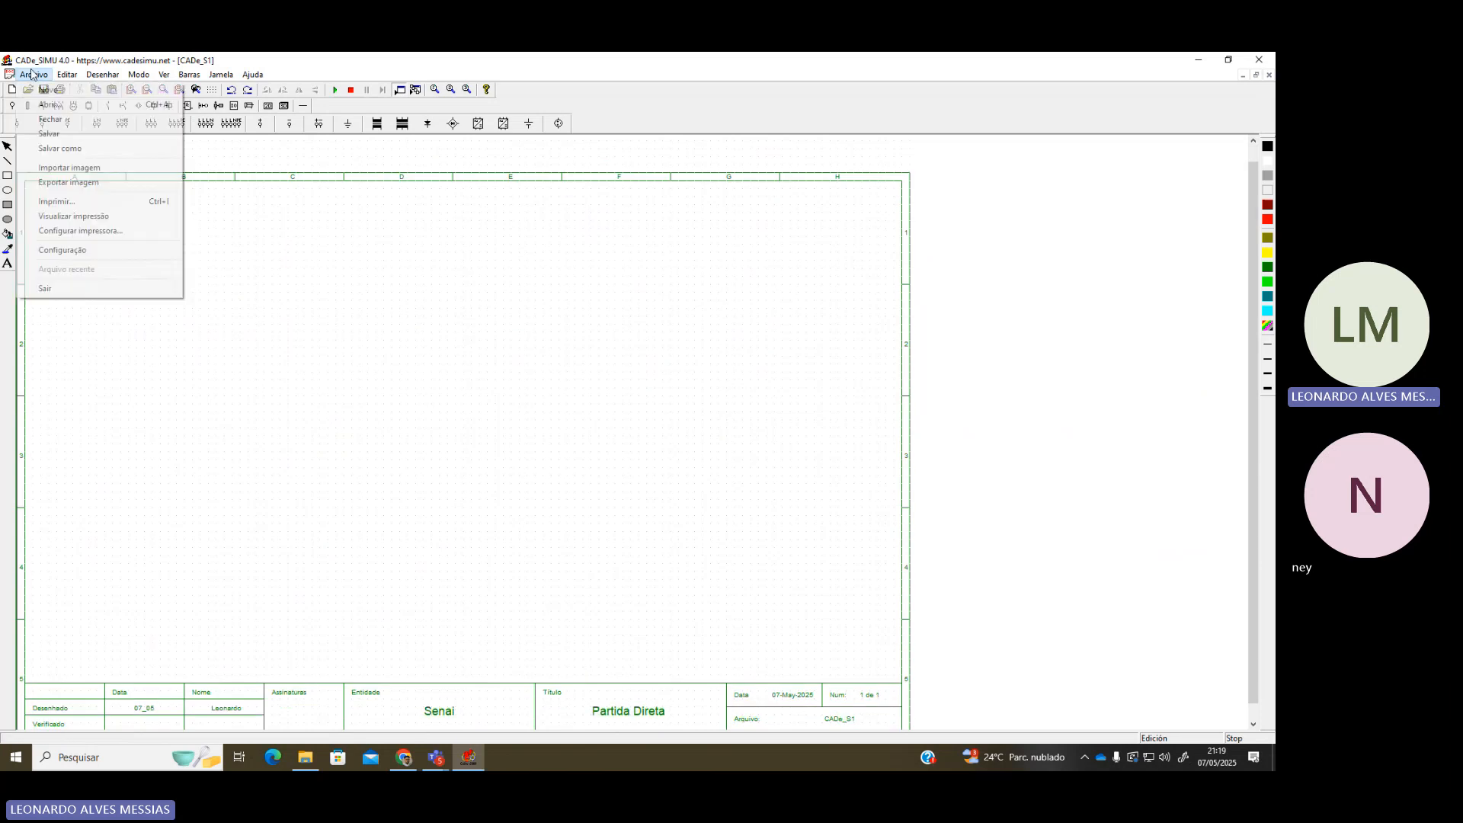
click(68, 215)
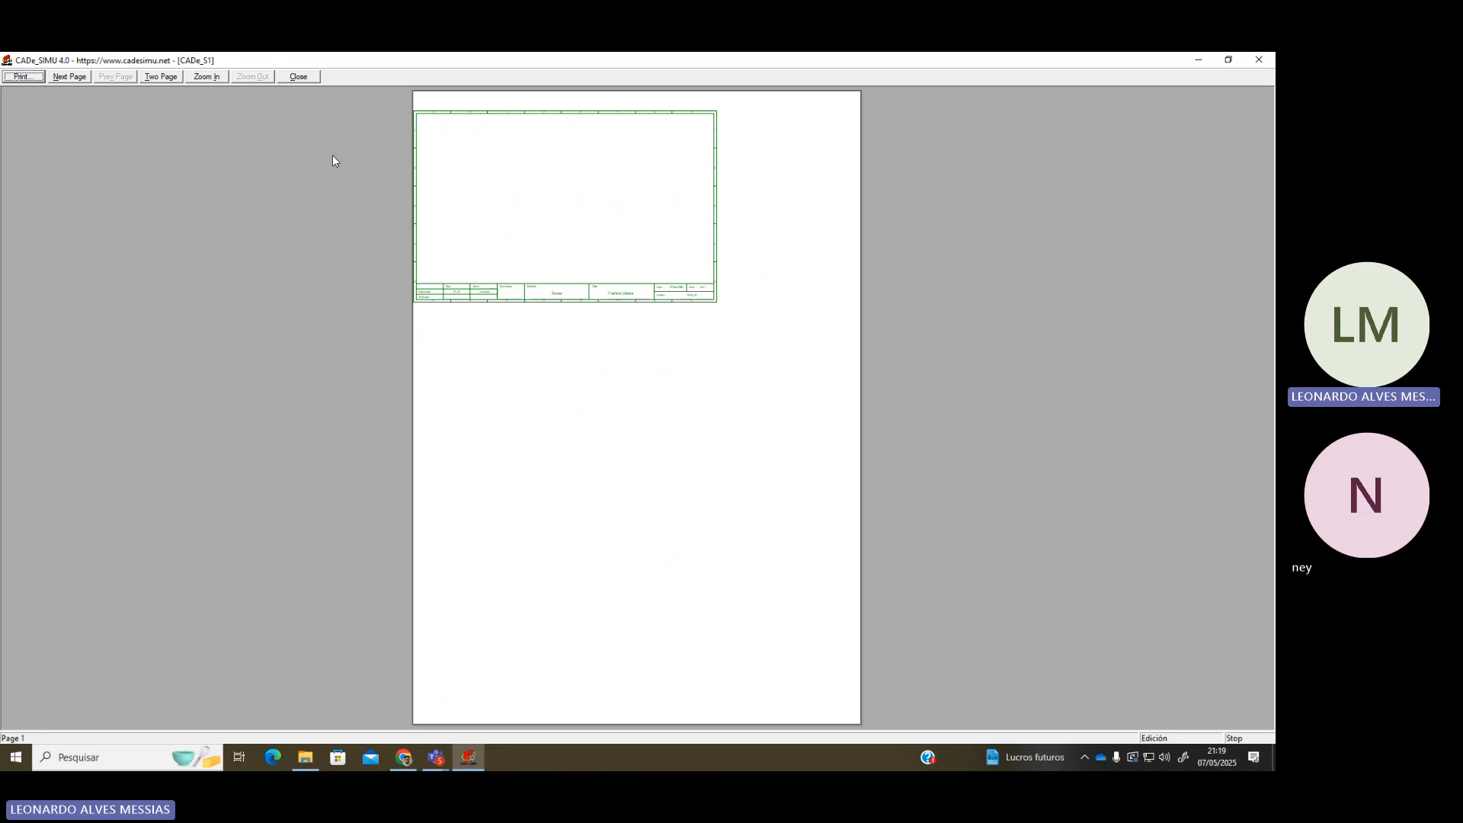
click(22, 77)
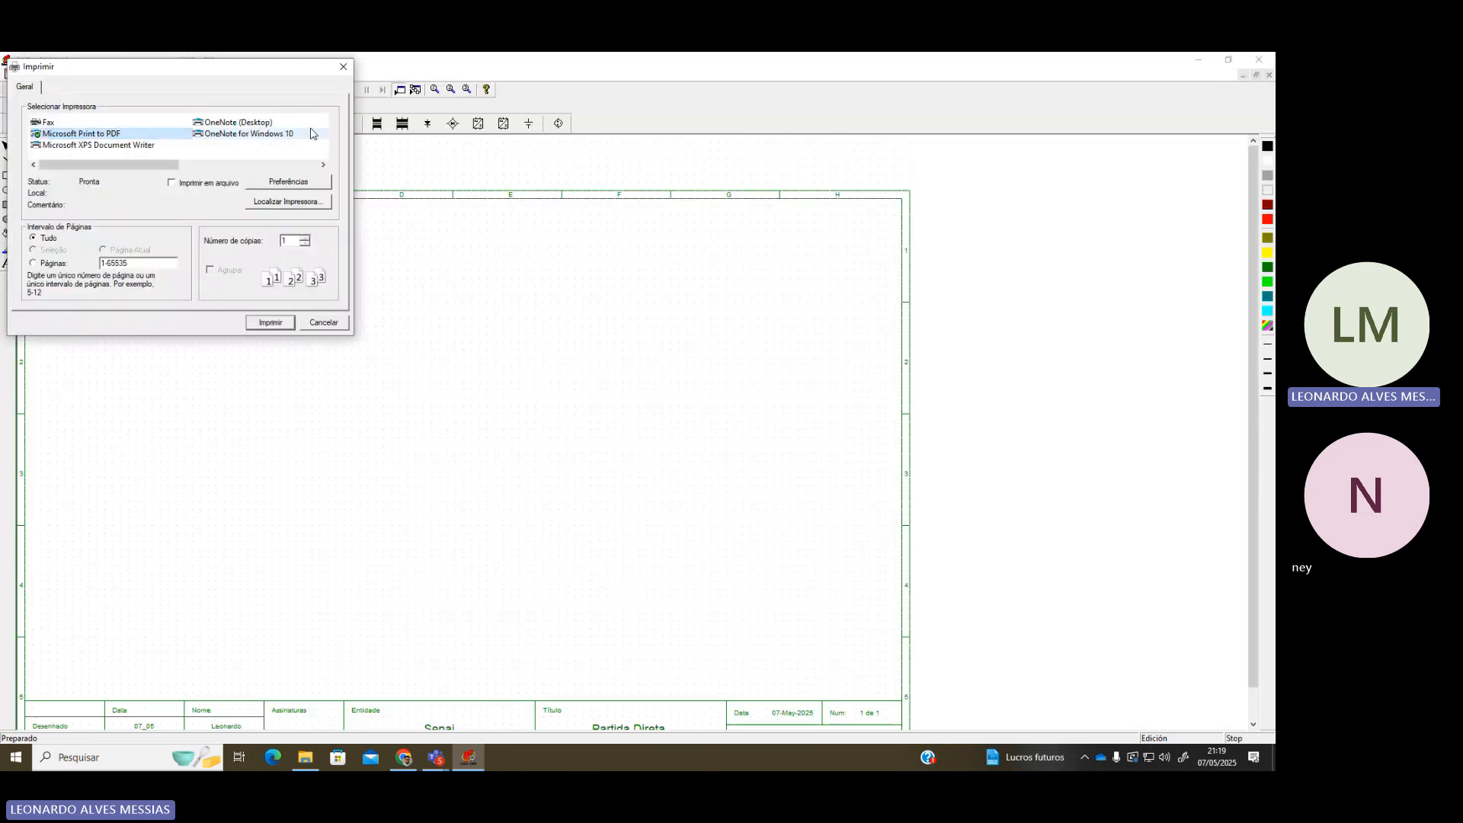
click(343, 67)
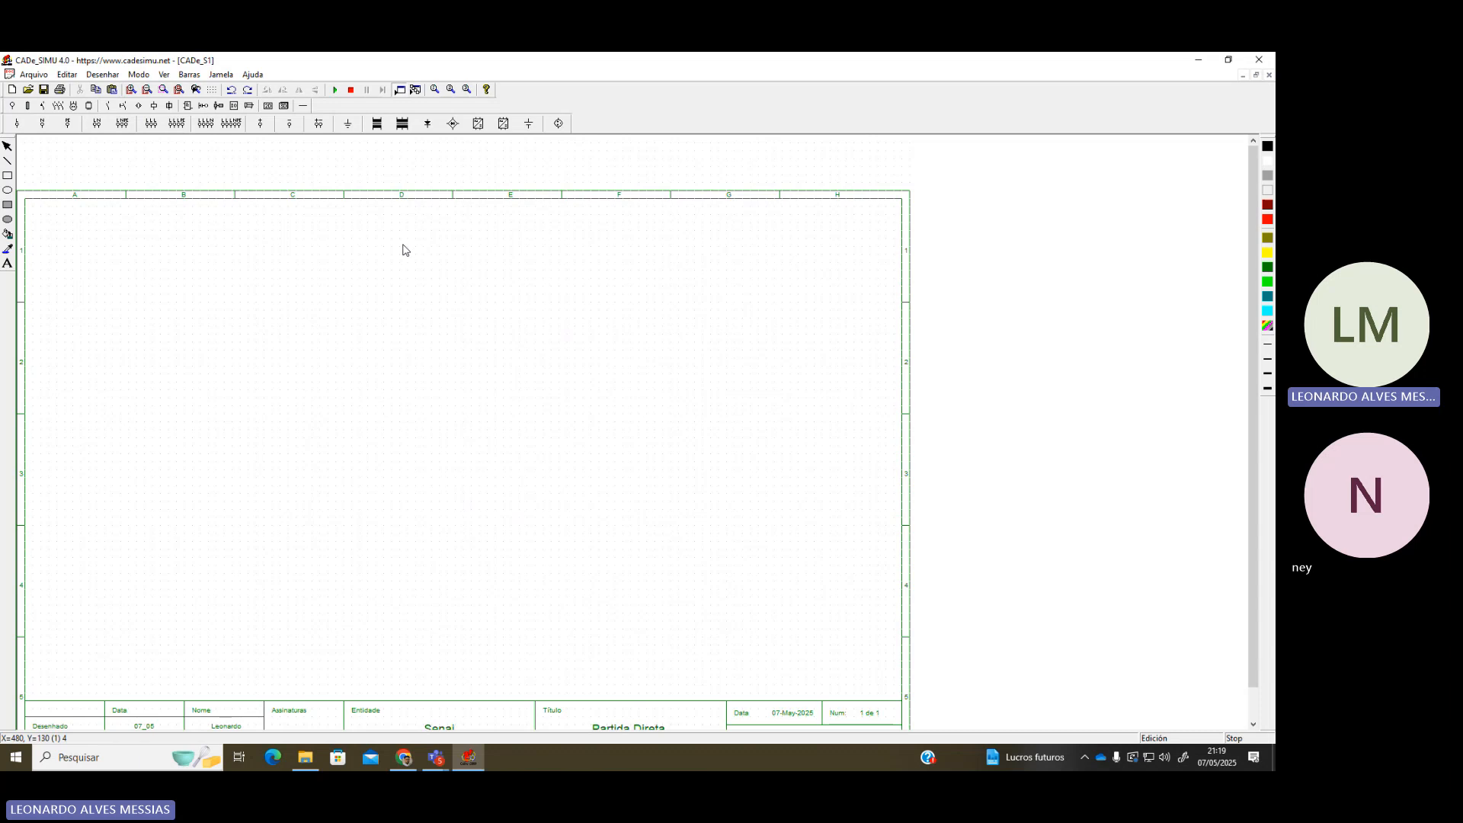
Set the page setup to A4 paper in Paisagem (landscape) orientation
click(33, 75)
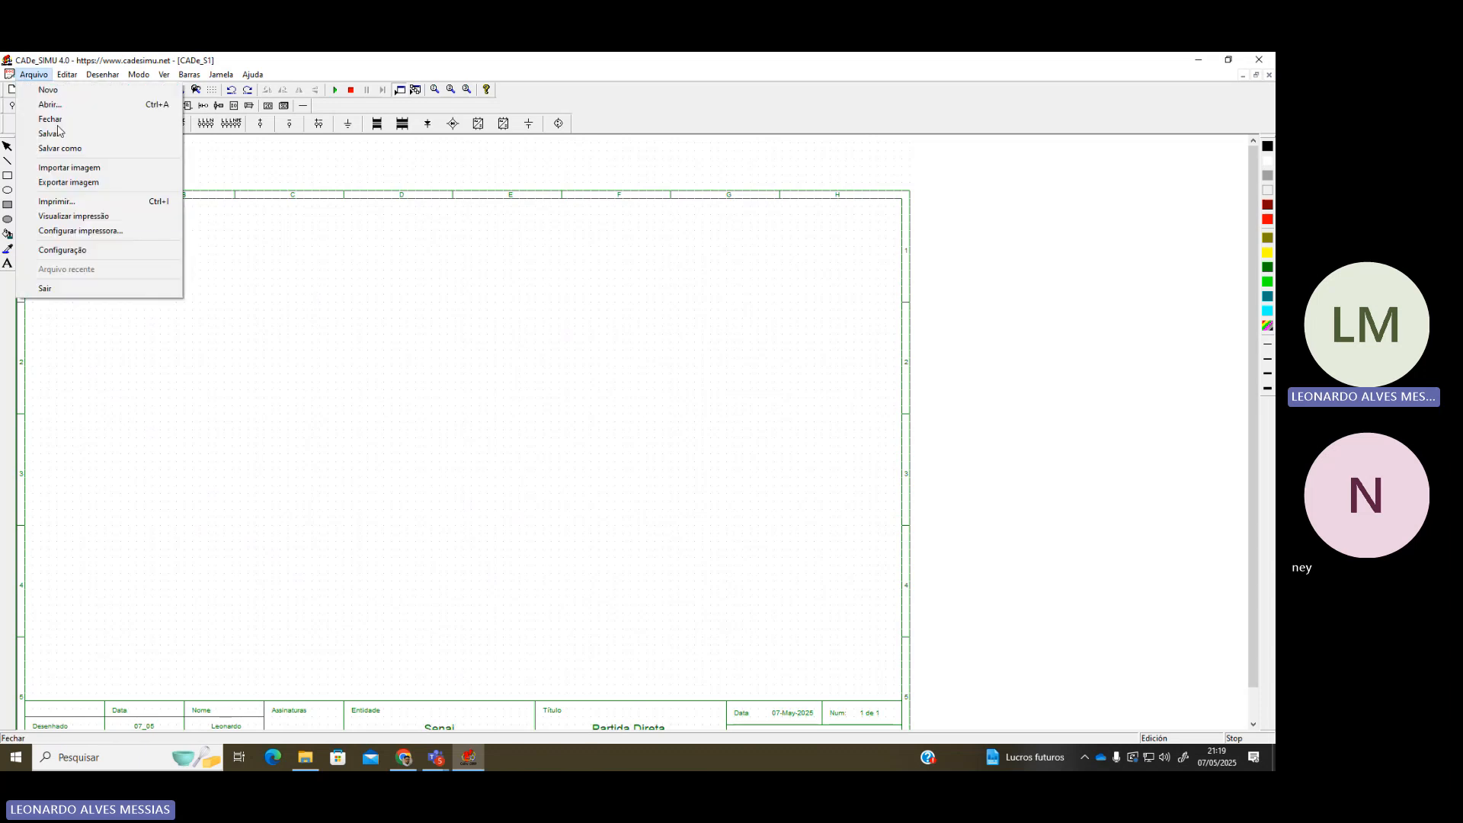
click(58, 230)
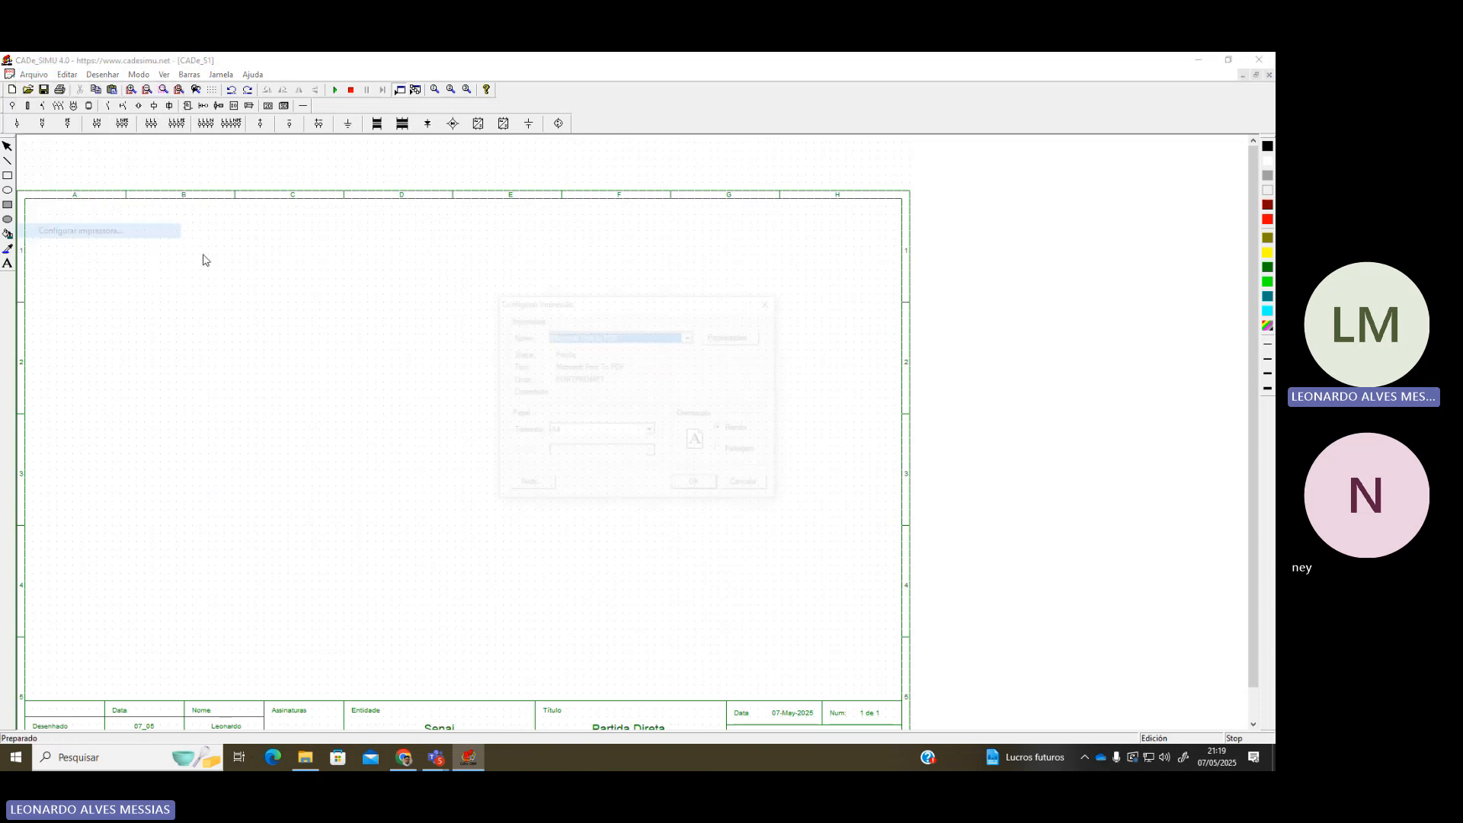
click(643, 432)
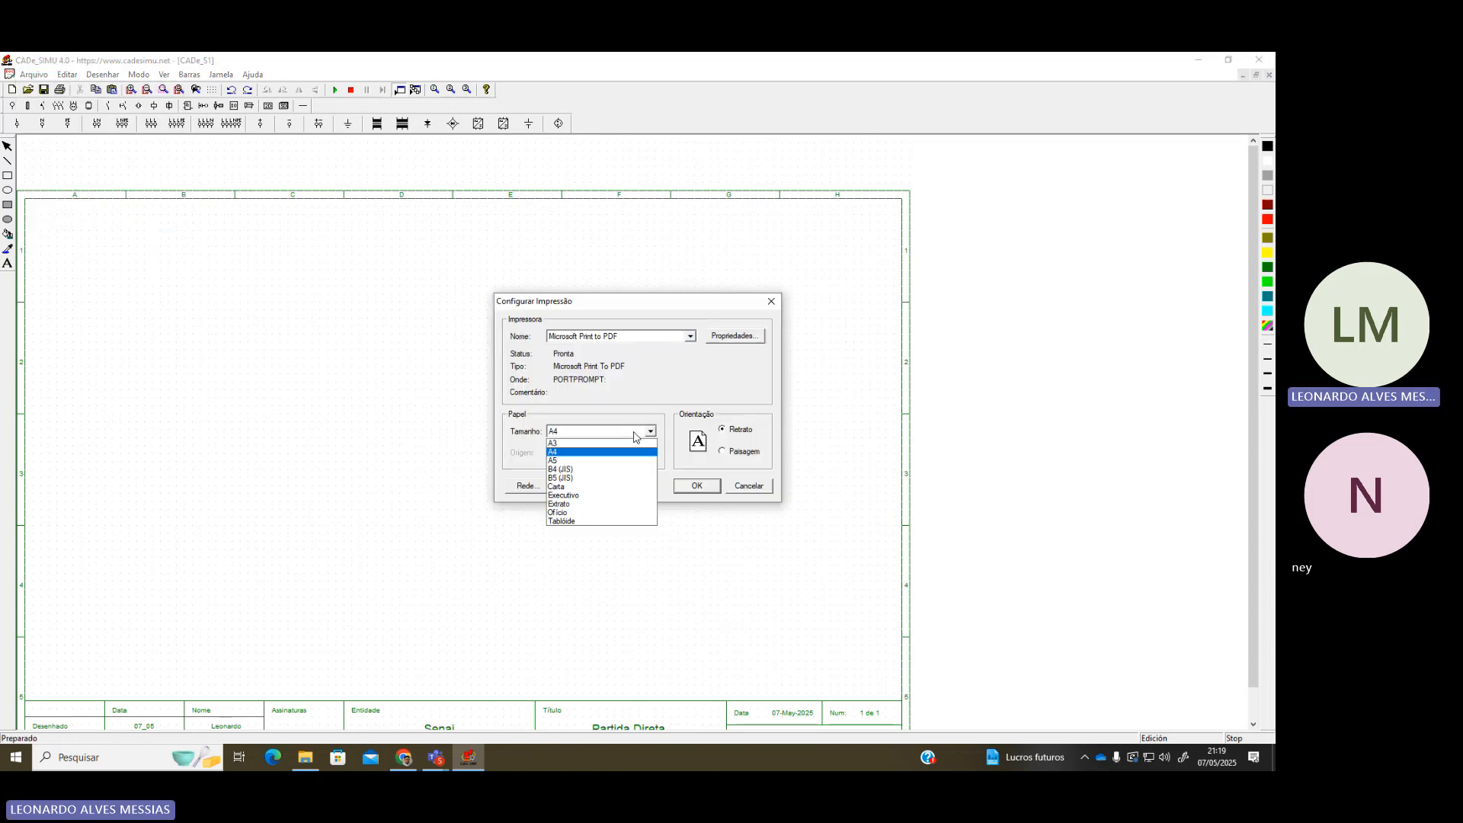
click(723, 451)
click(723, 452)
click(696, 486)
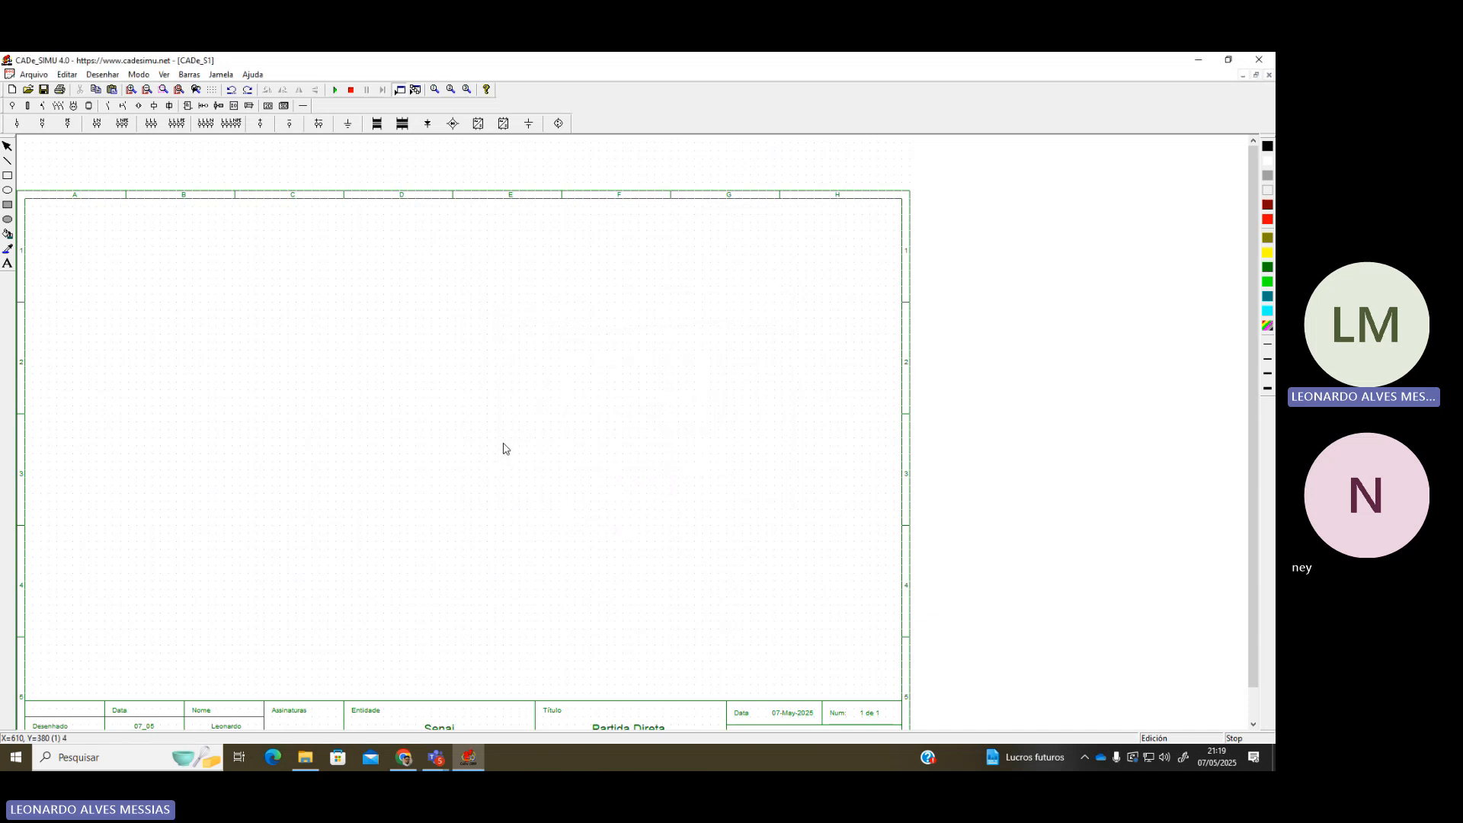
scroll(385, 374, down, 2)
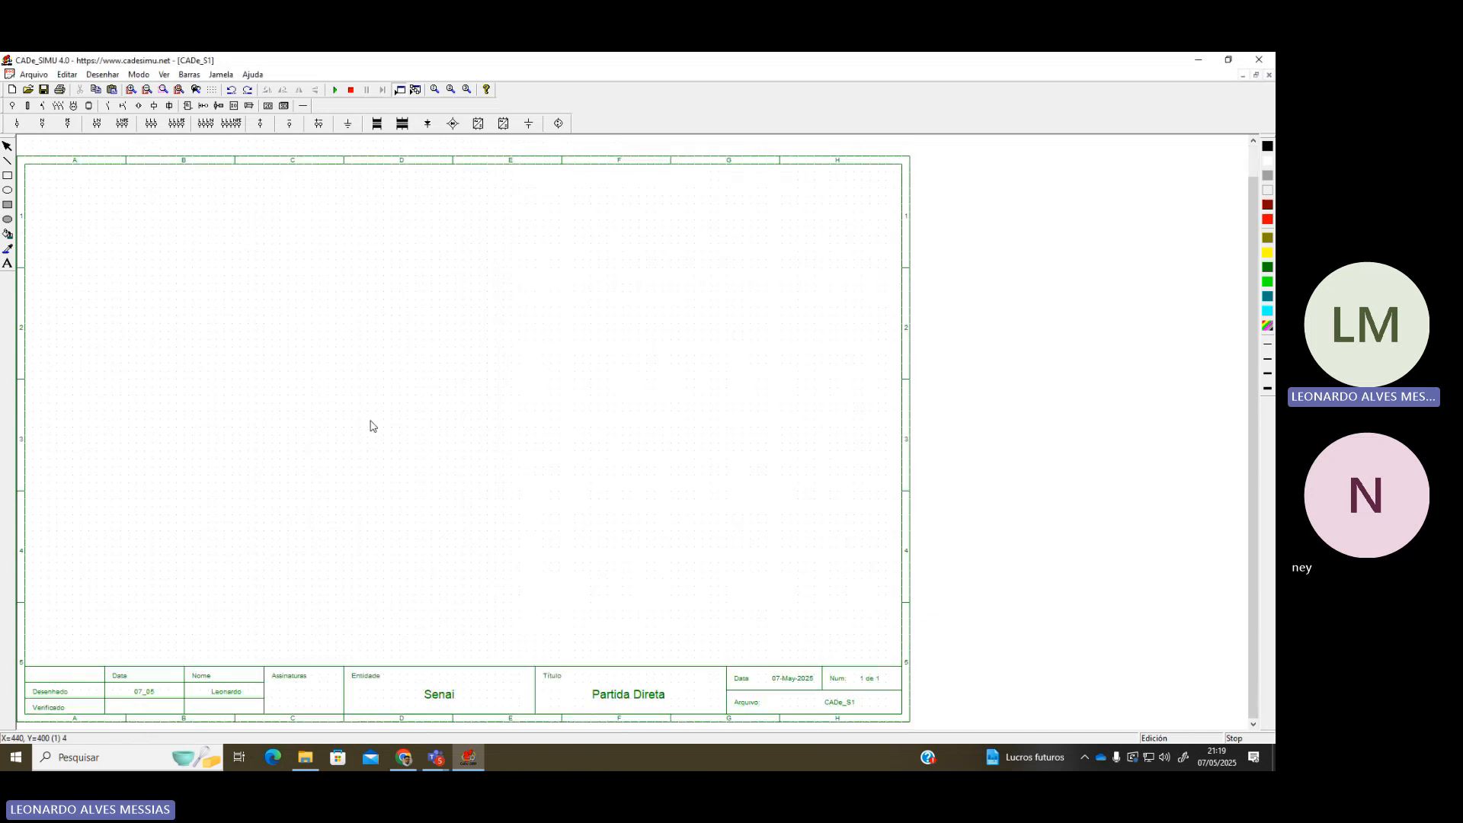
scroll(202, 335, up, 2)
scroll(203, 337, down, 5)
scroll(213, 346, down, 2)
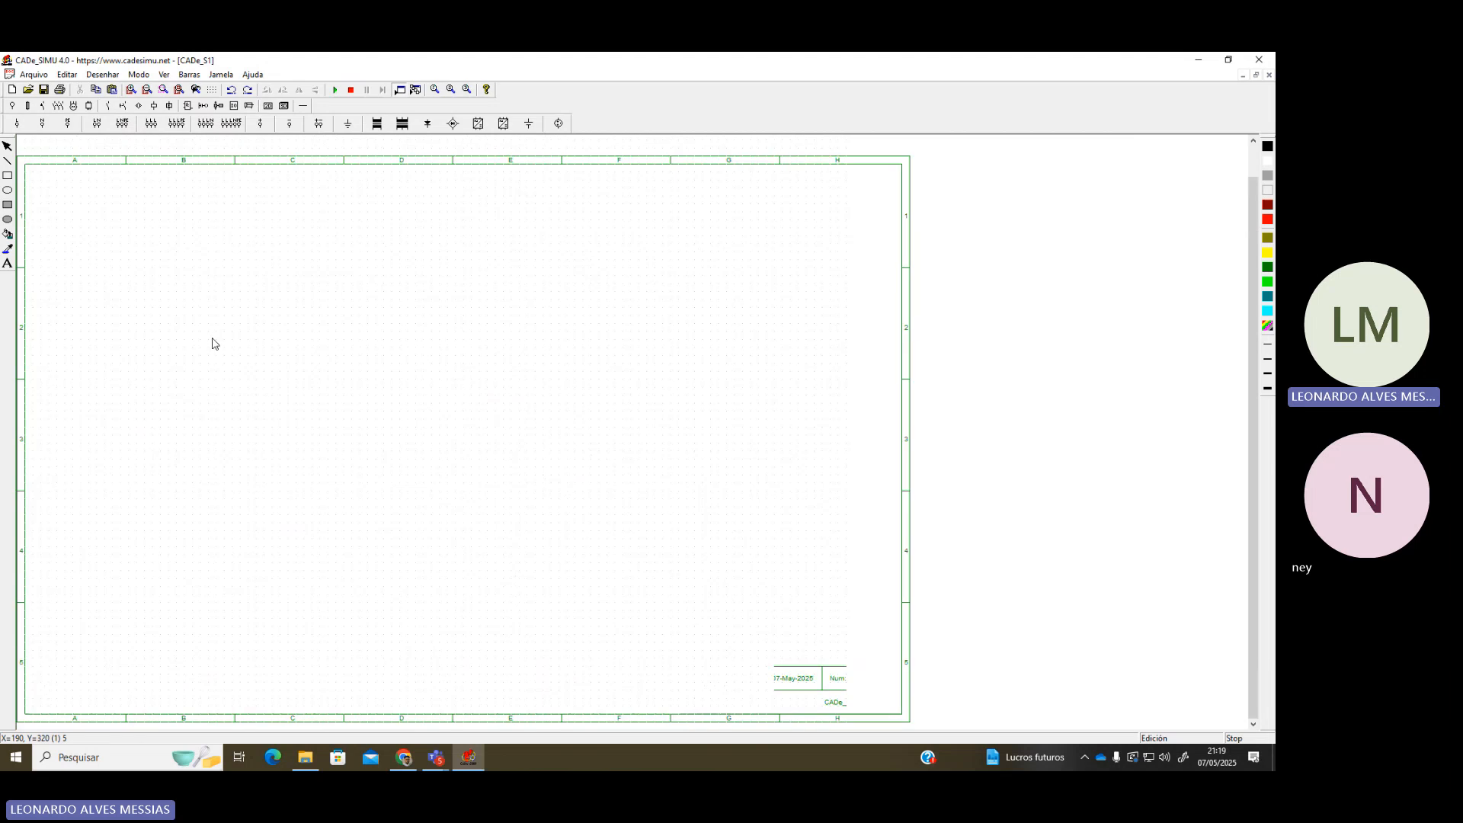
scroll(163, 353, up, 1)
scroll(162, 356, down, 1)
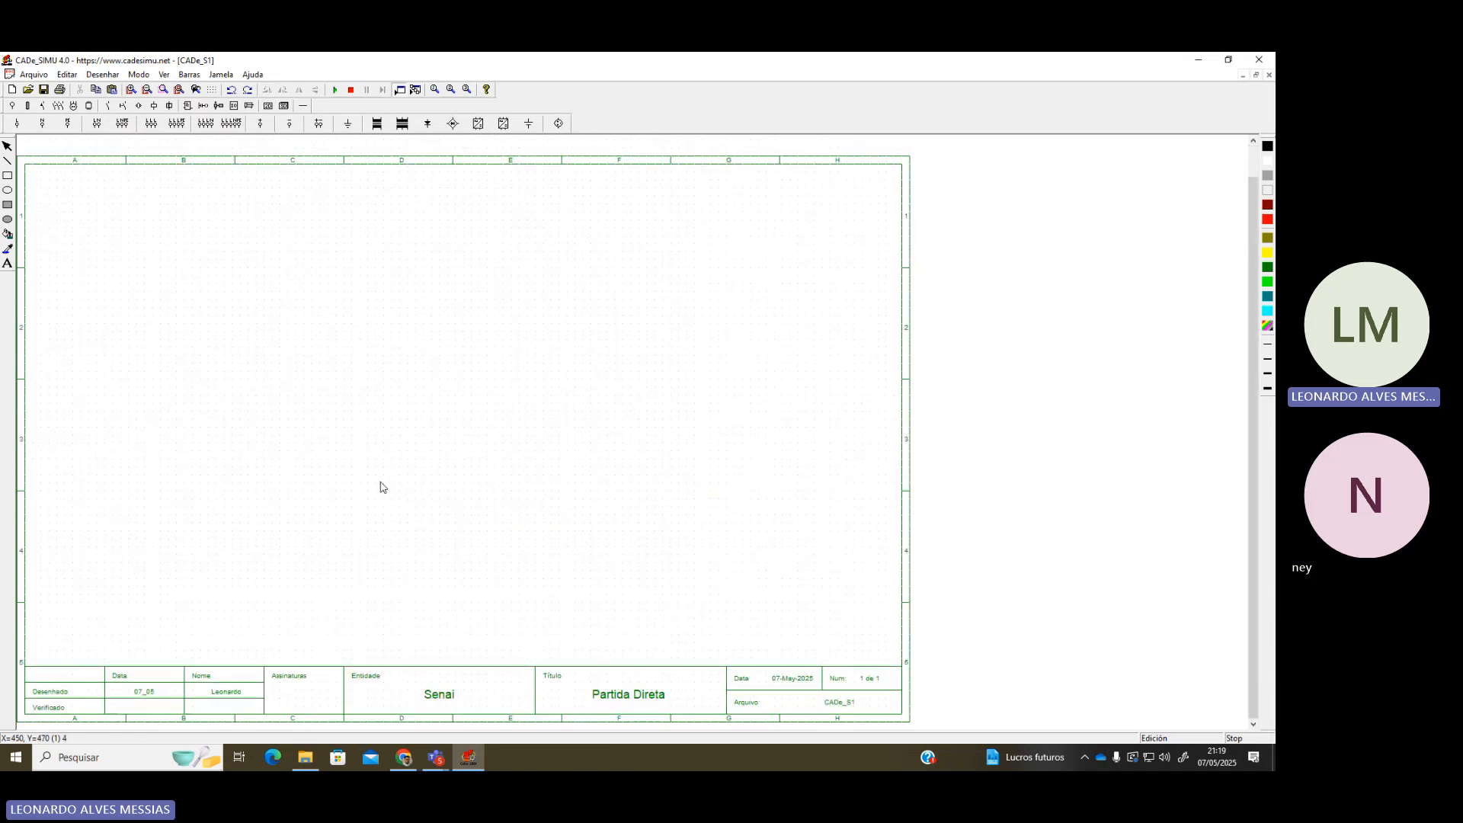
scroll(146, 419, up, 1)
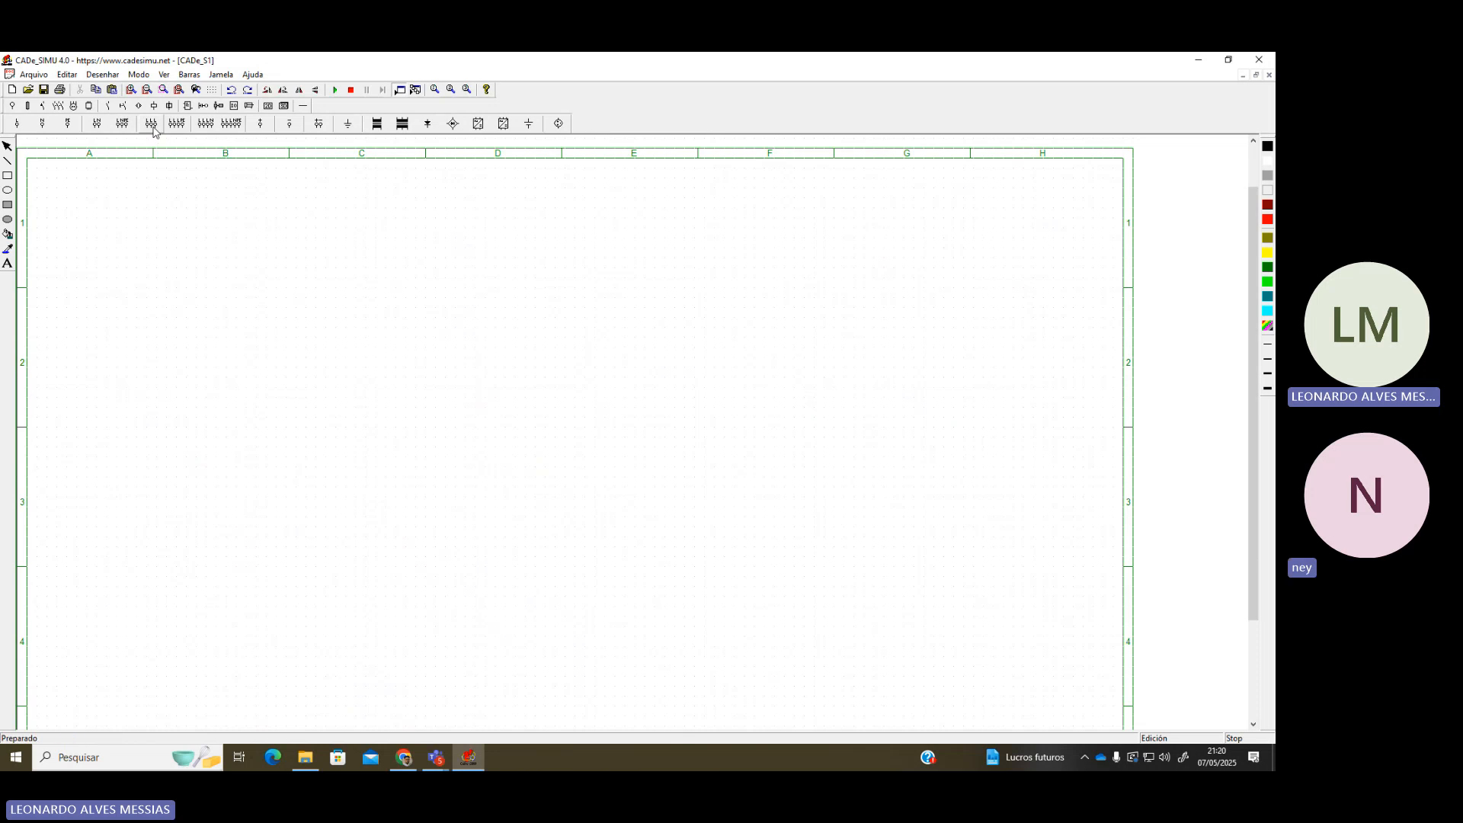
Place the R+S+T supply terminals -X (L1, L2, L3) near the sheet's top-left
click(151, 123)
click(147, 236)
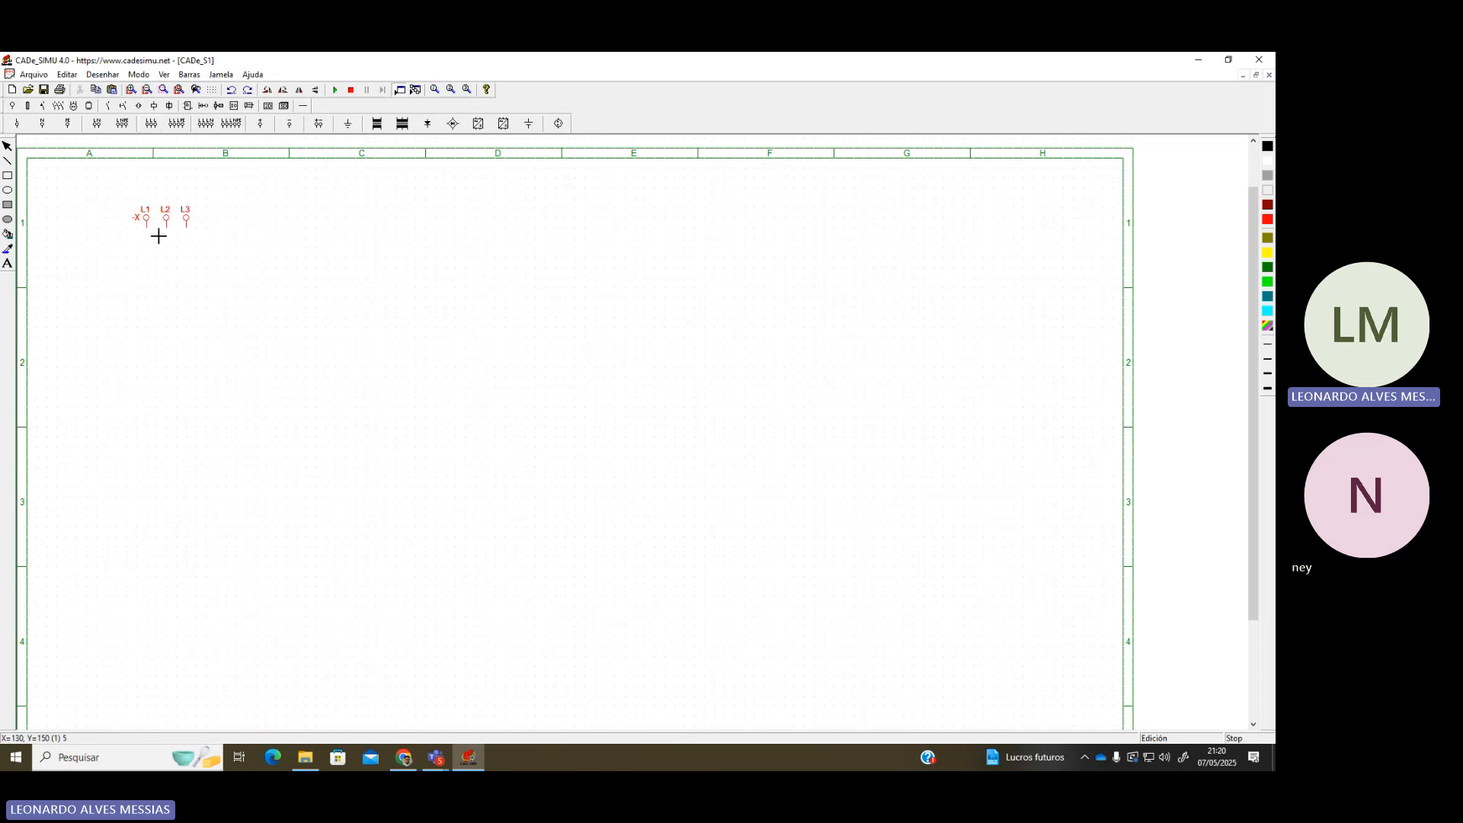
click(224, 262)
drag(116, 190, 282, 269)
click(227, 311)
drag(86, 168, 242, 273)
click(237, 283)
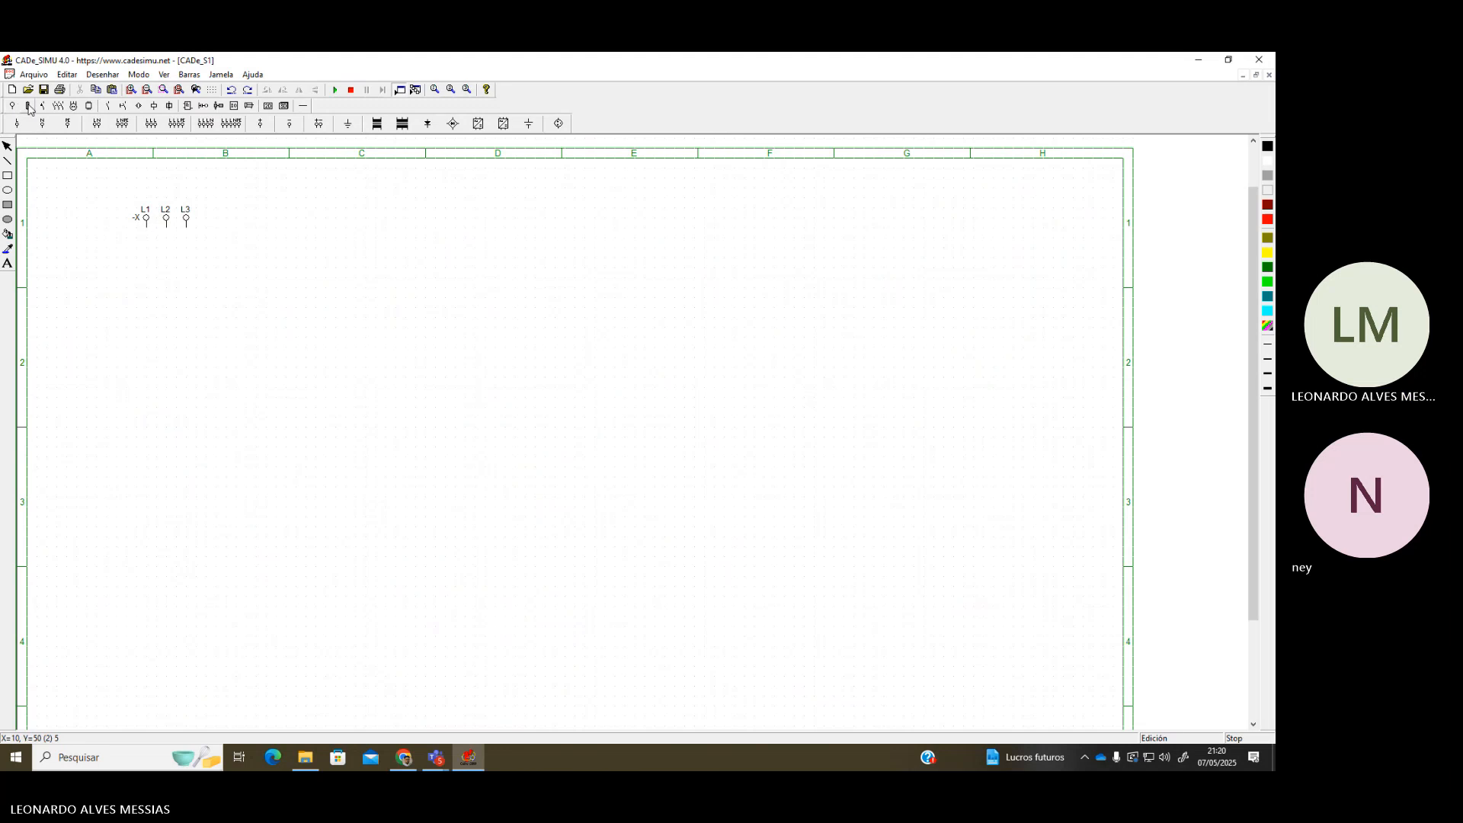
click(27, 105)
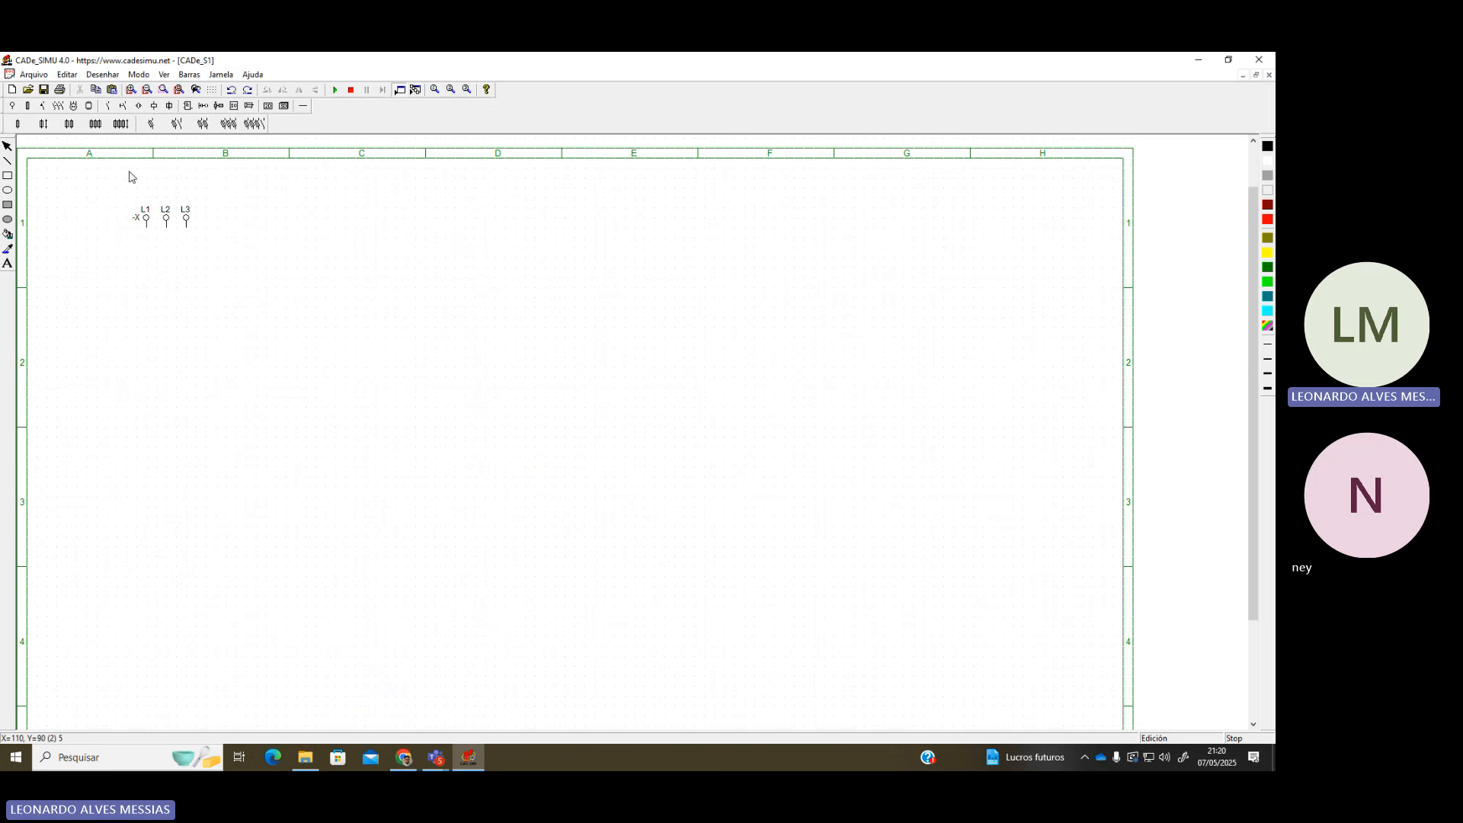
Search Google for 'Fusivel NH' in a new Chrome tab
click(404, 764)
click(353, 66)
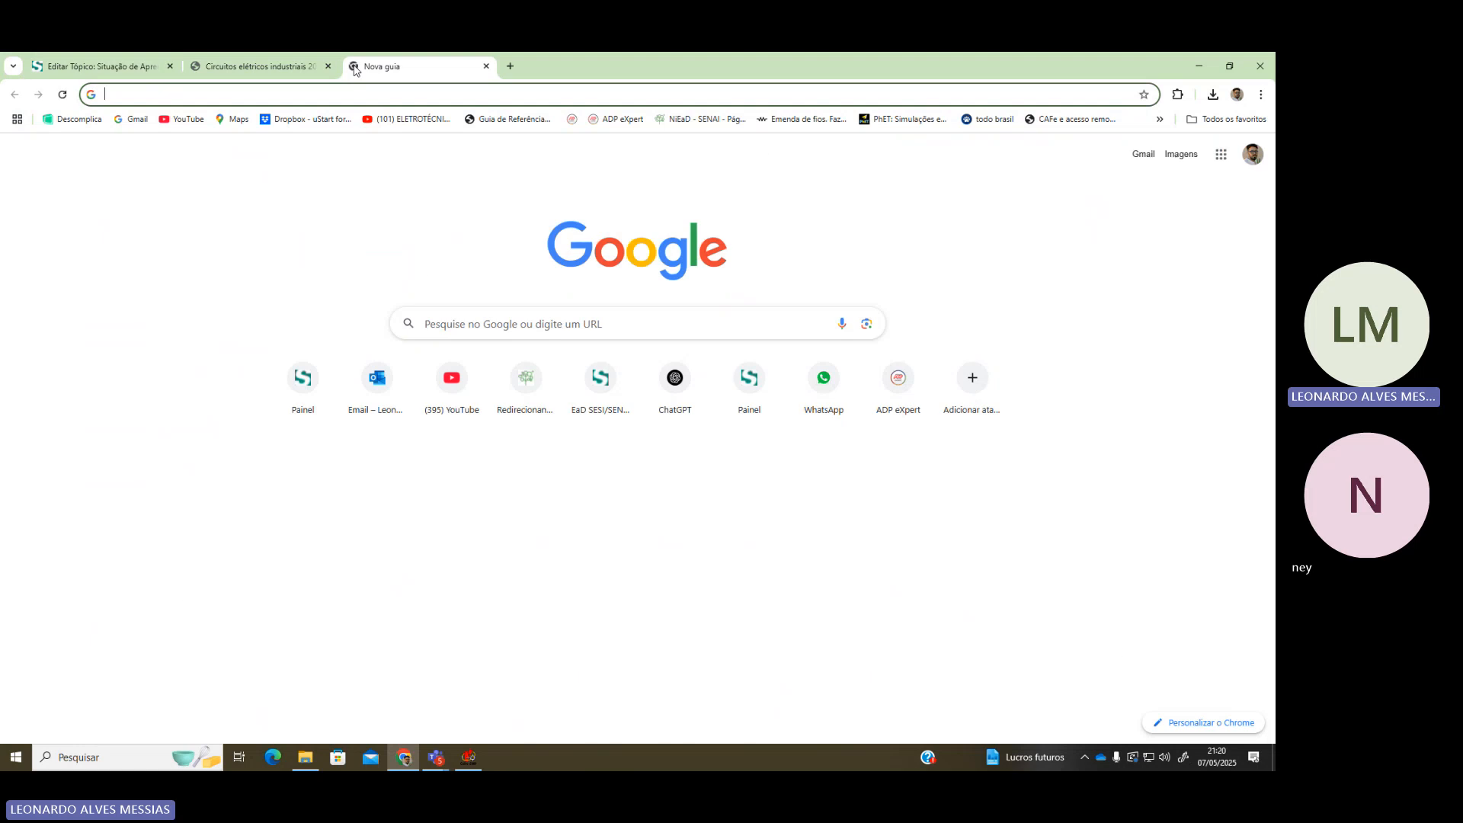
text(diam)
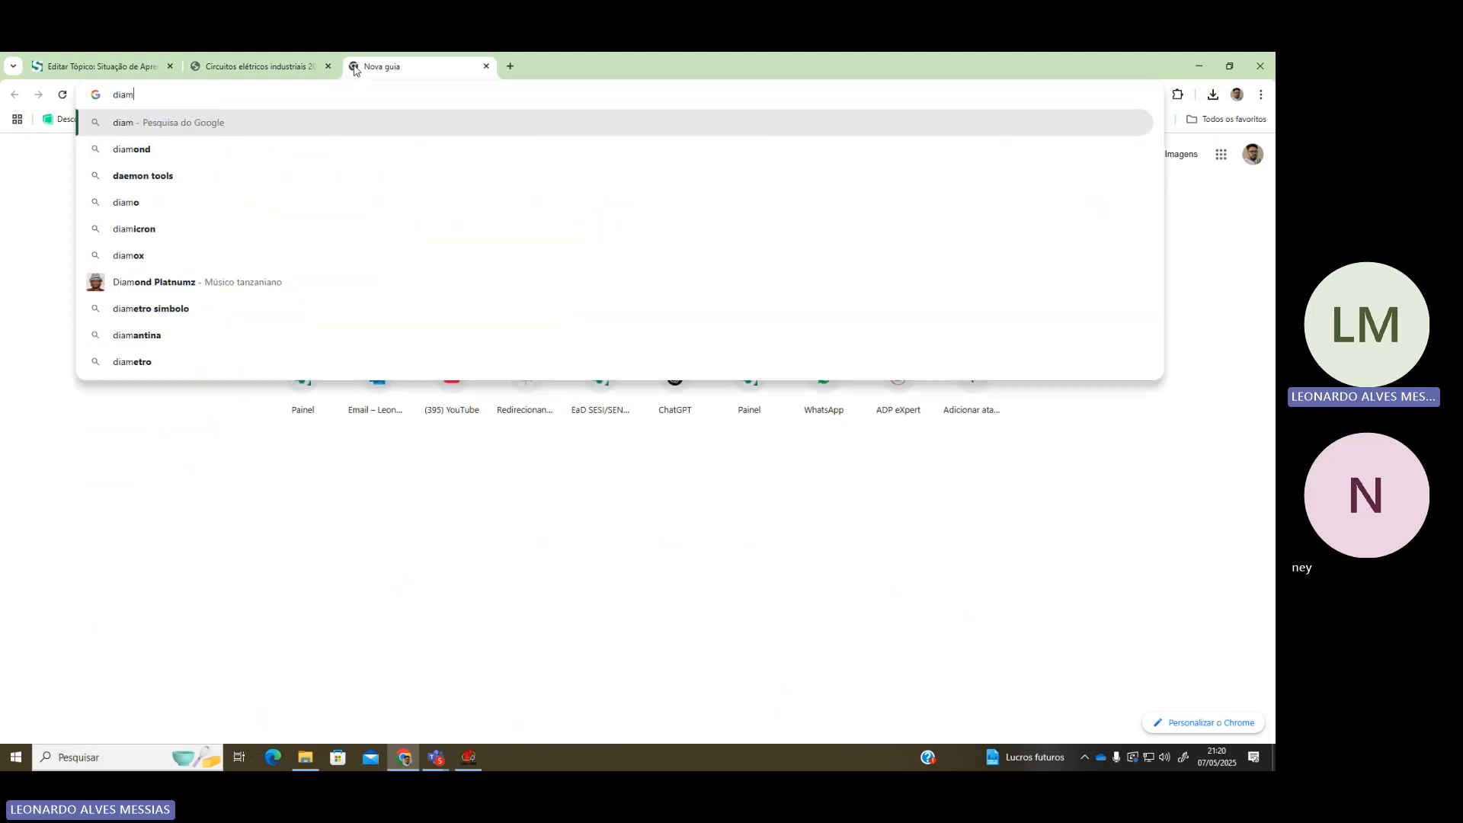
text(grama NH)
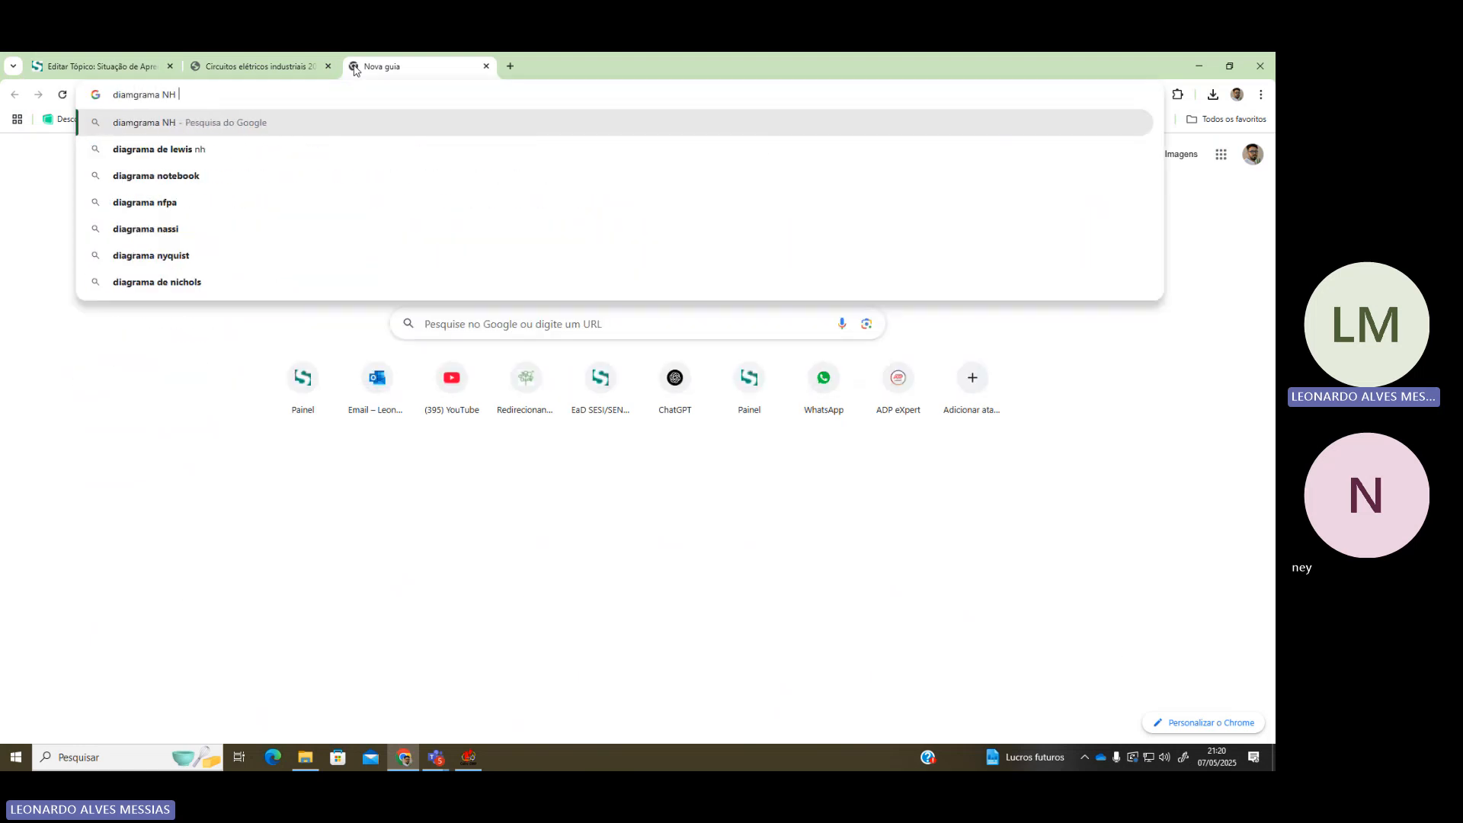
key(ctrl+a)
key(BackSpace)
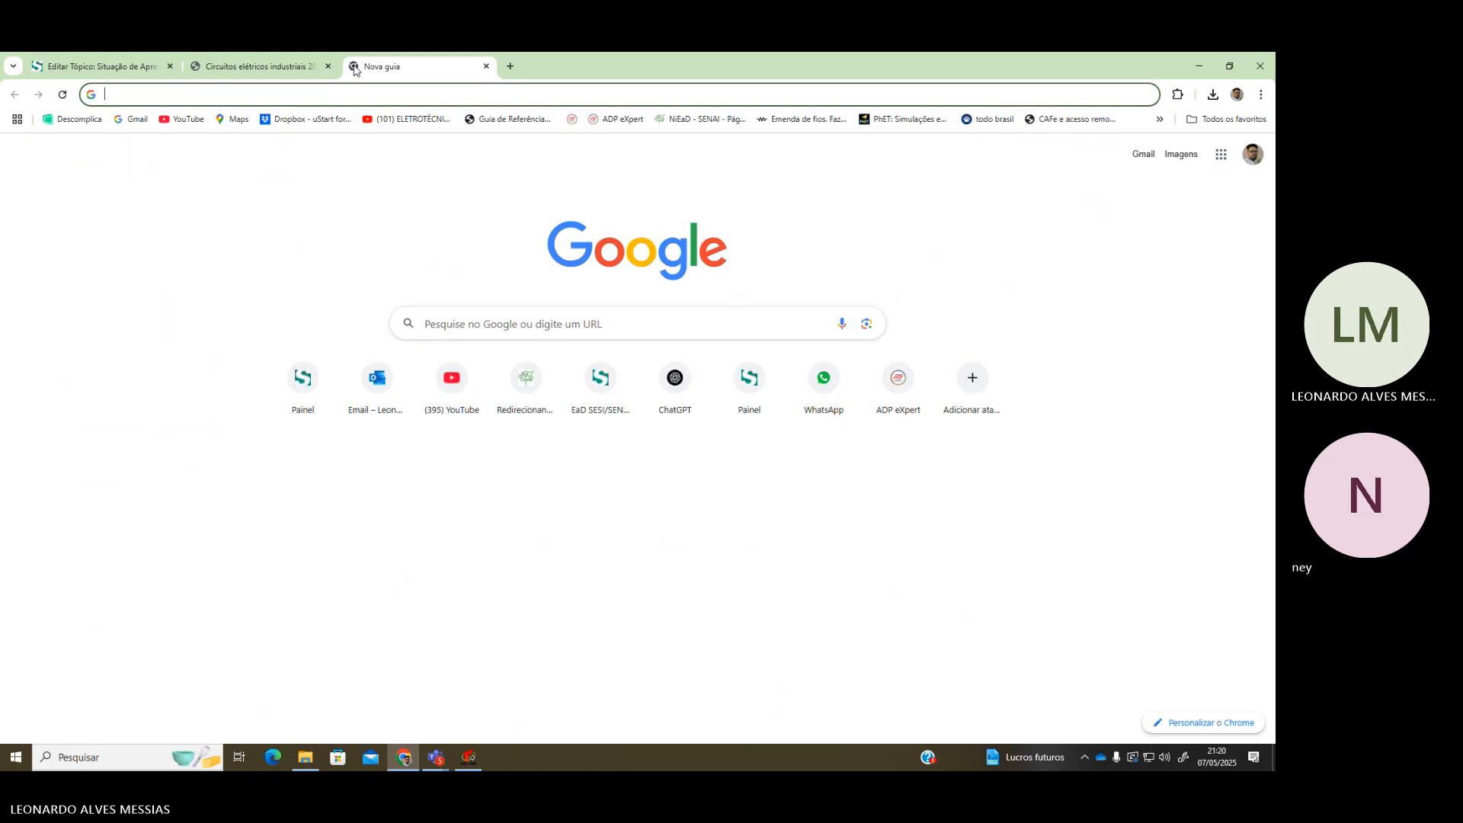
text(Fusivel NH)
key(Return)
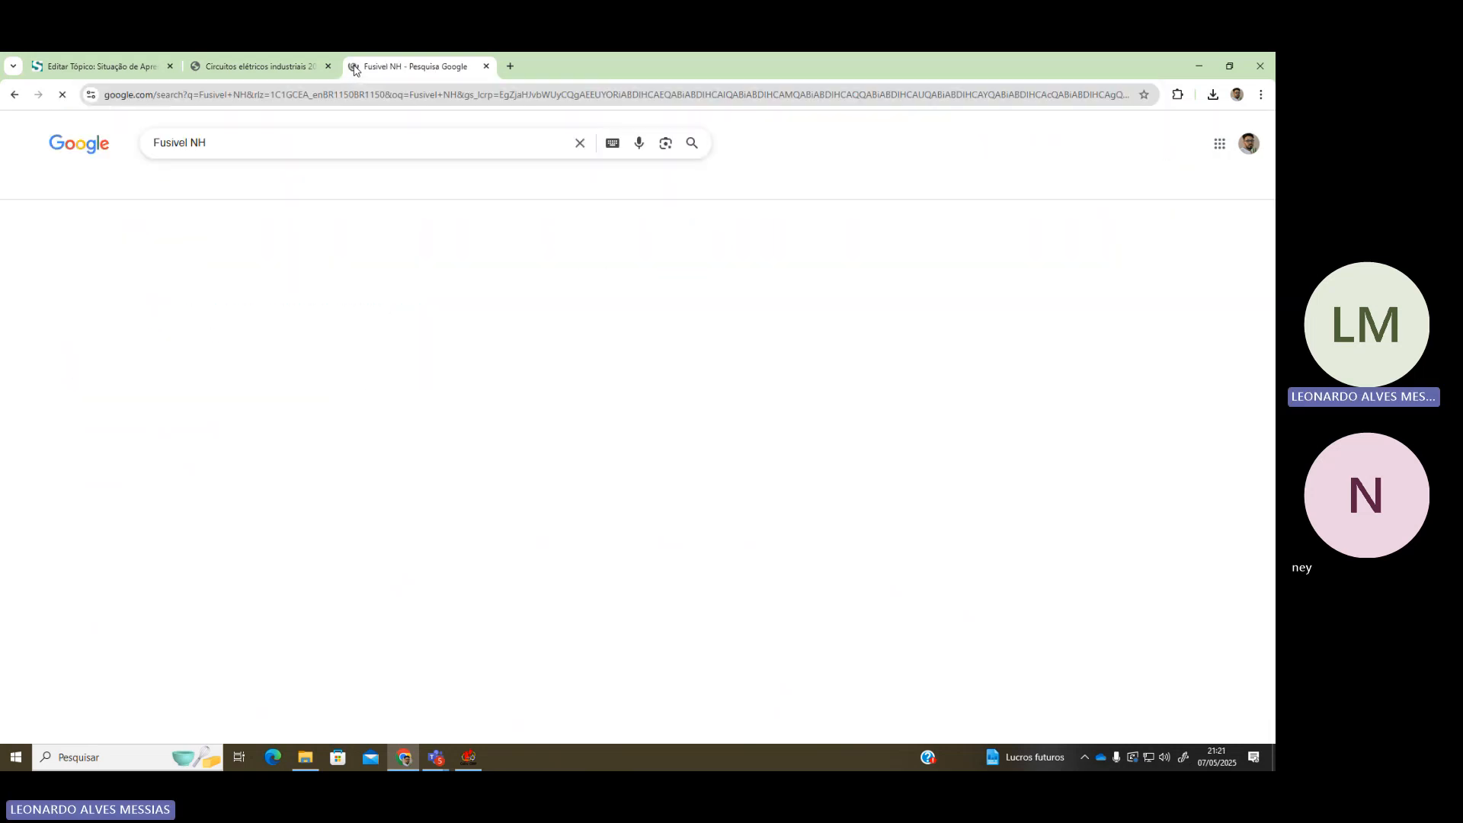
Search for 'Fusivel diazed', then 'Fusivel disjuntor moldado'
double_click(198, 142)
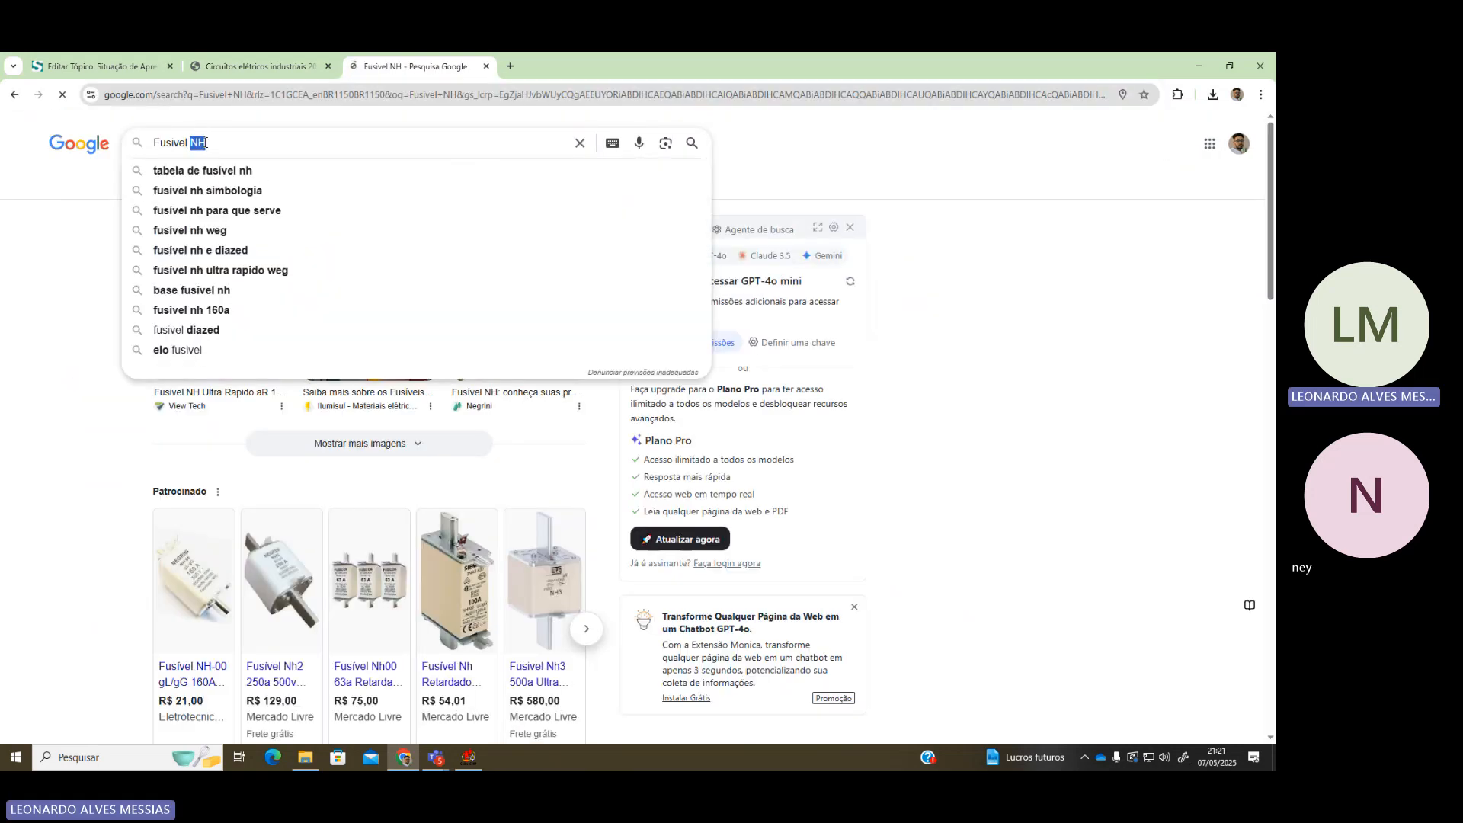
text(aid)
key(BackSpace)
key(BackSpace)
key(BackSpace)
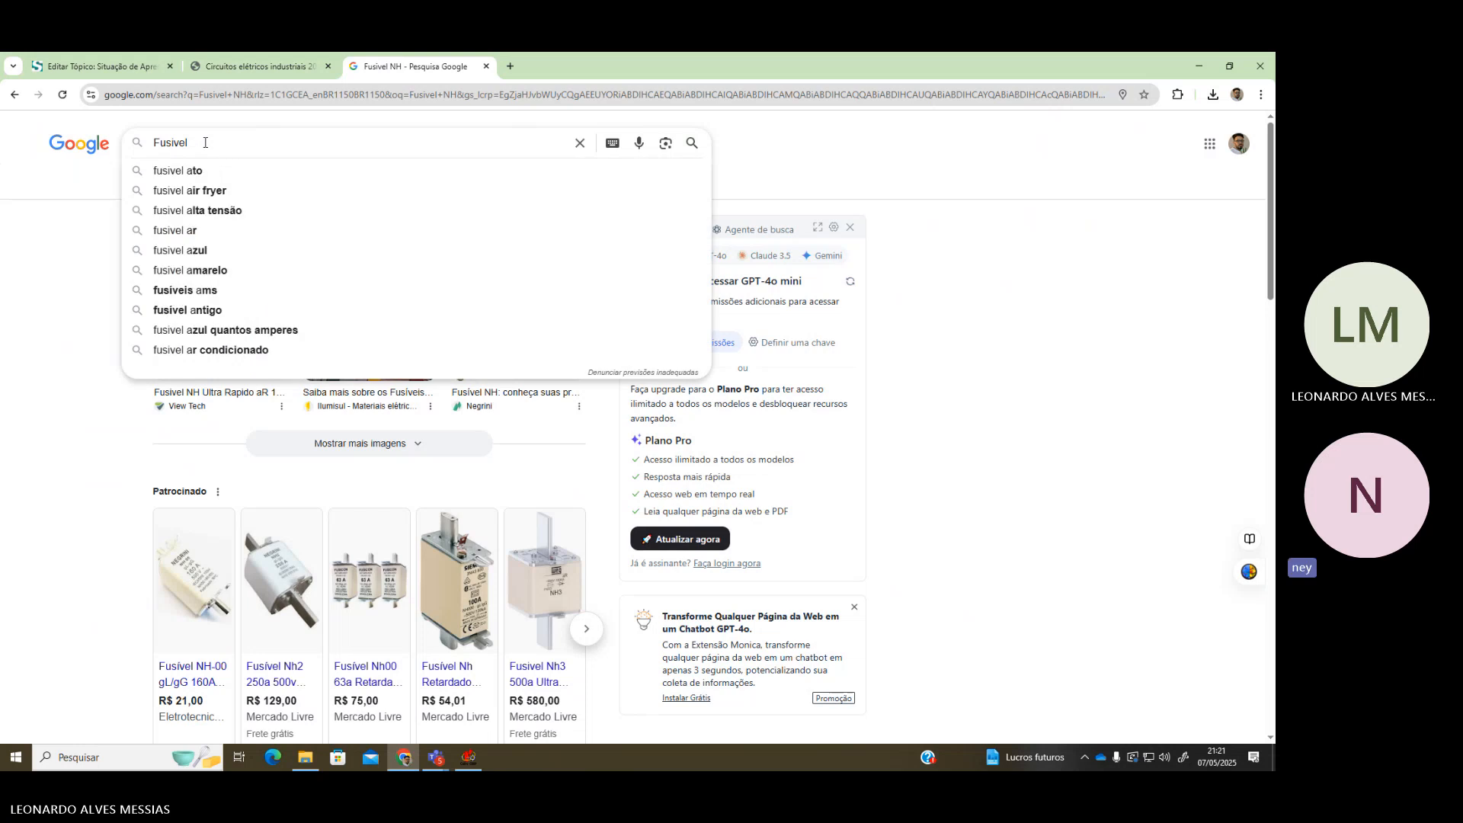
text(diaze)
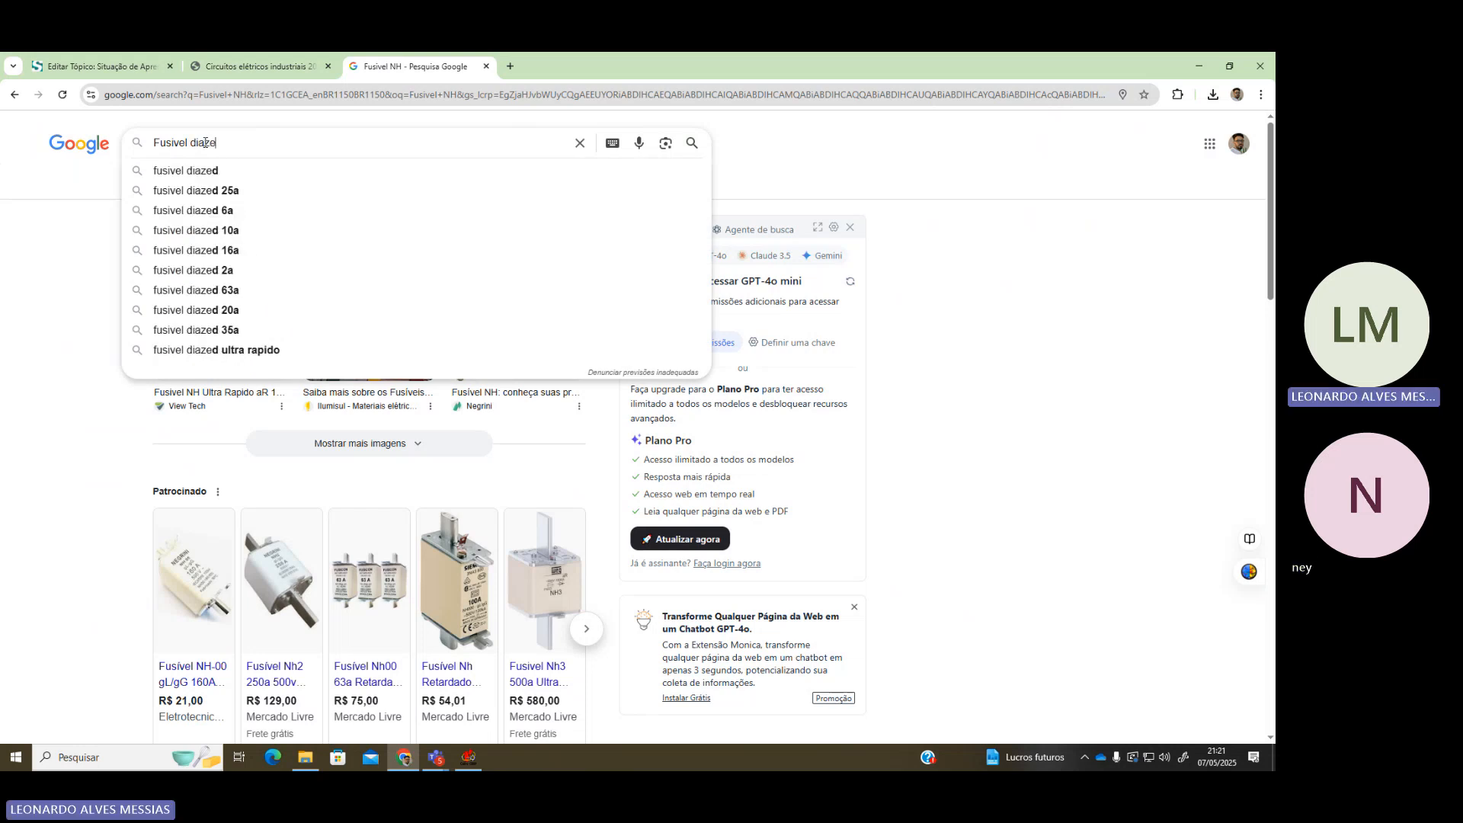
text(d)
key(Return)
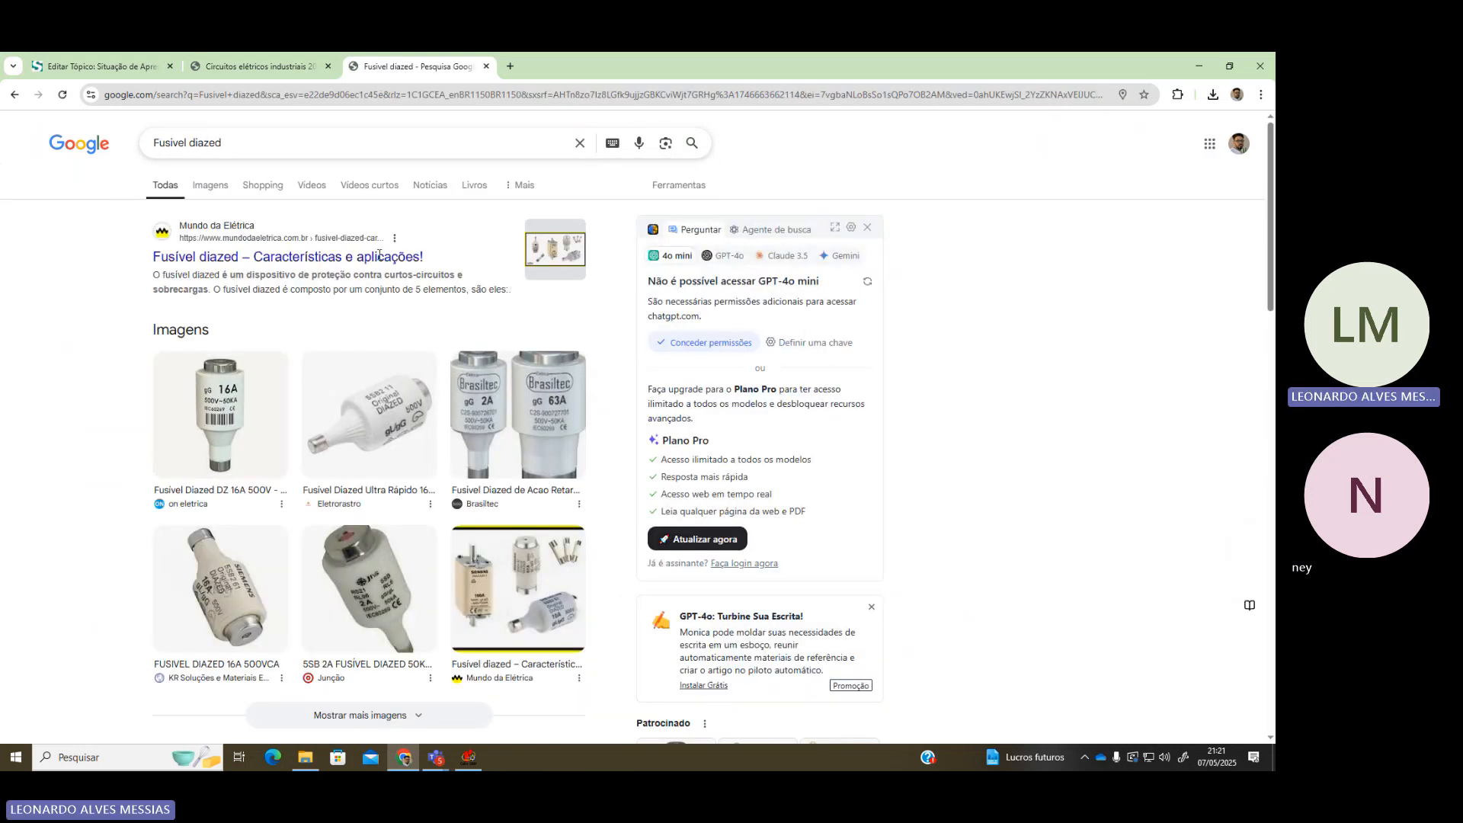
double_click(219, 143)
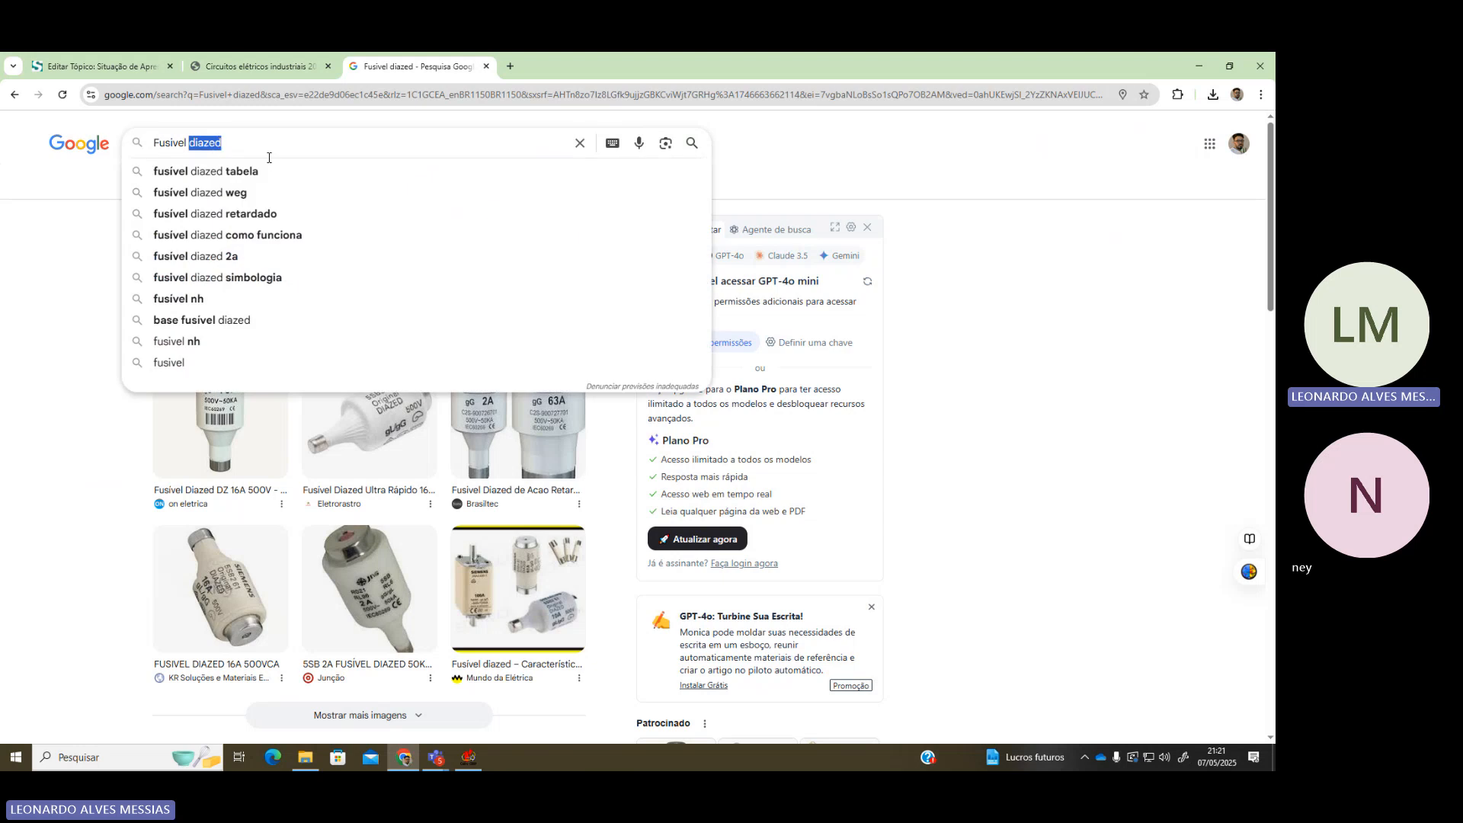
text(disjuntor )
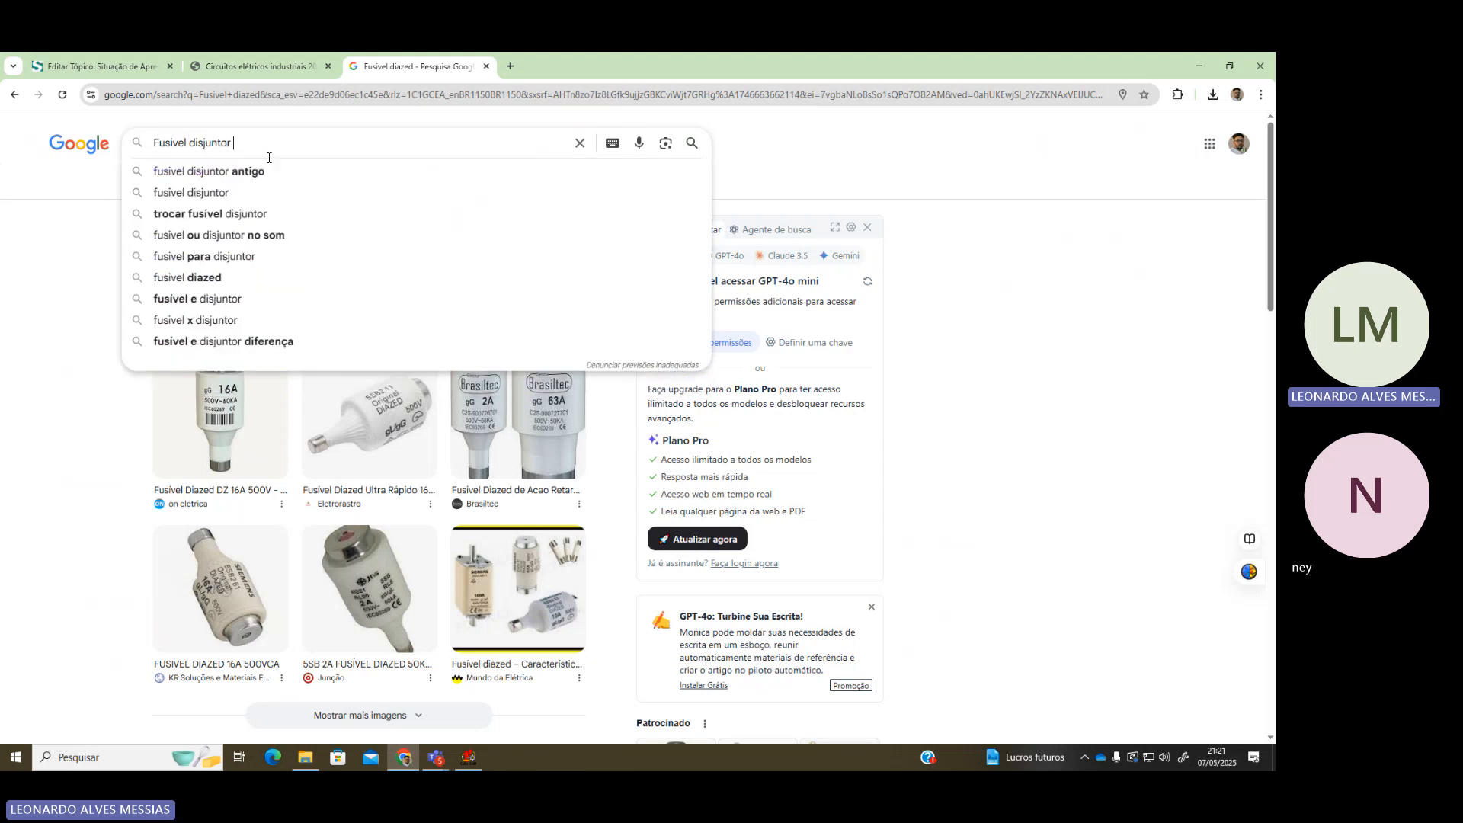
text(moldado)
key(Return)
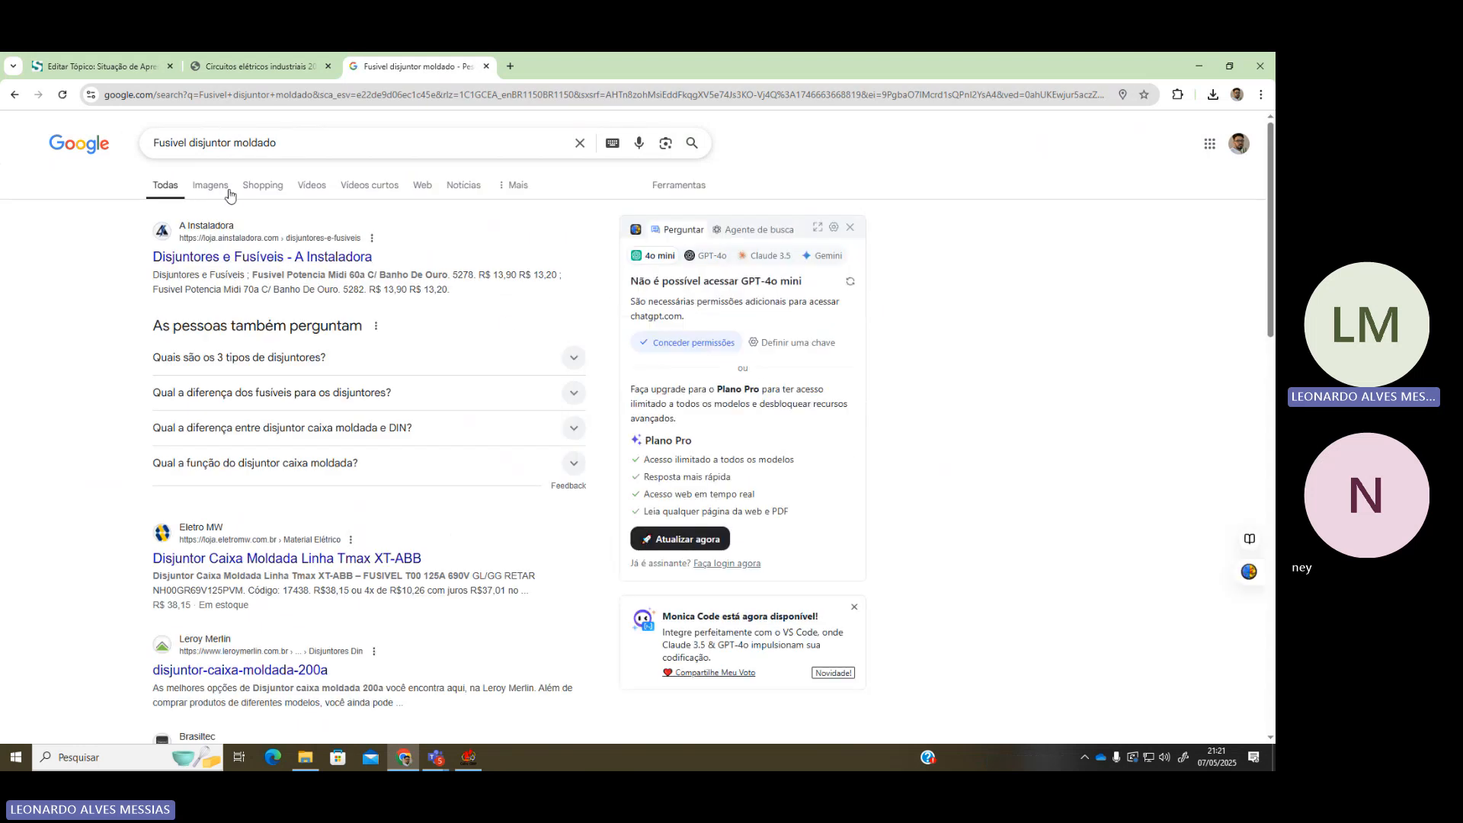
Preview the Eletronunes molded-case tripolar breaker image in the image results
click(217, 186)
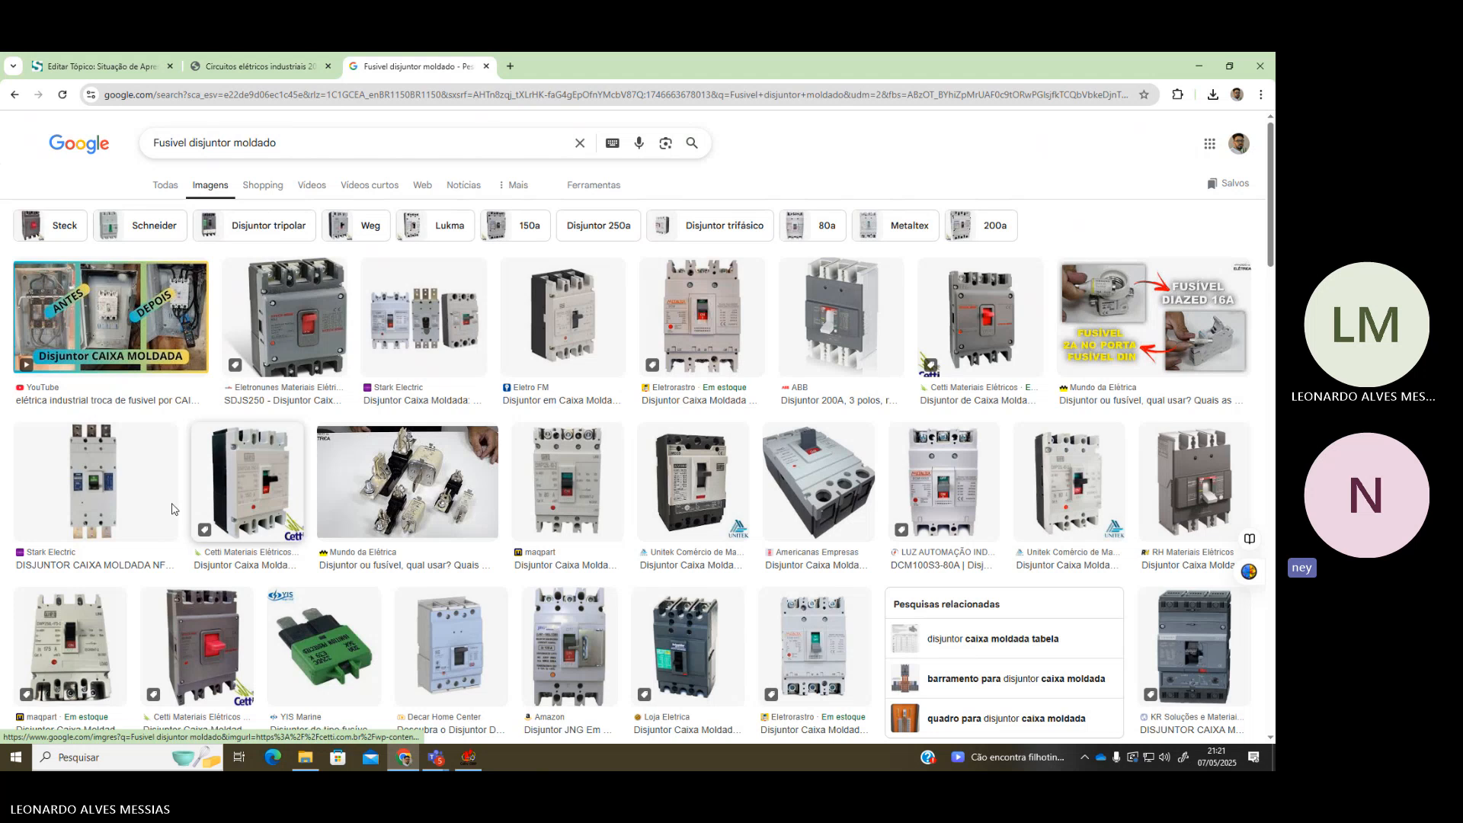
scroll(228, 366, down, 1)
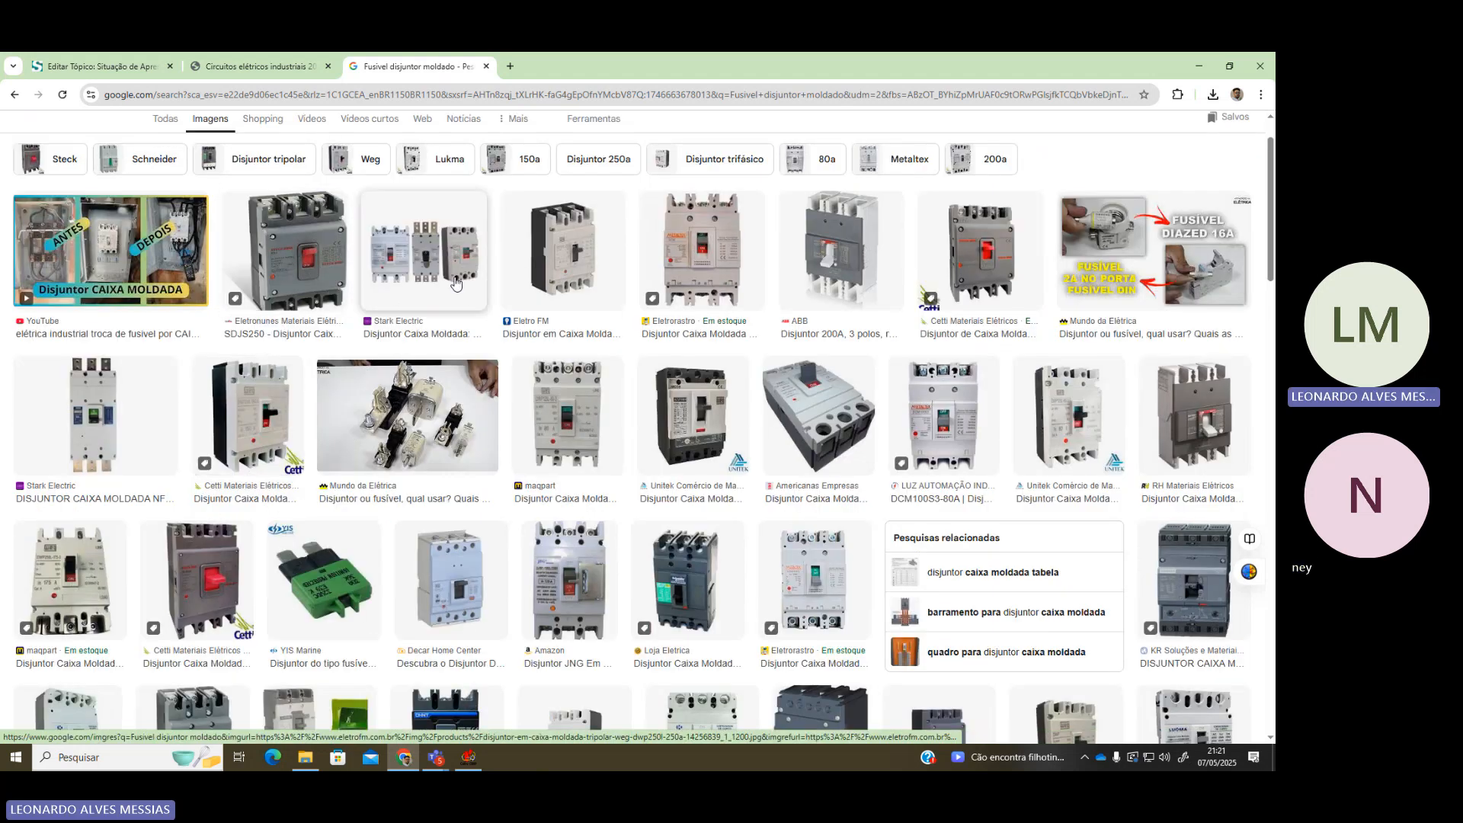
click(315, 282)
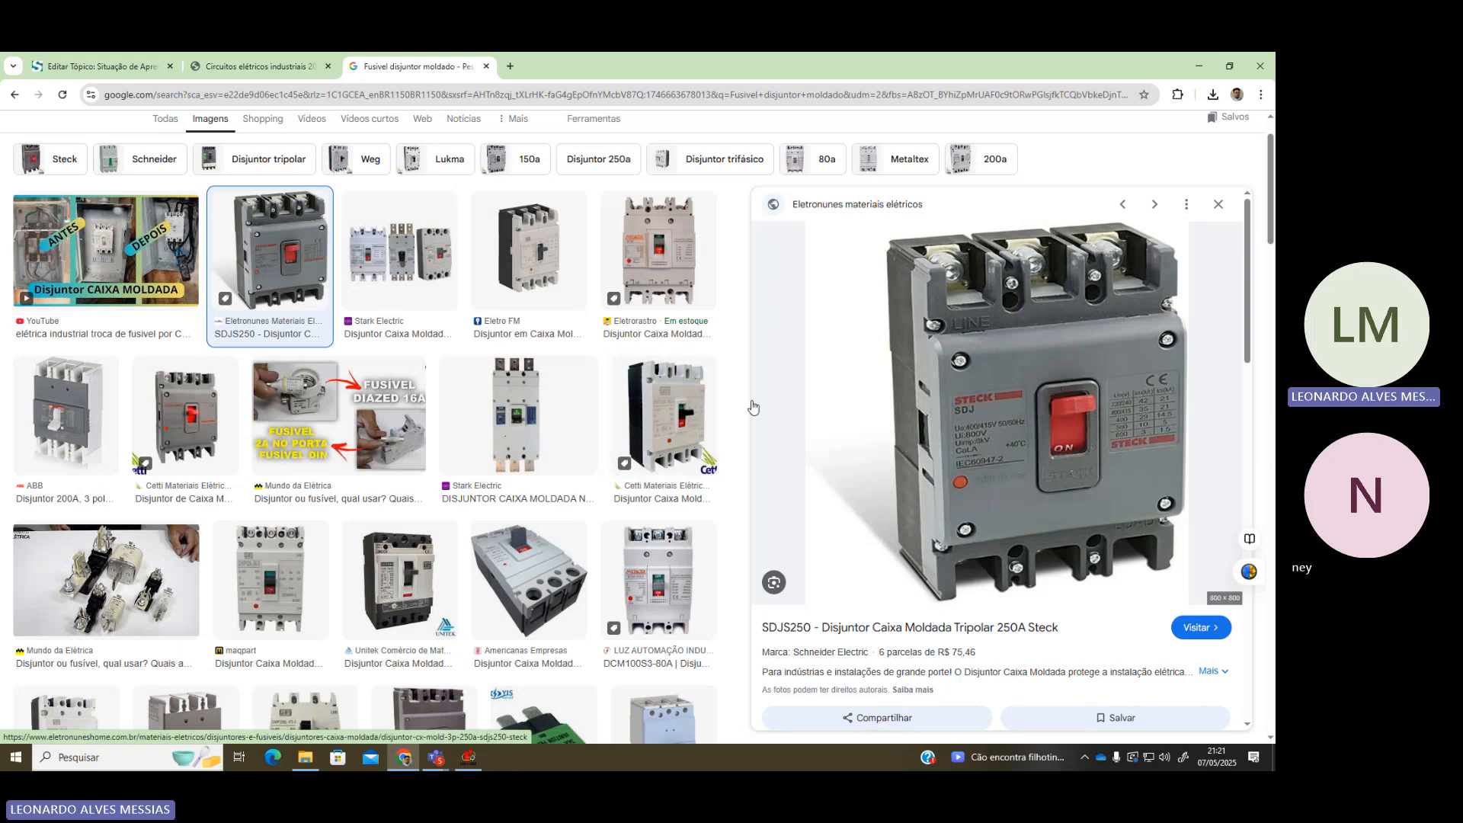
Return to CADe_SIMU with the contacts and switches palette showing
click(468, 757)
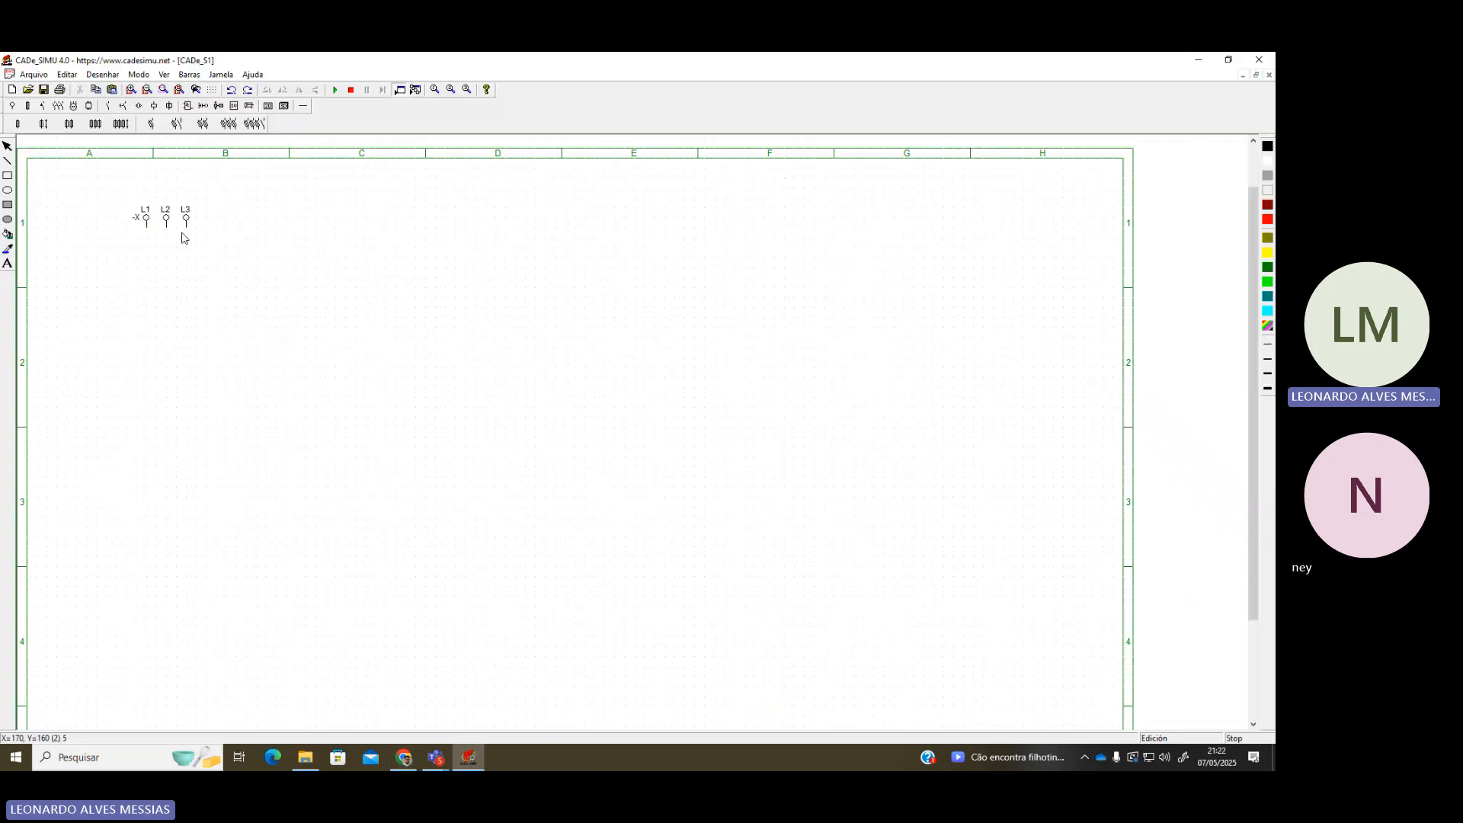
click(74, 106)
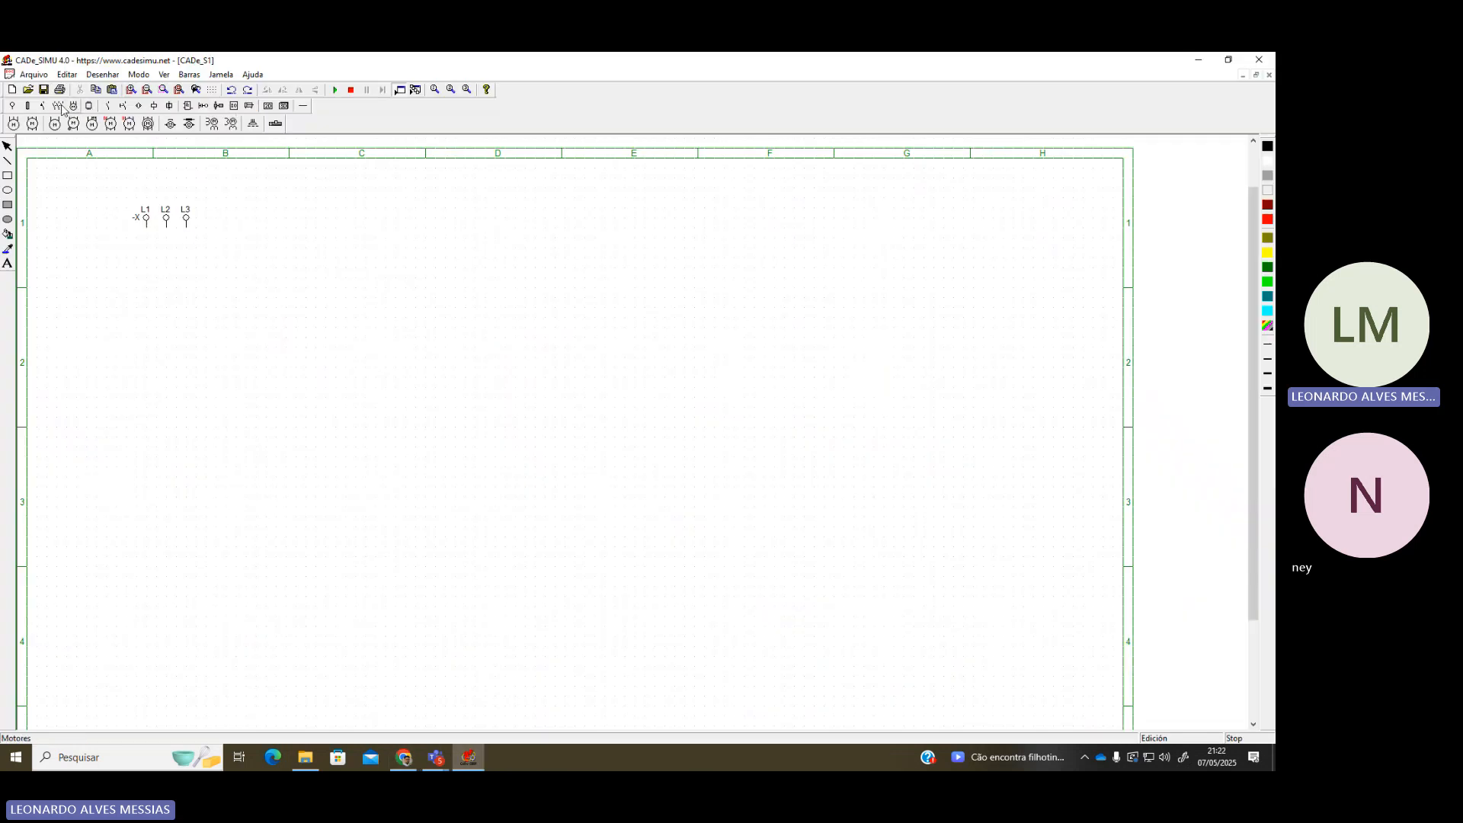
click(41, 106)
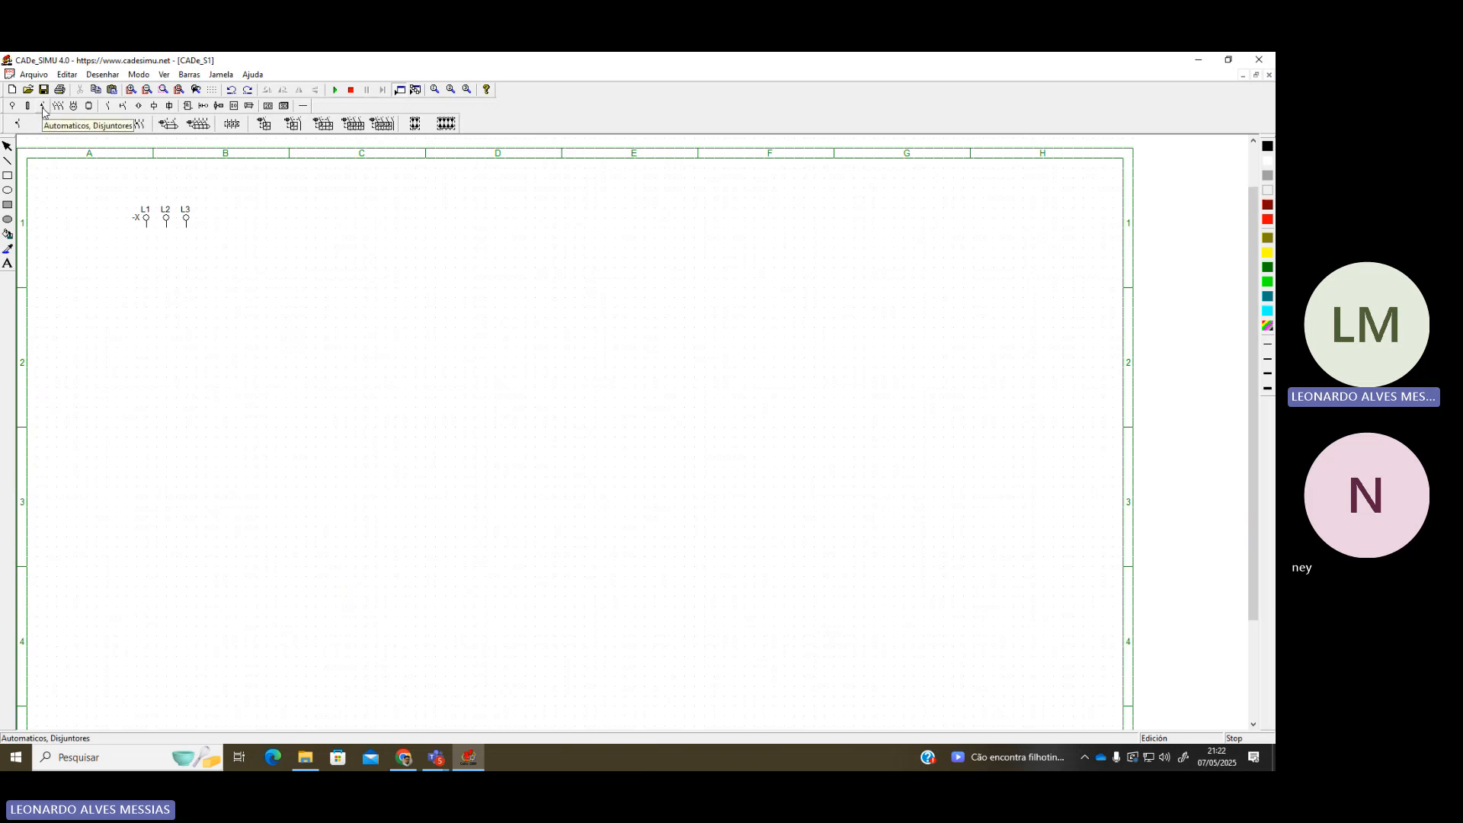
Place the three-pole thermomagnetic breaker -Q (1-3-5 to 2-4-6) below the -X terminals
click(358, 126)
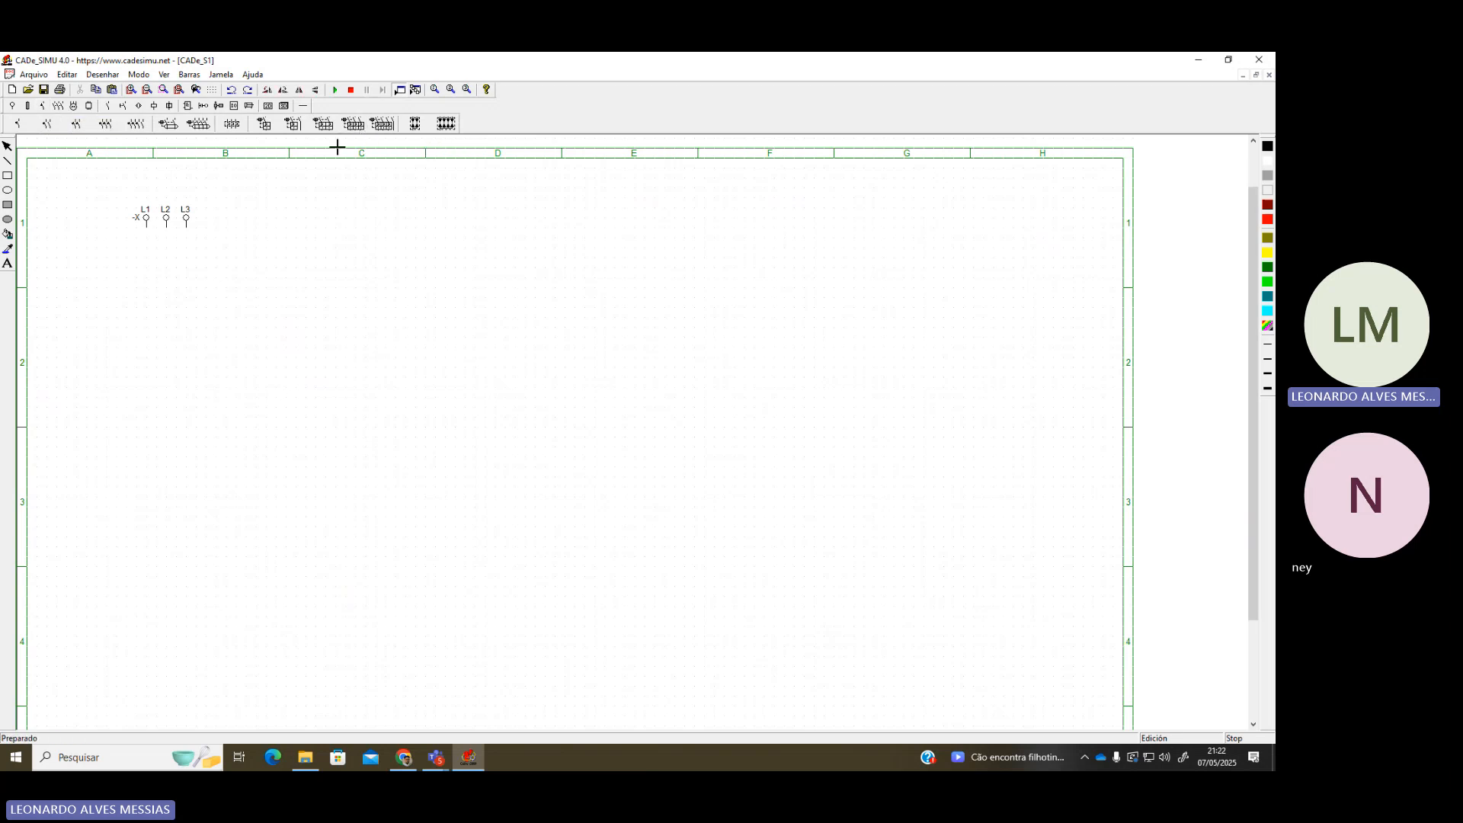
click(151, 261)
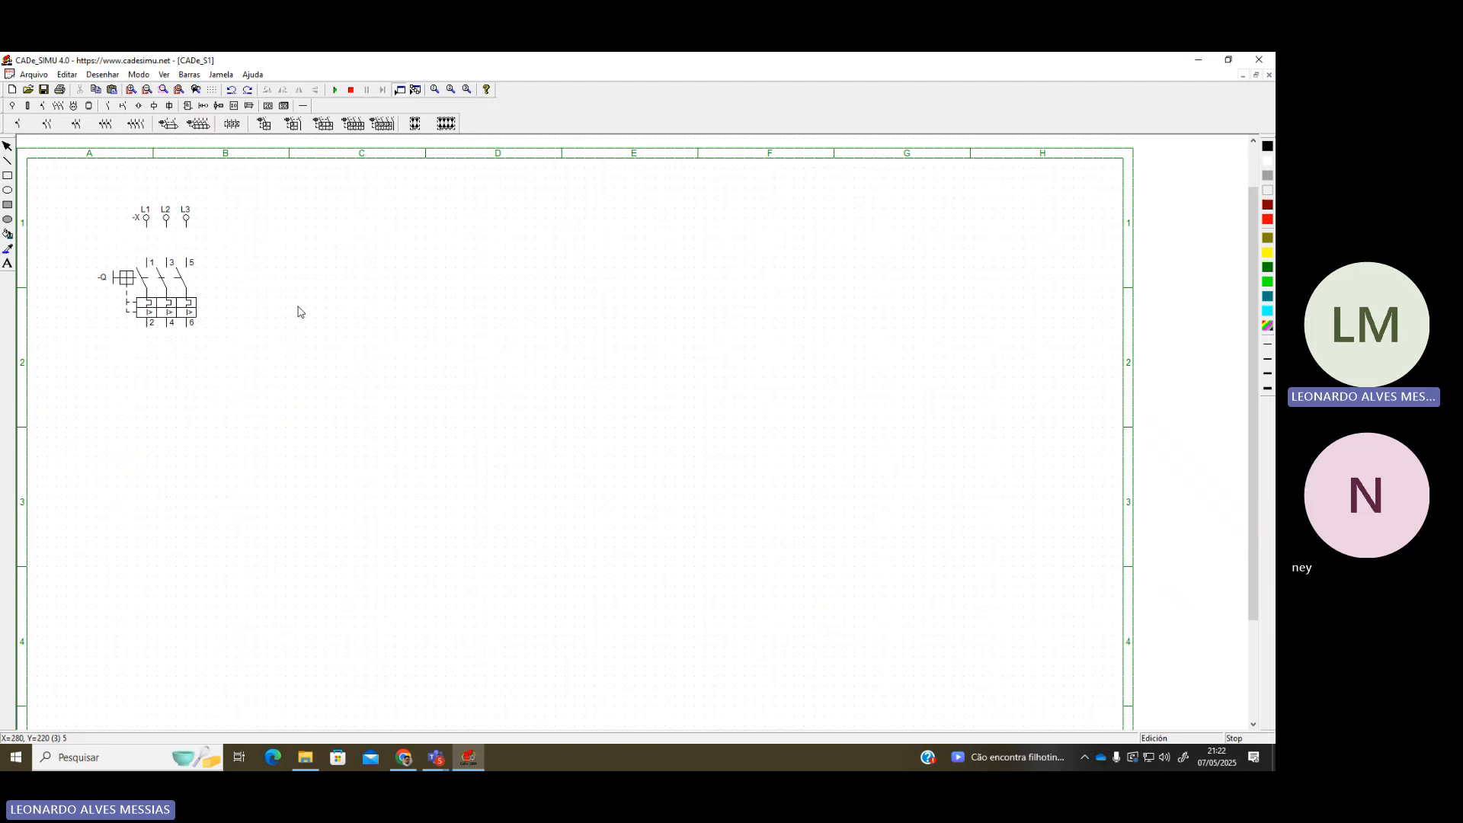
drag(74, 191, 261, 358)
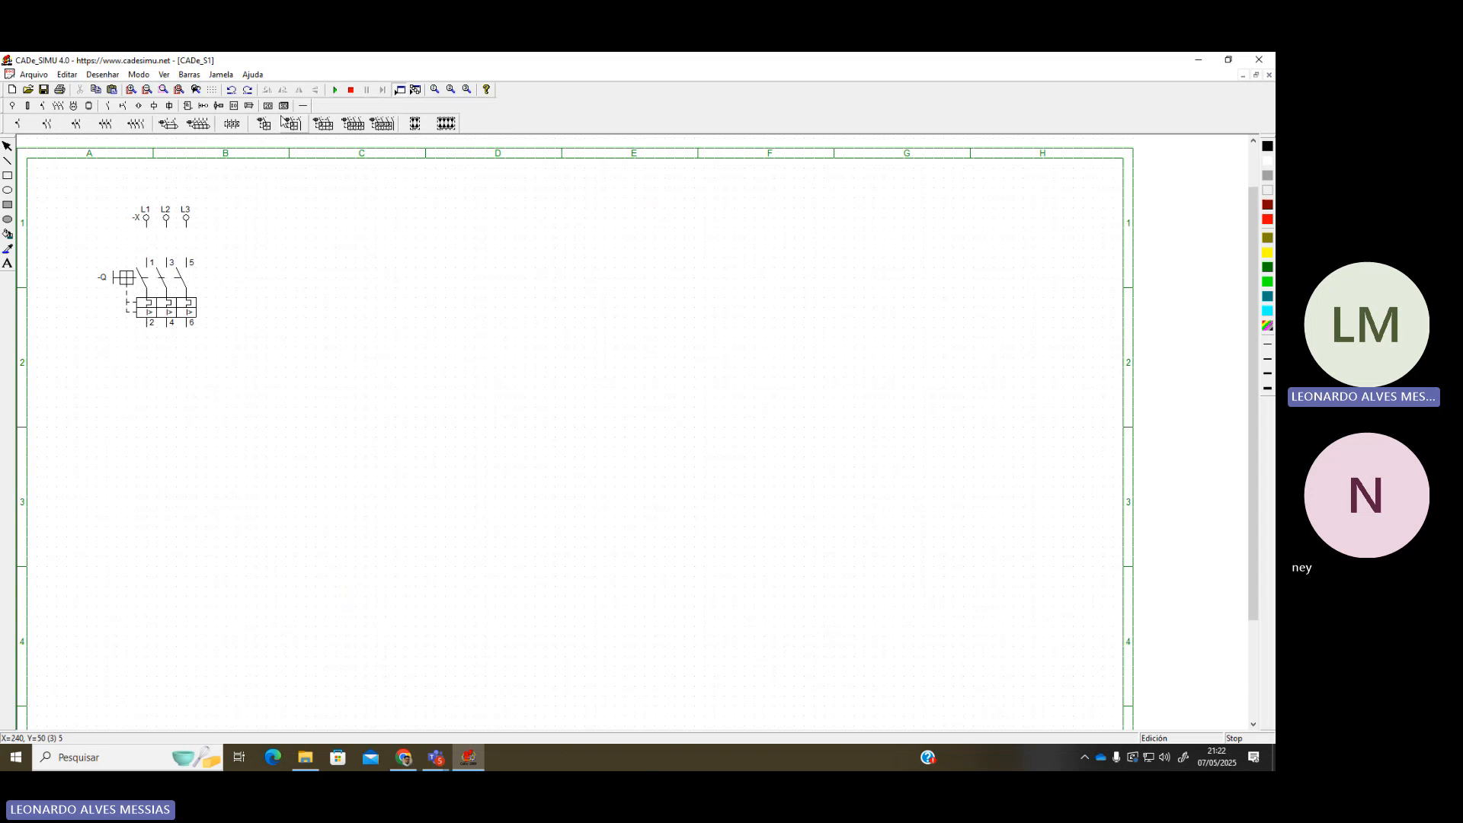
drag(76, 178, 302, 380)
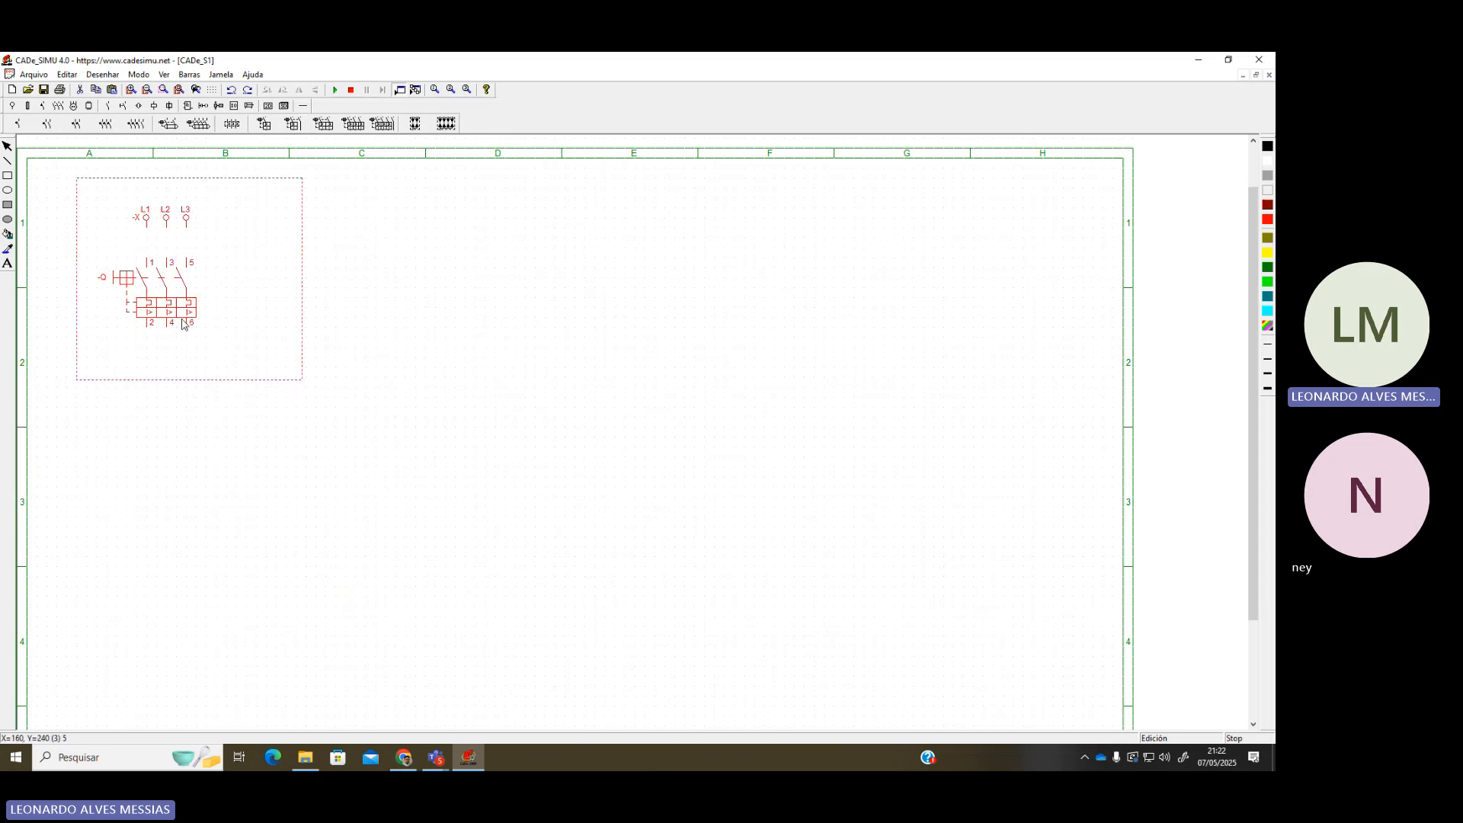
click(458, 370)
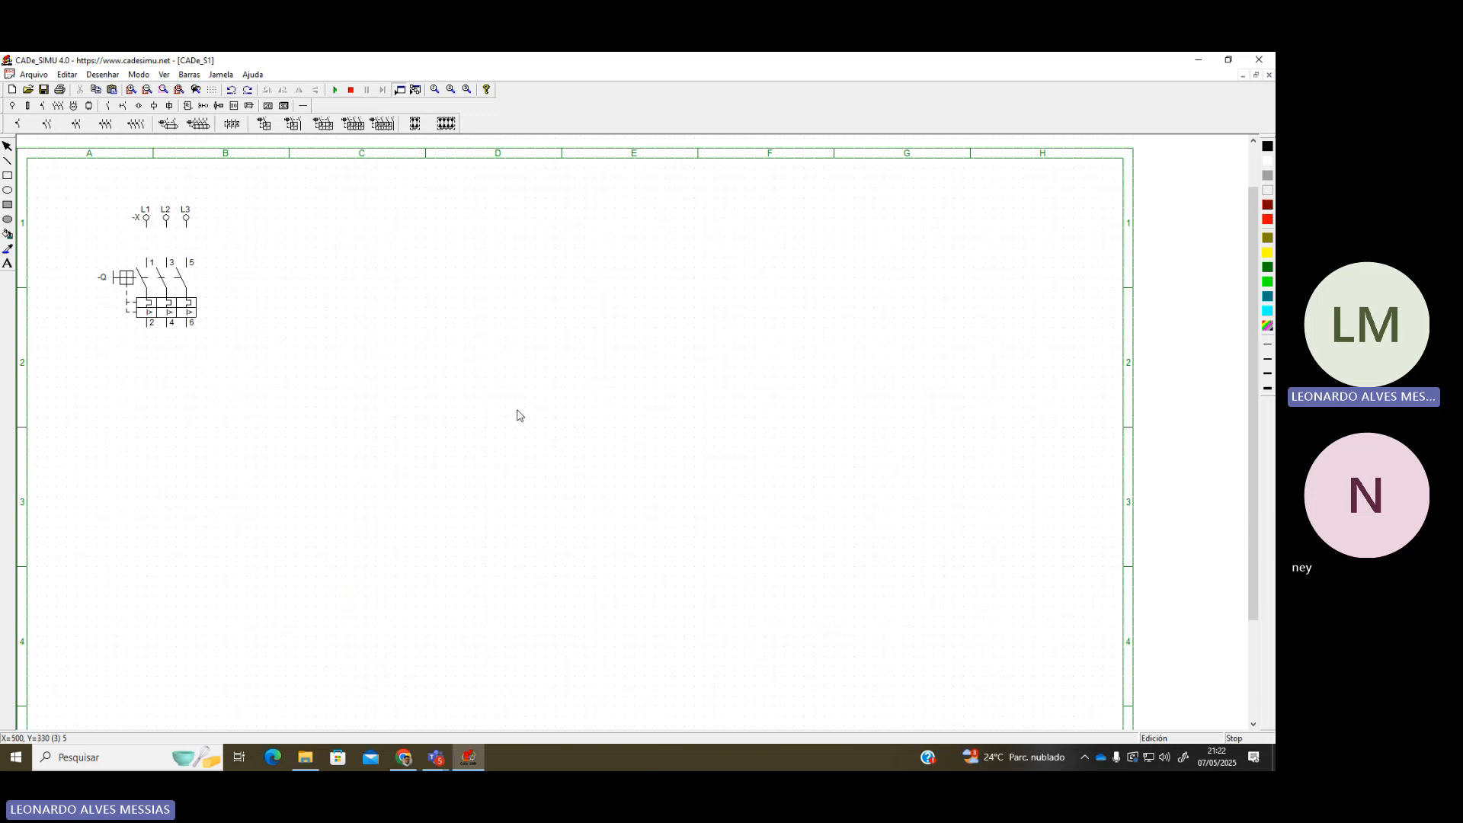
drag(57, 188, 329, 466)
click(380, 509)
Place a three-pole (III) thermomagnetic breaker picture -F on the sheet
click(268, 106)
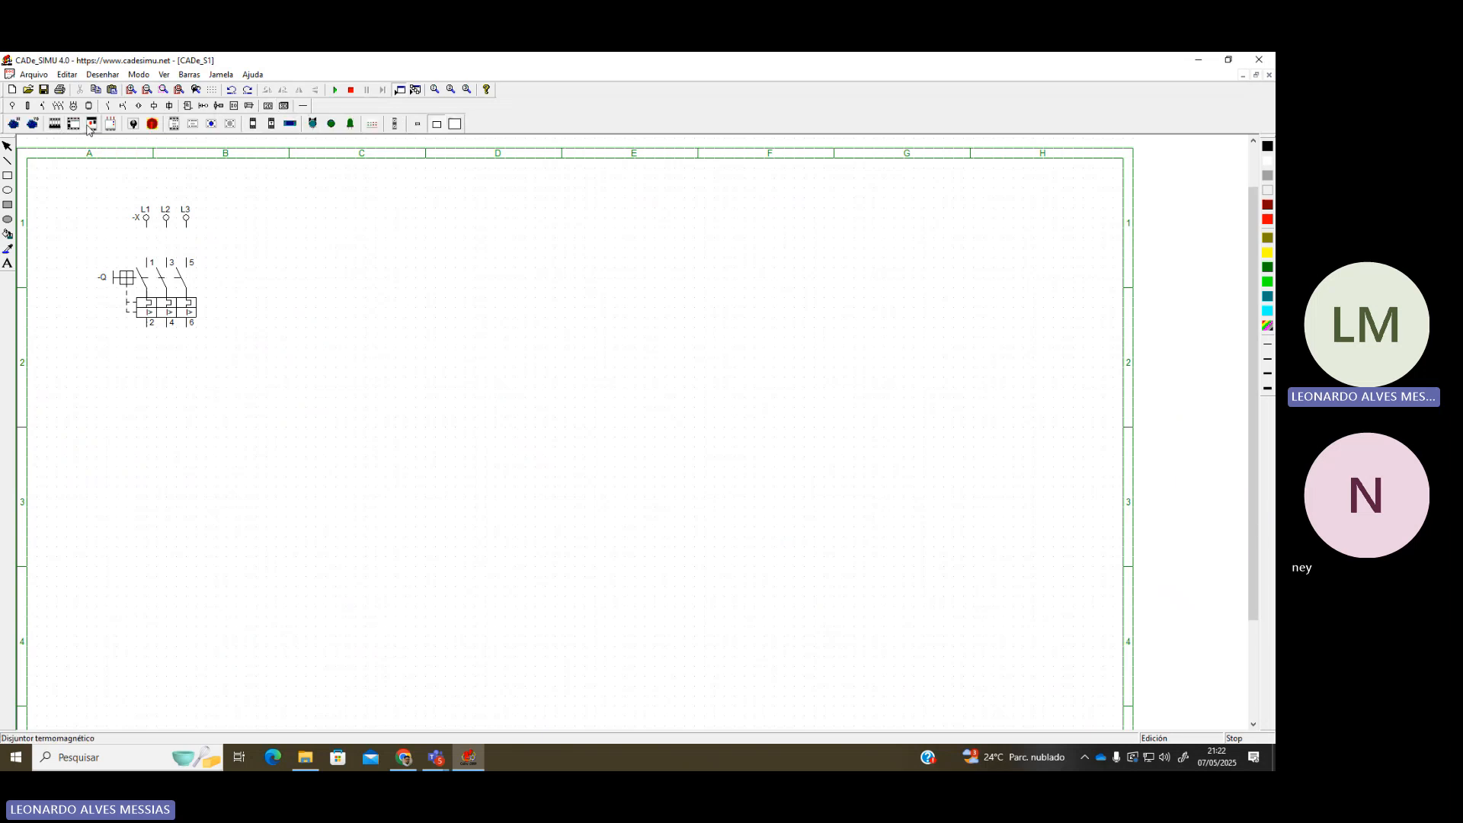
click(59, 127)
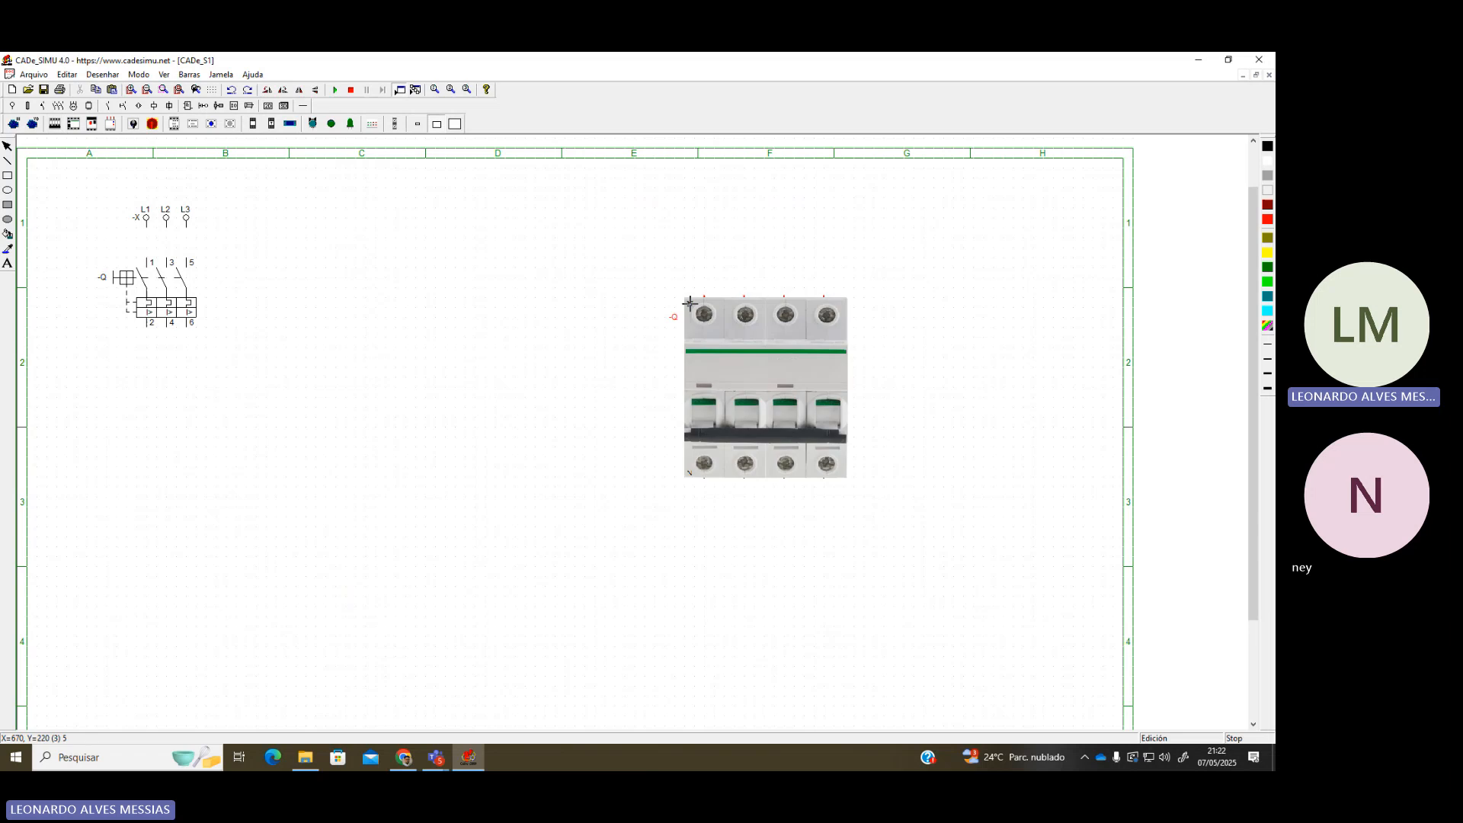
click(634, 277)
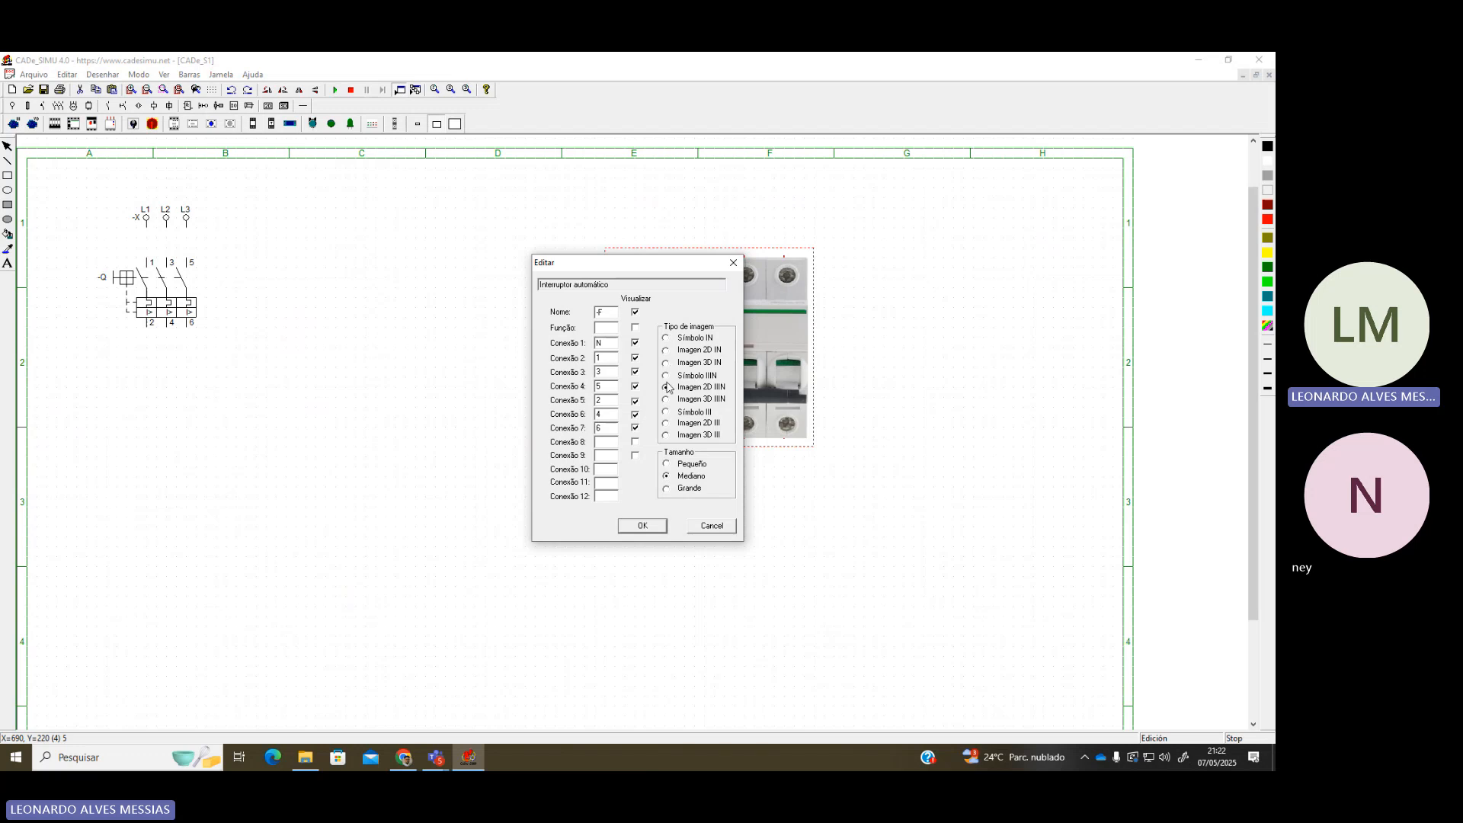
click(667, 435)
click(660, 527)
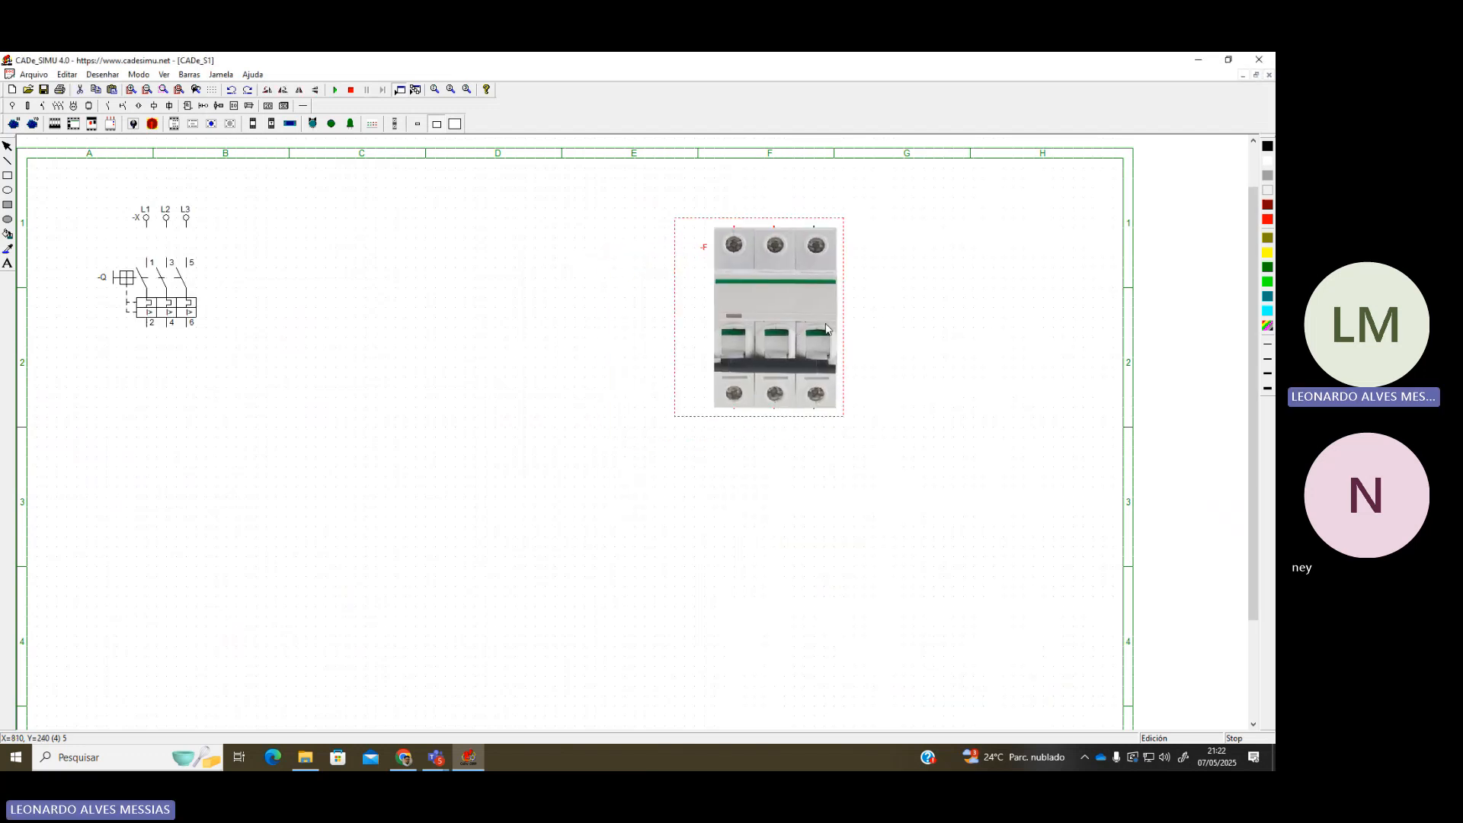
Resize breaker picture -F to Pequeño and nudge it slightly up and right
double_click(812, 328)
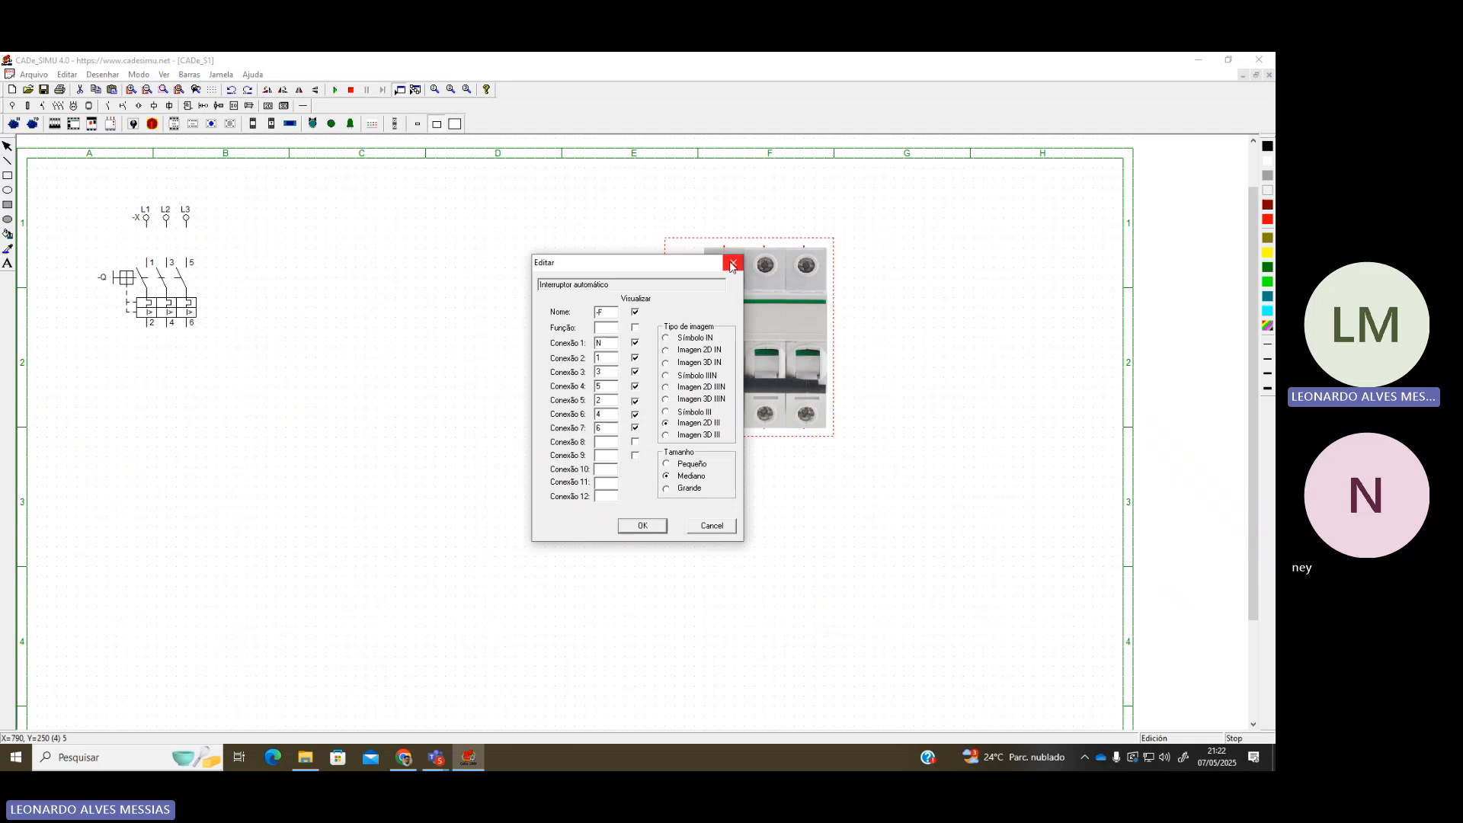
key(Return)
double_click(730, 338)
click(666, 464)
click(653, 530)
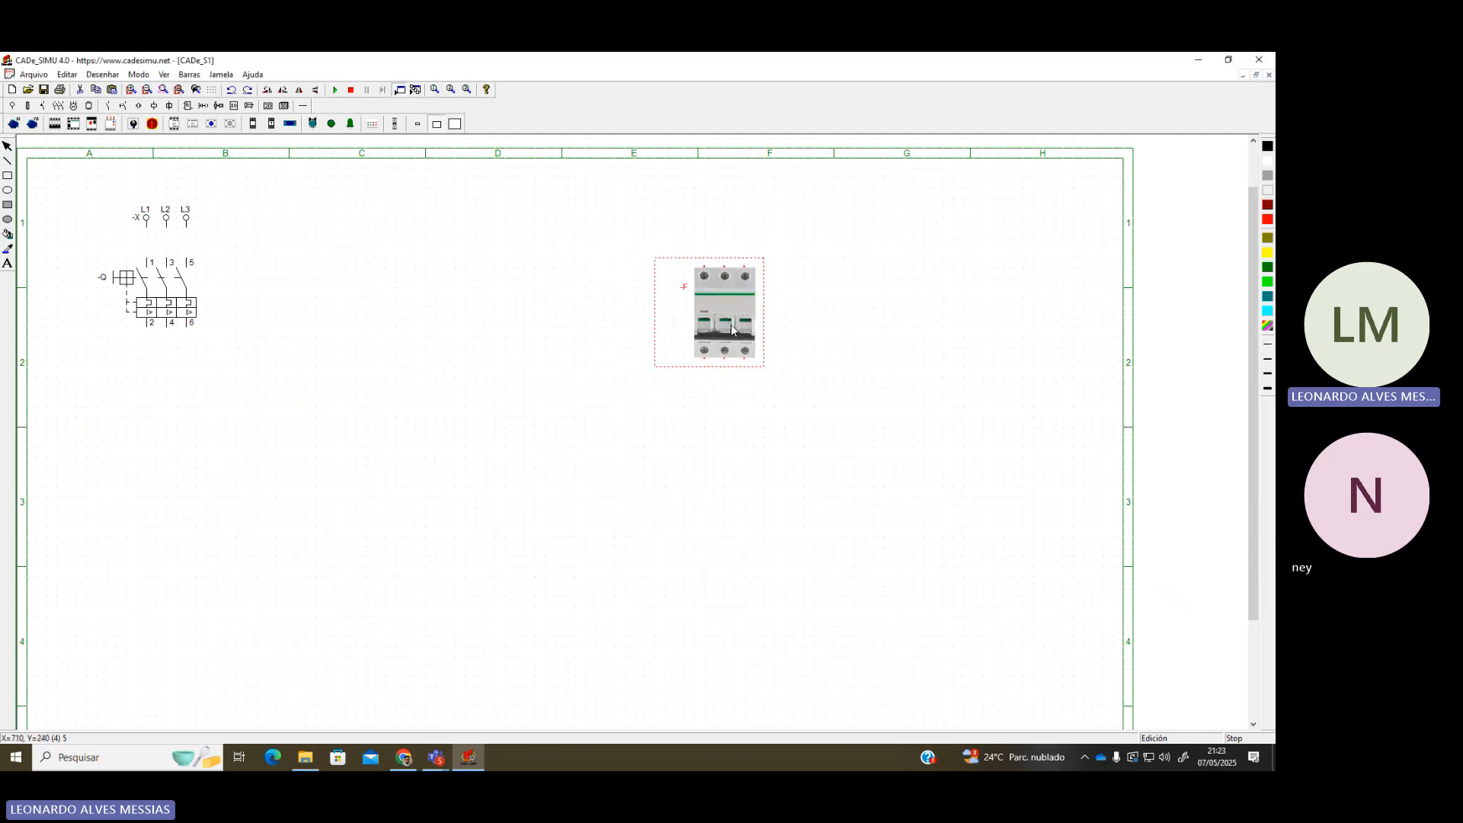
click(801, 324)
drag(733, 326, 743, 316)
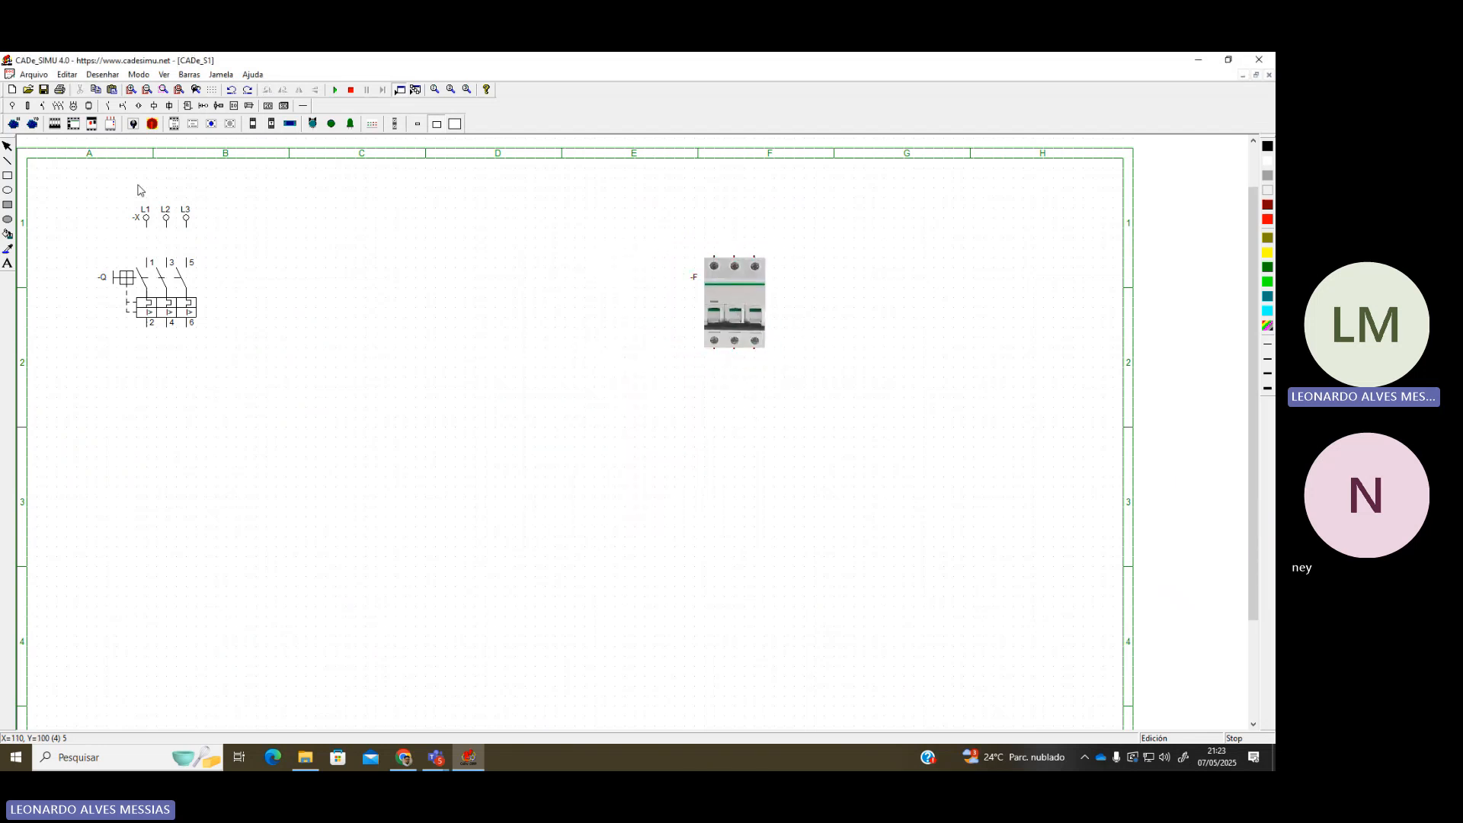
Copy the L1/L2/L3 terminals -X and paste the copy above breaker -F
click(169, 222)
key(ctrl+c)
key(ctrl+v)
drag(91, 142, 747, 221)
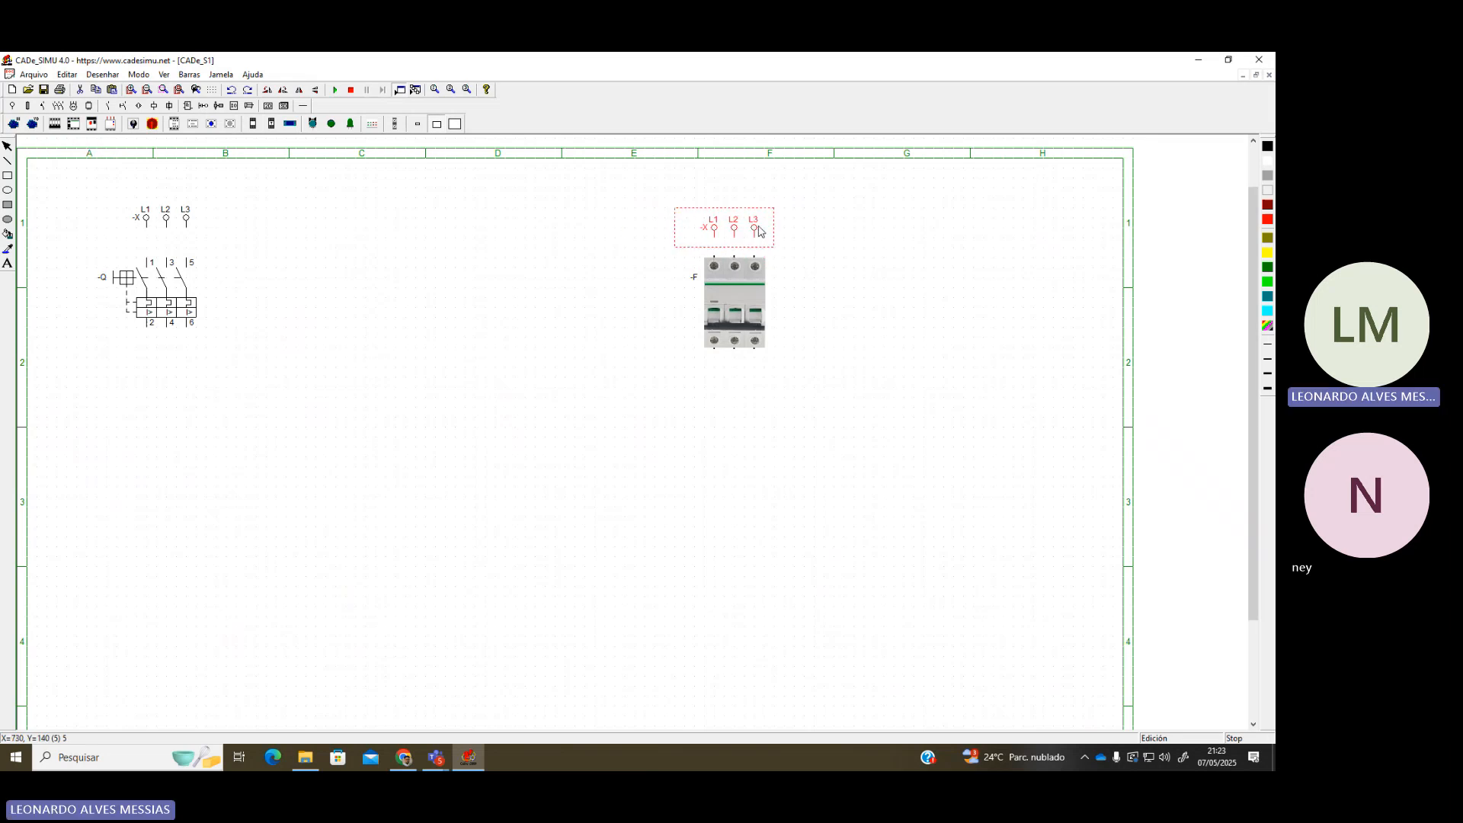
click(792, 261)
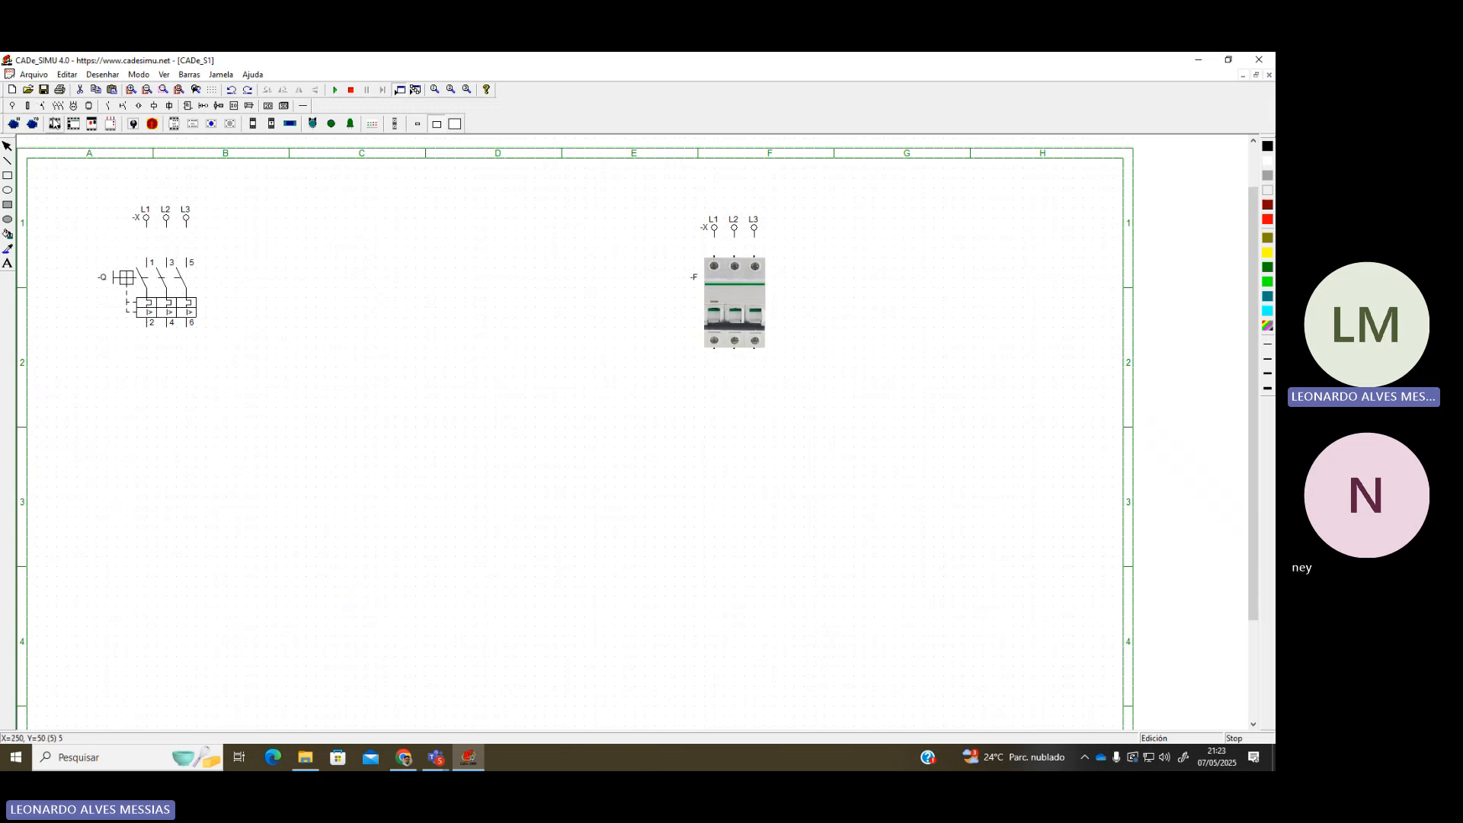
Place a Pequeño contactor picture -KM just beneath breaker -F
click(174, 123)
click(739, 384)
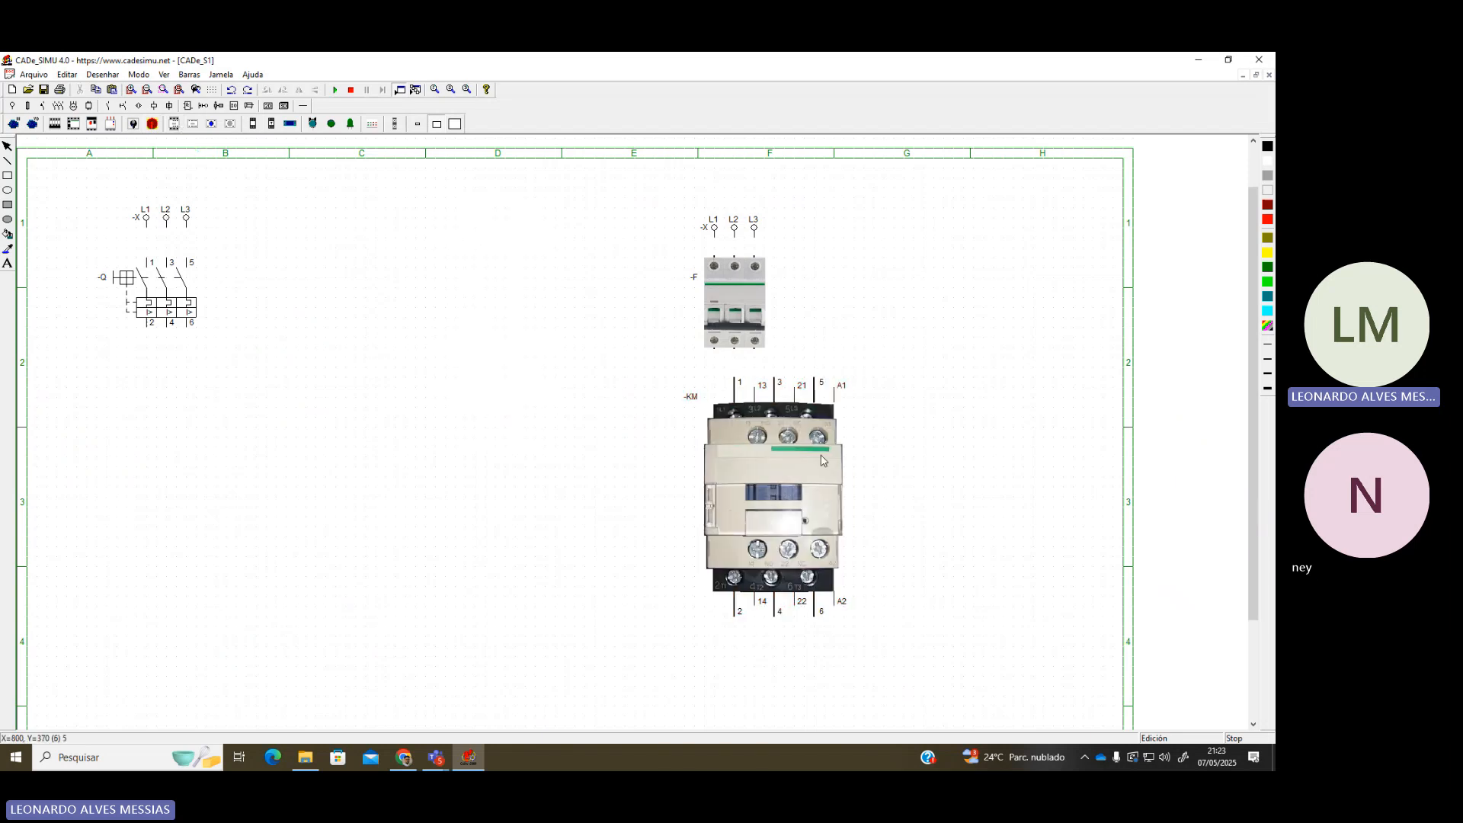
double_click(822, 459)
click(676, 462)
click(666, 526)
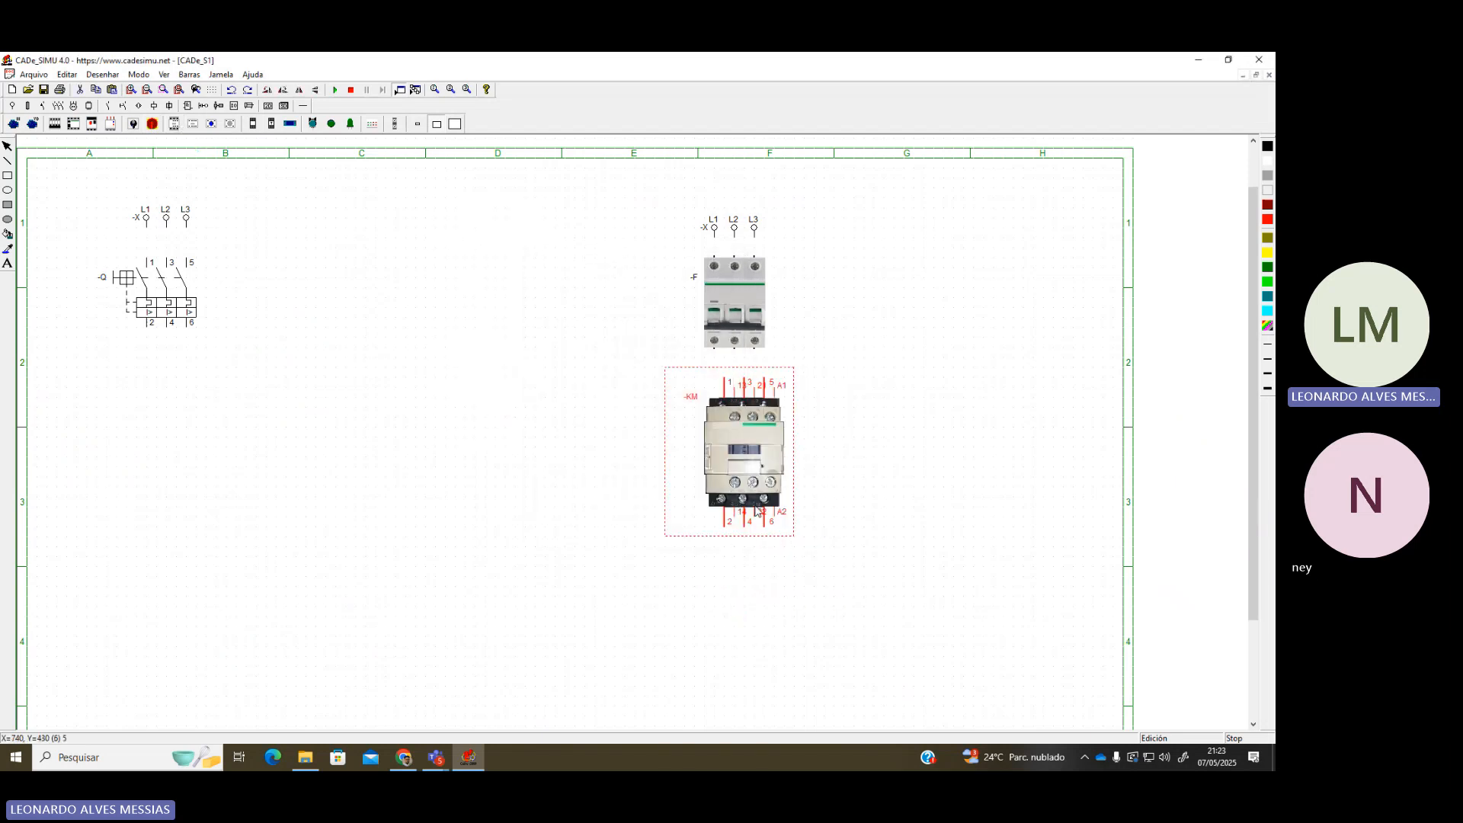
drag(756, 511, 742, 470)
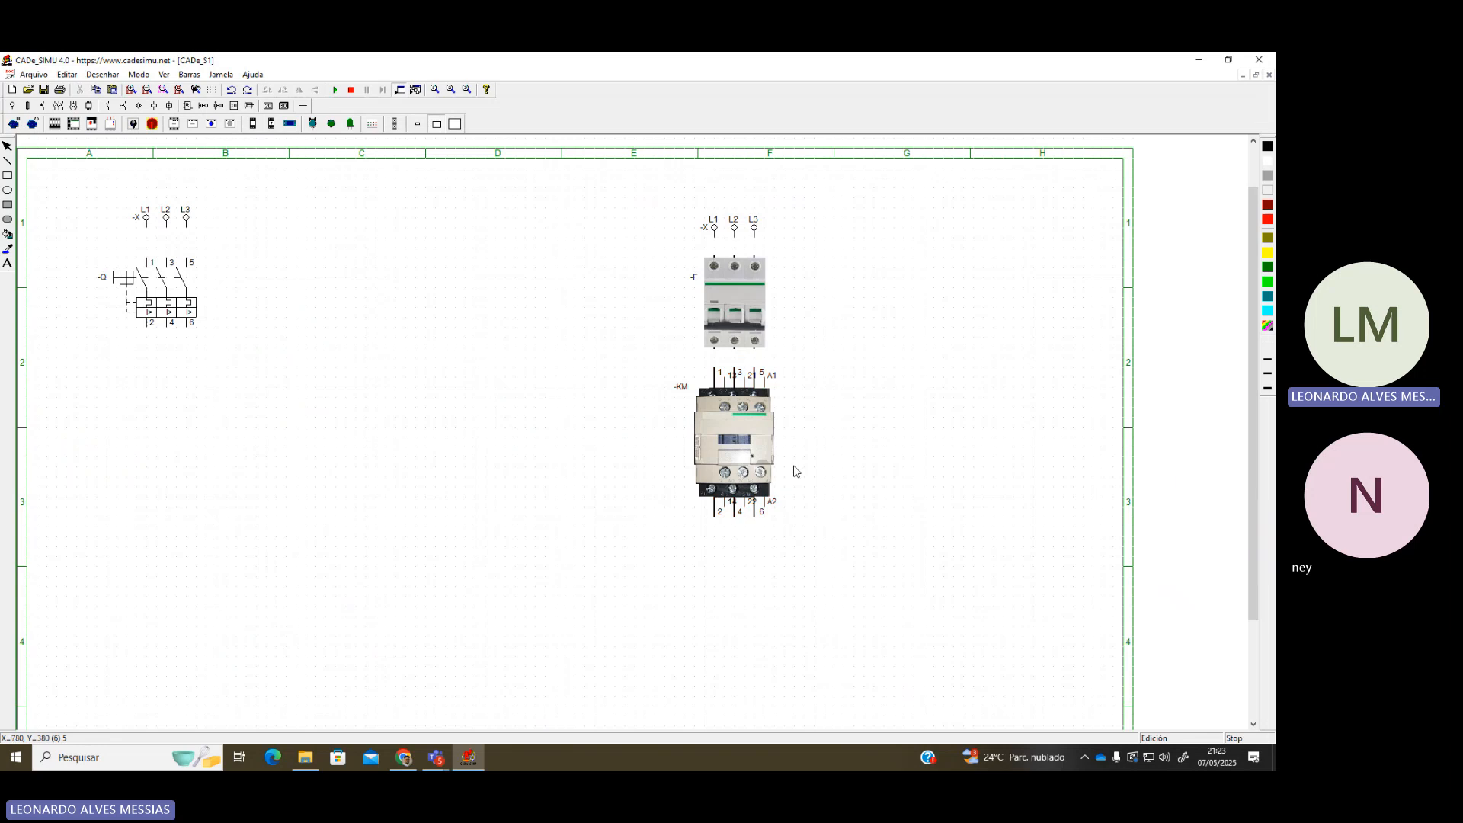
Move the -X, -F and -KM picture group left into column C
scroll(790, 467, up, 2)
scroll(864, 542, up, 1)
drag(855, 724, 1044, 724)
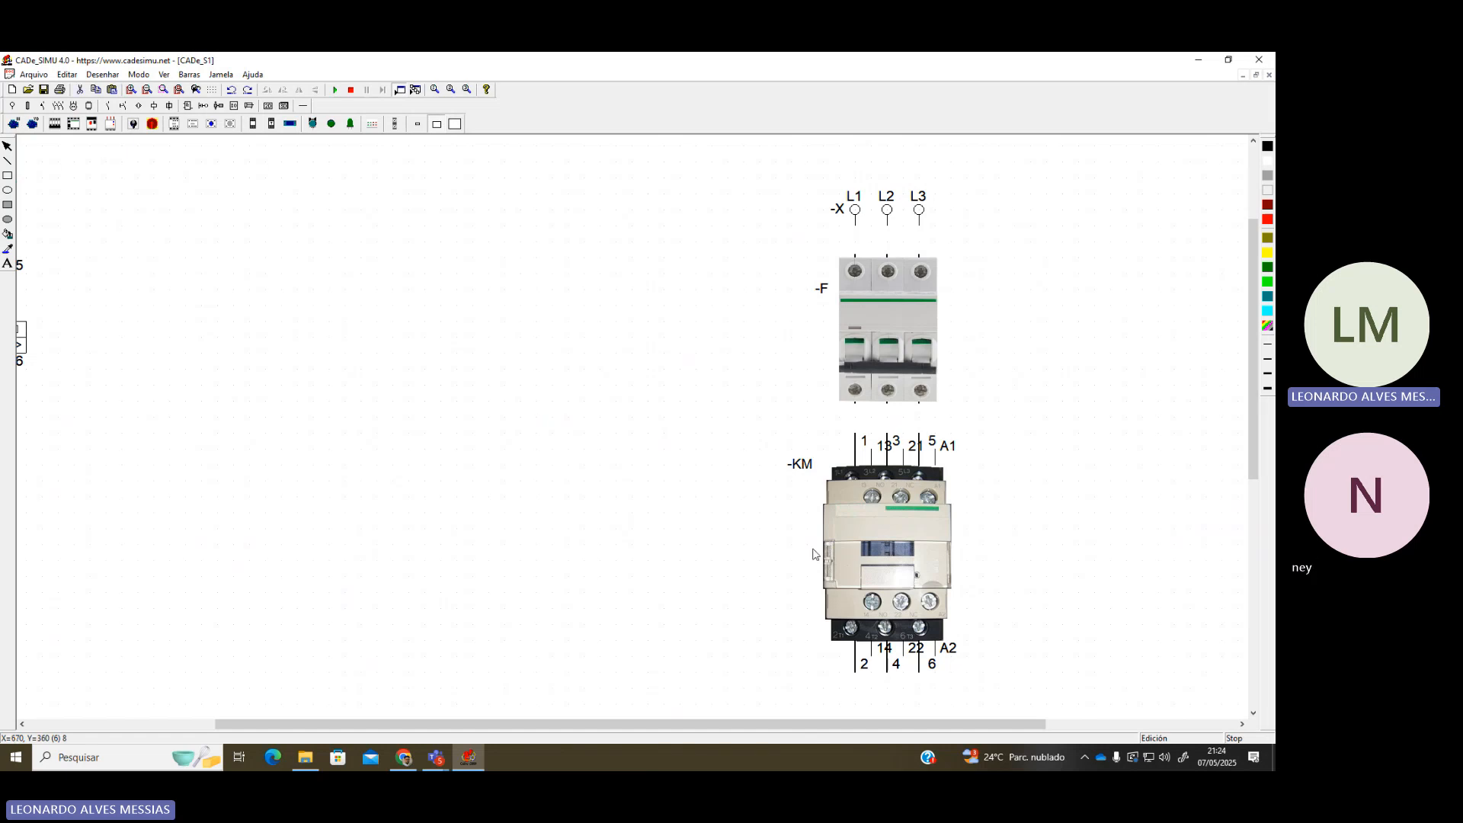
scroll(813, 554, down, 2)
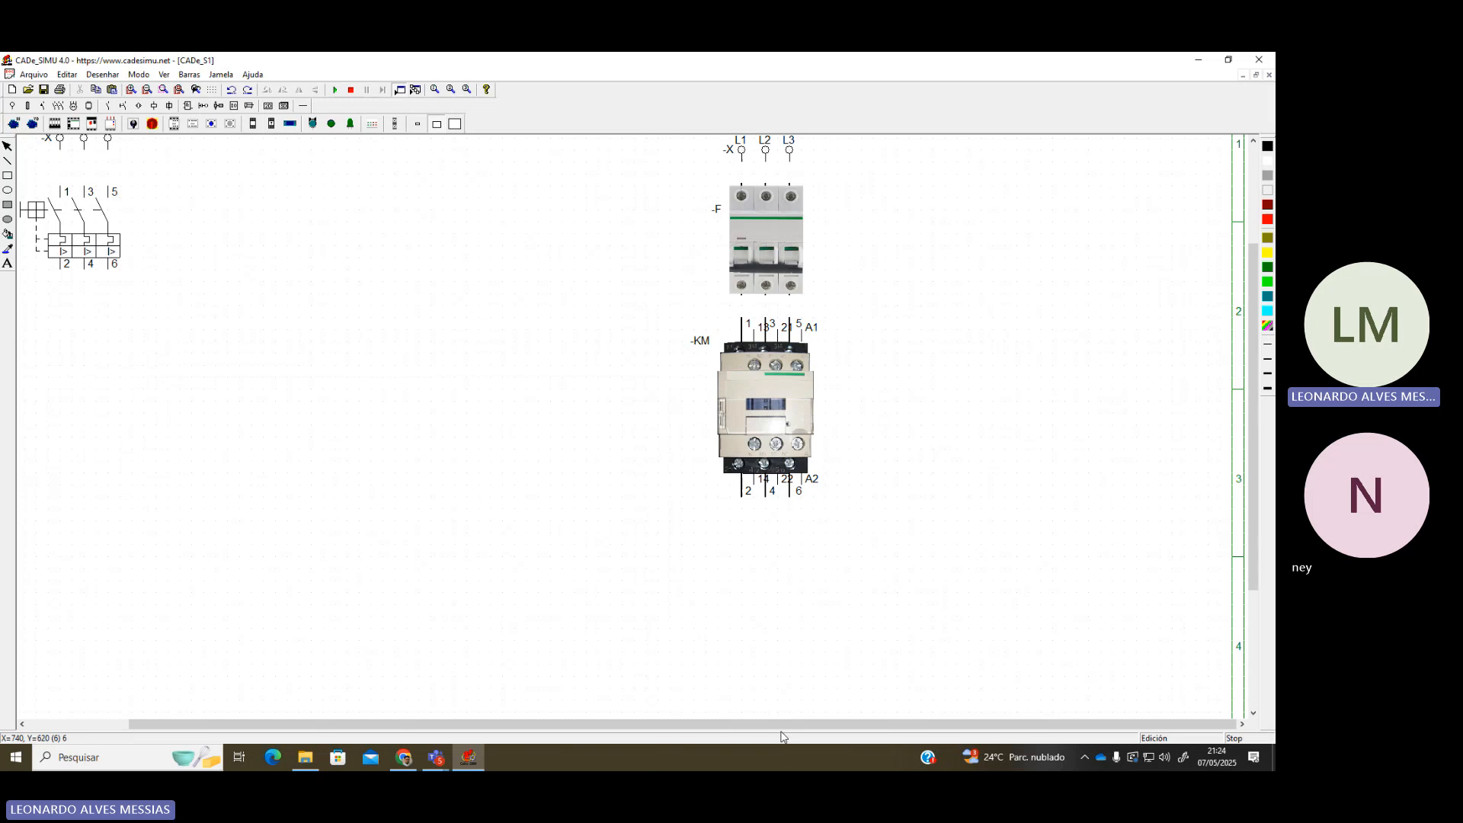
mouse_move(776, 726)
mouse_down()
mouse_move(633, 708)
mouse_move(624, 689)
mouse_up()
scroll(600, 600, up, 3)
mouse_move(687, 266)
mouse_down()
mouse_move(1069, 769)
mouse_move(962, 657)
mouse_move(992, 714)
mouse_up()
click(928, 647)
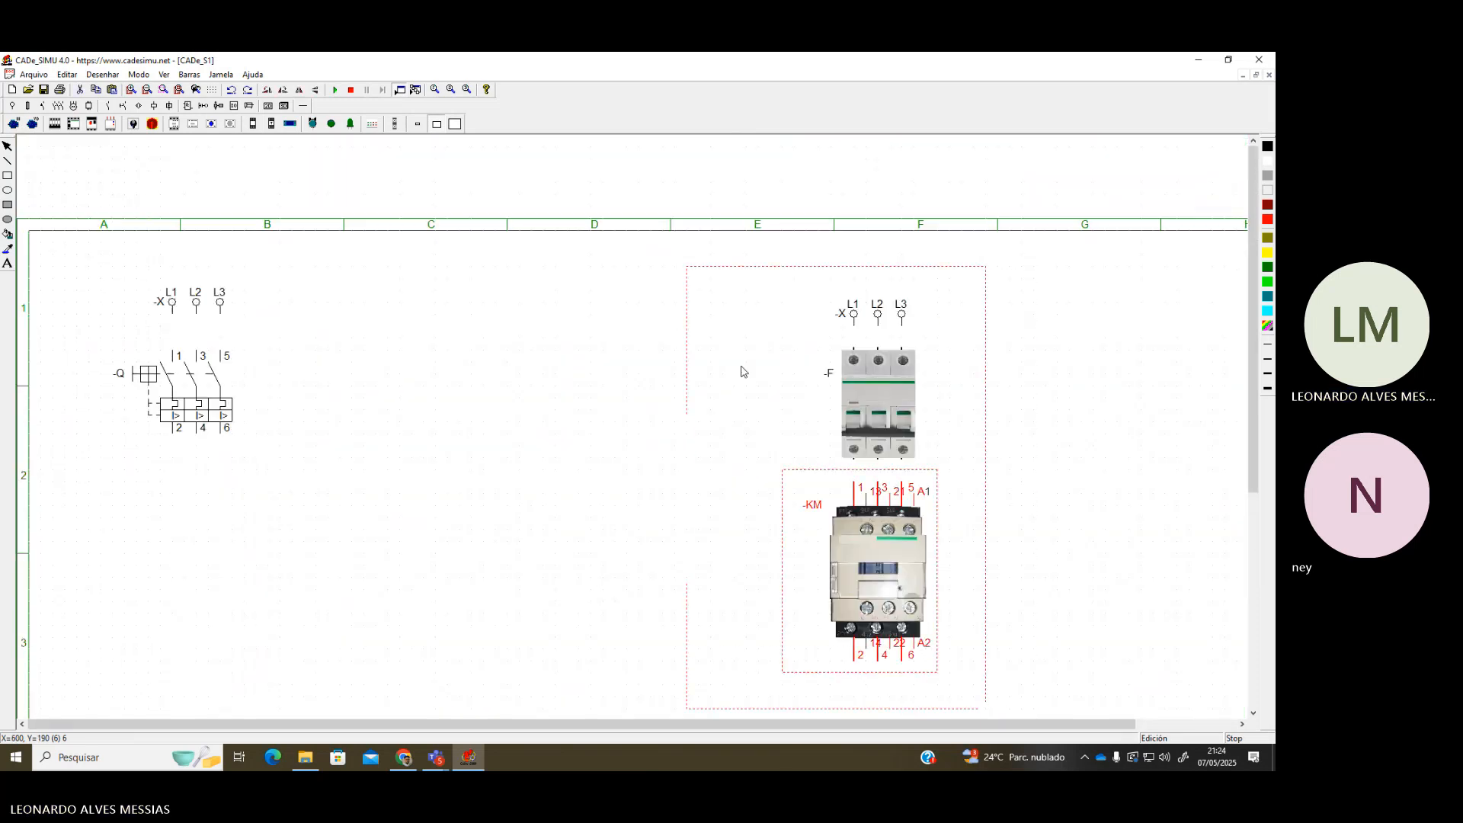
drag(650, 266, 979, 673)
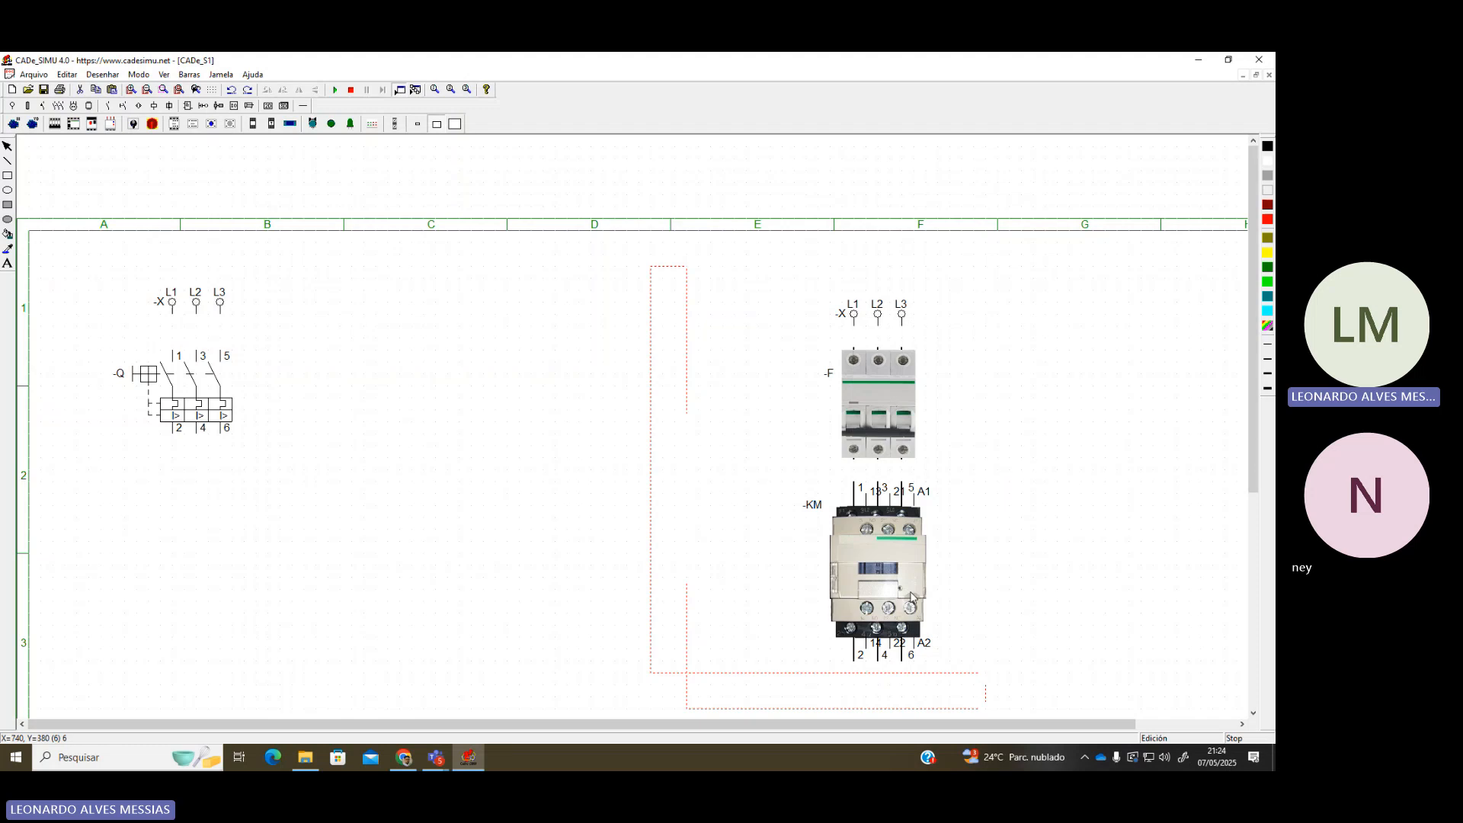
drag(746, 266, 986, 686)
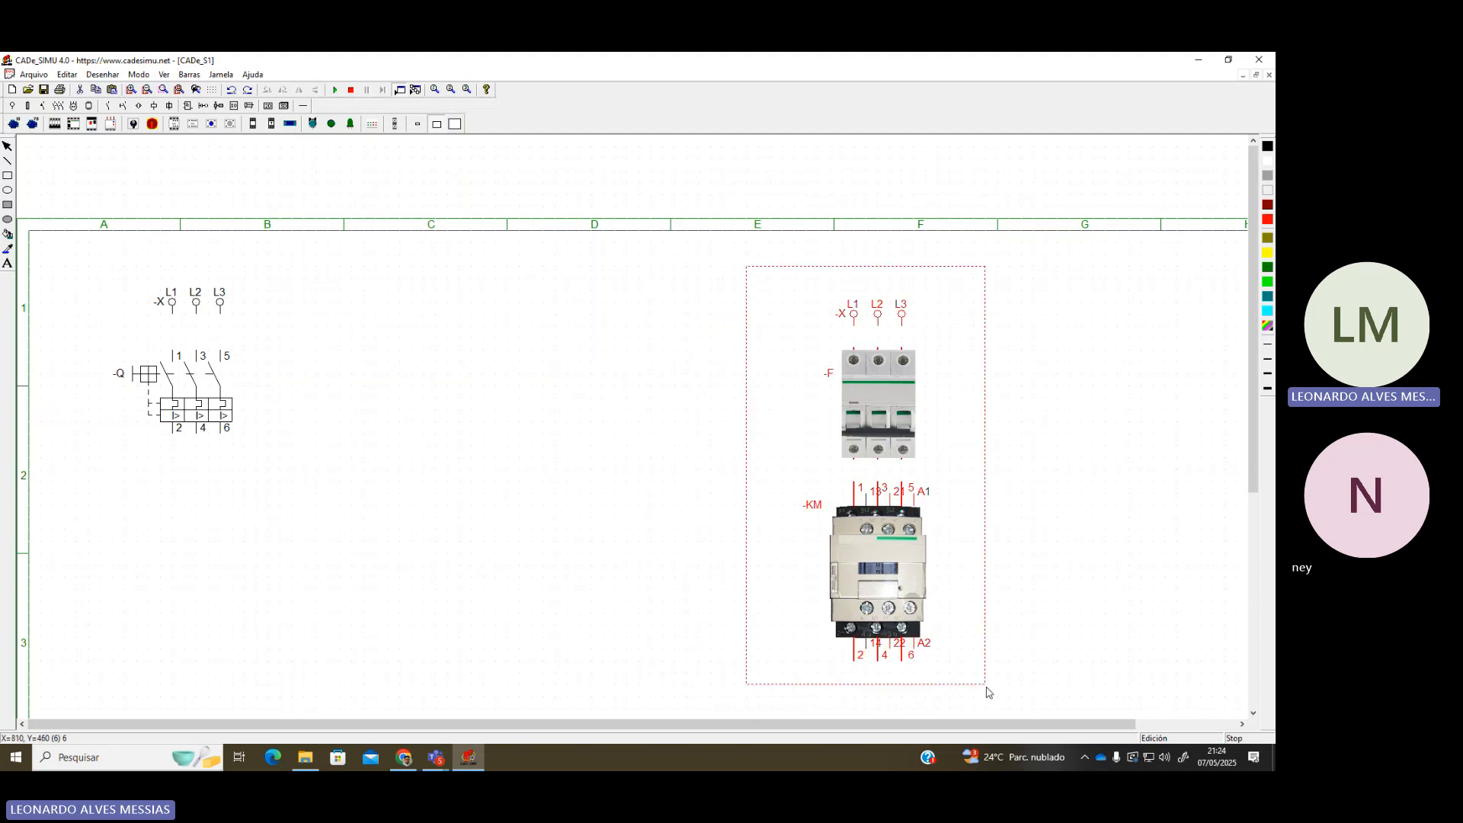
drag(759, 278, 458, 553)
click(682, 497)
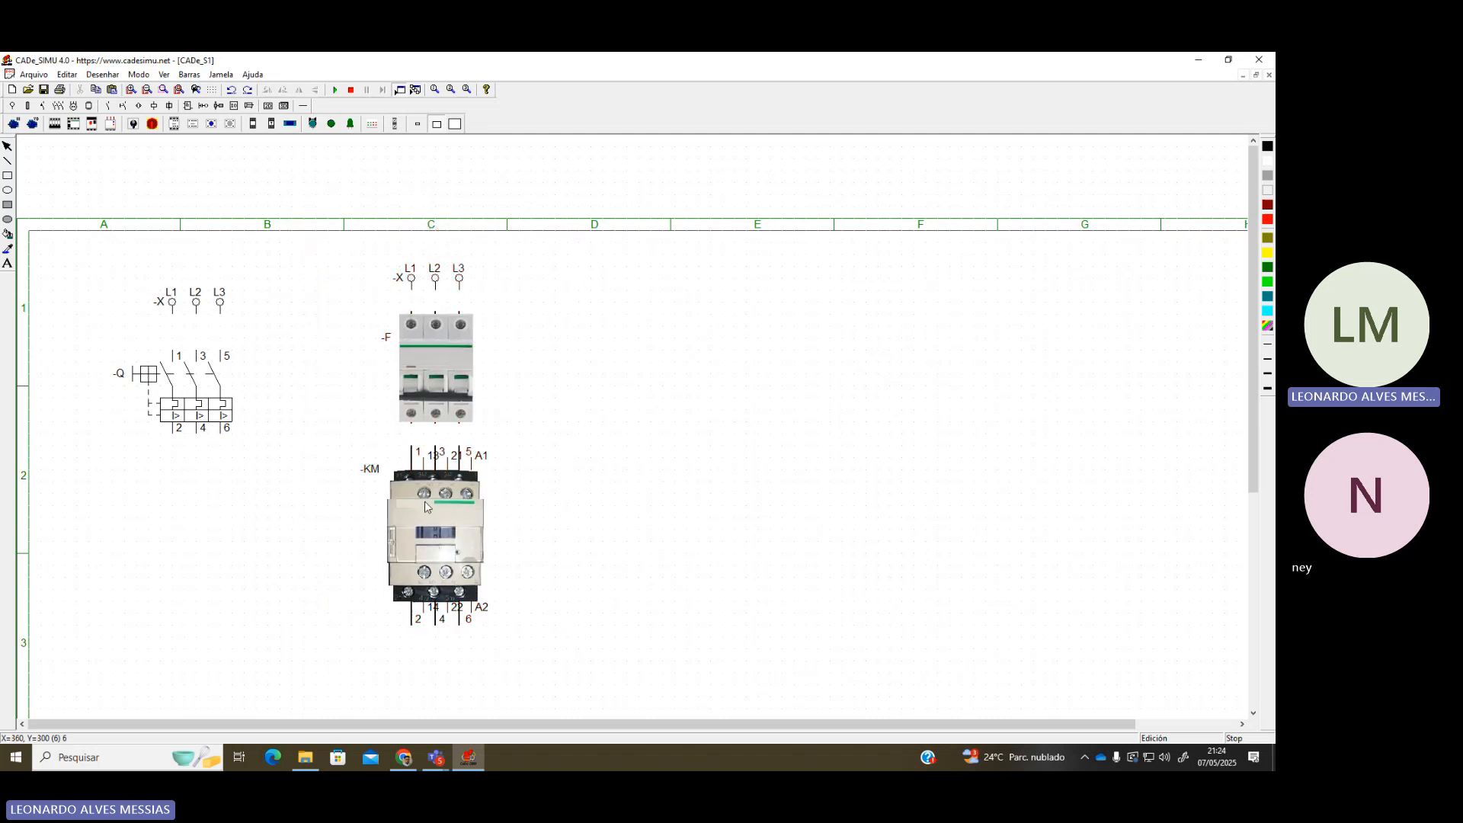
Shift the -X terminals and -Q breaker symbols up slightly
drag(89, 267, 268, 486)
drag(221, 413, 221, 377)
click(581, 397)
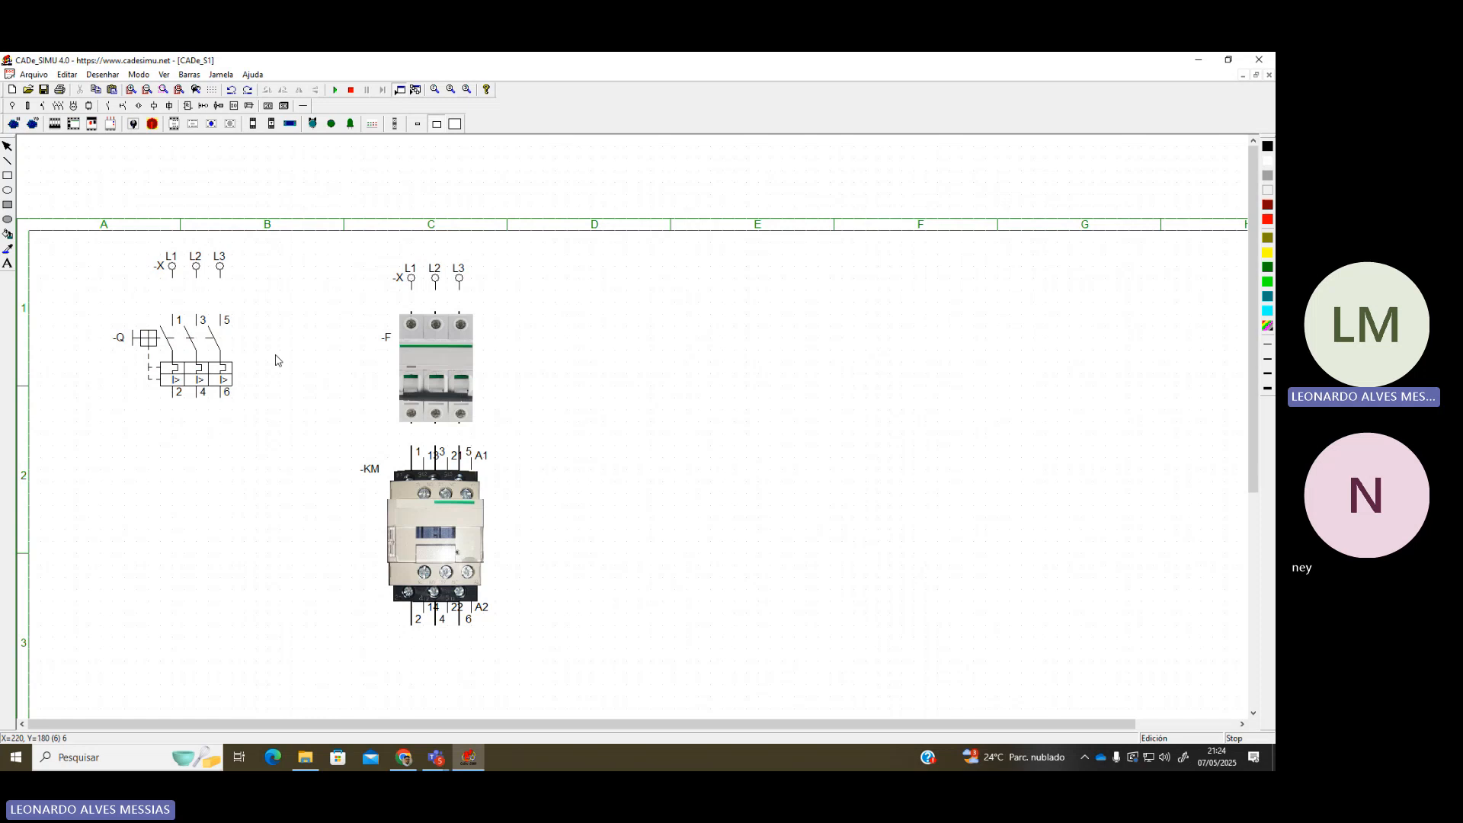
scroll(221, 442, down, 1)
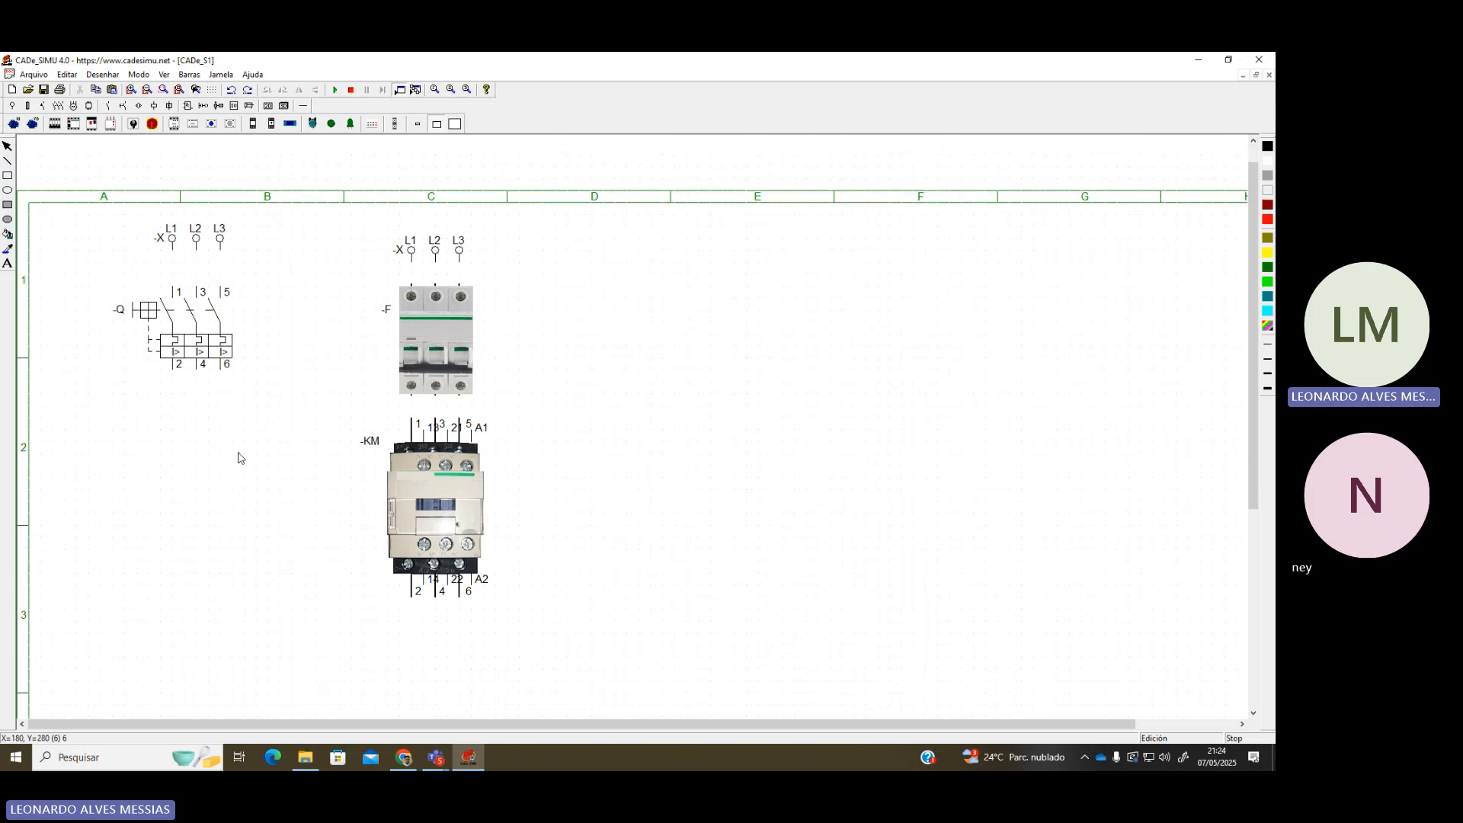
Place the three-pole -KM contactor contact (1-3-5 to 2-4-6) left of the contactor picture
click(74, 124)
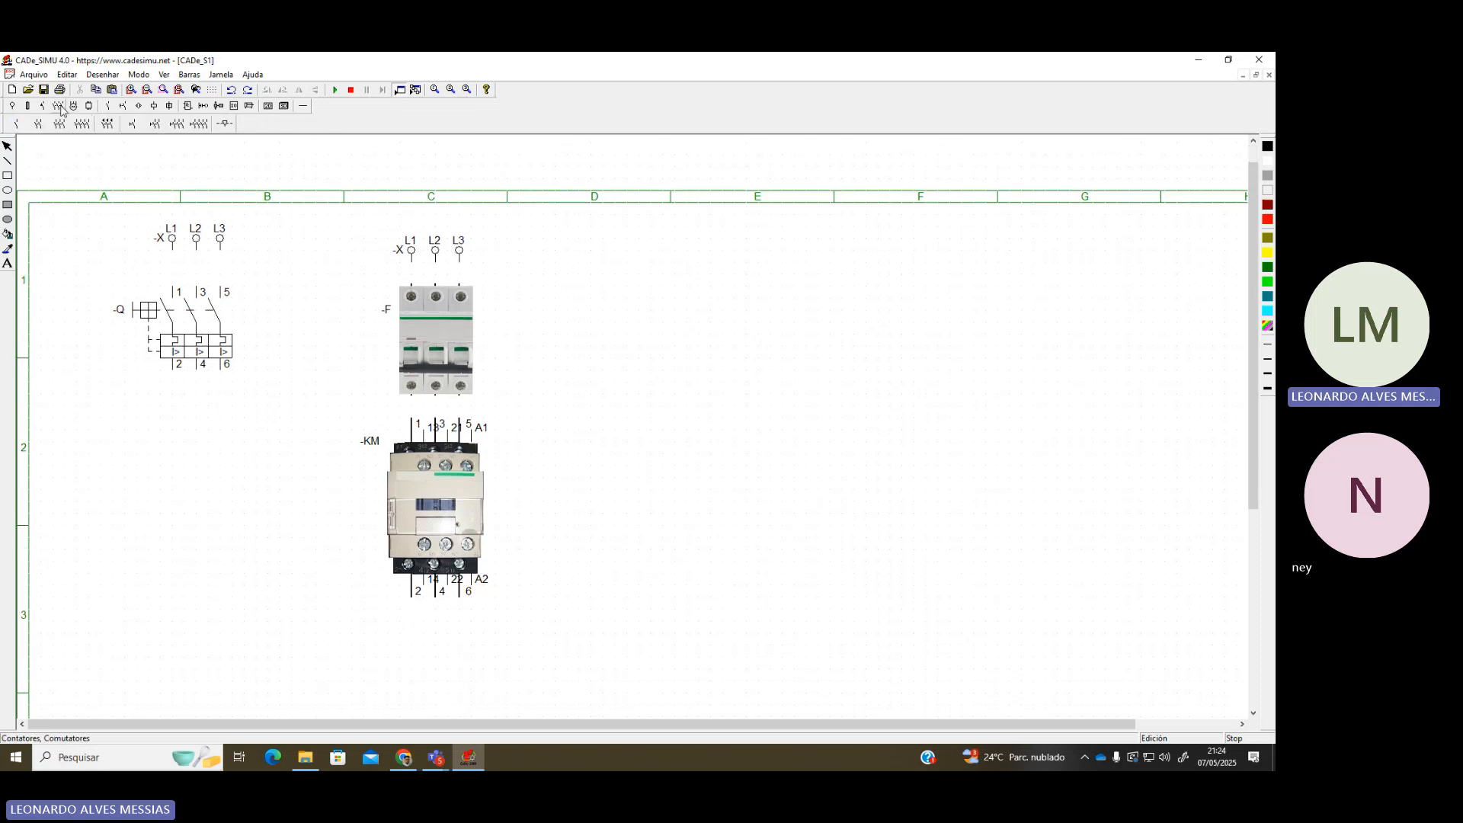
click(61, 109)
click(59, 124)
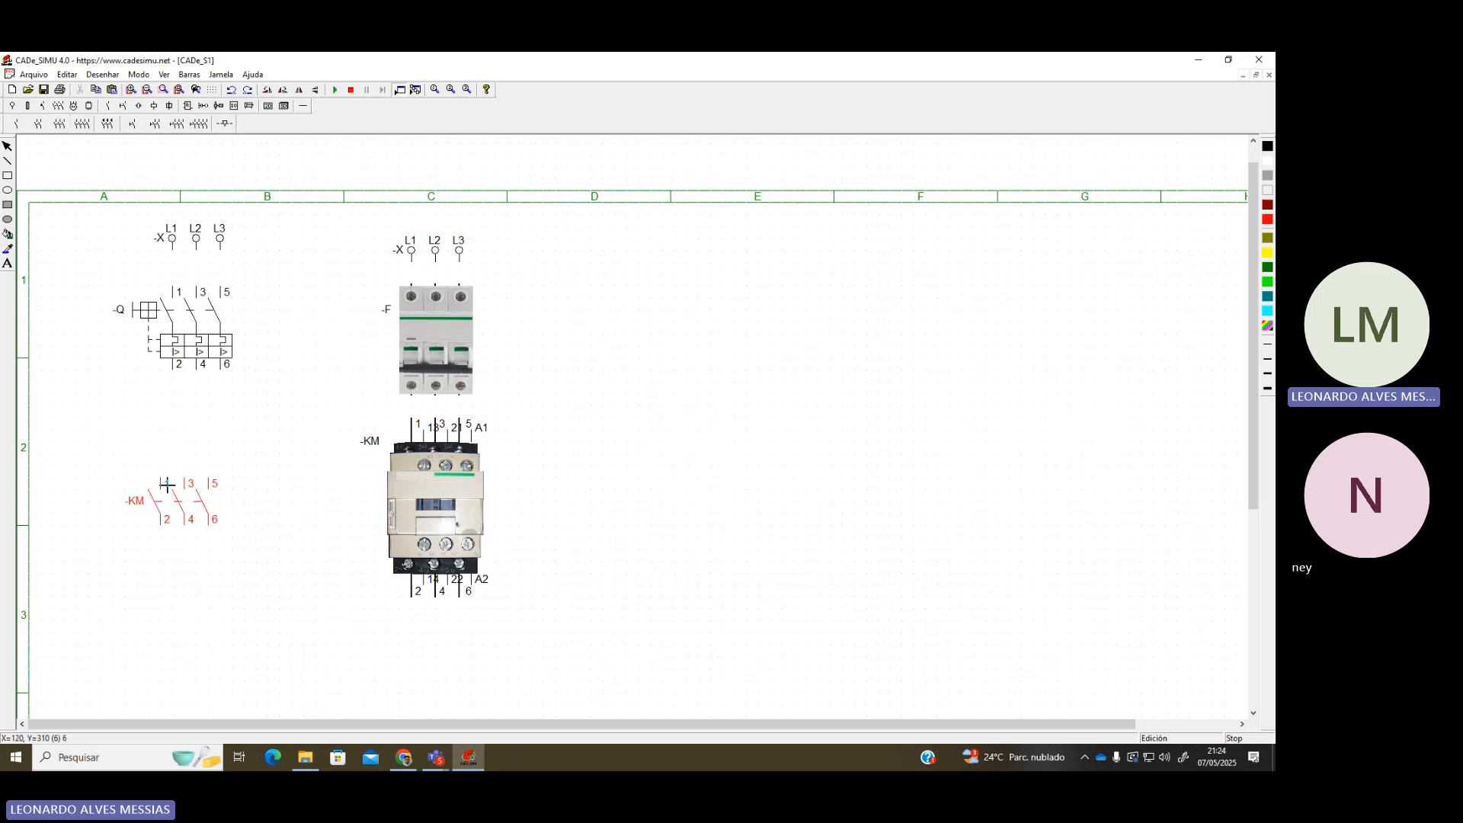
click(156, 484)
scroll(457, 488, down, 1)
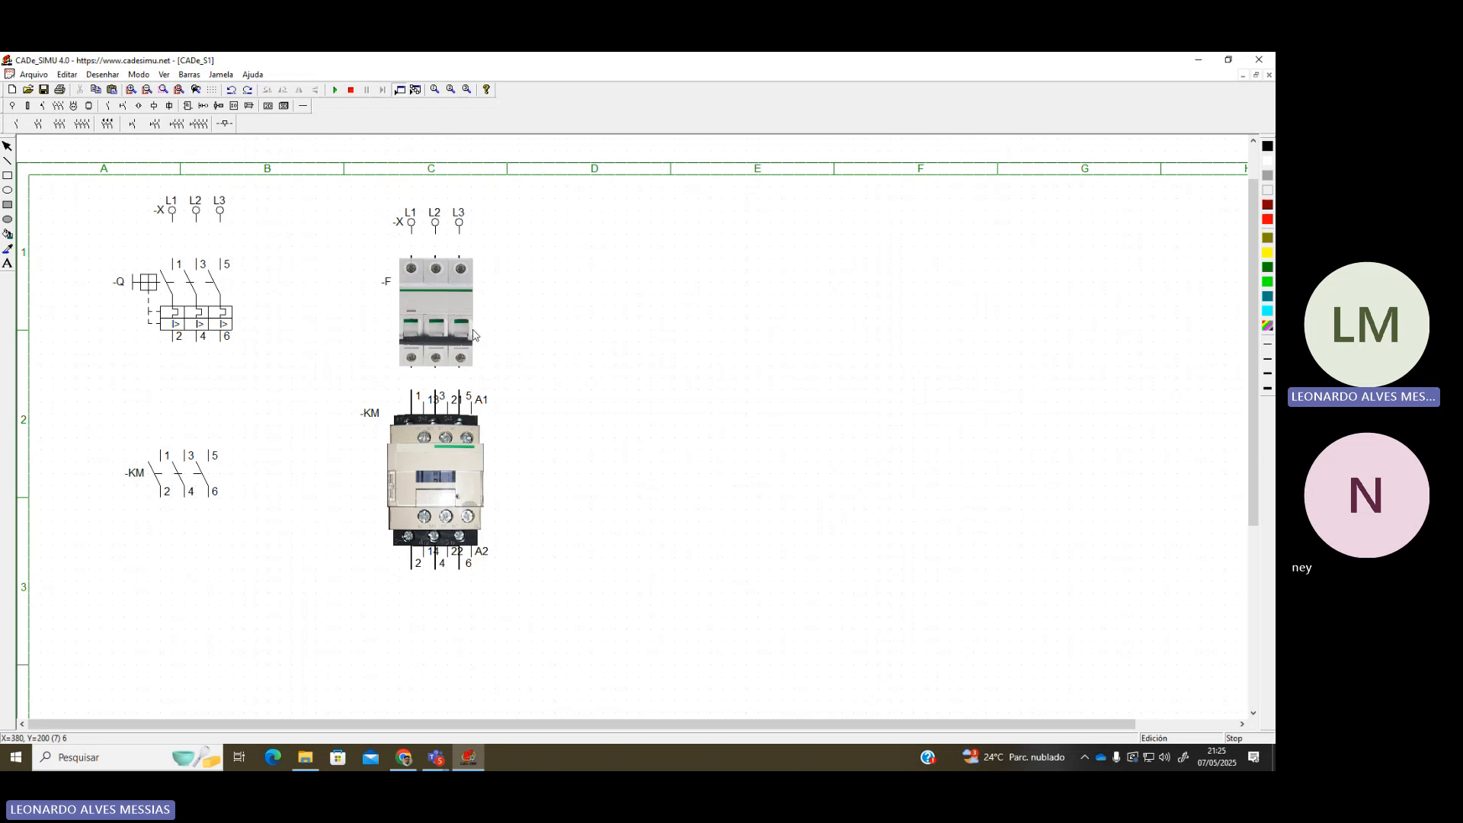
scroll(594, 583, down, 1)
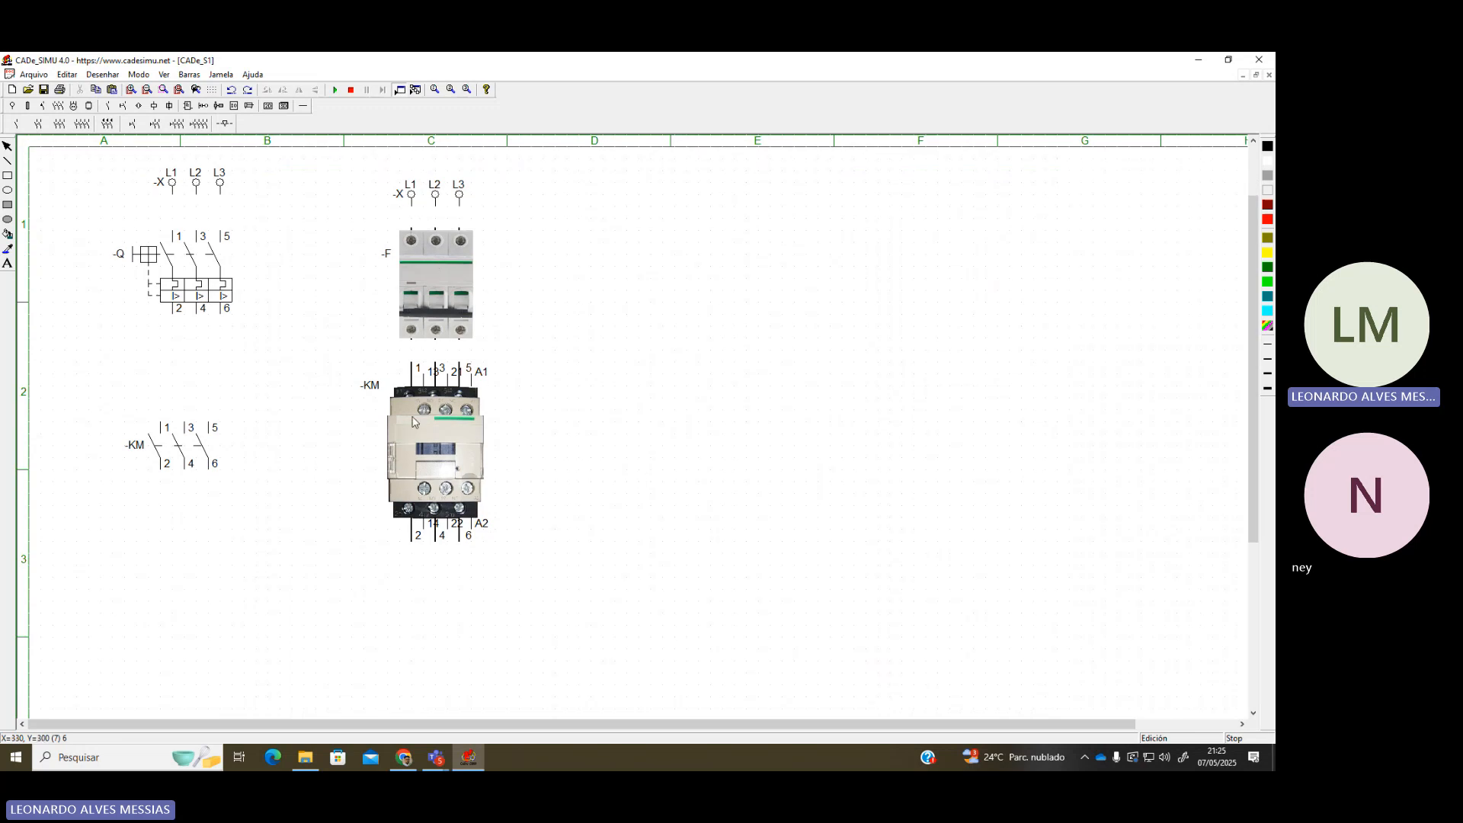
Browse the symbol palettes looking for the thermal relay symbol
click(89, 107)
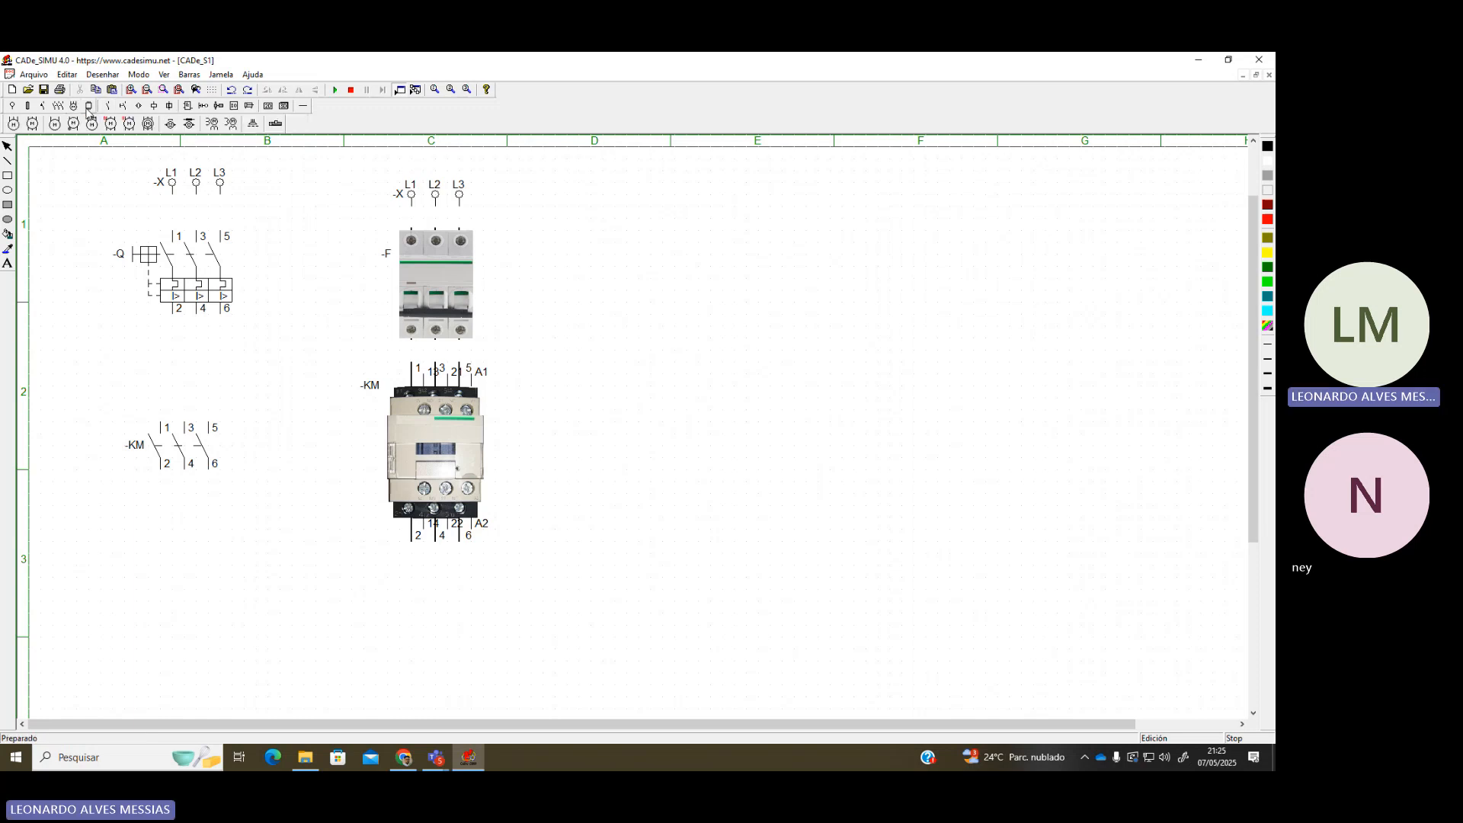
click(58, 106)
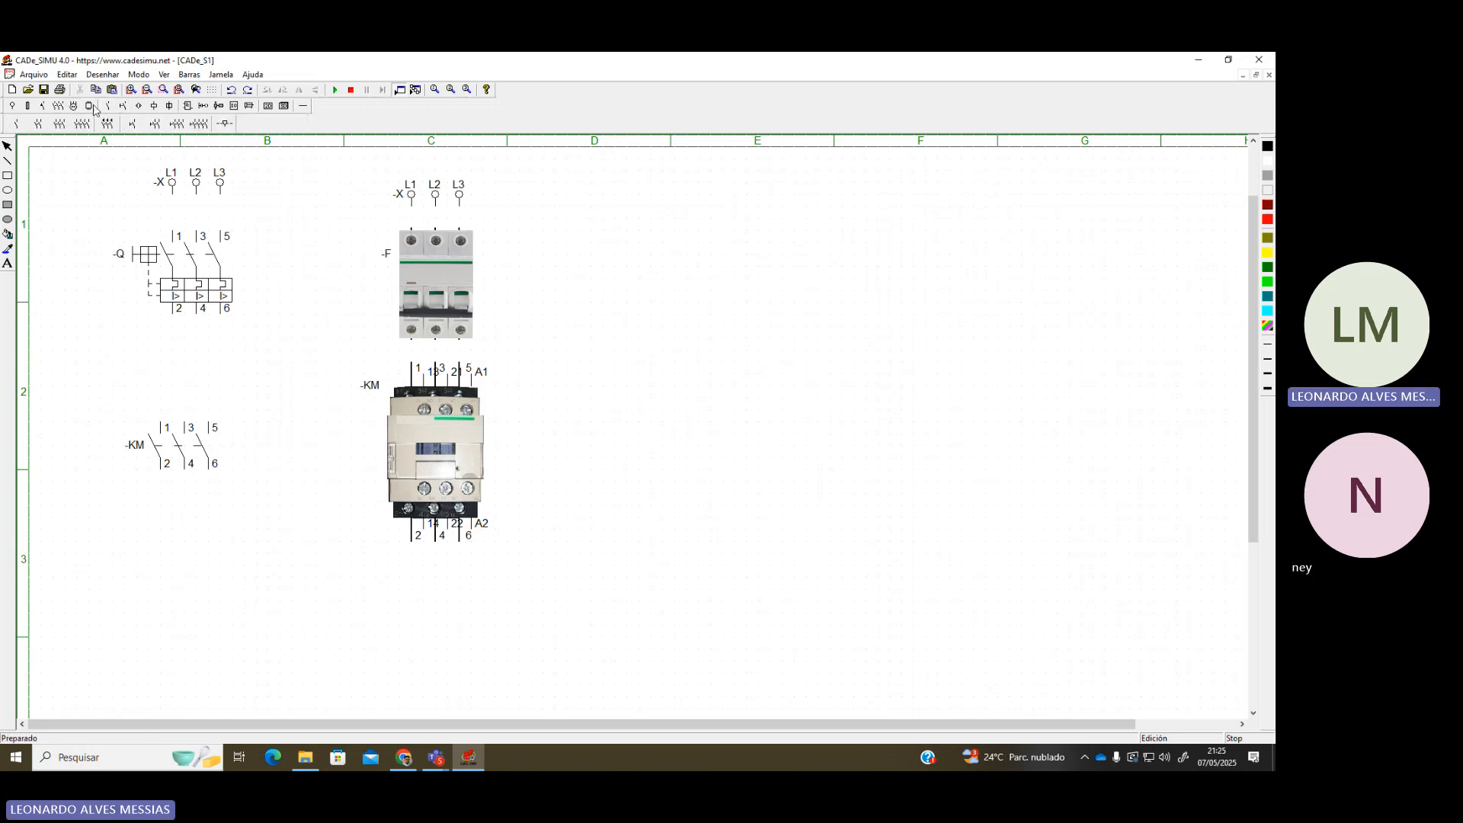
click(75, 108)
click(89, 107)
click(108, 107)
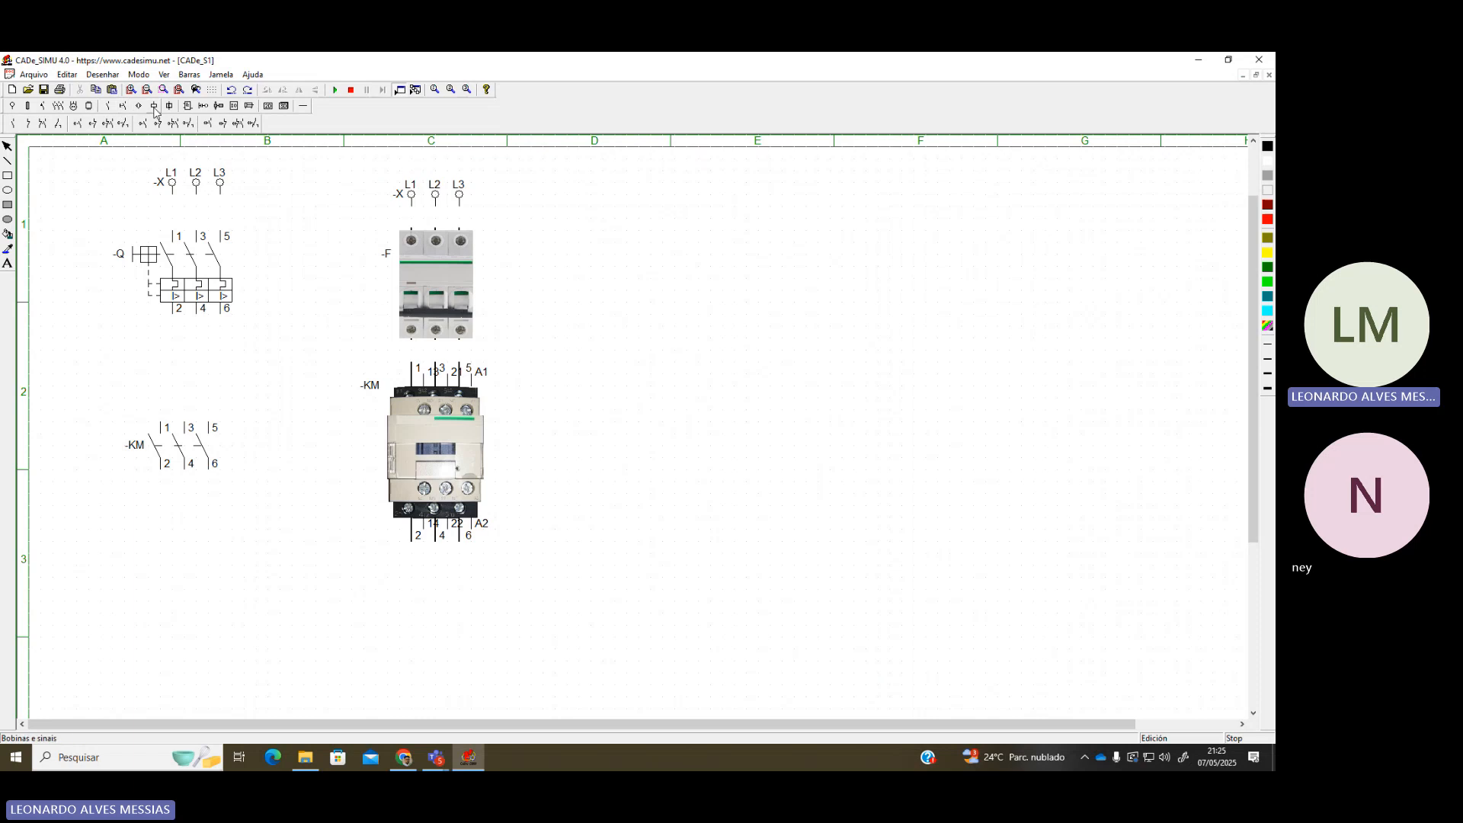
click(137, 107)
click(123, 108)
click(107, 107)
click(89, 107)
click(58, 106)
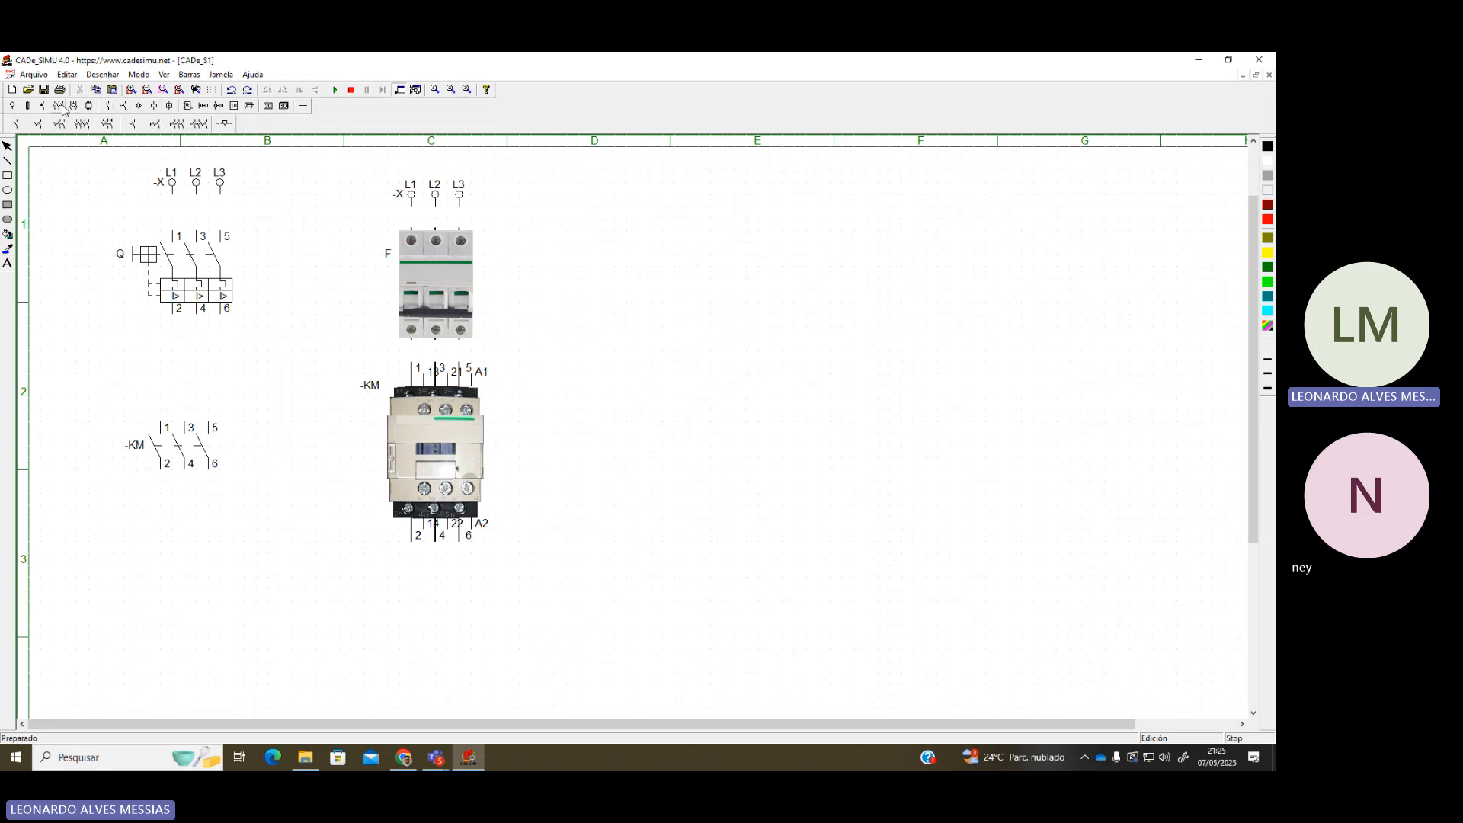
click(44, 107)
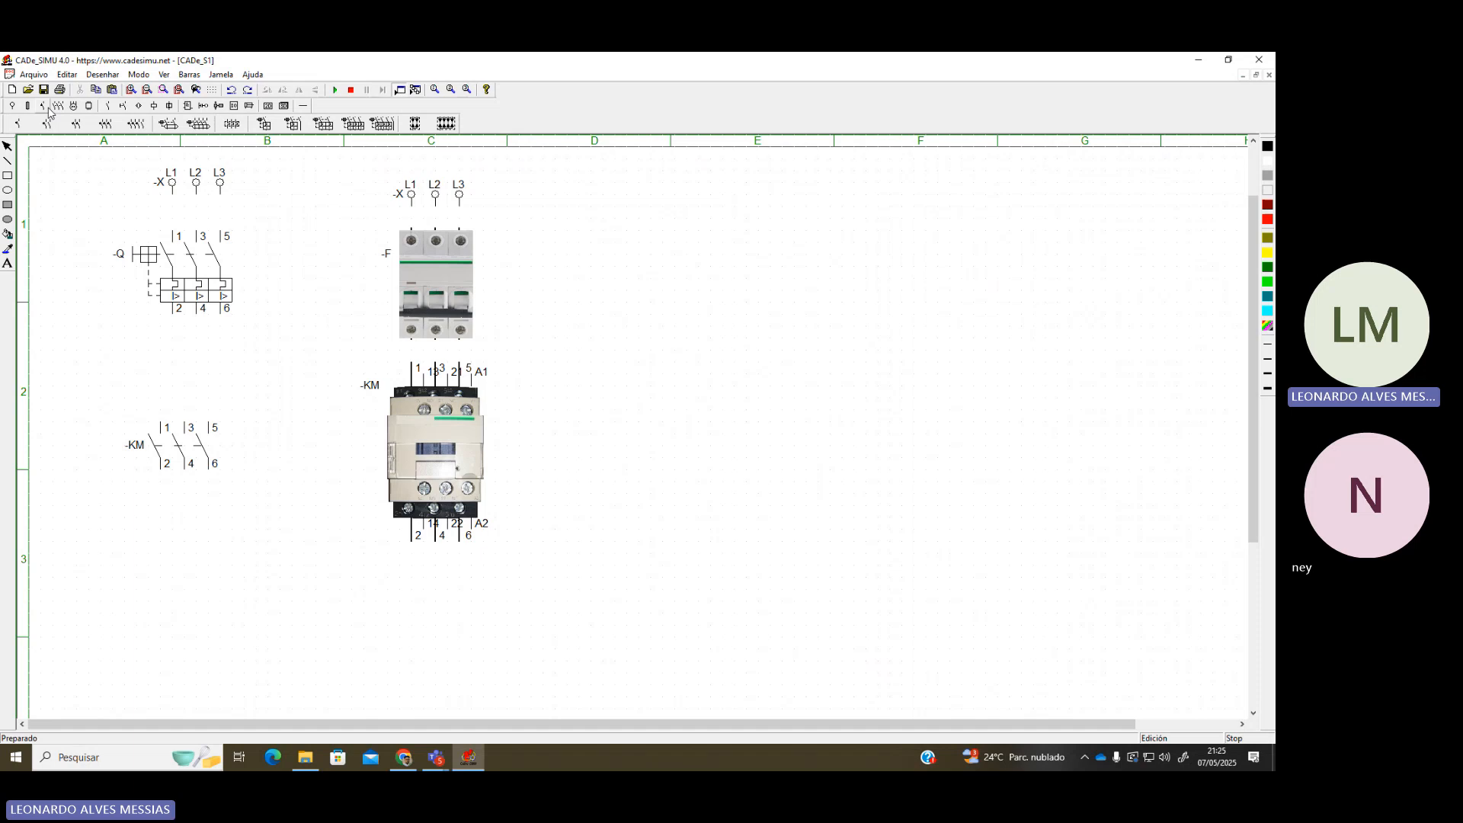
Place the -F thermal relay symbol below the contactor and its picture beside it
click(233, 126)
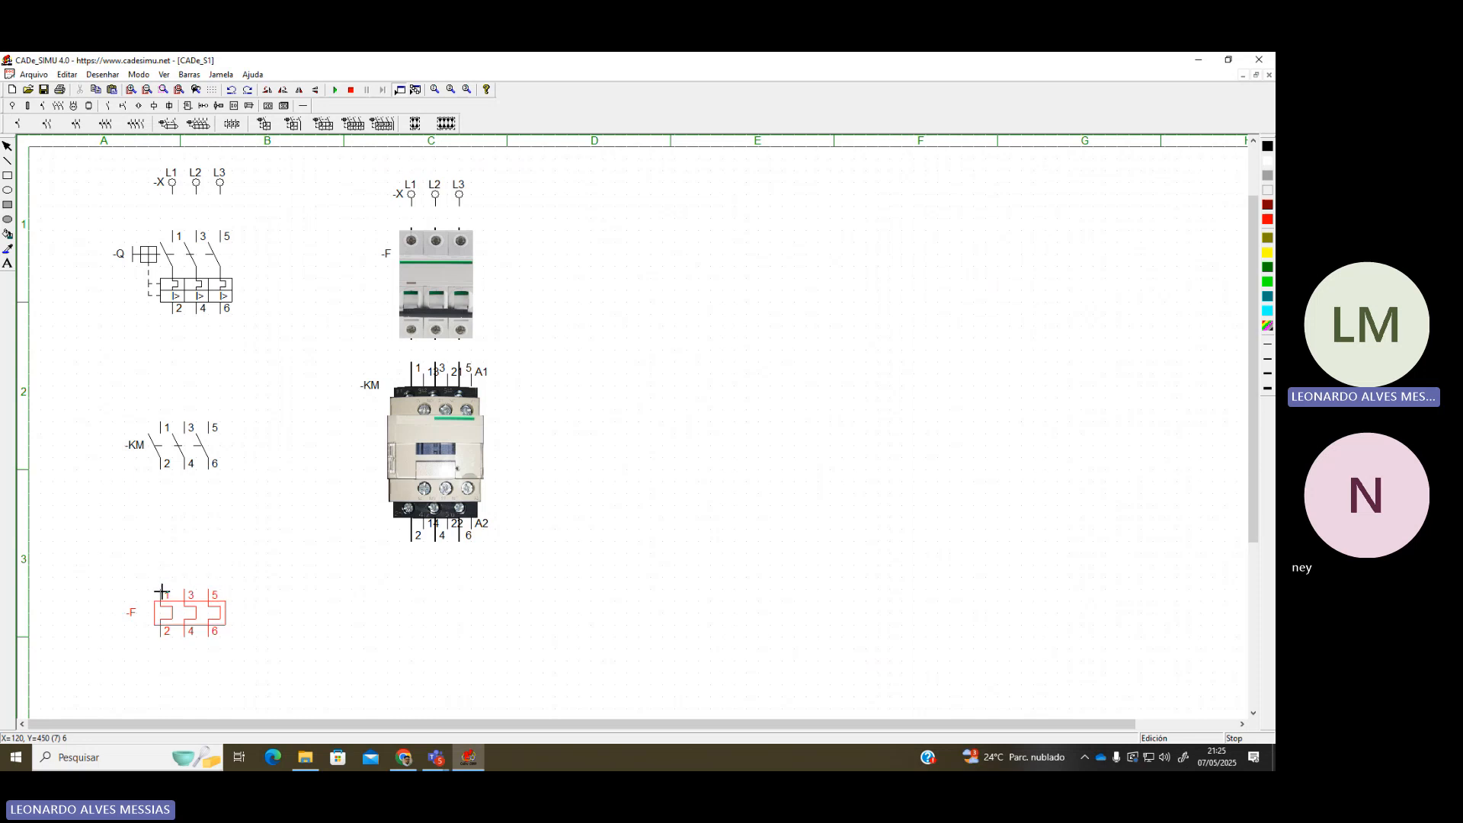
click(161, 591)
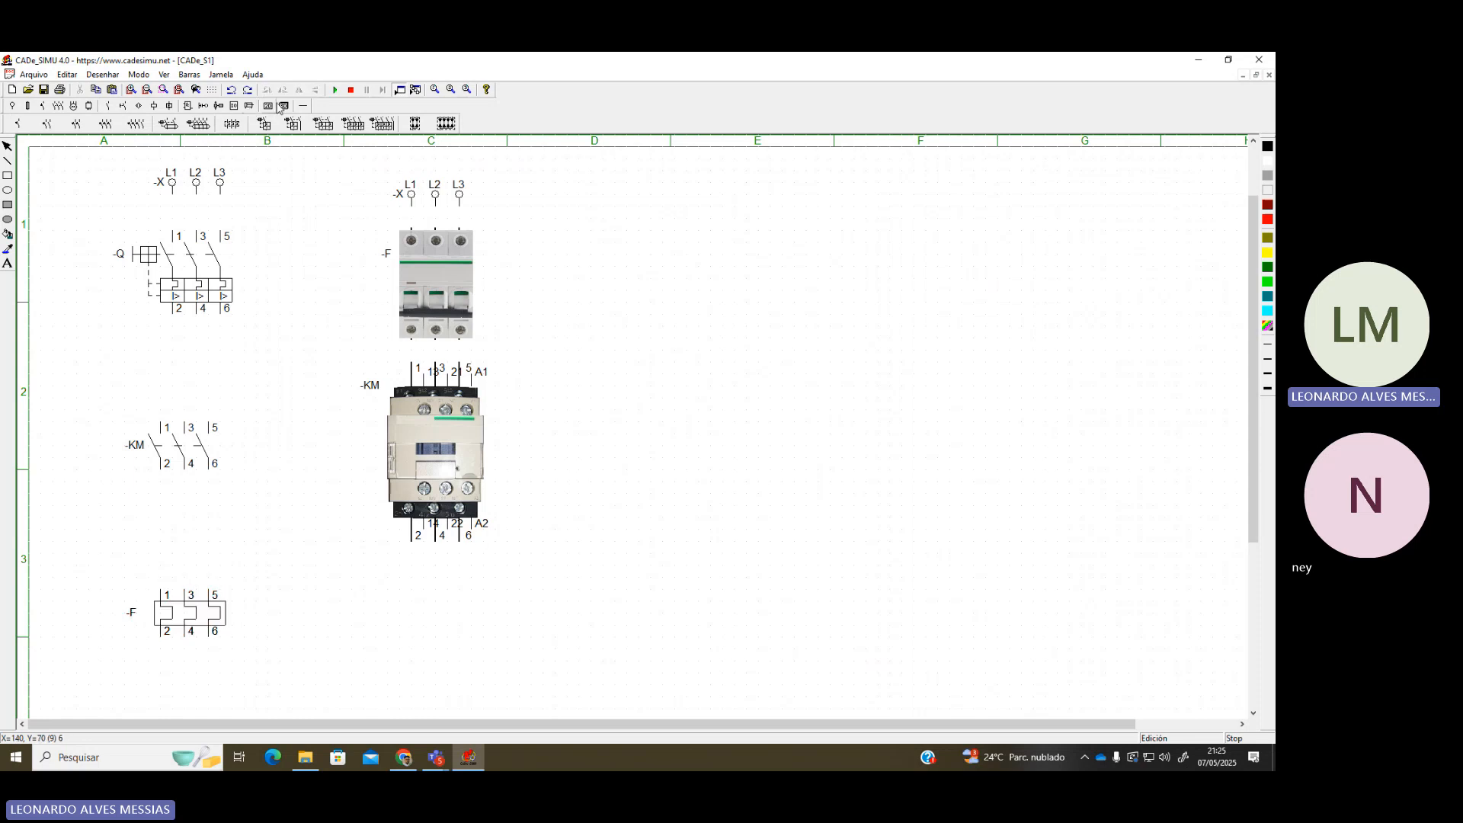
click(272, 108)
click(92, 124)
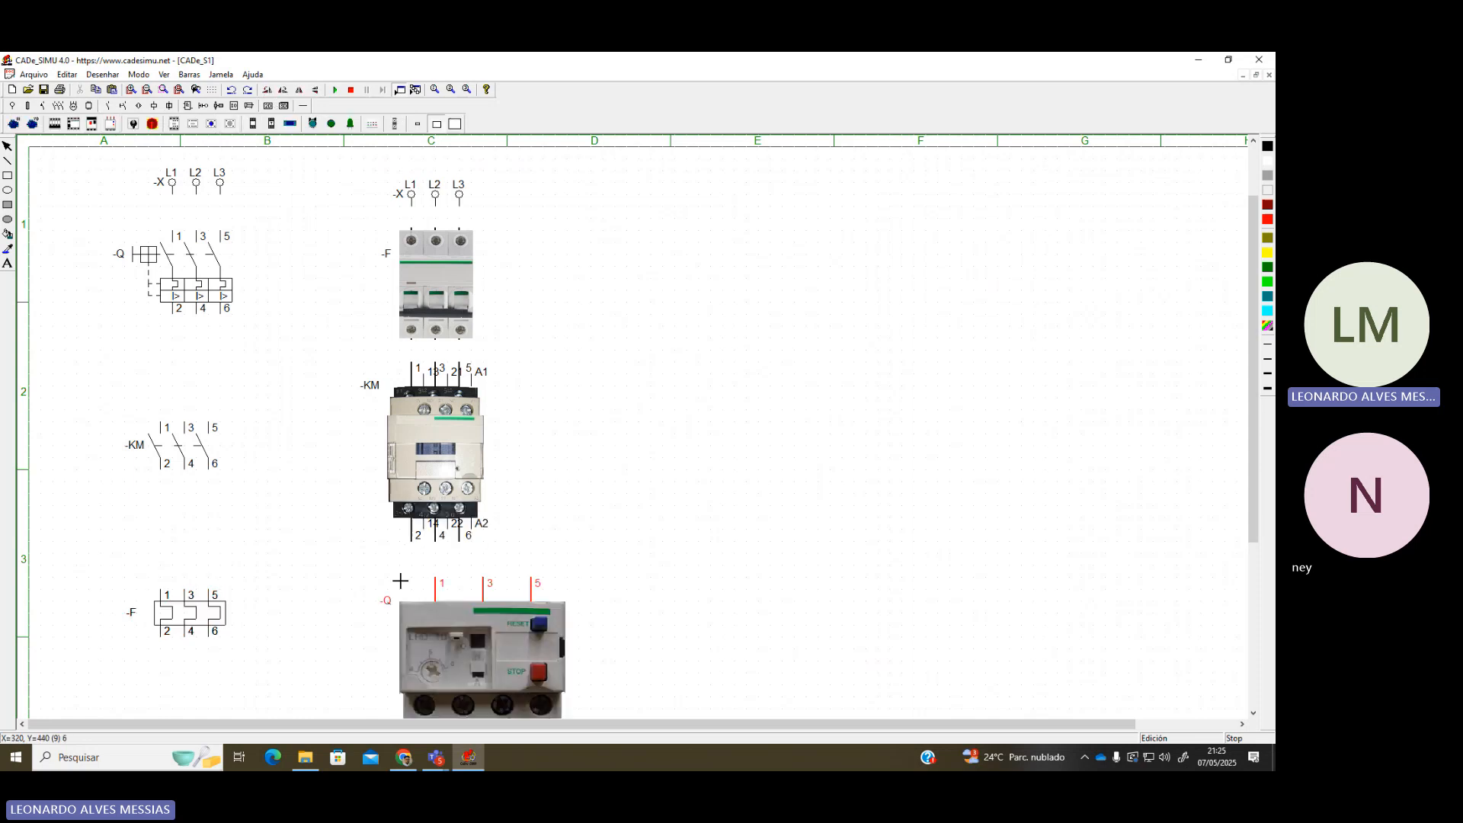
click(375, 570)
Set the thermal relay picture to the small (Pequeño) size
scroll(412, 573, down, 1)
key(Escape)
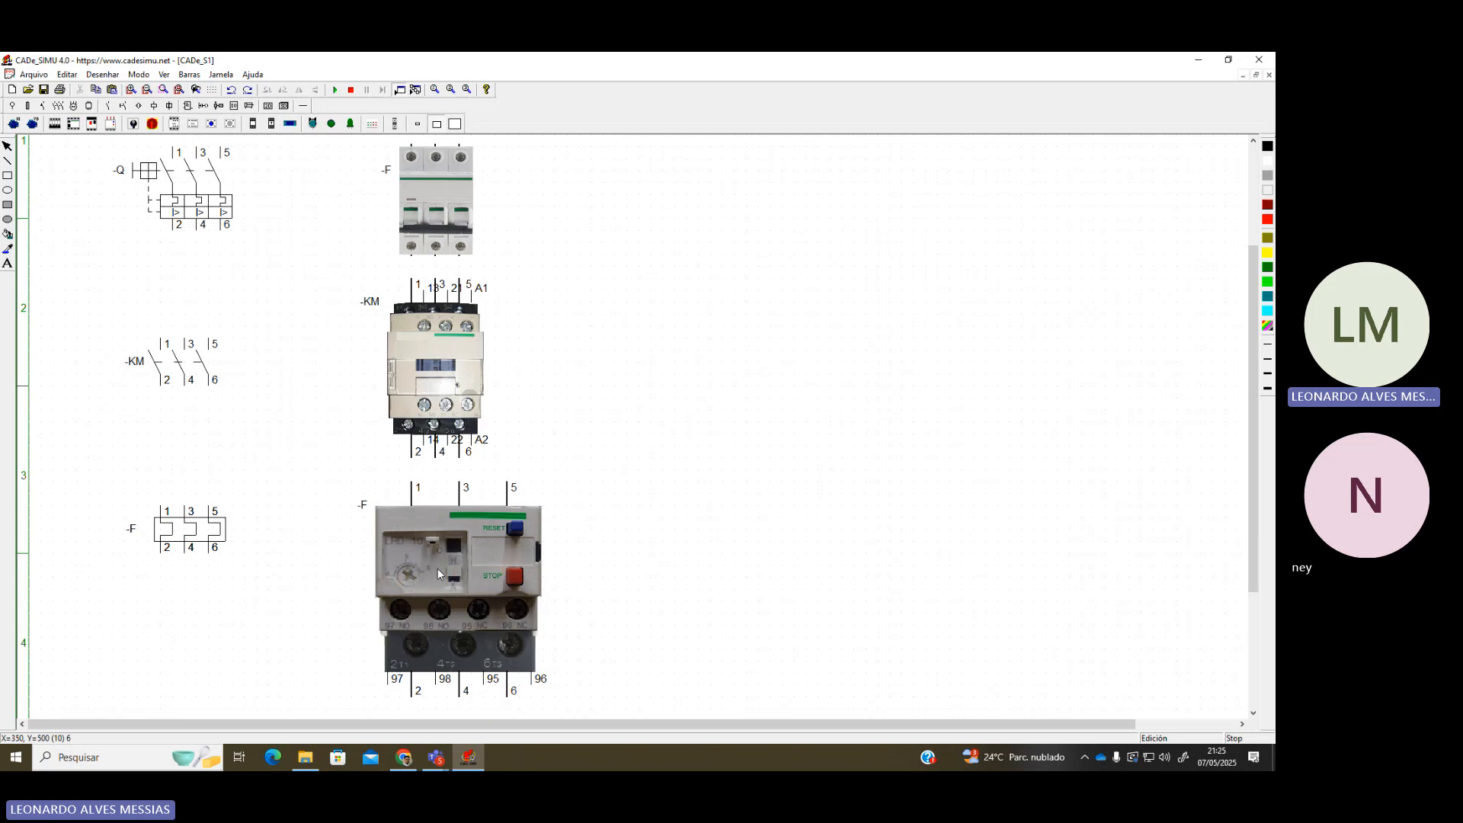
double_click(445, 570)
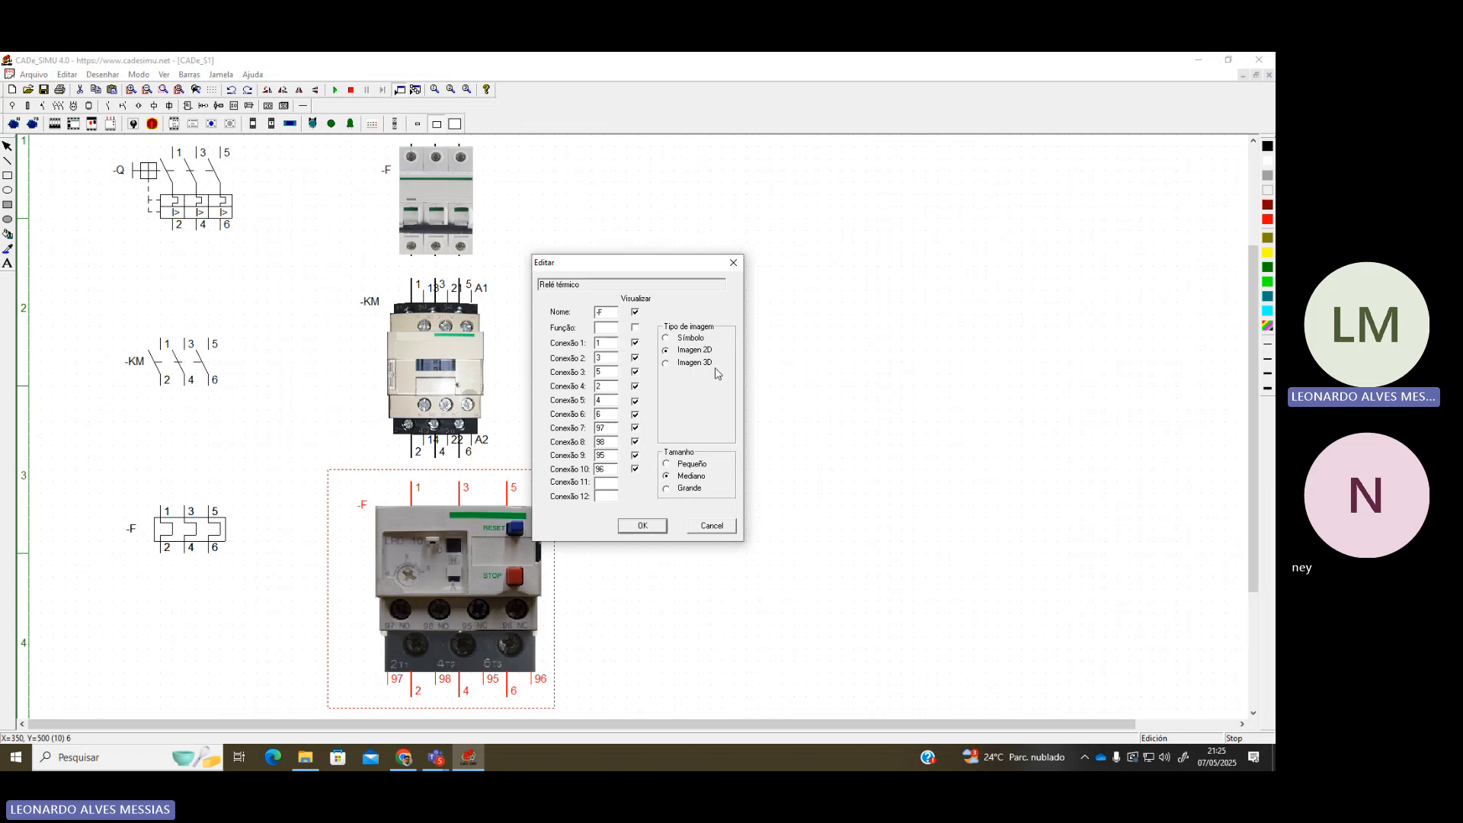
click(668, 464)
click(652, 529)
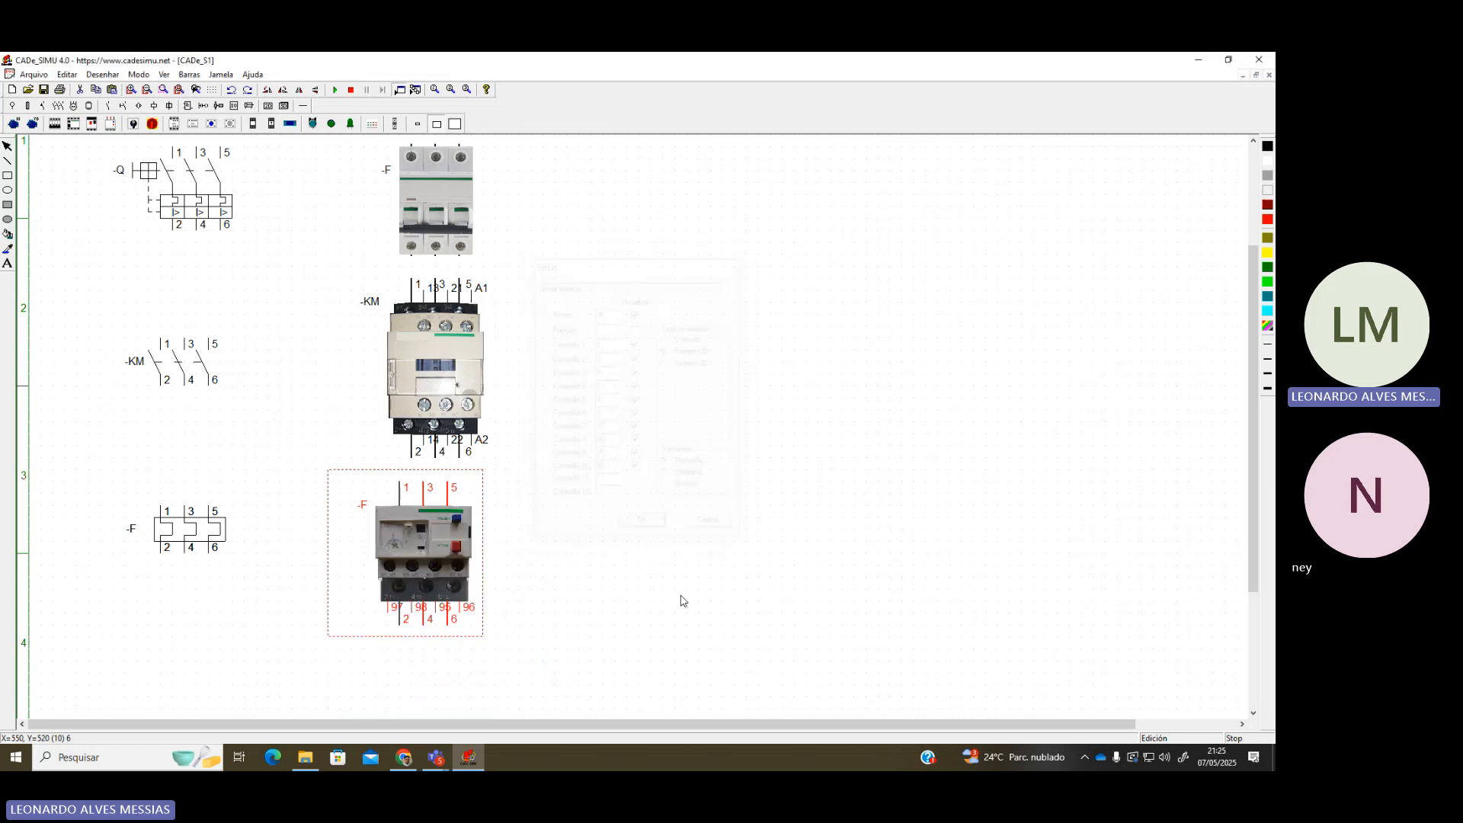
click(561, 541)
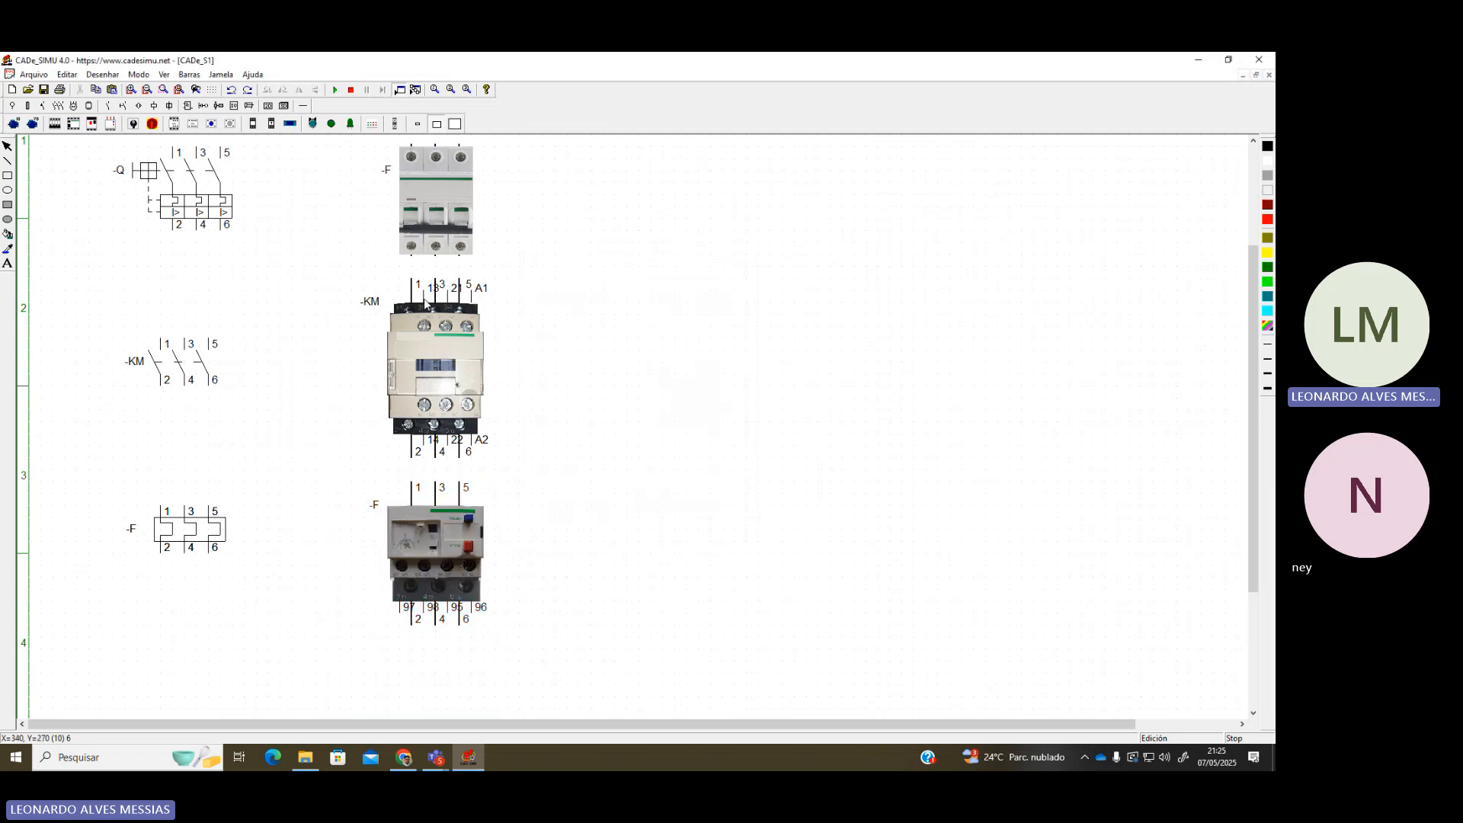
scroll(424, 303, up, 2)
Rename the -Q breaker symbol and breaker picture to DJ1
double_click(217, 259)
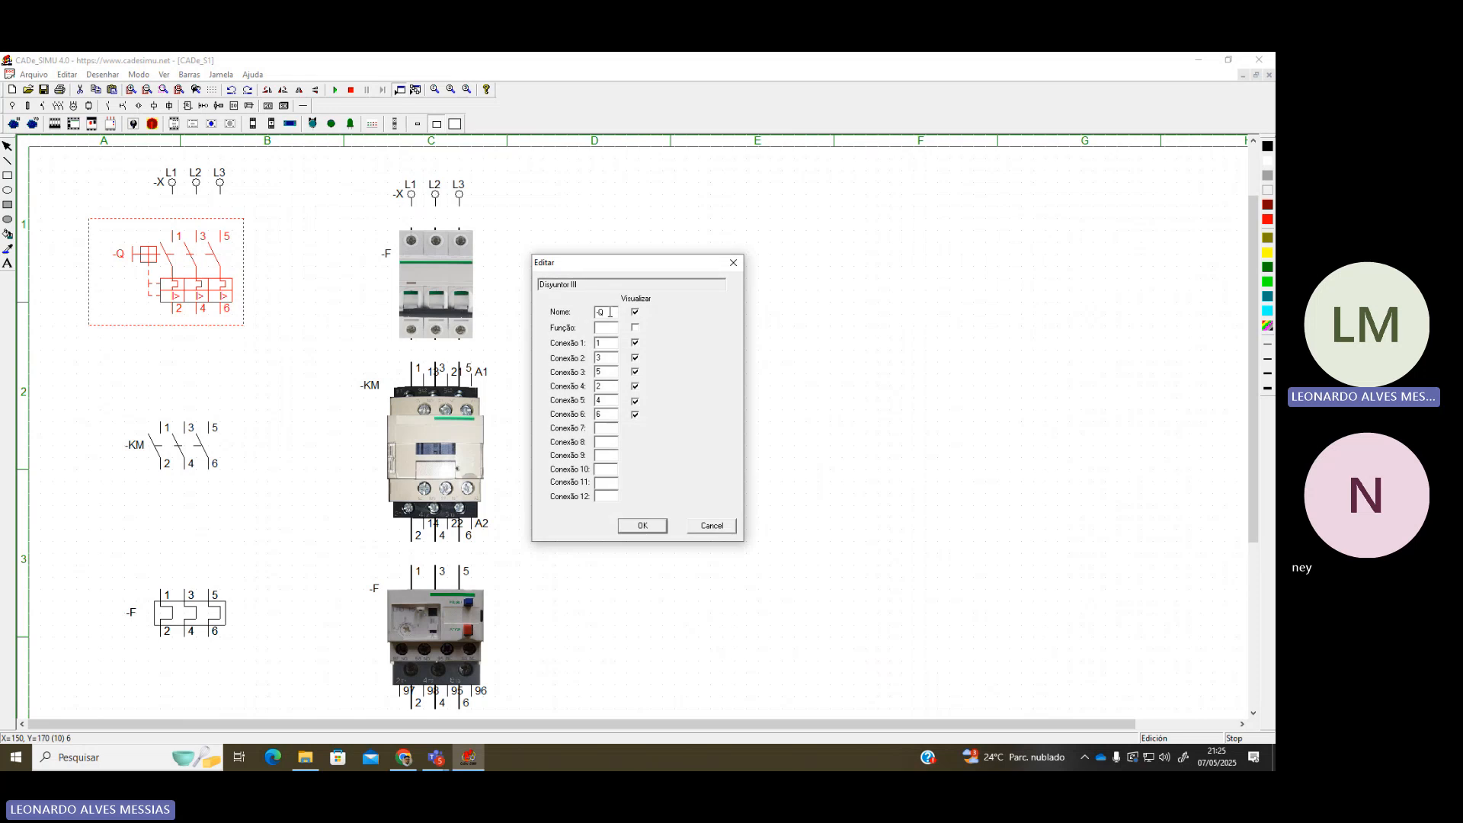
text(dj1)
key(Return)
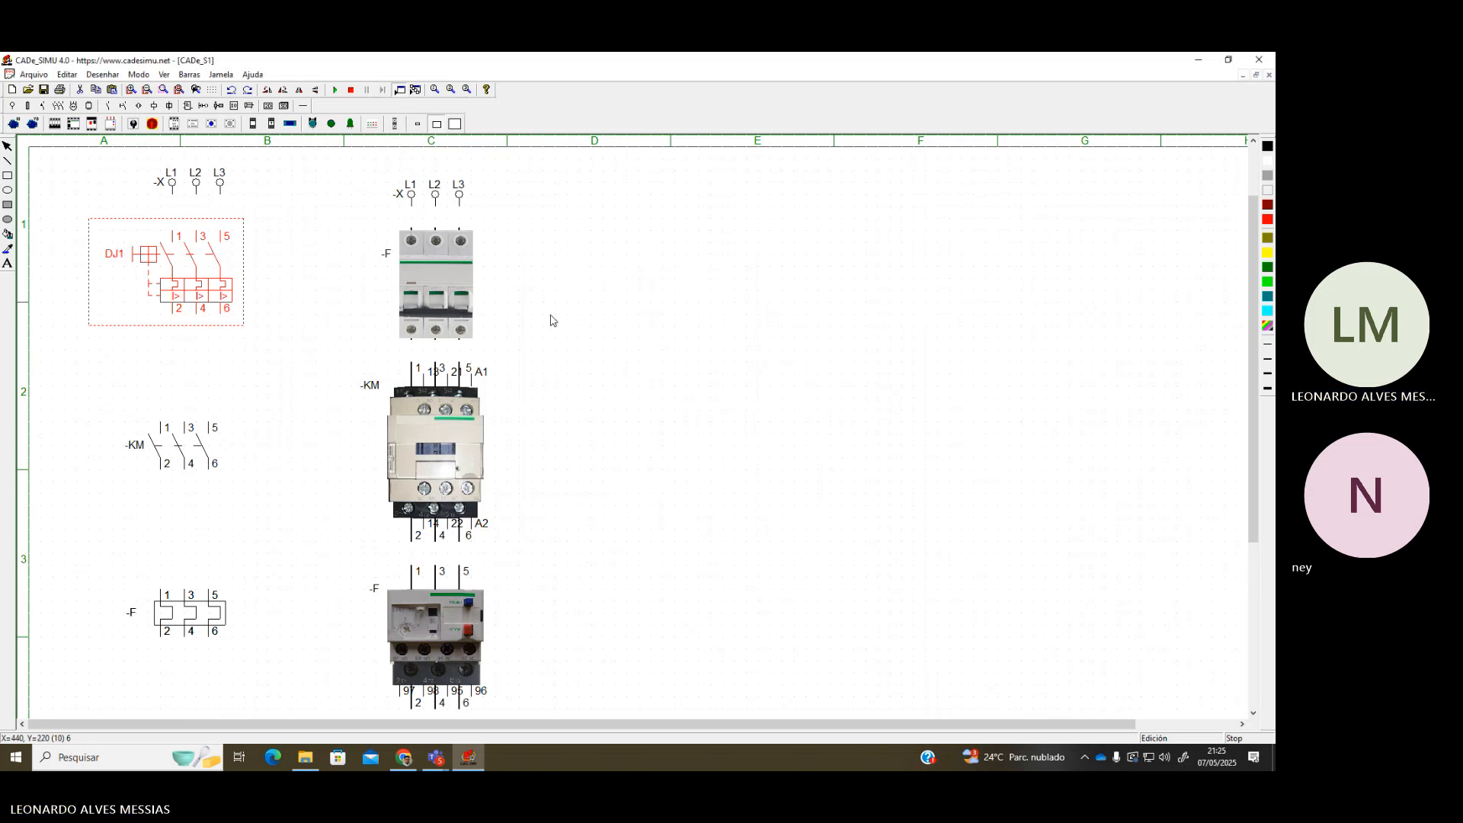
double_click(469, 315)
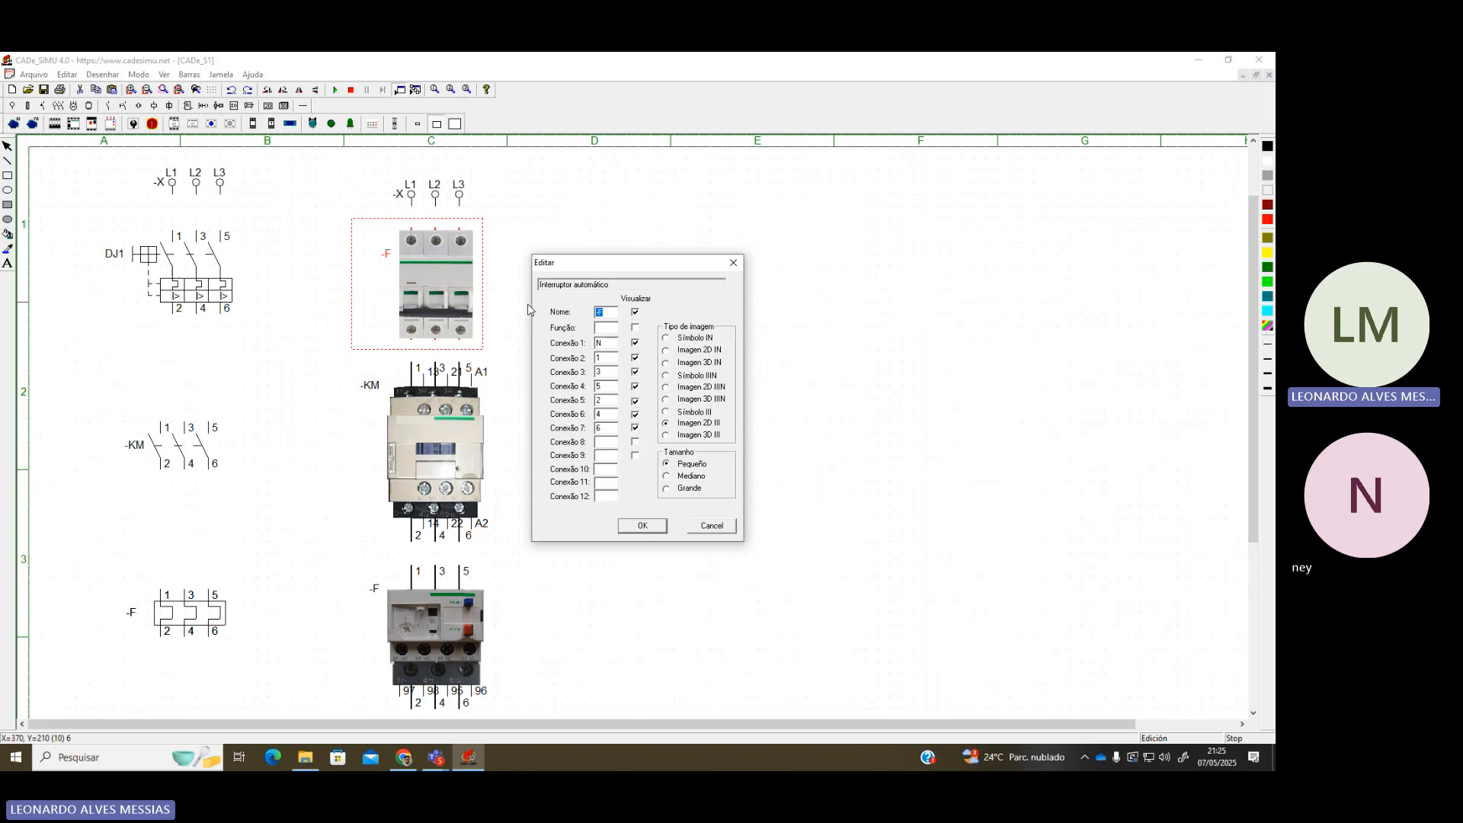
text(dj1)
key(Return)
Rename the -KM contact symbol and contactor picture to K1
double_click(175, 448)
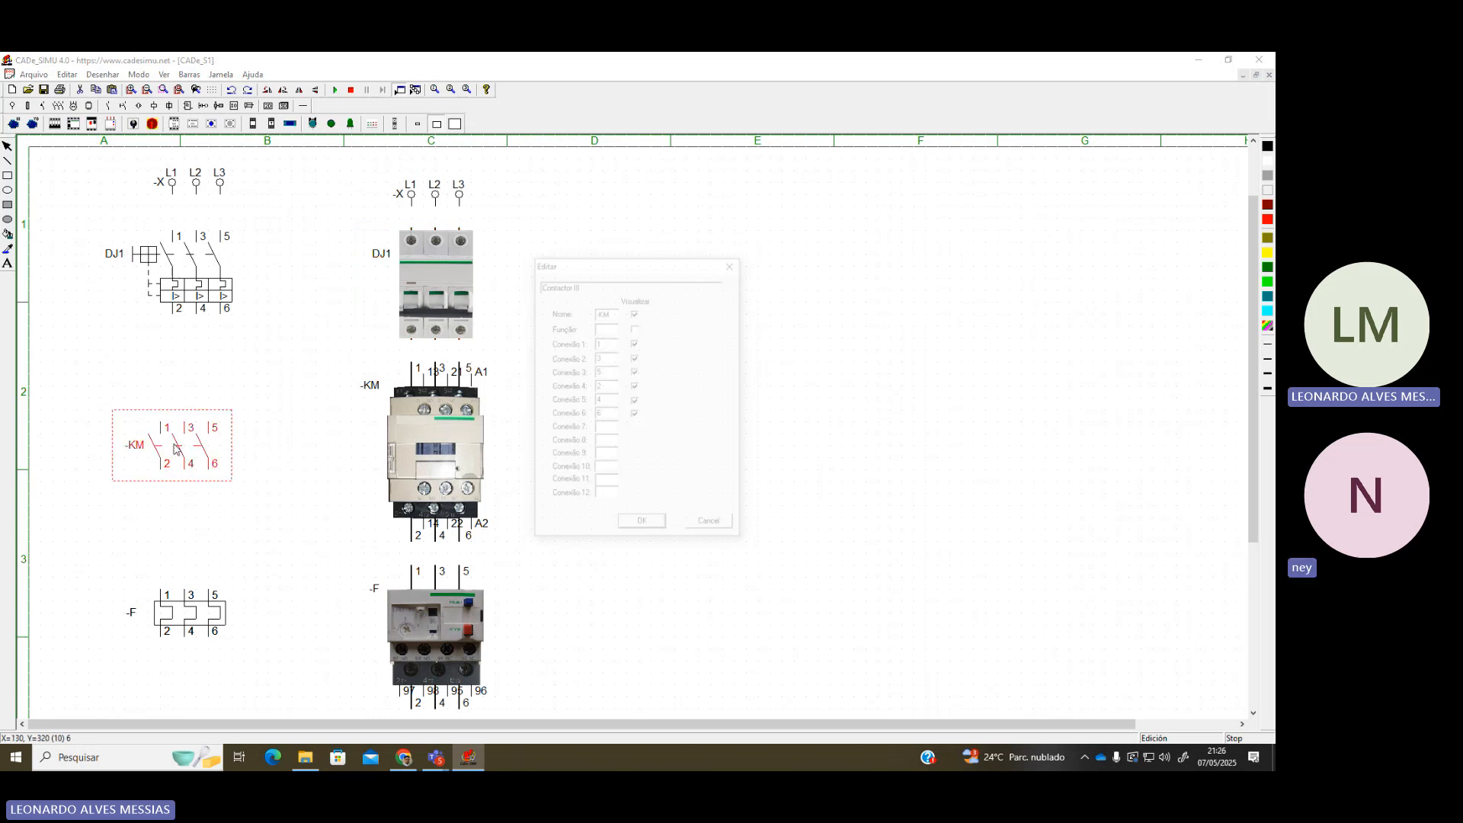
text(K1)
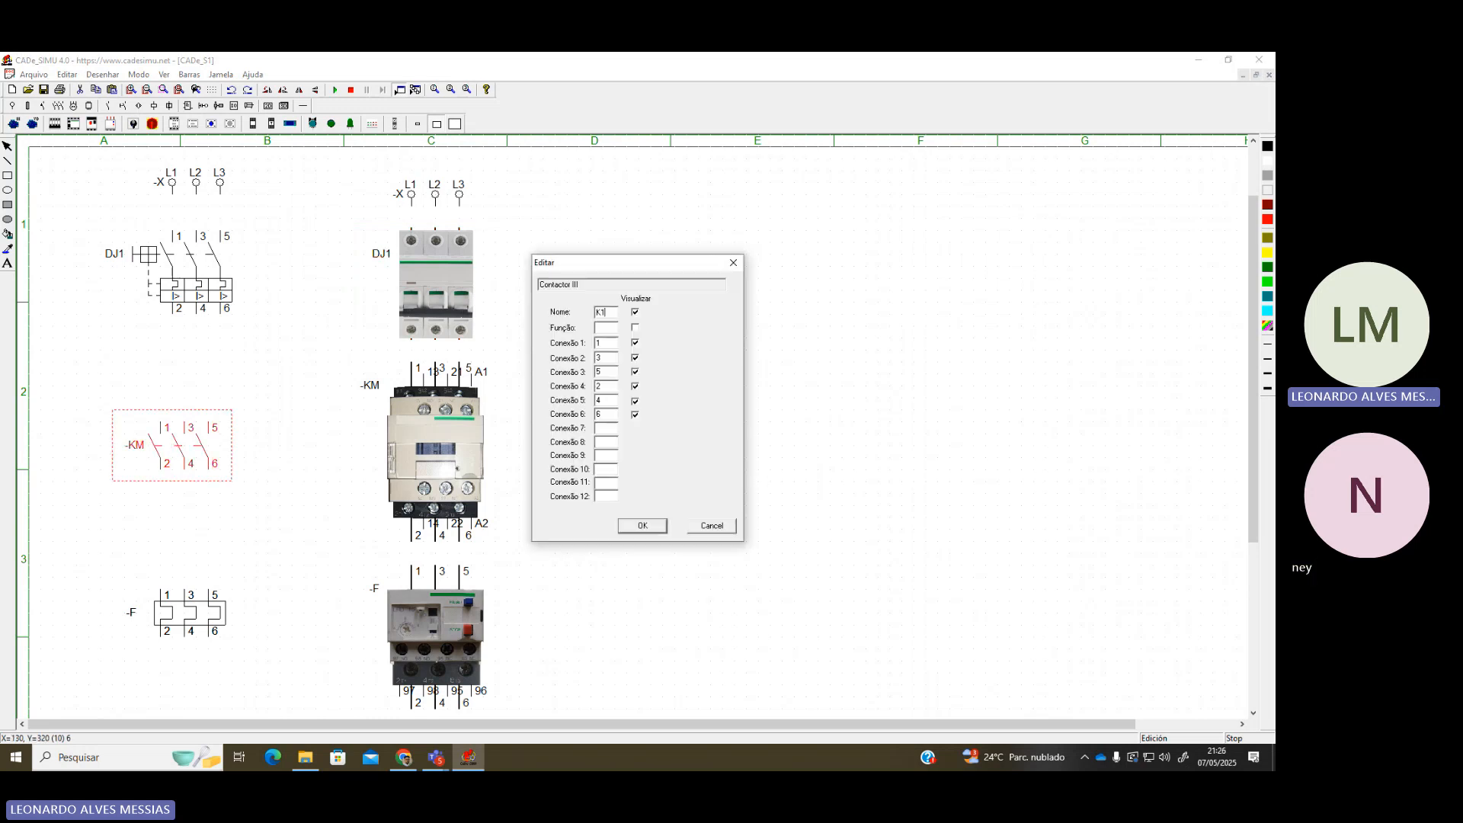
key(Return)
double_click(460, 437)
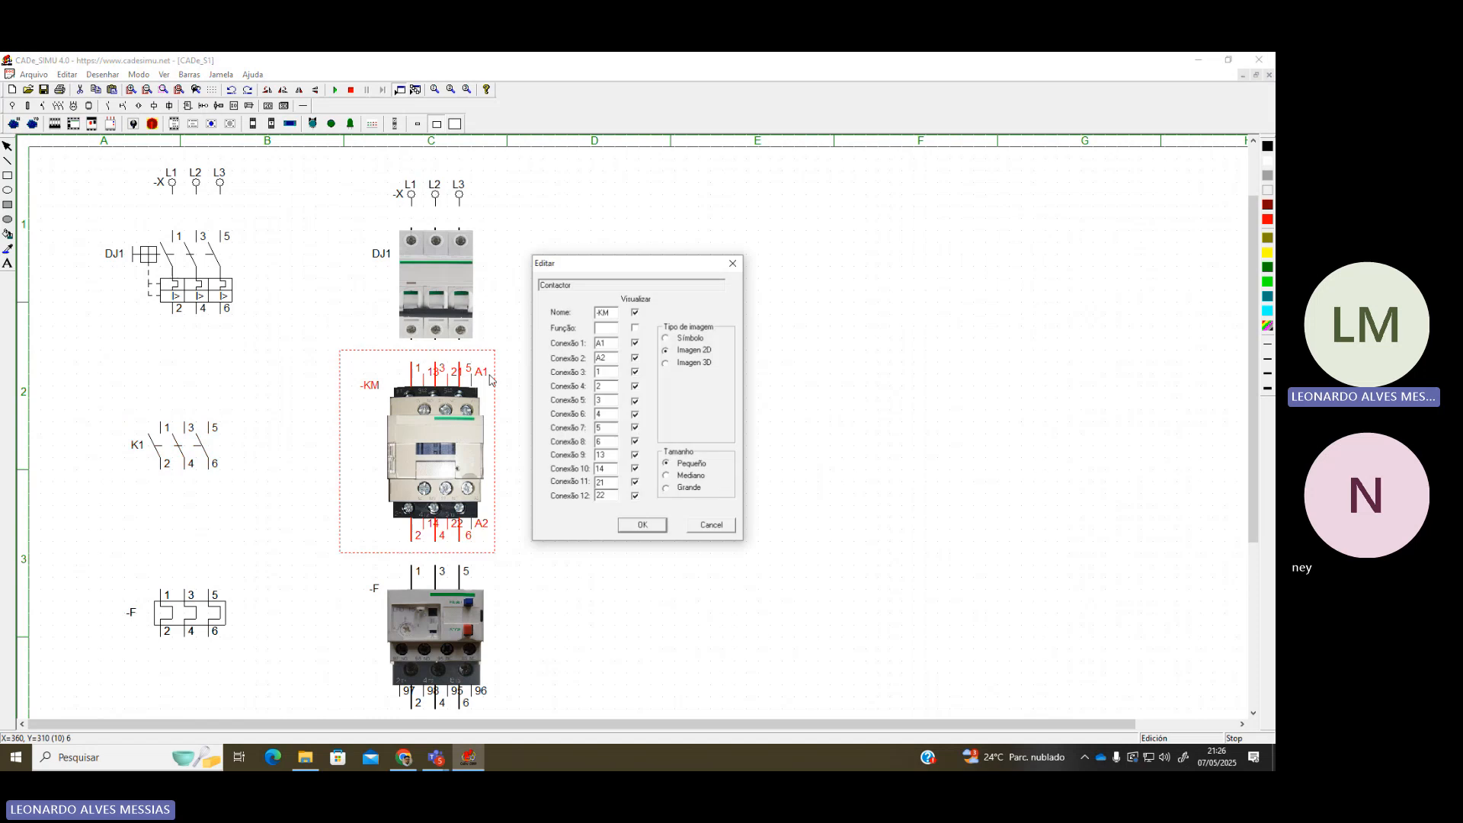
text(K1)
key(Return)
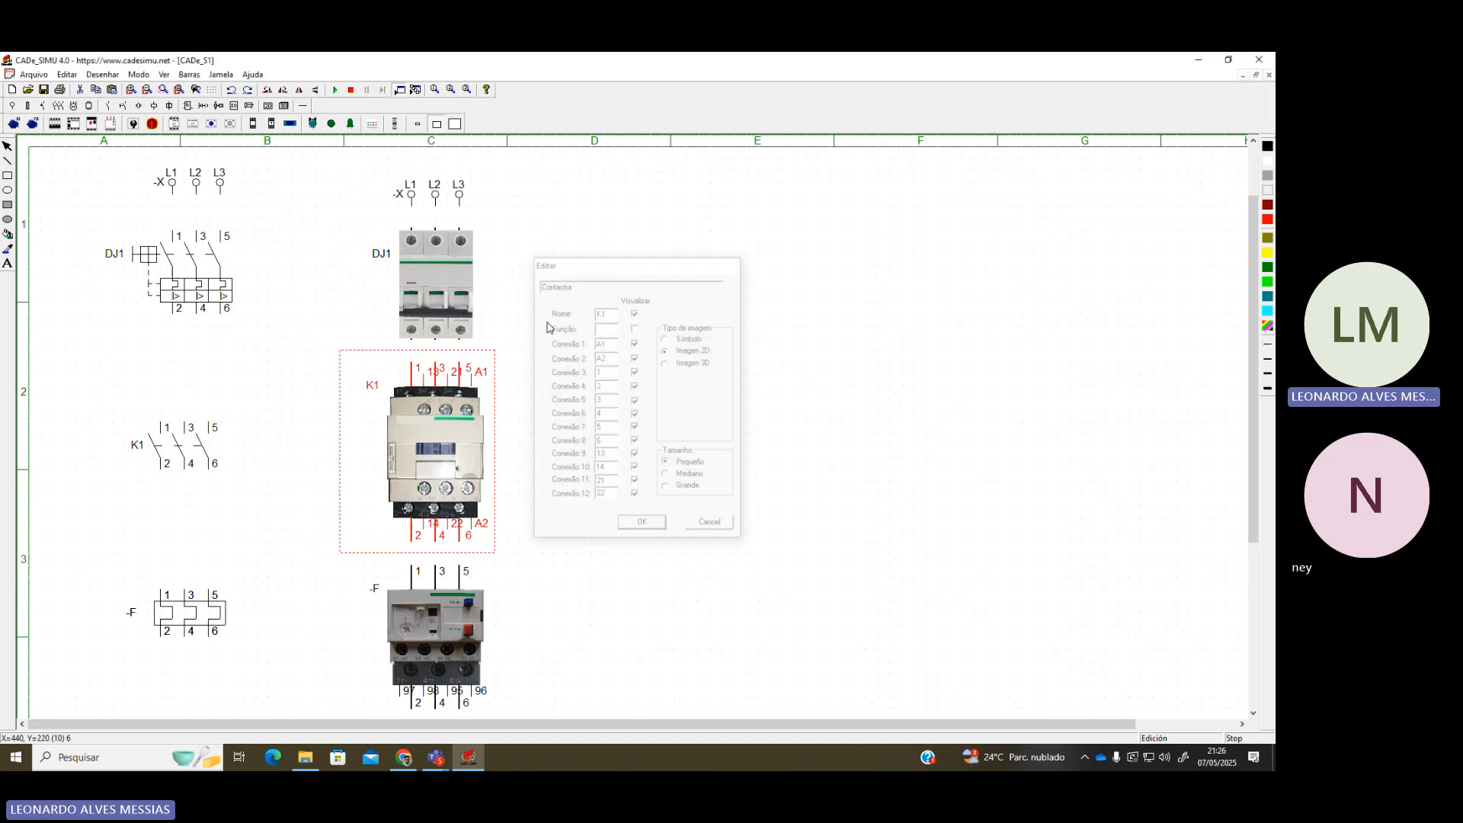
Undo the thermal relay picture and place a new small one beside the -F symbol
scroll(636, 390, down, 2)
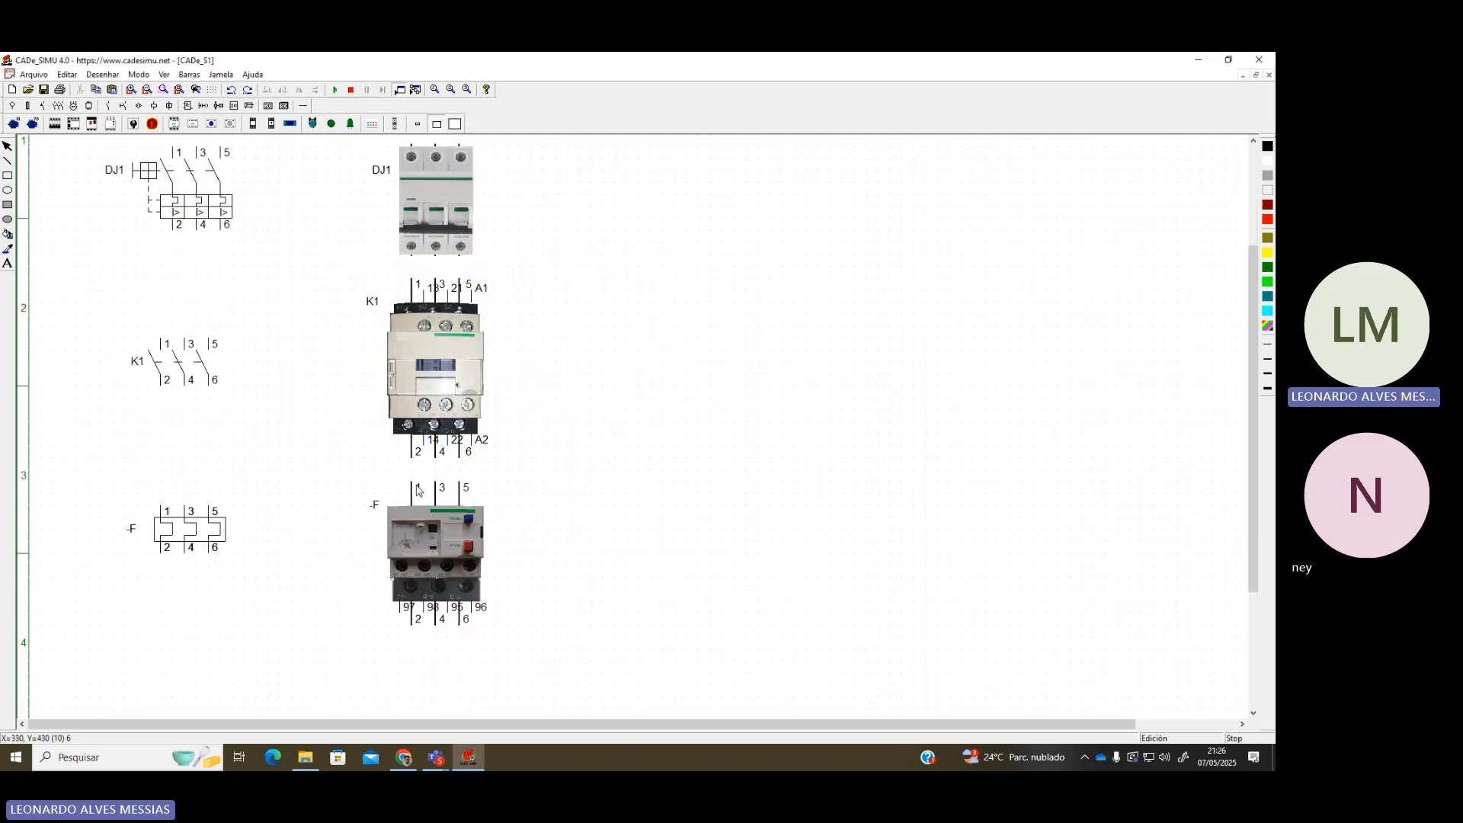
double_click(178, 527)
click(733, 263)
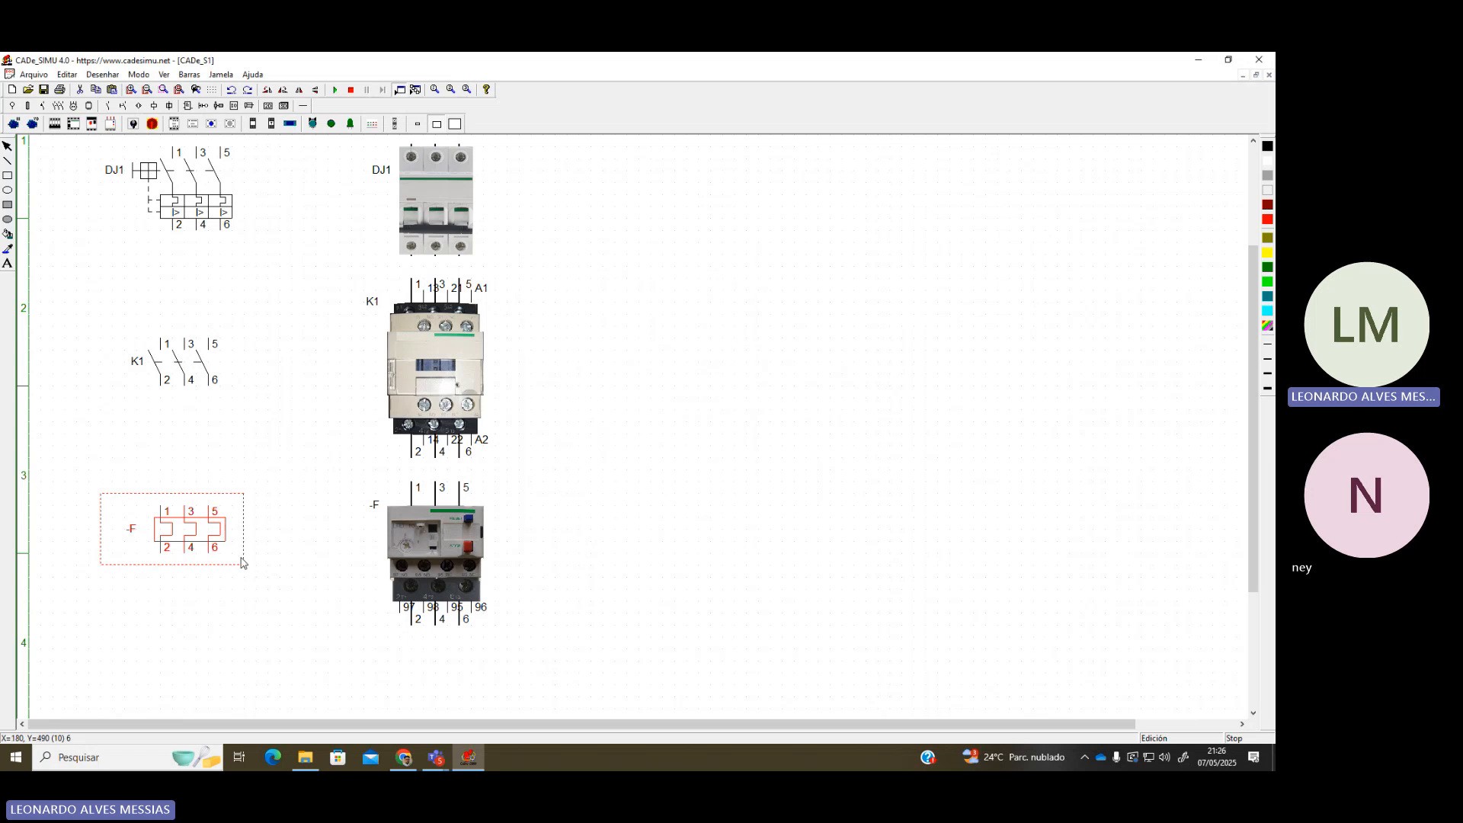
click(201, 546)
click(194, 507)
key(ctrl+z)
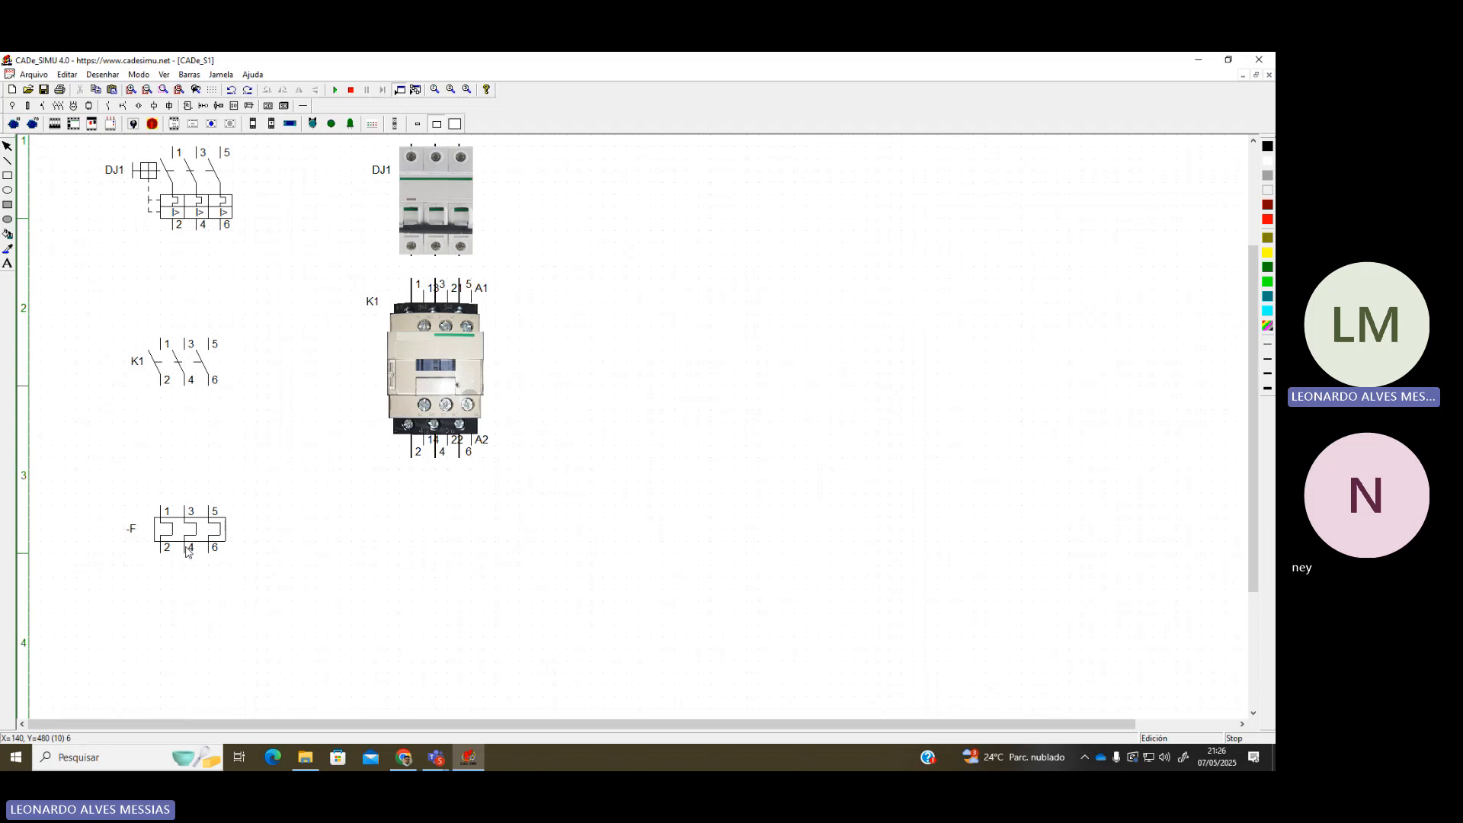
click(94, 124)
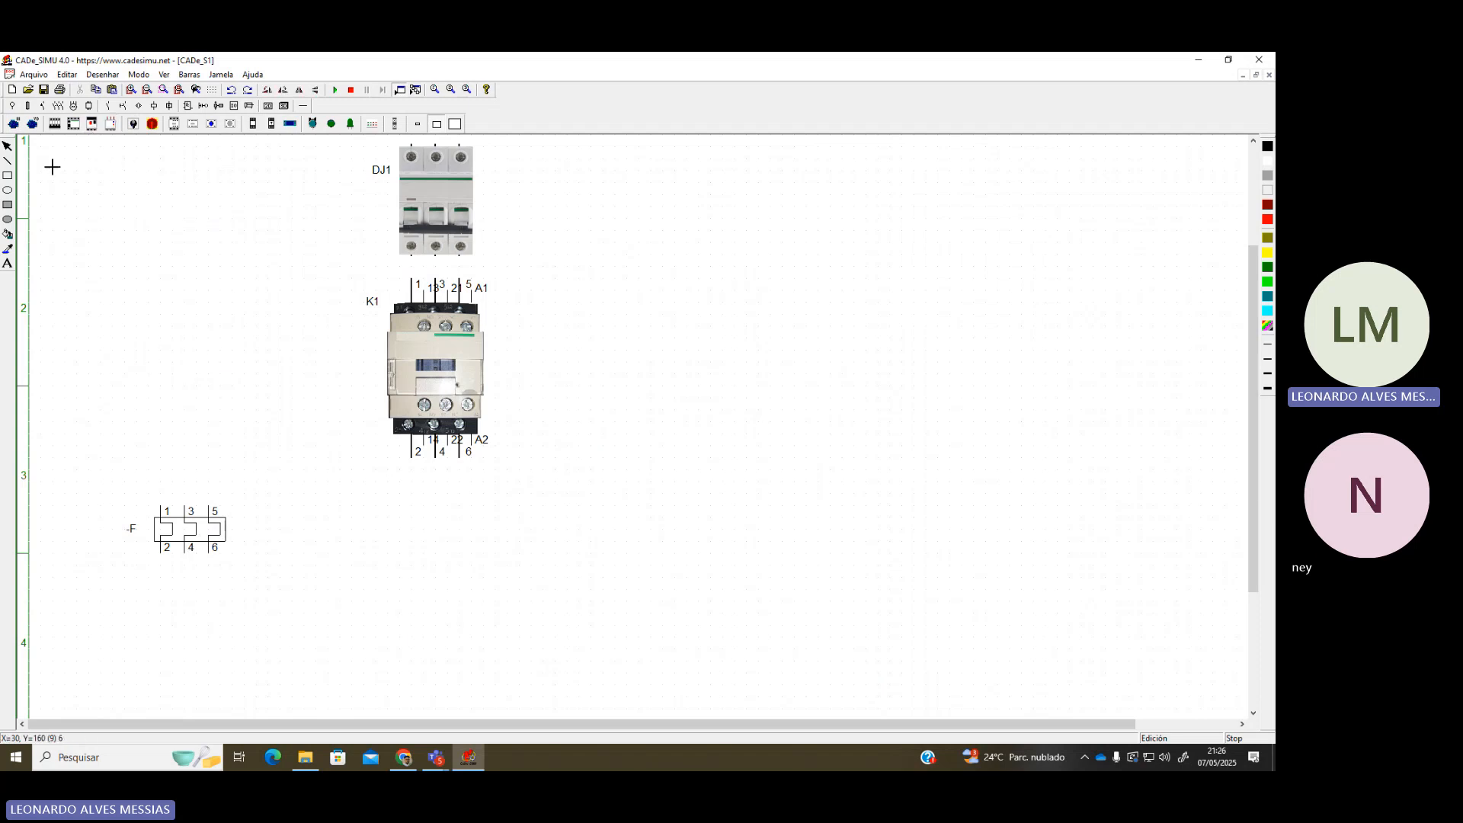
click(376, 496)
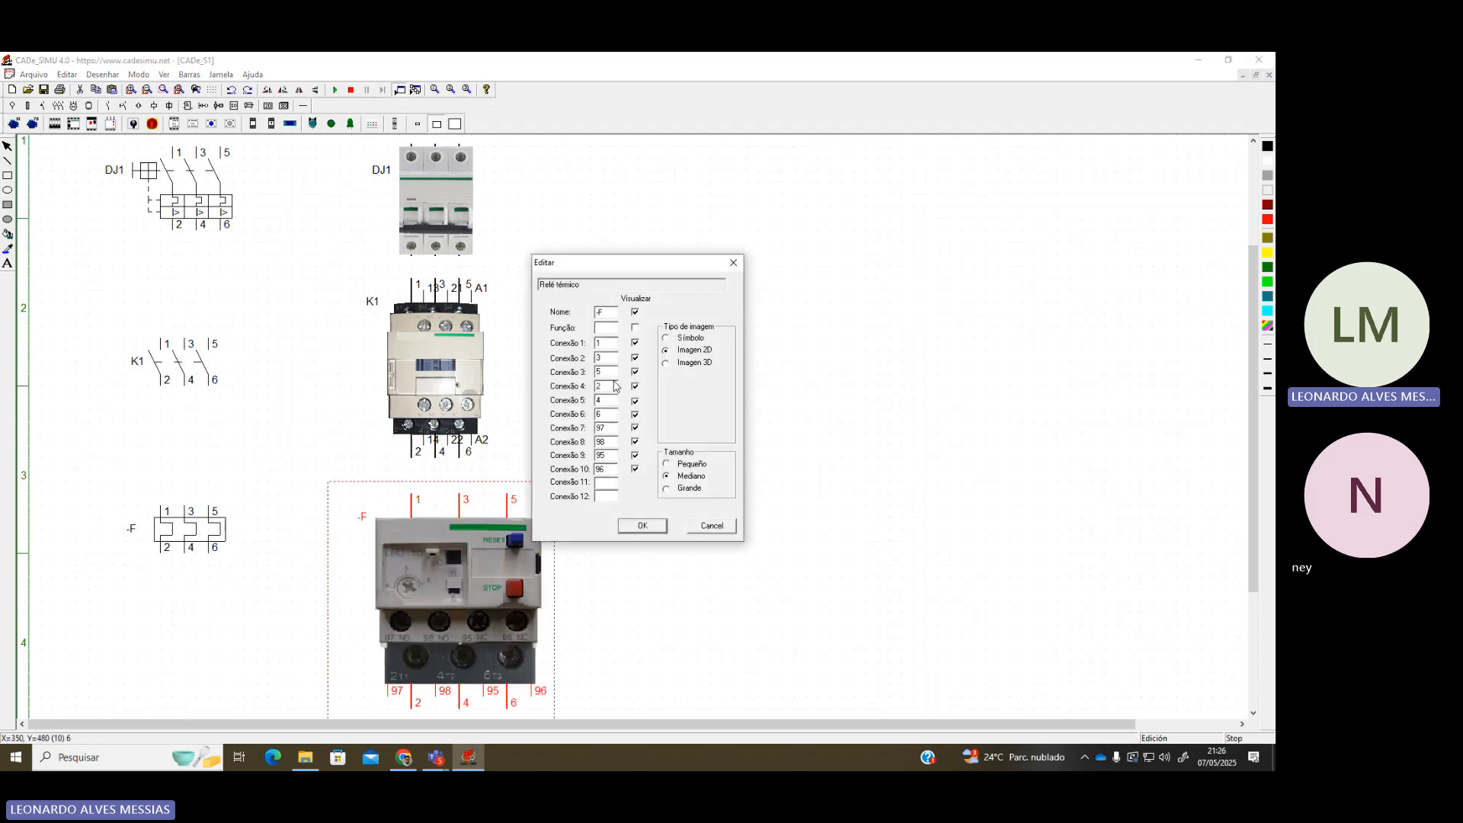
click(661, 522)
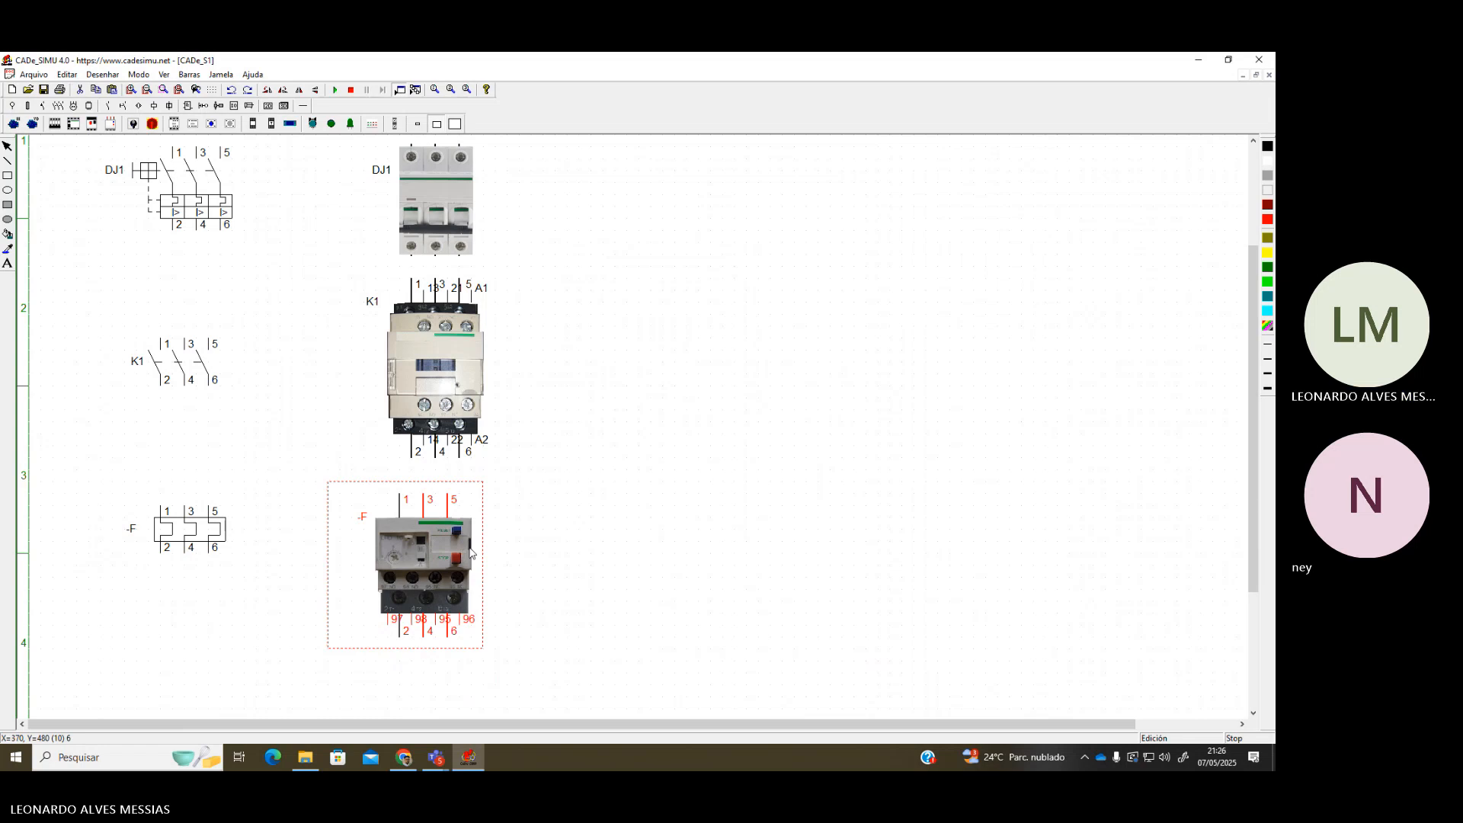
Rename the thermal relay symbol and picture to RT1
double_click(211, 522)
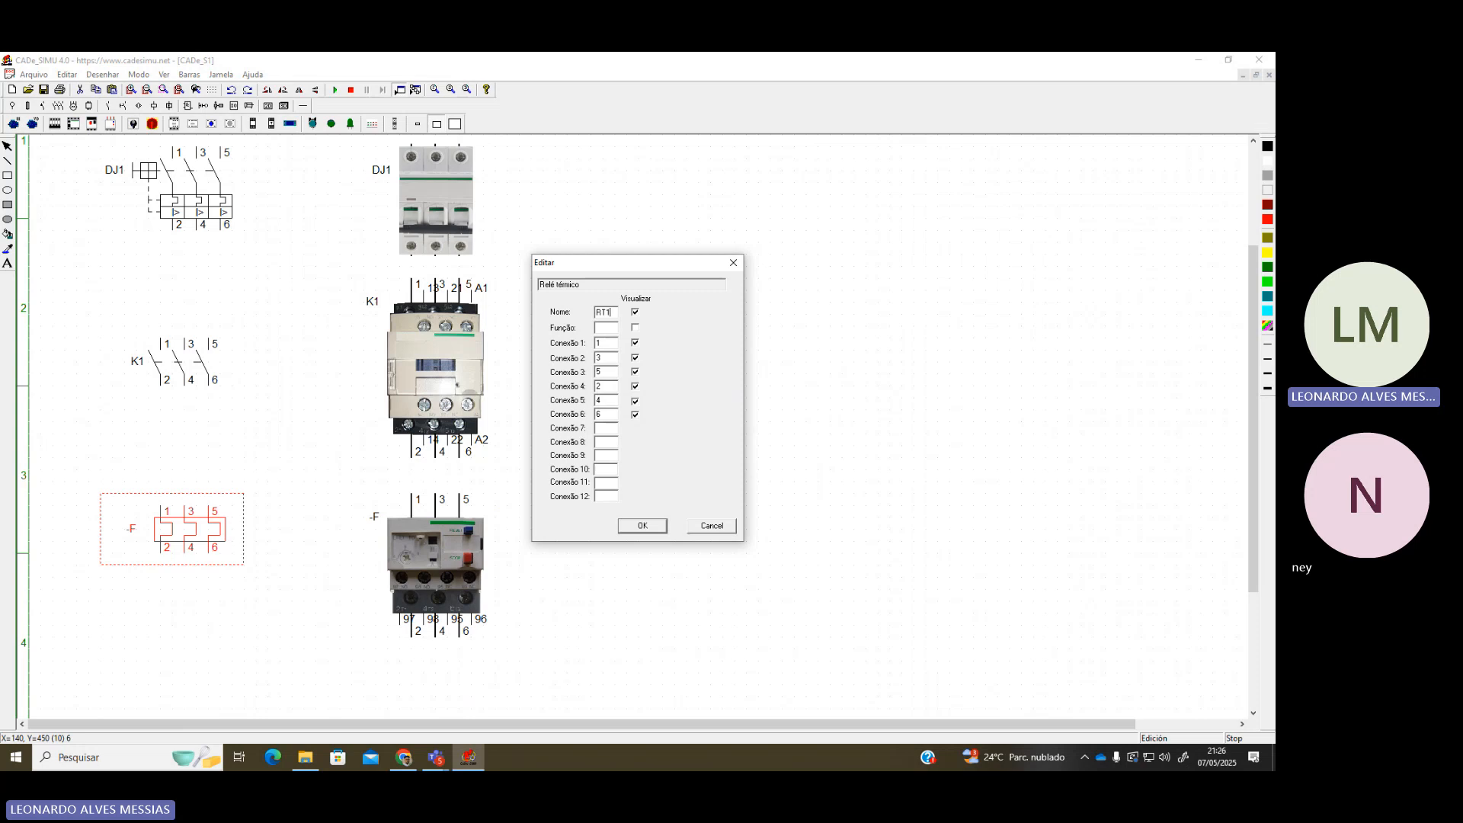
key(Return)
double_click(450, 527)
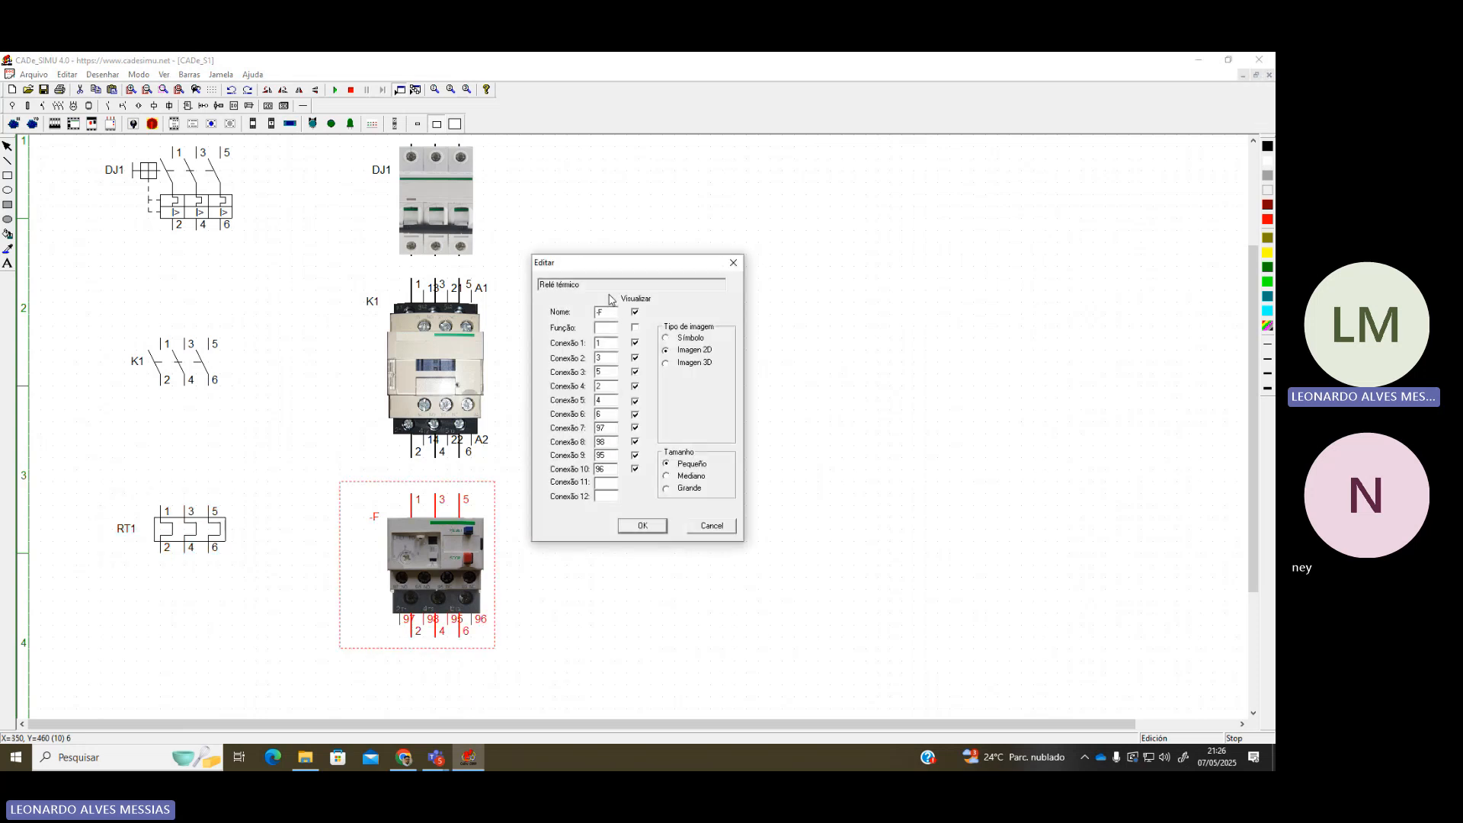
text(RT1)
key(Return)
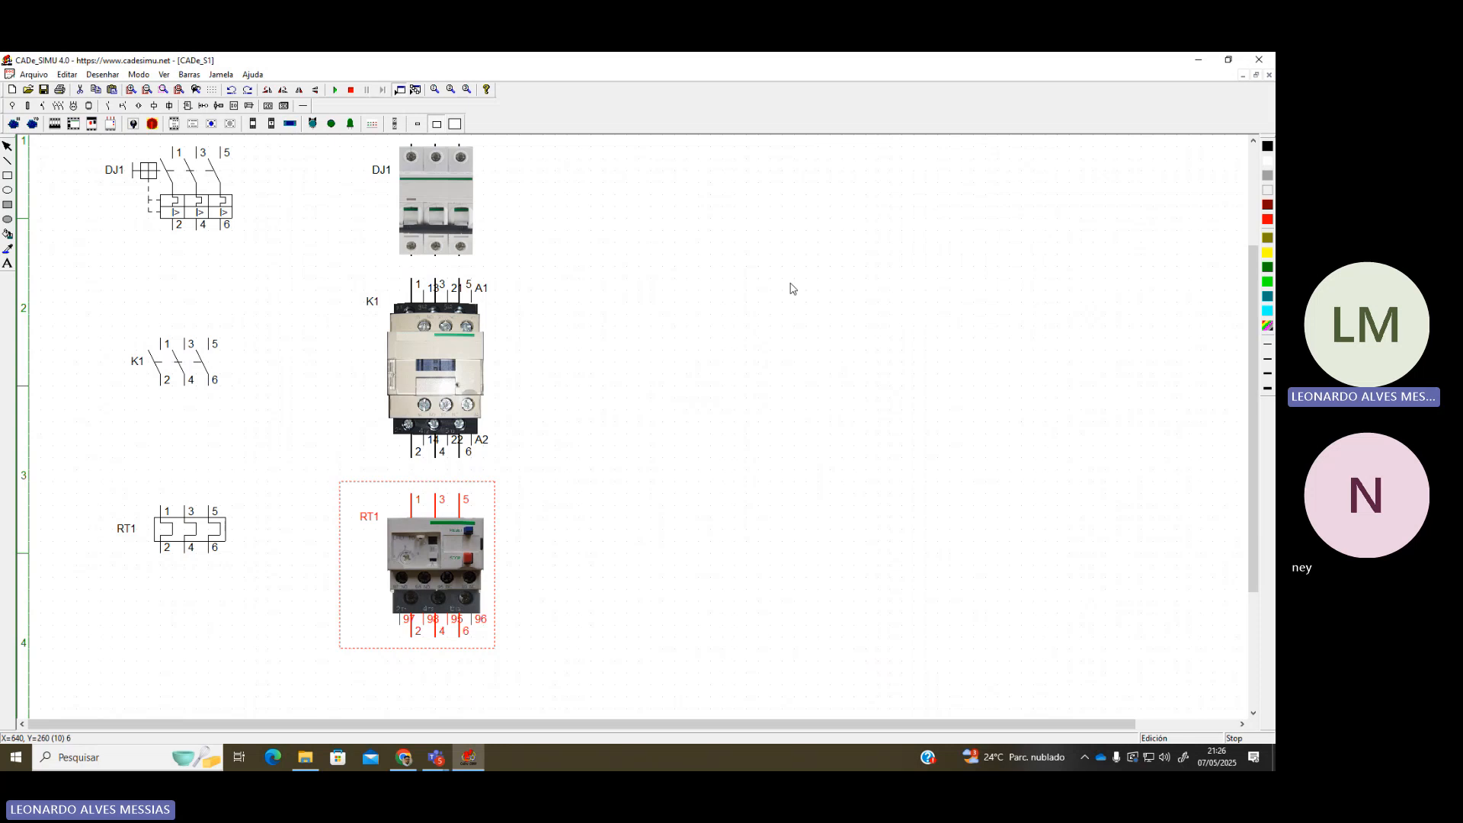
click(356, 412)
scroll(362, 408, down, 1)
scroll(213, 358, up, 4)
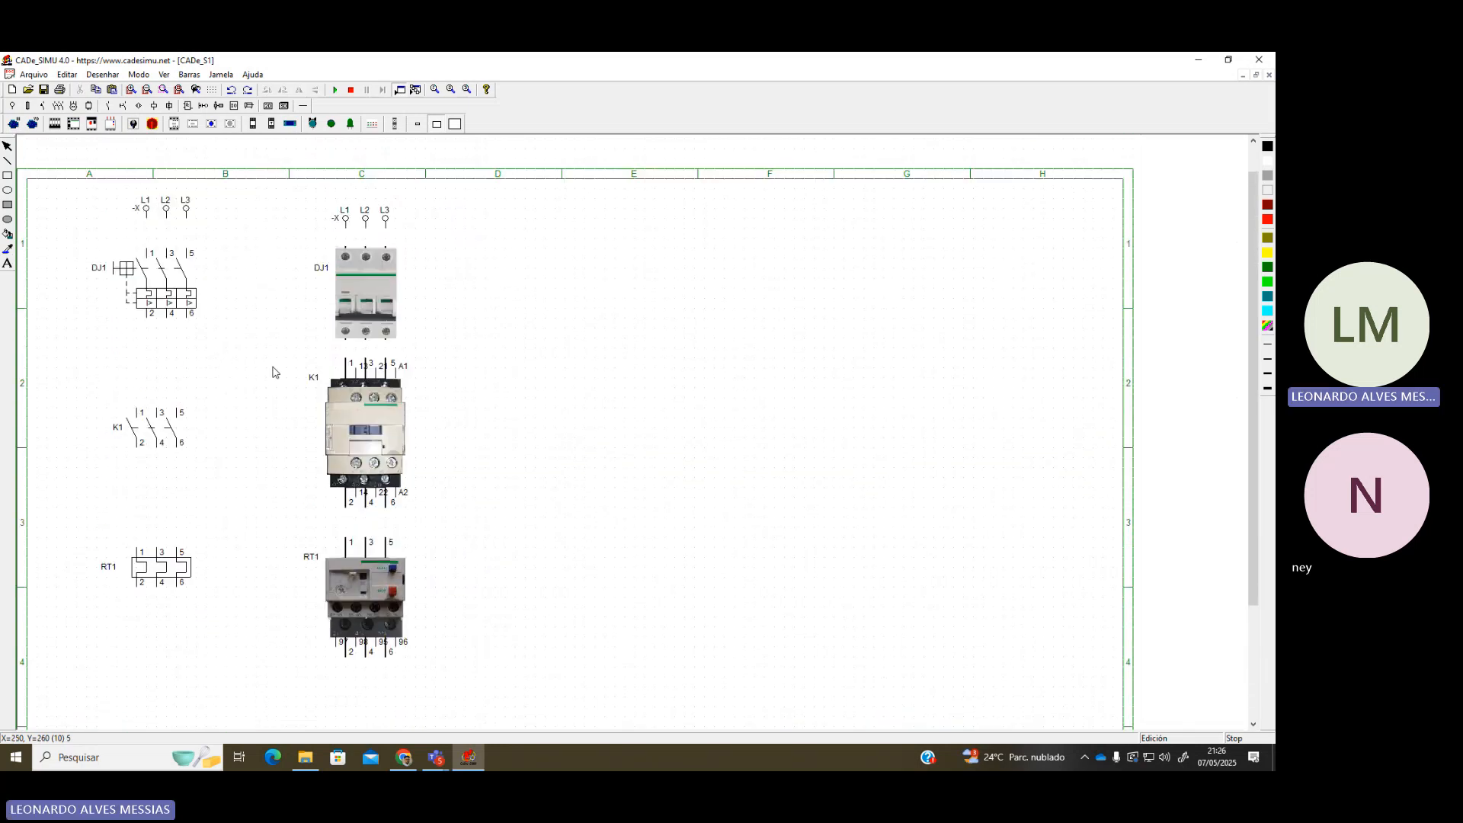
Move the DJ1 breaker symbol and left L1-L3 terminal block slightly down
click(378, 220)
drag(154, 282, 154, 295)
drag(175, 216, 166, 227)
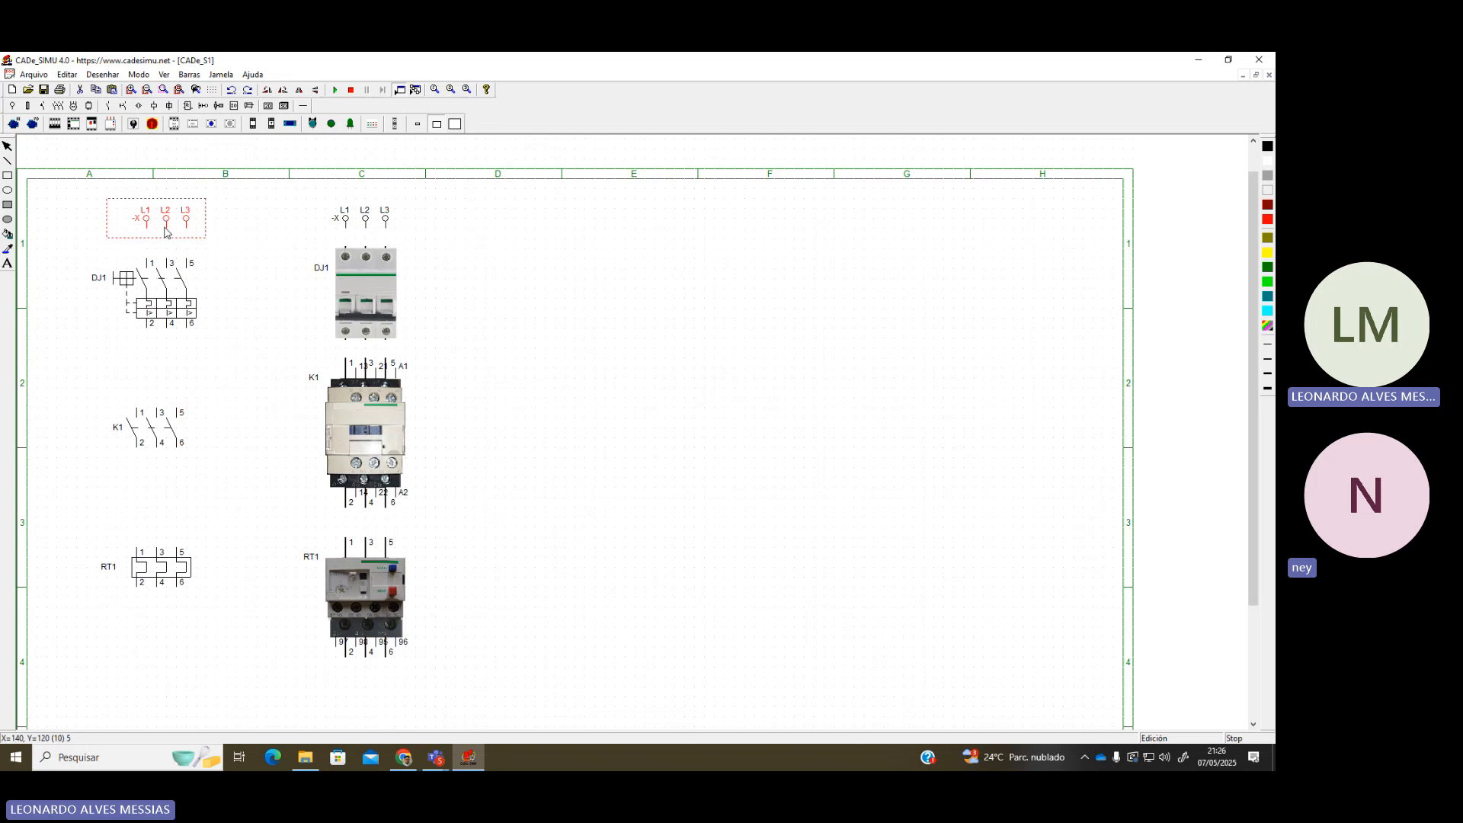
click(525, 344)
Place the three-phase motor symbol below the RT1 symbol and shift it further down
click(189, 576)
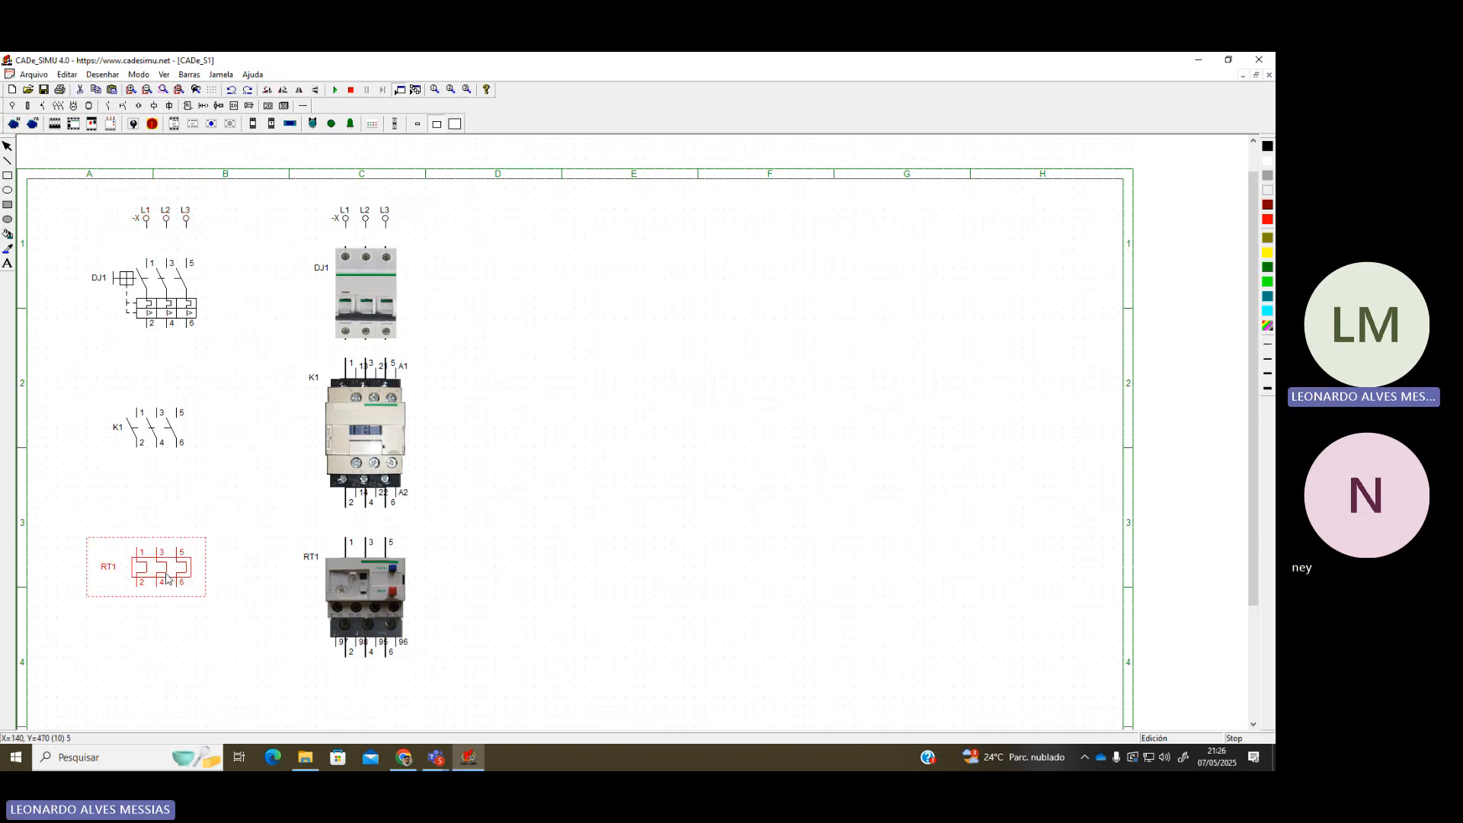
scroll(567, 588, down, 1)
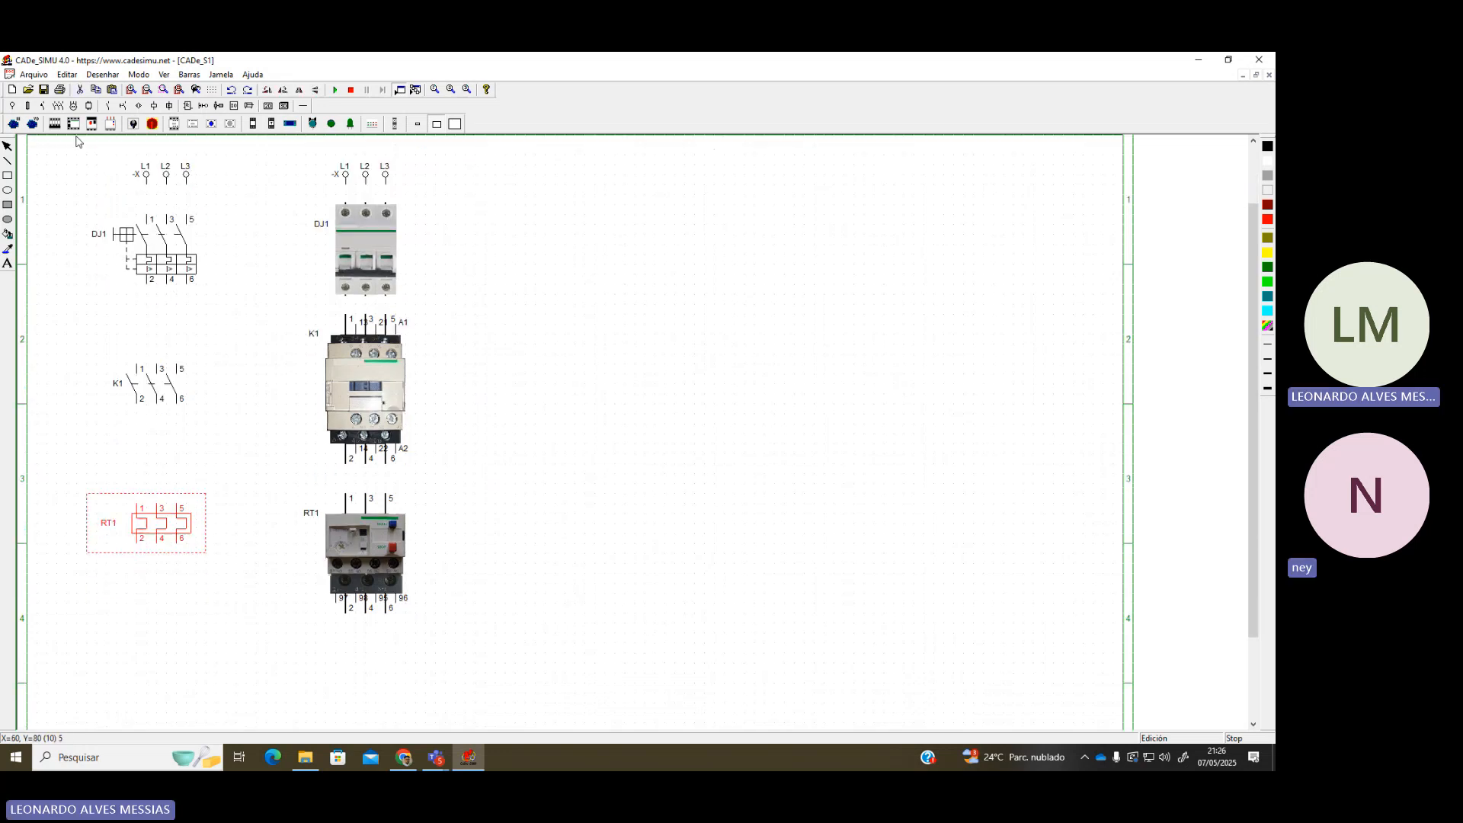
click(73, 105)
click(14, 124)
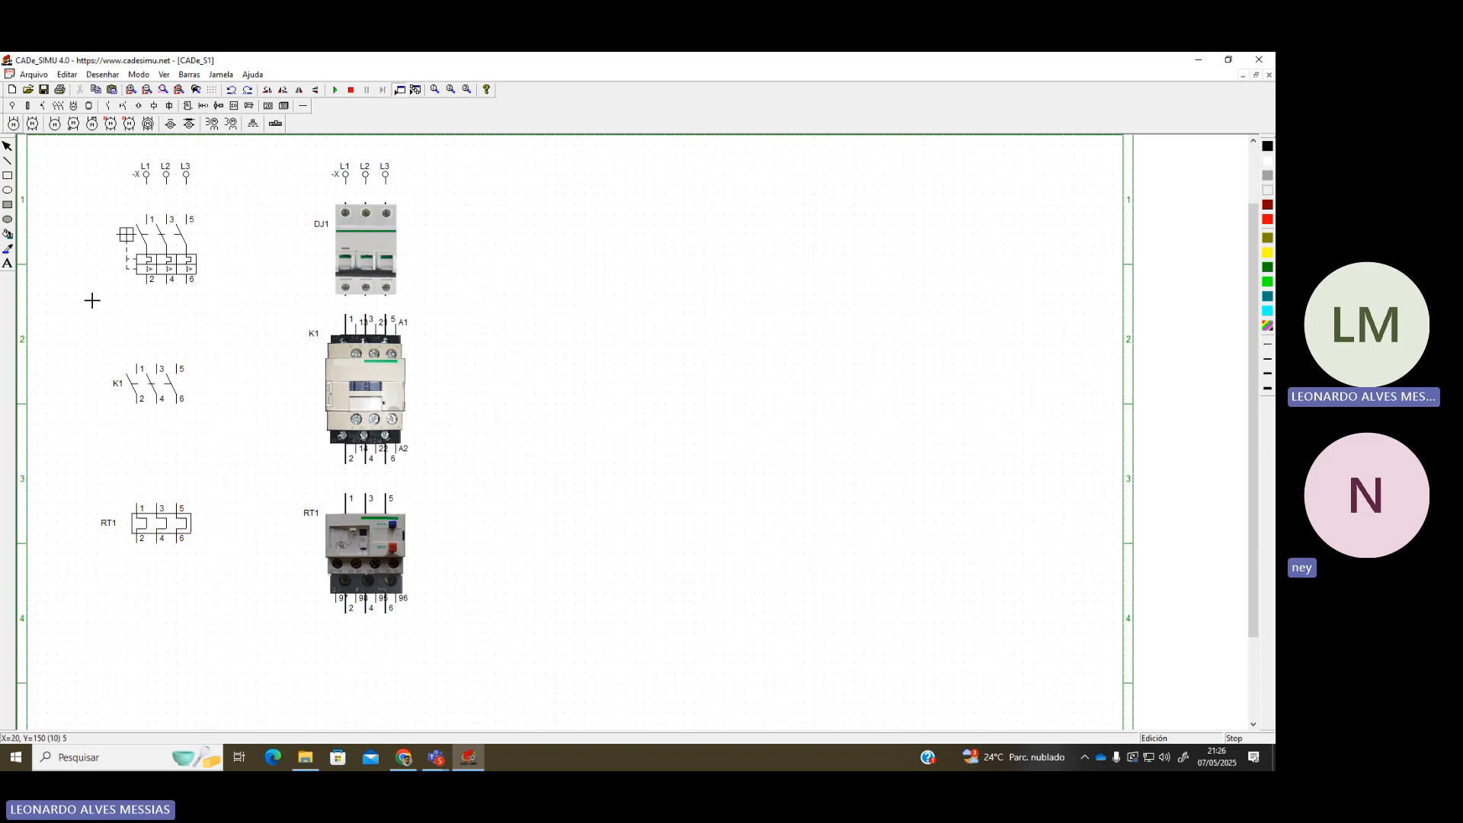
click(140, 587)
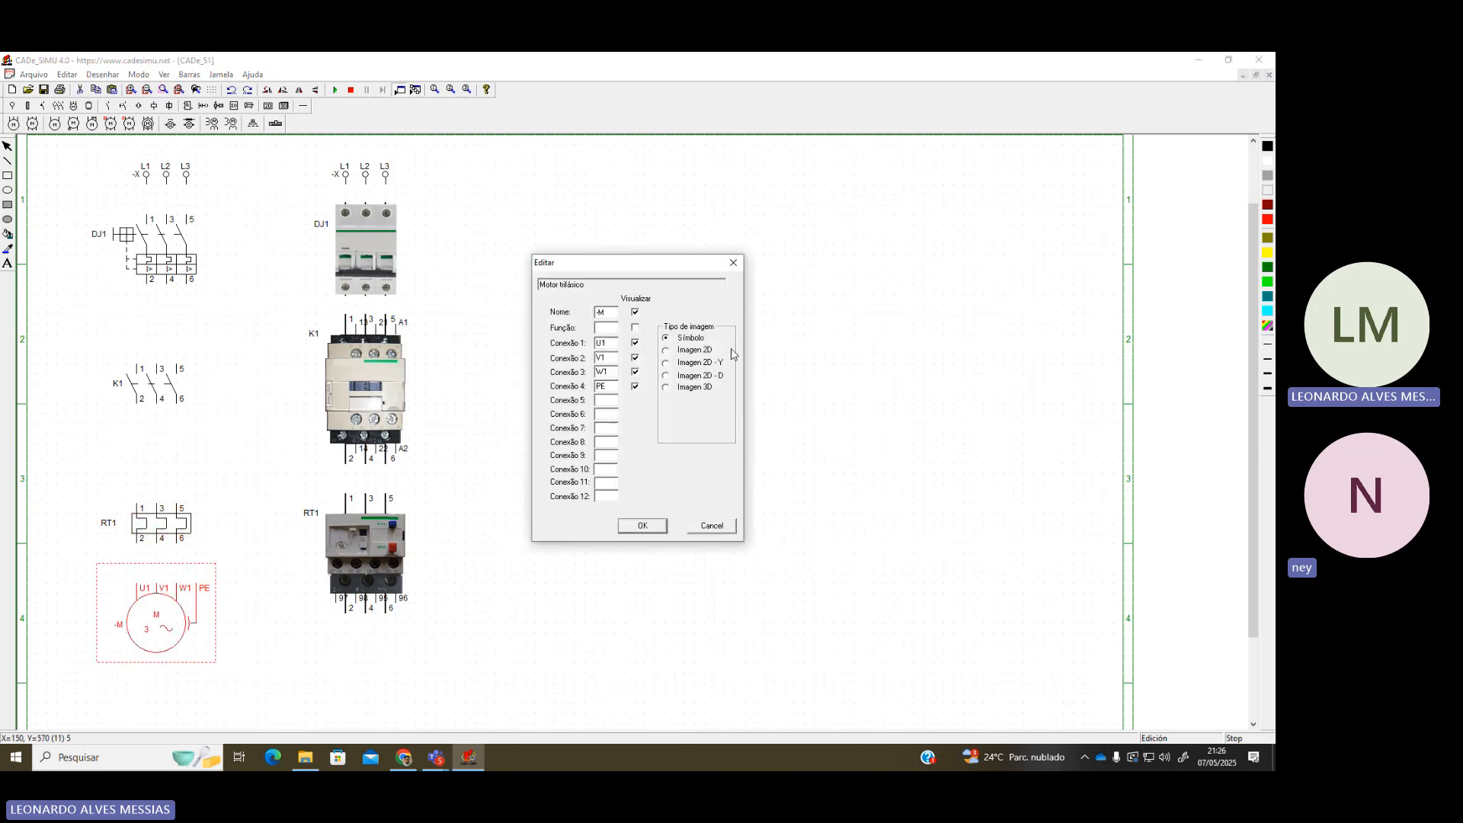
click(733, 262)
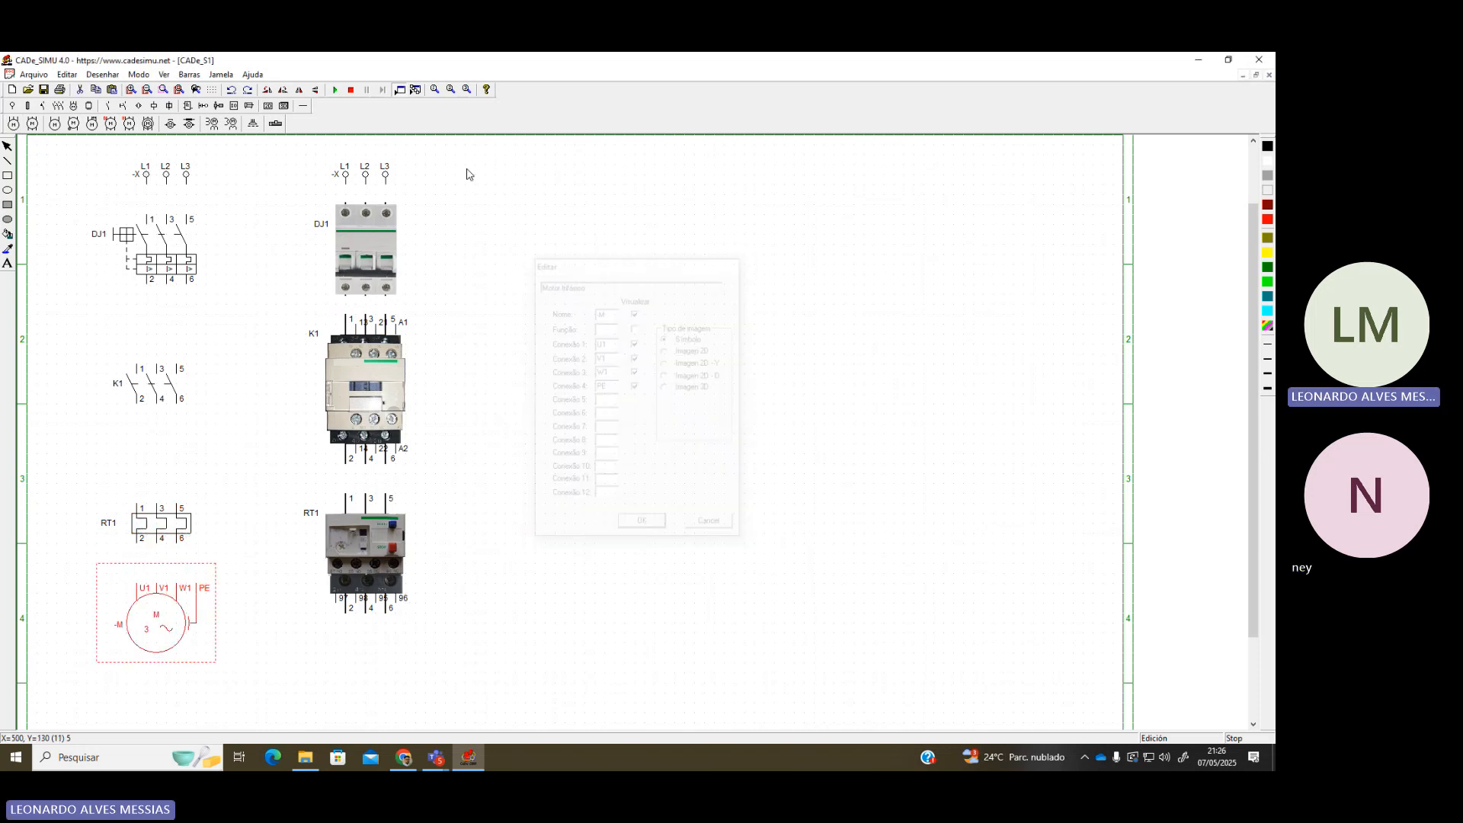
click(283, 105)
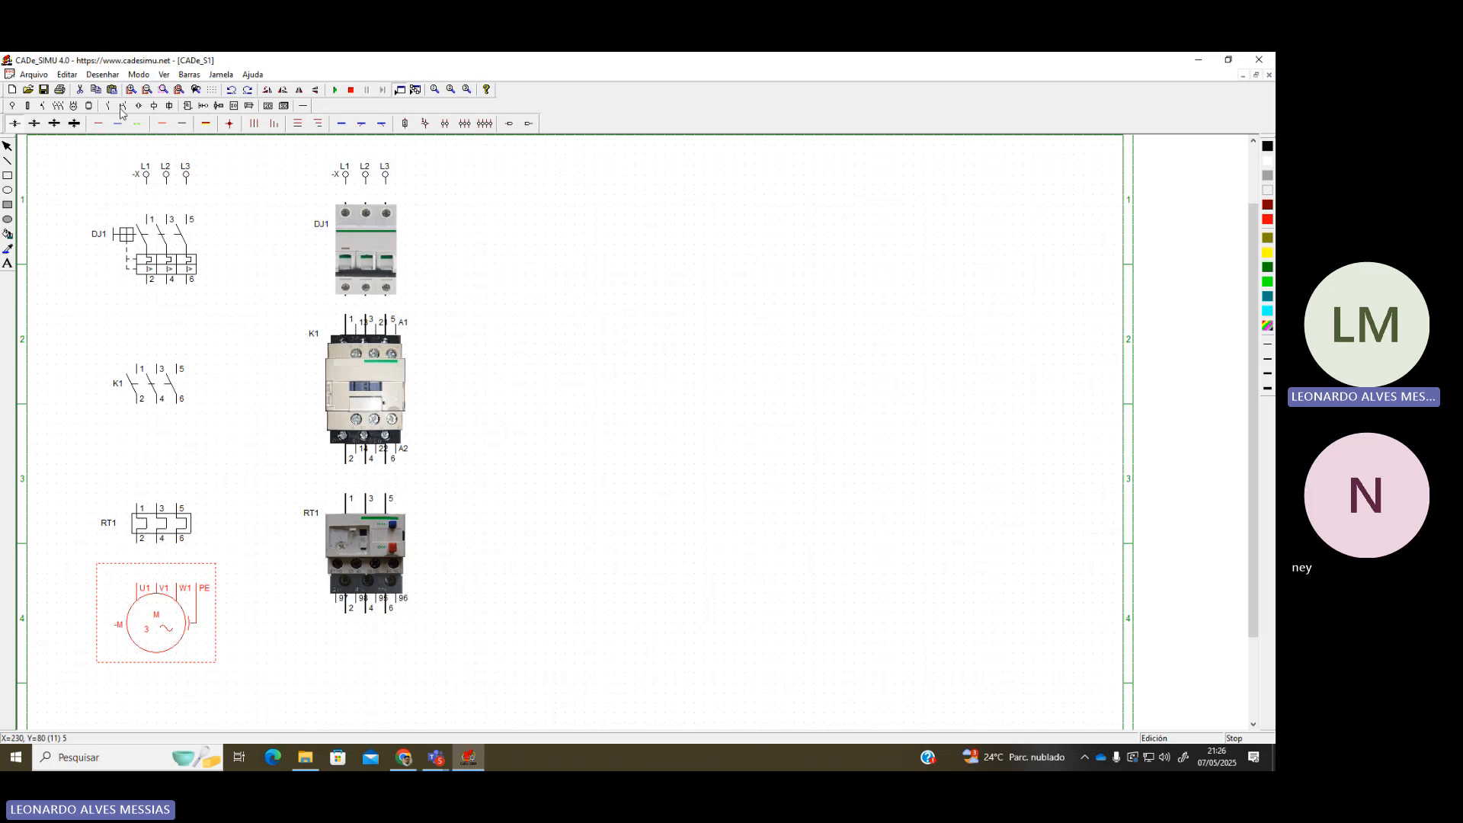
click(121, 106)
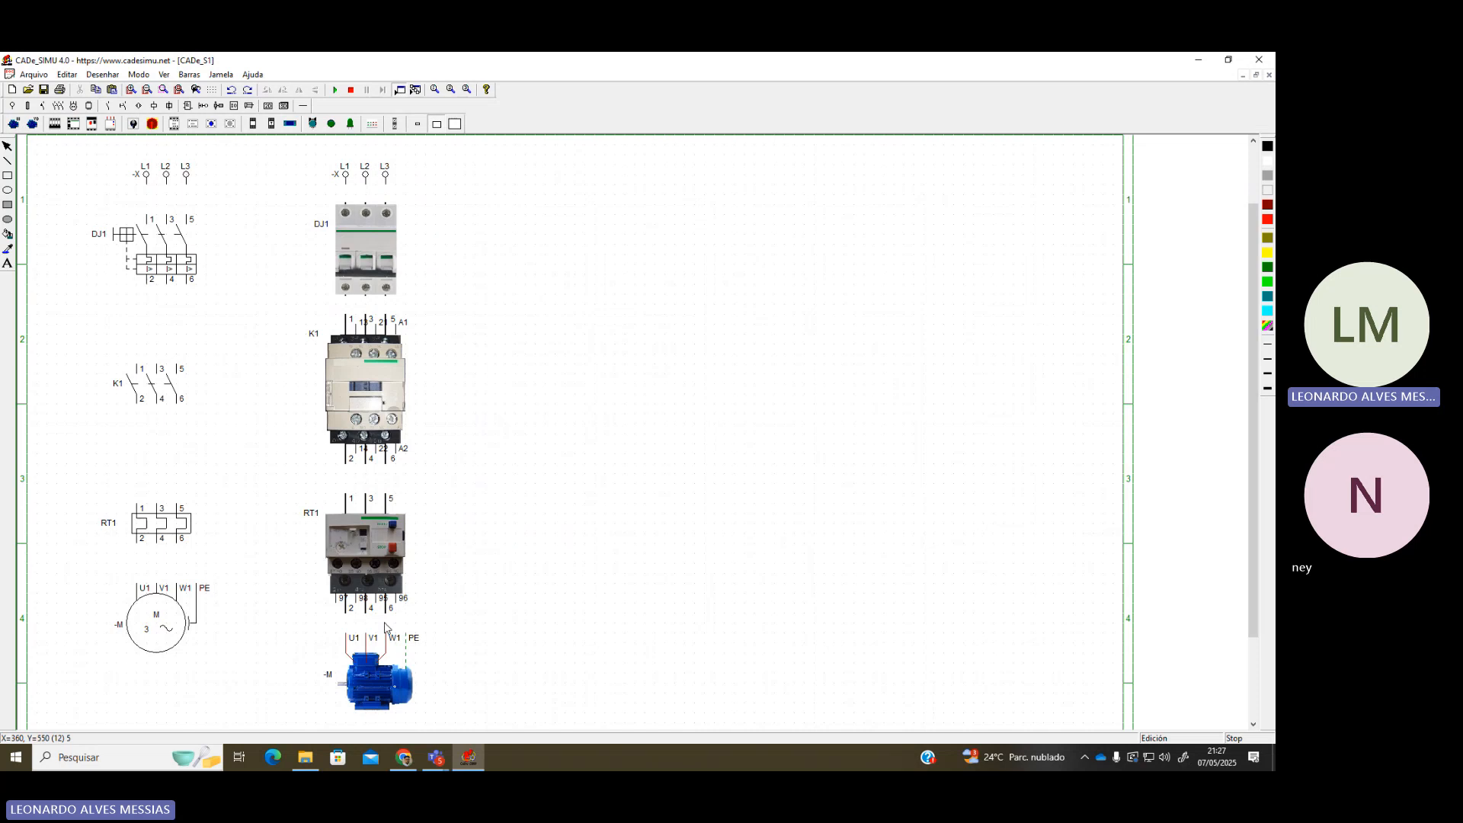
drag(175, 640, 162, 691)
Rename the motor symbol and motor picture from -M to M1
double_click(157, 668)
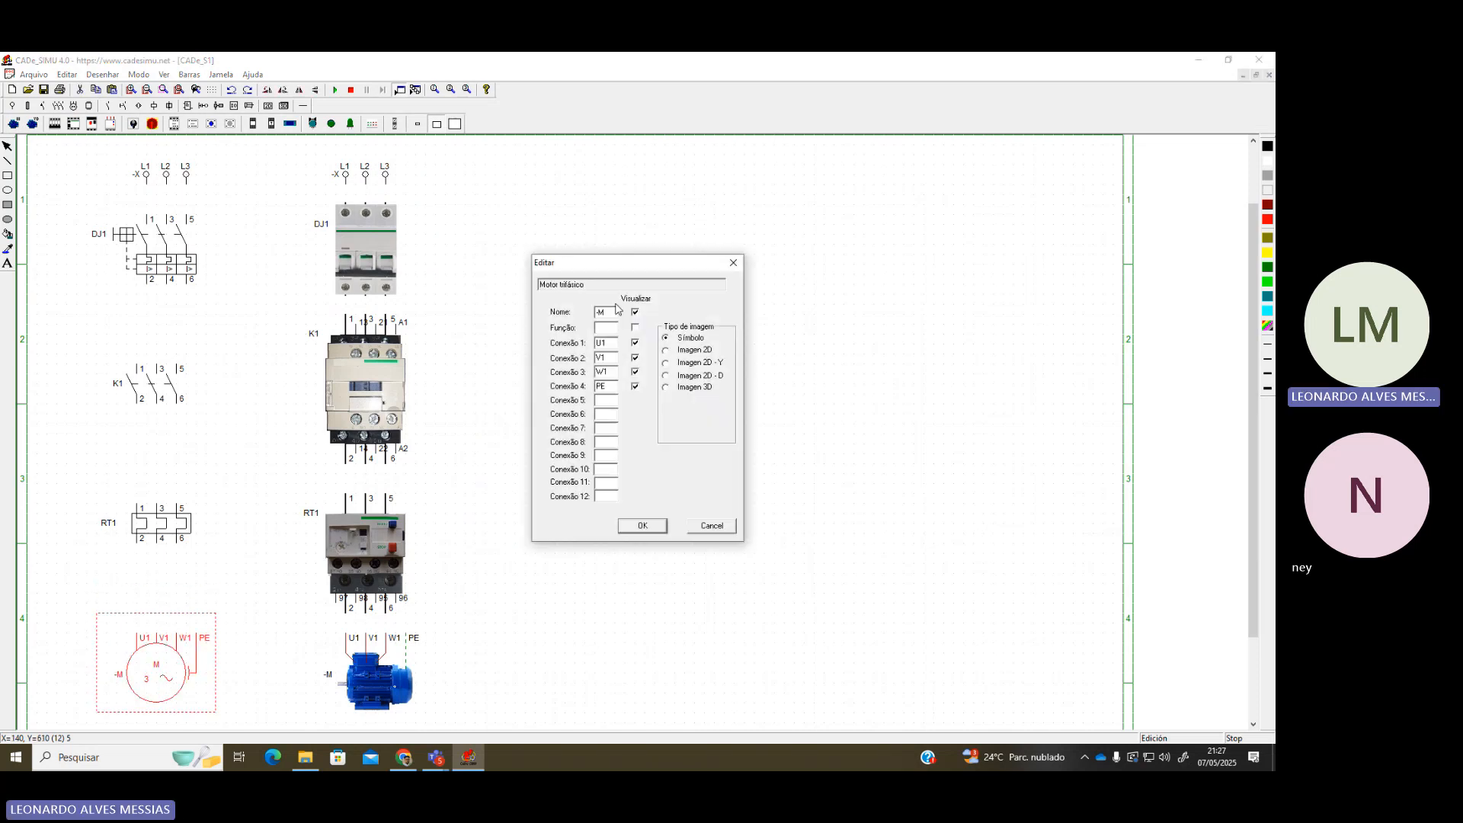
drag(609, 312, 552, 314)
text(M1)
key(Return)
click(378, 682)
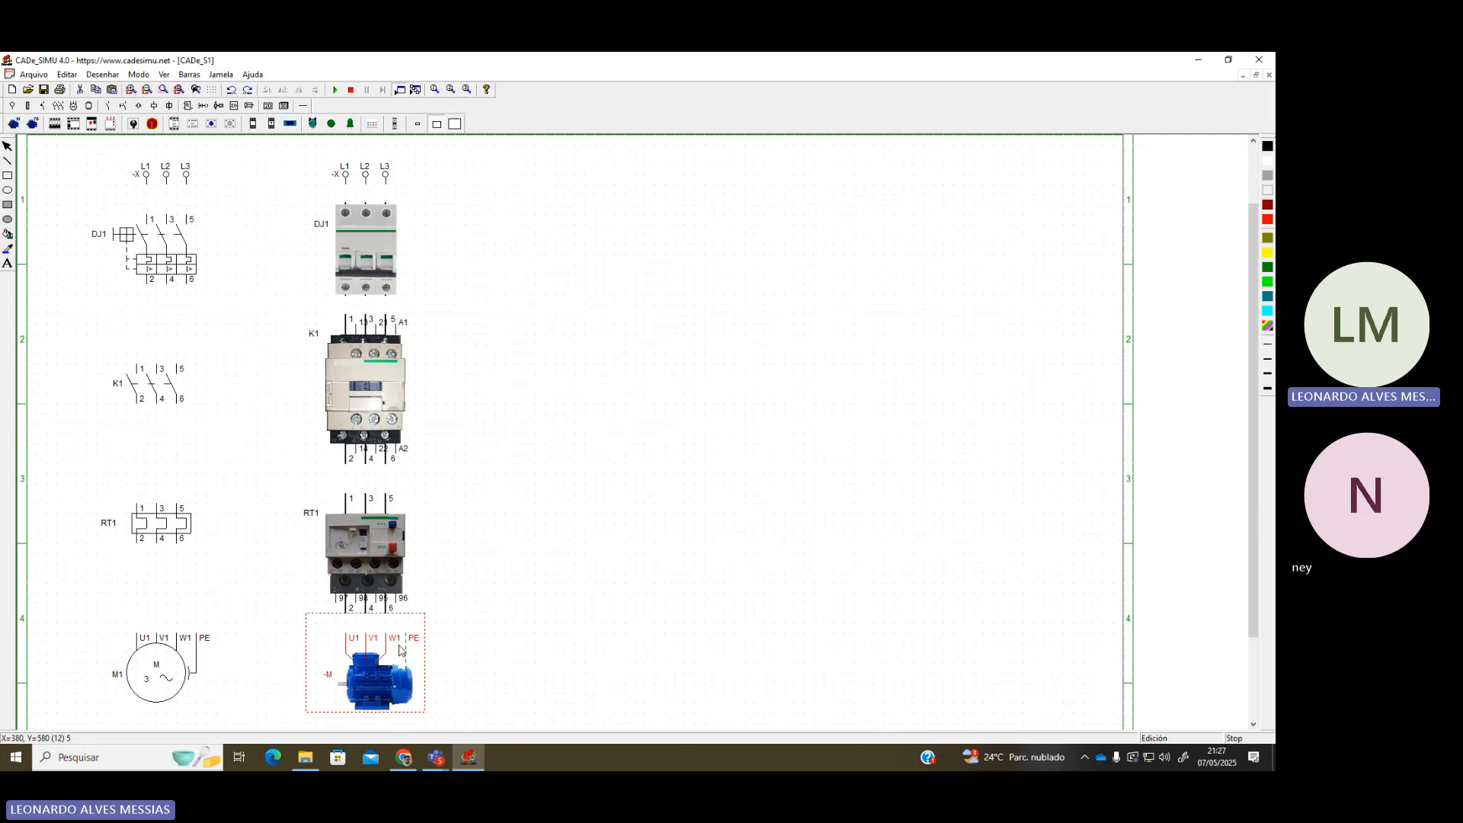
double_click(372, 684)
drag(609, 312, 553, 313)
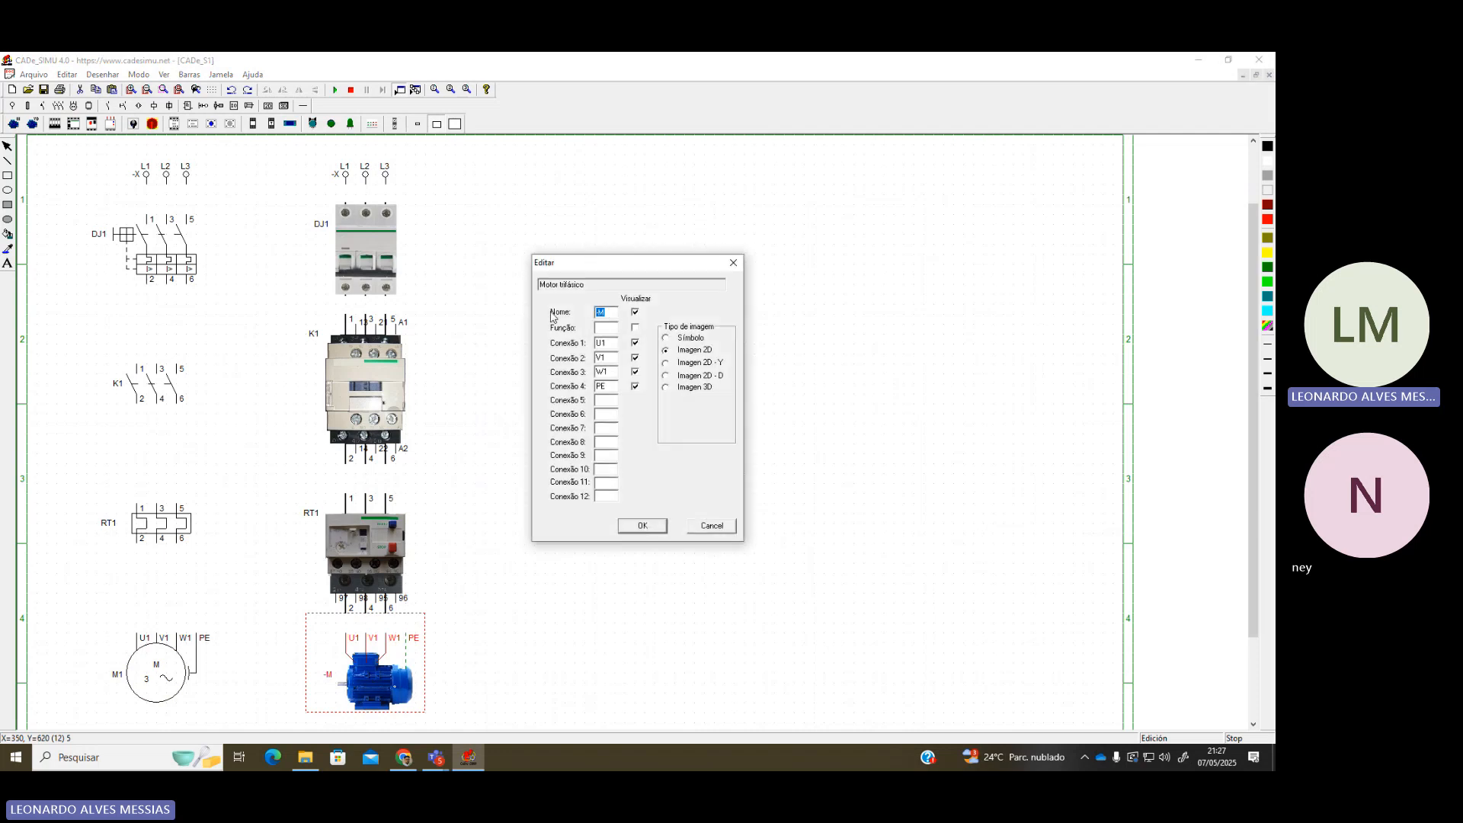
text(M1)
key(Return)
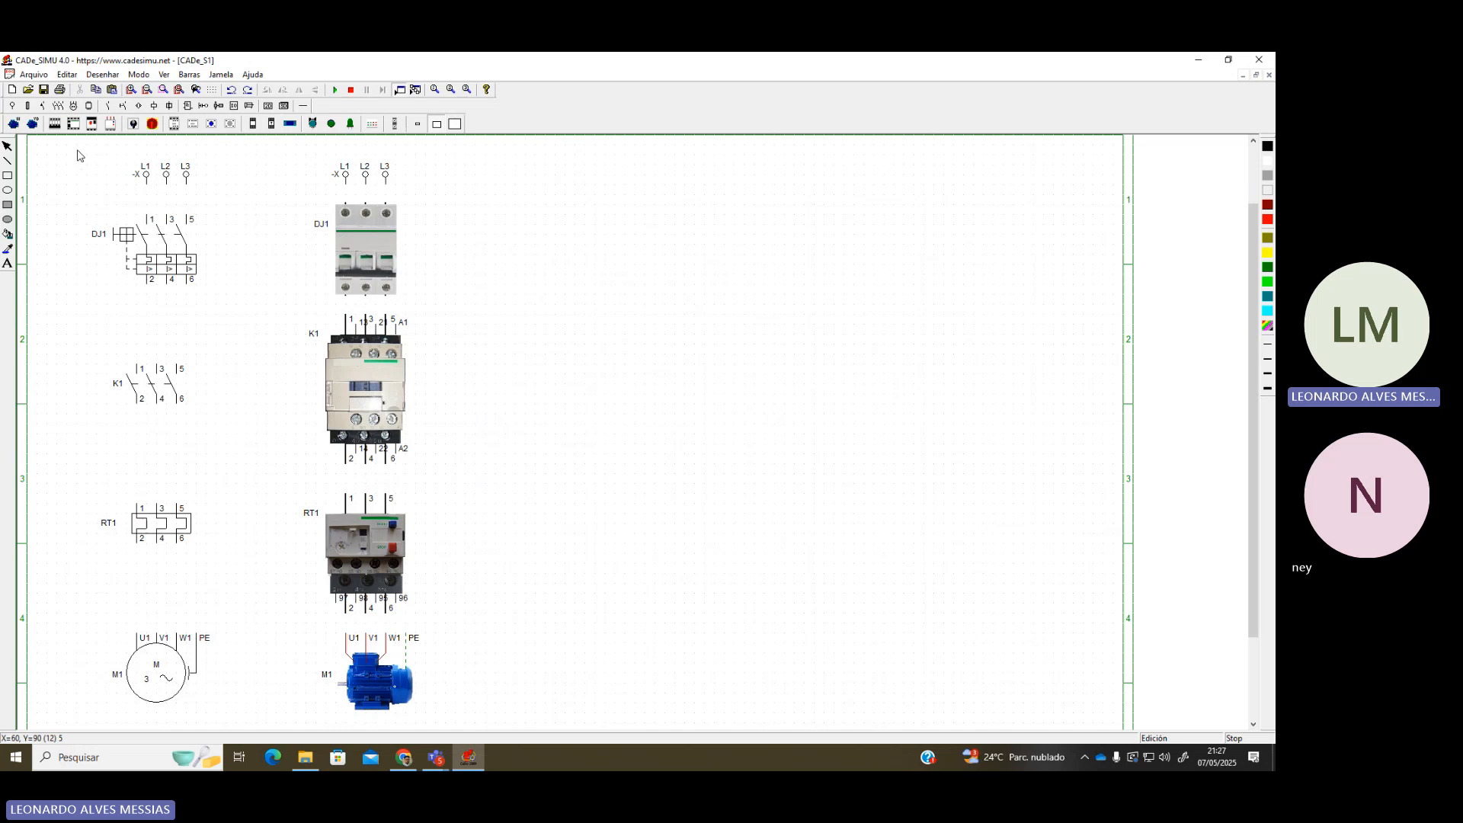
Draw a temporary frame around the left symbol column and nudge it into place
drag(47, 145, 257, 723)
scroll(274, 533, up, 1)
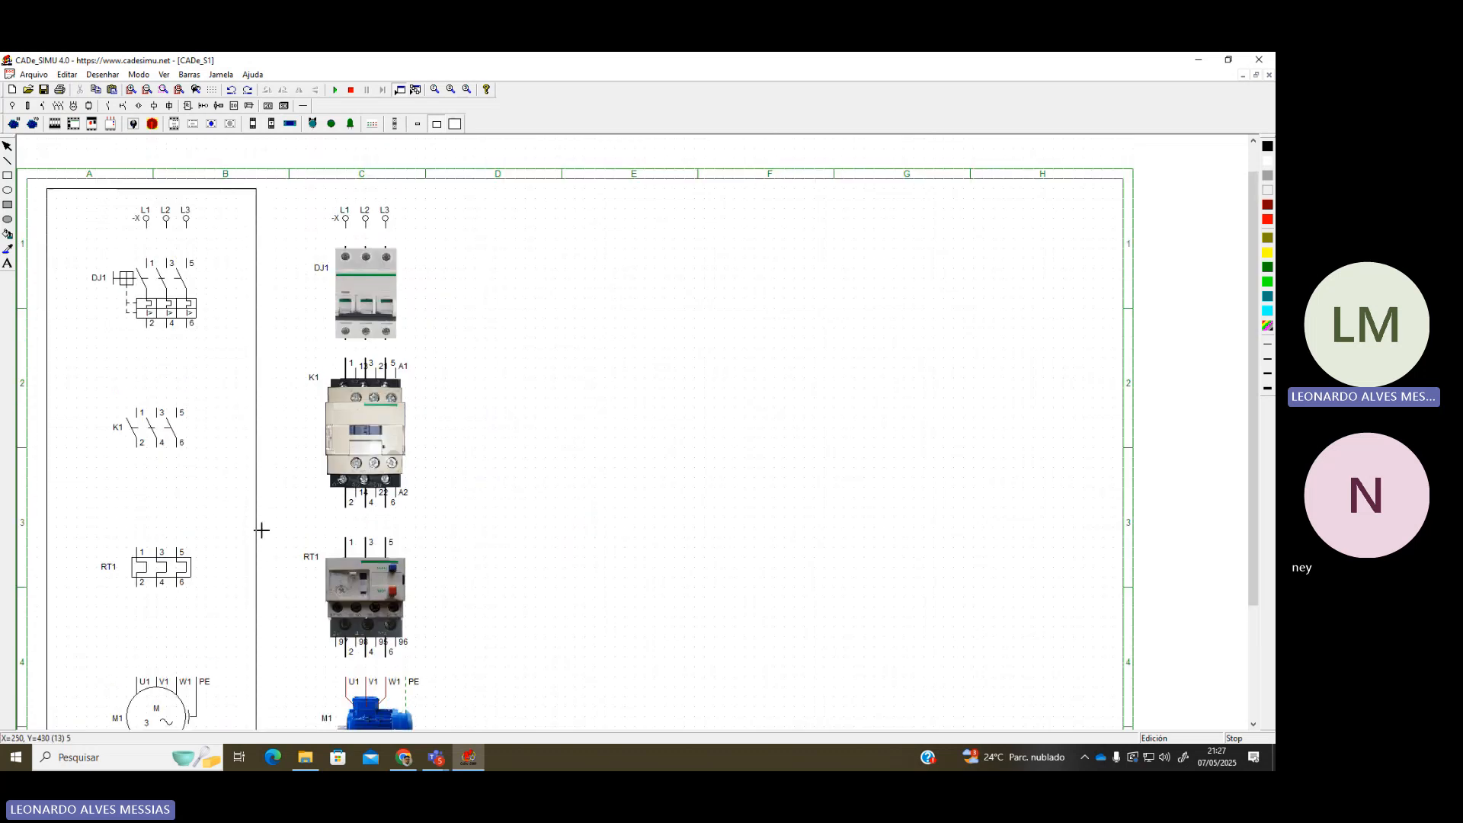
click(180, 190)
drag(181, 191, 188, 202)
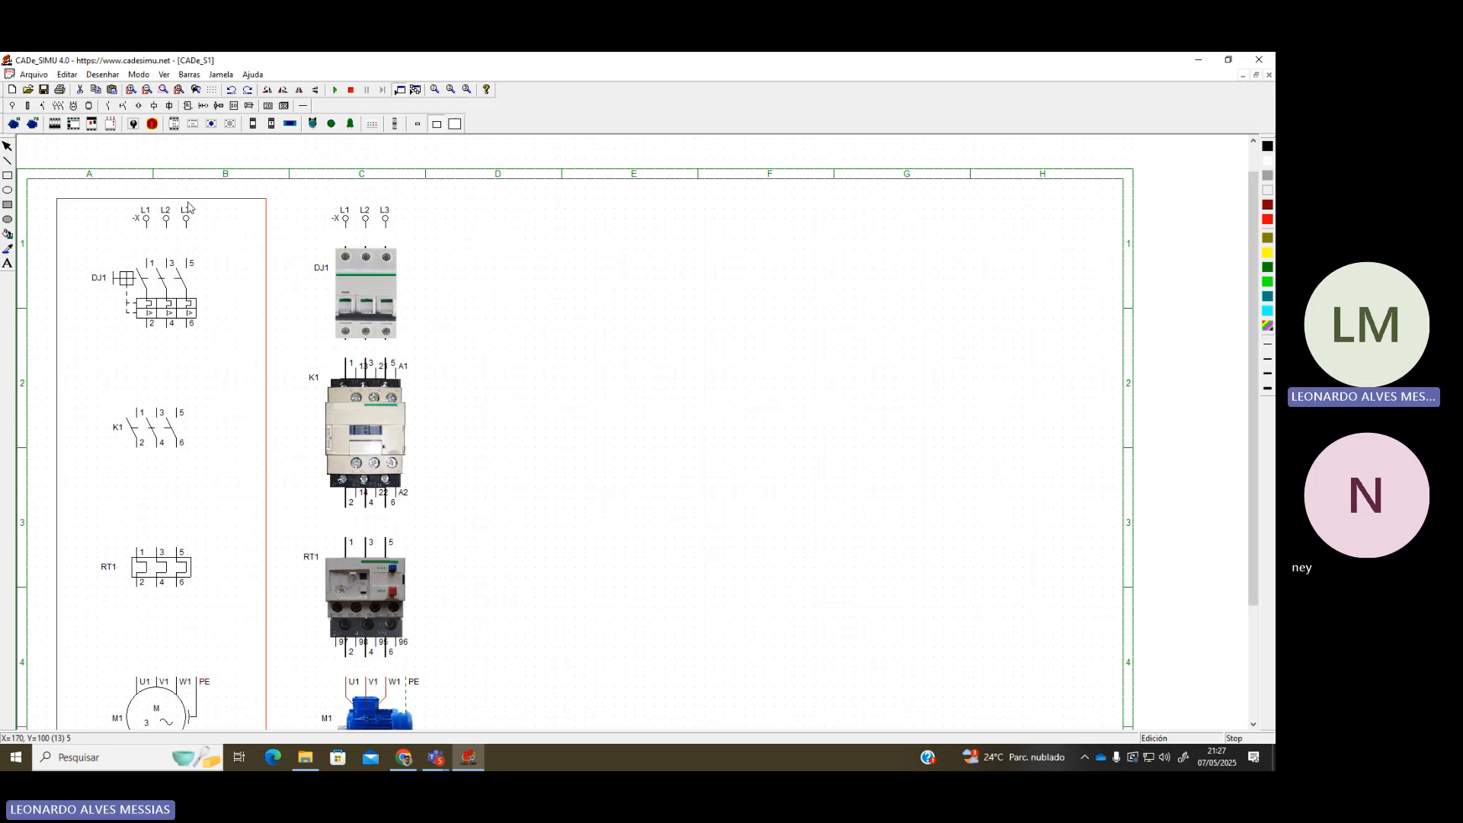
Add the text 'Diagrama de Força' above the left column
click(7, 263)
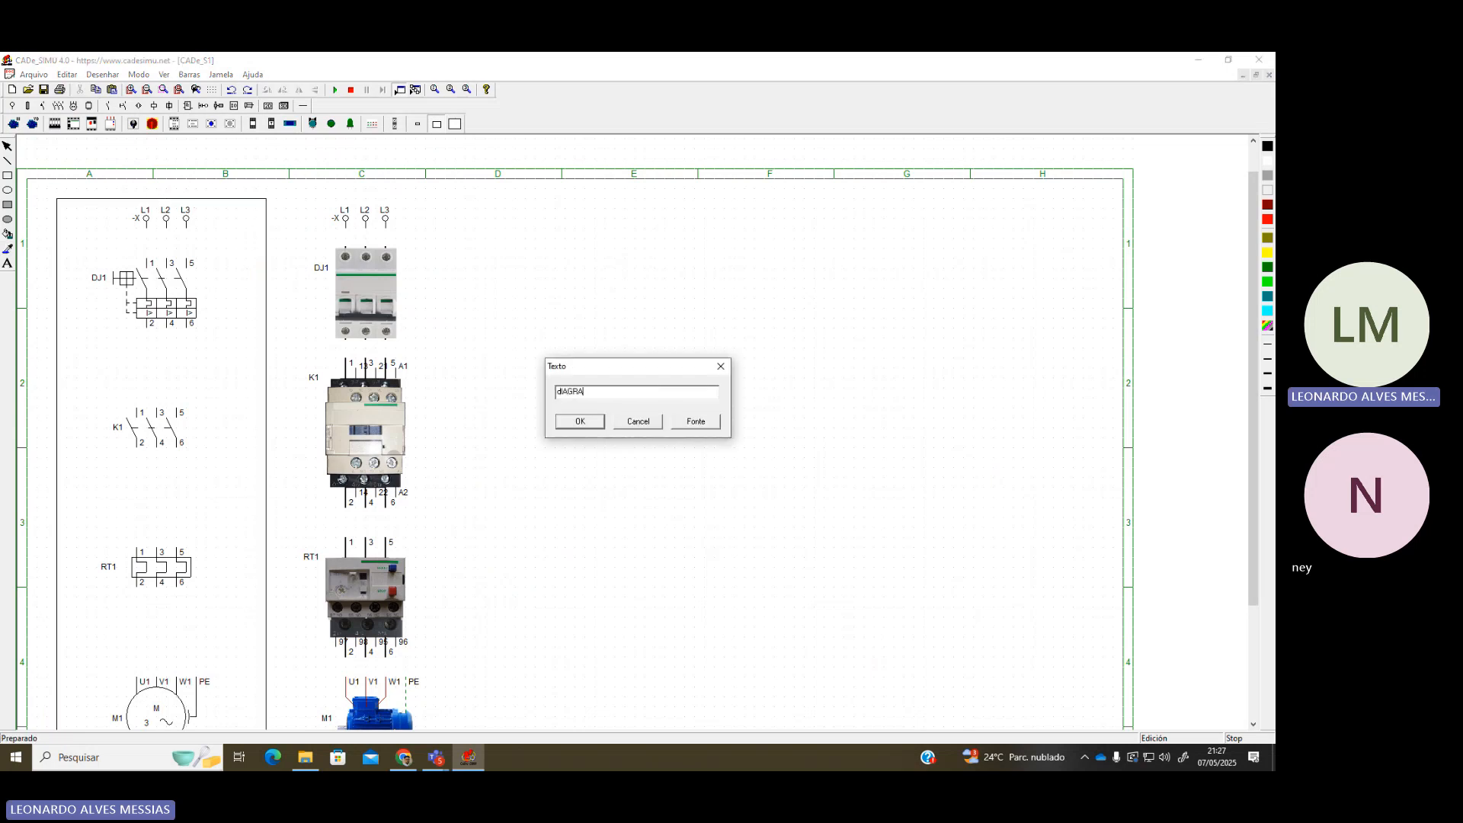
text(dIAGRAMA)
key(BackSpace)
key(BackSpace)
key(BackSpace)
key(BackSpace)
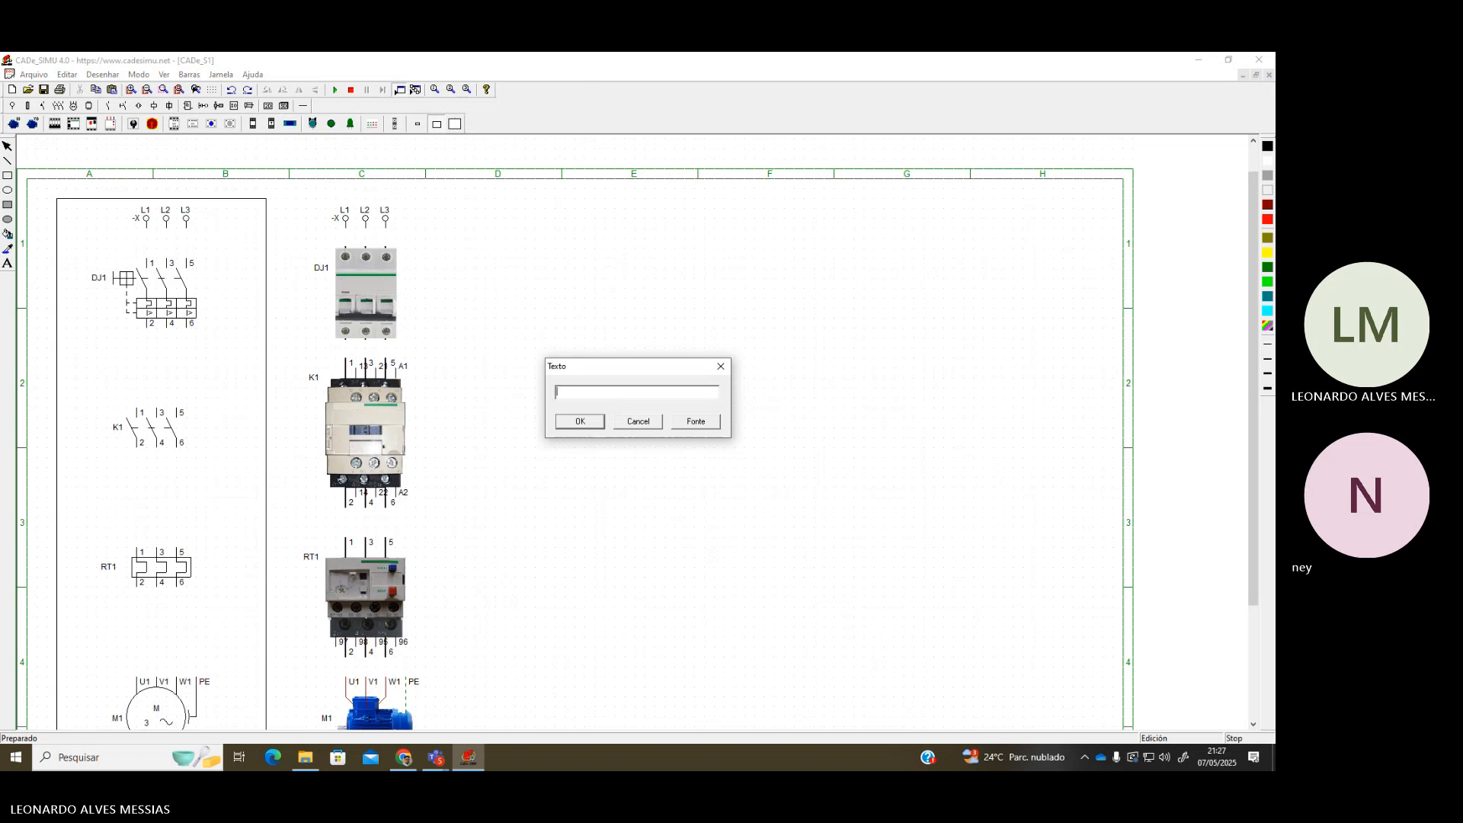
text(Diagrama de Força)
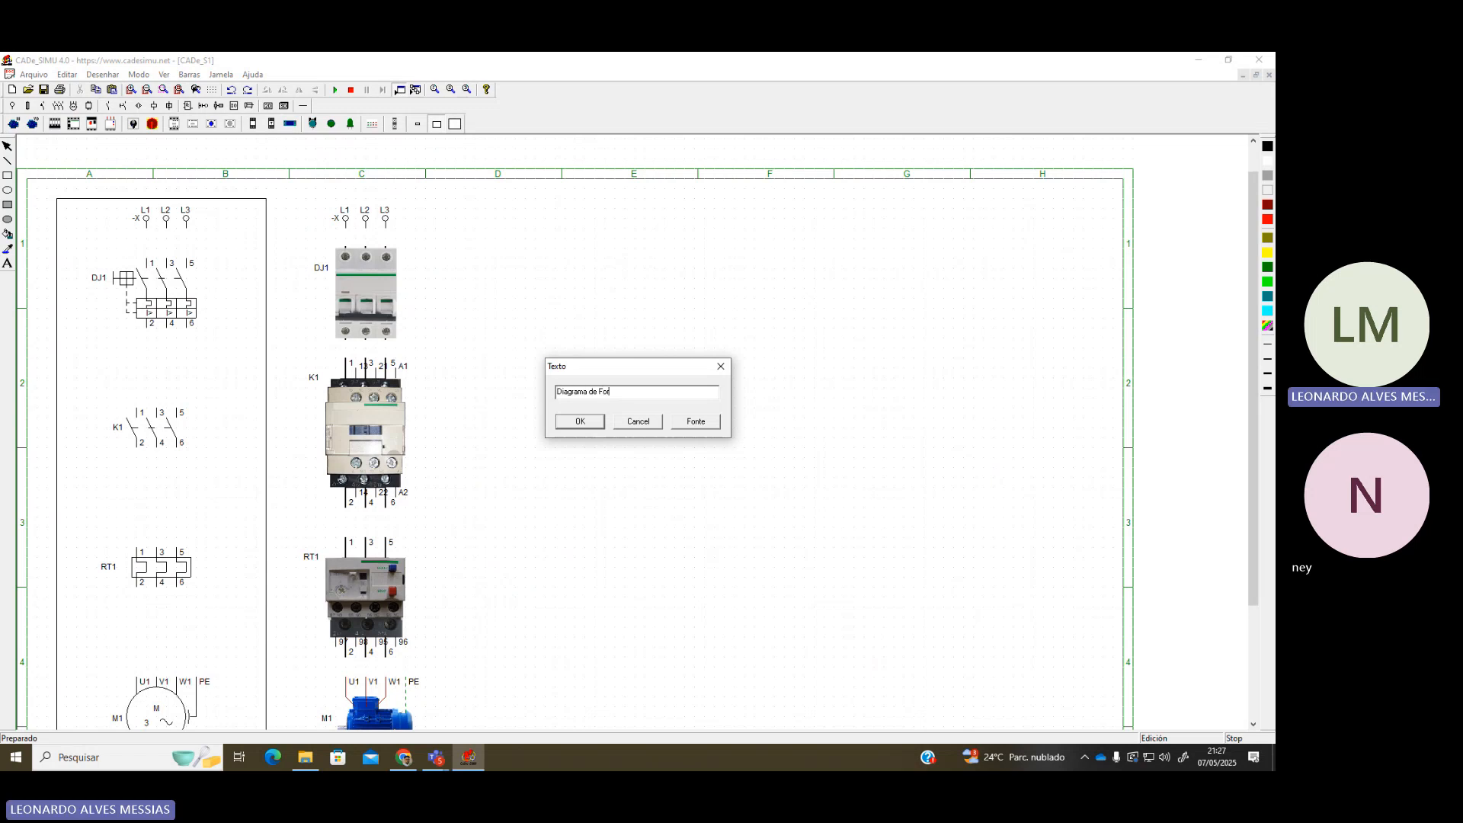
click(580, 422)
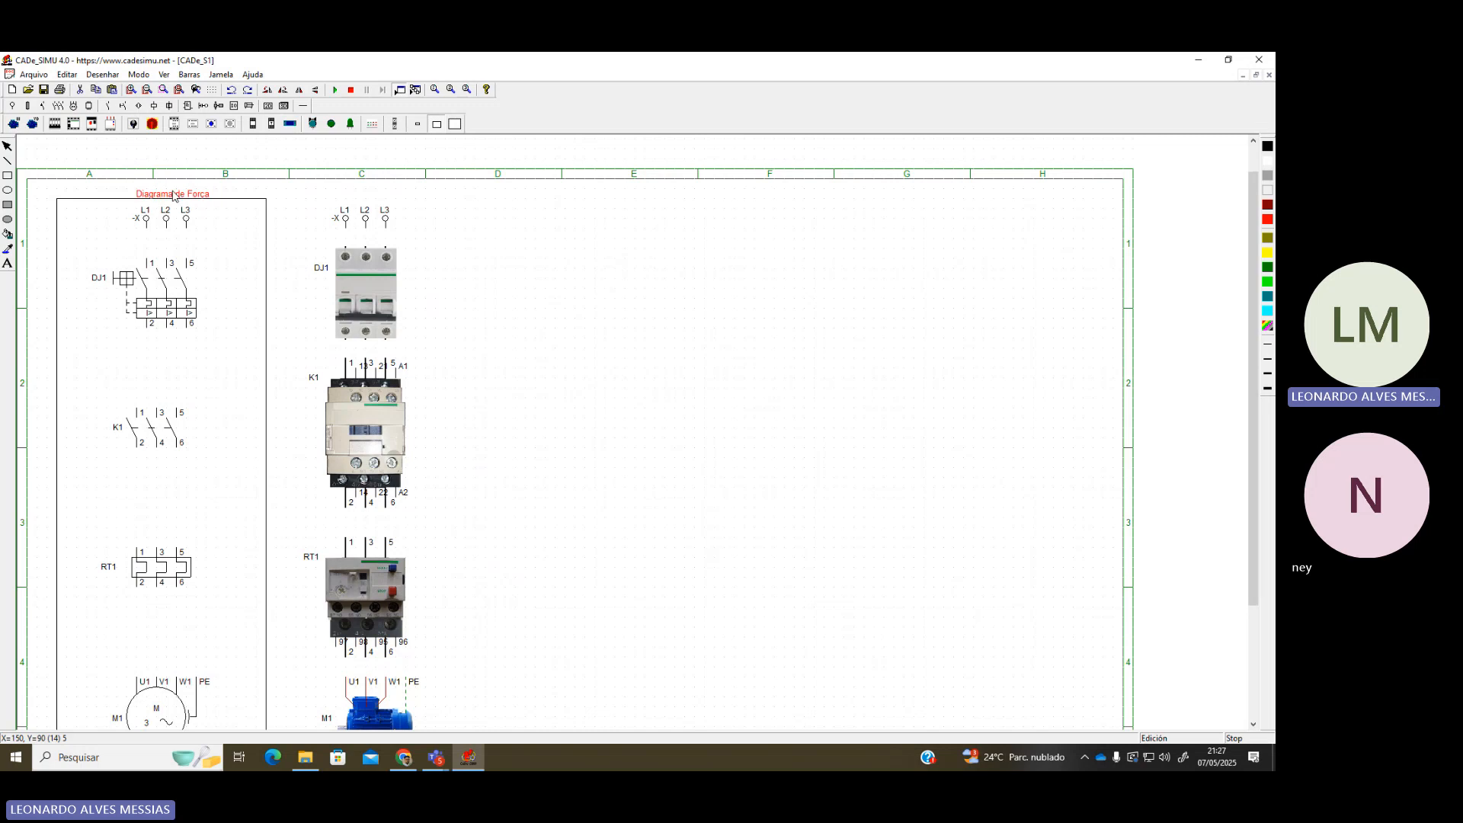
click(164, 185)
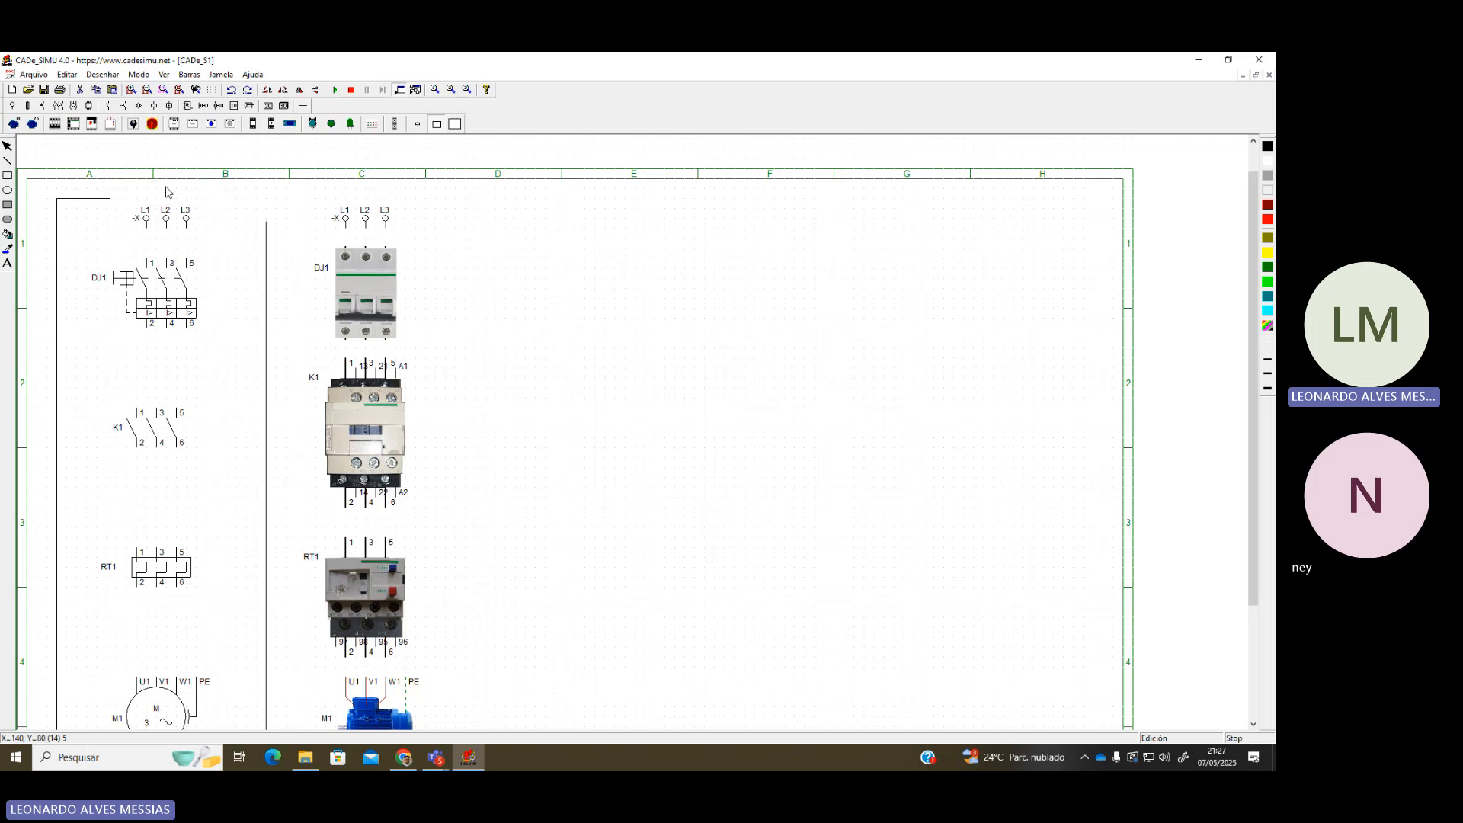
click(466, 226)
Delete the temporary frame around the left symbol column
drag(177, 216, 255, 223)
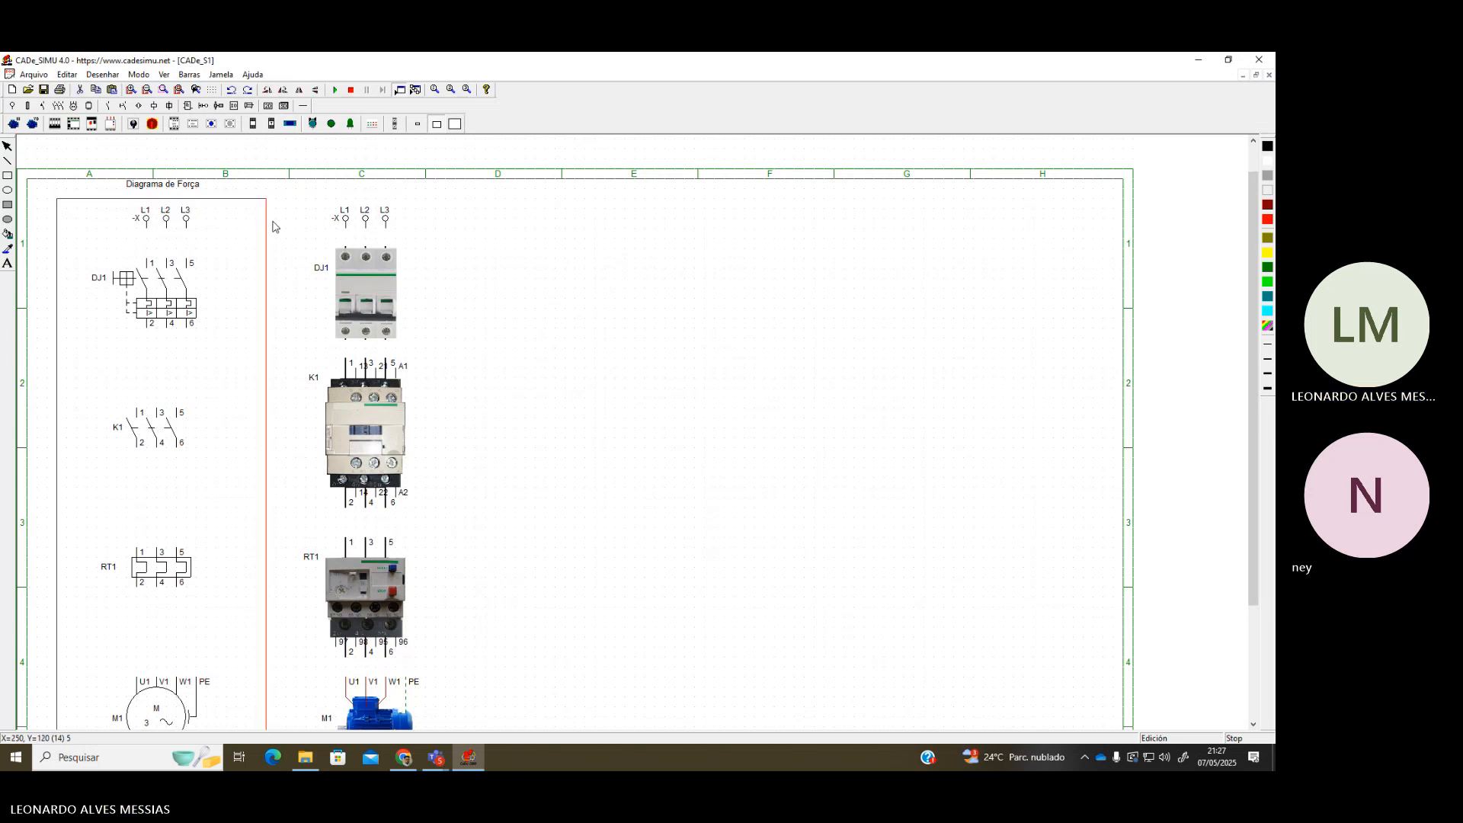
click(181, 188)
click(240, 213)
key(Delete)
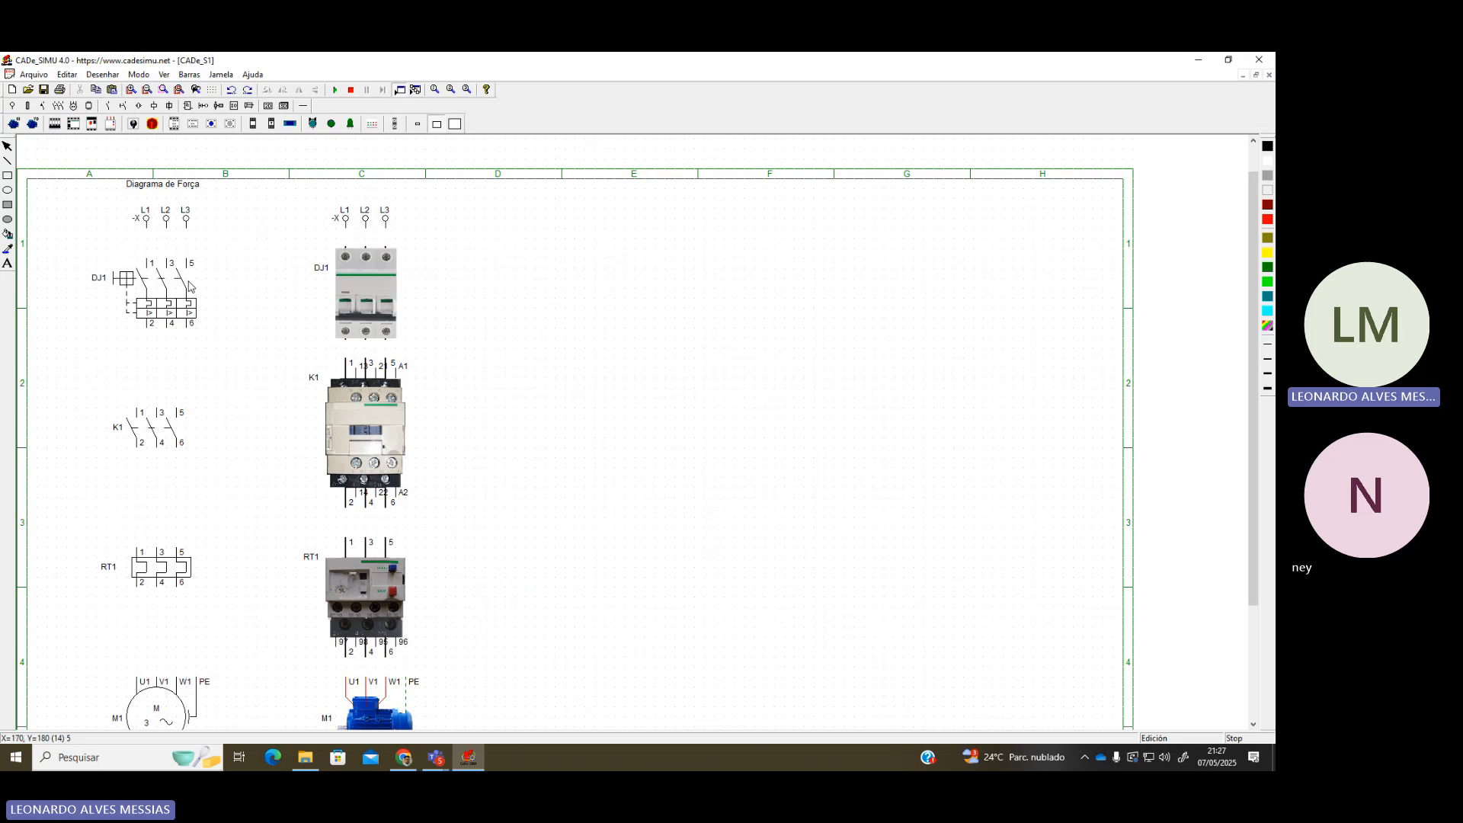
Try the three-phase wire and connection-dot tools from Cabos e conexões, then cancel
scroll(188, 279, up, 2)
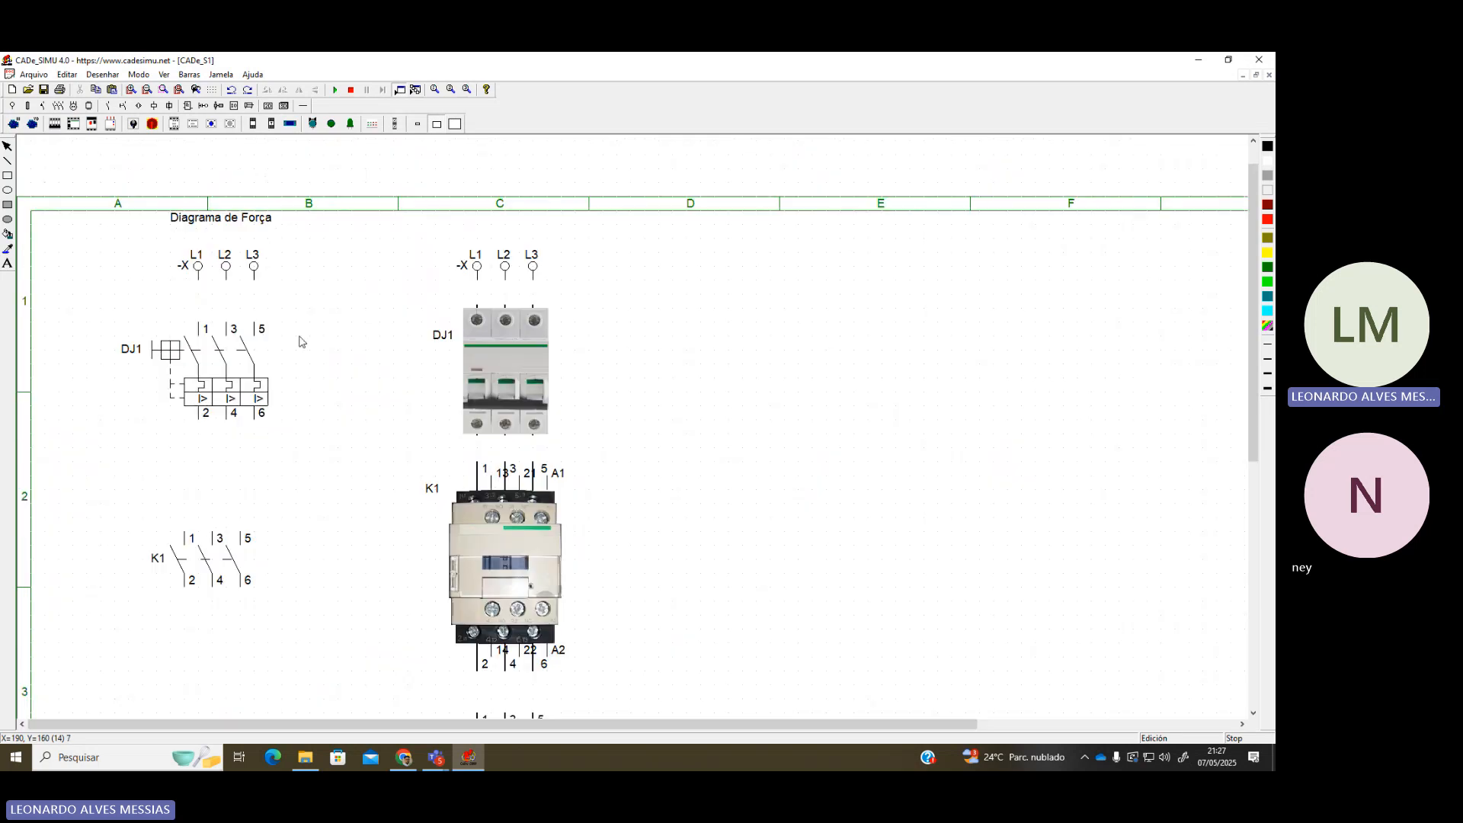
click(303, 107)
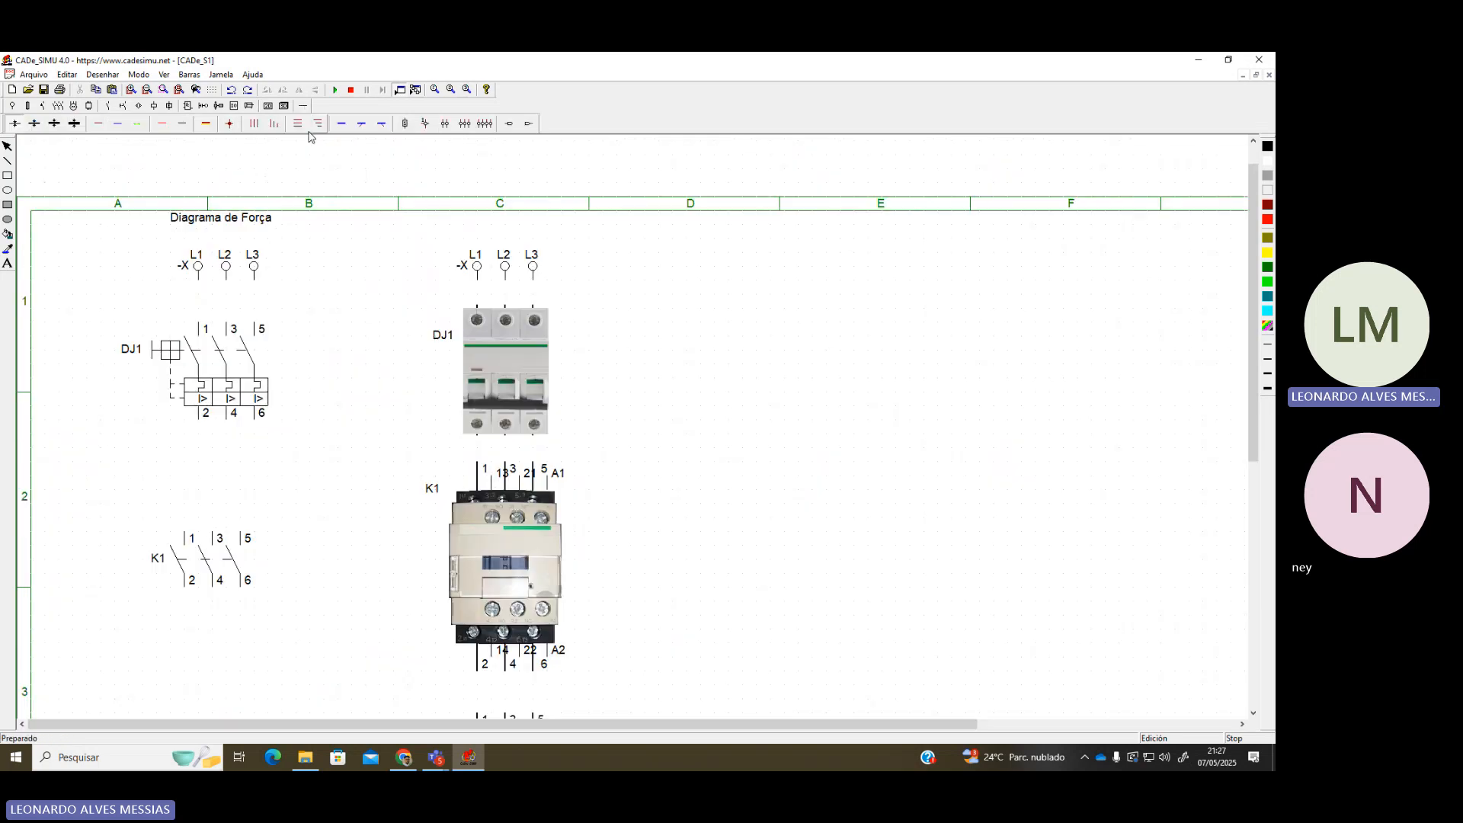
click(254, 130)
click(233, 127)
key(Escape)
Shift the K1 contact symbol slightly right to line up under DJ1
drag(205, 571, 232, 576)
scroll(214, 568, down, 1)
scroll(214, 573, down, 3)
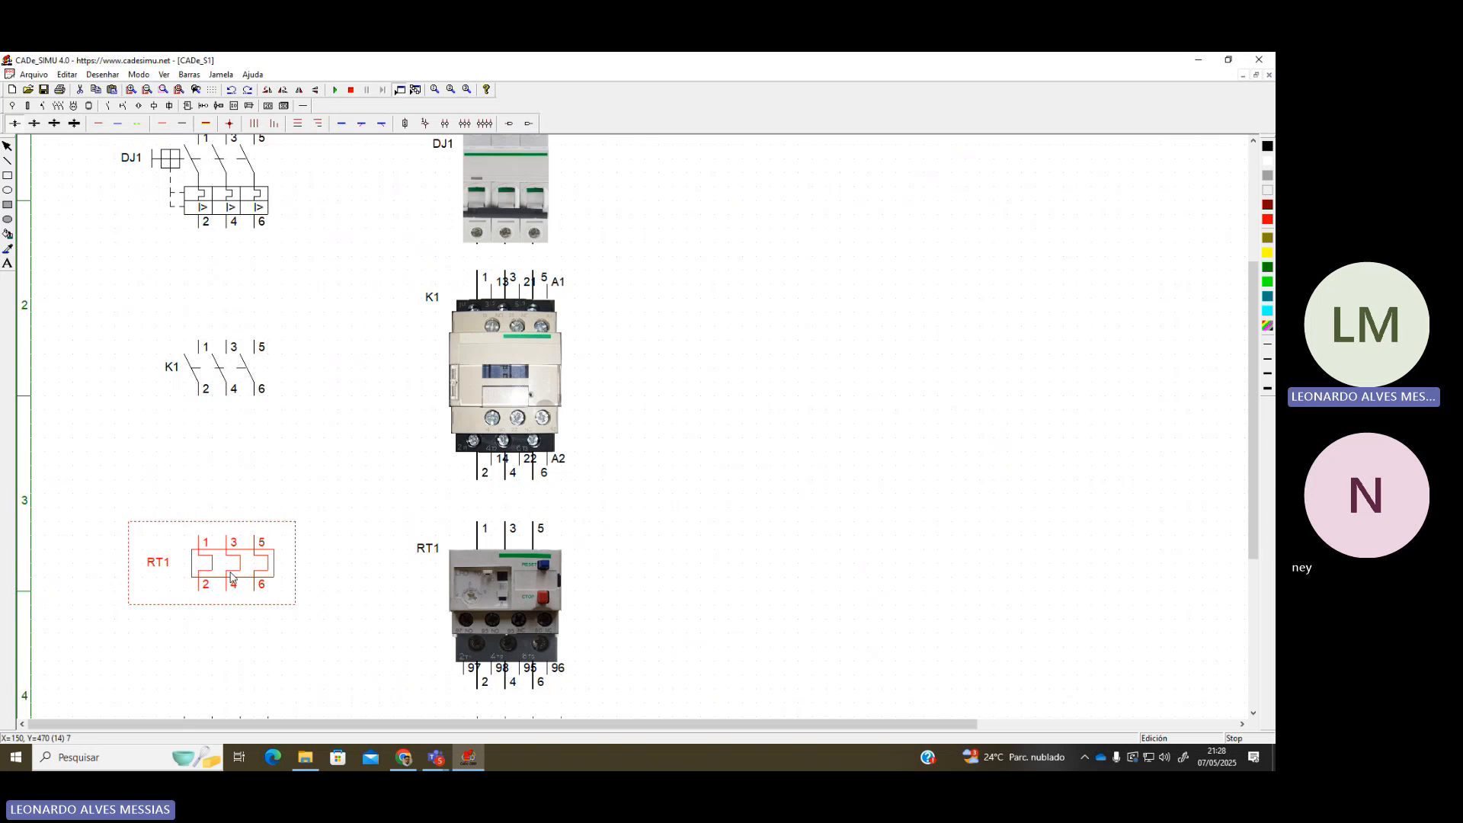
scroll(223, 571, down, 3)
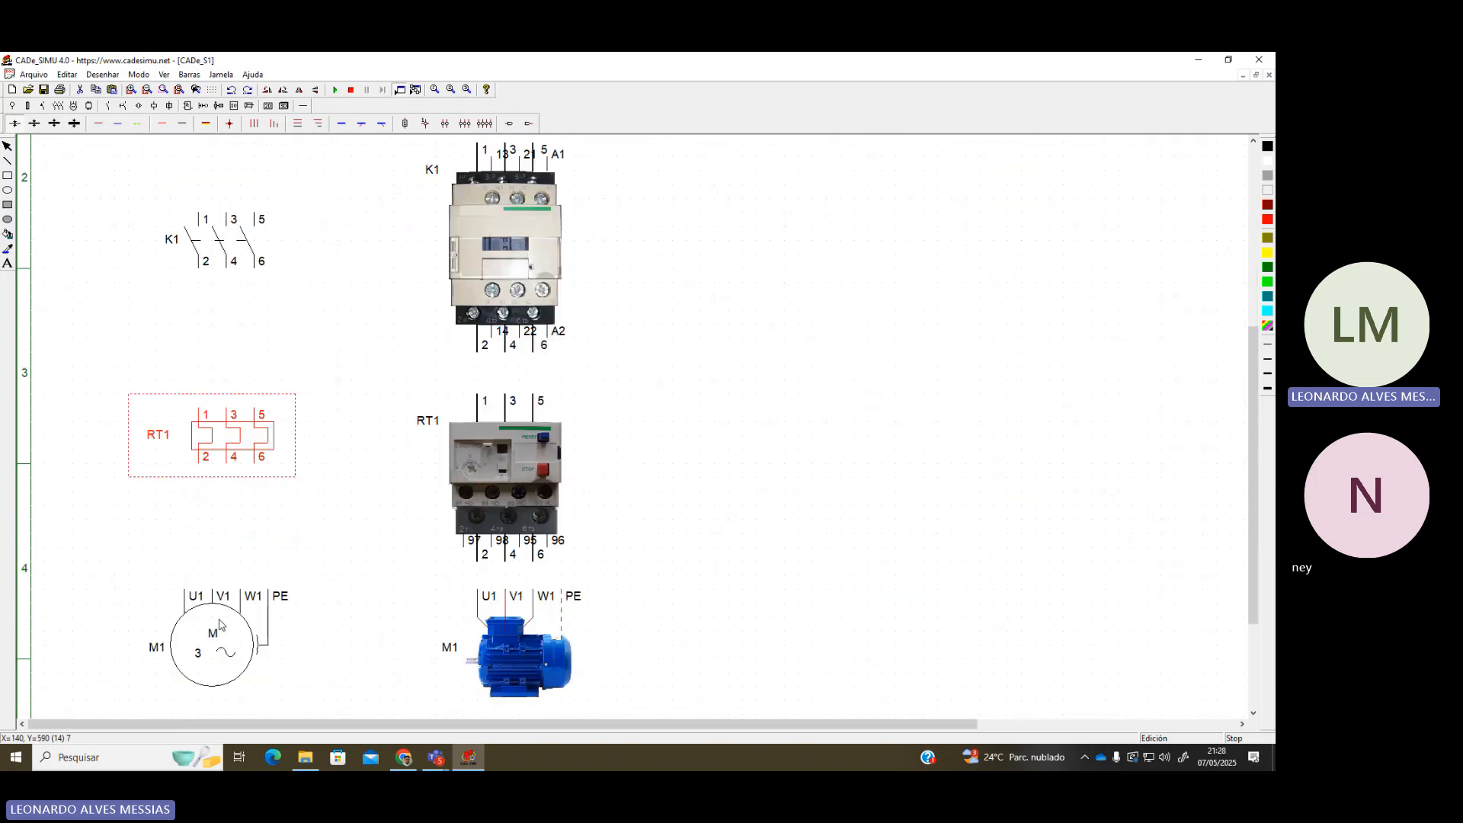
click(231, 632)
scroll(259, 536, up, 8)
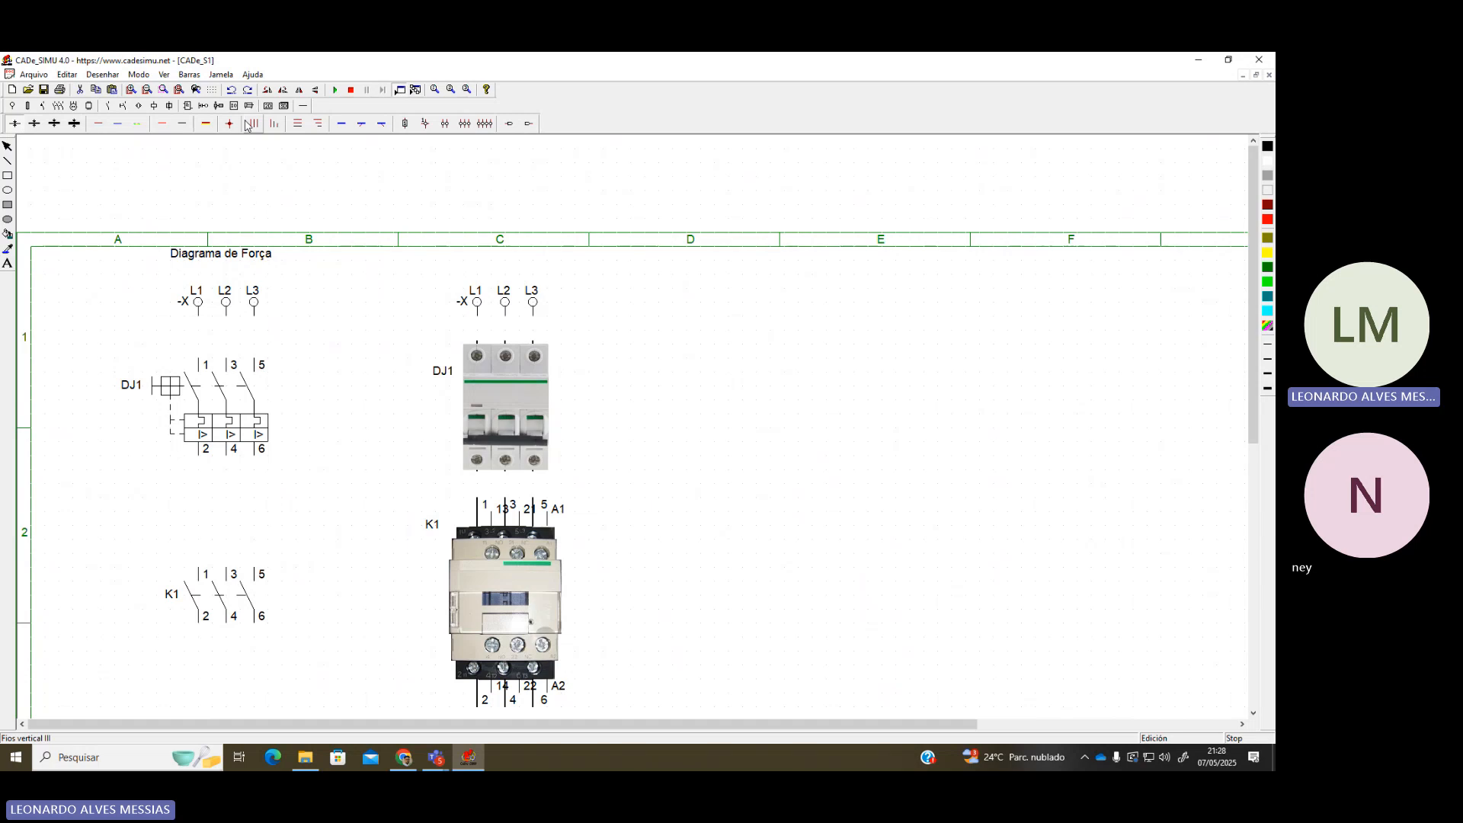
click(1184, 581)
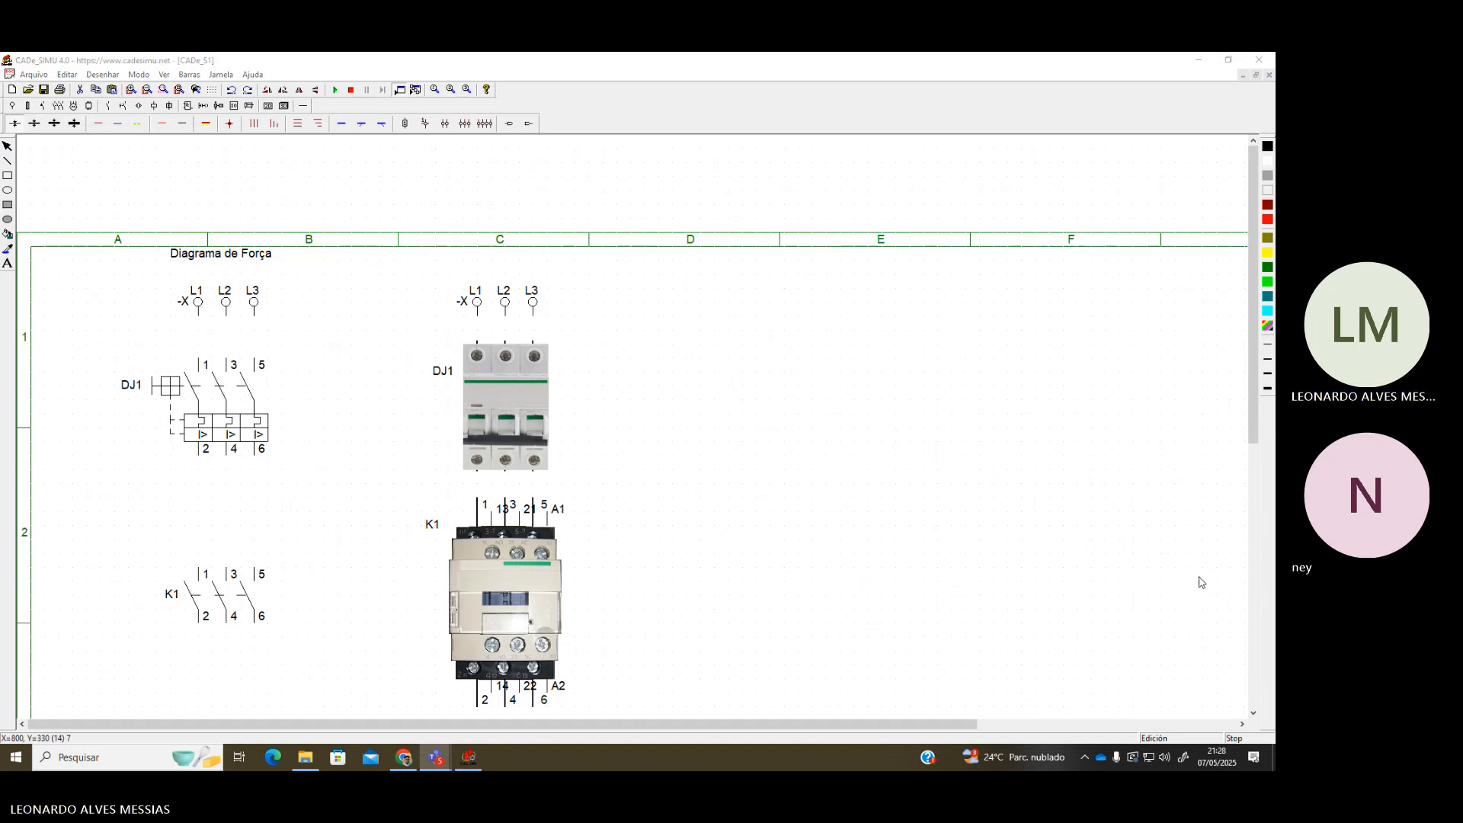
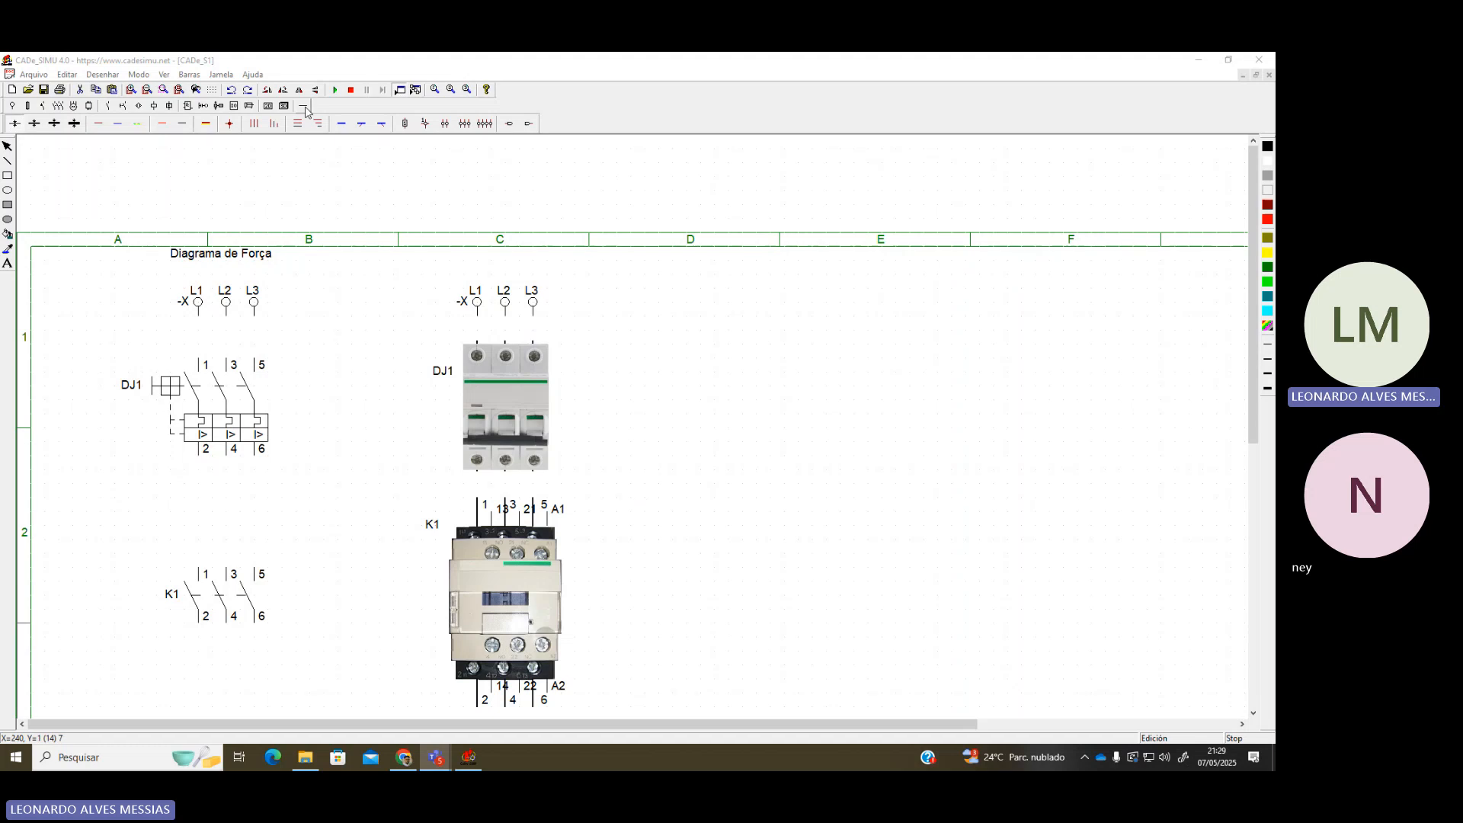
Select the three-phase wire tool and zoom in on DJ1 and K1
click(256, 124)
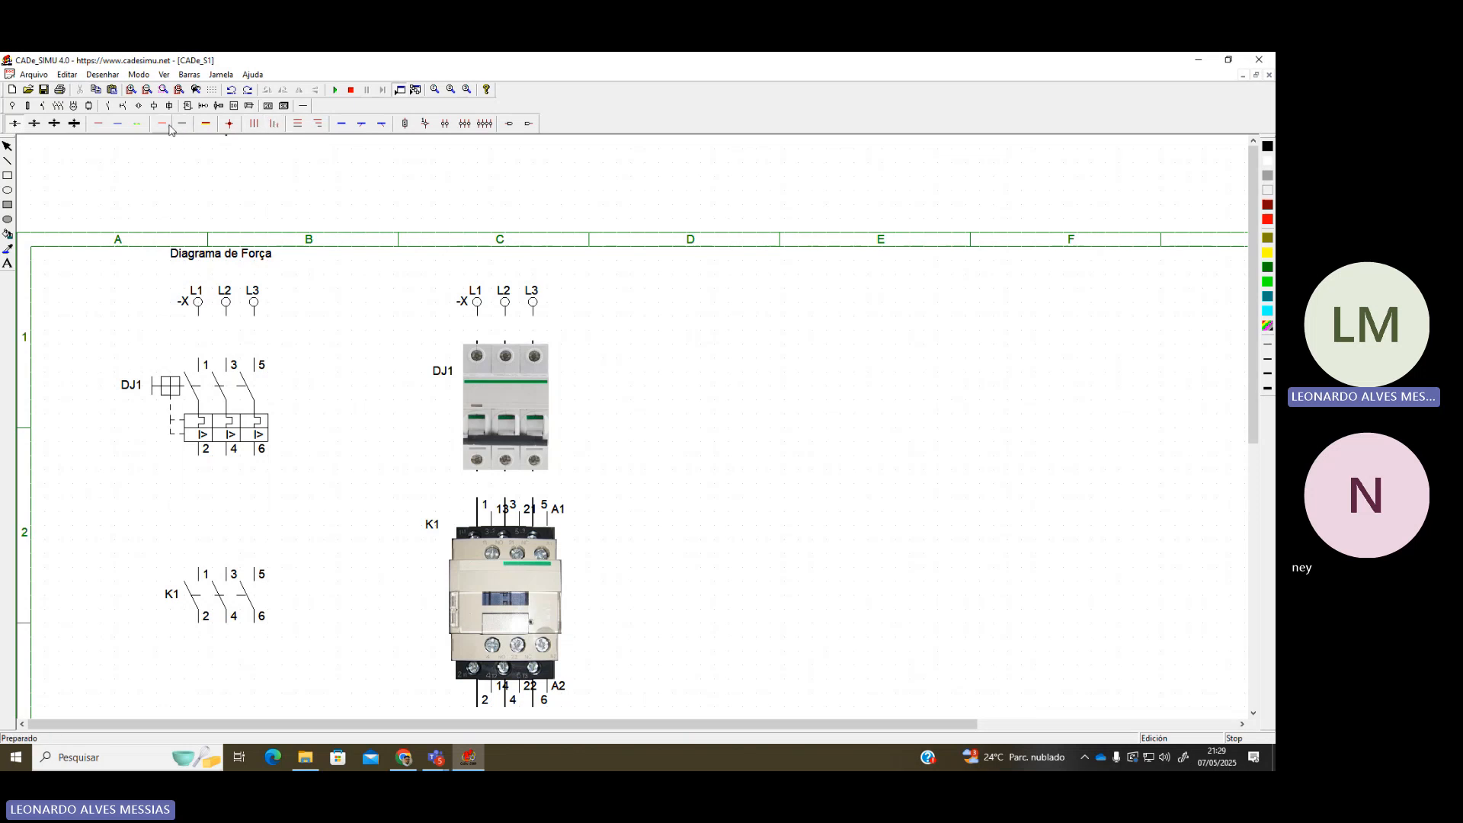
scroll(210, 325, up, 4)
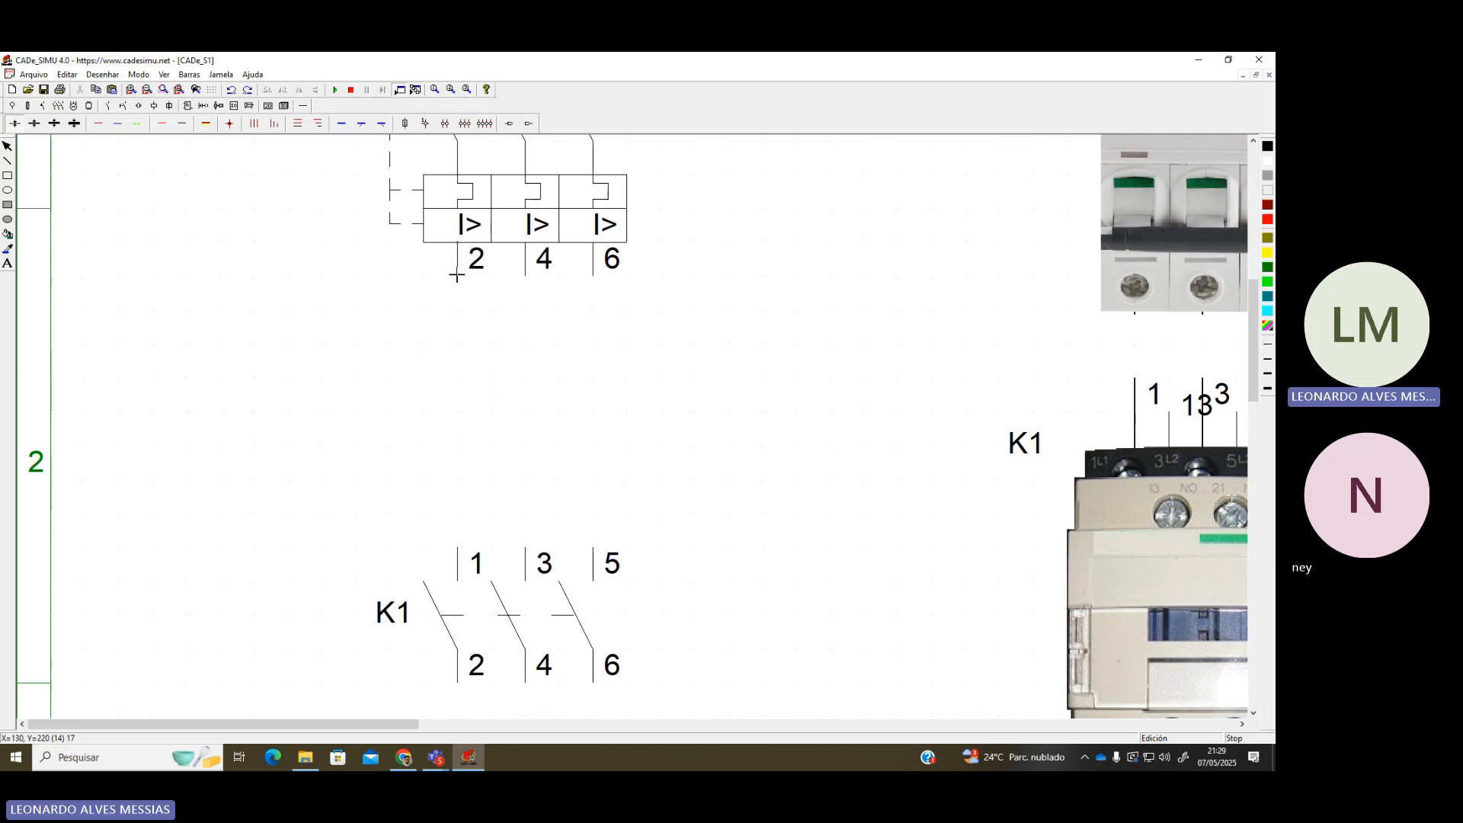
Wire DJ1 terminals 2, 4, 6 down to K1 terminals 1, 3, 5
drag(458, 275, 461, 548)
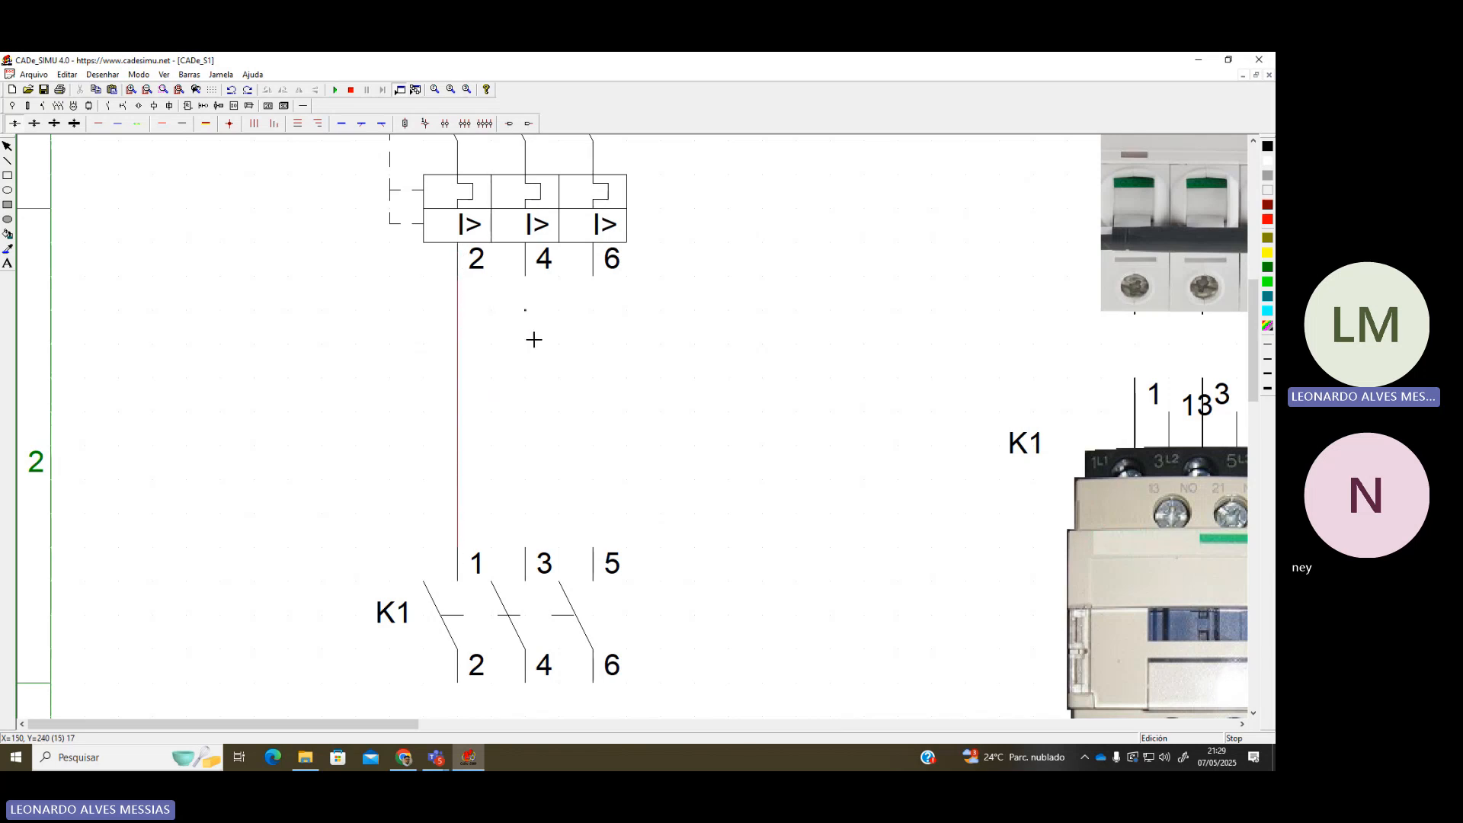
scroll(539, 355, down, 1)
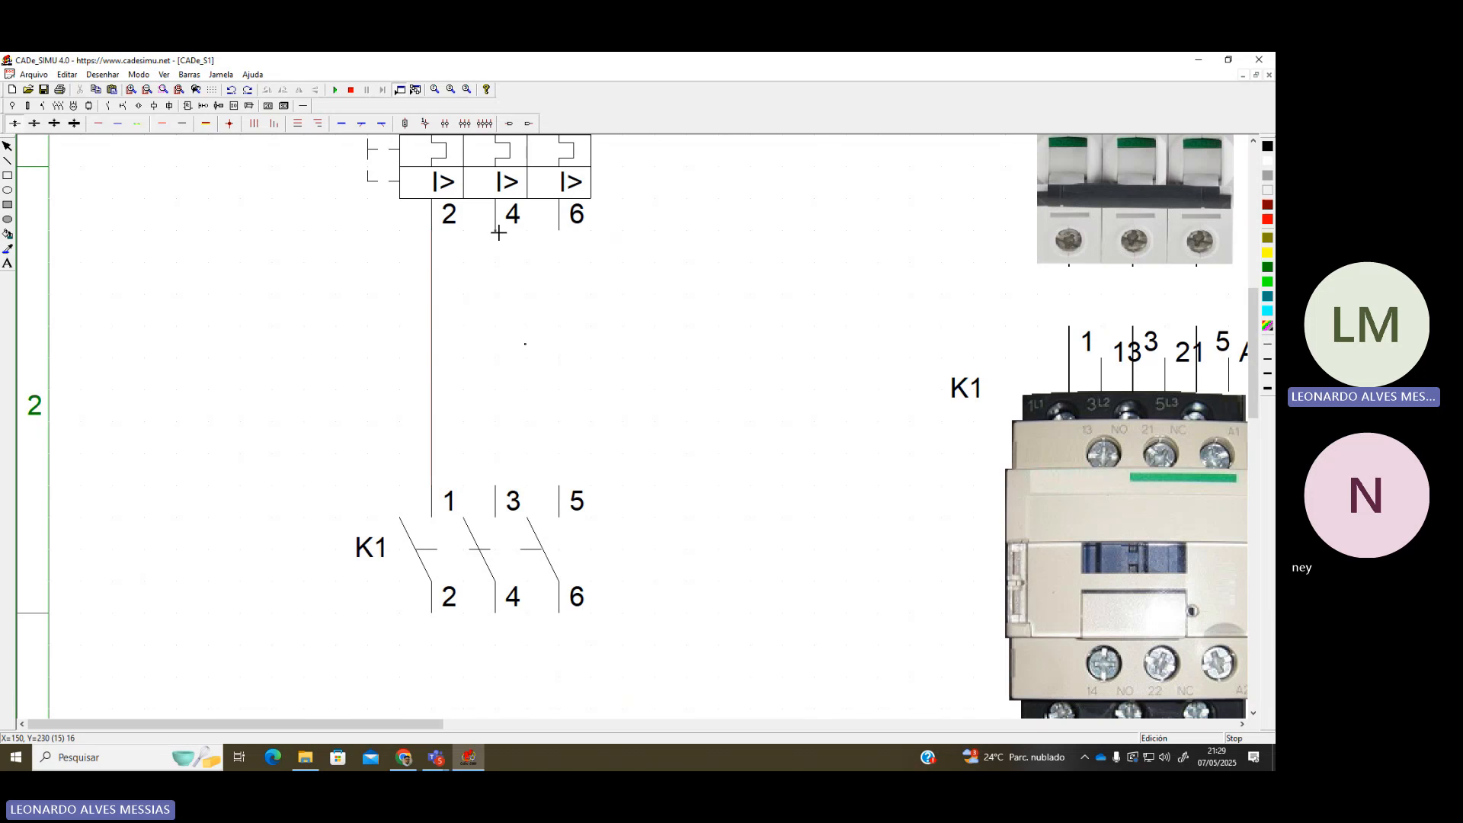
mouse_move(496, 228)
mouse_down()
mouse_move(518, 370)
mouse_move(504, 486)
mouse_up()
drag(559, 233, 567, 486)
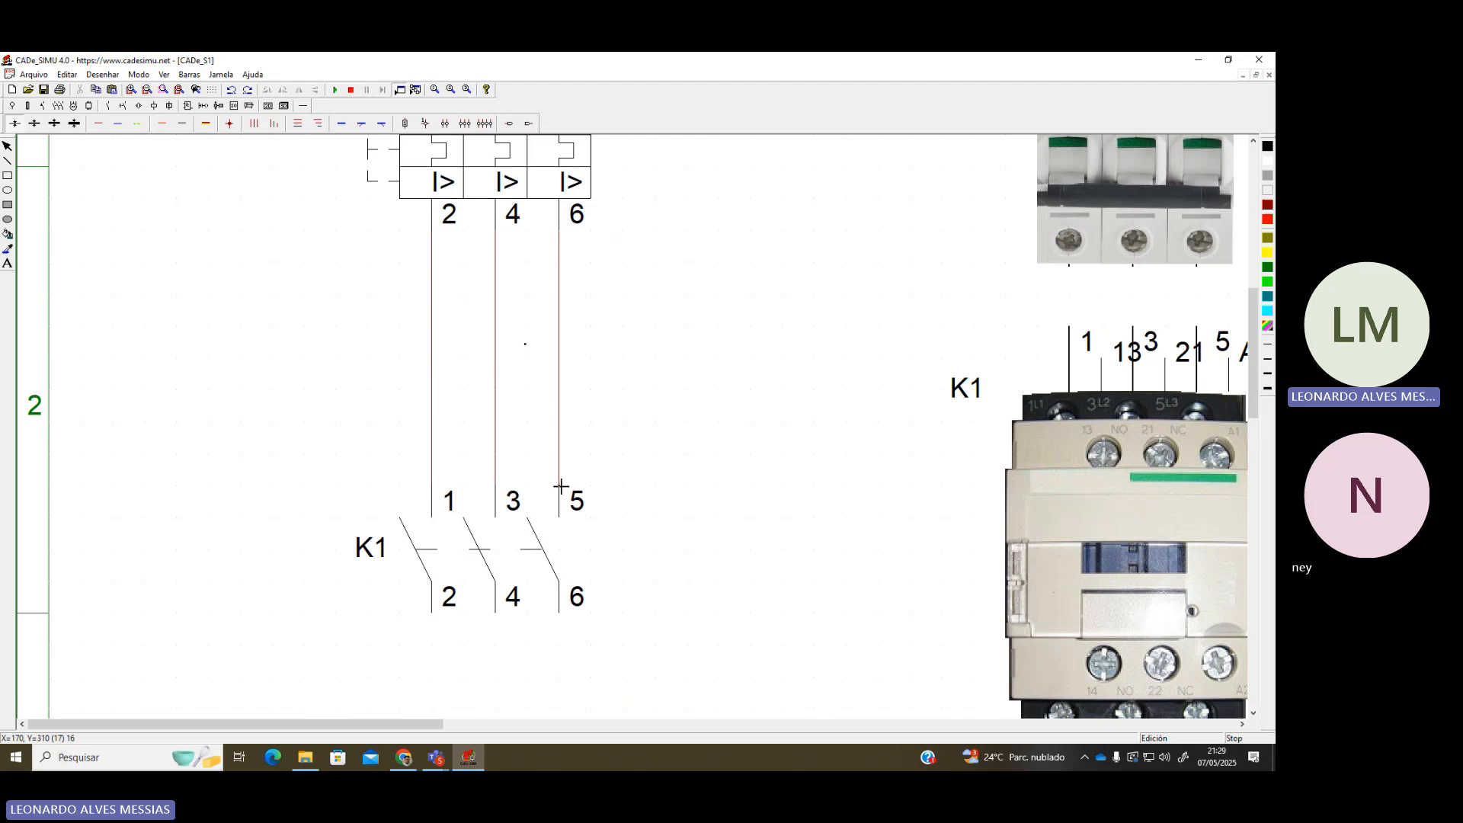
Wire K1 terminals 2, 4, 6 down to RT1 terminals 1, 3, 5
scroll(588, 476, down, 1)
scroll(568, 470, down, 3)
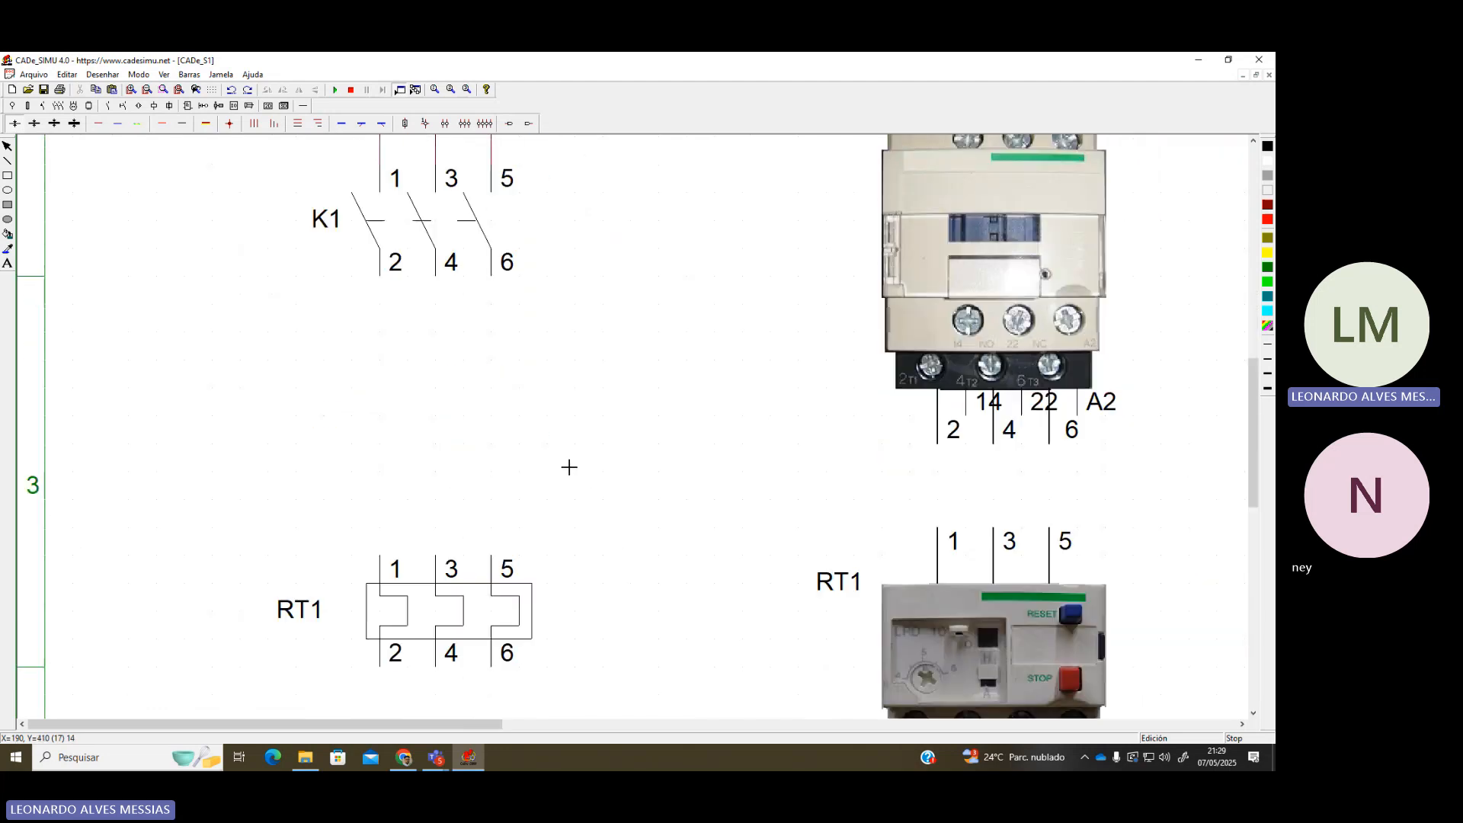
drag(380, 278, 380, 557)
drag(434, 277, 438, 557)
drag(492, 278, 491, 558)
Connect RT1 terminals 2, 4, 6 to motor M1's U1, V1, W1
scroll(483, 541, down, 6)
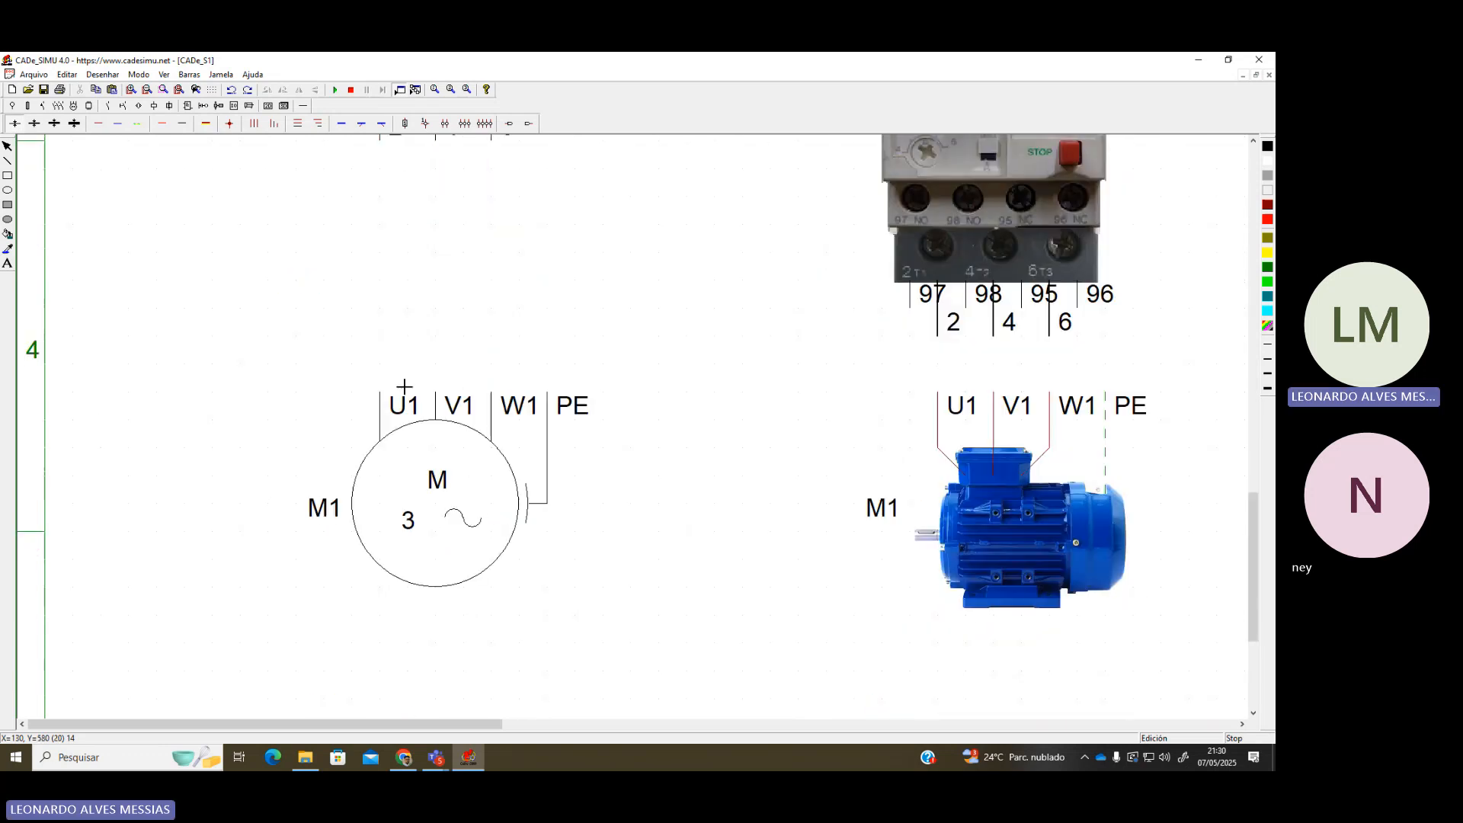
scroll(411, 377, up, 2)
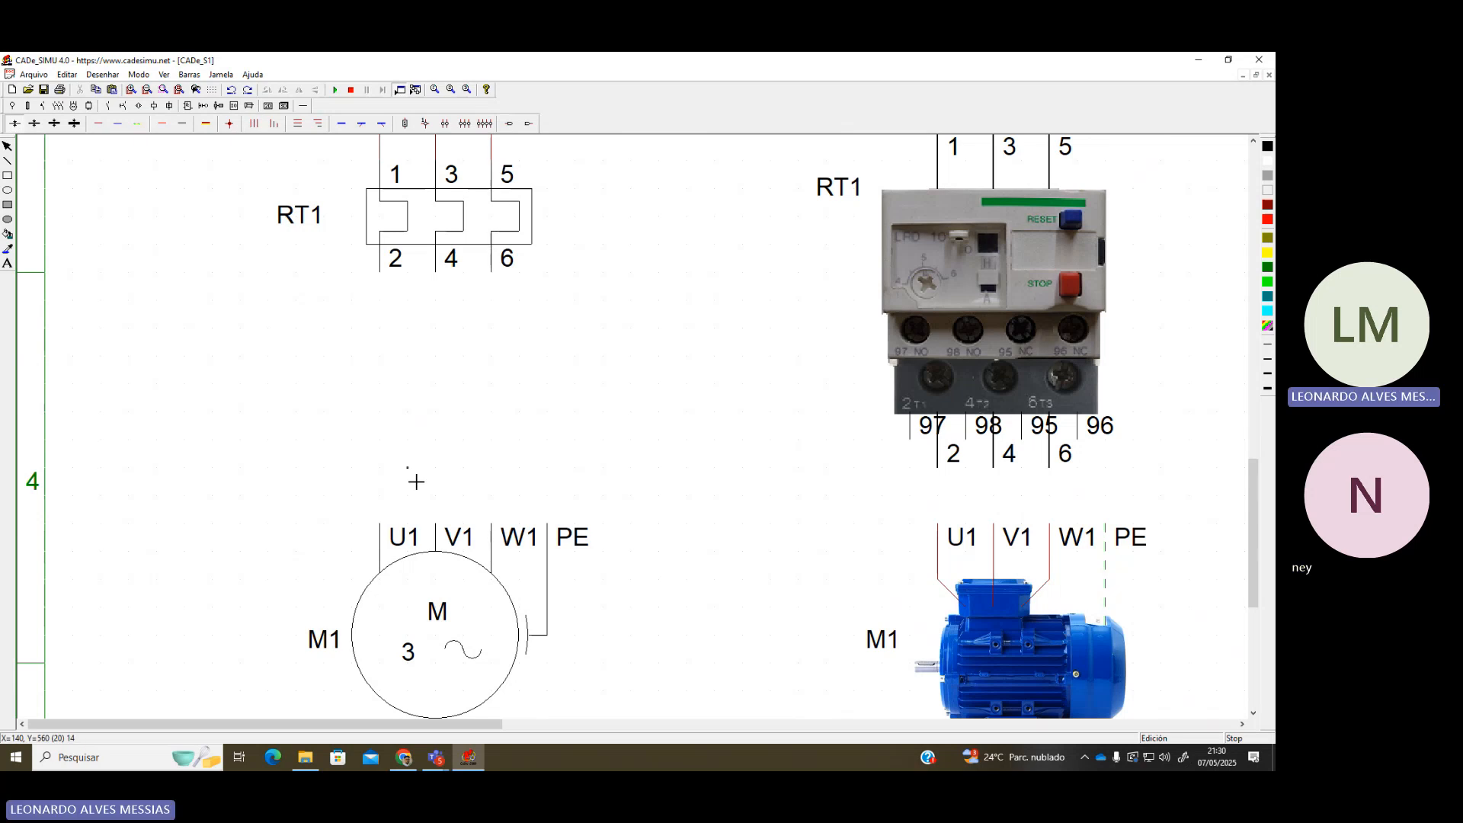
drag(385, 522, 387, 276)
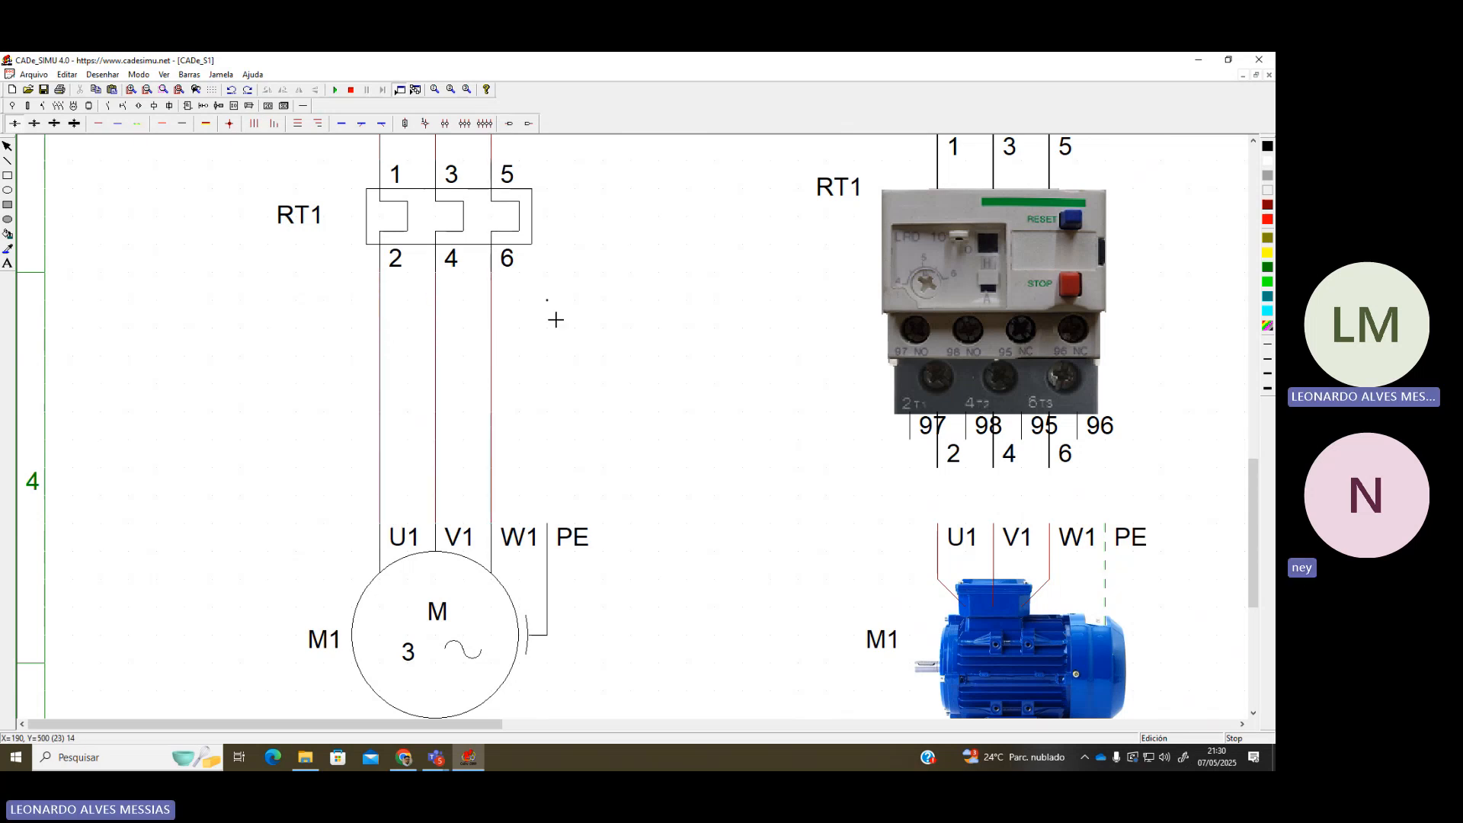
scroll(591, 333, down, 5)
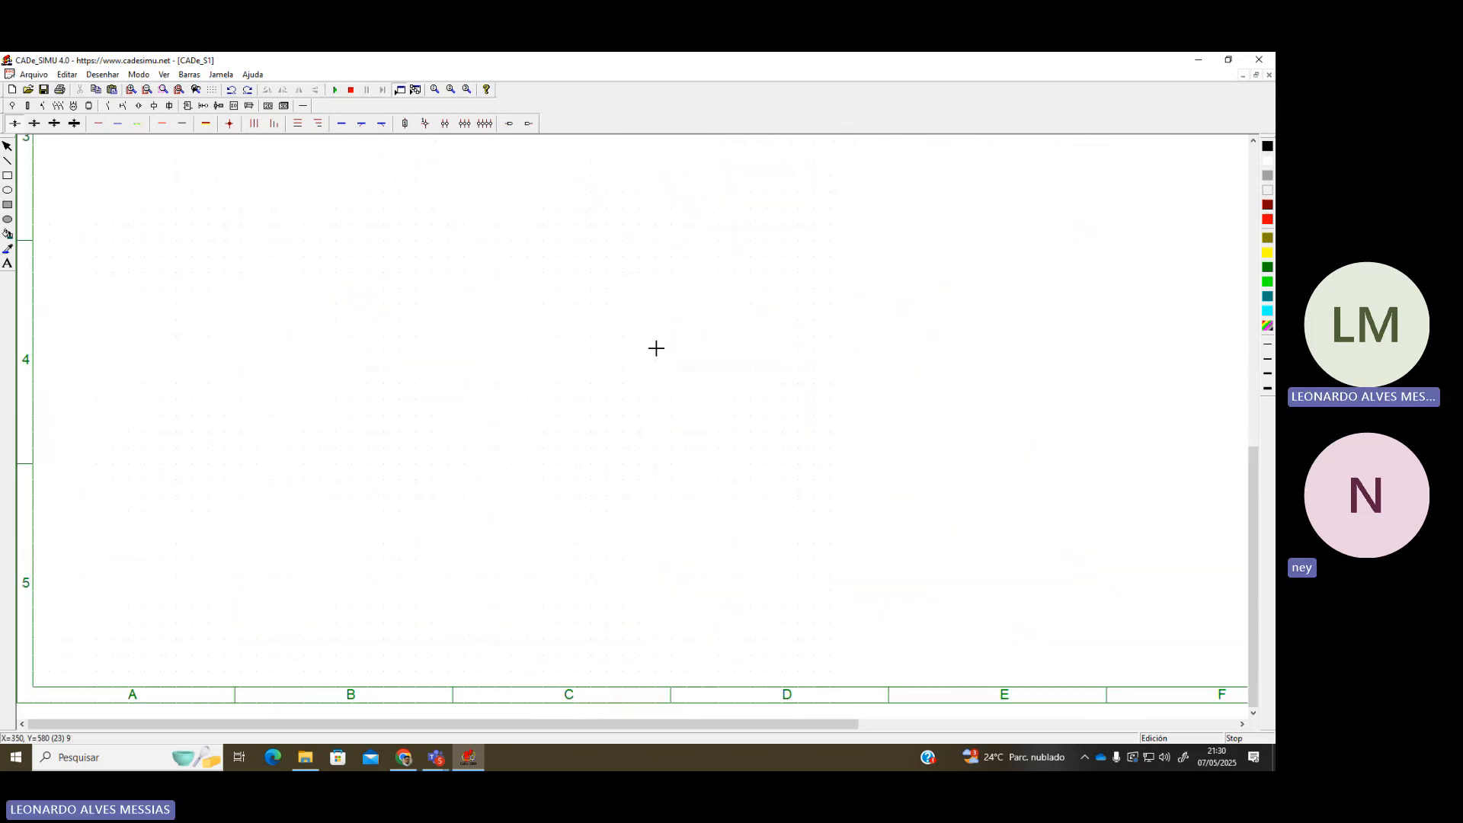
scroll(652, 356, up, 6)
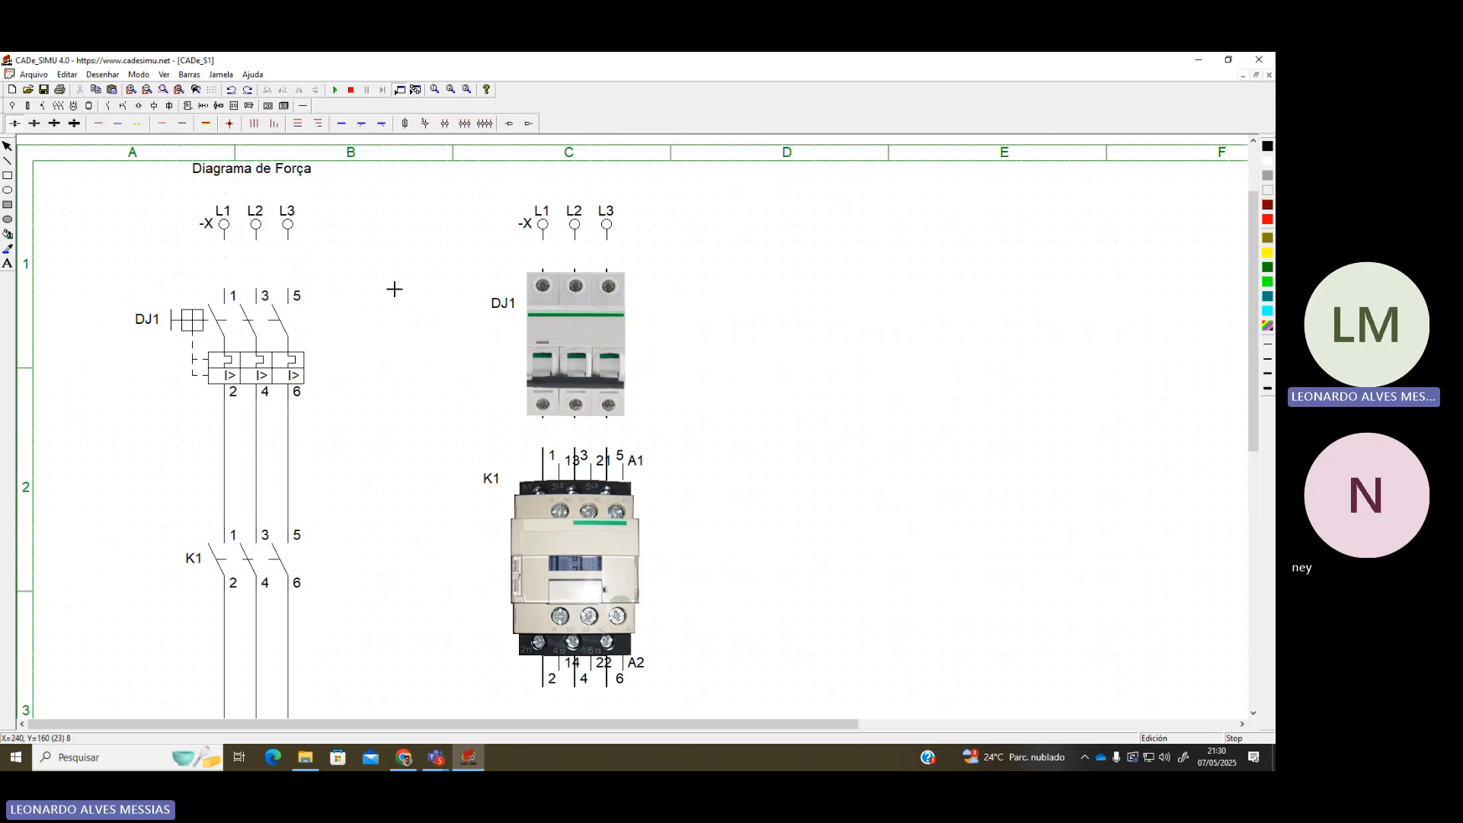
Connect supply terminals L1, L2, L3 to DJ1 in the symbolic diagram
drag(227, 296, 229, 254)
scroll(236, 267, up, 2)
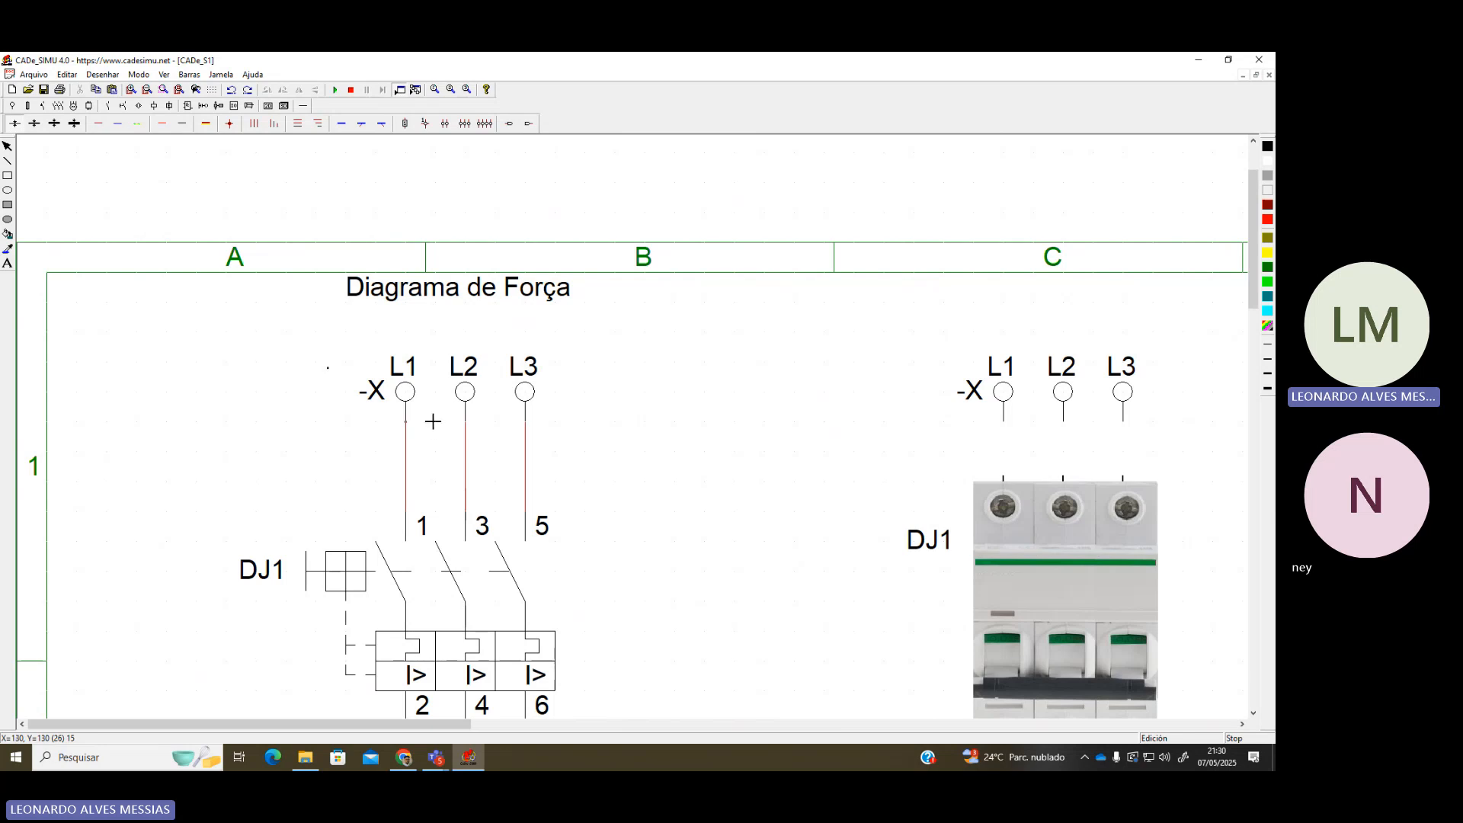
scroll(493, 415, down, 4)
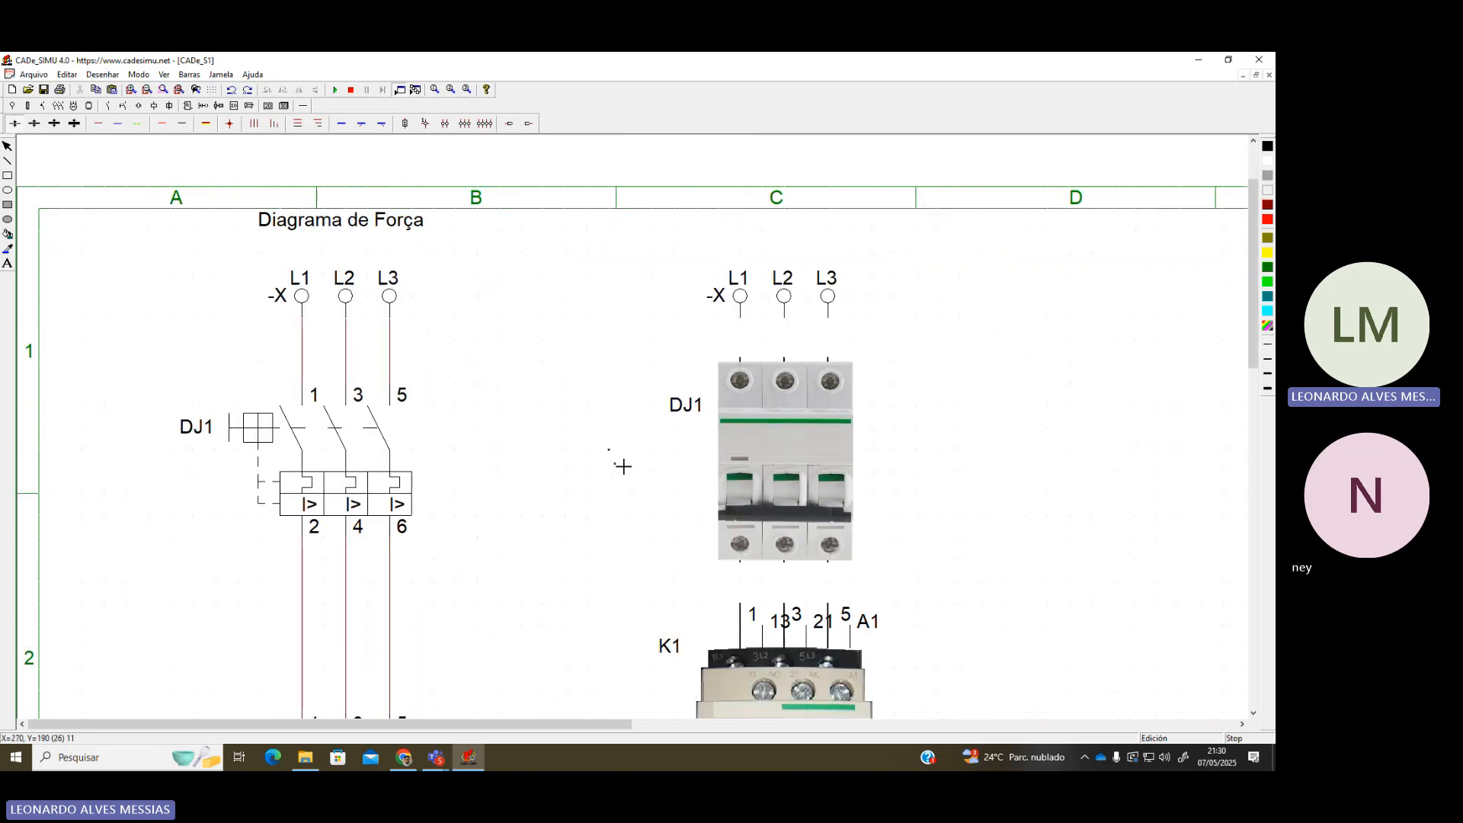
scroll(647, 461, down, 3)
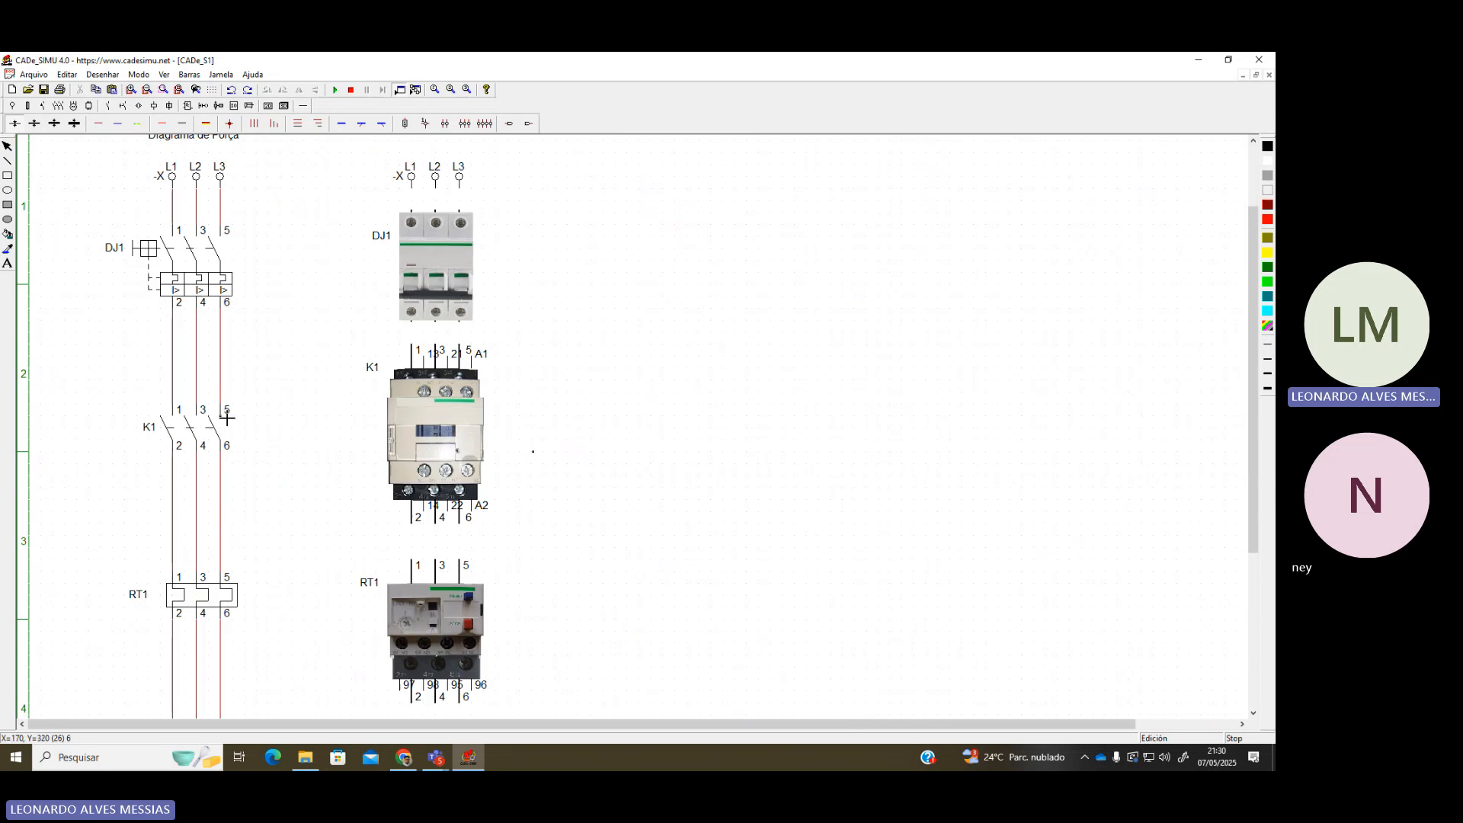
scroll(203, 414, up, 4)
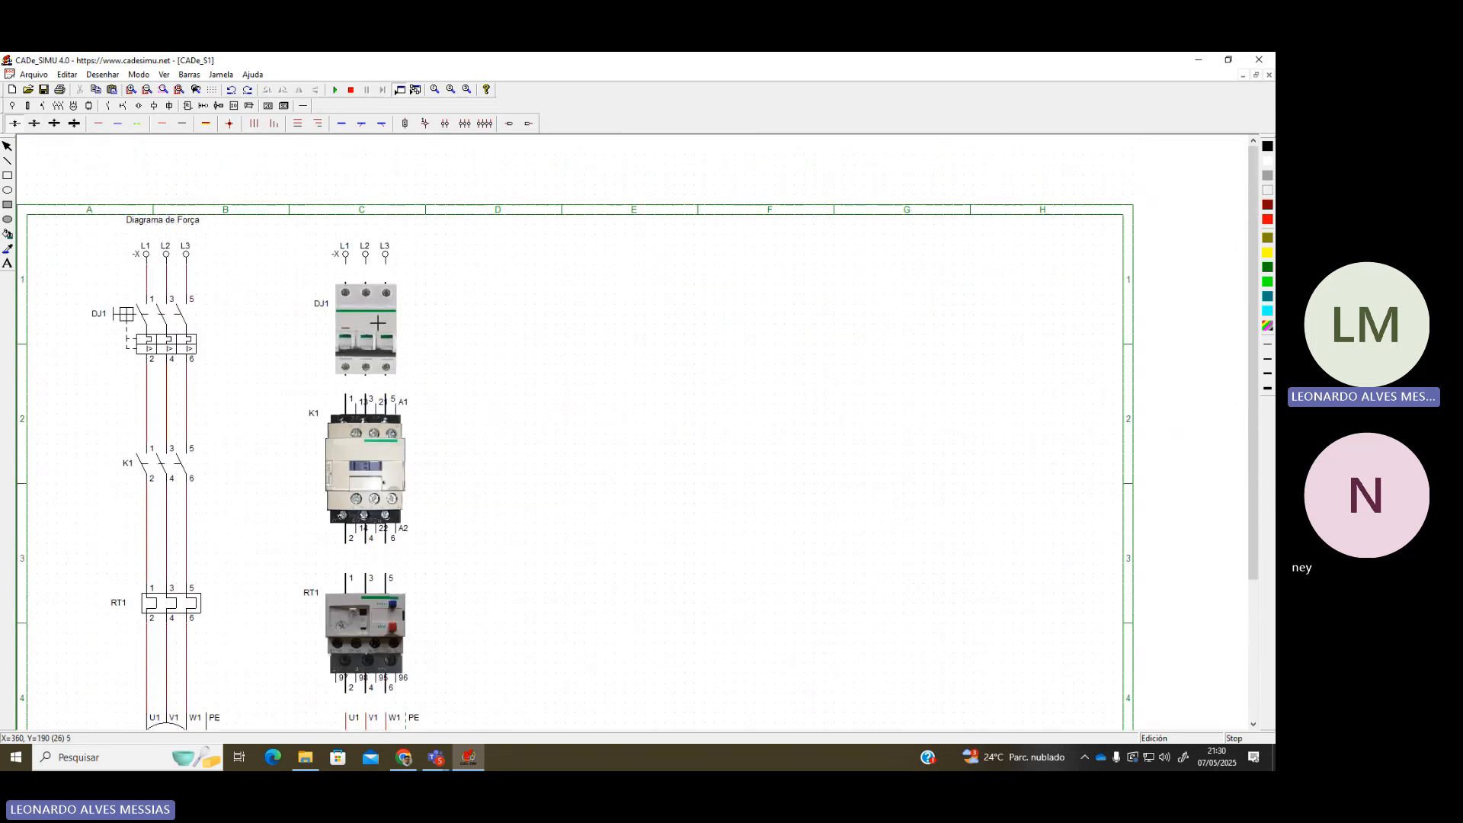
scroll(466, 363, up, 1)
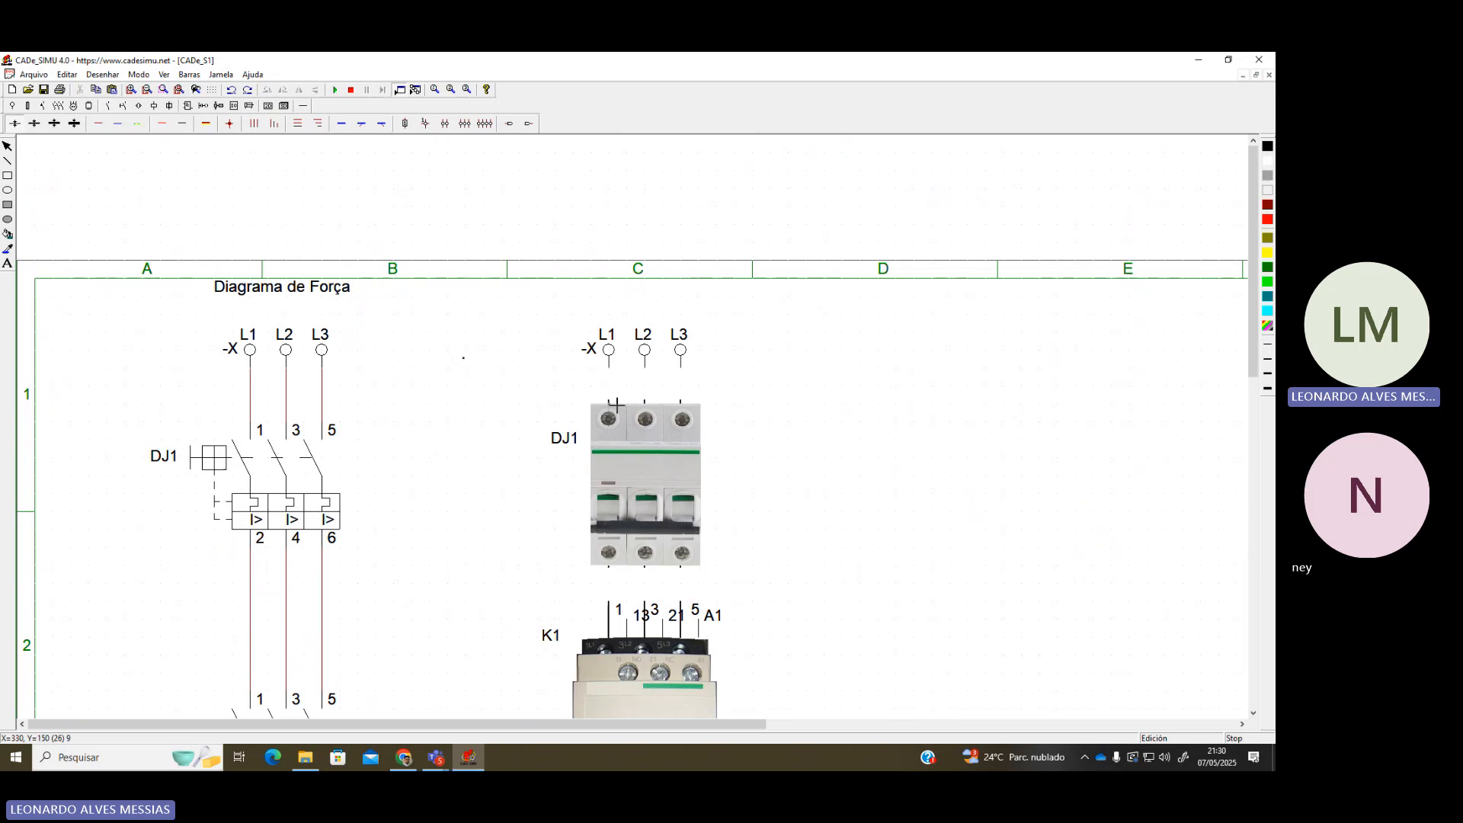
scroll(614, 402, up, 1)
In the pictorial diagram, join L1–L3 to DJ1's top and wire K1 to RT1
drag(942, 551, 945, 433)
scroll(921, 517, down, 3)
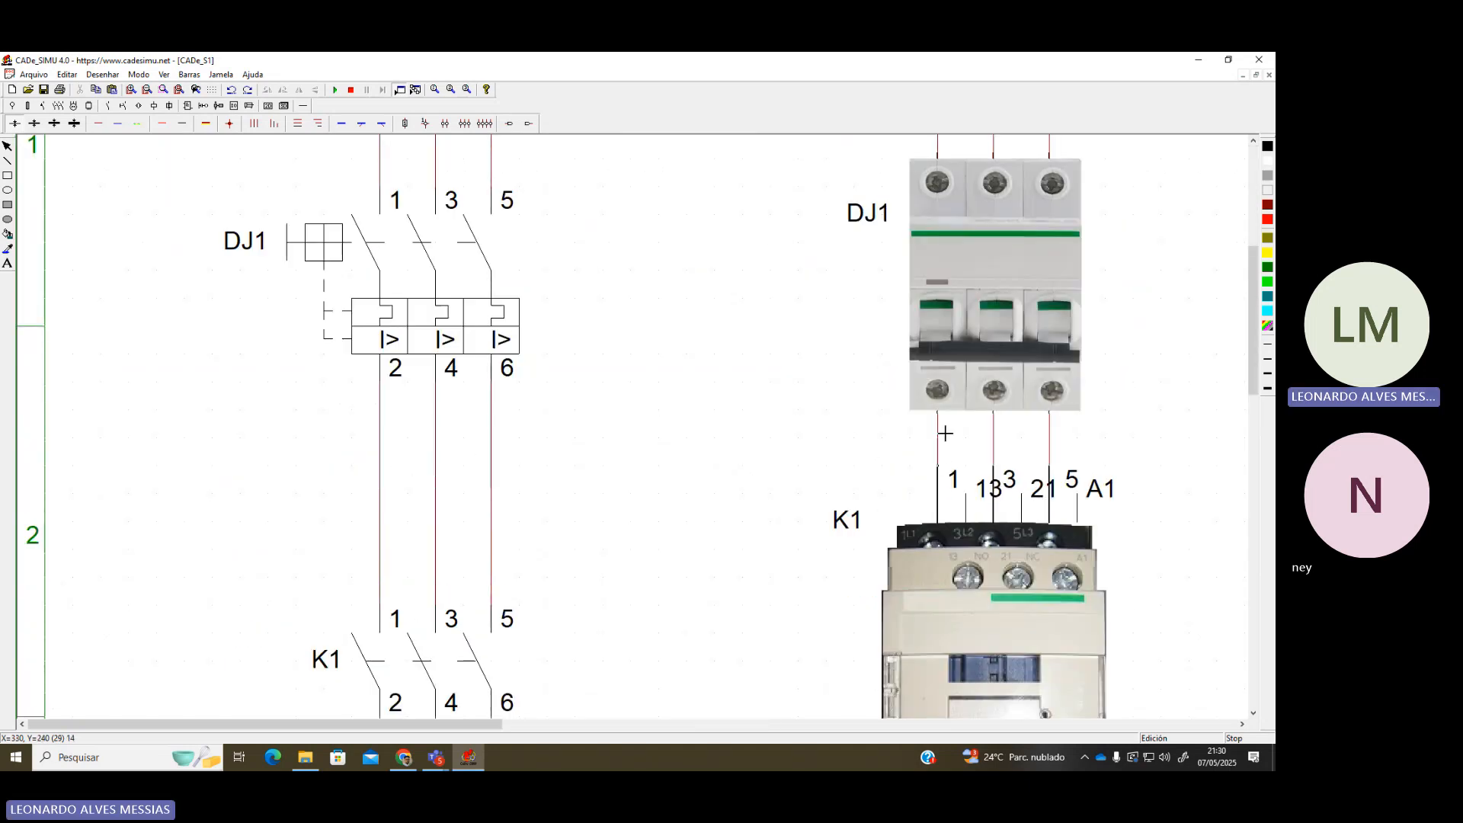
scroll(959, 503, down, 1)
scroll(959, 503, down, 3)
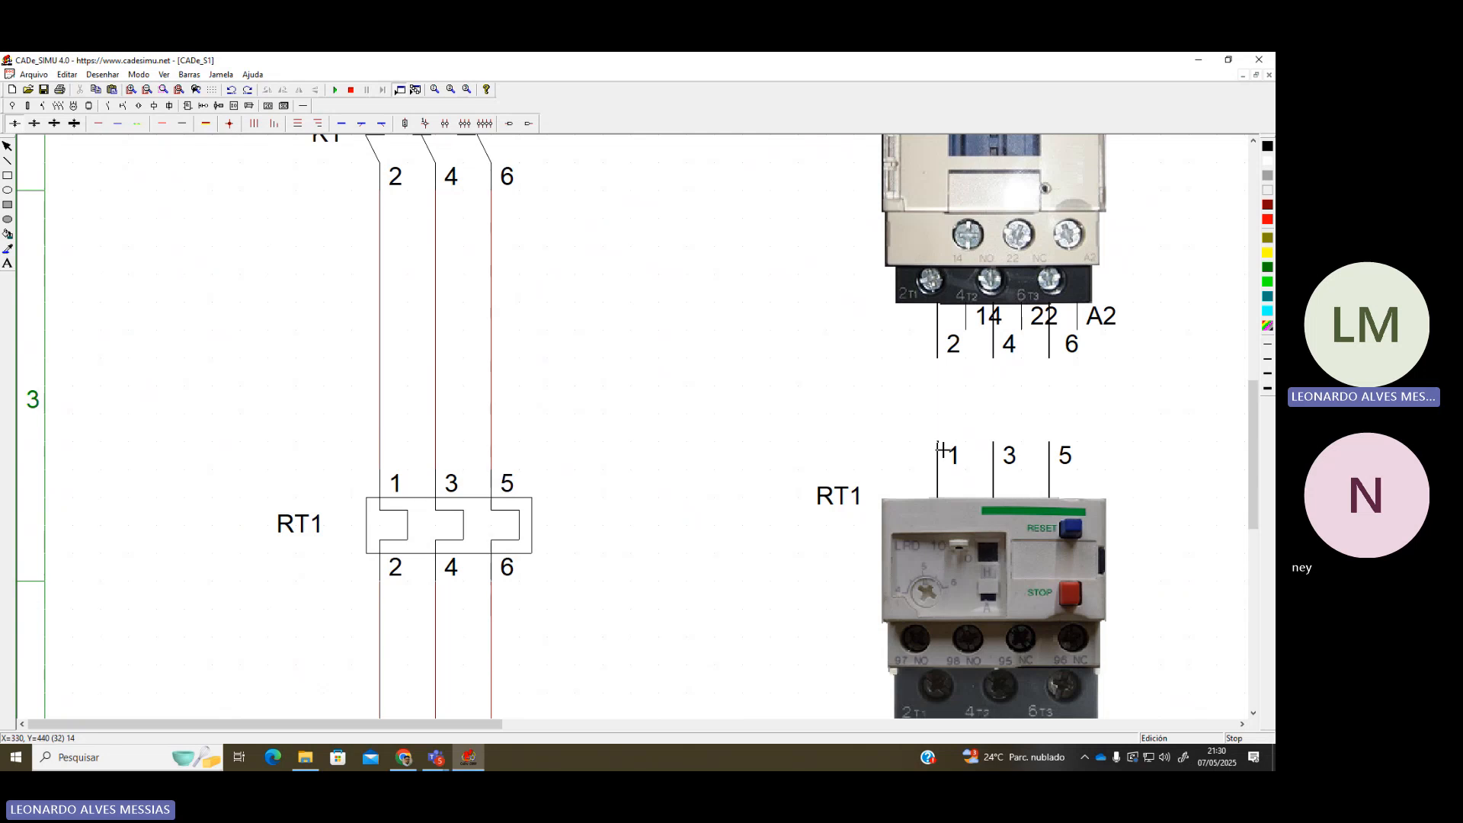
drag(942, 386, 940, 358)
scroll(935, 446, down, 5)
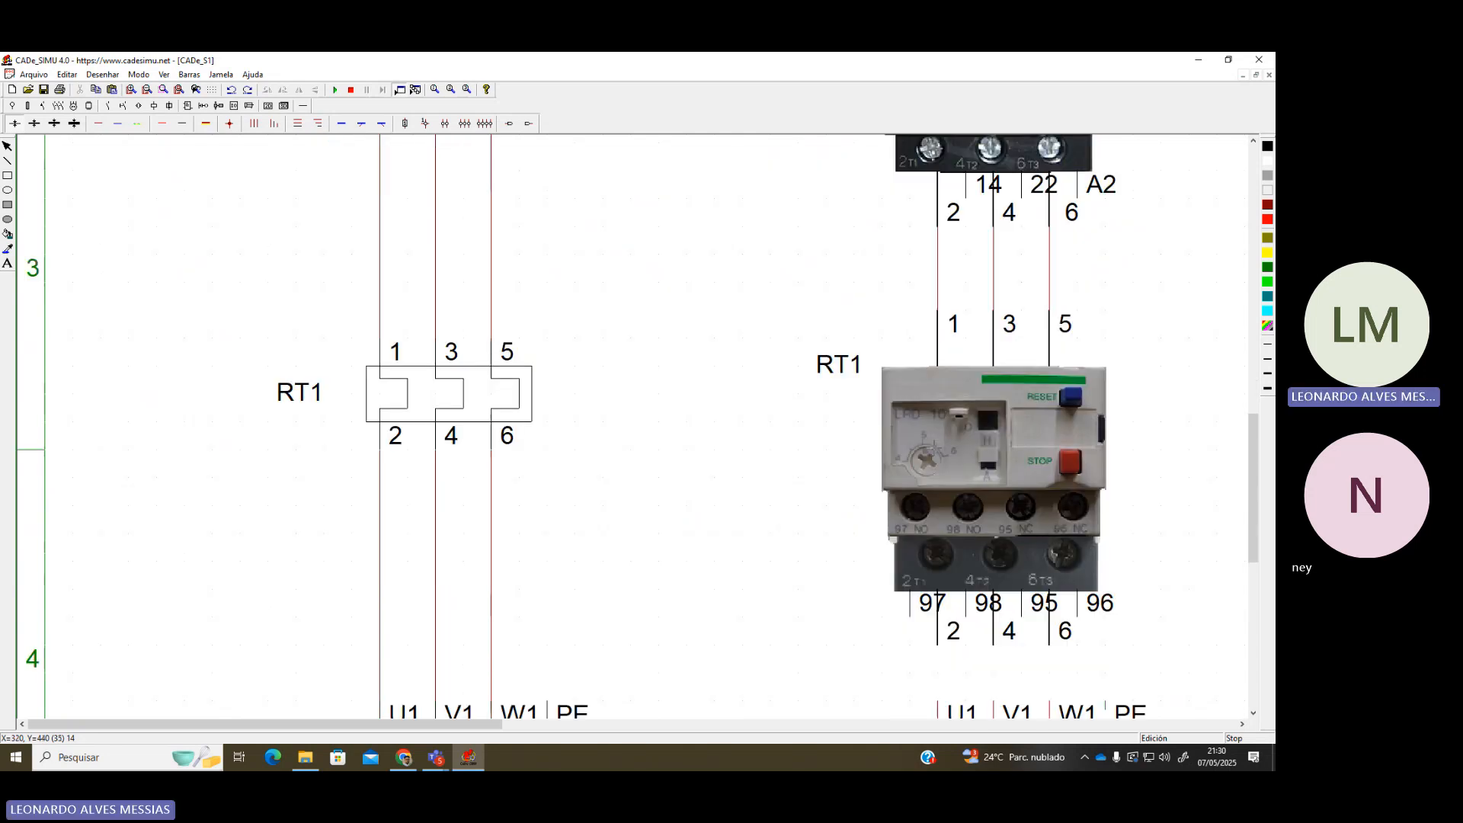
Join the pictorial RT1 outputs to motor M1's U1, V1, W1
drag(943, 513, 937, 480)
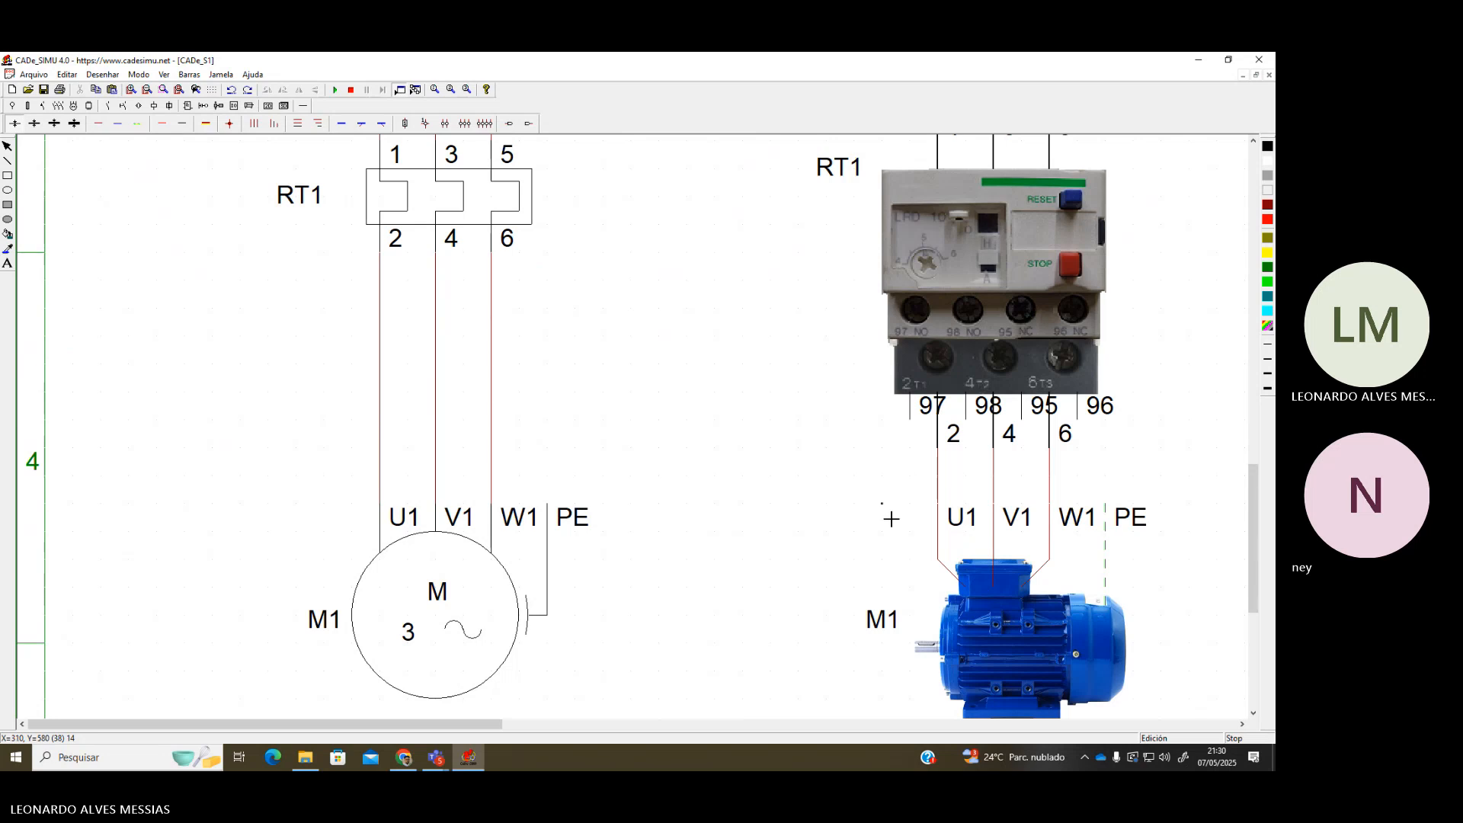
scroll(890, 518, down, 3)
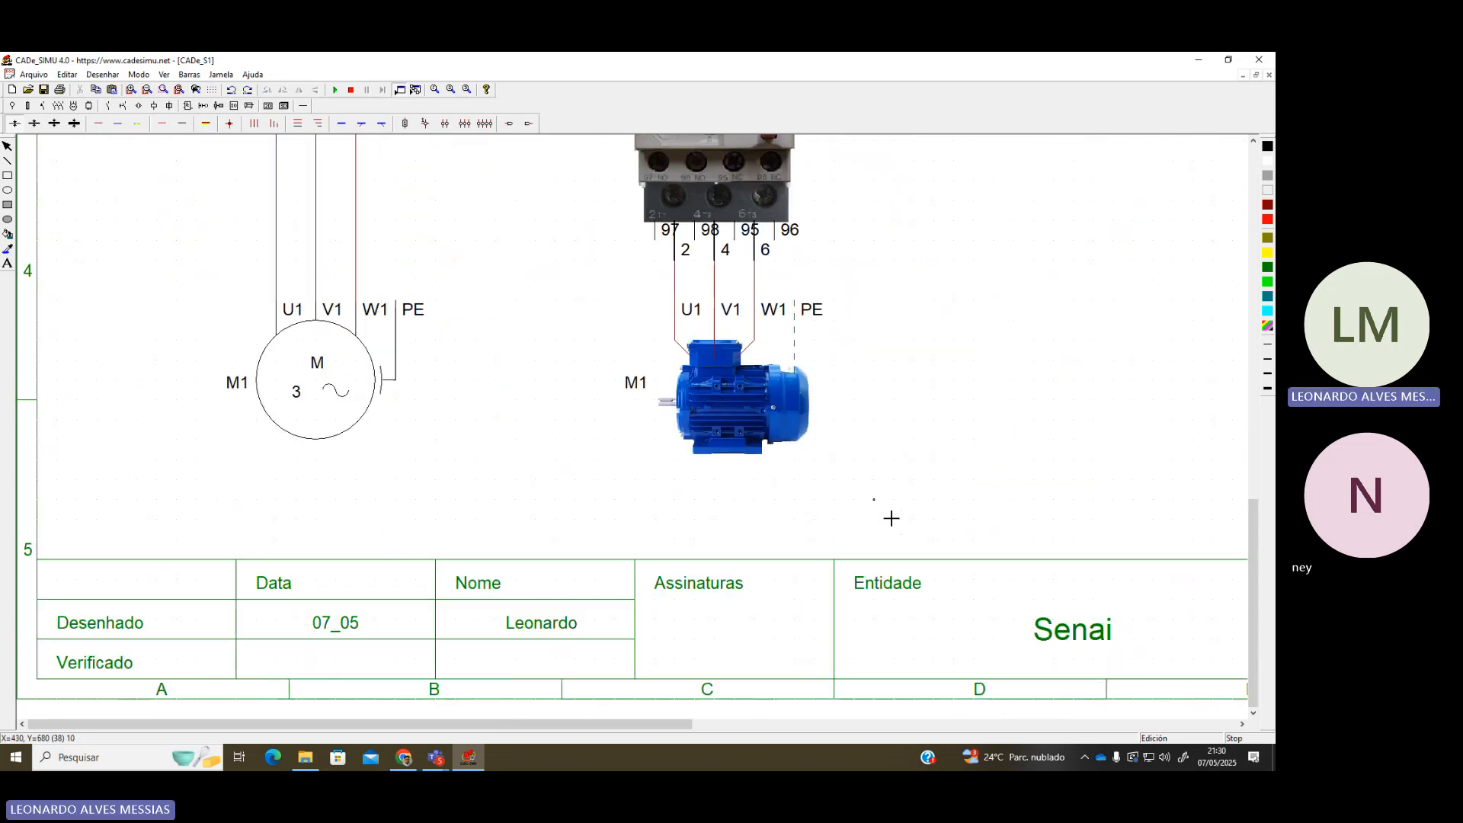
scroll(678, 452, down, 1)
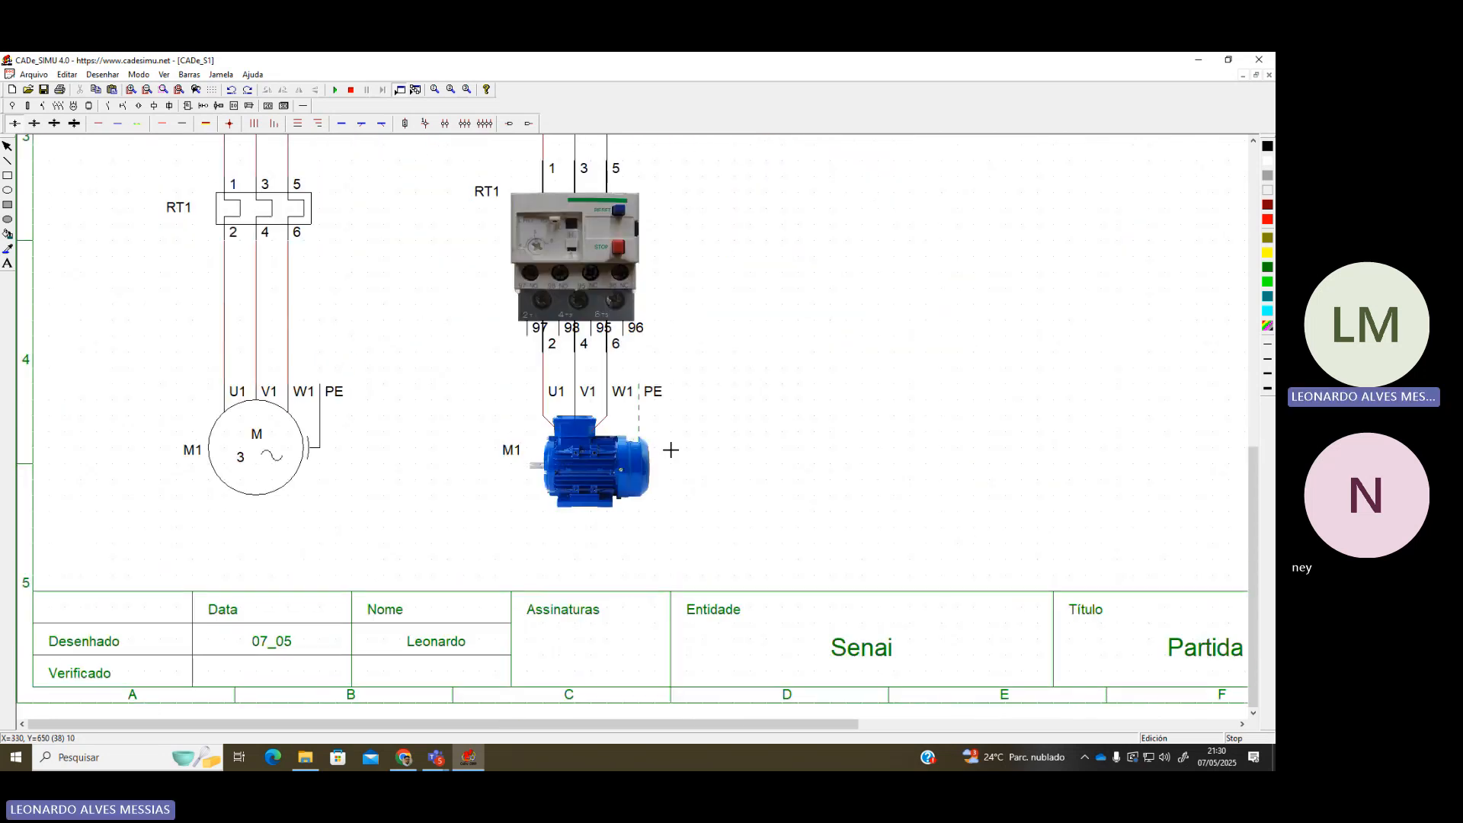
scroll(673, 450, up, 2)
scroll(367, 369, down, 1)
scroll(374, 369, up, 2)
scroll(373, 370, down, 1)
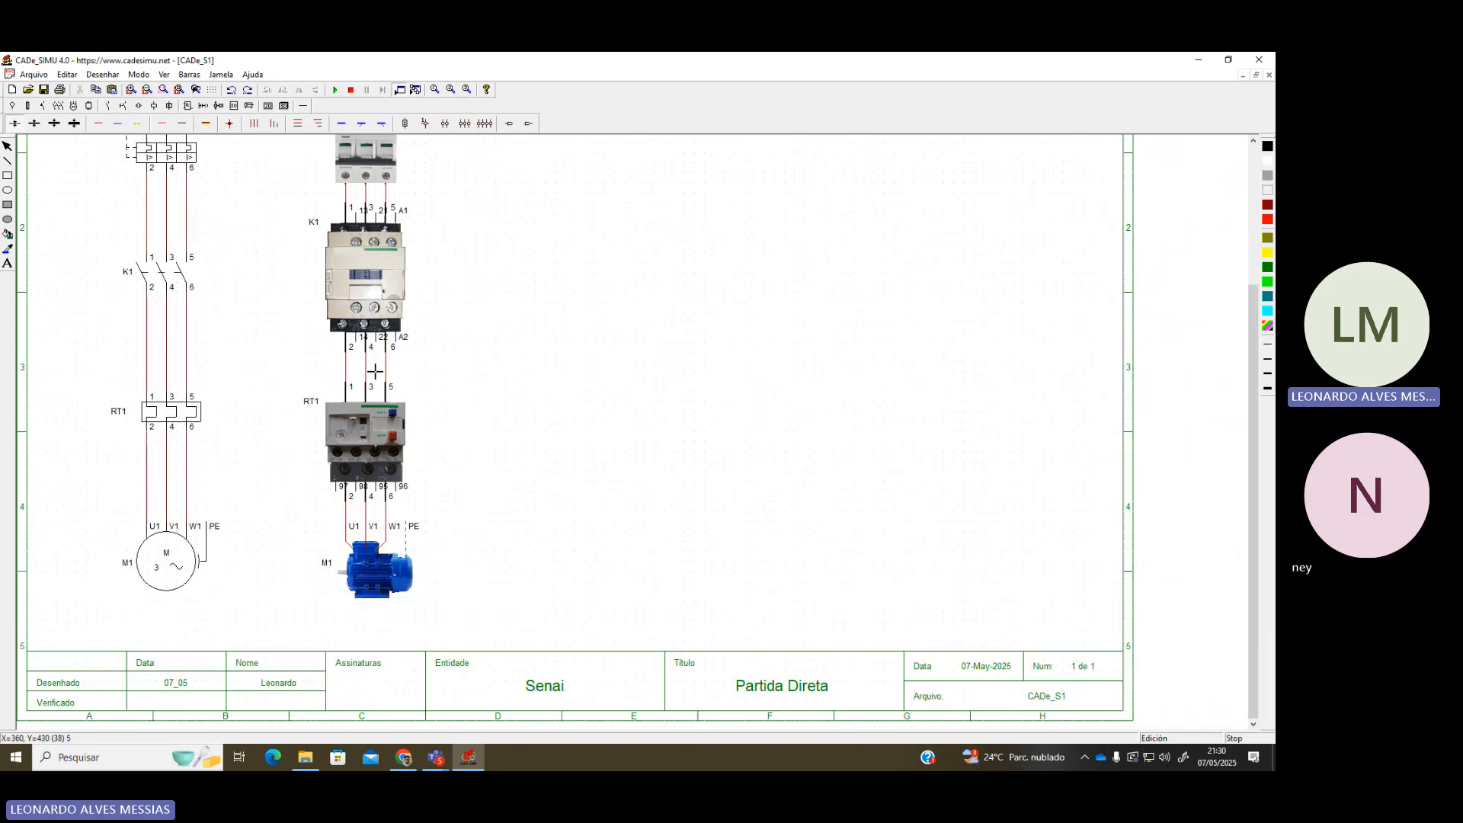
scroll(374, 370, up, 3)
scroll(377, 371, up, 2)
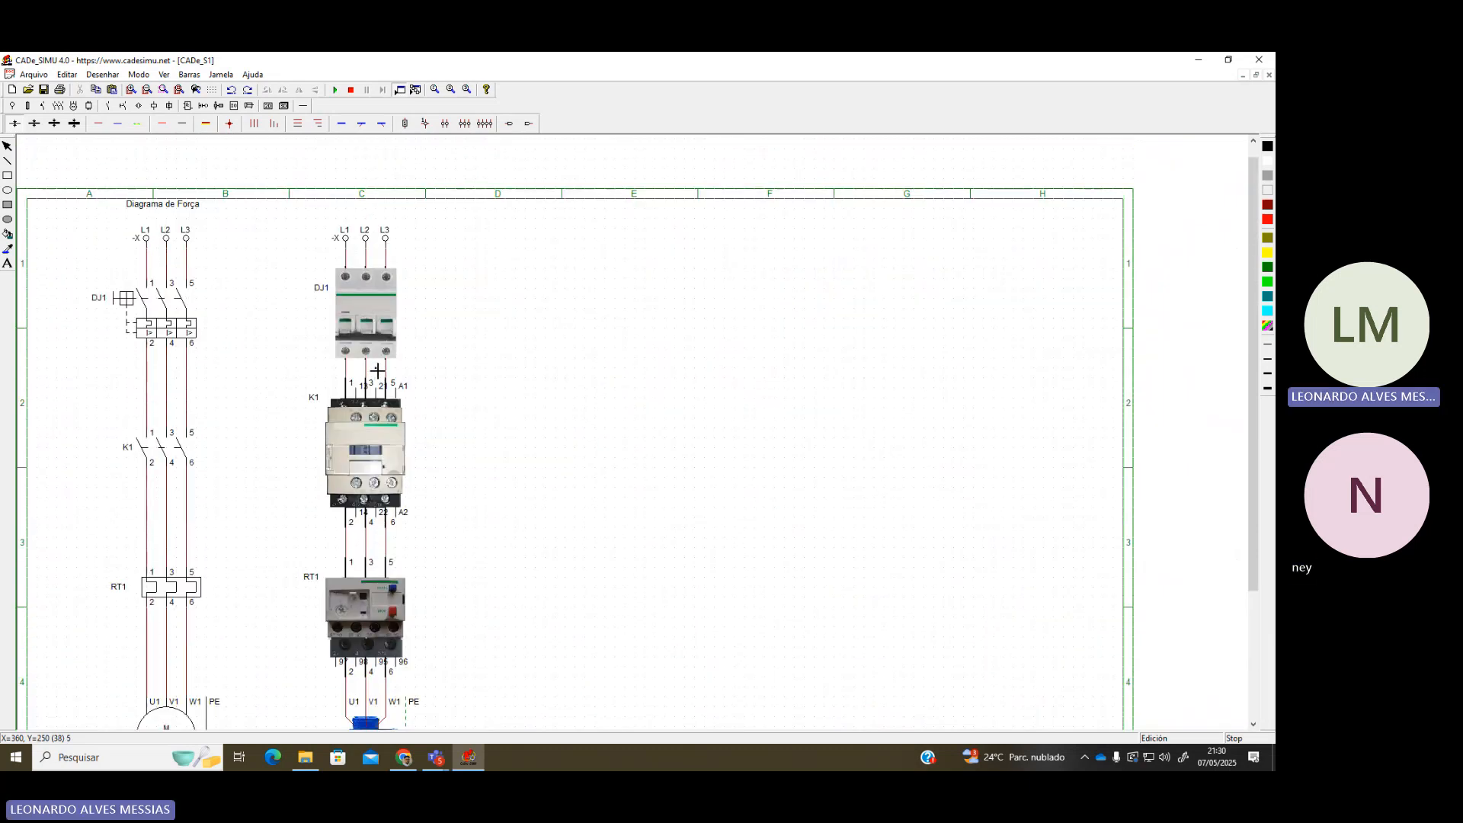
scroll(260, 388, down, 1)
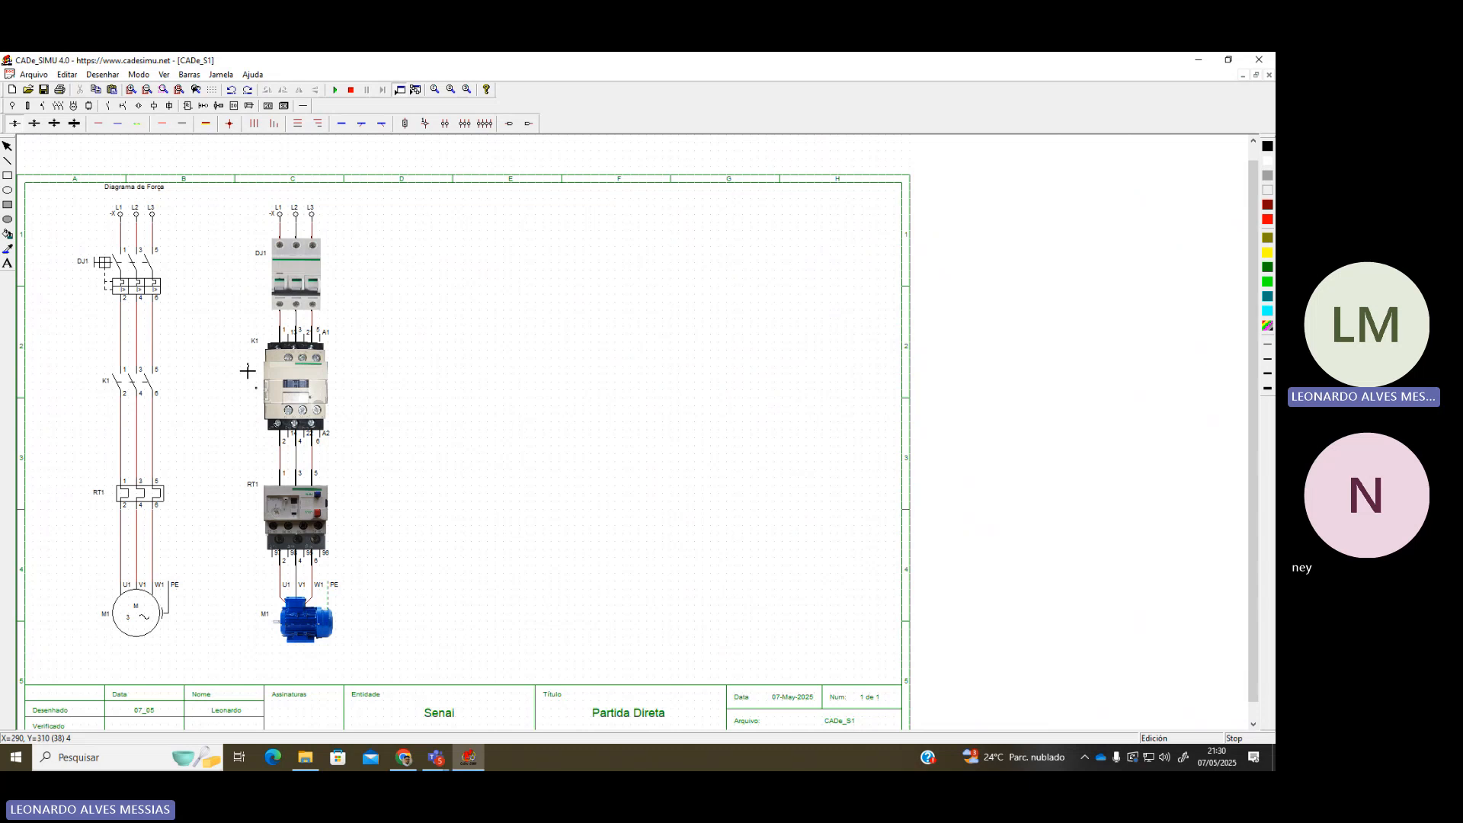
Start the simulation and toggle breaker DJ1 on and off repeatedly, leaving it on
click(336, 90)
click(145, 267)
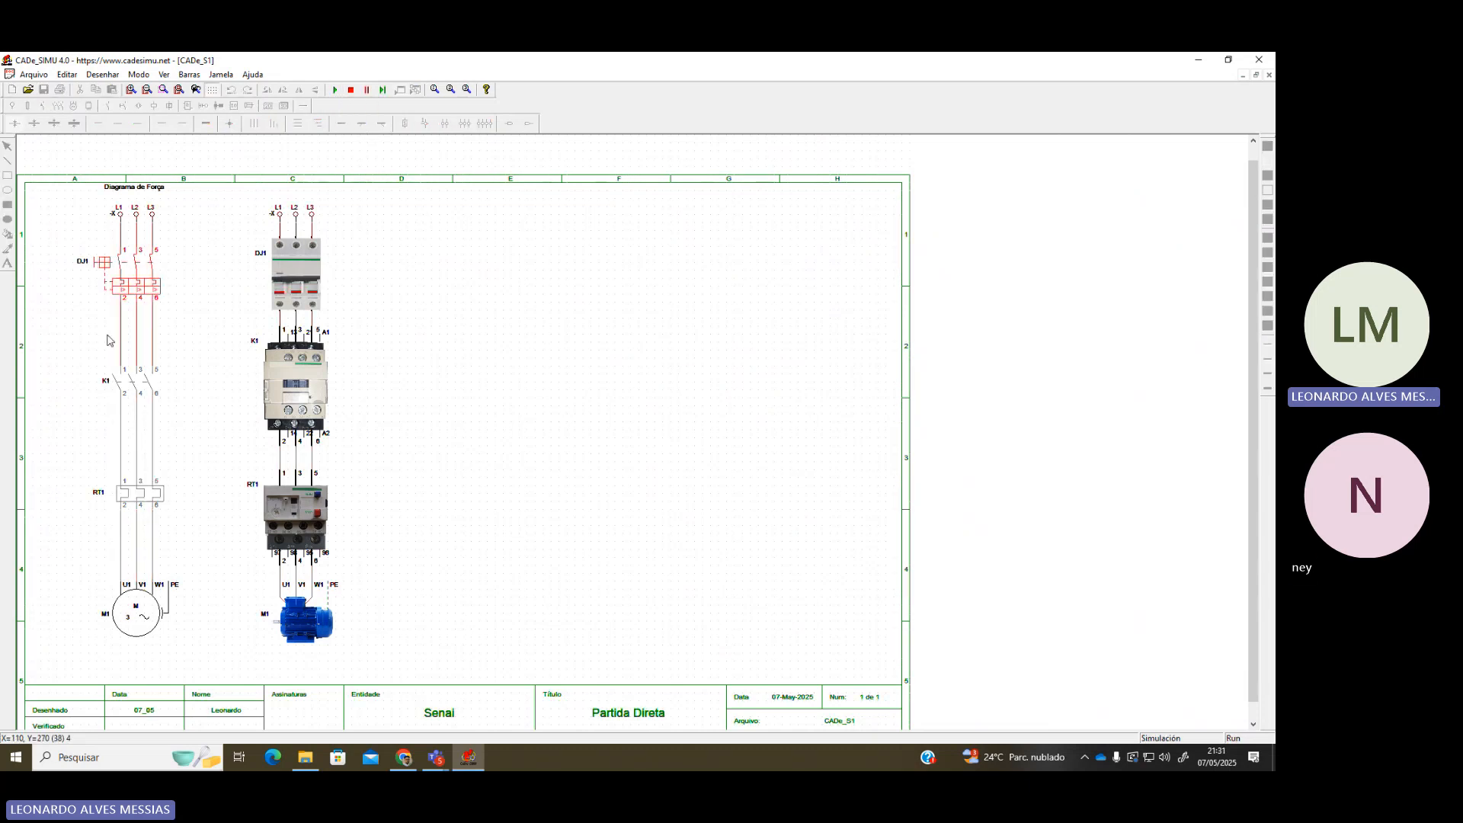
click(149, 267)
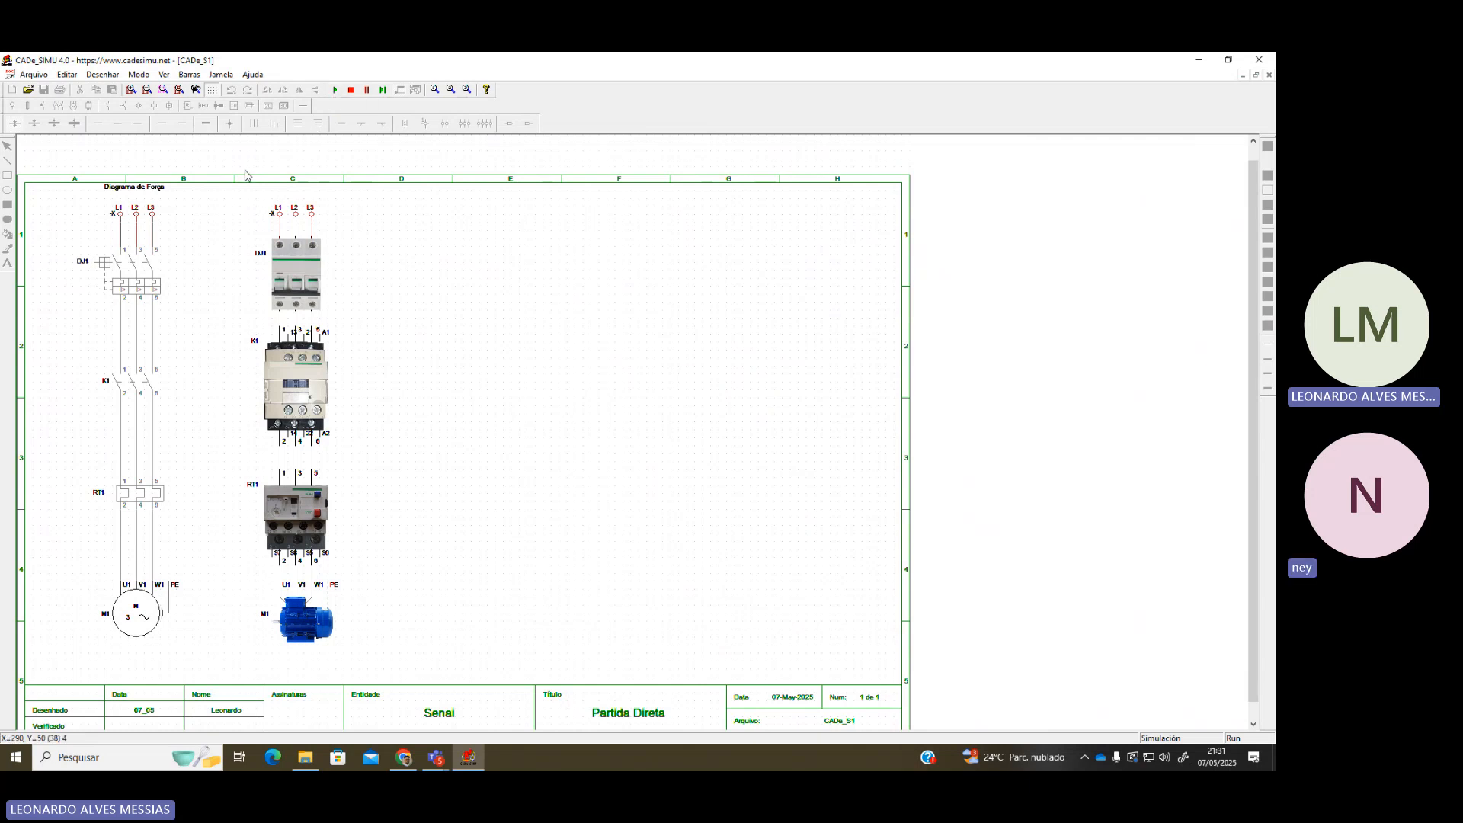
click(130, 279)
click(293, 287)
click(297, 291)
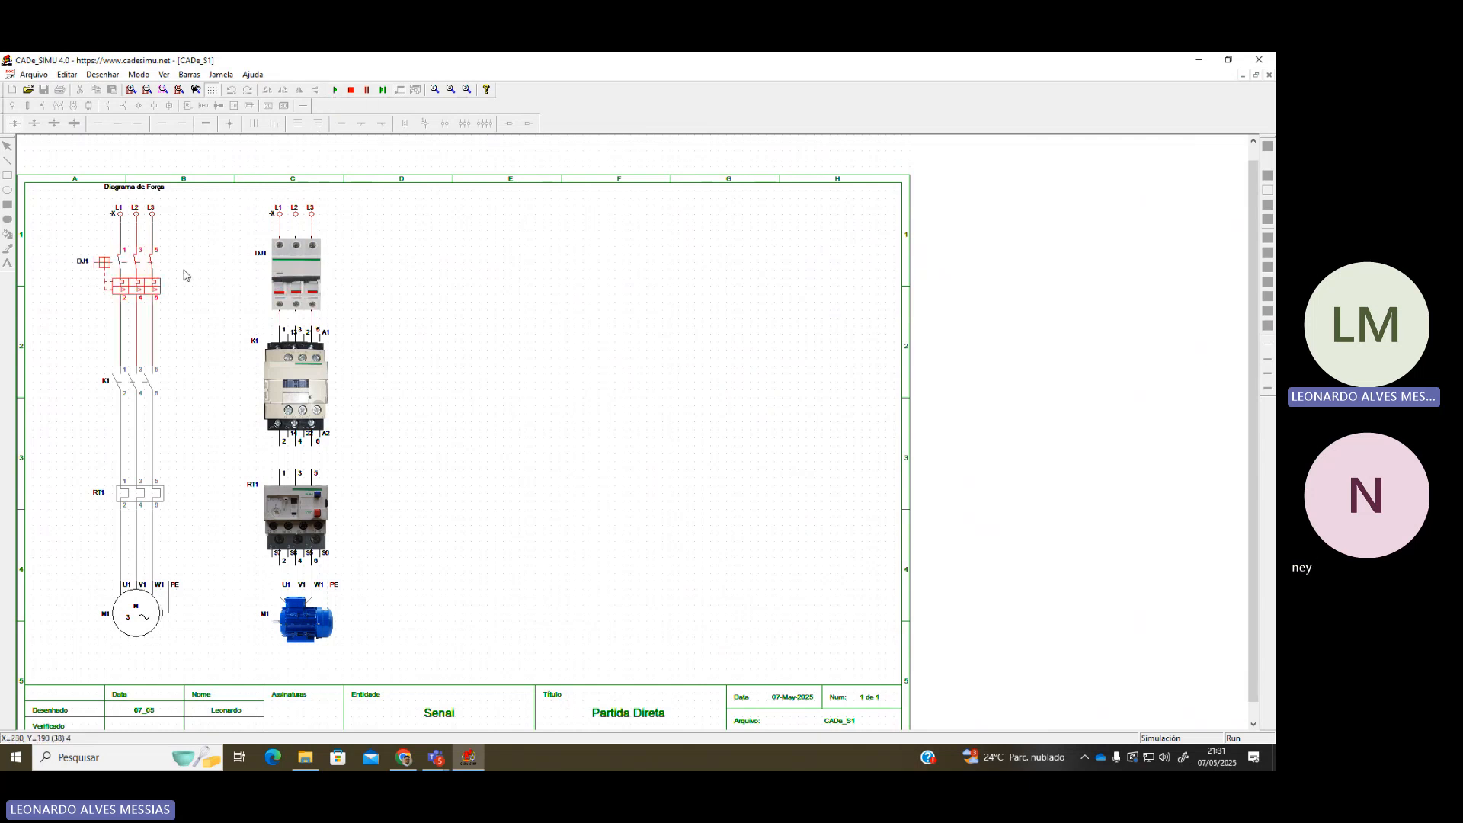
click(125, 270)
click(293, 288)
click(293, 290)
click(293, 289)
click(134, 278)
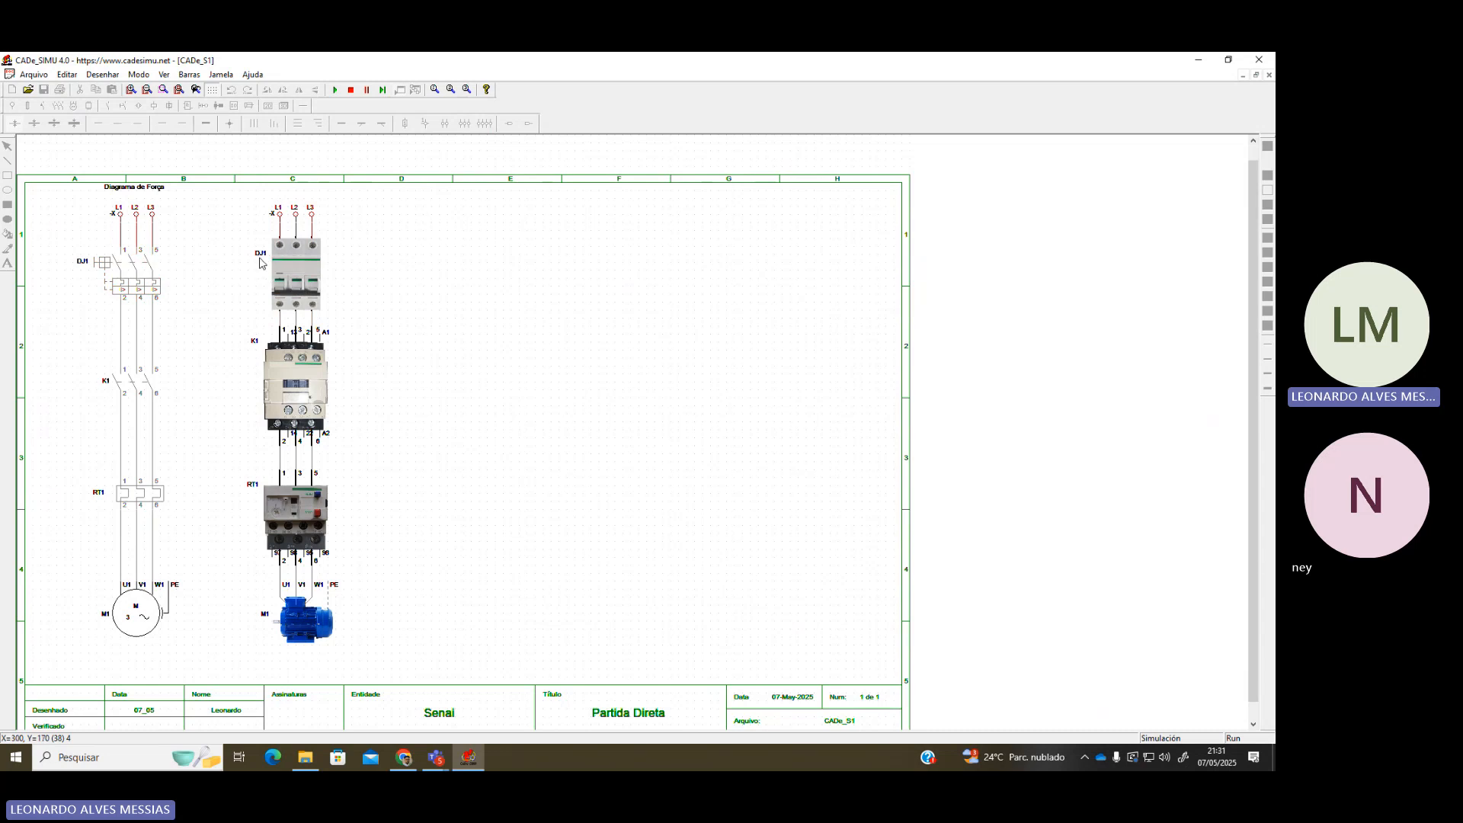
click(287, 294)
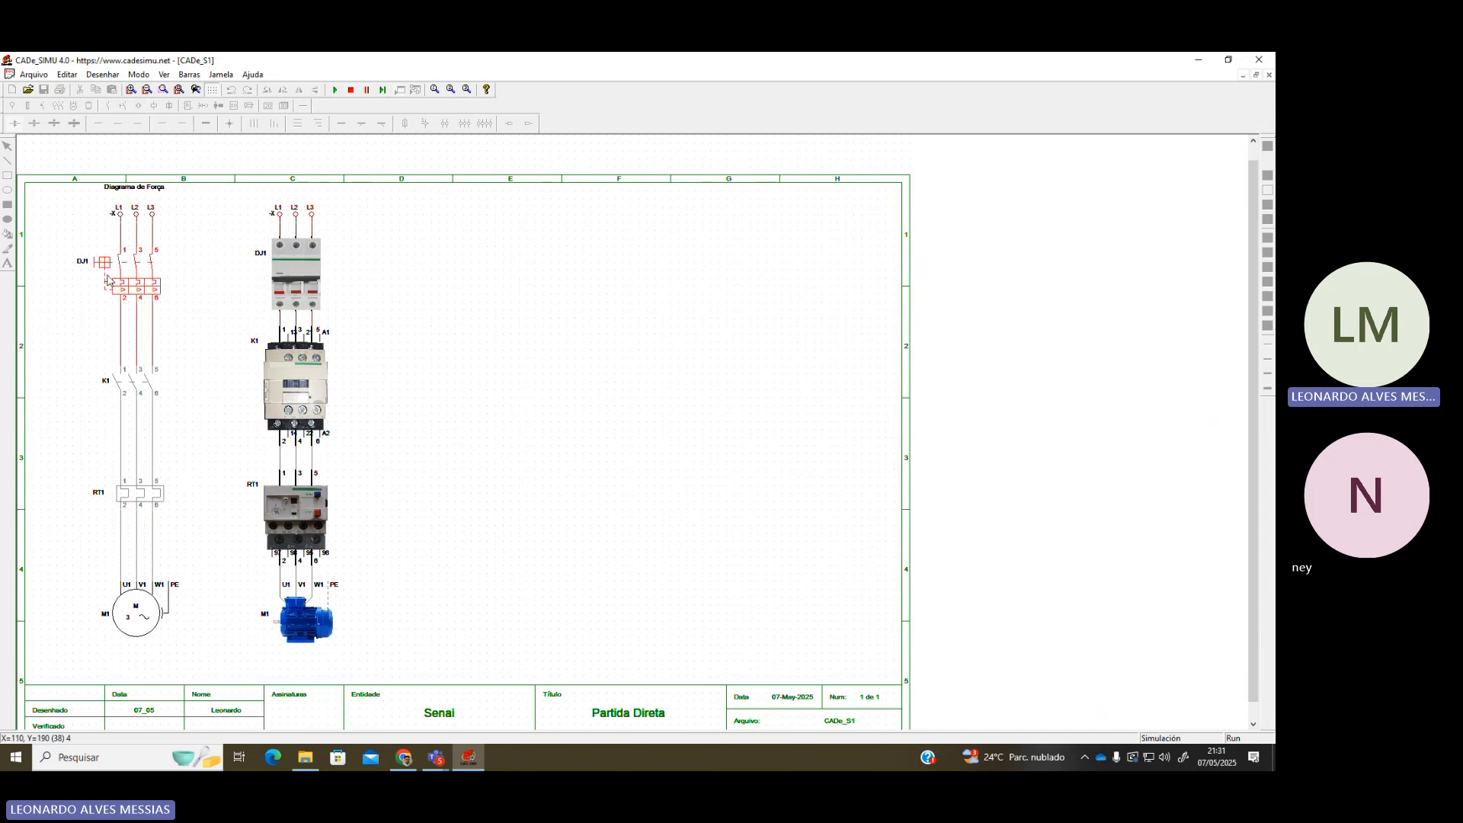
click(296, 289)
click(296, 289)
click(296, 289)
click(273, 294)
Stop the running simulation
scroll(214, 378, up, 1)
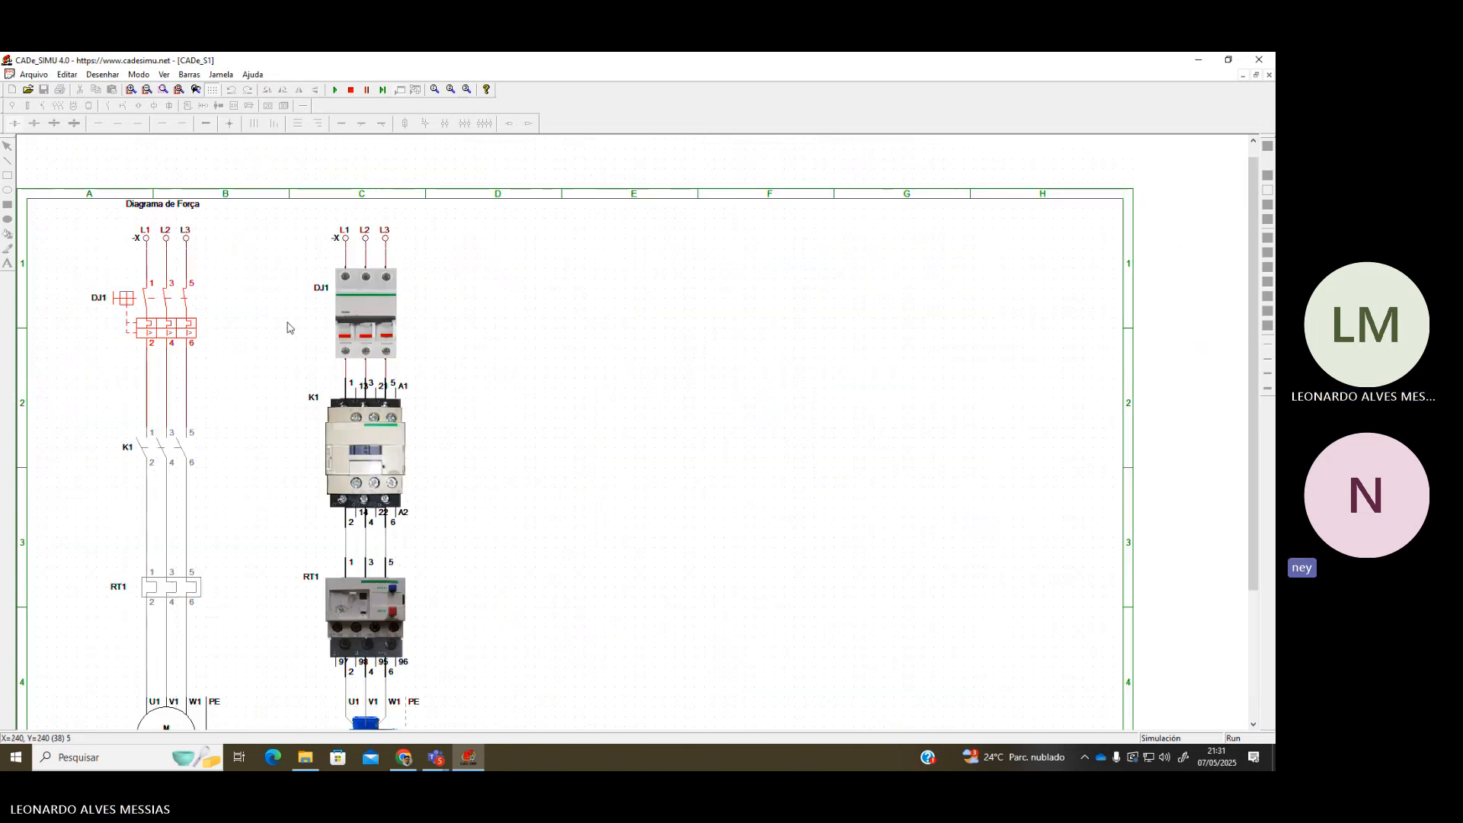
click(350, 90)
scroll(513, 449, down, 1)
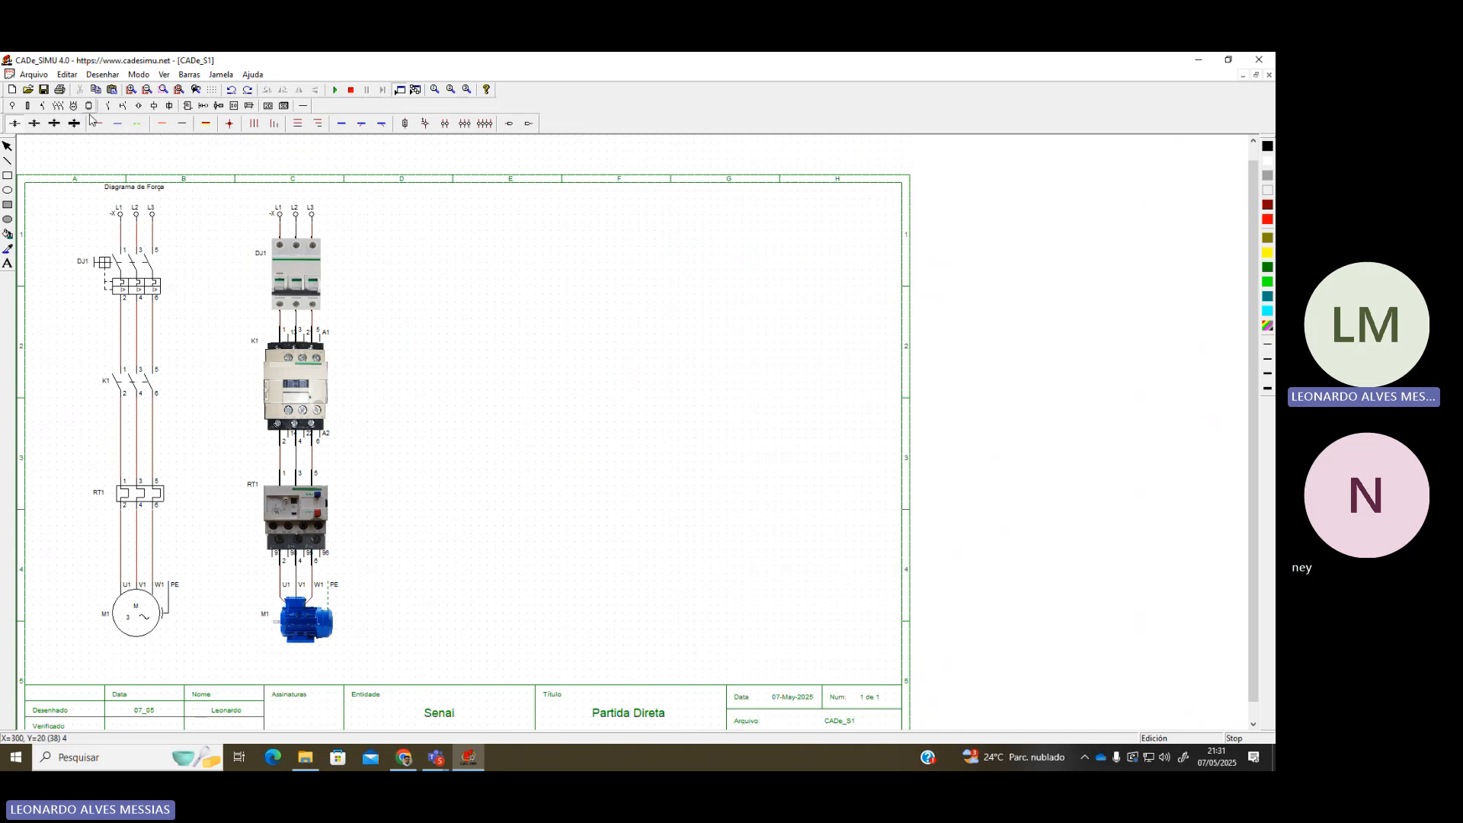
Move the Diagrama de Força title slightly down
click(149, 192)
drag(149, 195, 149, 203)
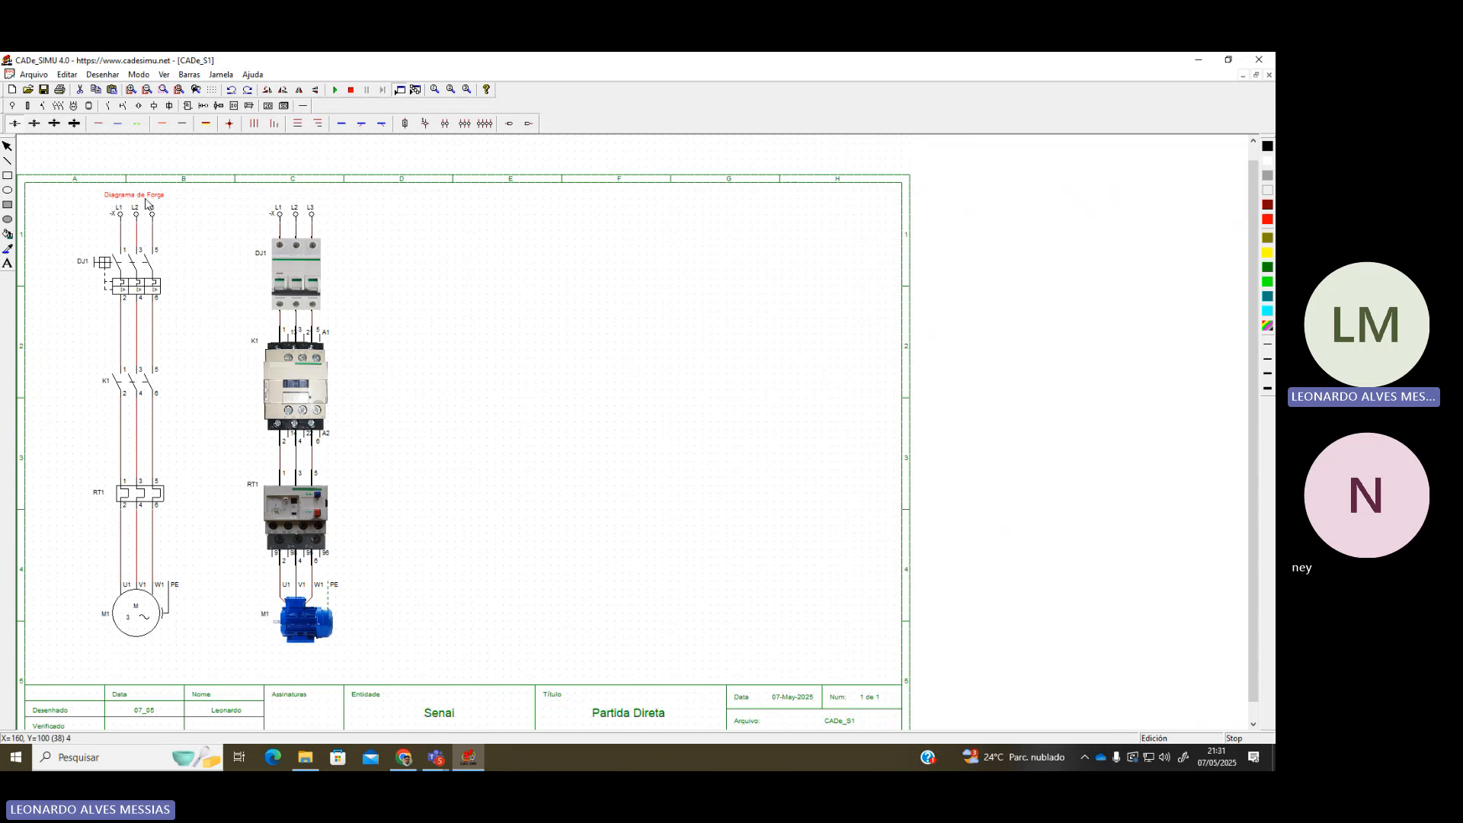
click(432, 289)
Place L and N supply terminals side by side at the top of the sheet
click(12, 105)
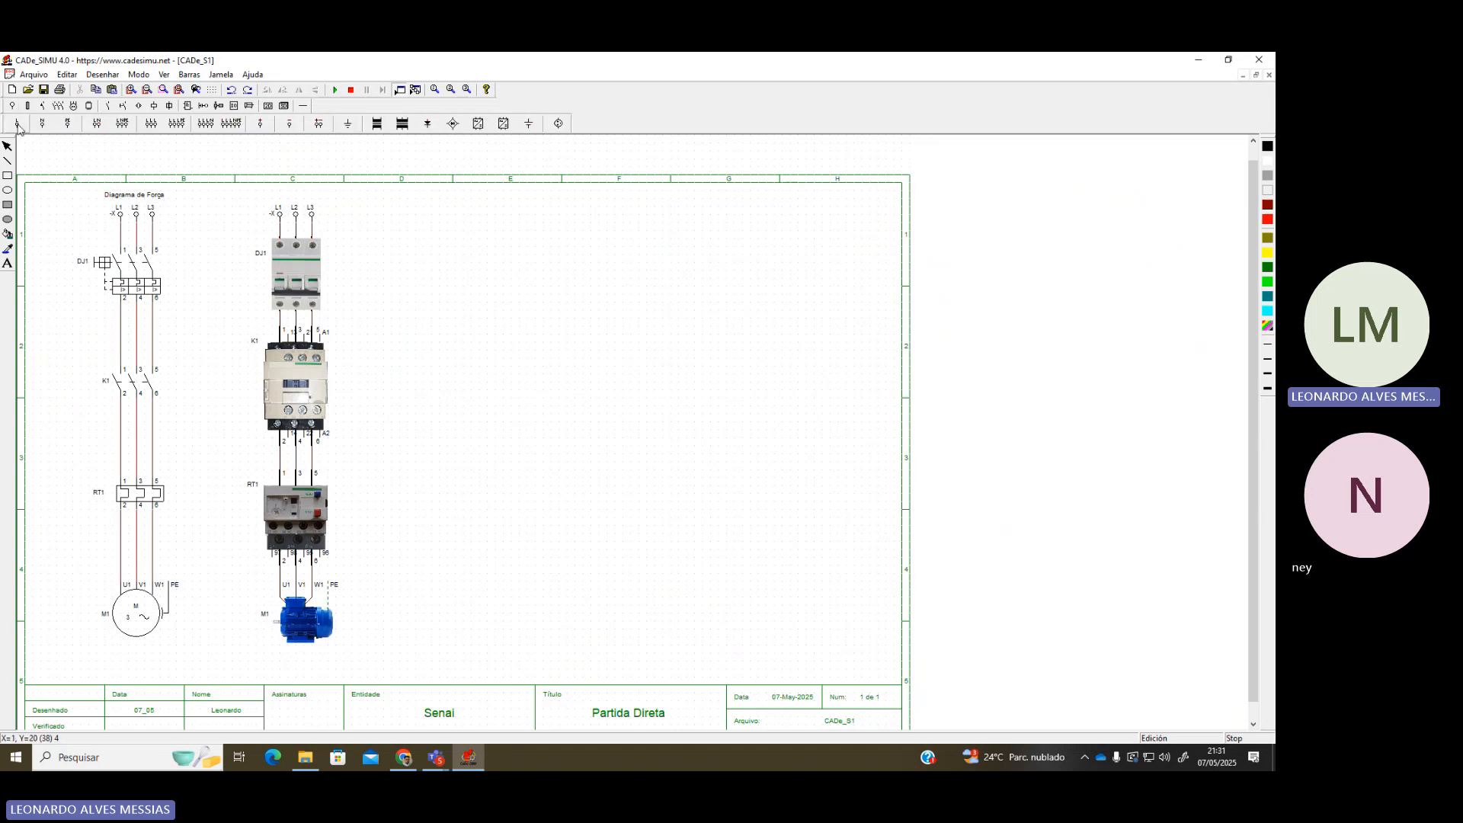
click(17, 124)
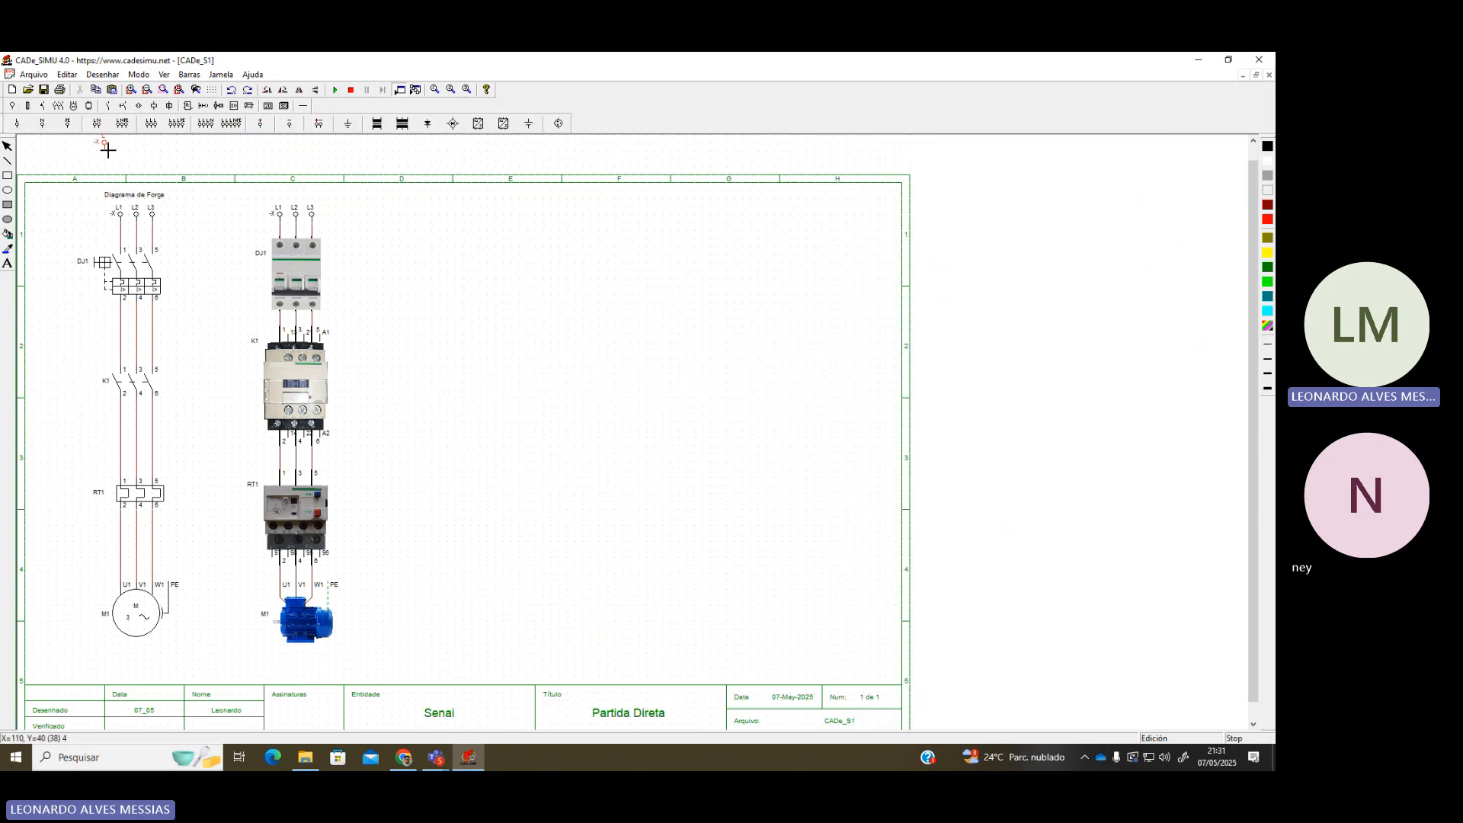
click(427, 231)
click(42, 123)
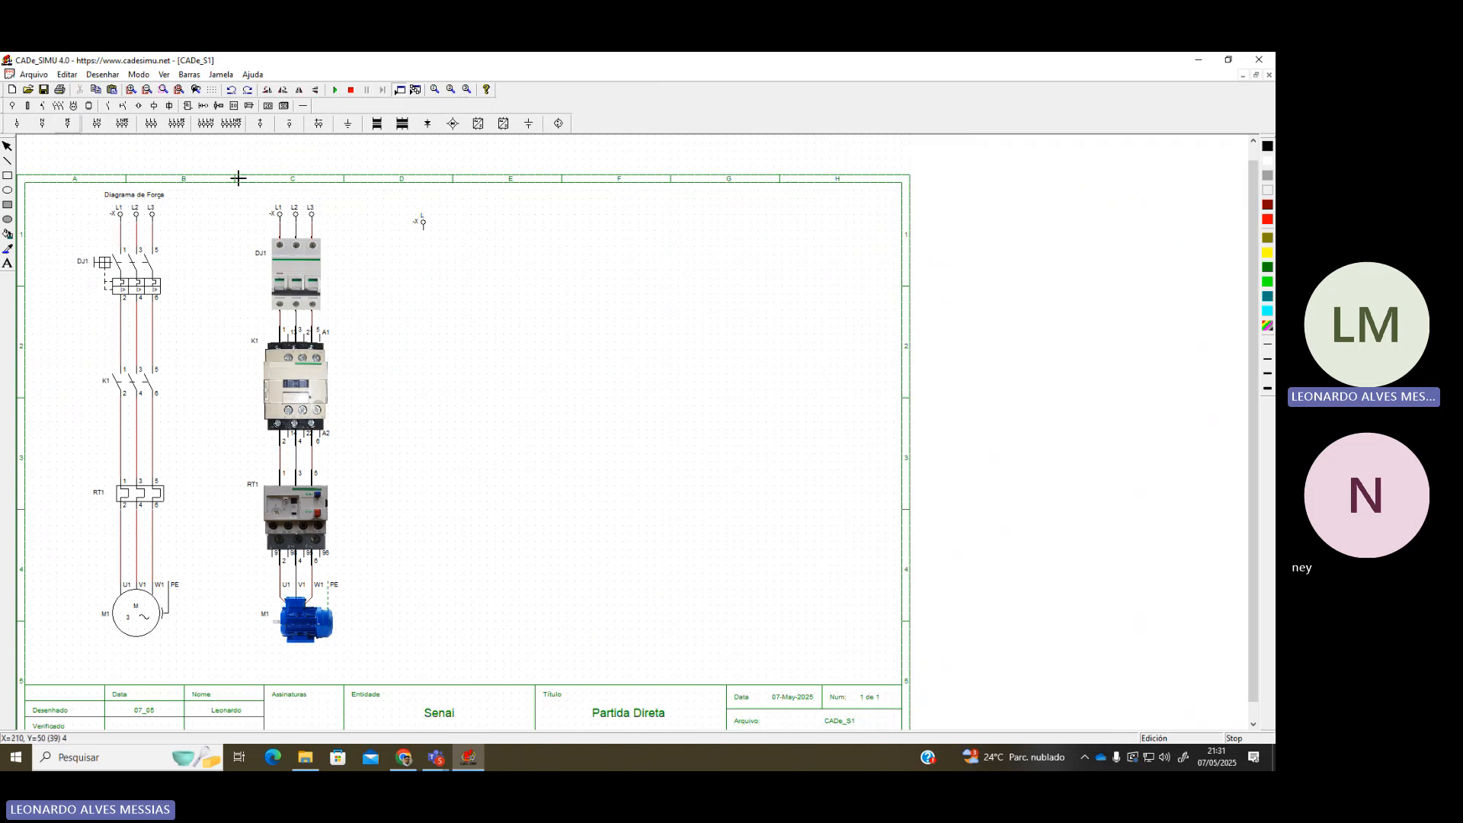
click(455, 237)
scroll(457, 309, up, 1)
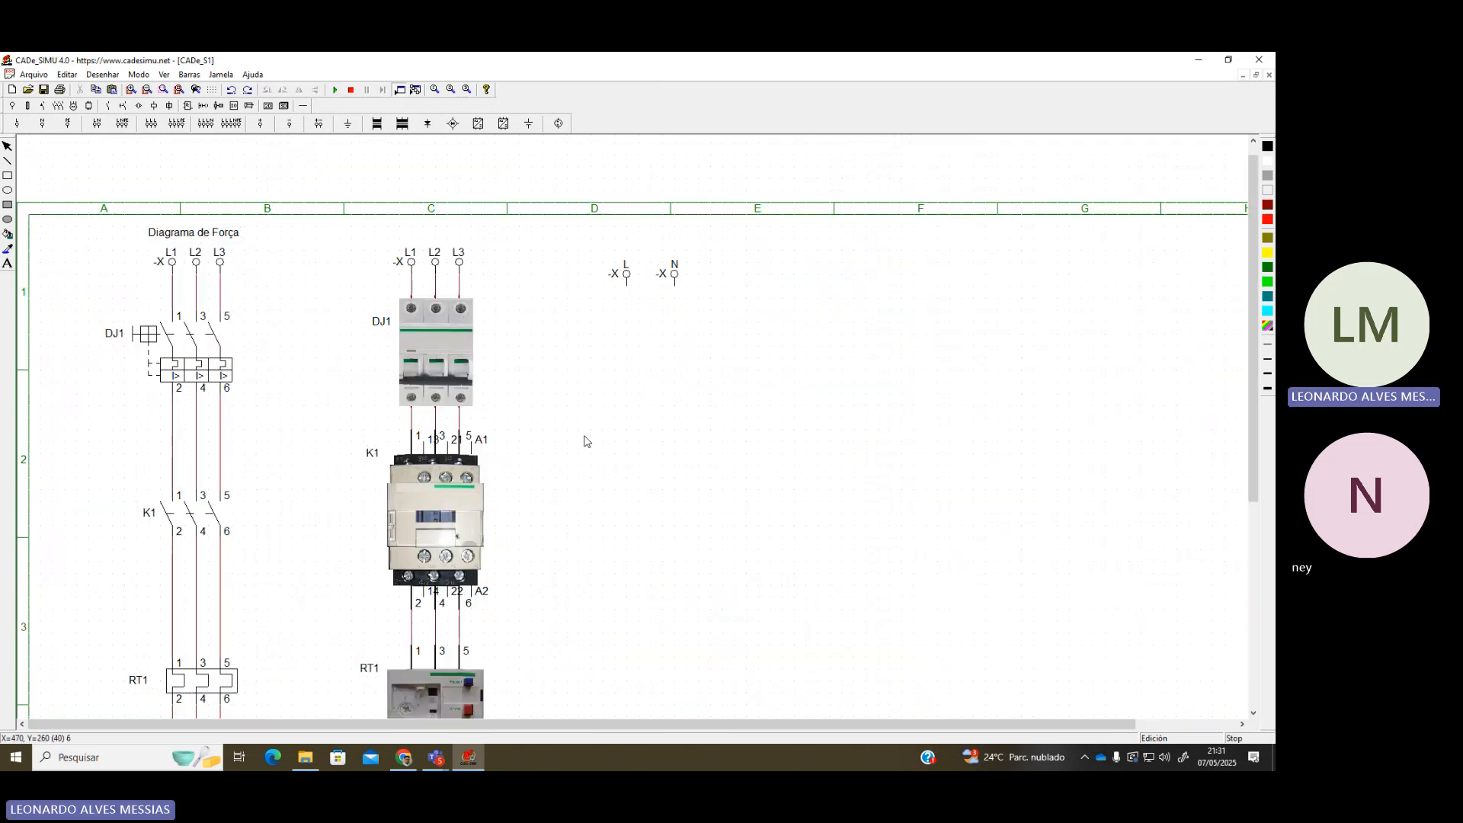
scroll(582, 452, down, 1)
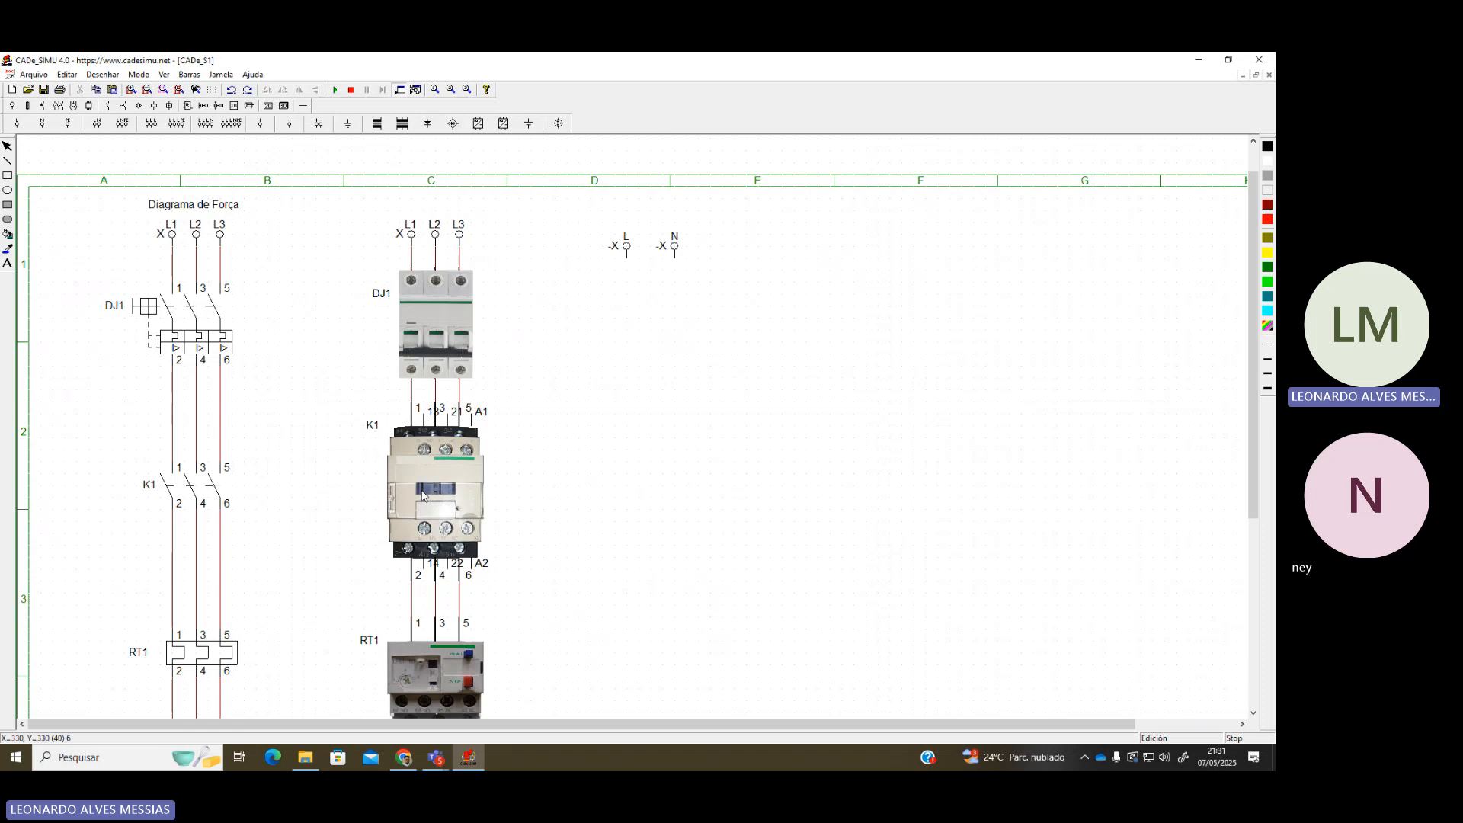
drag(674, 246, 684, 246)
Move the L and N terminals together right into column F
click(659, 305)
click(673, 259)
click(690, 359)
scroll(427, 482, down, 1)
scroll(388, 484, down, 1)
scroll(387, 446, up, 1)
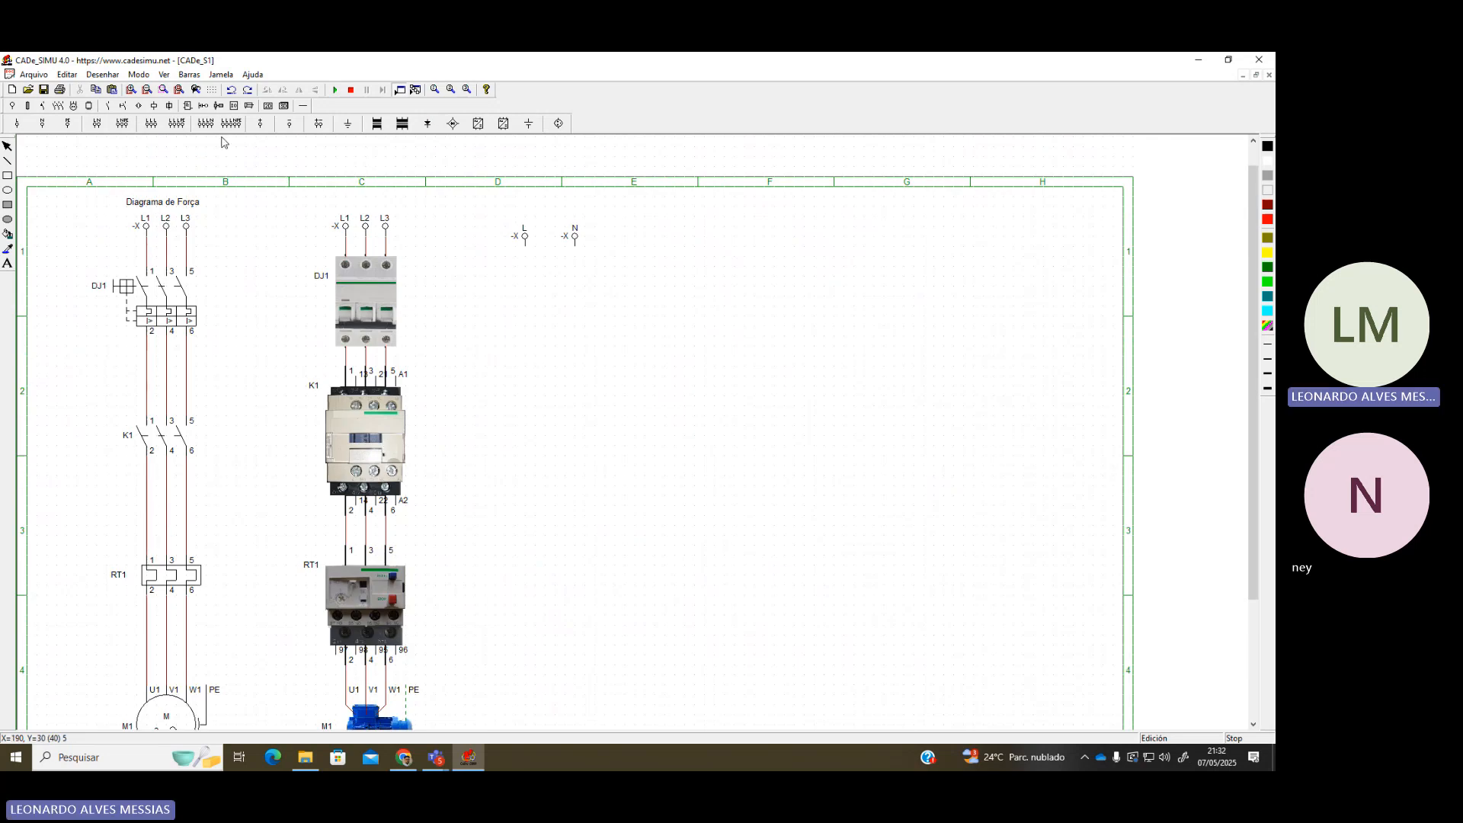
drag(462, 206, 653, 294)
drag(575, 245, 804, 245)
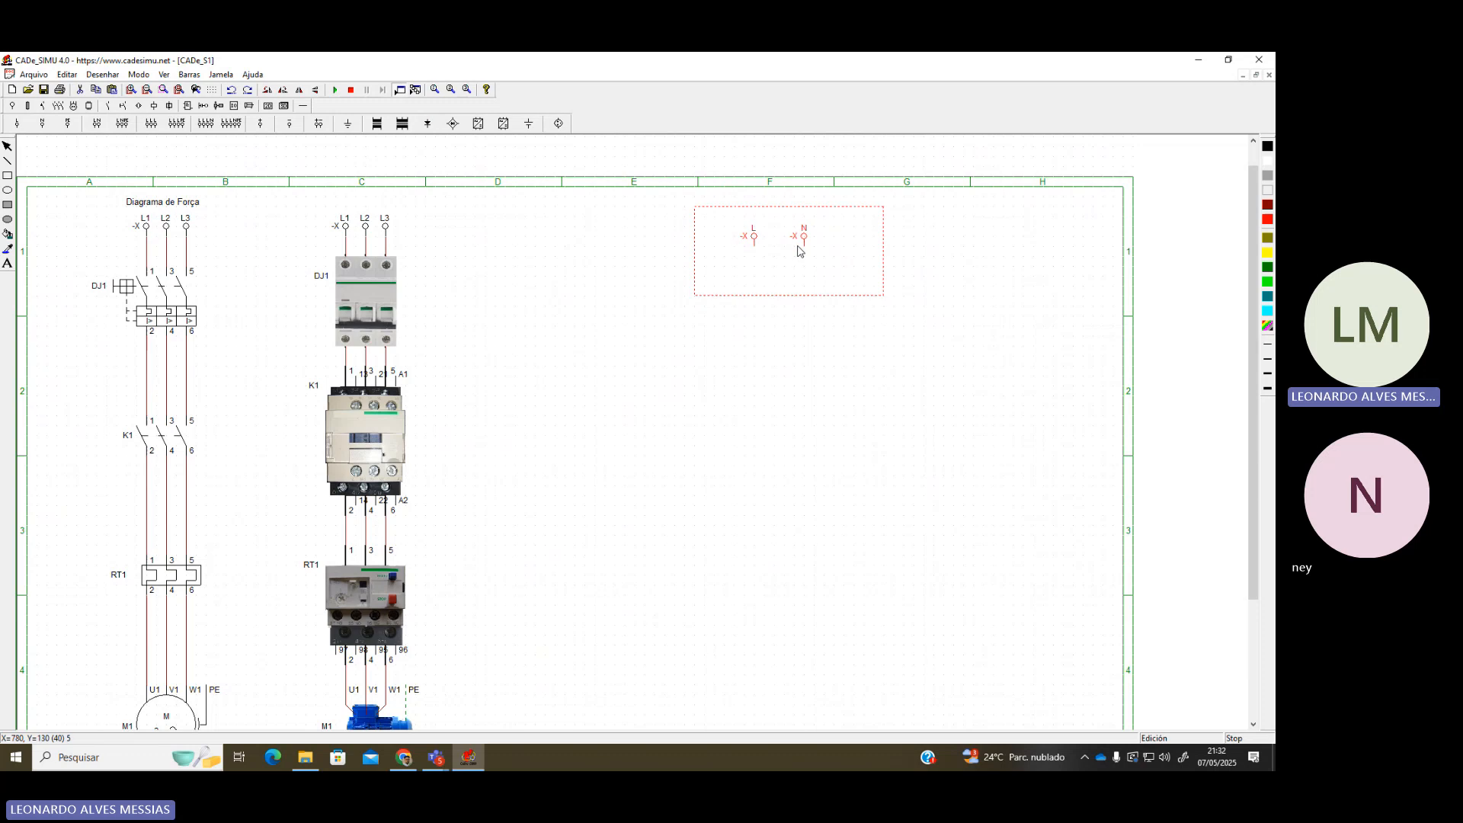
Place a single-pole circuit breaker below the L terminal
click(284, 105)
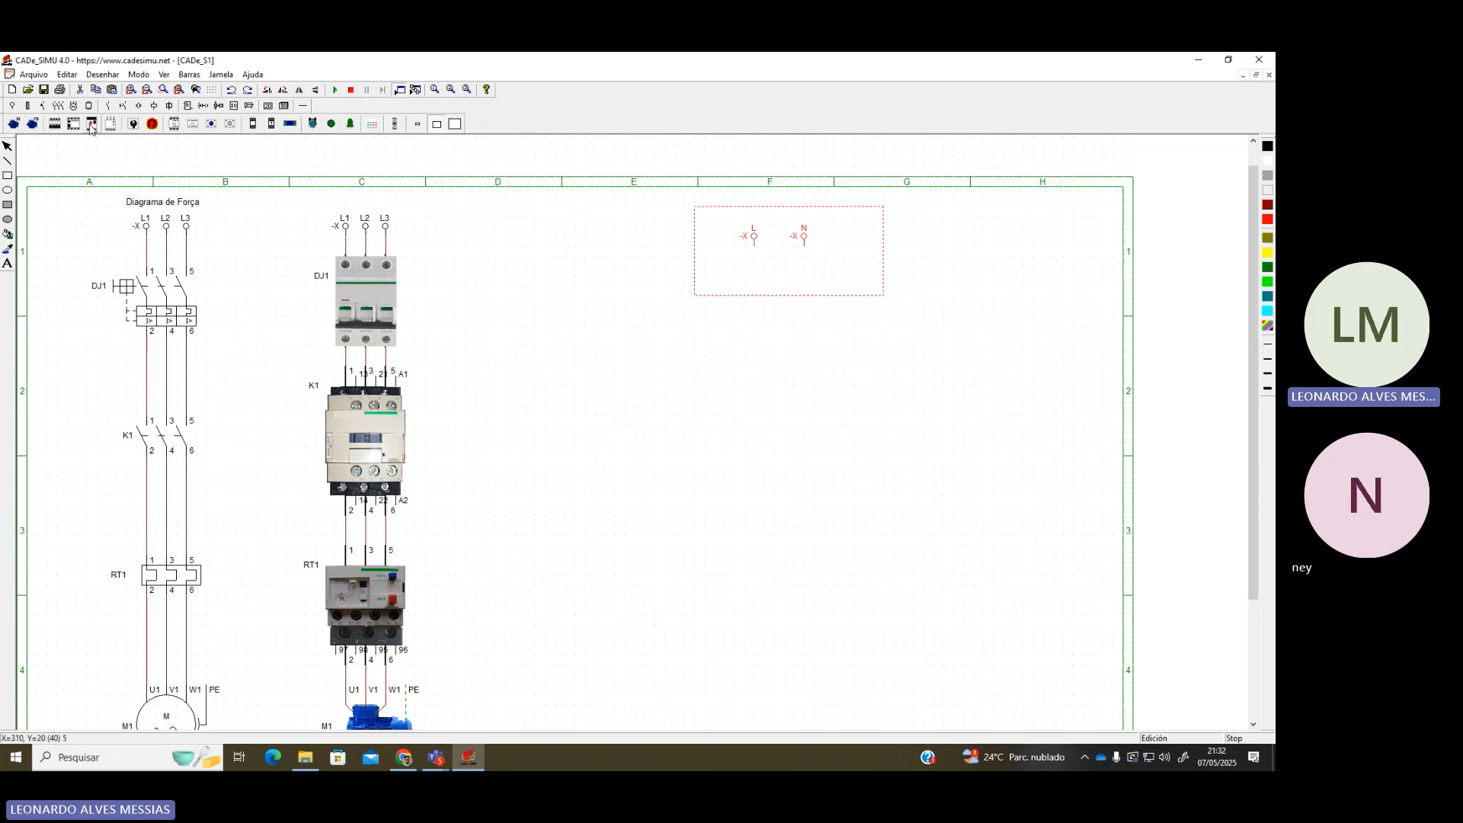
click(445, 215)
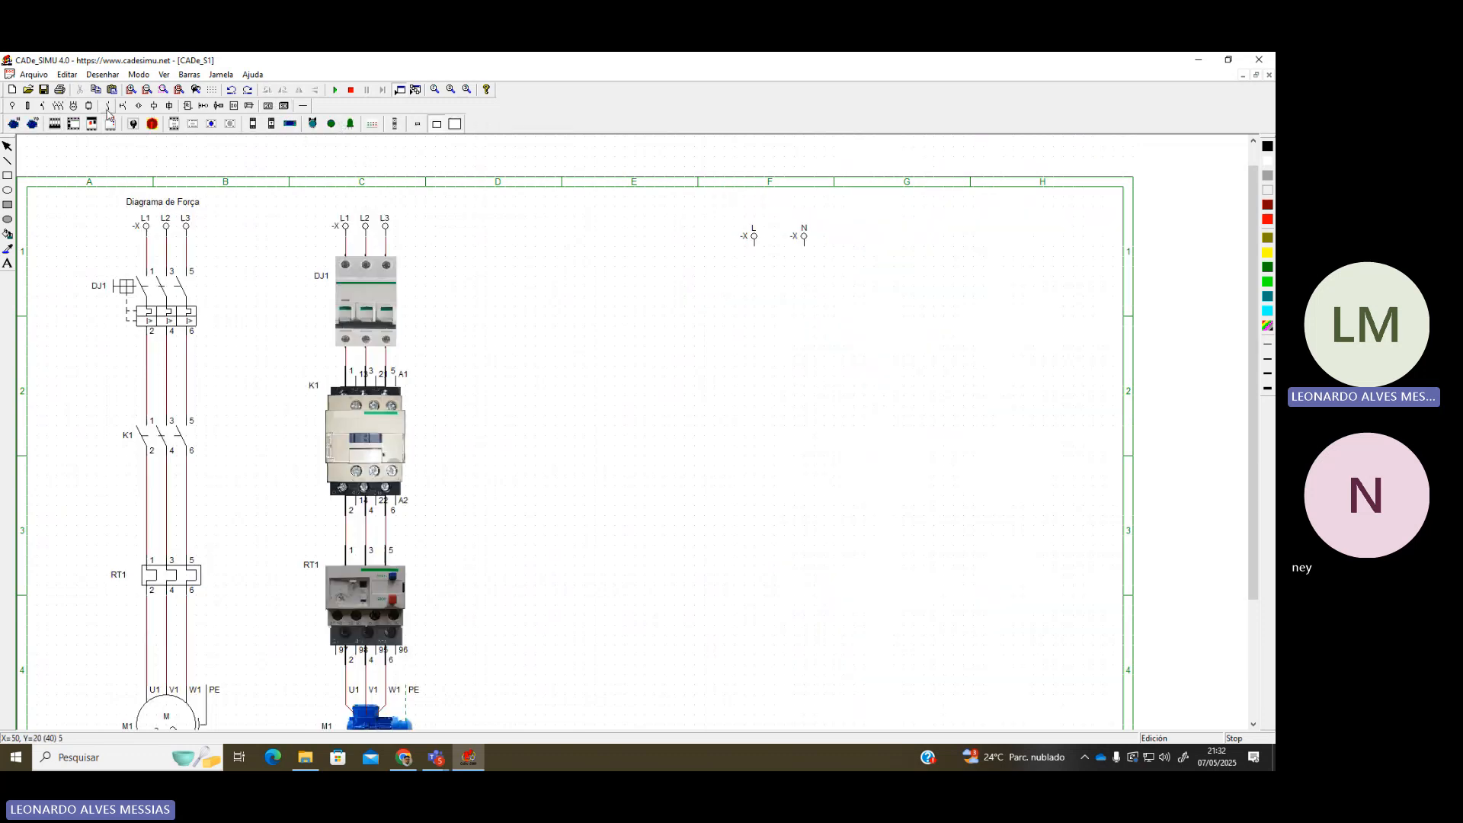
click(58, 106)
click(42, 106)
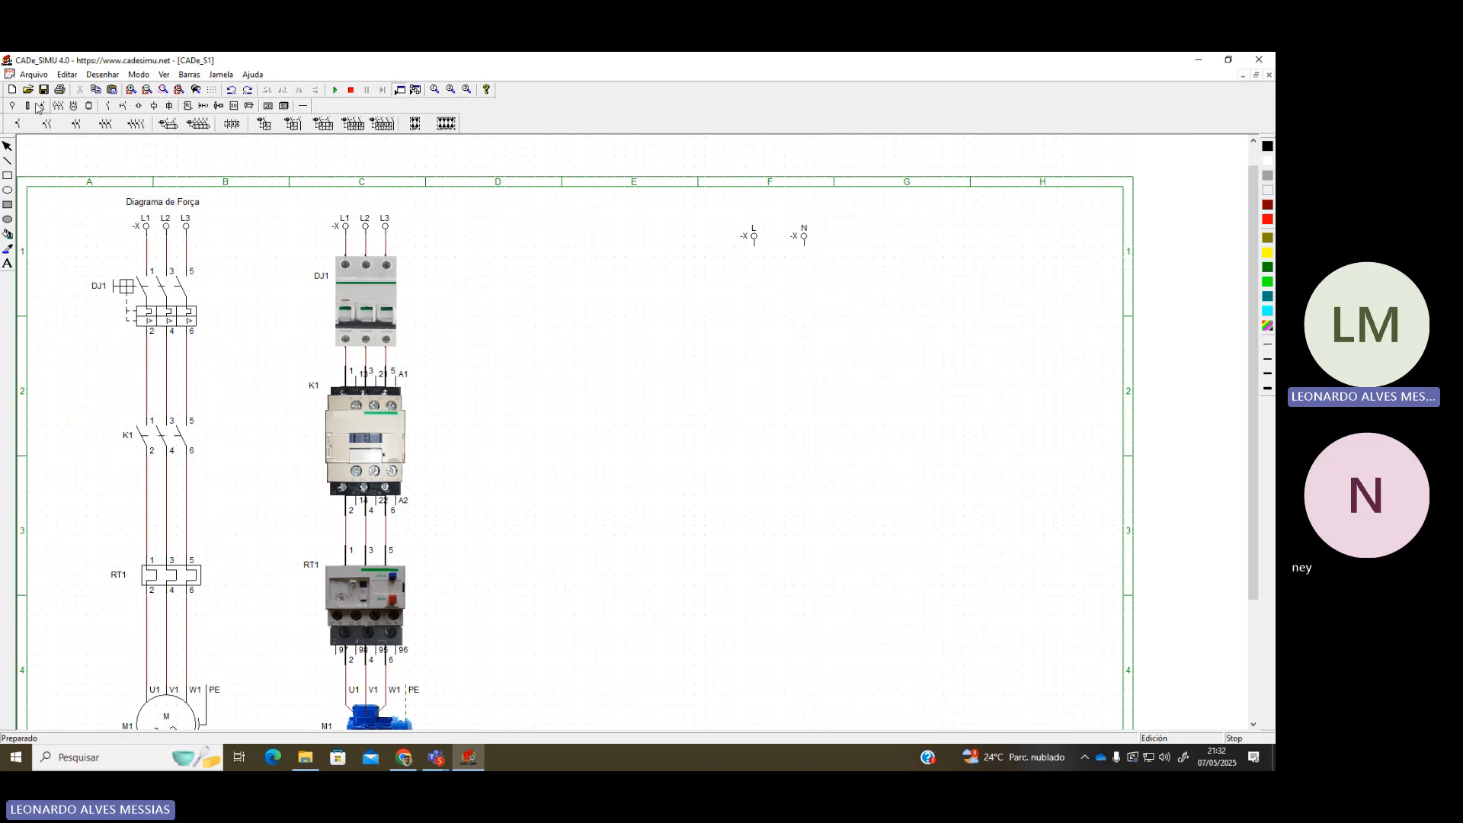
click(267, 126)
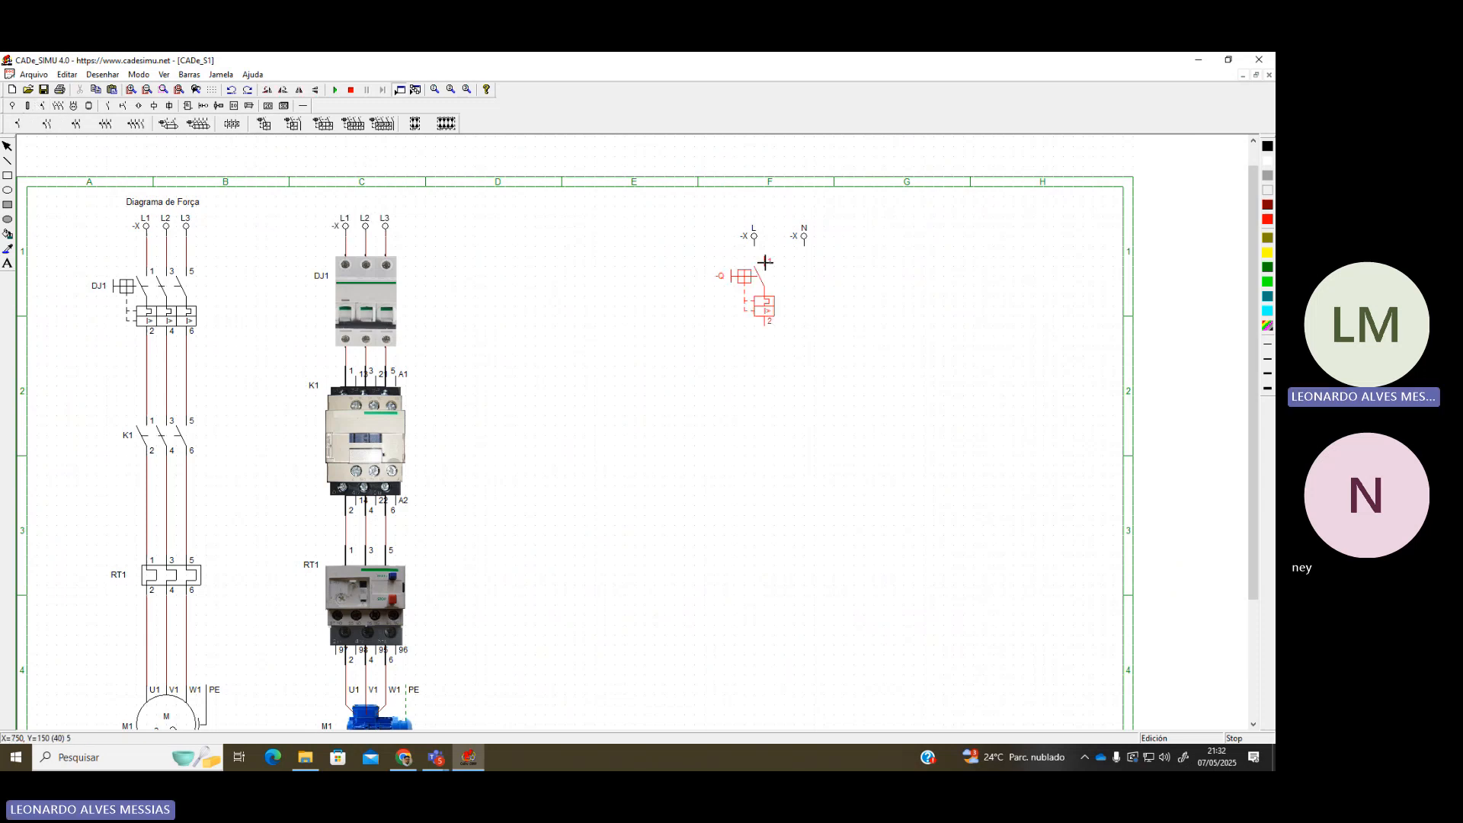
click(755, 262)
Rename the new breaker DJ2
double_click(755, 268)
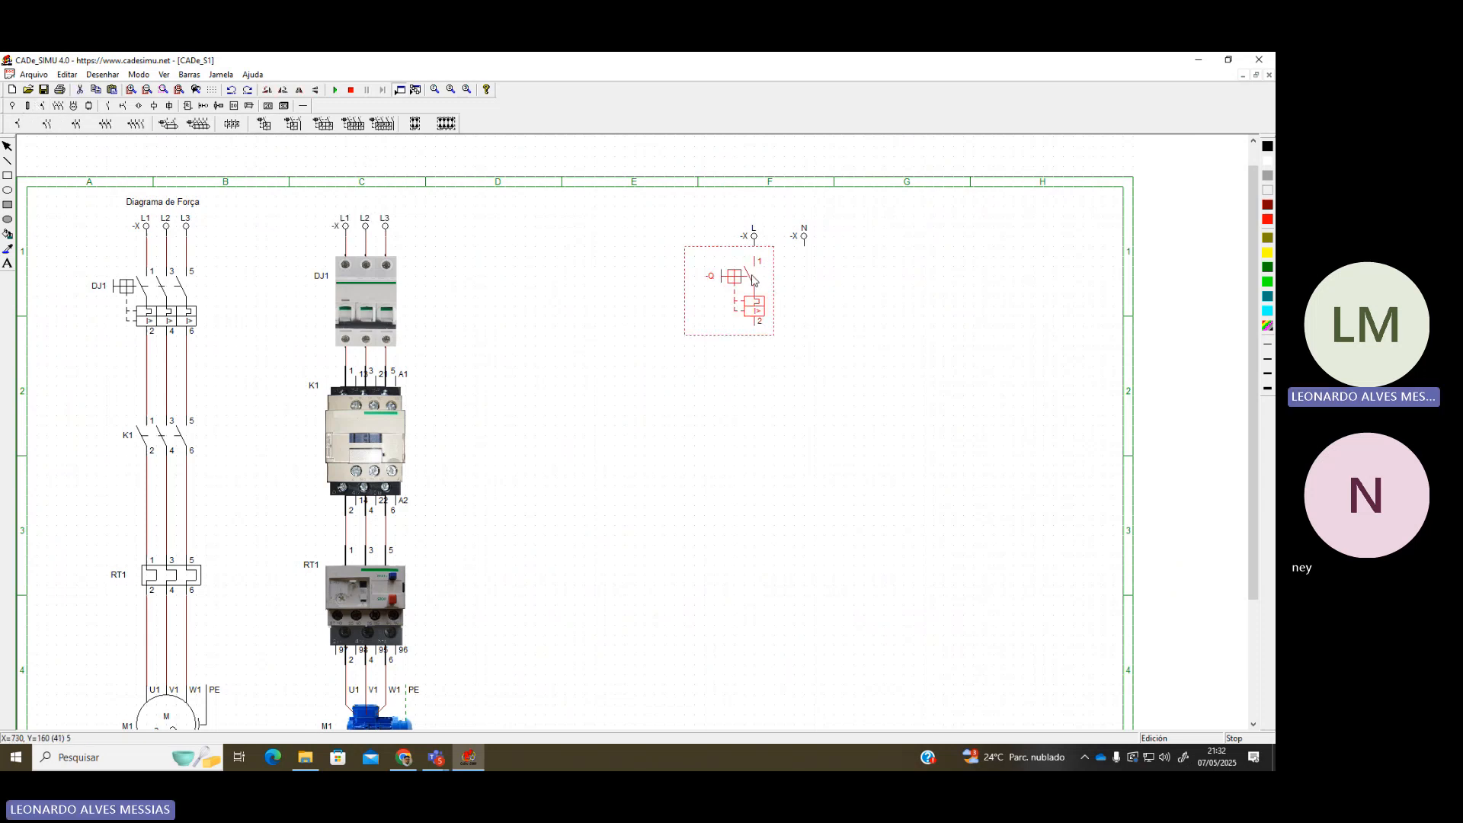
drag(613, 313, 555, 310)
text(dj2)
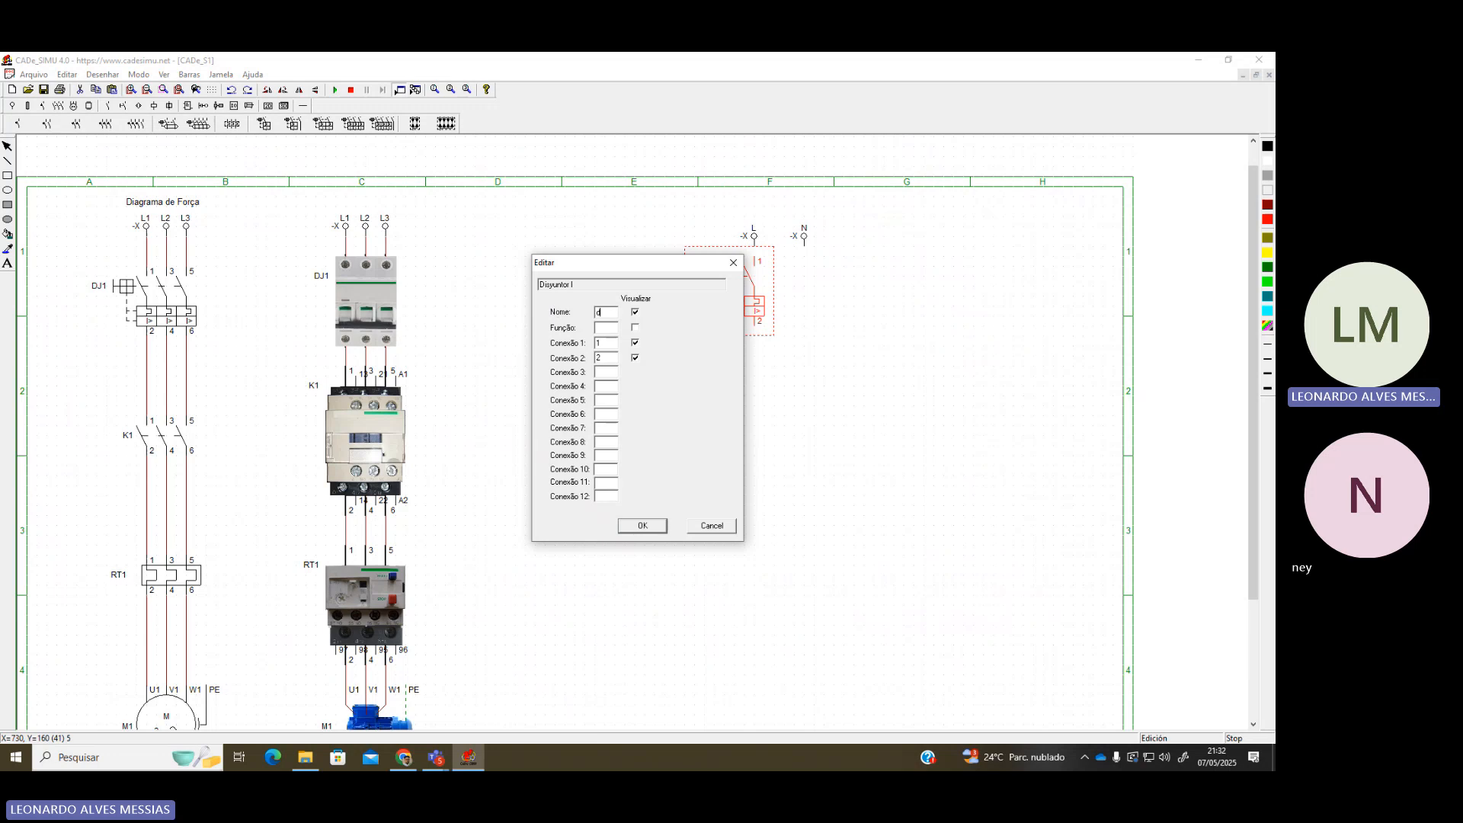
key(Return)
double_click(732, 288)
drag(606, 312, 531, 311)
text(DJ2)
key(Return)
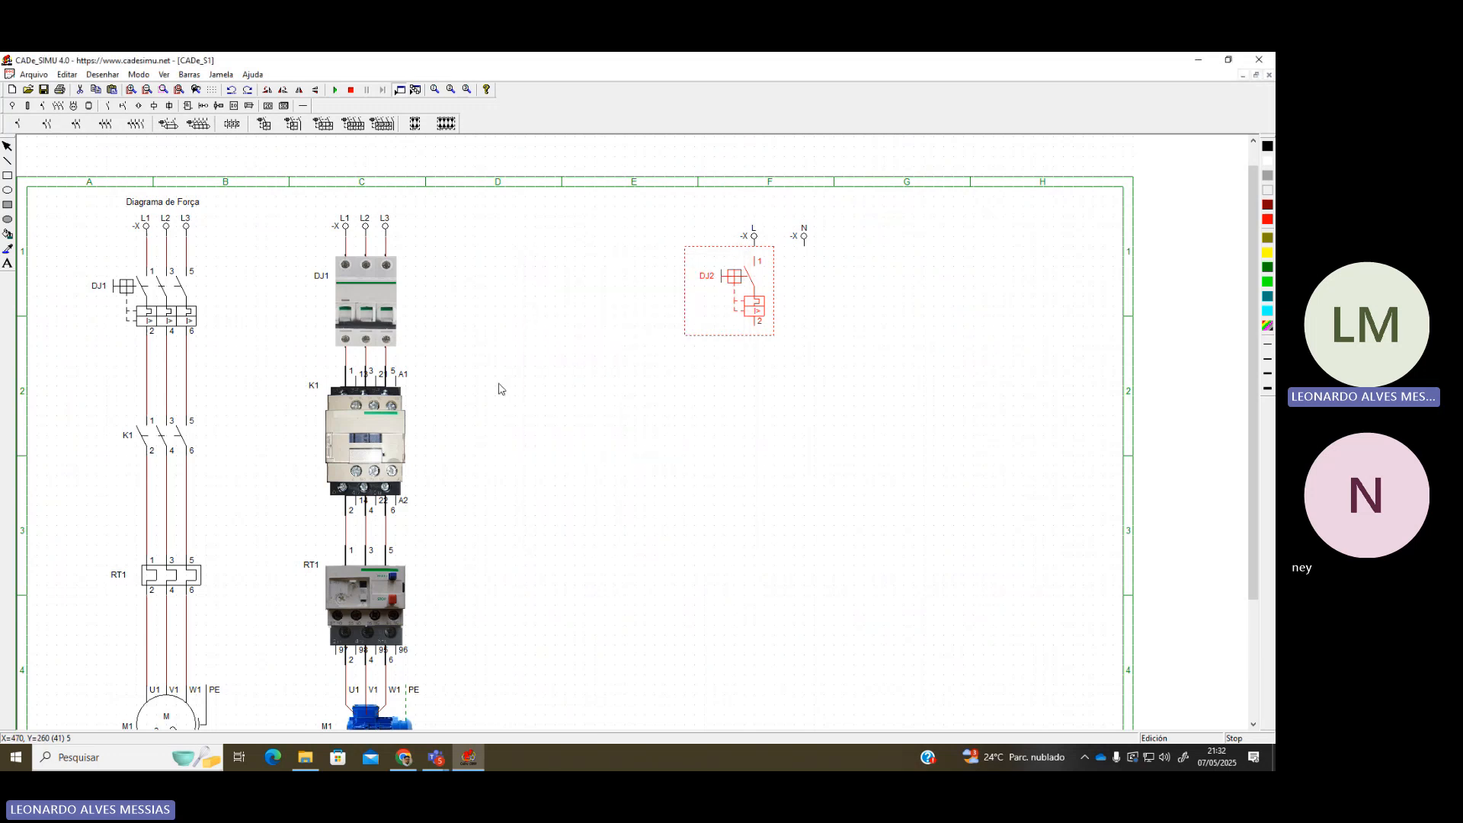
scroll(583, 481, down, 1)
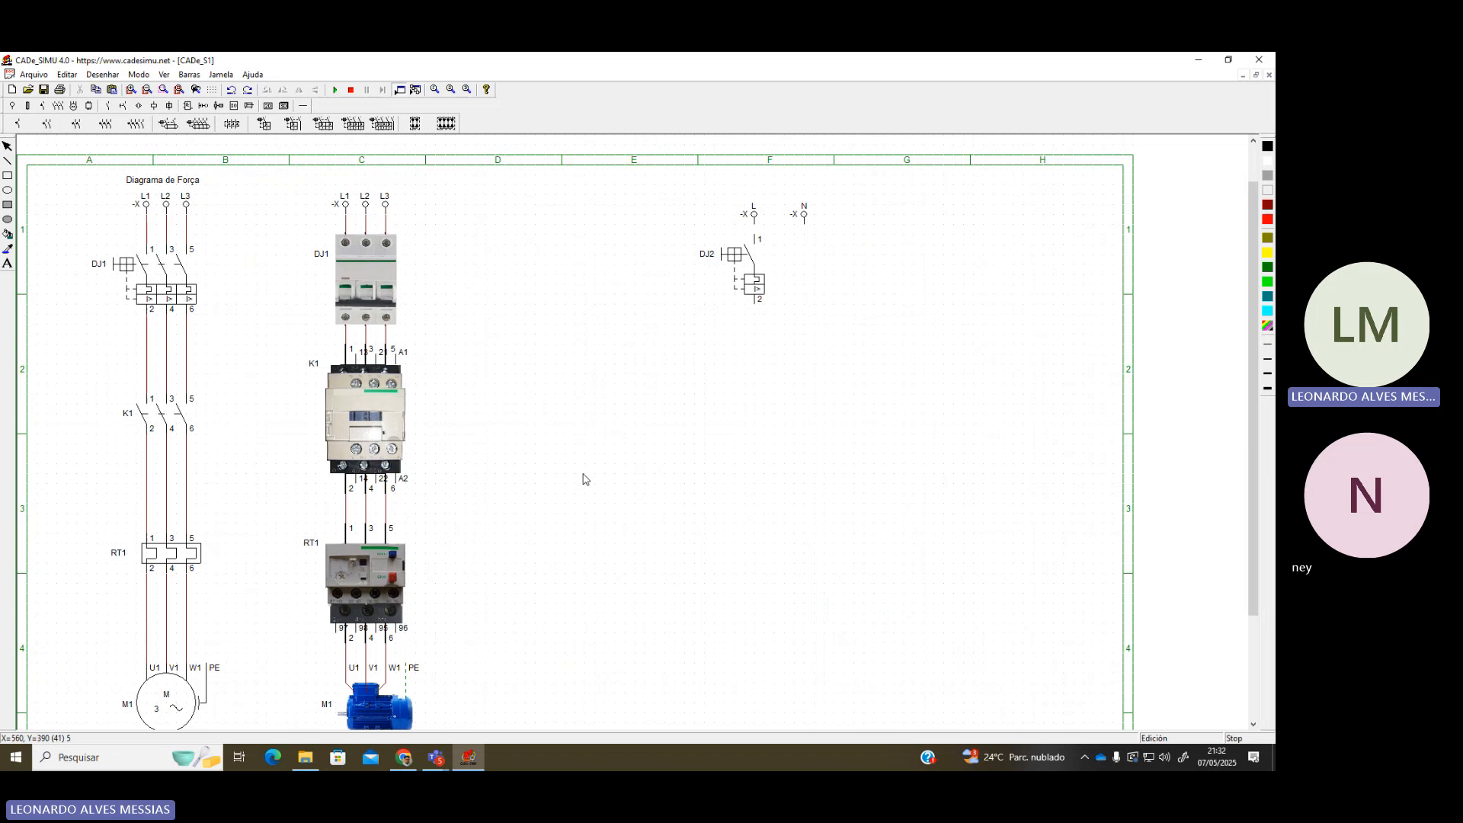
scroll(562, 478, down, 1)
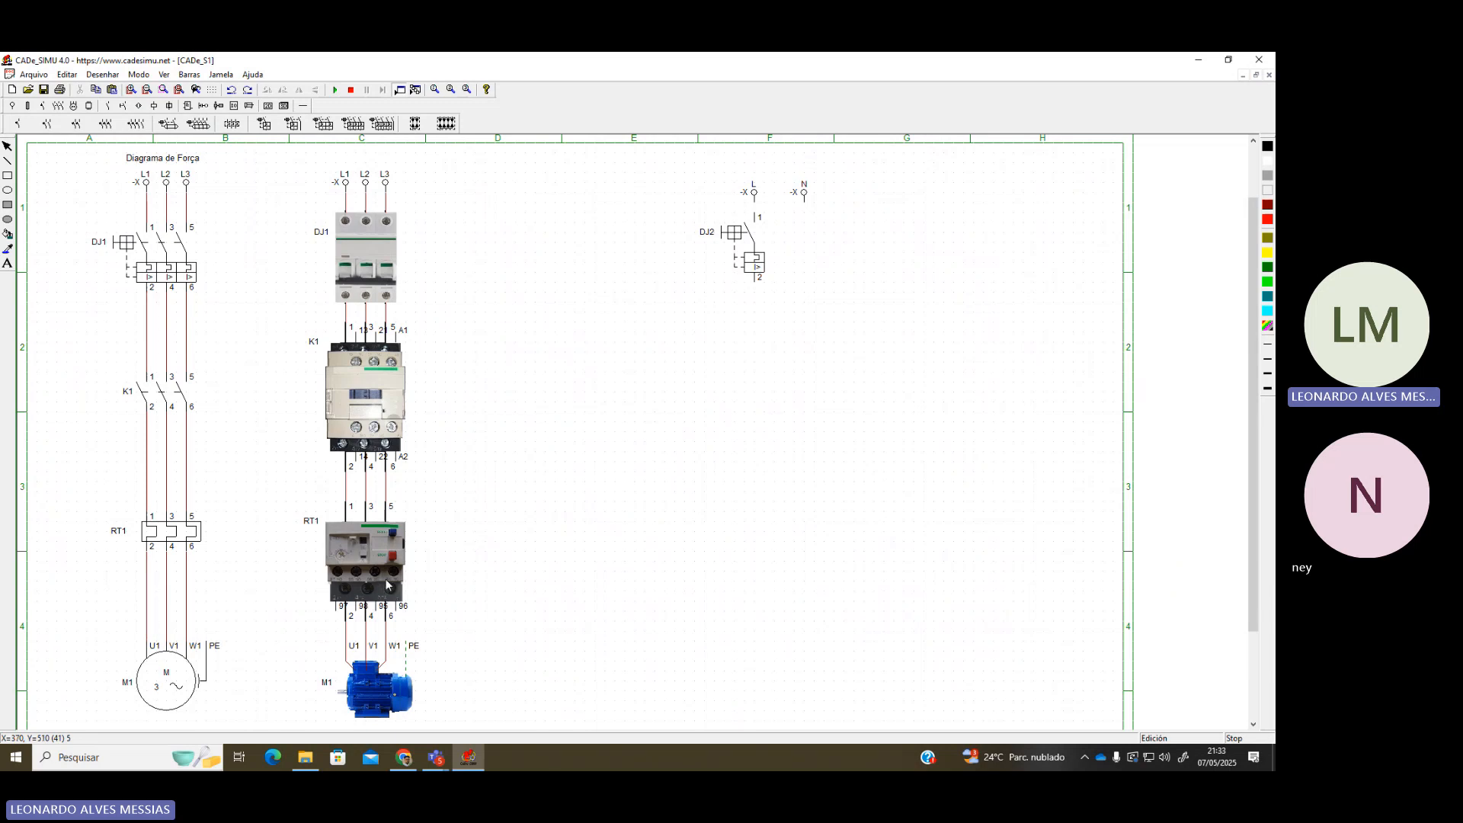
scroll(394, 590, up, 3)
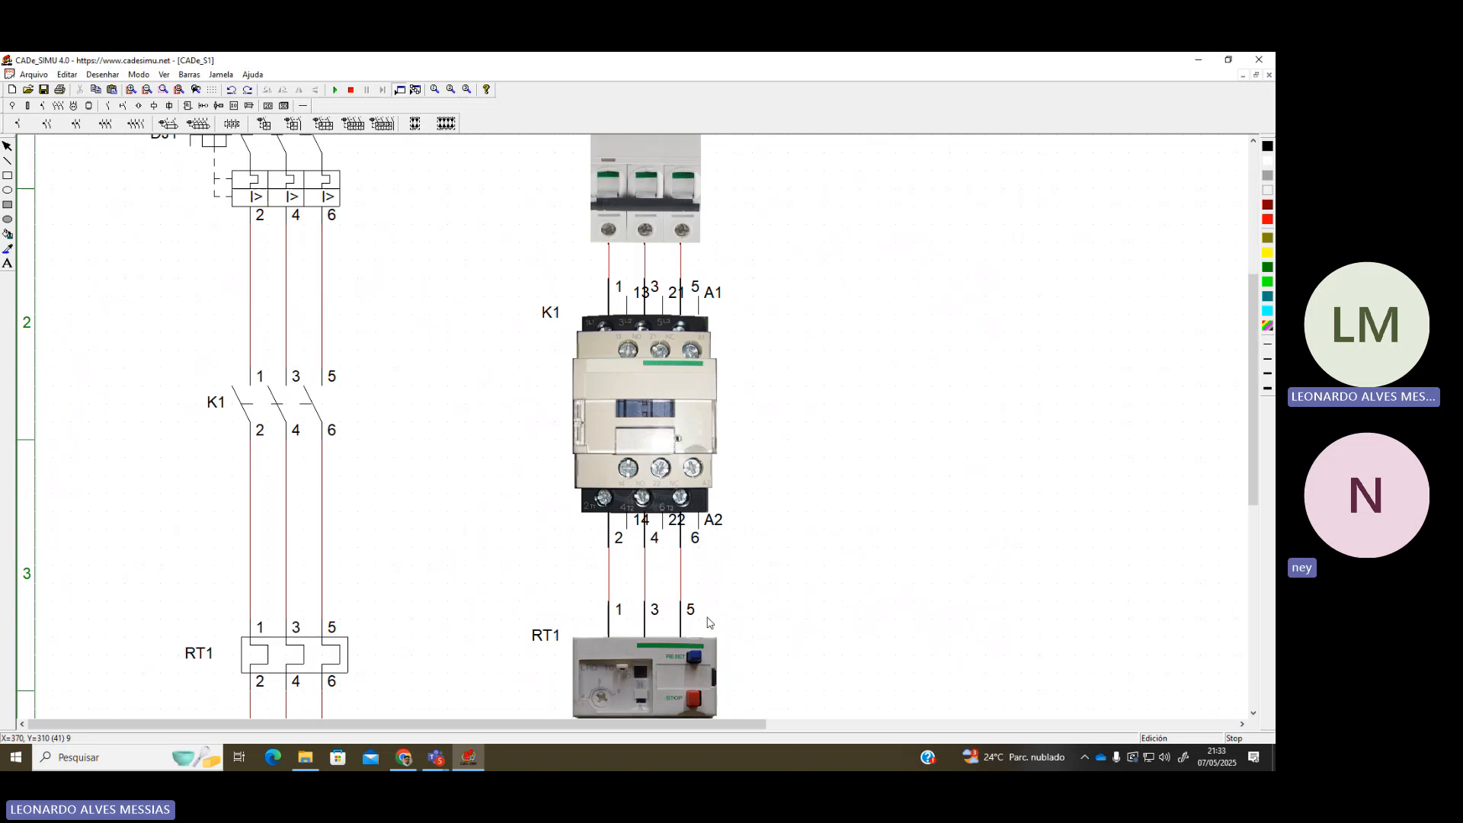
scroll(656, 531, down, 1)
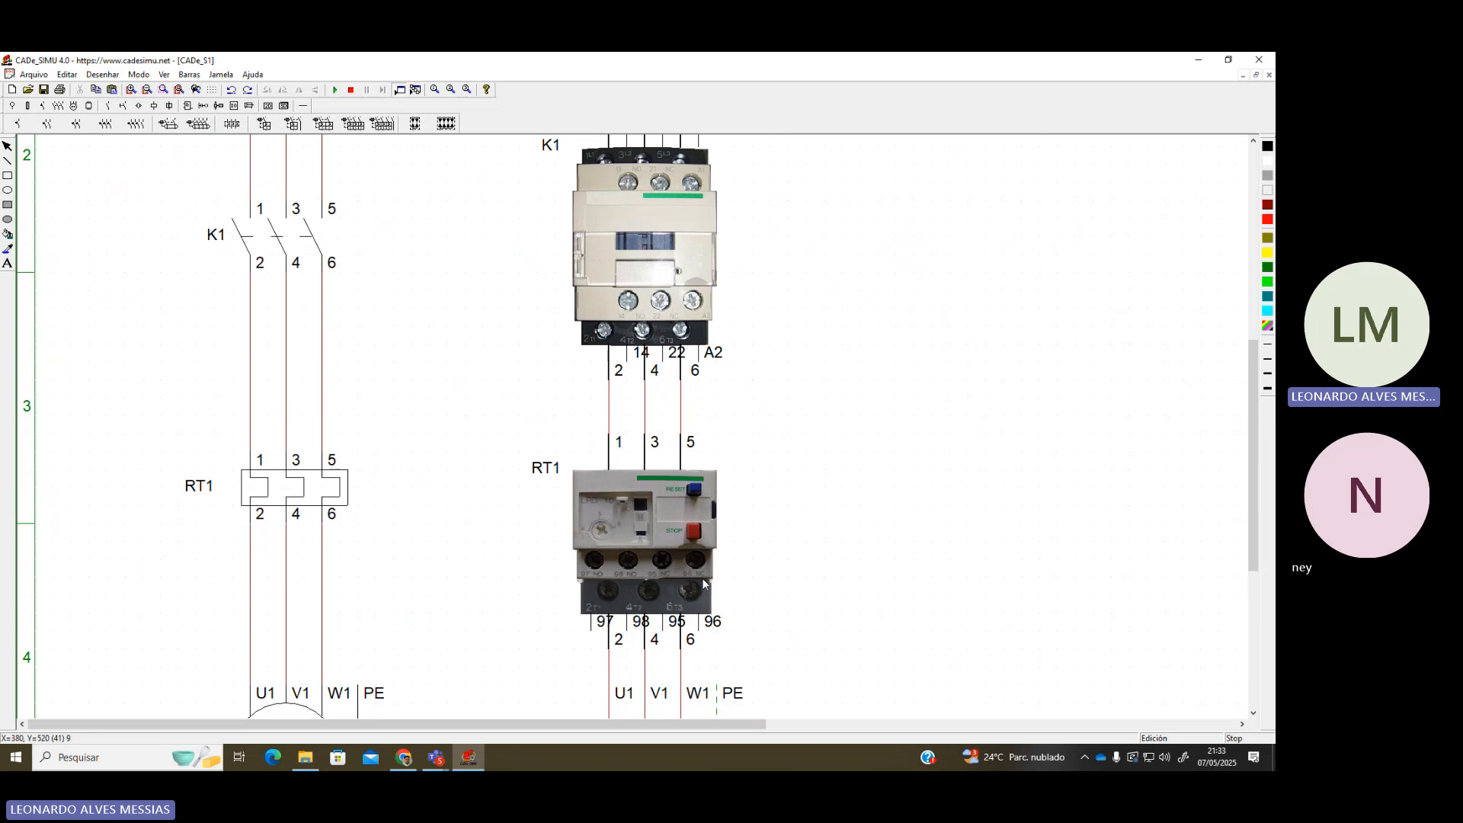
scroll(683, 571, down, 1)
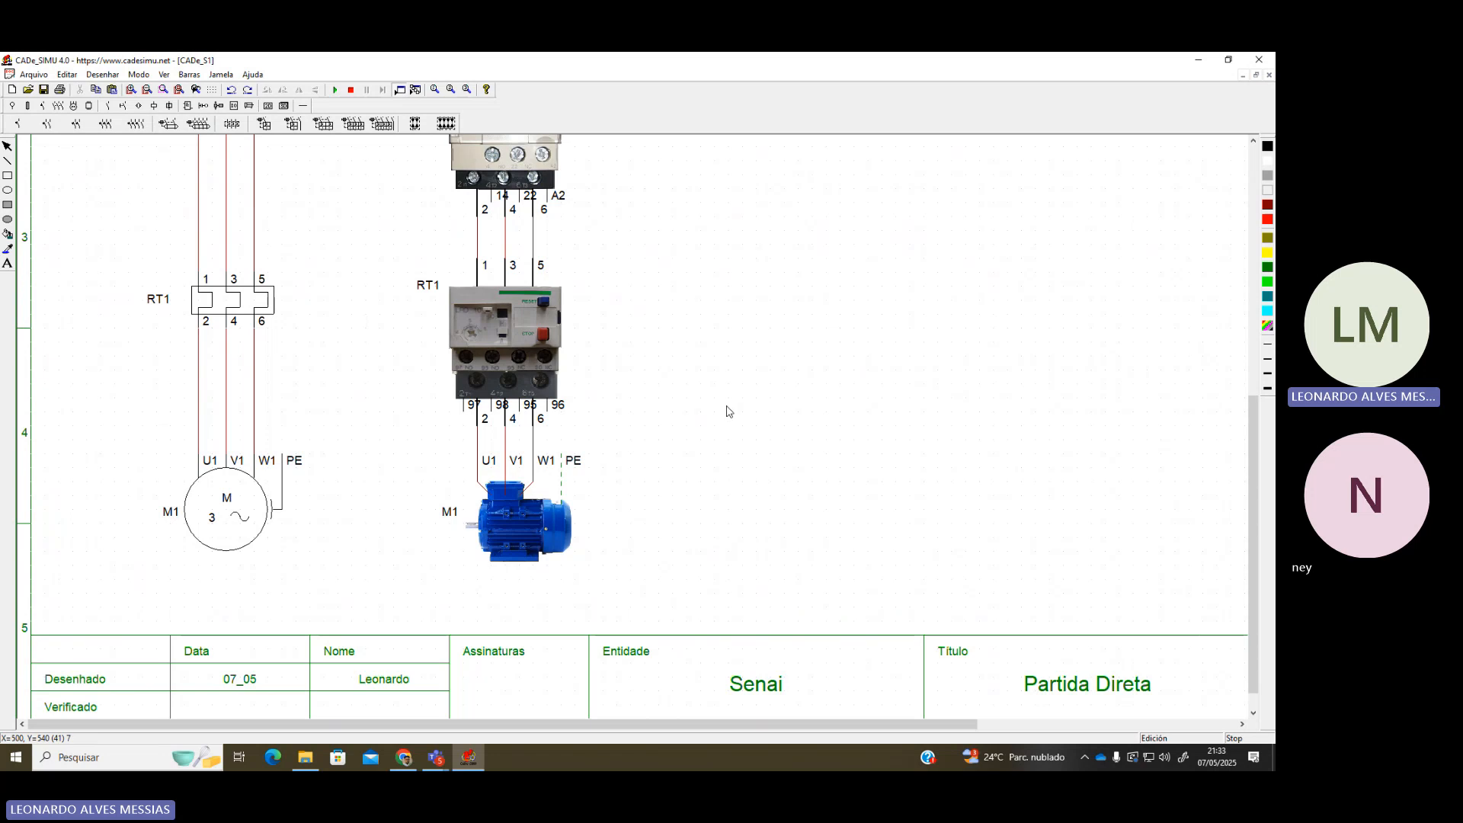
scroll(726, 412, up, 5)
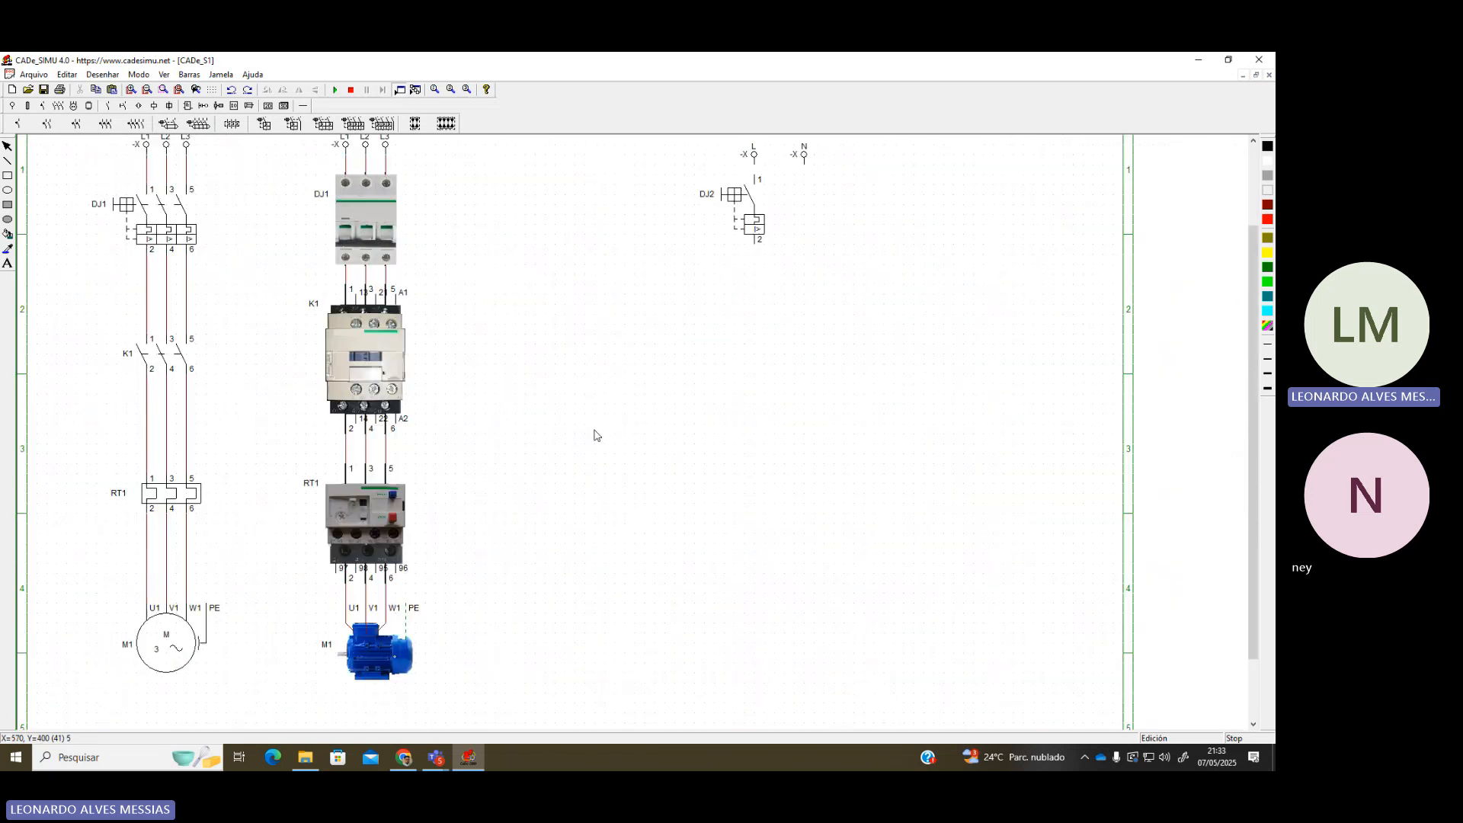
scroll(597, 436, up, 2)
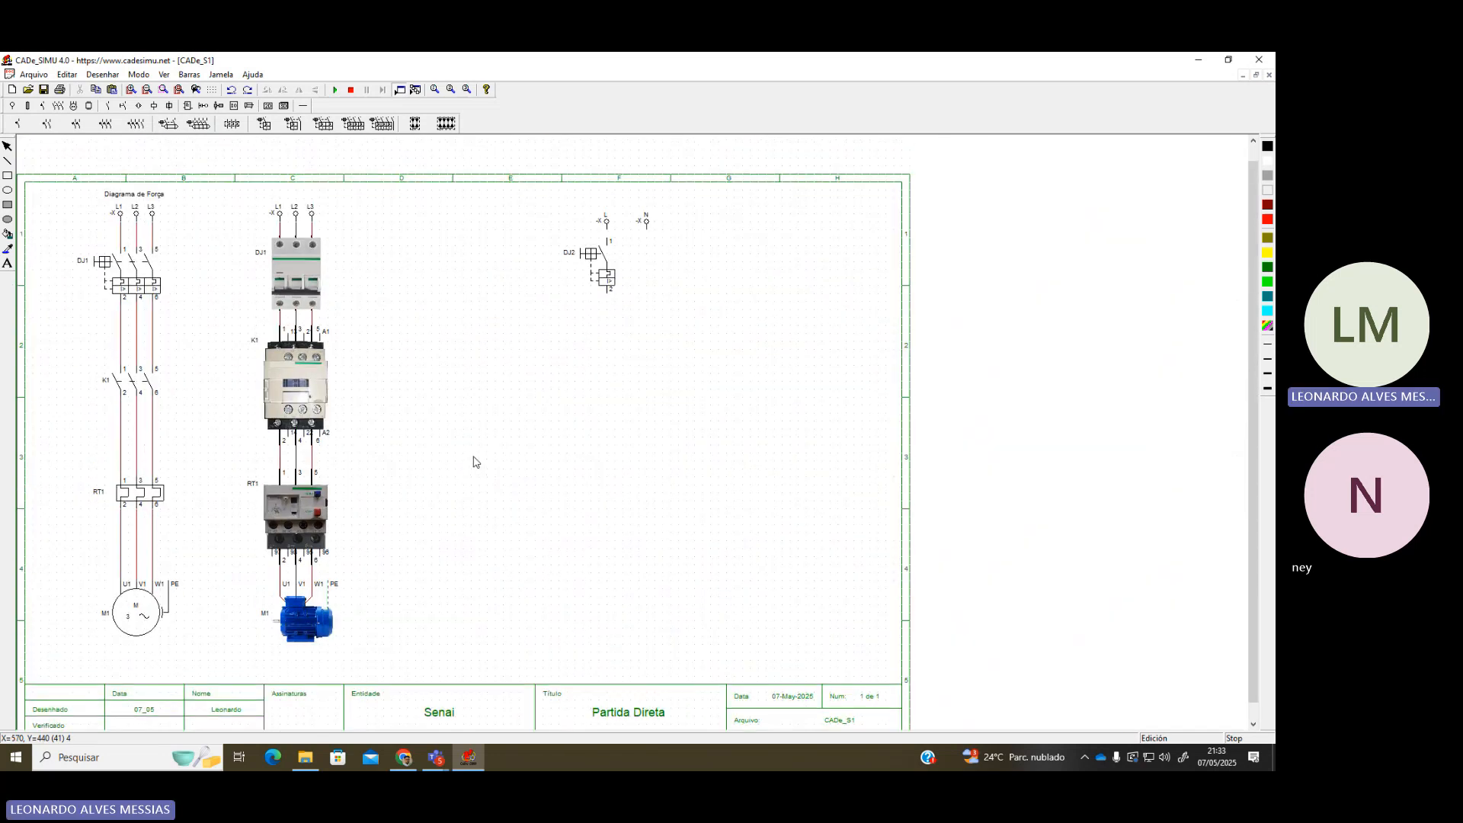
scroll(532, 483, down, 2)
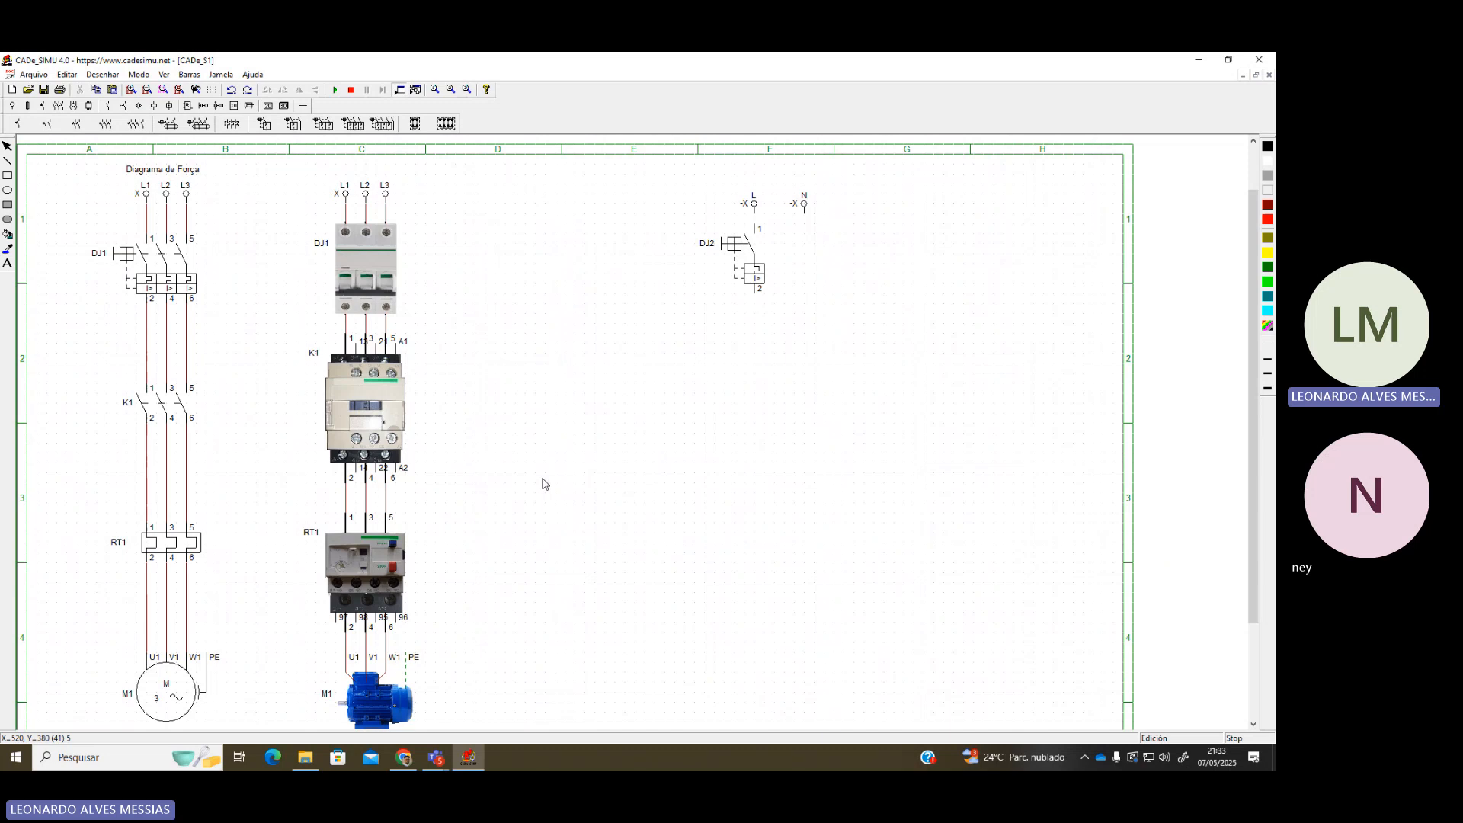
drag(706, 175, 855, 302)
click(830, 353)
scroll(403, 438, down, 1)
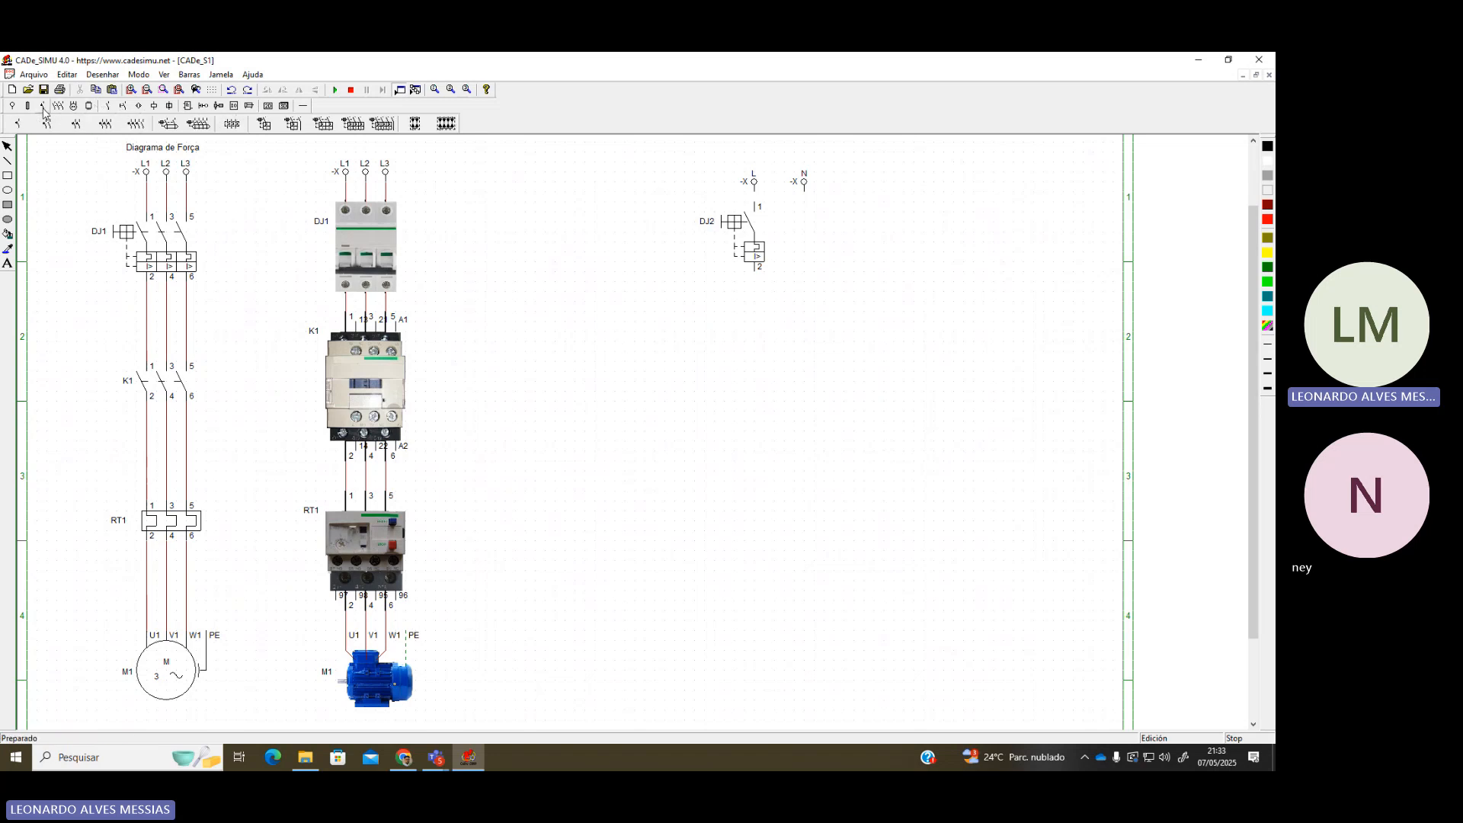
Place the thermal relay NC contact (Contato NF relé termico) below DJ2, named RT1
click(107, 106)
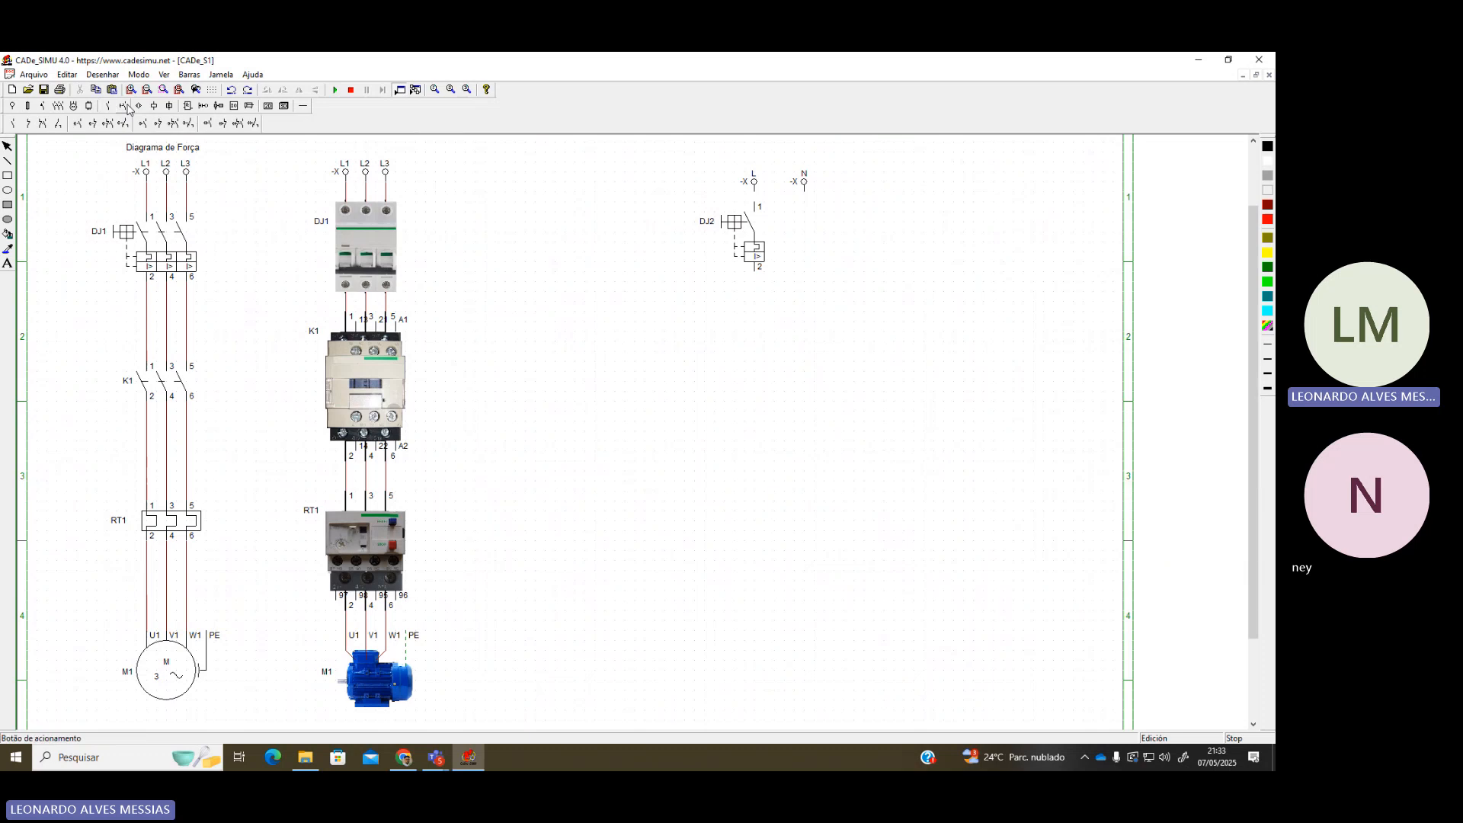
click(124, 107)
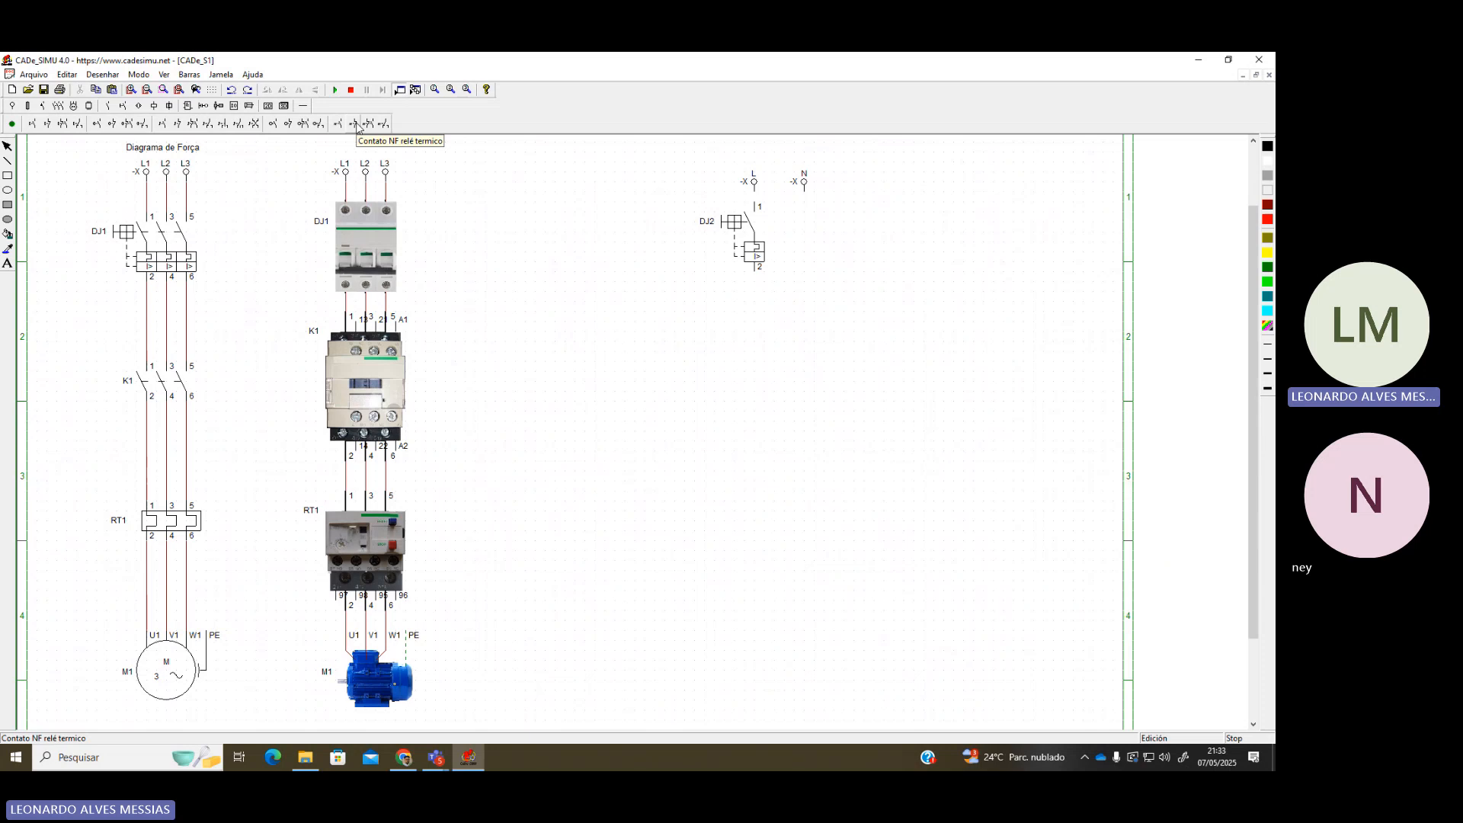
click(357, 124)
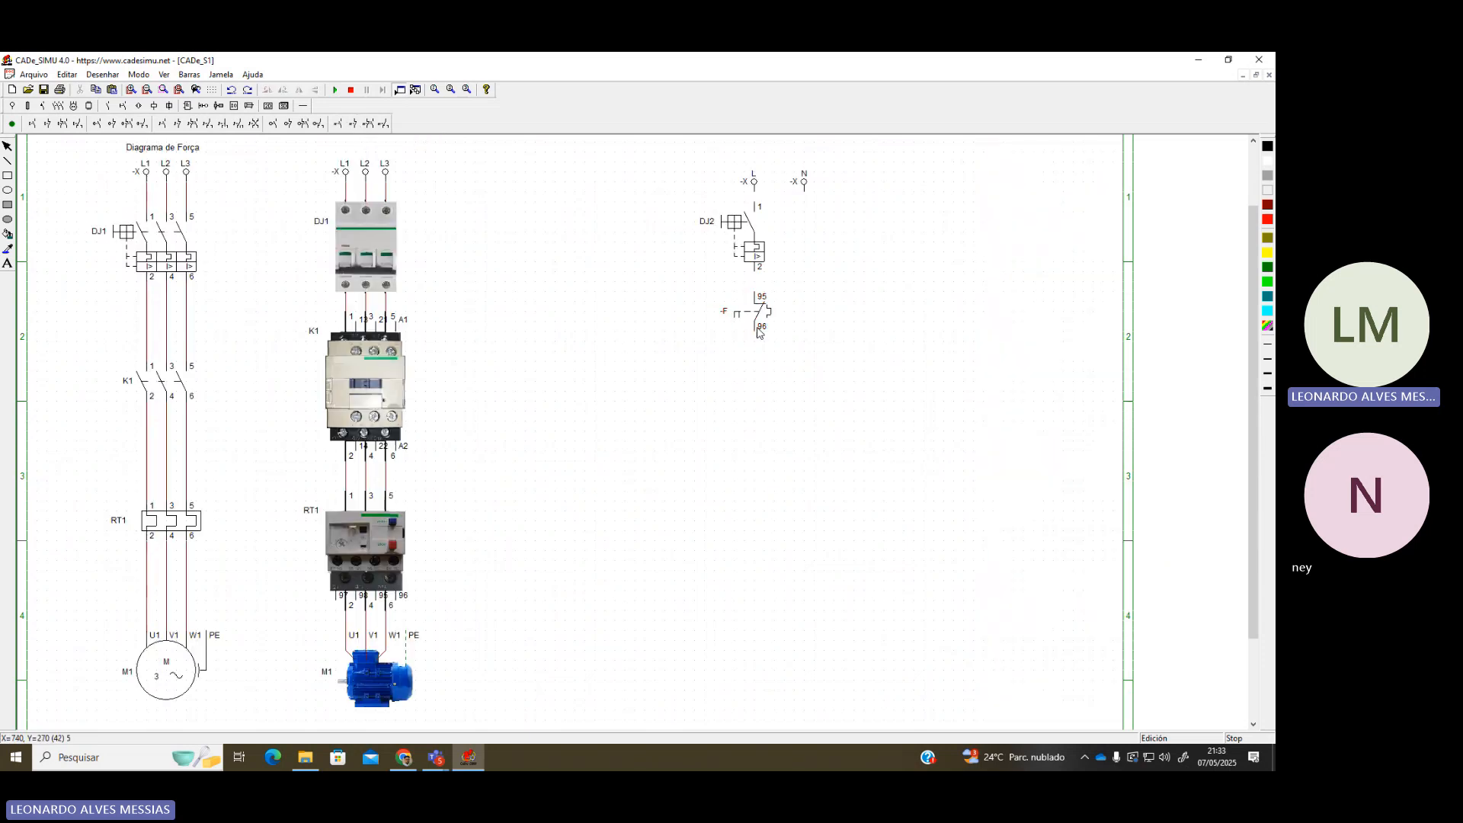
click(758, 332)
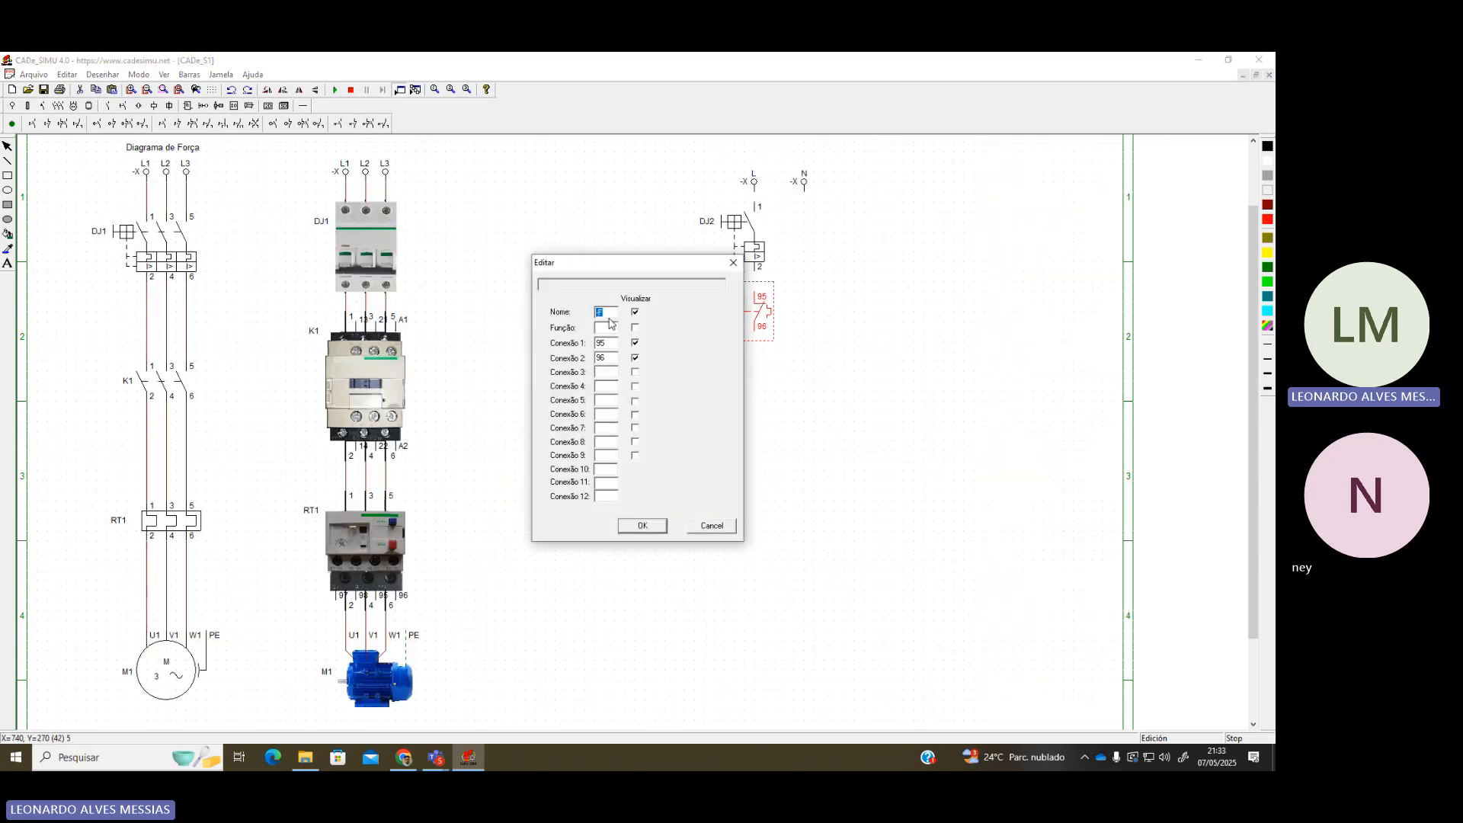
text(RT1)
key(Return)
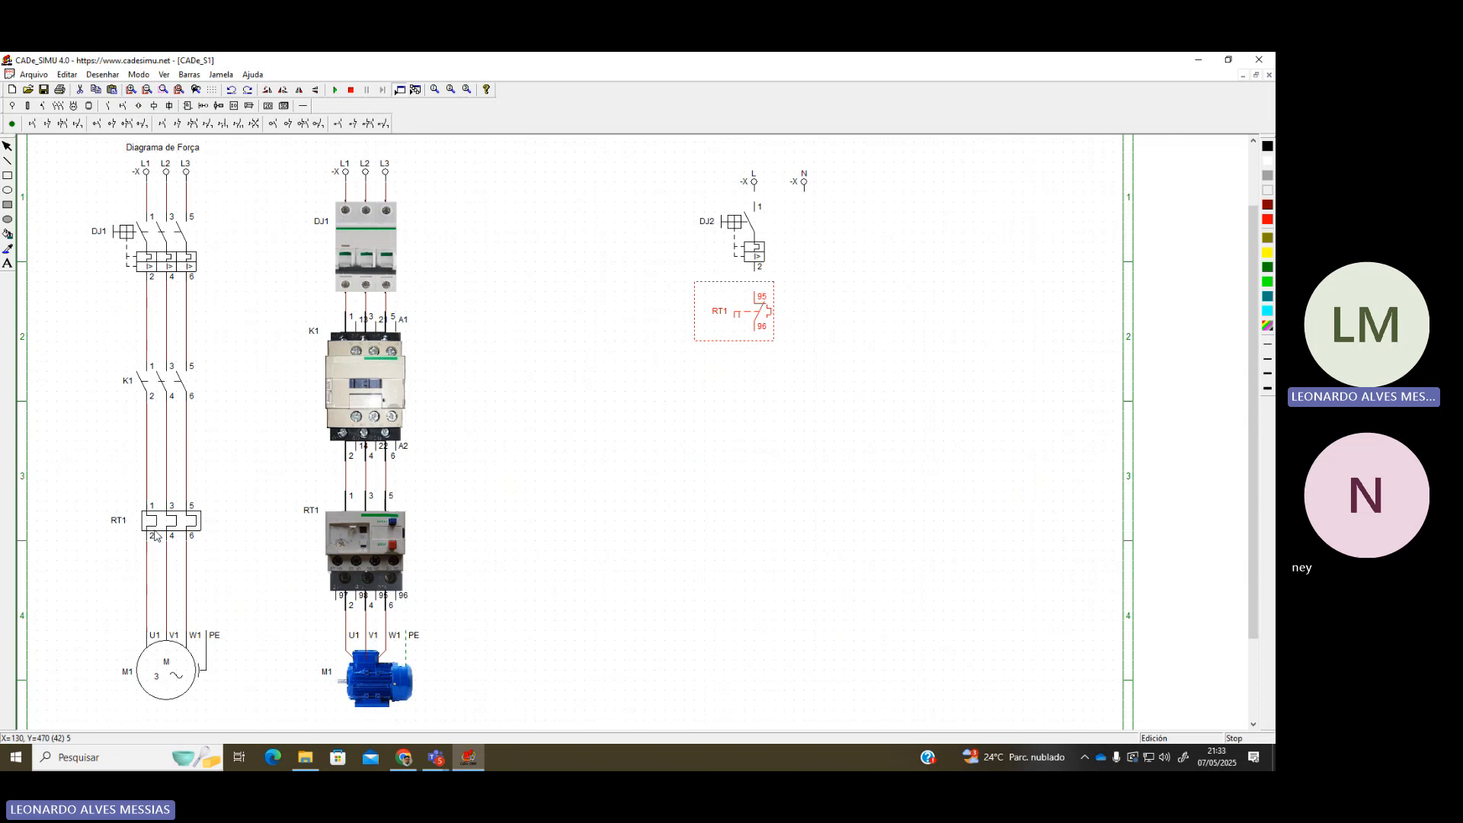
click(691, 470)
scroll(752, 431, down, 1)
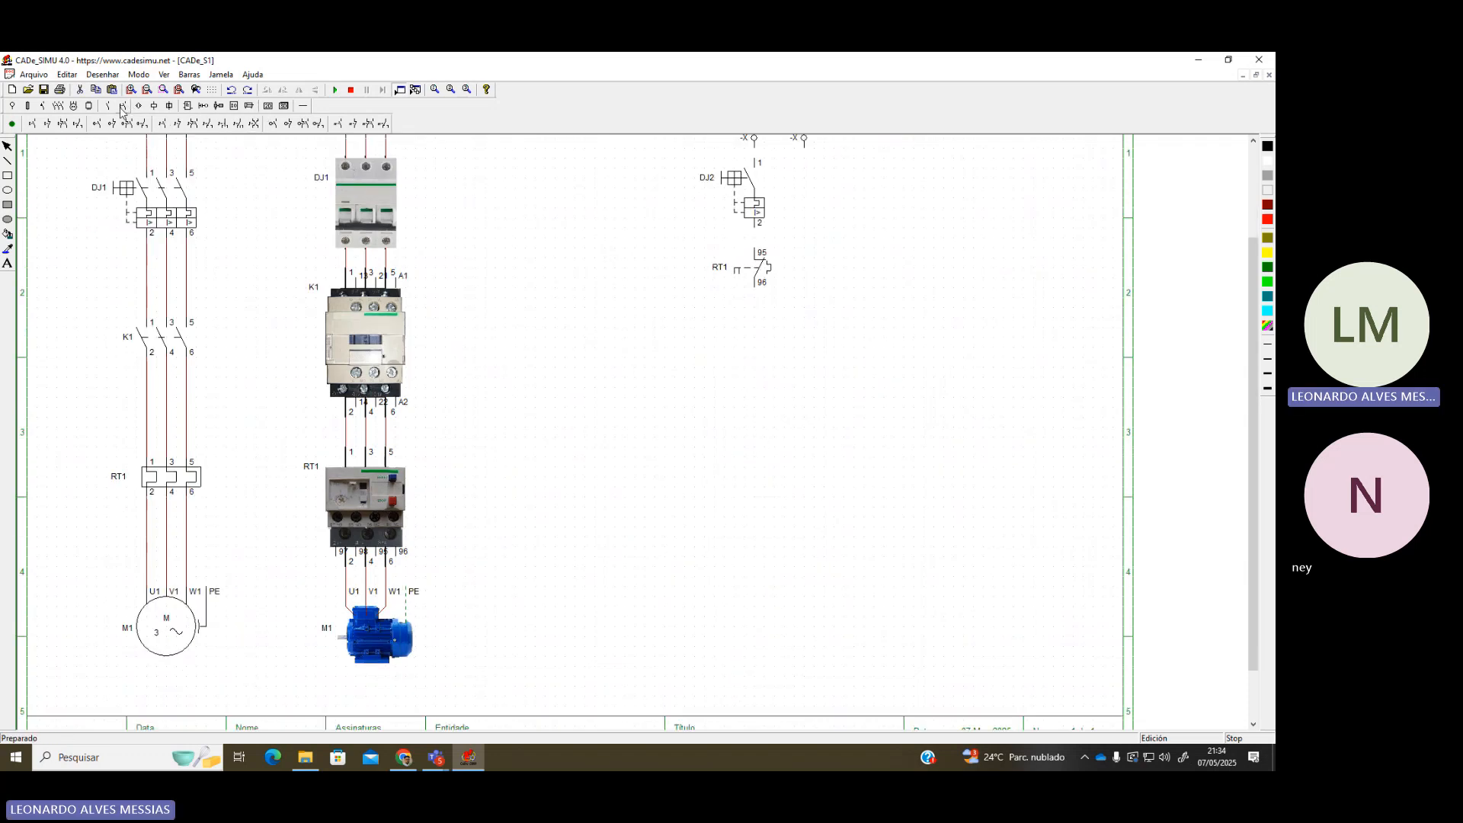
Place a normally closed and a normally open pushbutton contact below RT1
click(44, 122)
click(754, 335)
click(44, 124)
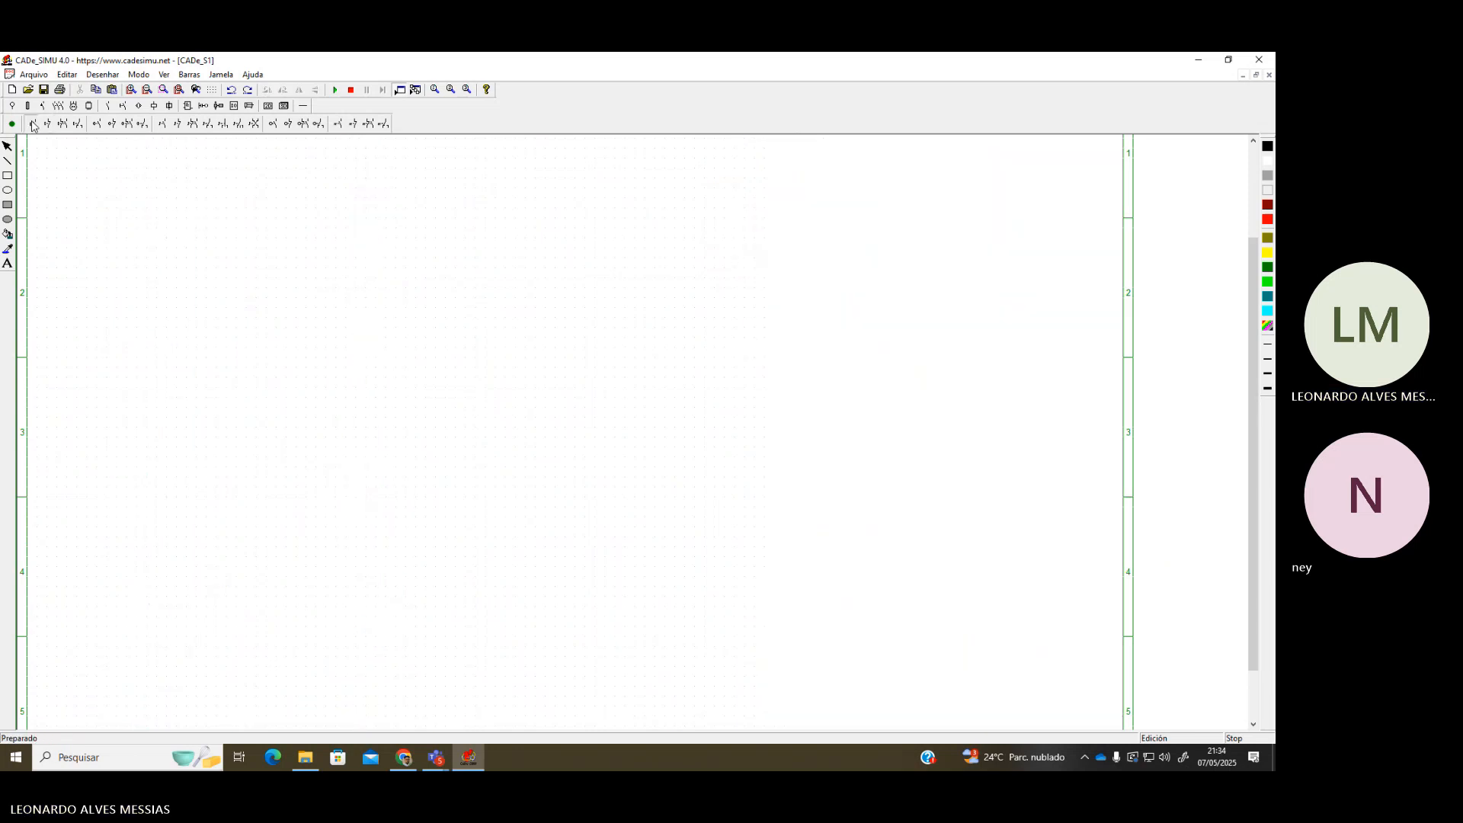
click(753, 390)
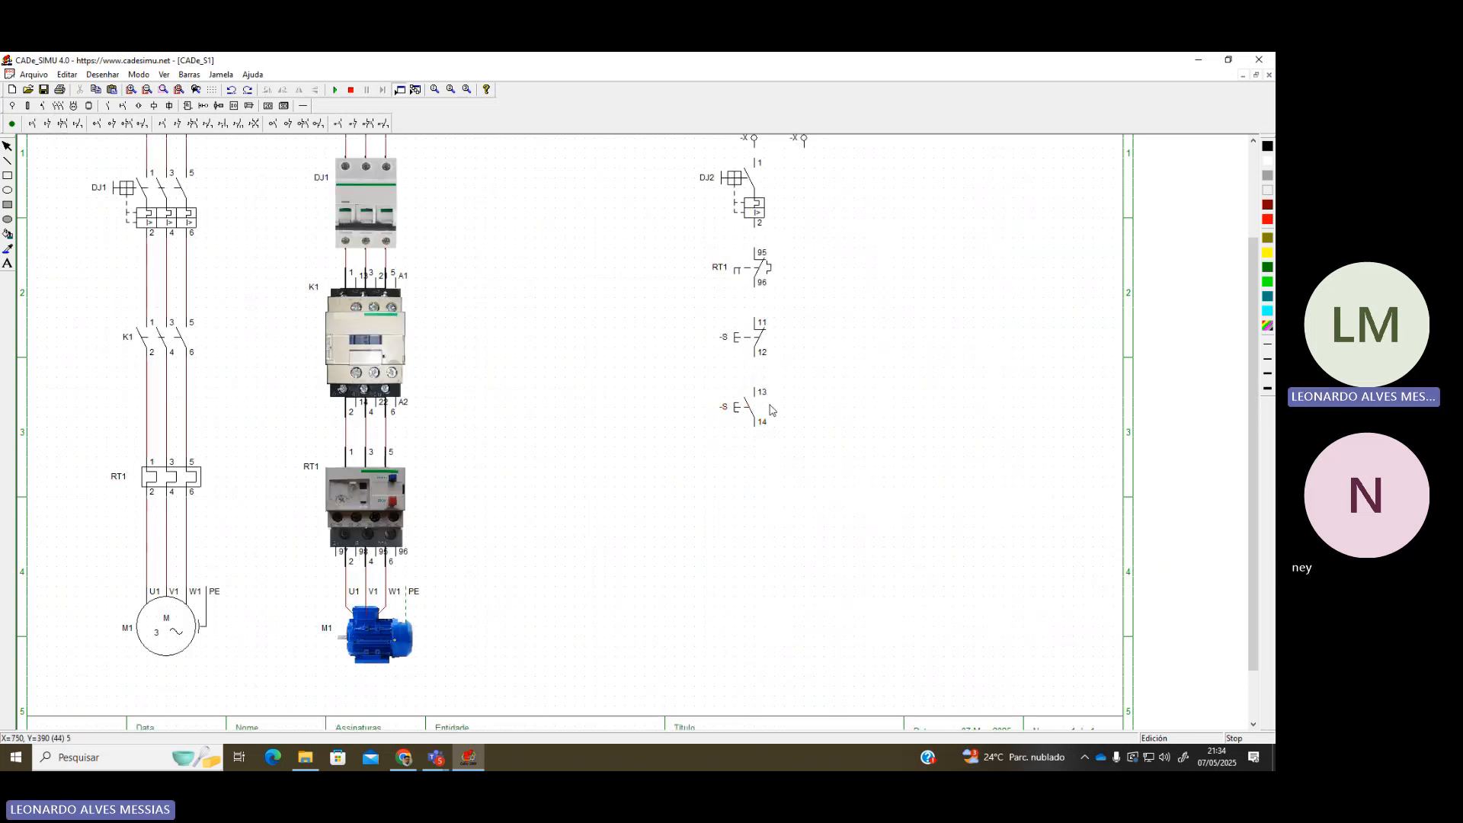
double_click(754, 397)
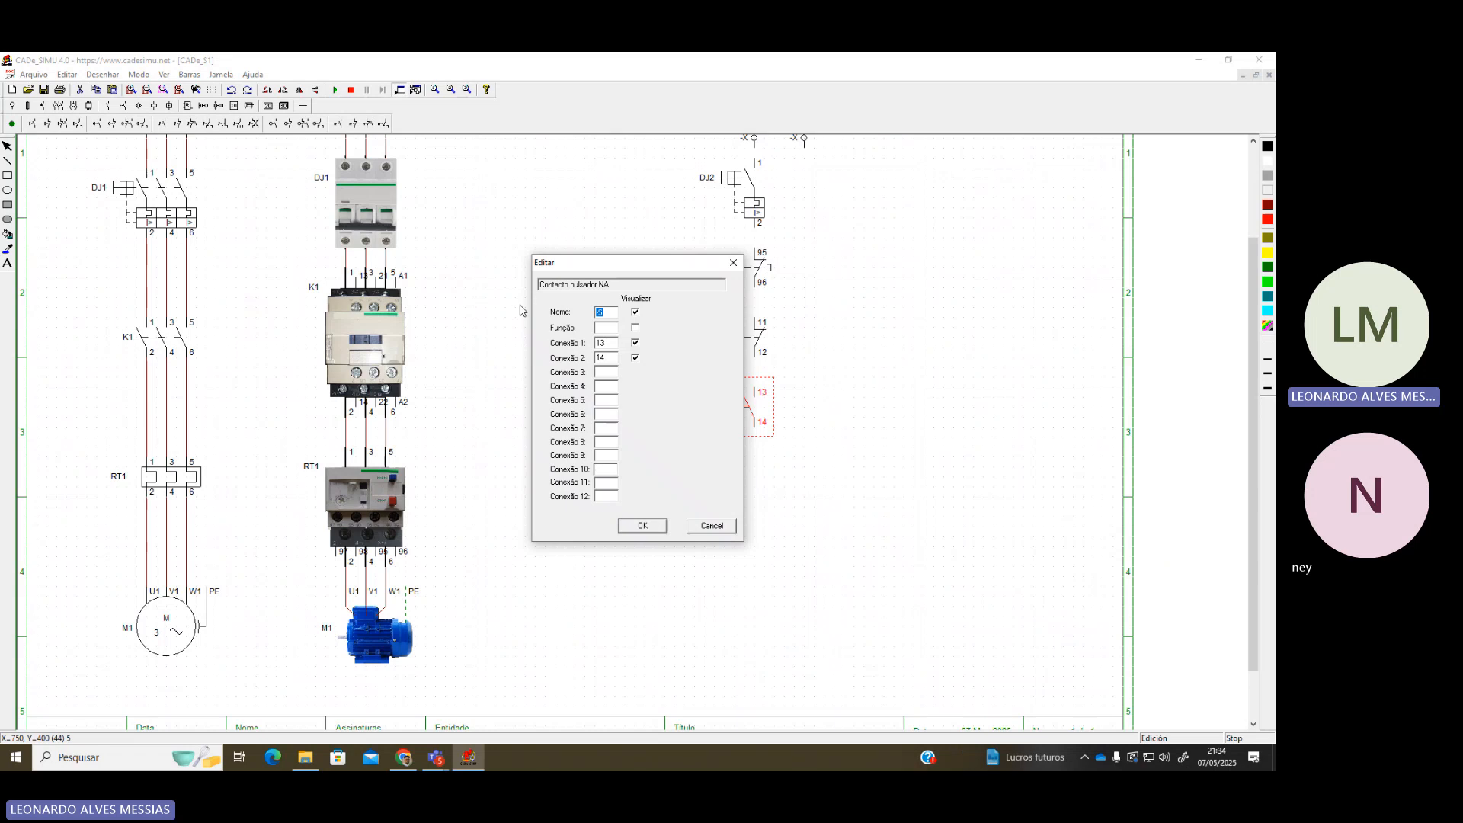
key(Return)
Name the 11–12 stop contact S0 and the 13–14 start contact S1
double_click(750, 343)
text(S0)
key(Return)
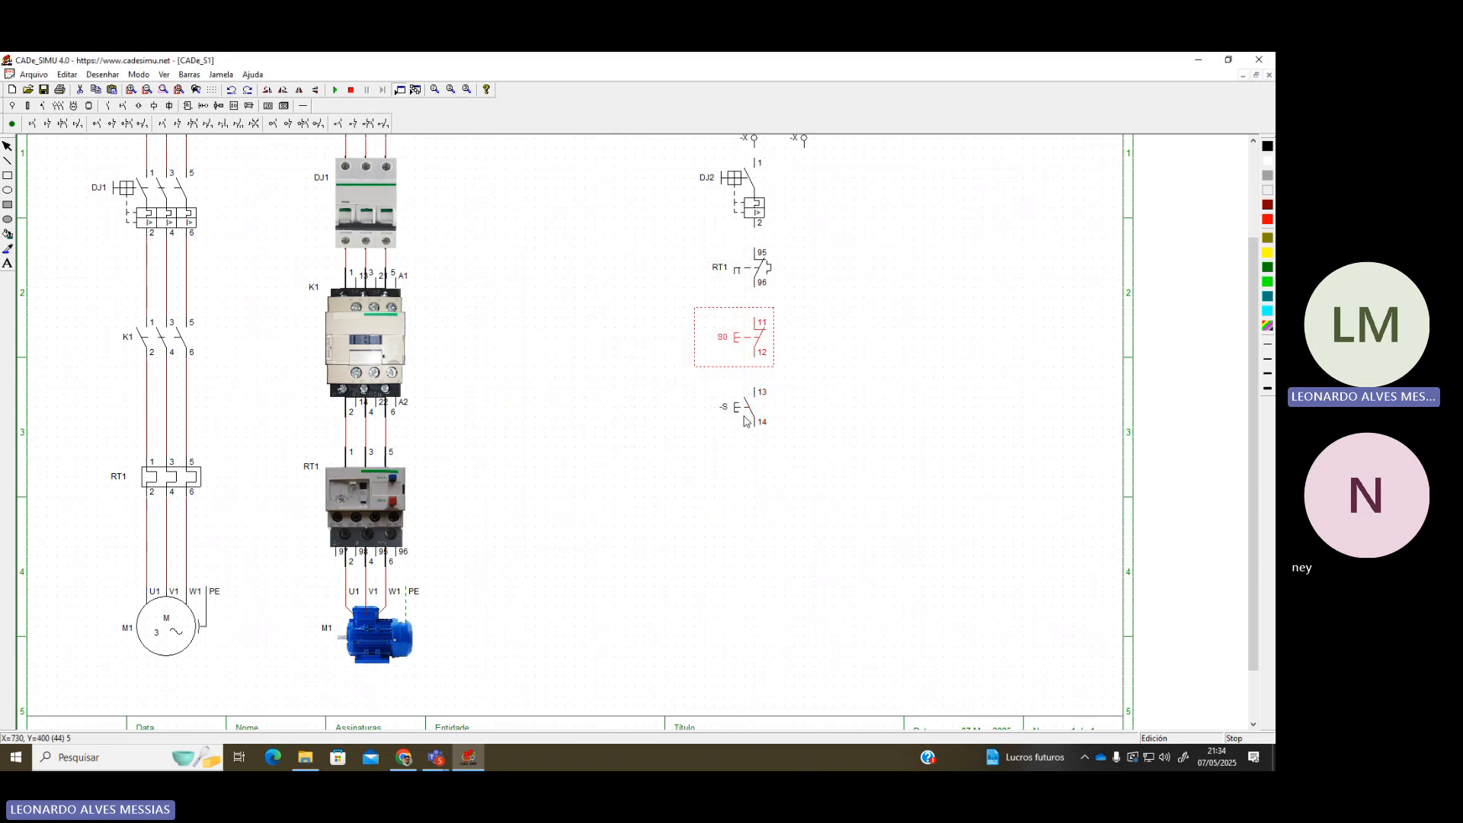
double_click(745, 420)
text(S1)
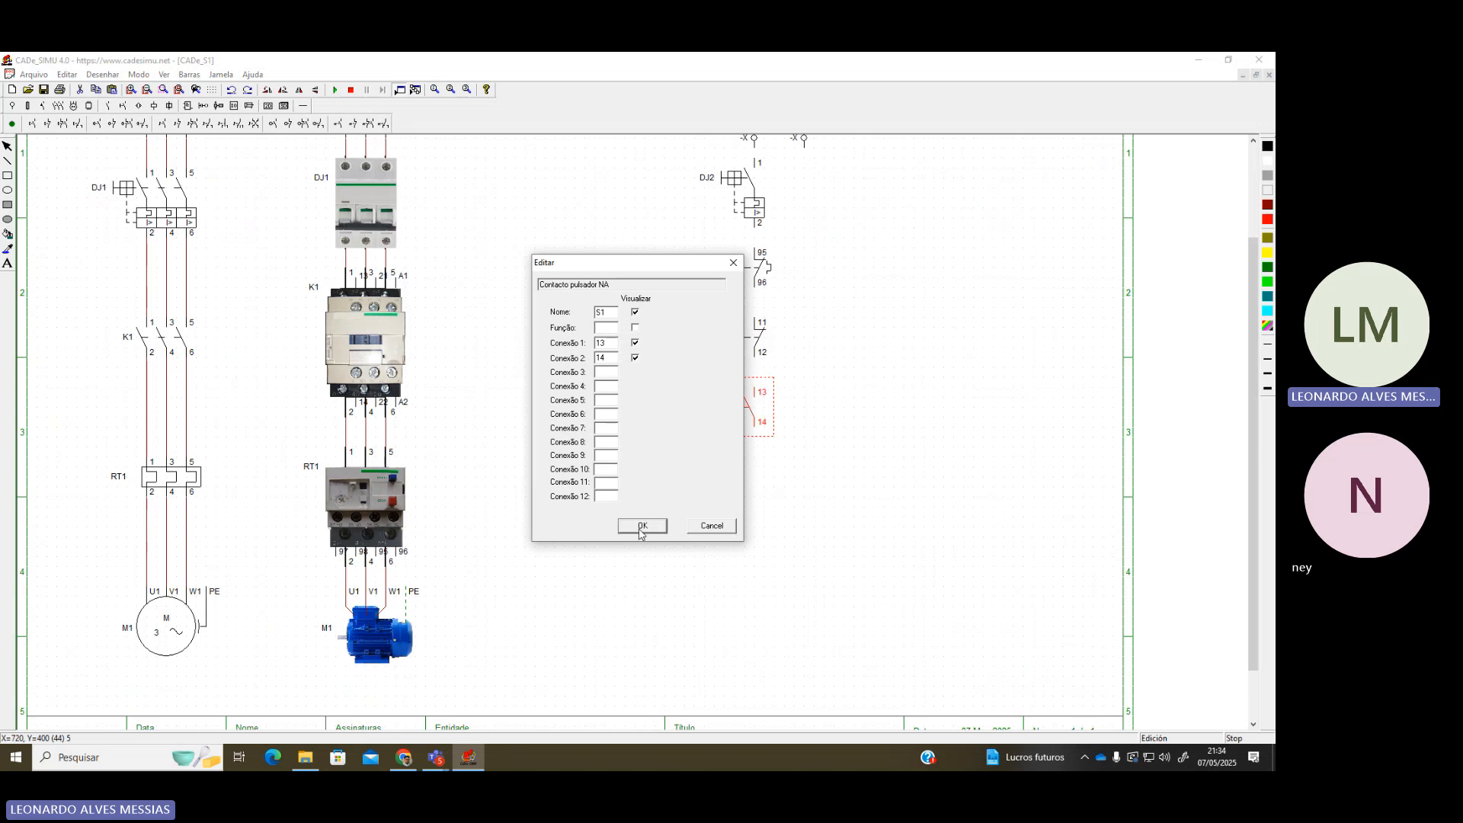
click(640, 526)
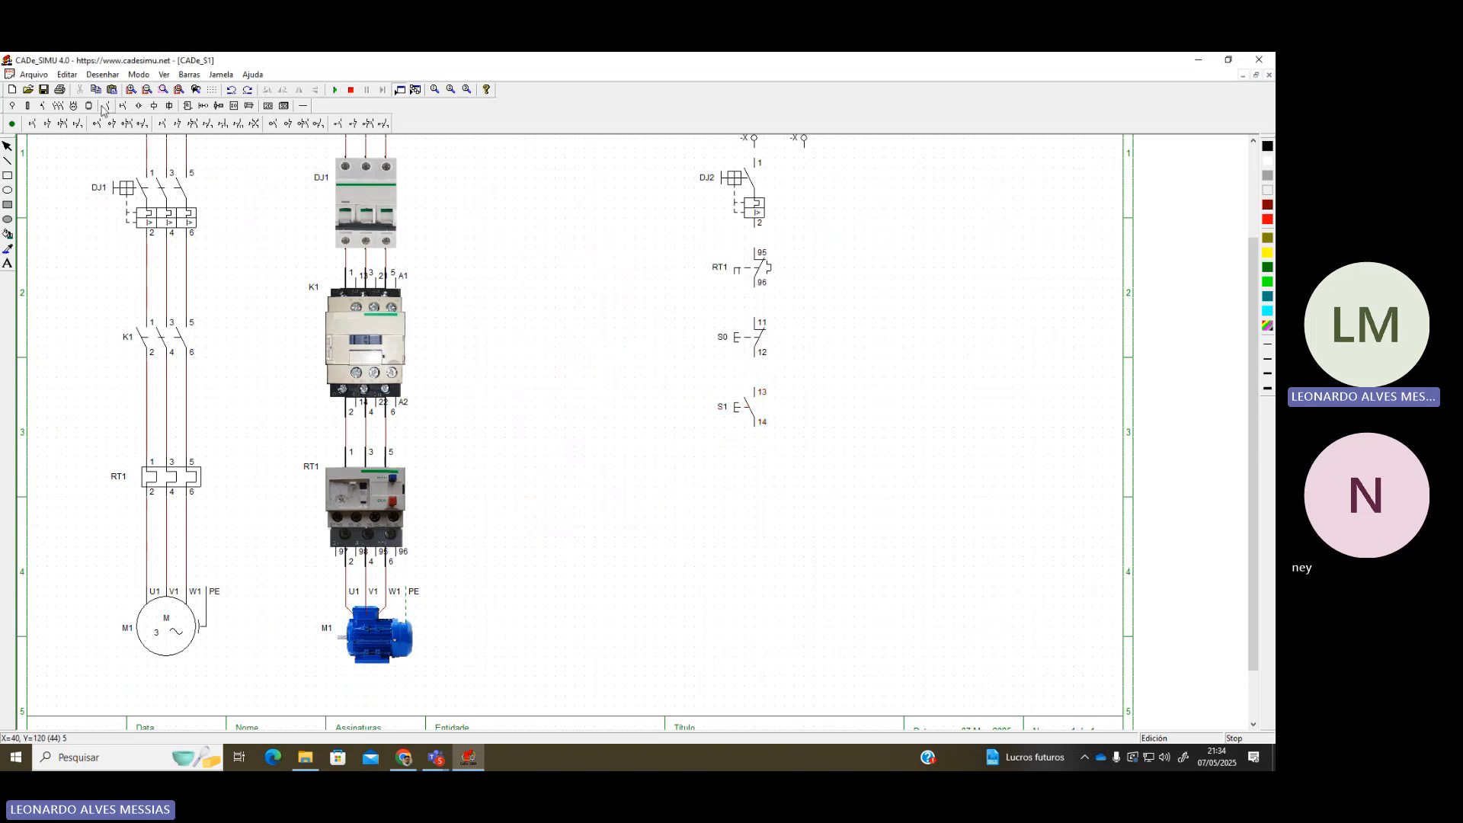
Choose a contactor coil from the coil symbols
scroll(772, 502, up, 2)
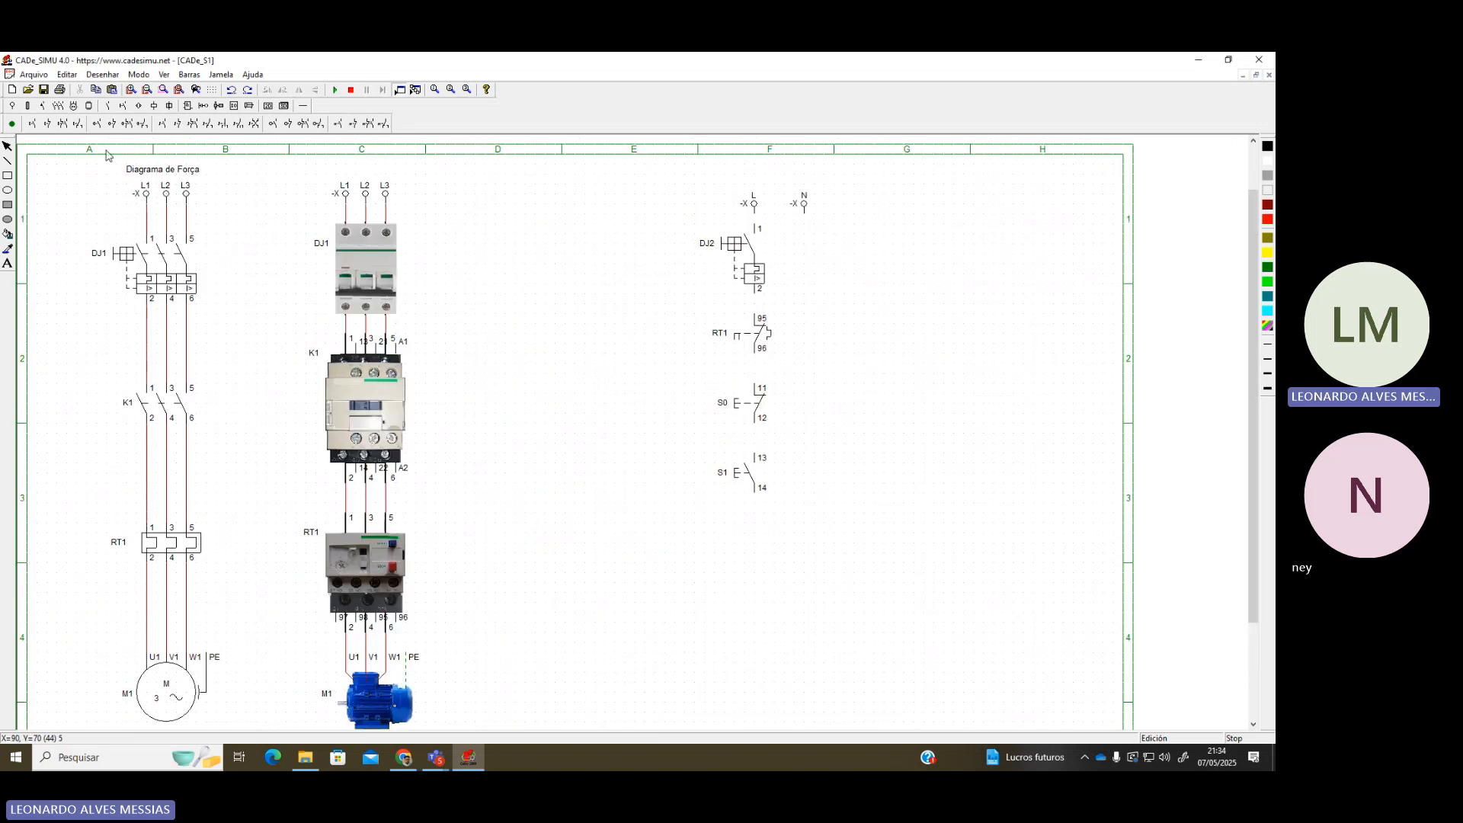
click(154, 107)
click(10, 125)
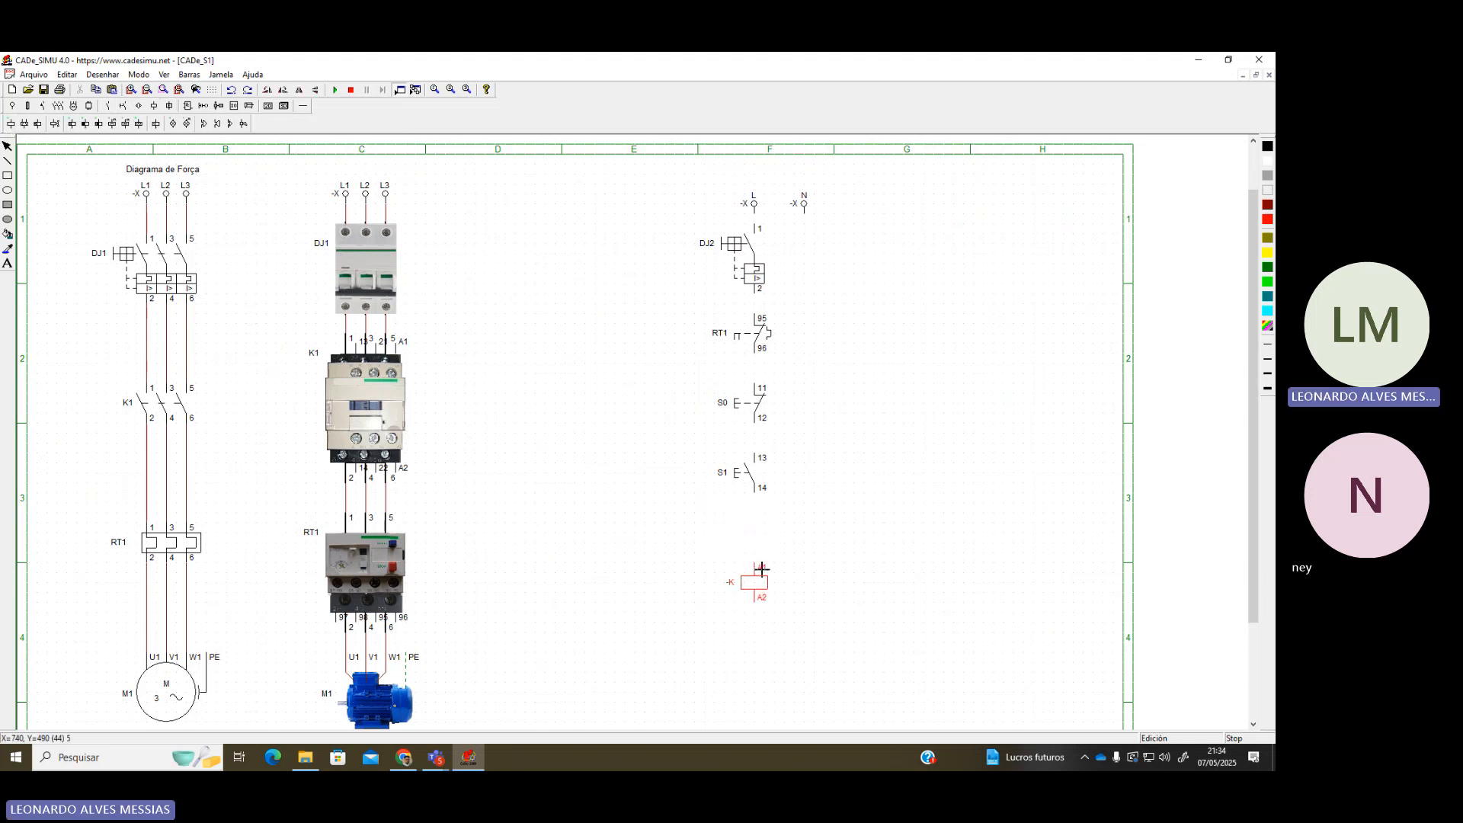
Place coil K1 below S1 and begin wiring from DJ2 through RT1 toward S0
click(763, 529)
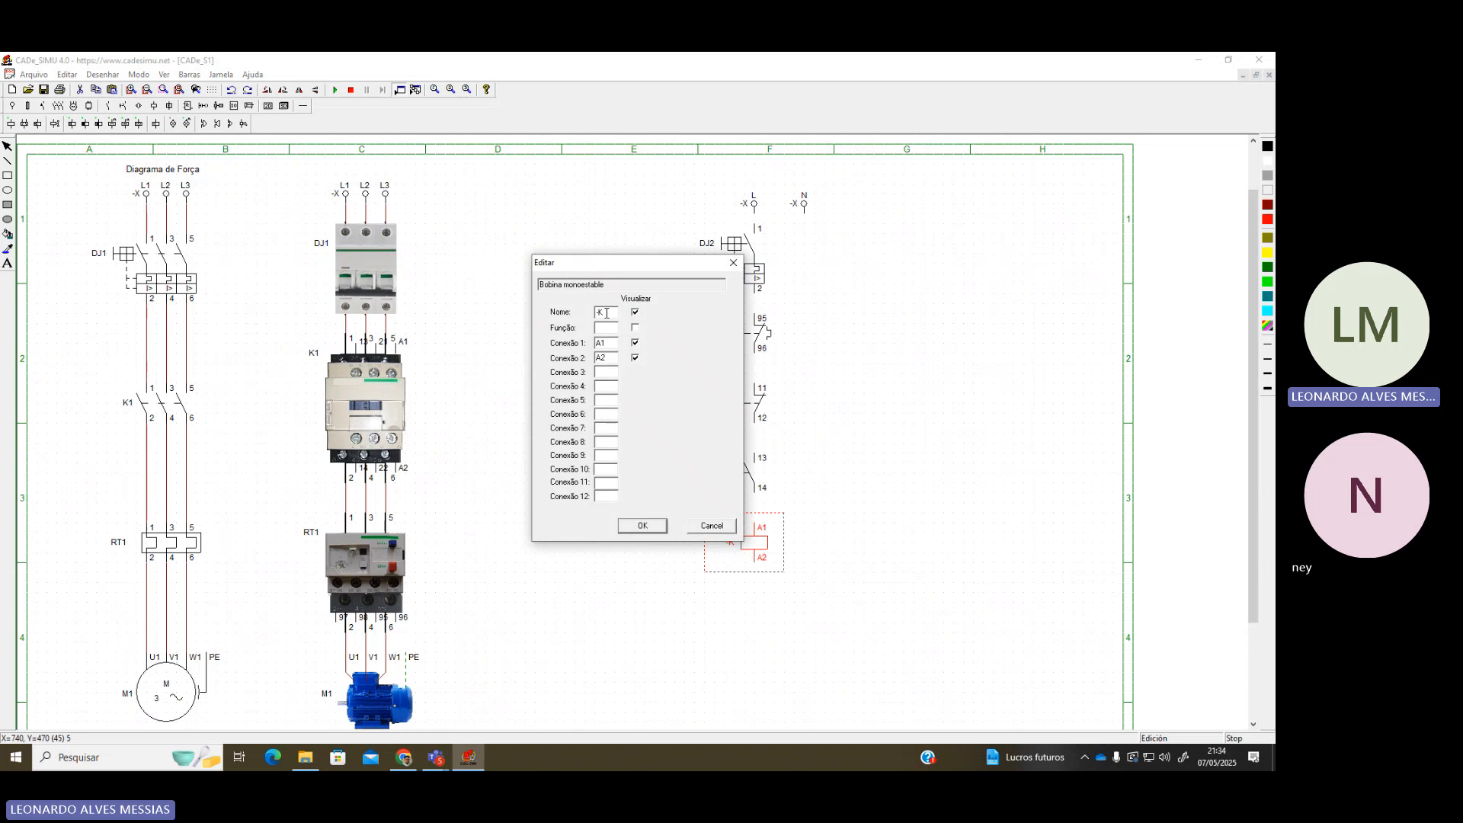
text(K1)
key(Return)
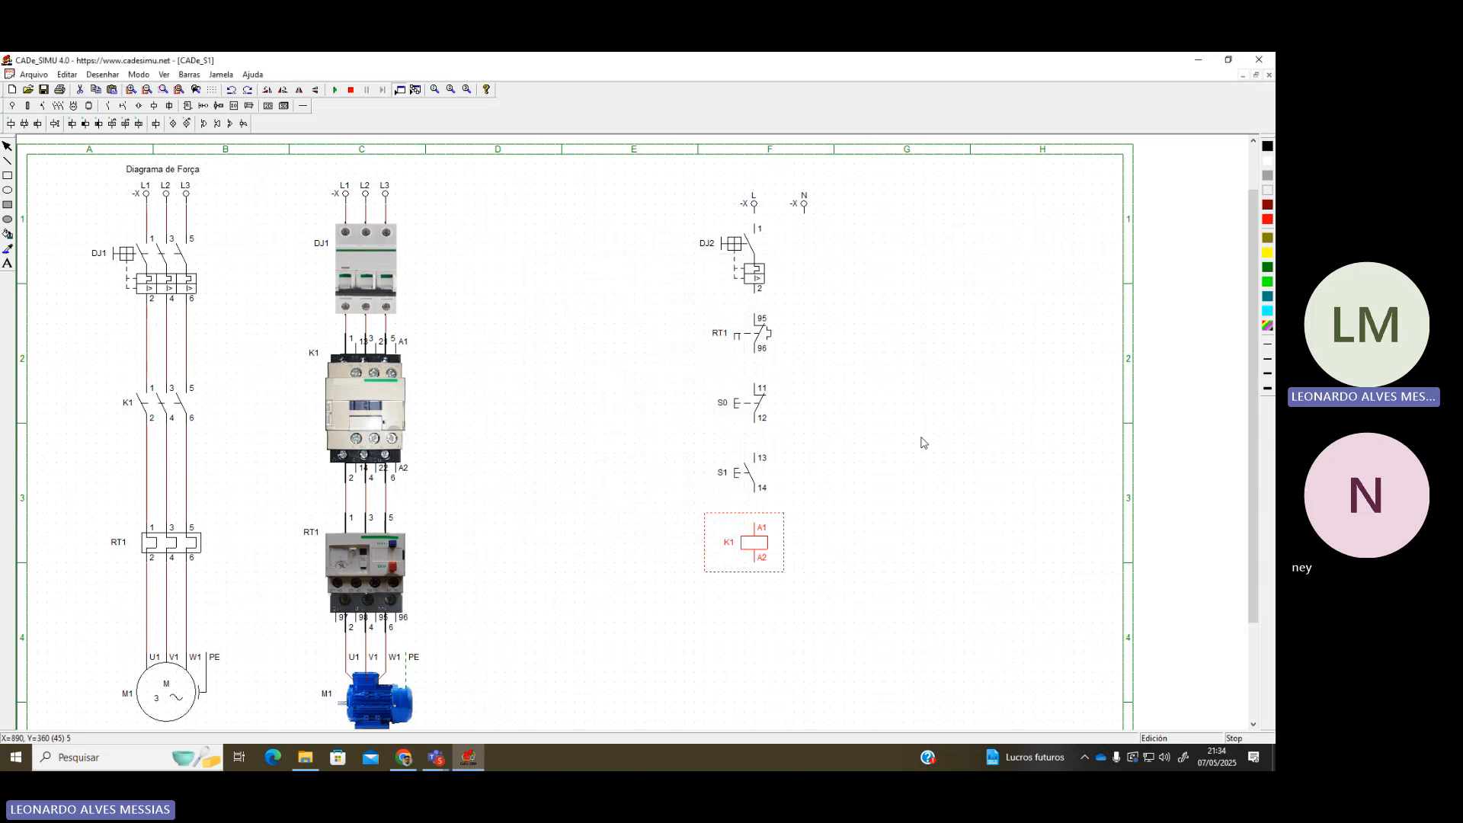
click(922, 443)
click(303, 106)
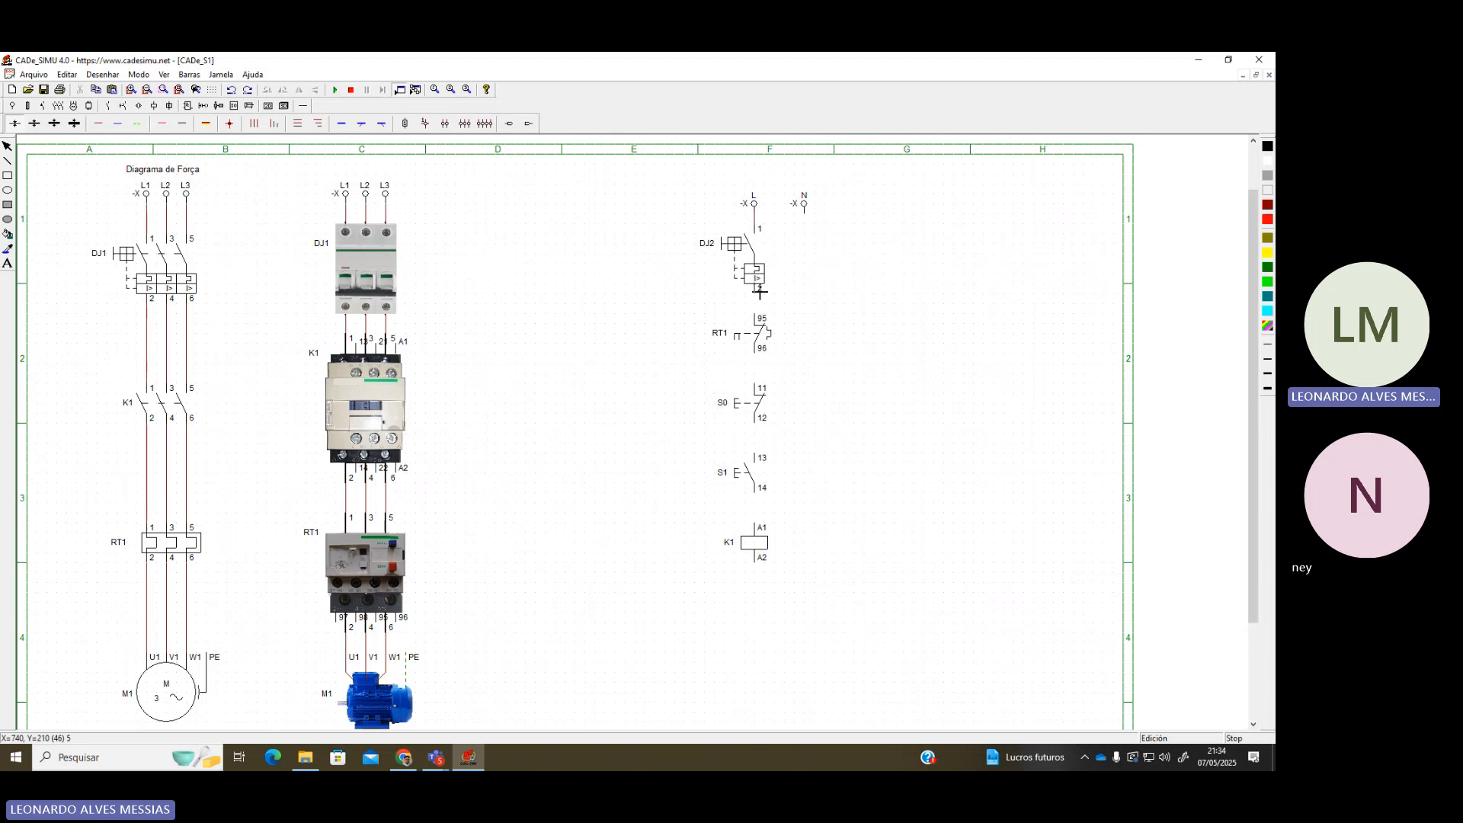
mouse_move(760, 292)
mouse_down()
mouse_move(760, 587)
mouse_move(940, 591)
mouse_move(928, 235)
mouse_move(805, 235)
mouse_up()
Simulate: close DJ2 and DJ1, hold S1 to run M1, release it, then stop
click(334, 89)
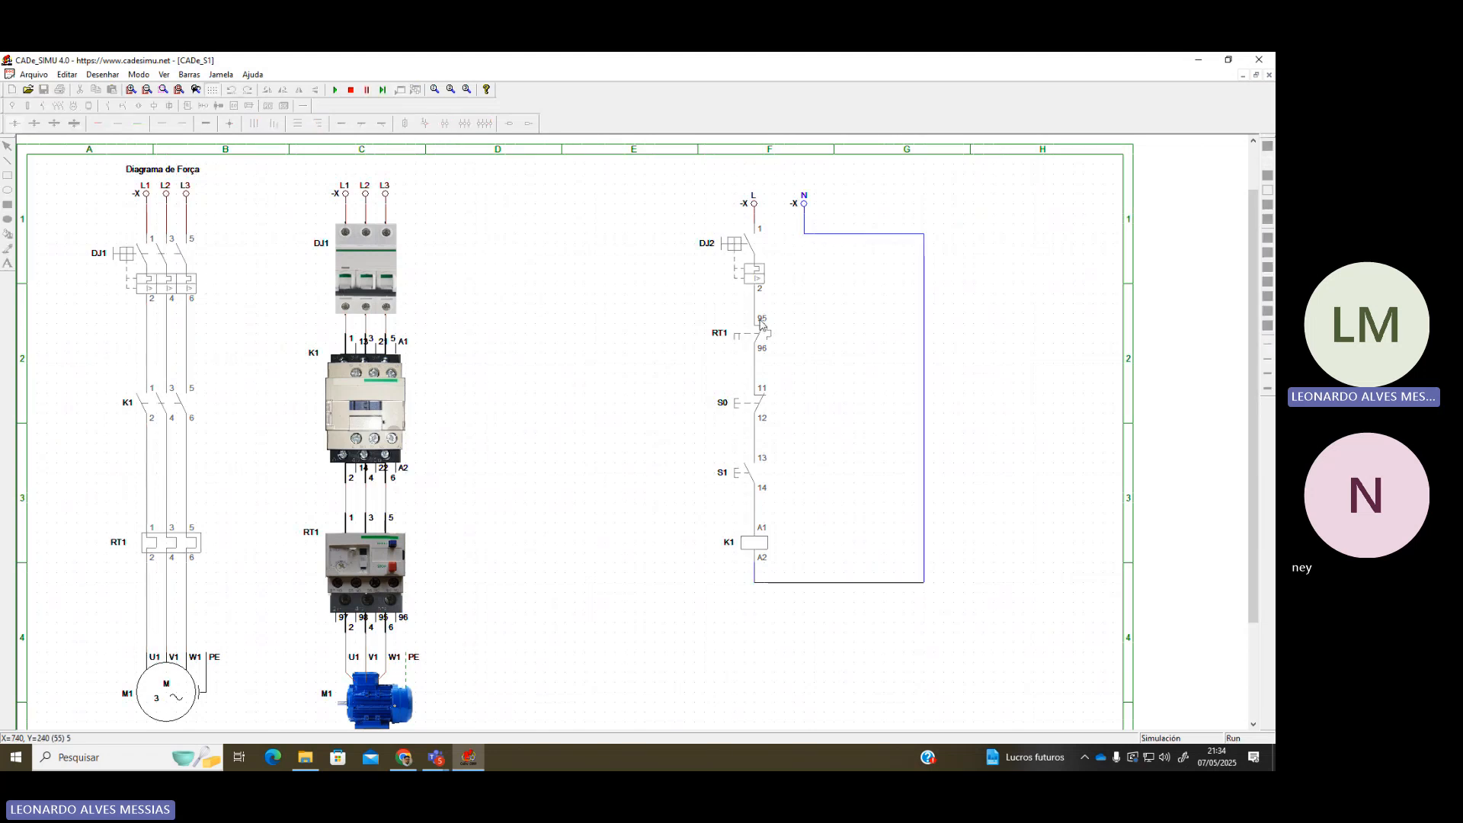
click(737, 258)
click(347, 297)
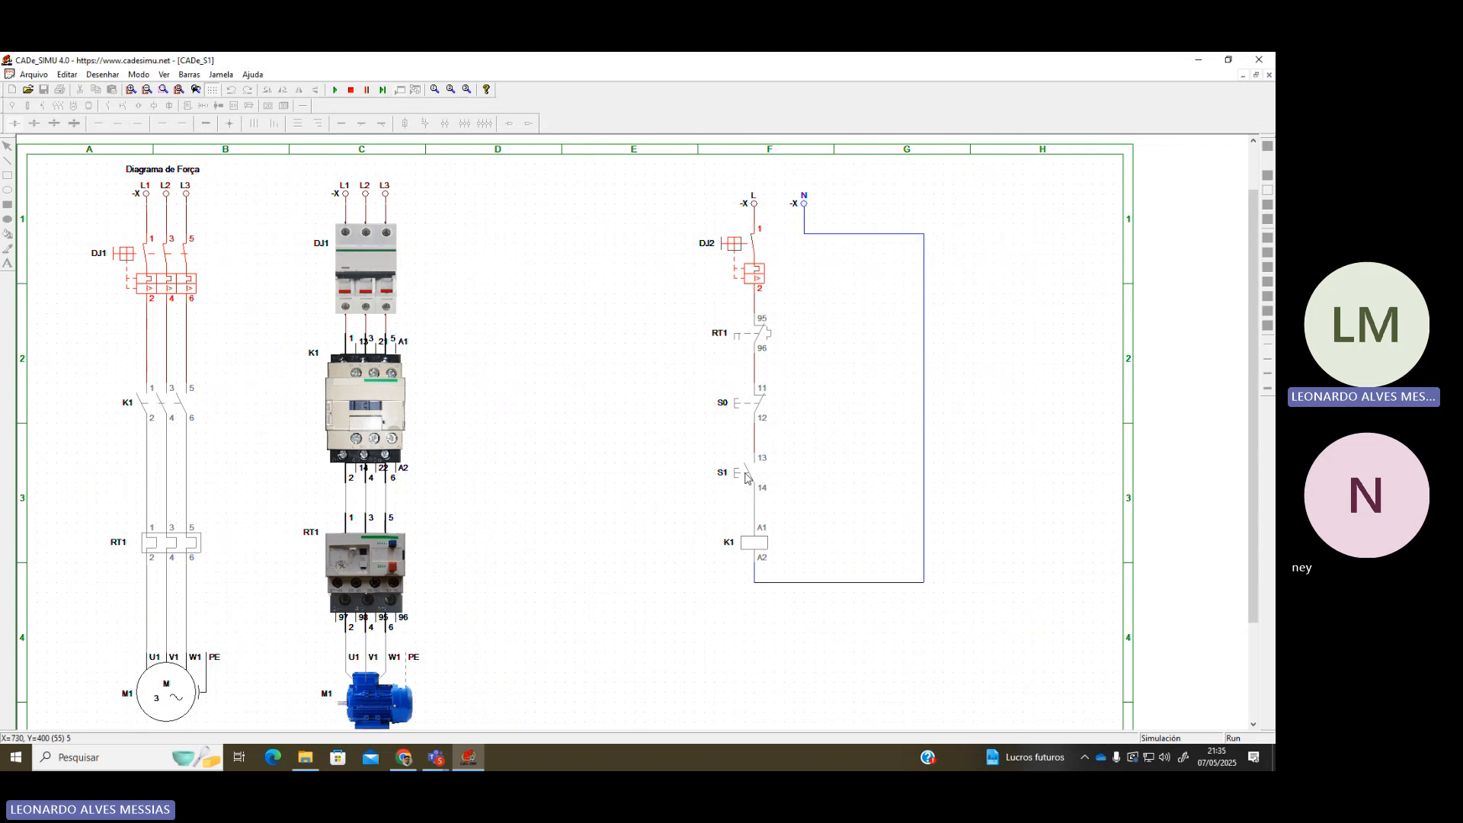
click(746, 477)
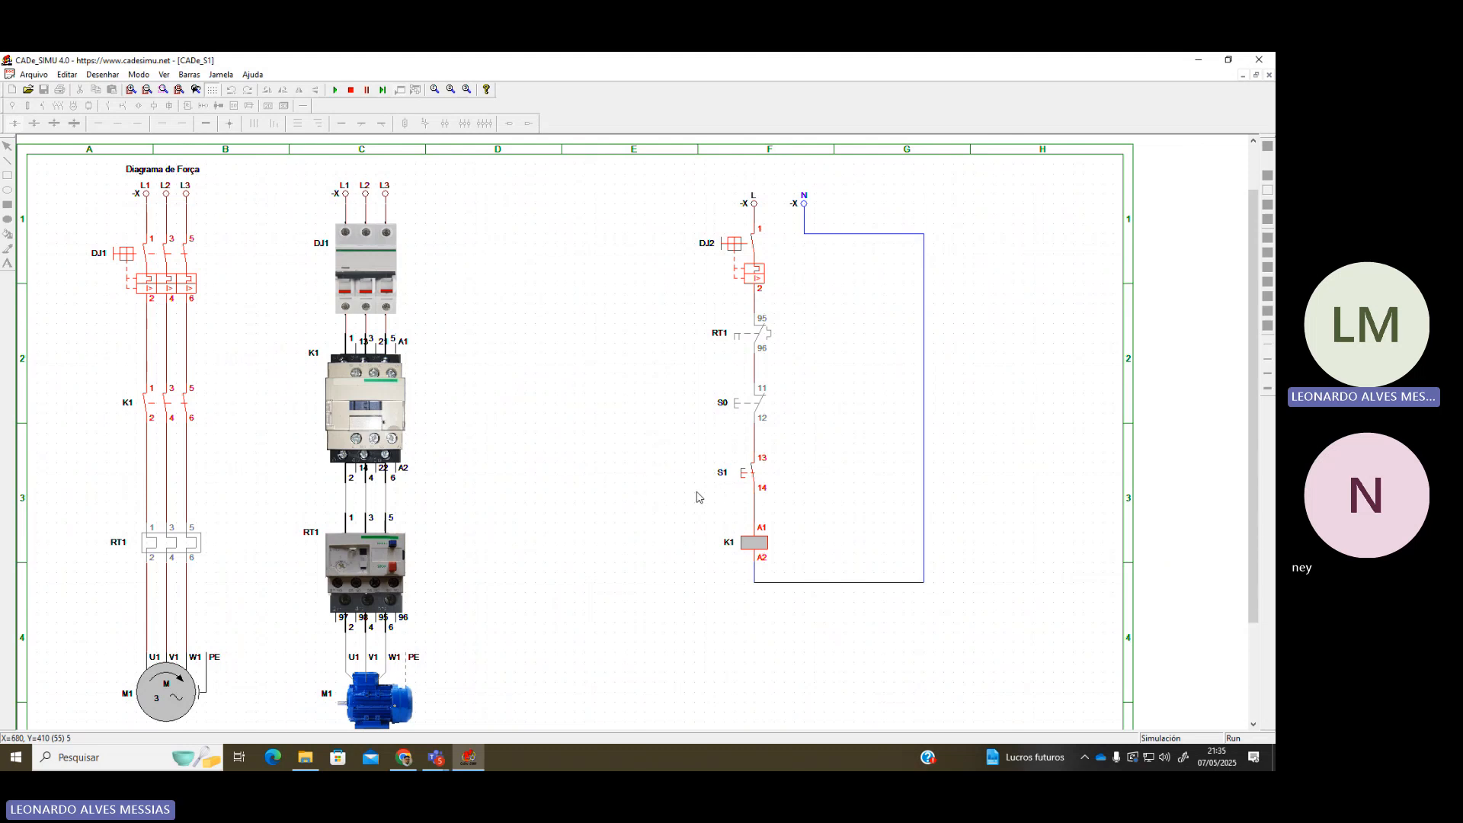
click(751, 485)
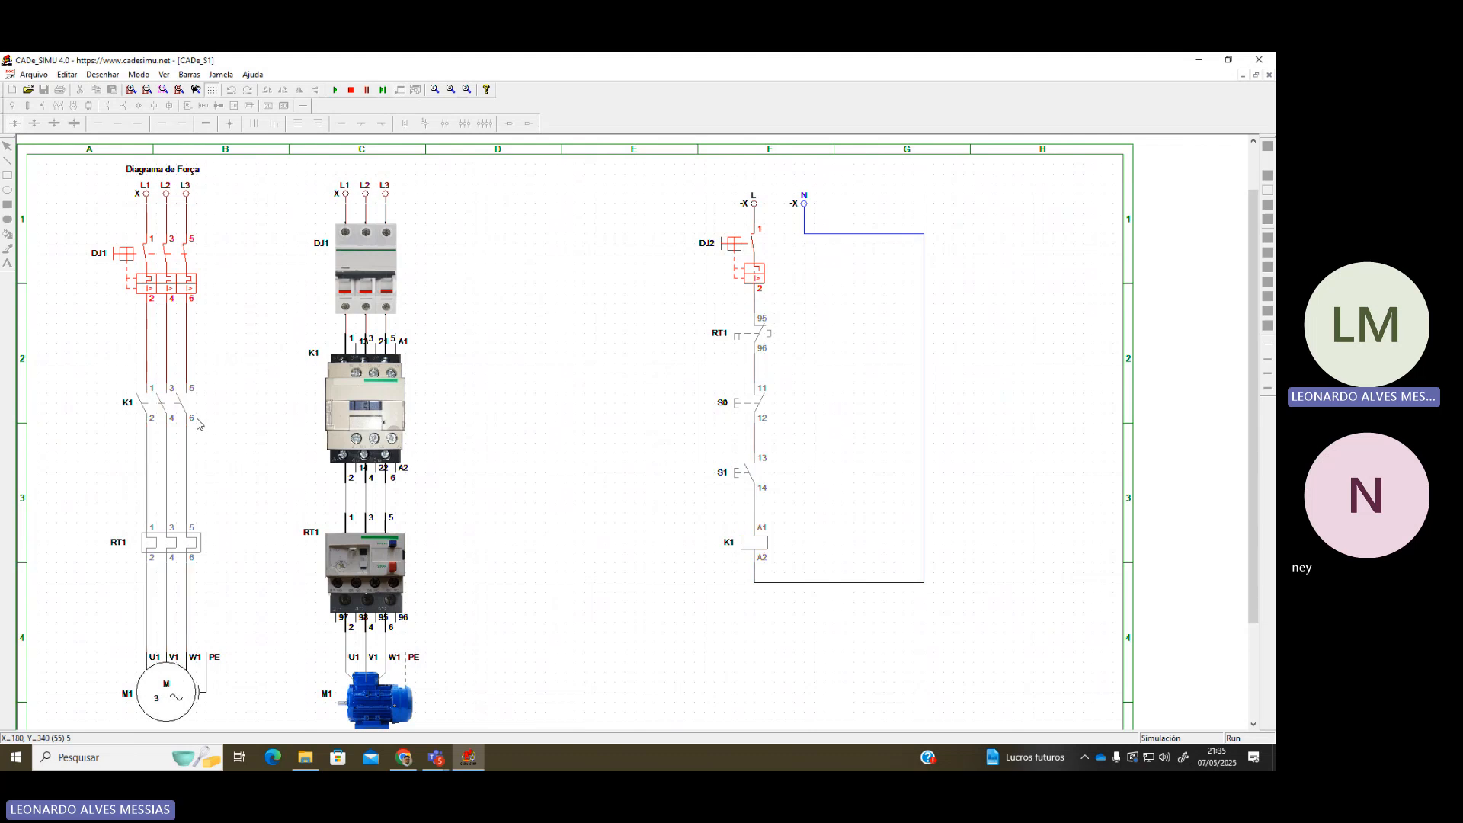
click(350, 90)
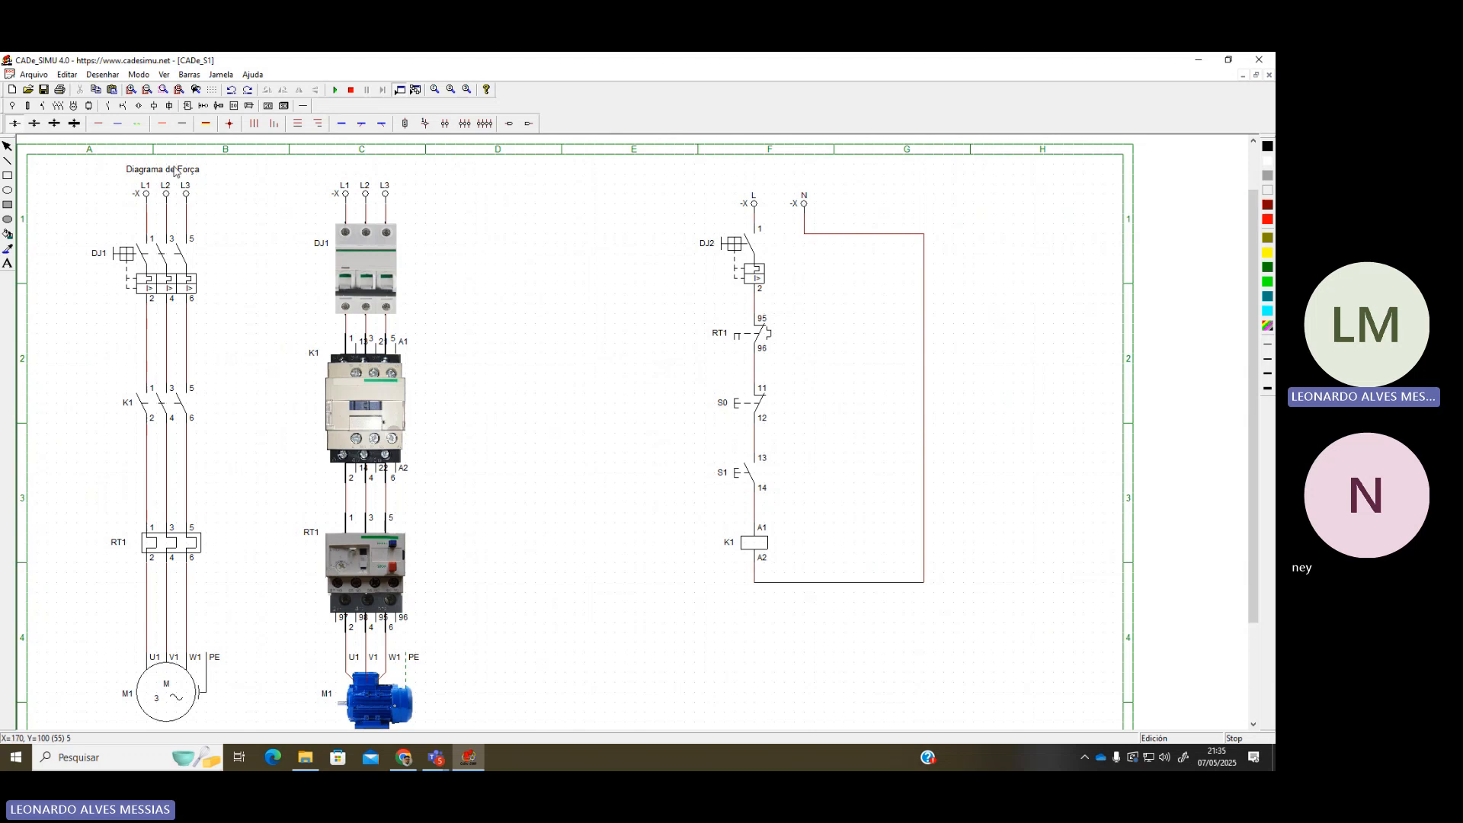
Place a normally-open contact beside S1 and wire its terminals 13 and 14 in parallel with S1
click(109, 105)
click(13, 124)
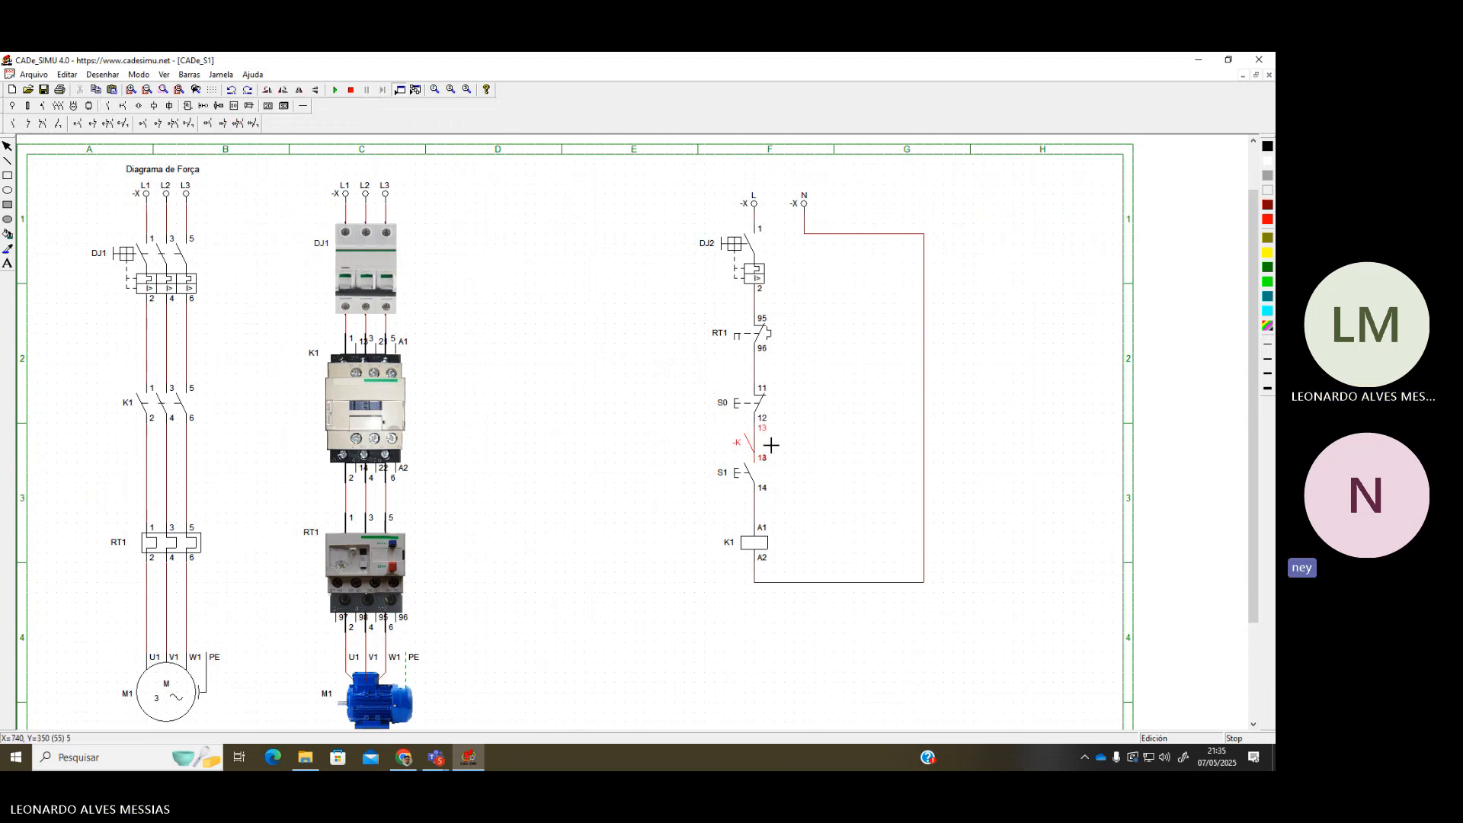
click(806, 463)
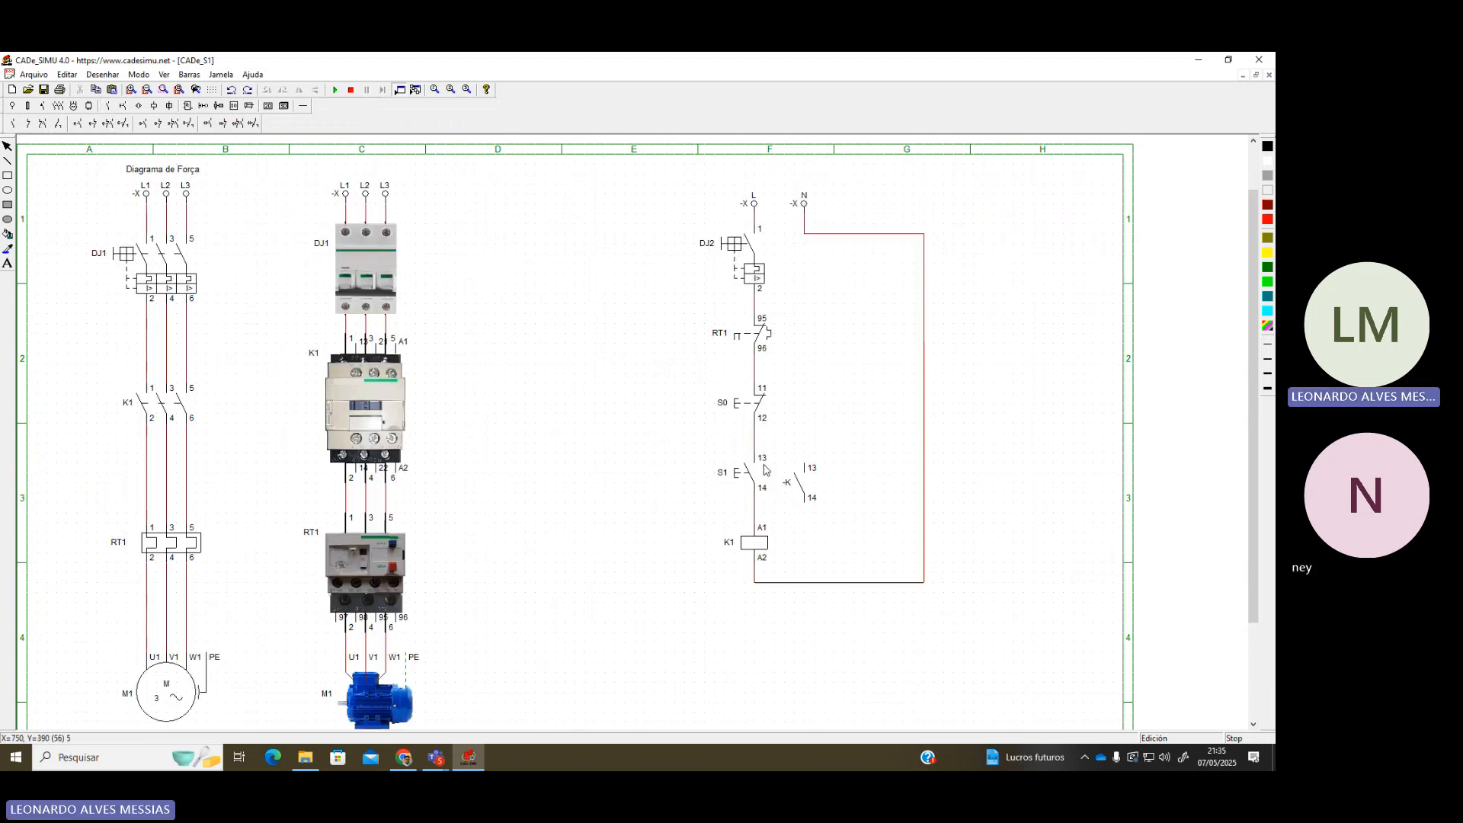
click(808, 479)
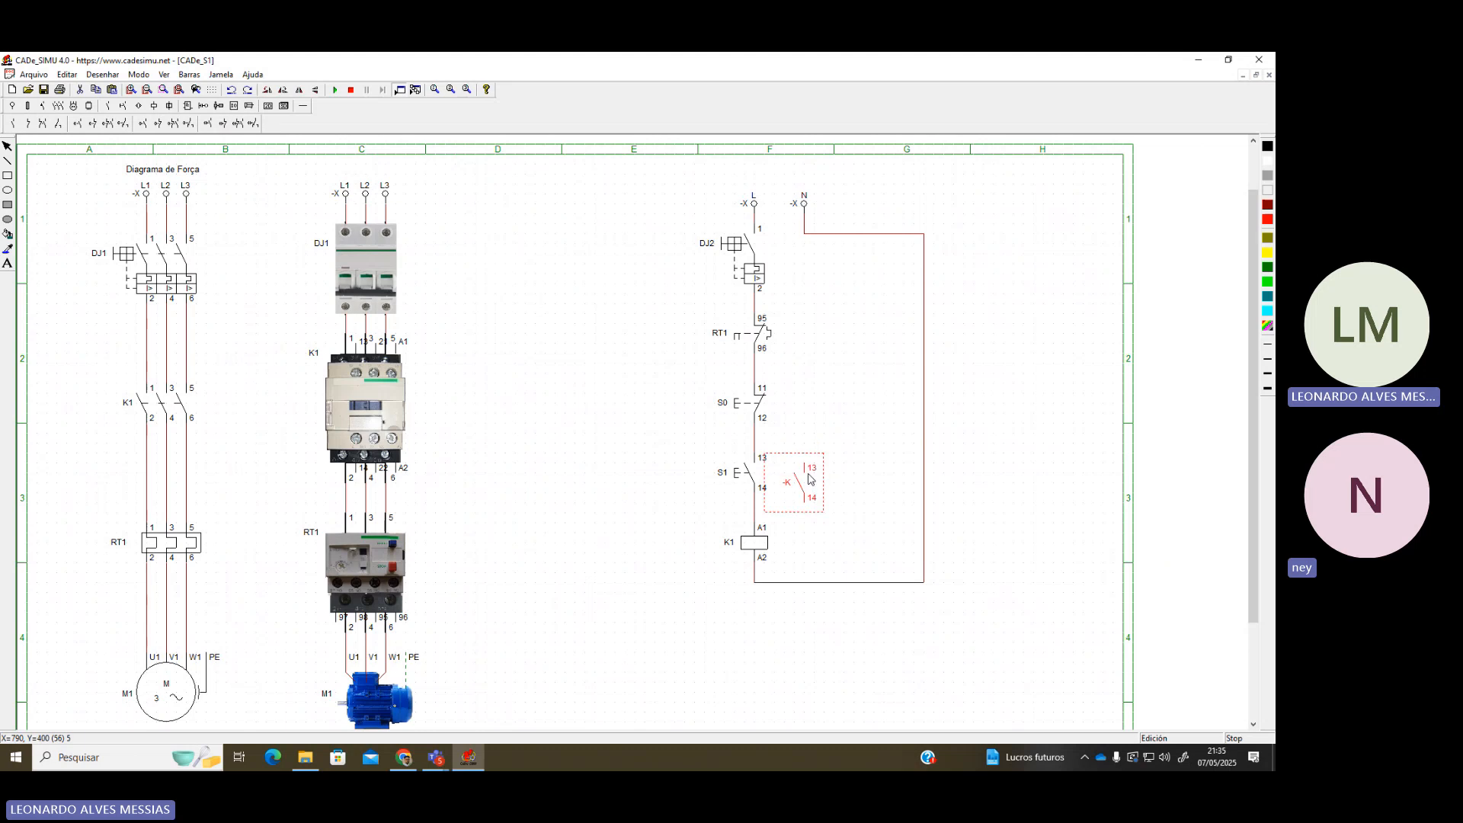
click(847, 462)
click(304, 106)
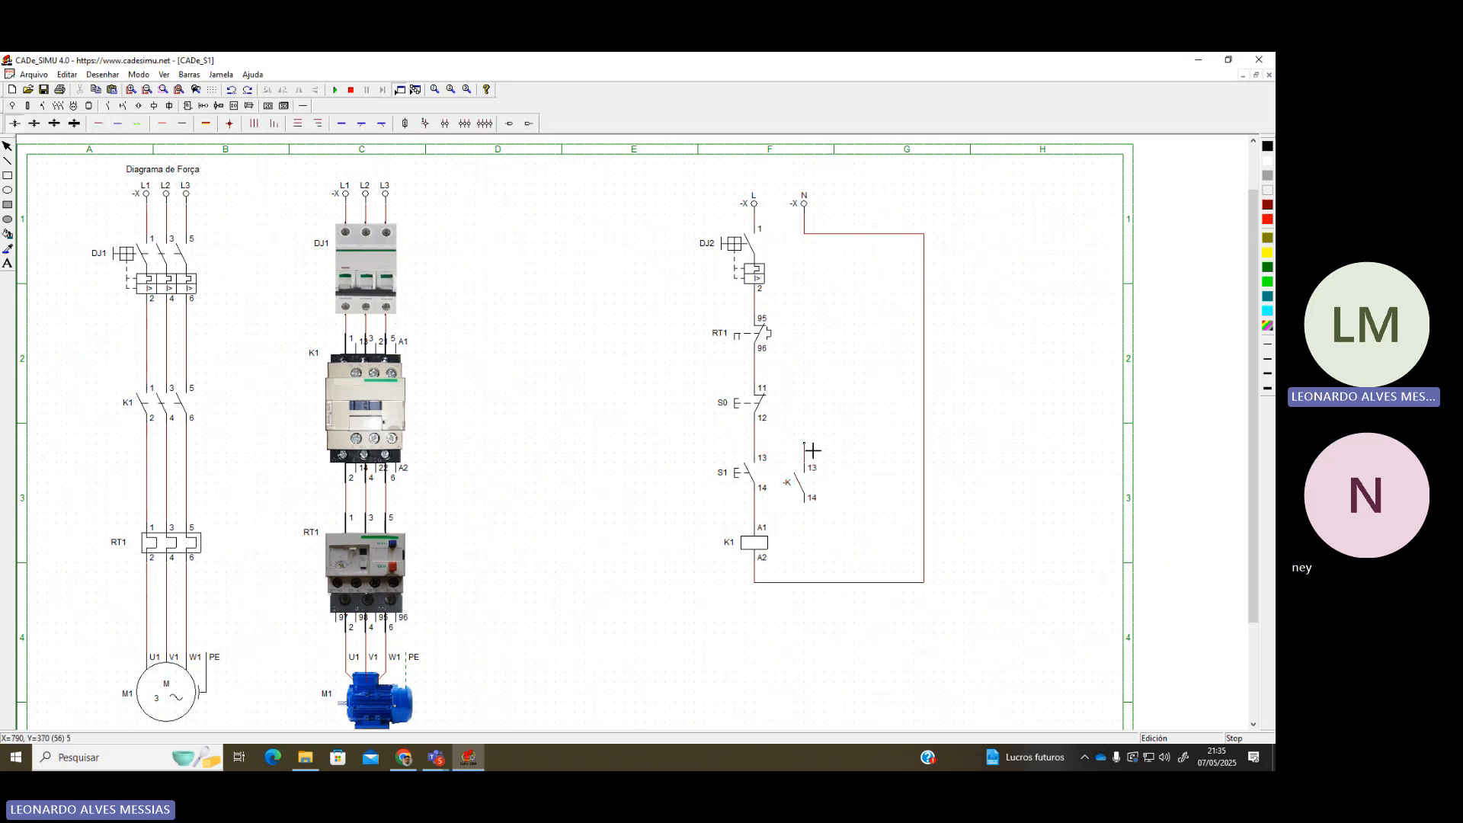
drag(805, 443, 754, 443)
drag(754, 512, 805, 512)
key(Escape)
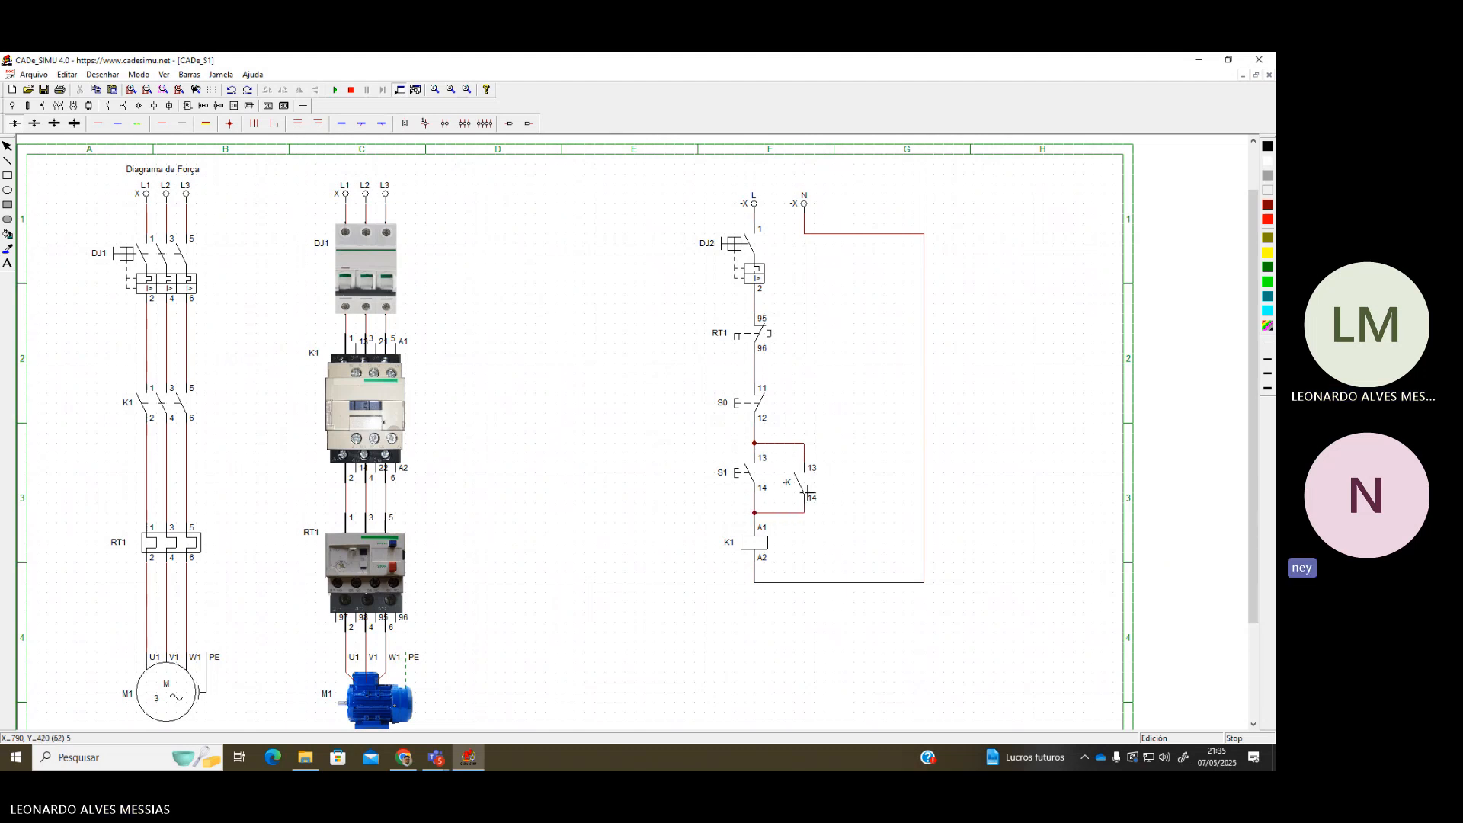
Rename the new contact K1 and start the simulation
double_click(800, 484)
drag(616, 349, 539, 347)
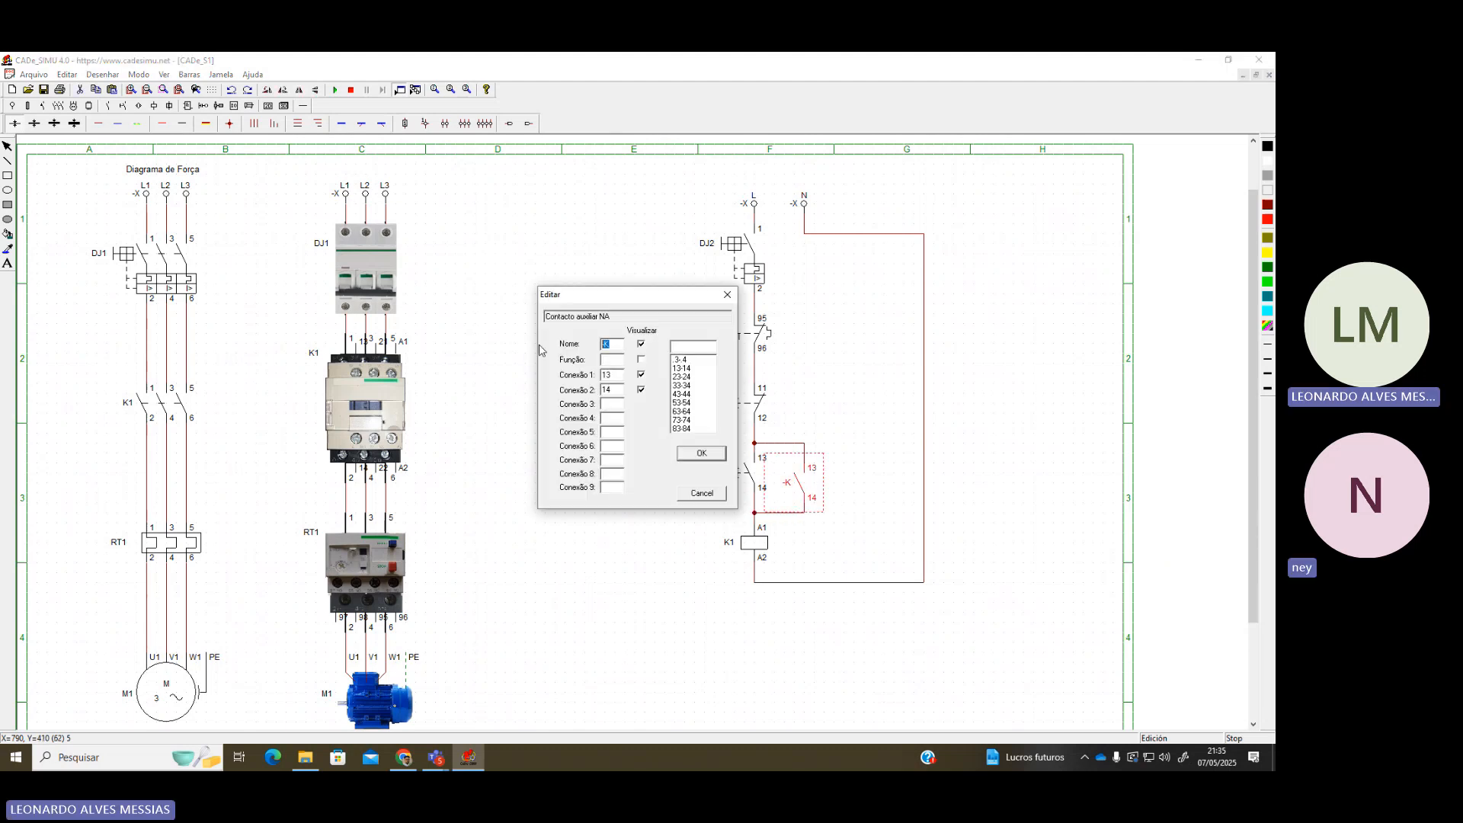
text(K1)
key(Return)
click(539, 346)
click(335, 90)
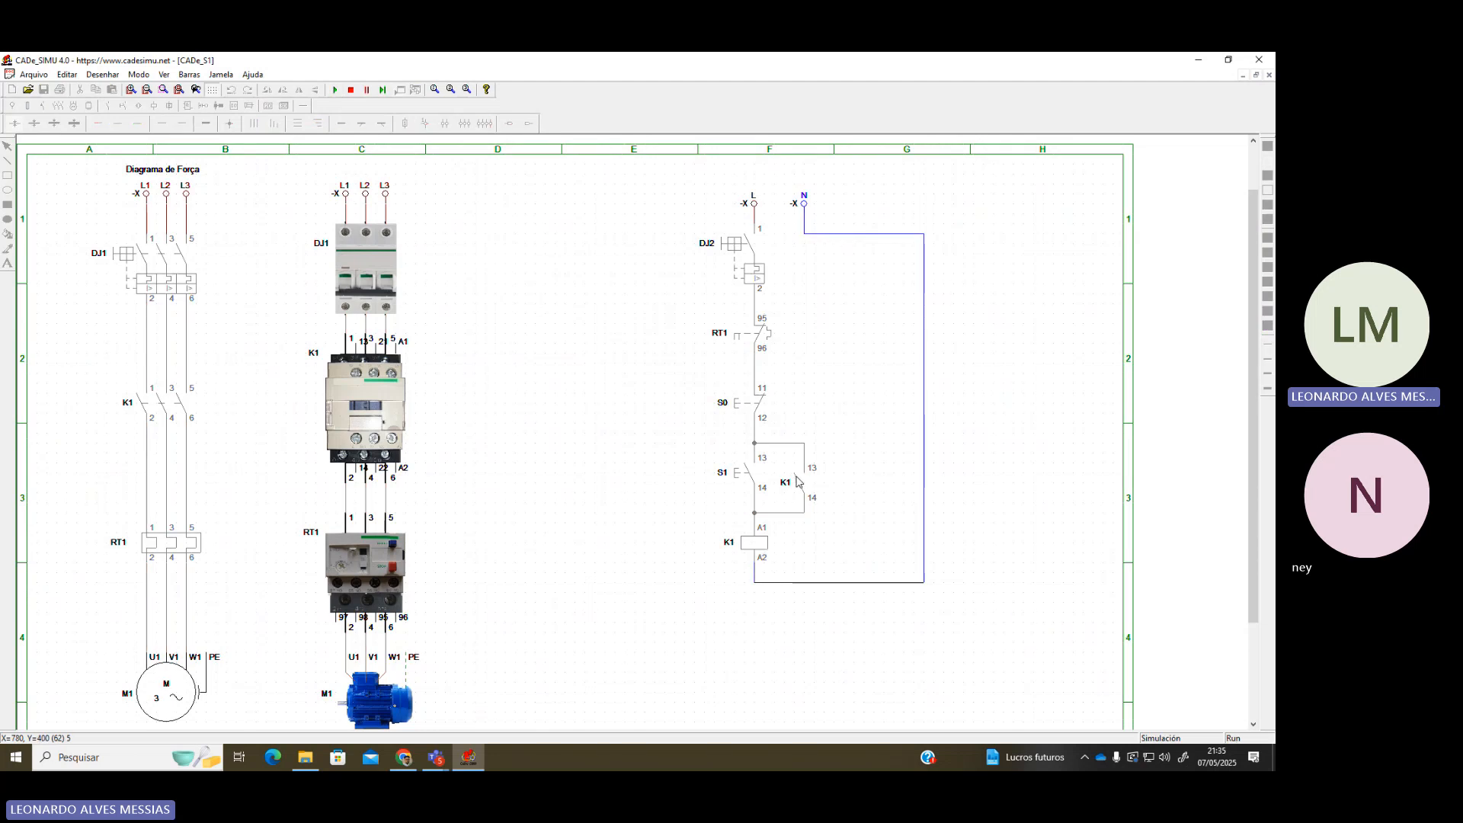
Close DJ2 and DJ1, latch K1 with S1, drop it out with S0, then stop simulating
click(756, 245)
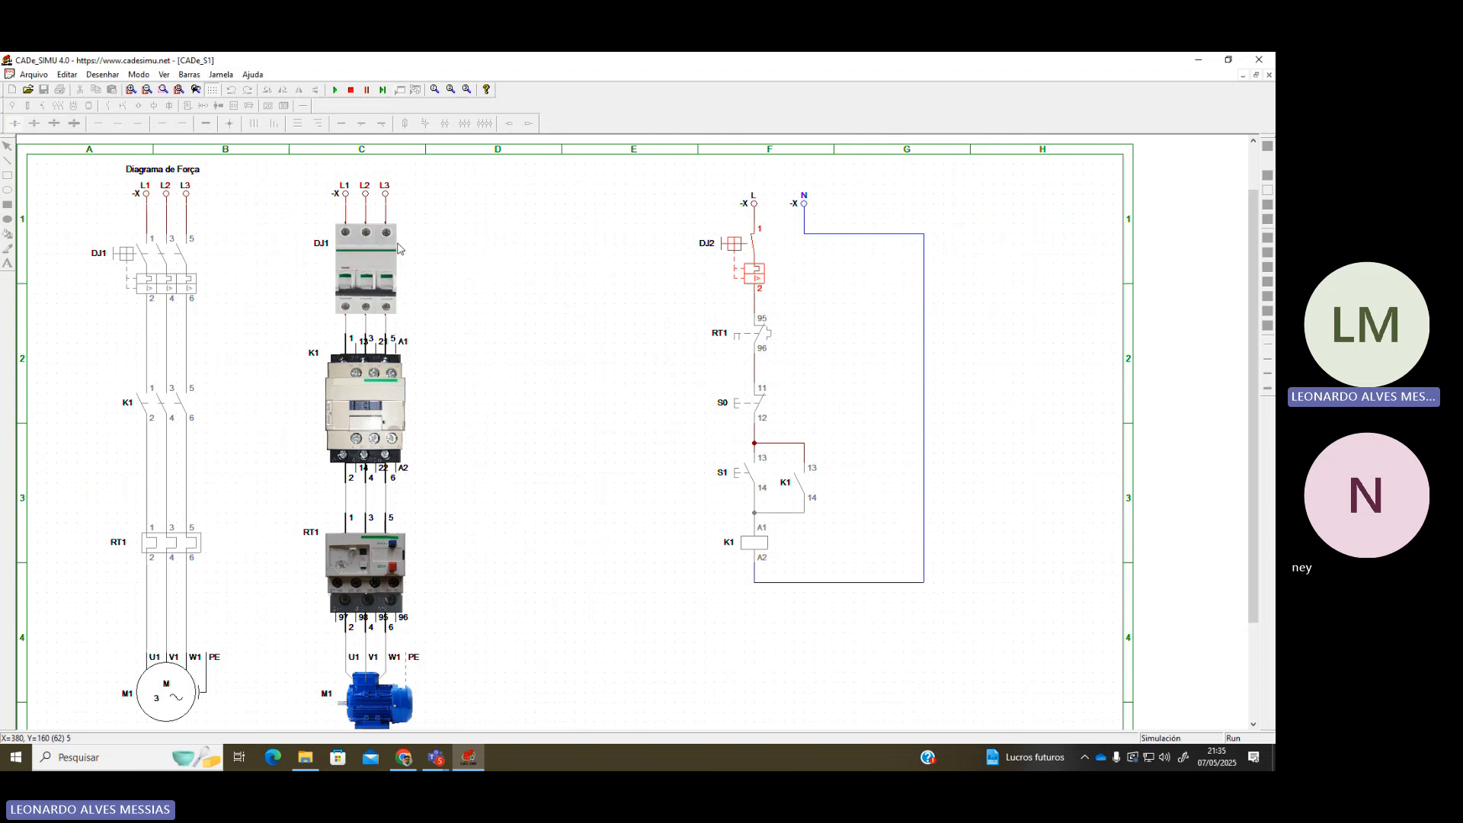
click(340, 302)
click(756, 473)
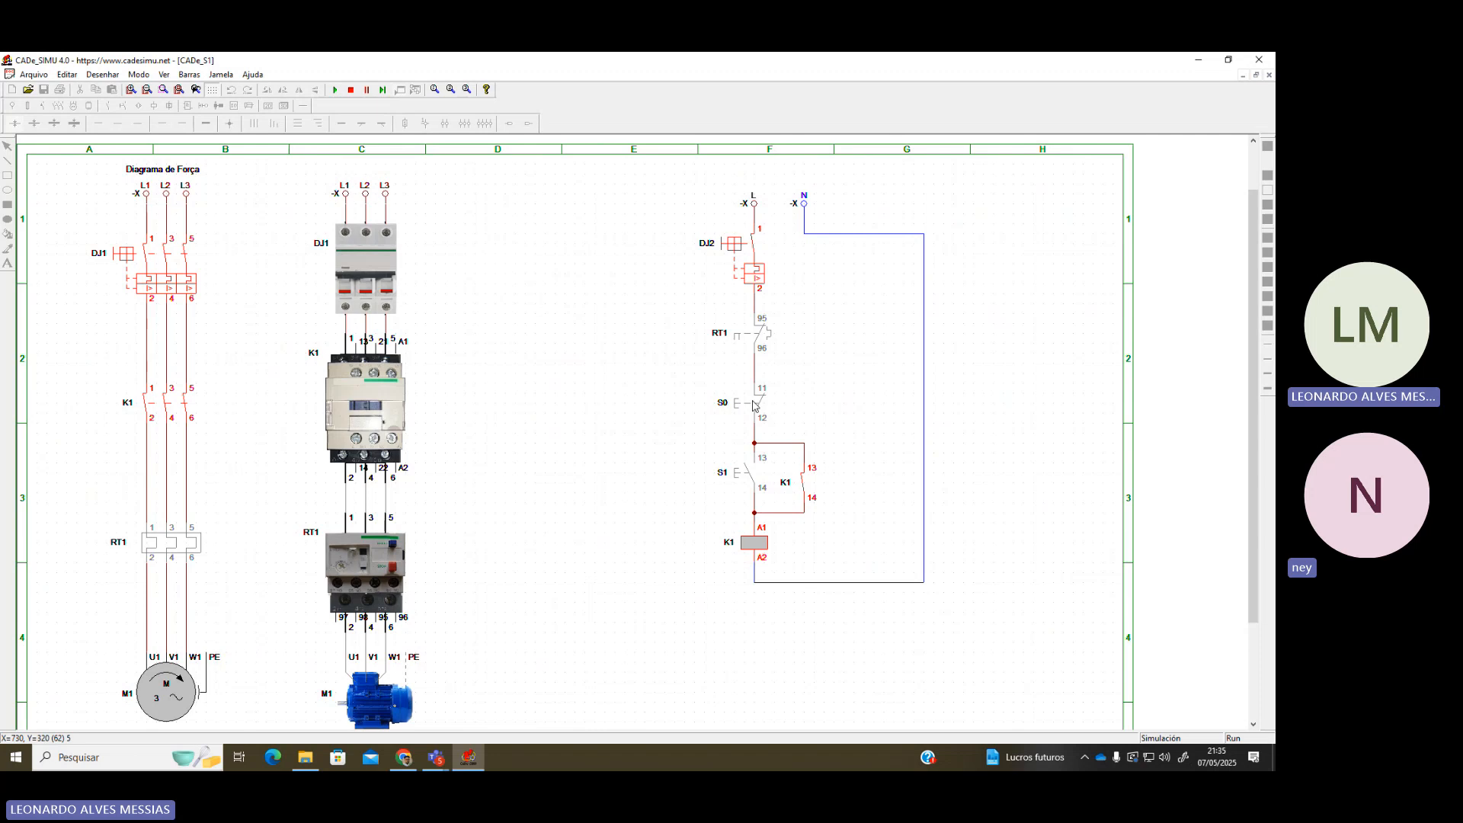
click(753, 403)
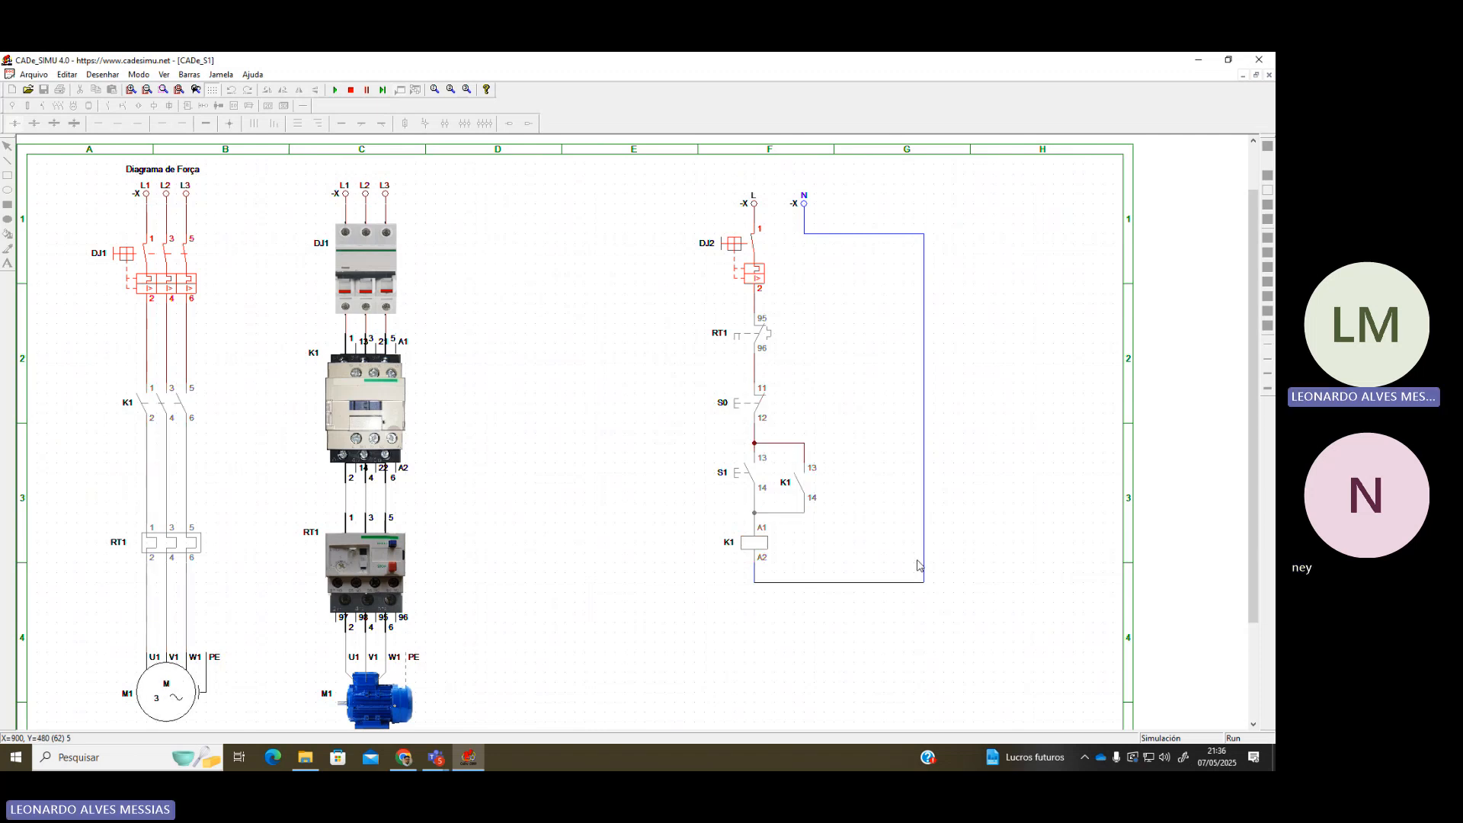
click(351, 90)
Place a red pushbutton head beside the S0 contact
click(123, 106)
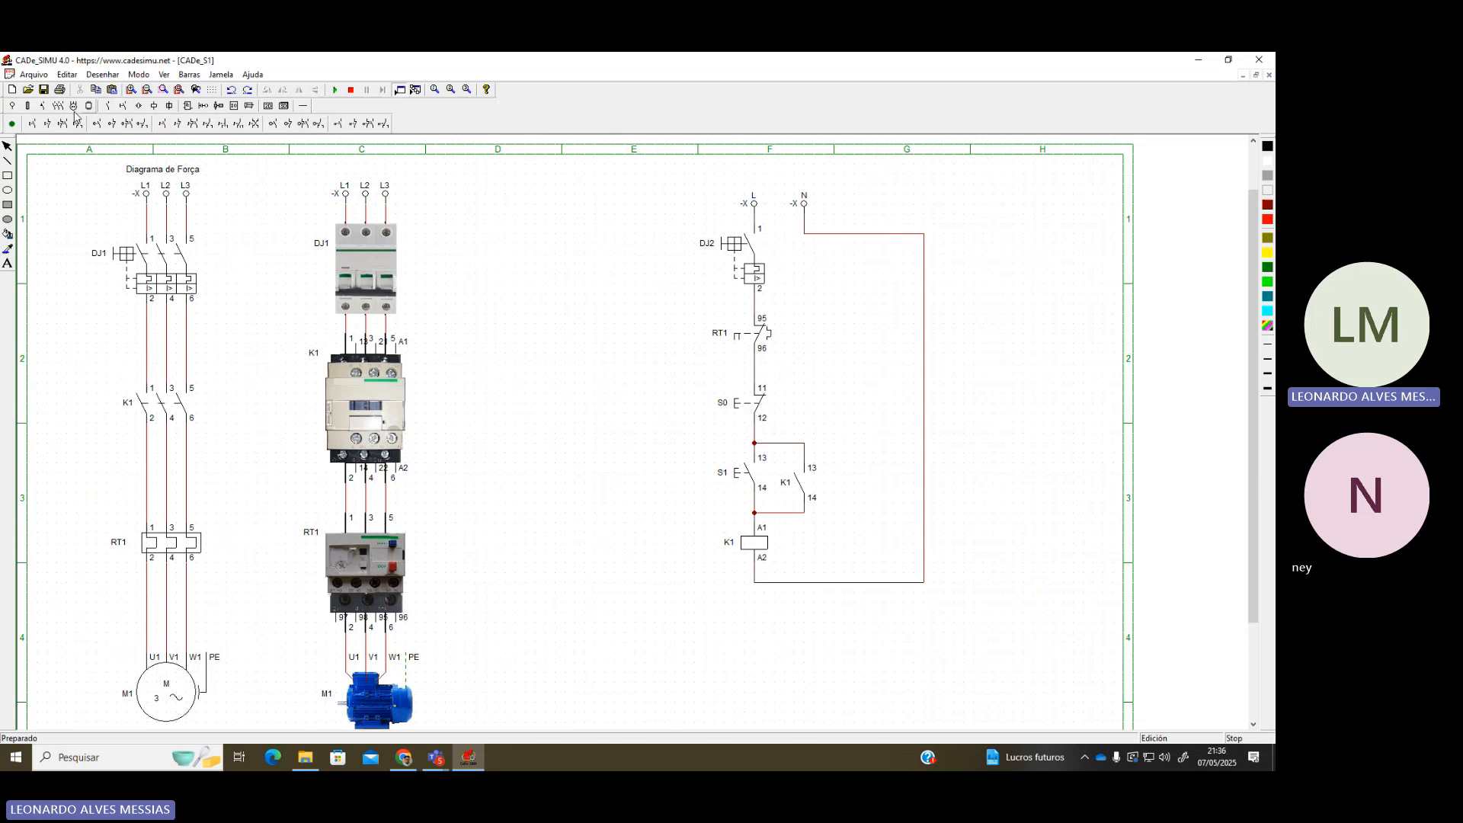
click(12, 125)
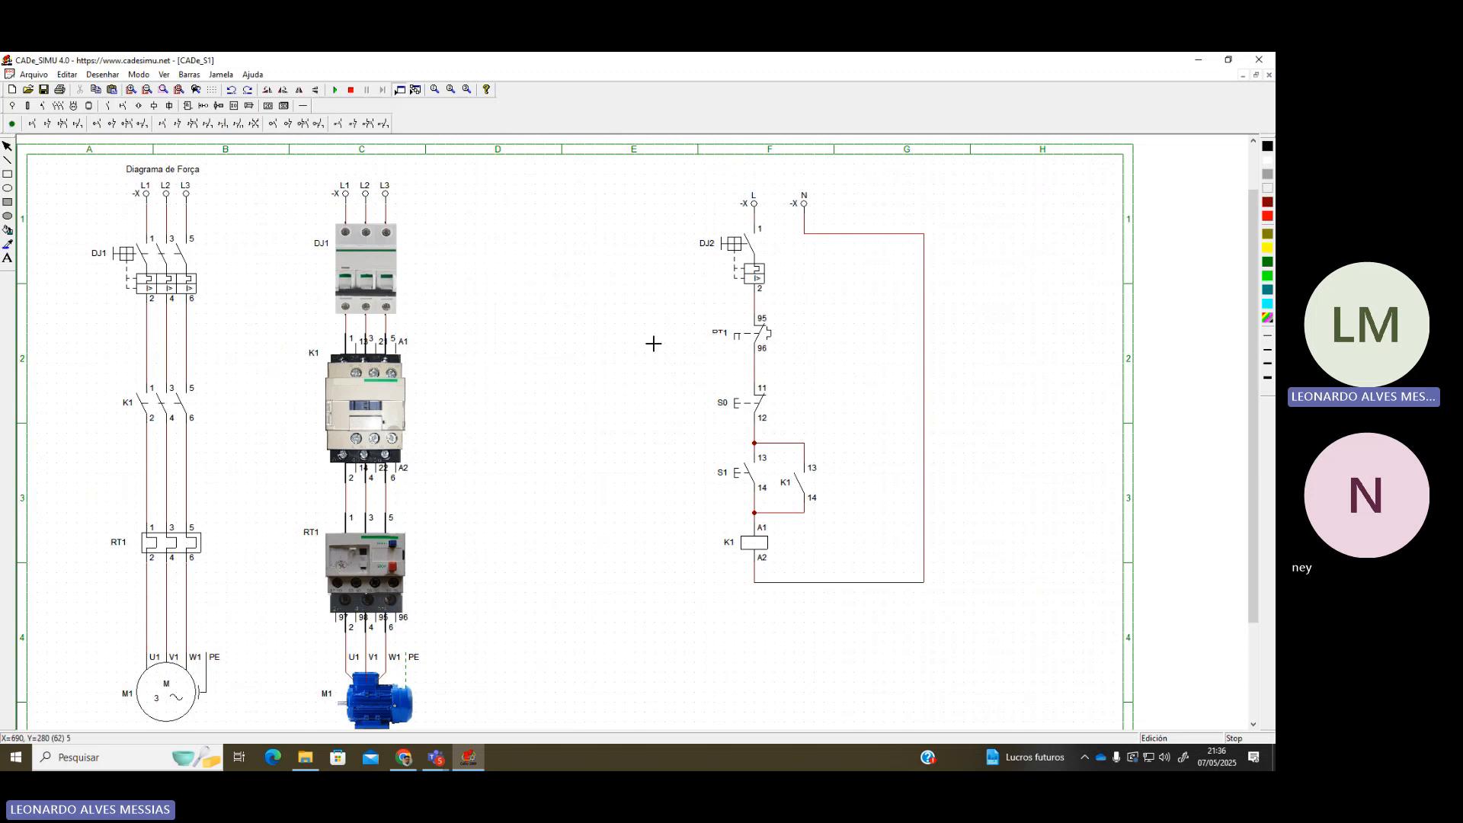
click(684, 413)
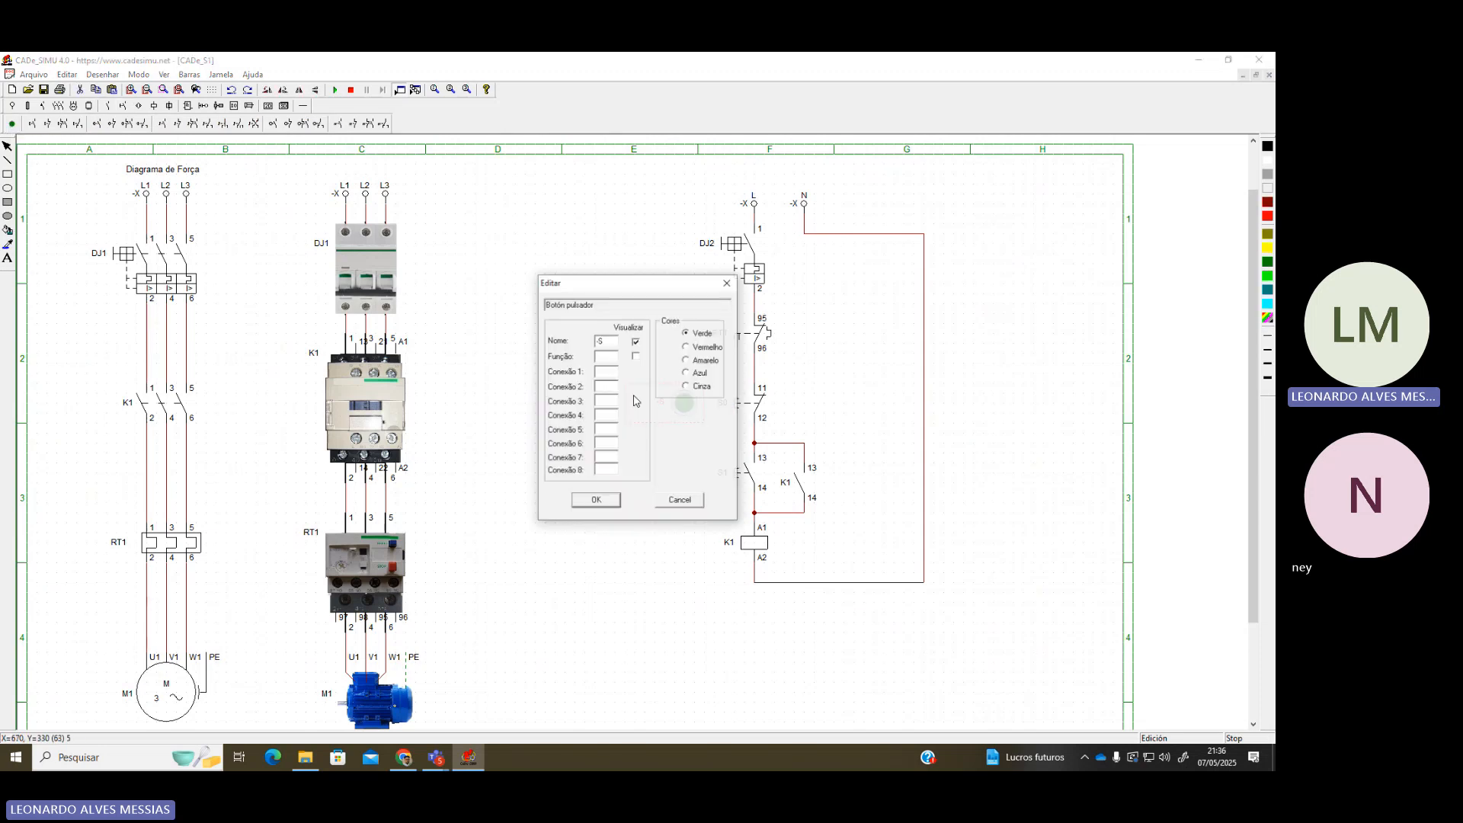
drag(605, 340, 561, 346)
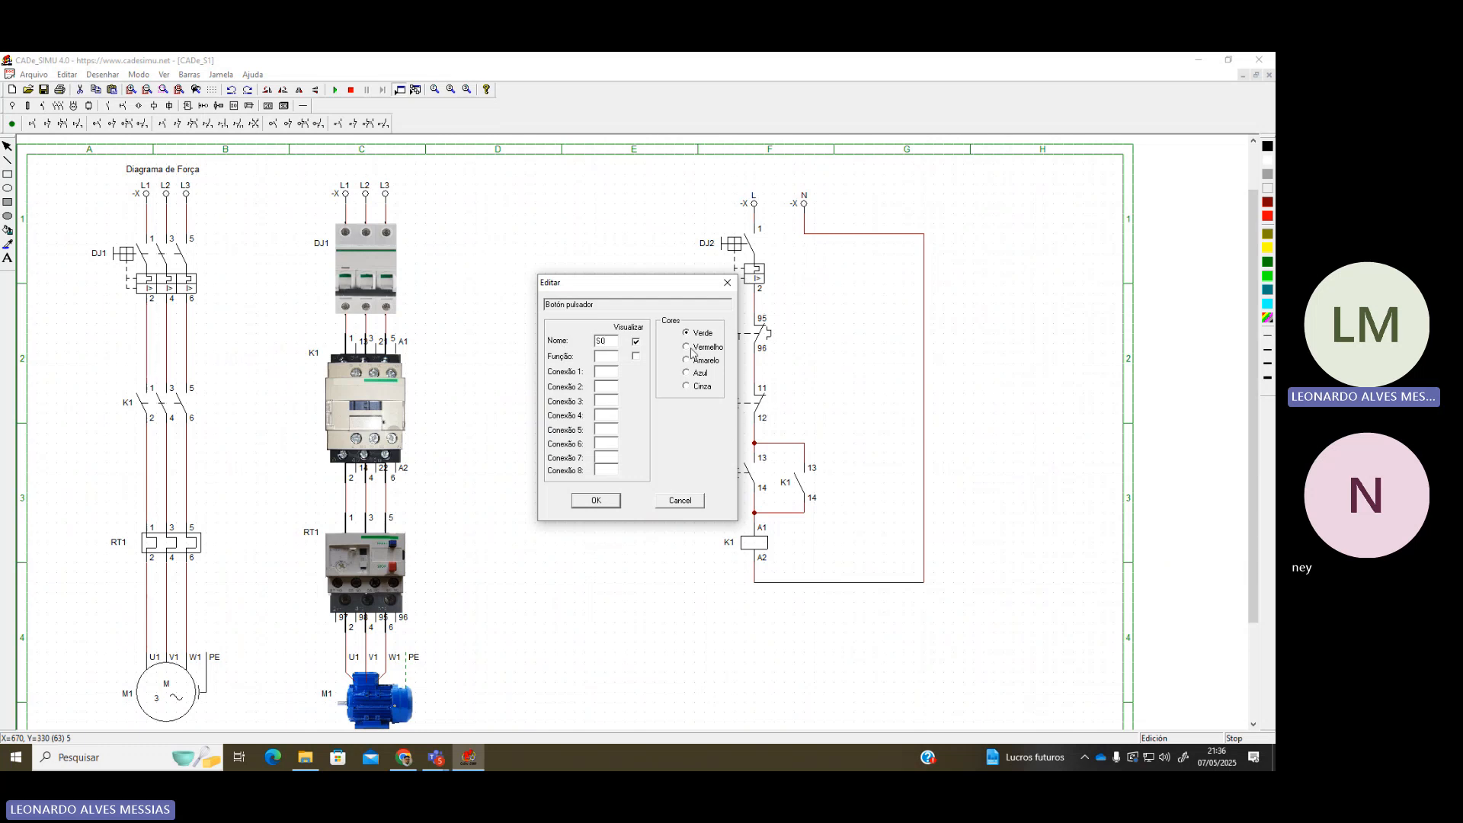
click(608, 503)
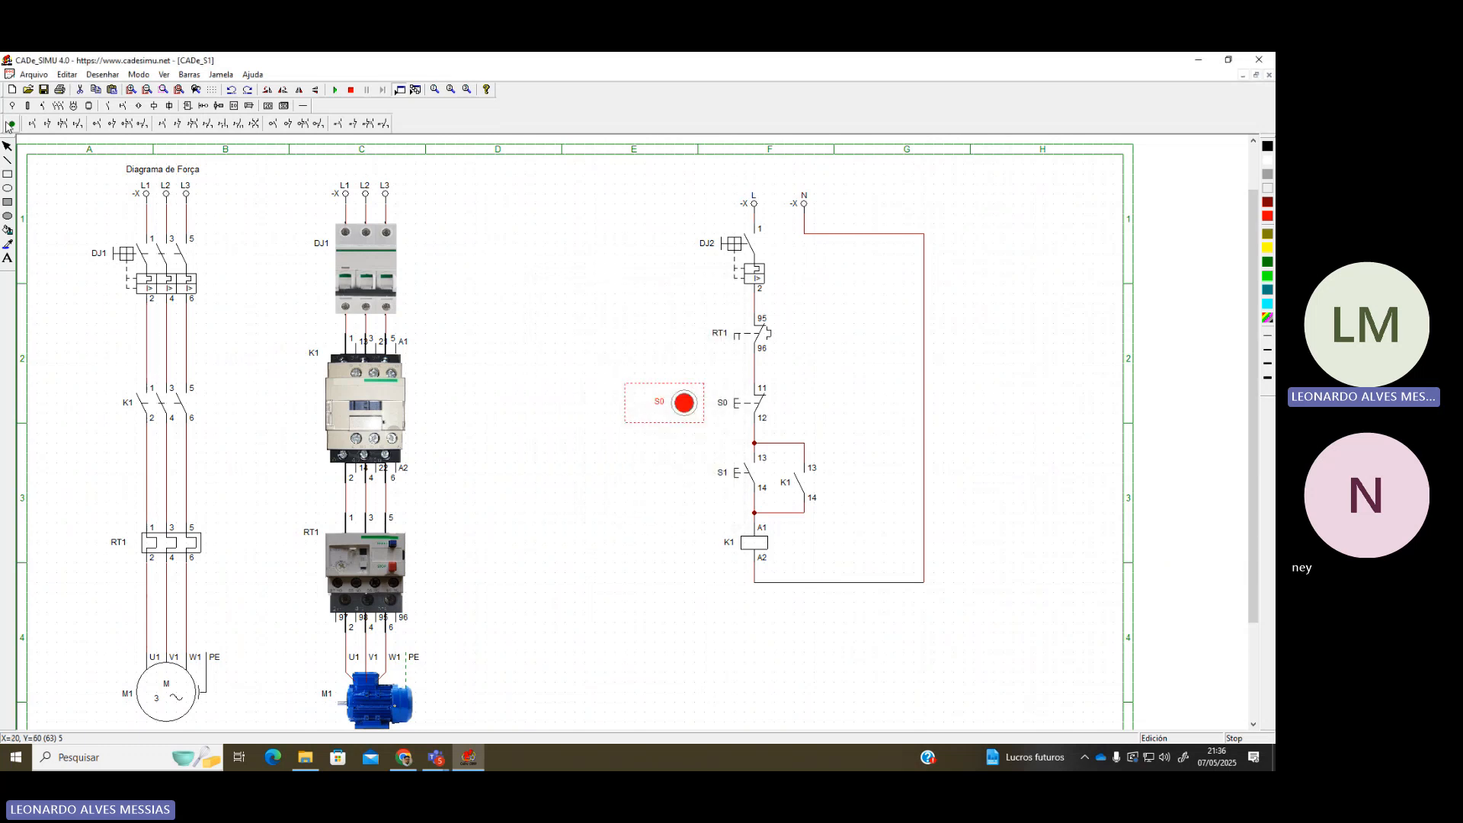
Place the S1 pushbutton head beside its contact and start the simulation
click(690, 472)
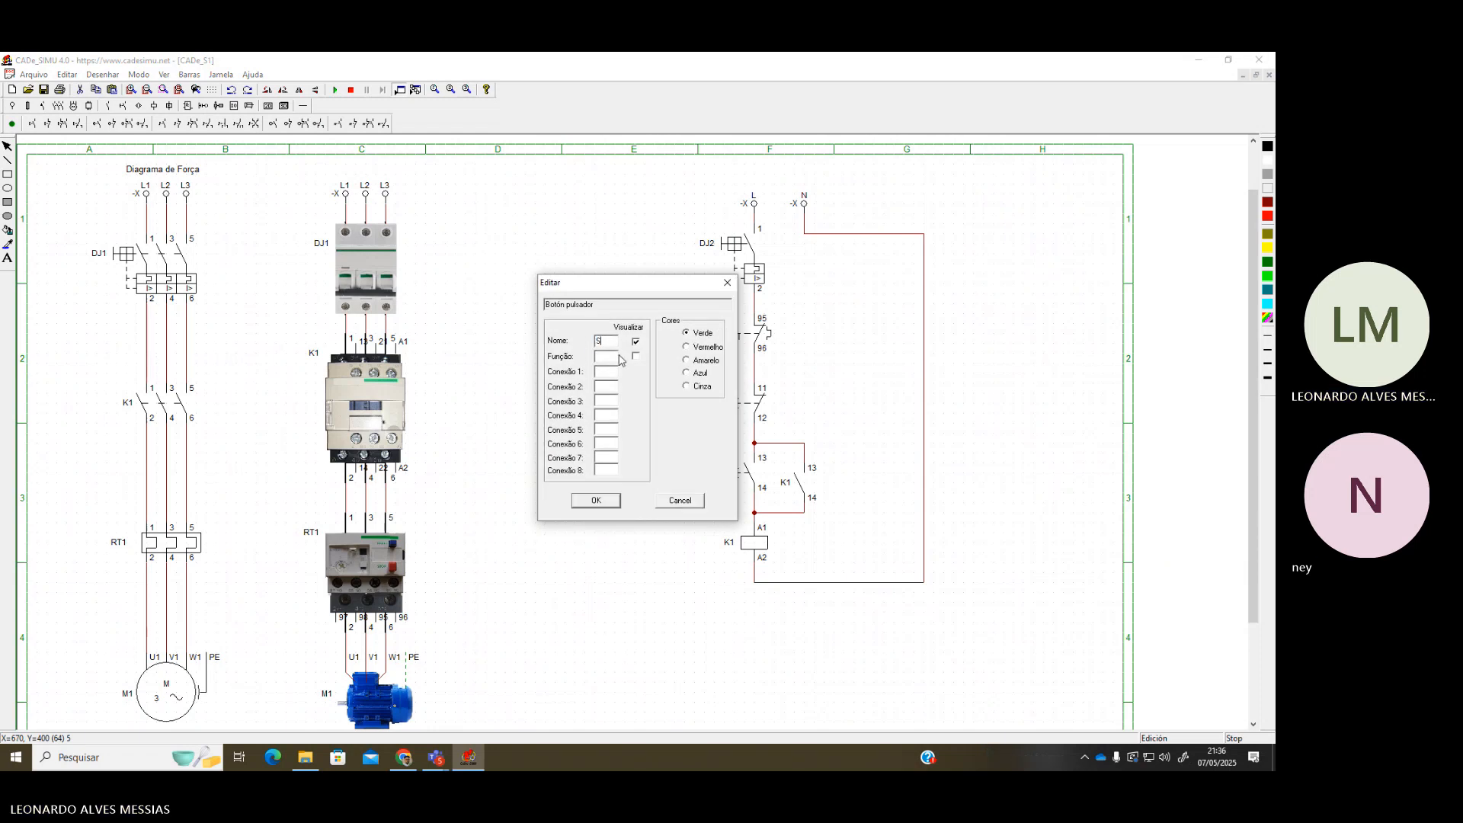
click(607, 506)
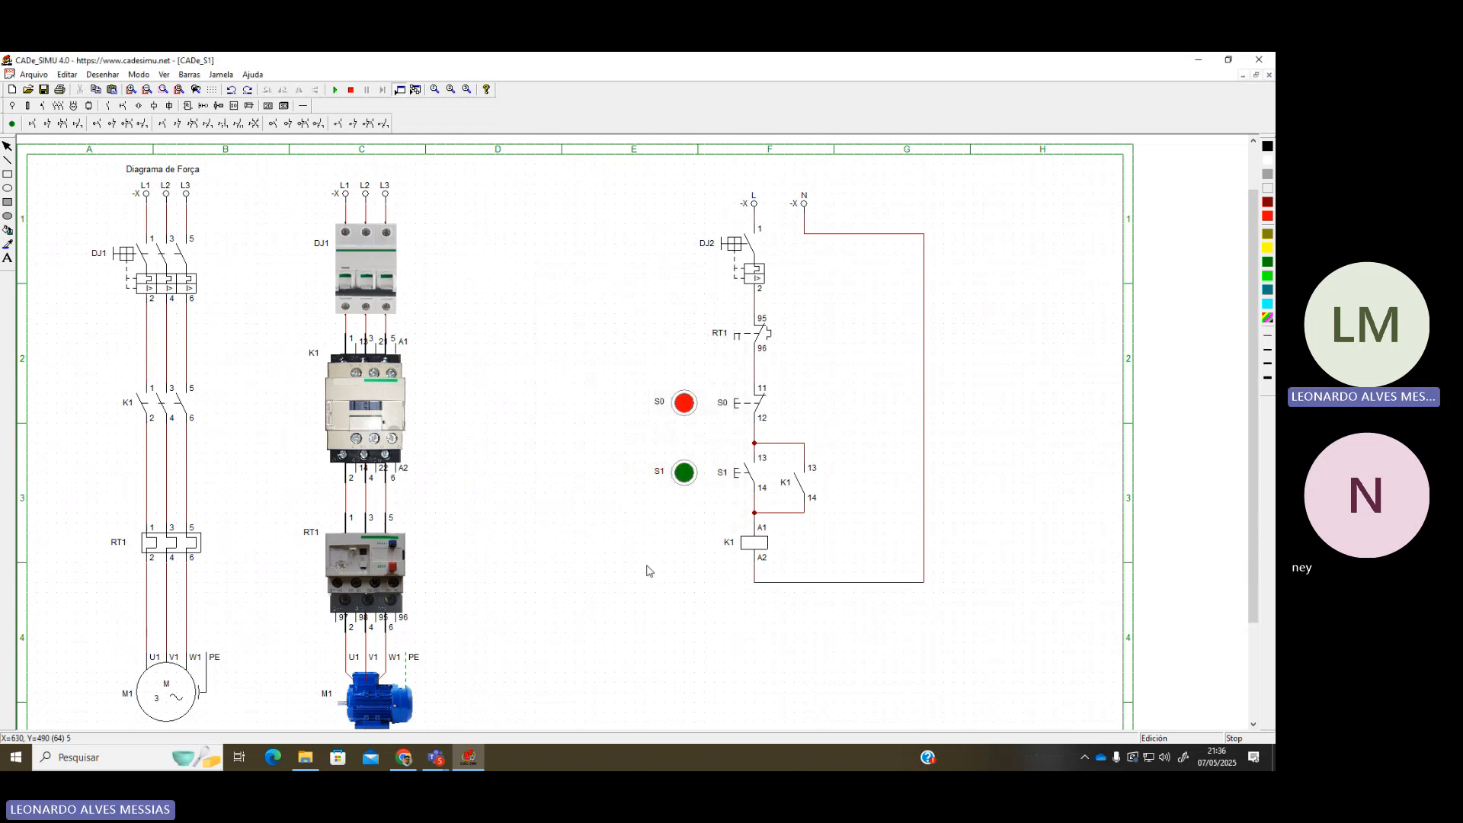
click(335, 91)
Switch on DJ1, start motor M1 with S1, stop it with S0, and restart it with S1
click(335, 91)
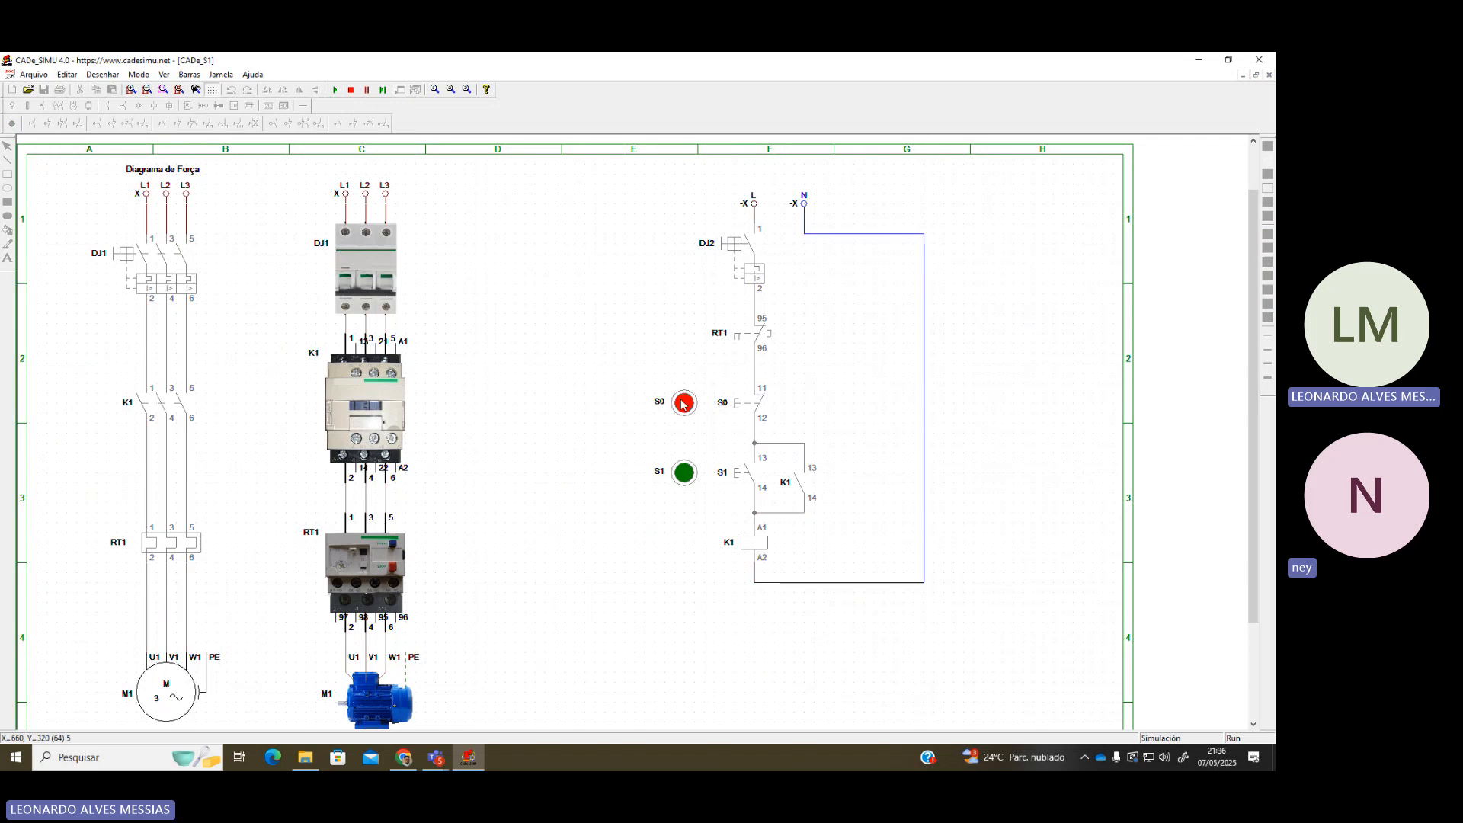
click(173, 243)
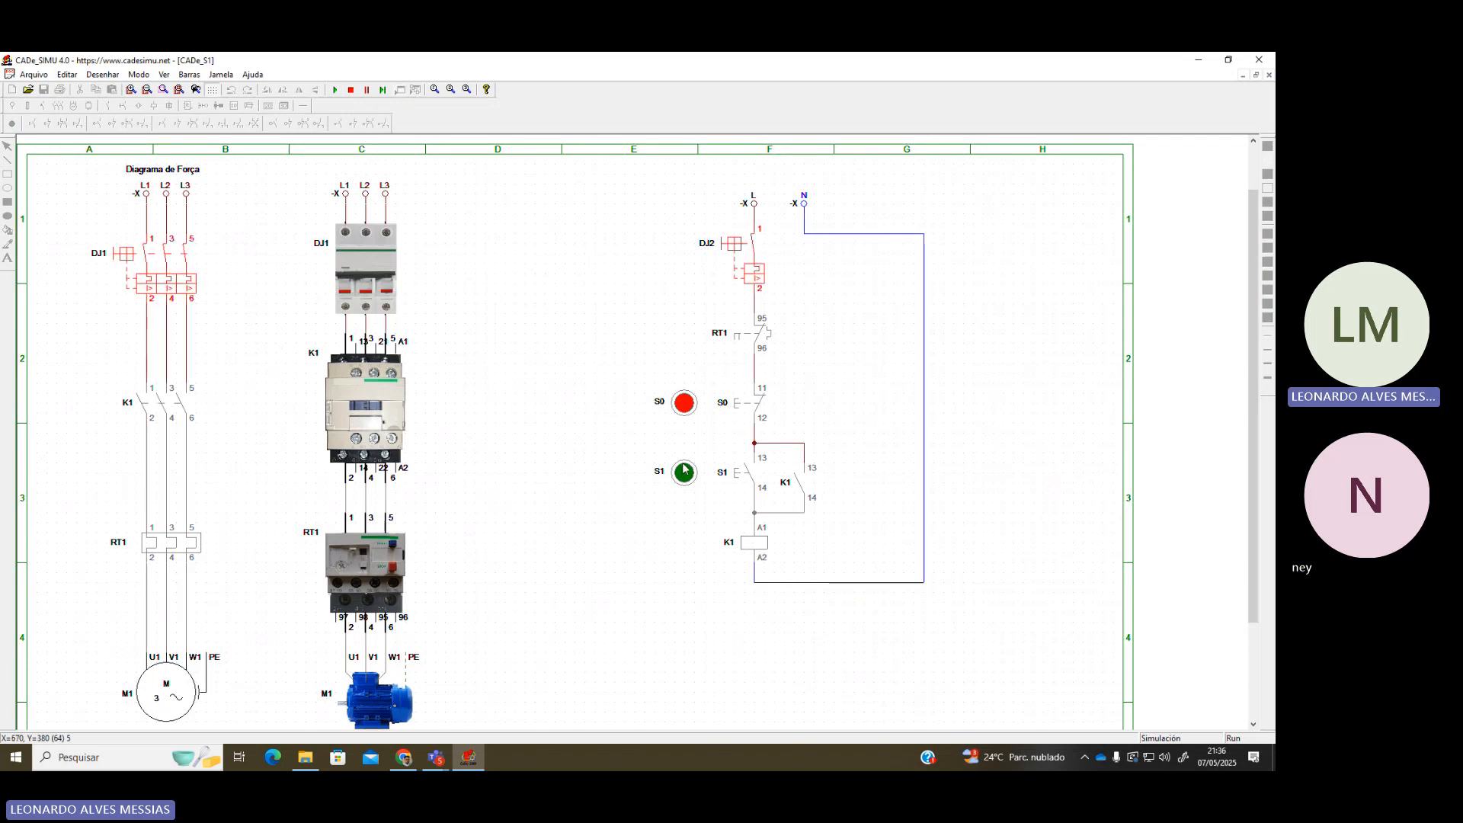
click(684, 473)
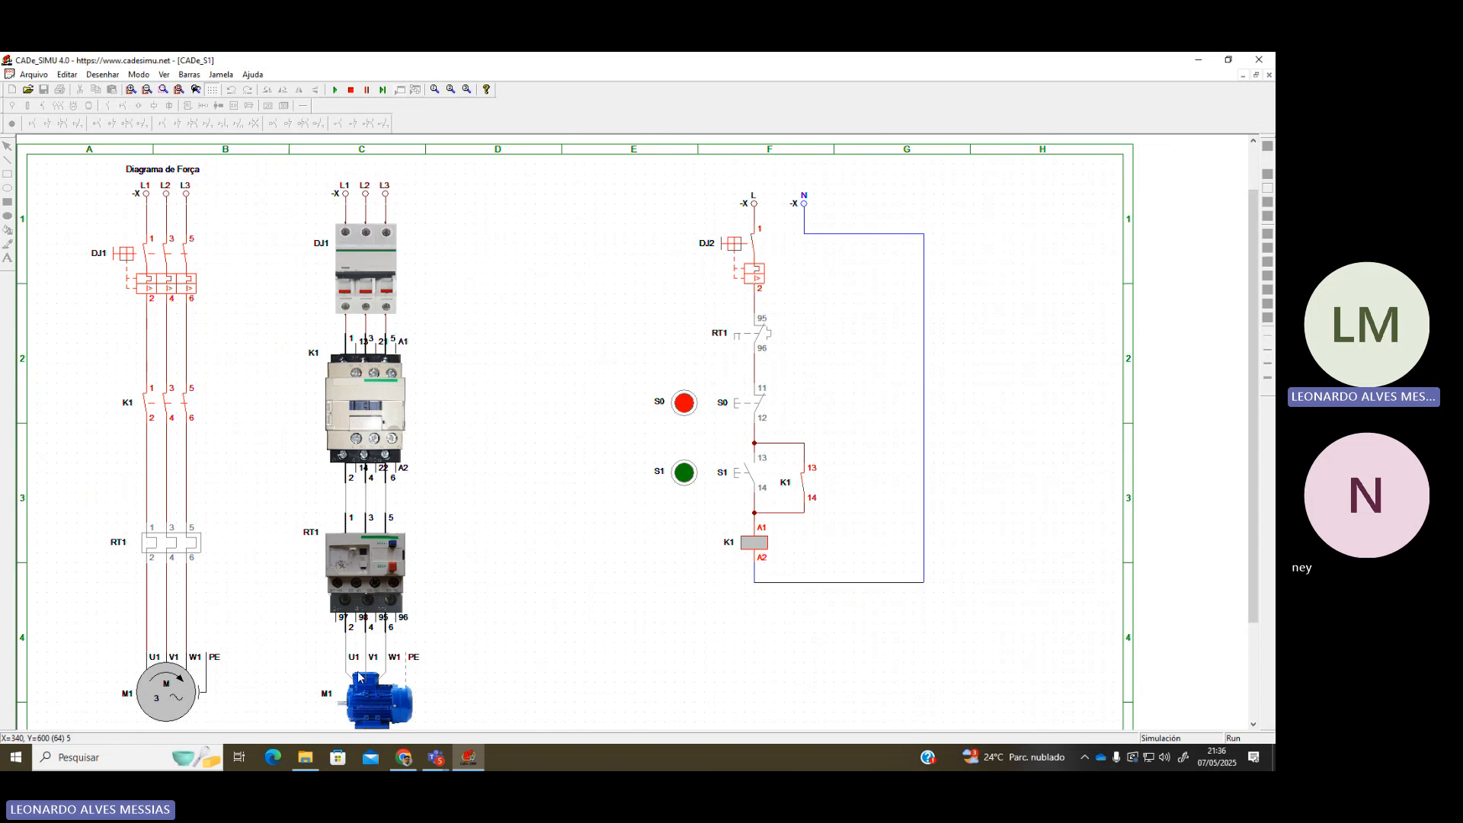
click(684, 404)
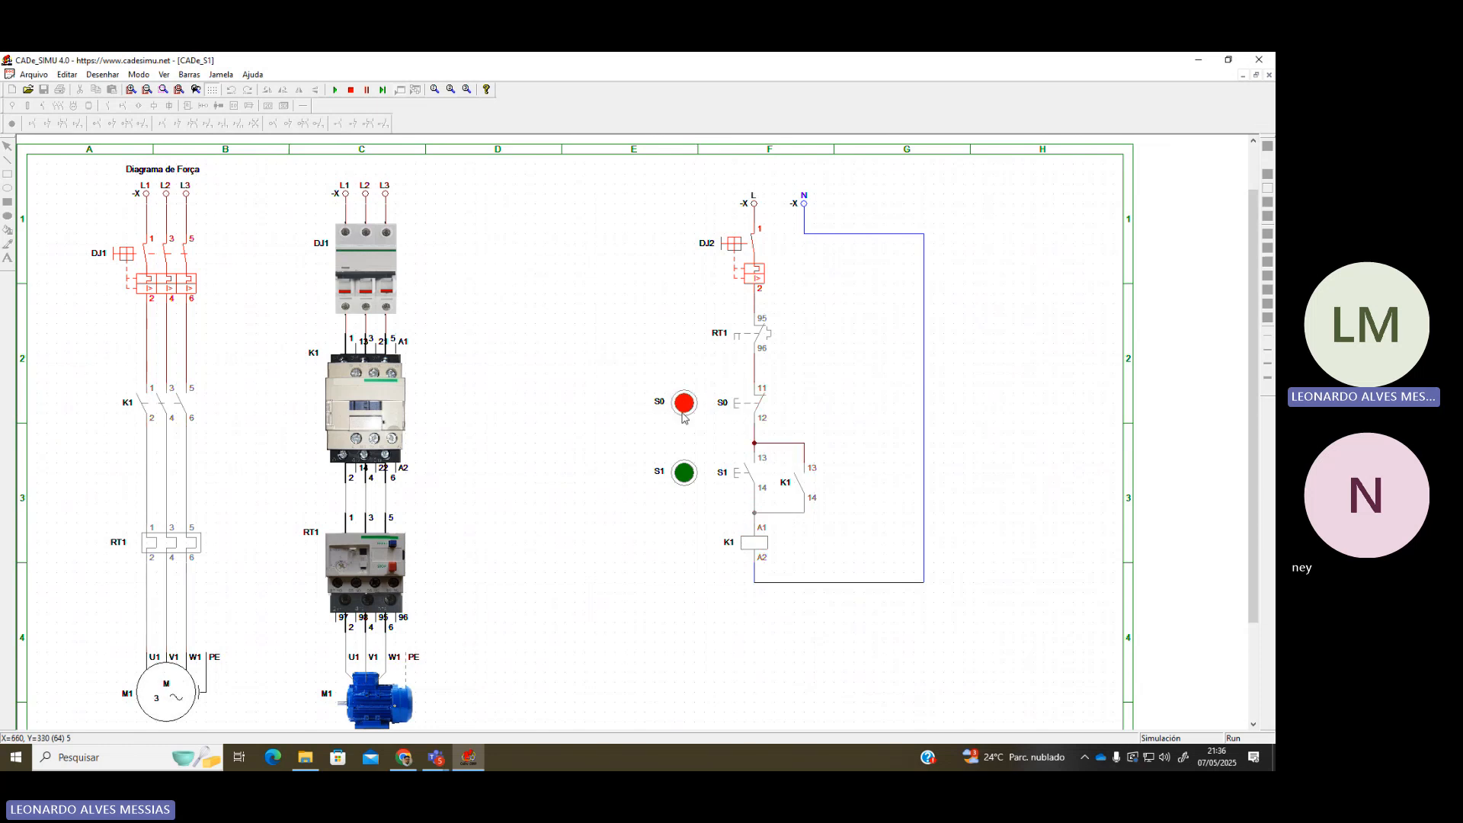
click(687, 478)
scroll(384, 344, up, 2)
scroll(384, 345, down, 1)
scroll(384, 345, down, 2)
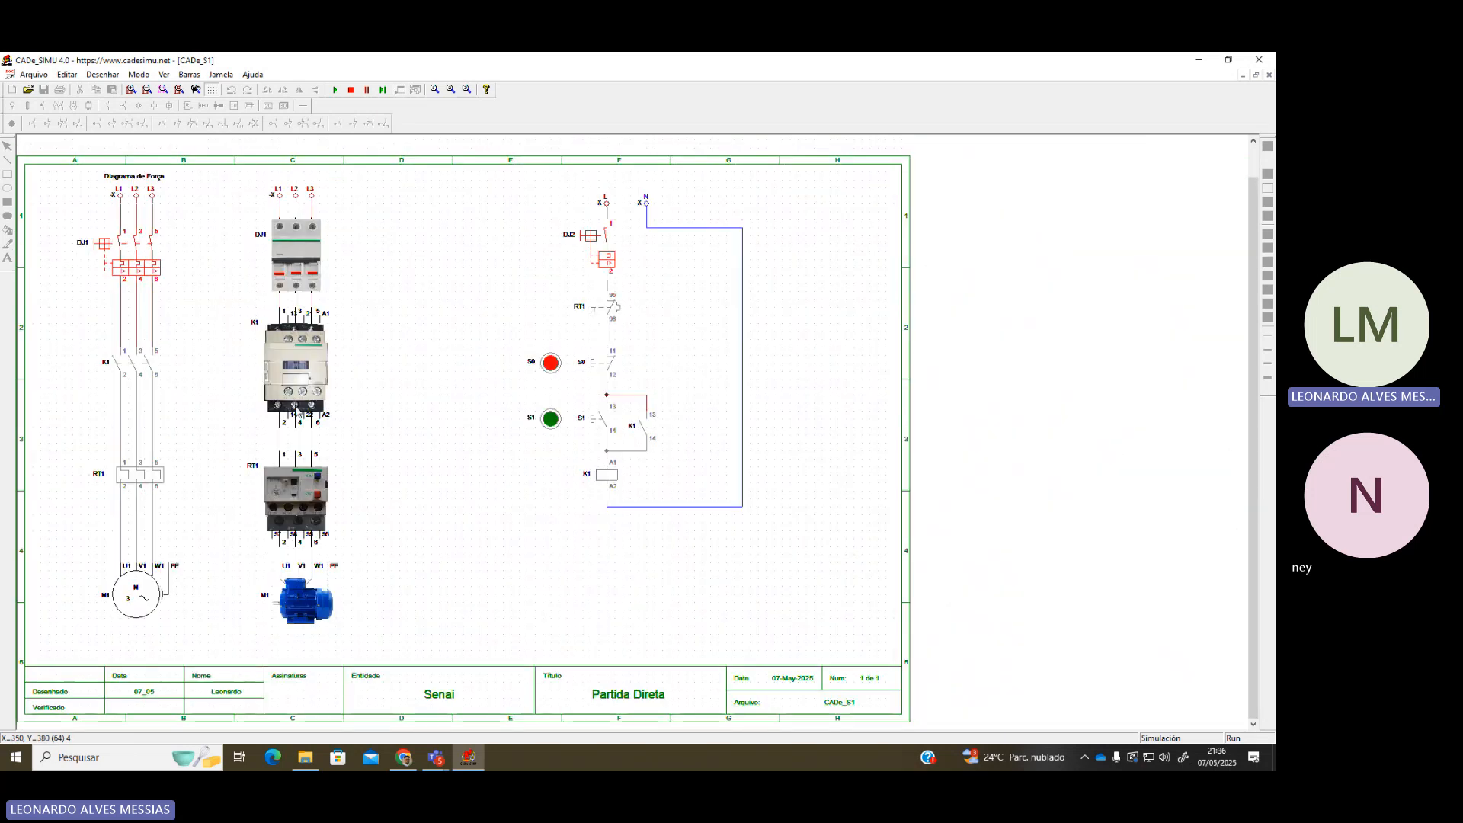
scroll(299, 410, up, 1)
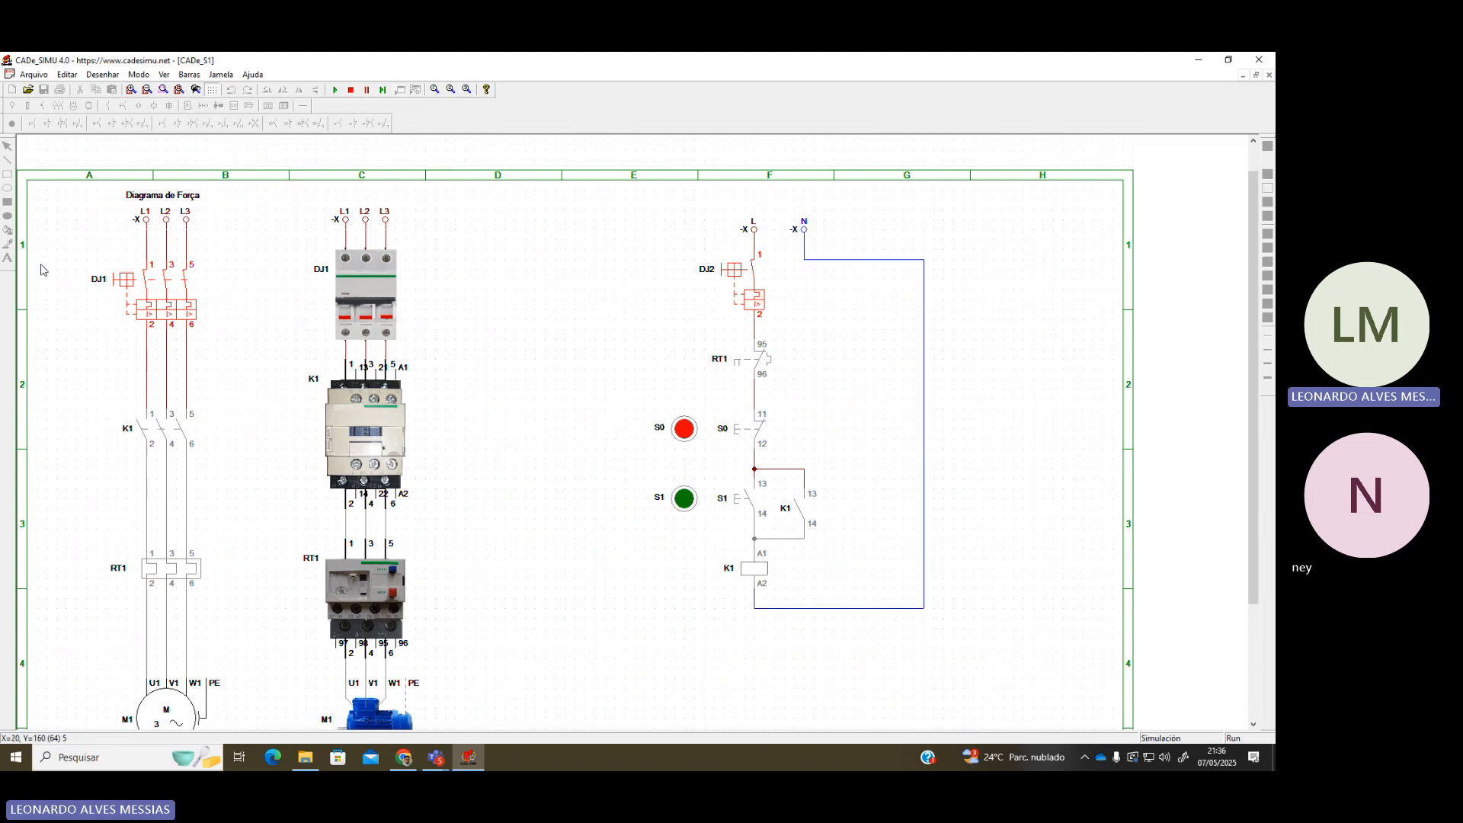
Stop the simulation and place the title 'Diagrama de Comando' above the command circuit
click(351, 89)
click(8, 257)
click(169, 211)
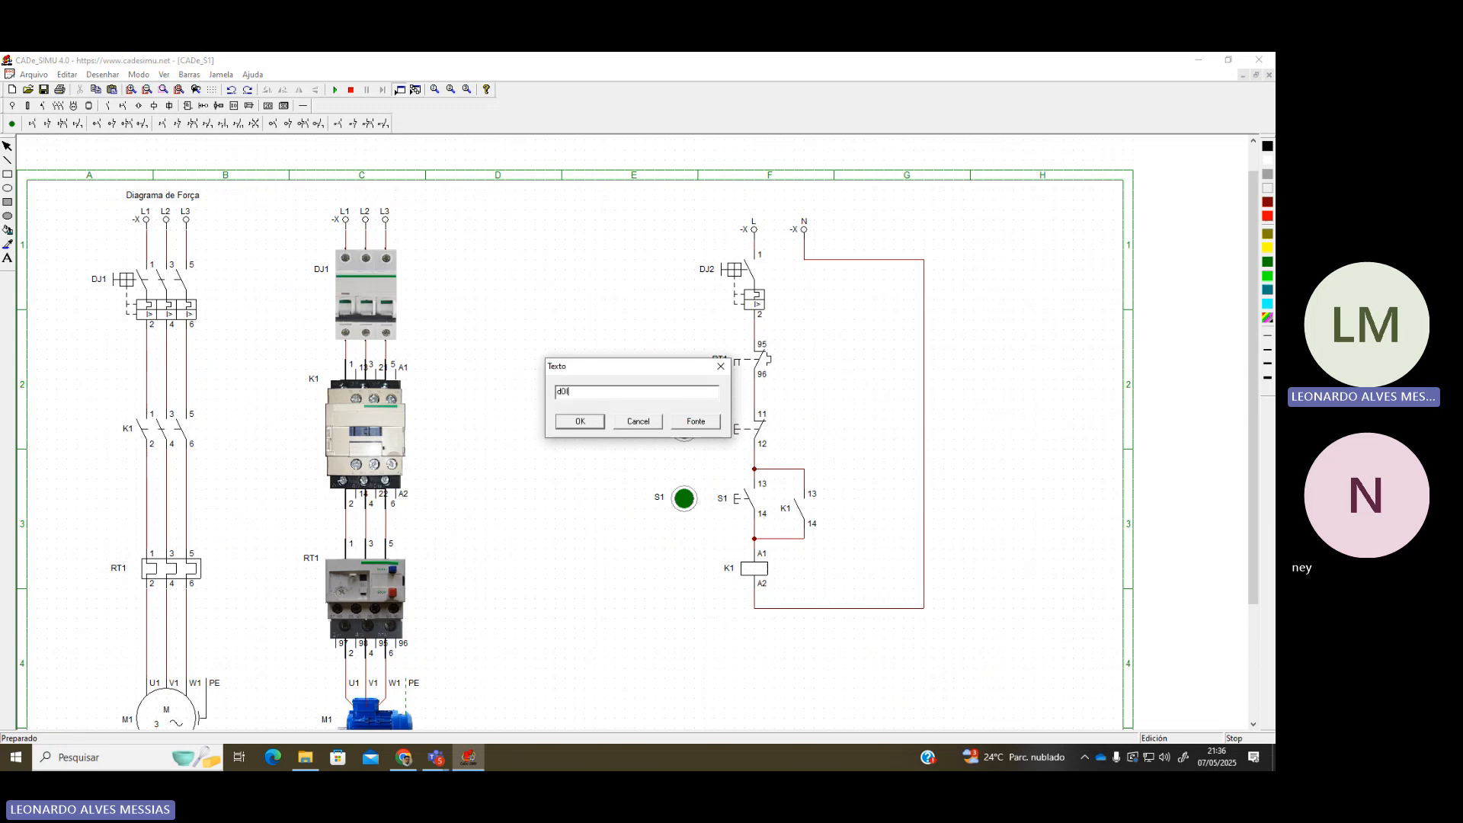
text(Diagrama de Comando)
key(Return)
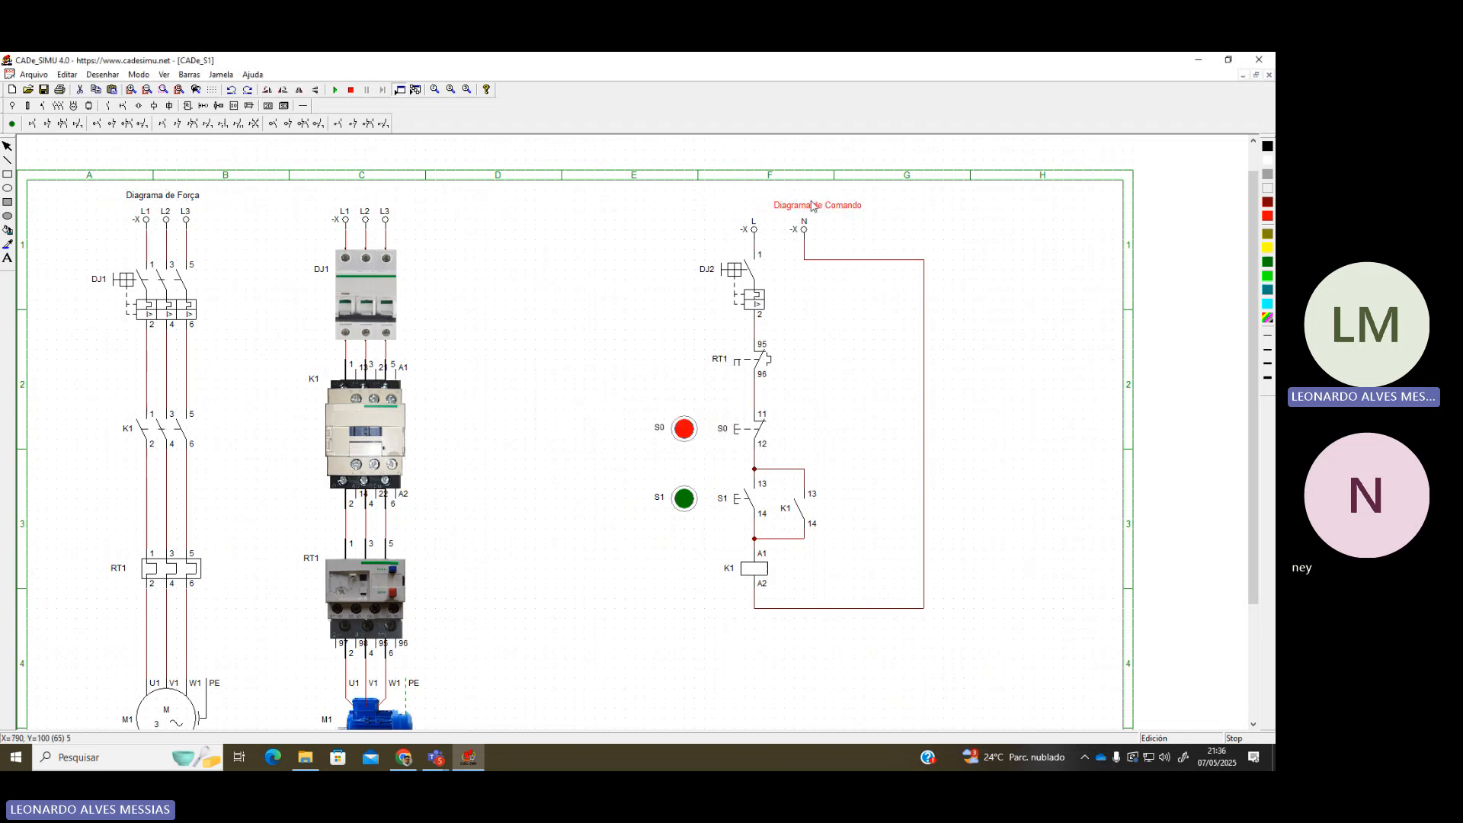
click(822, 198)
click(960, 230)
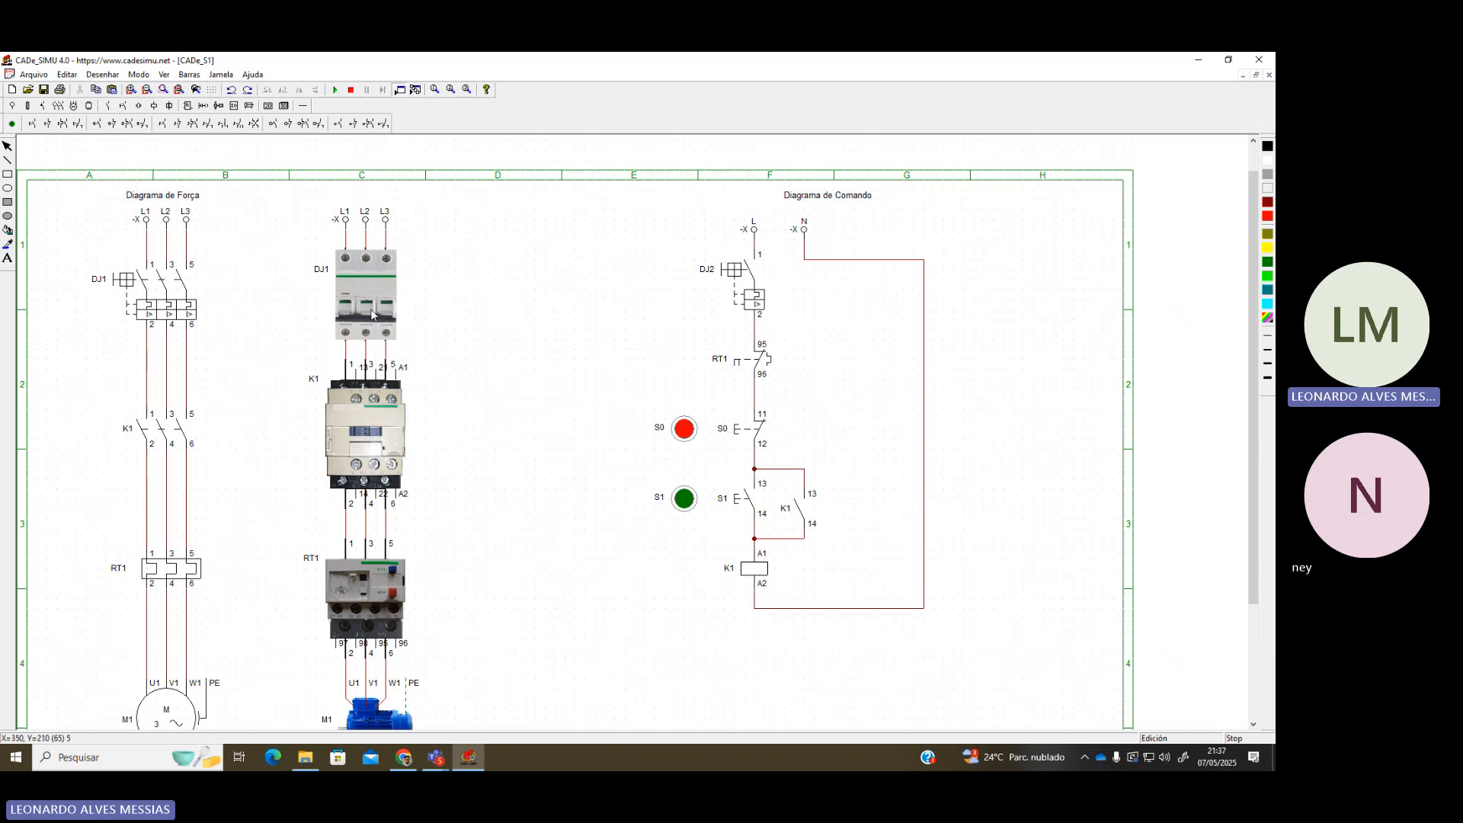
scroll(387, 351, down, 1)
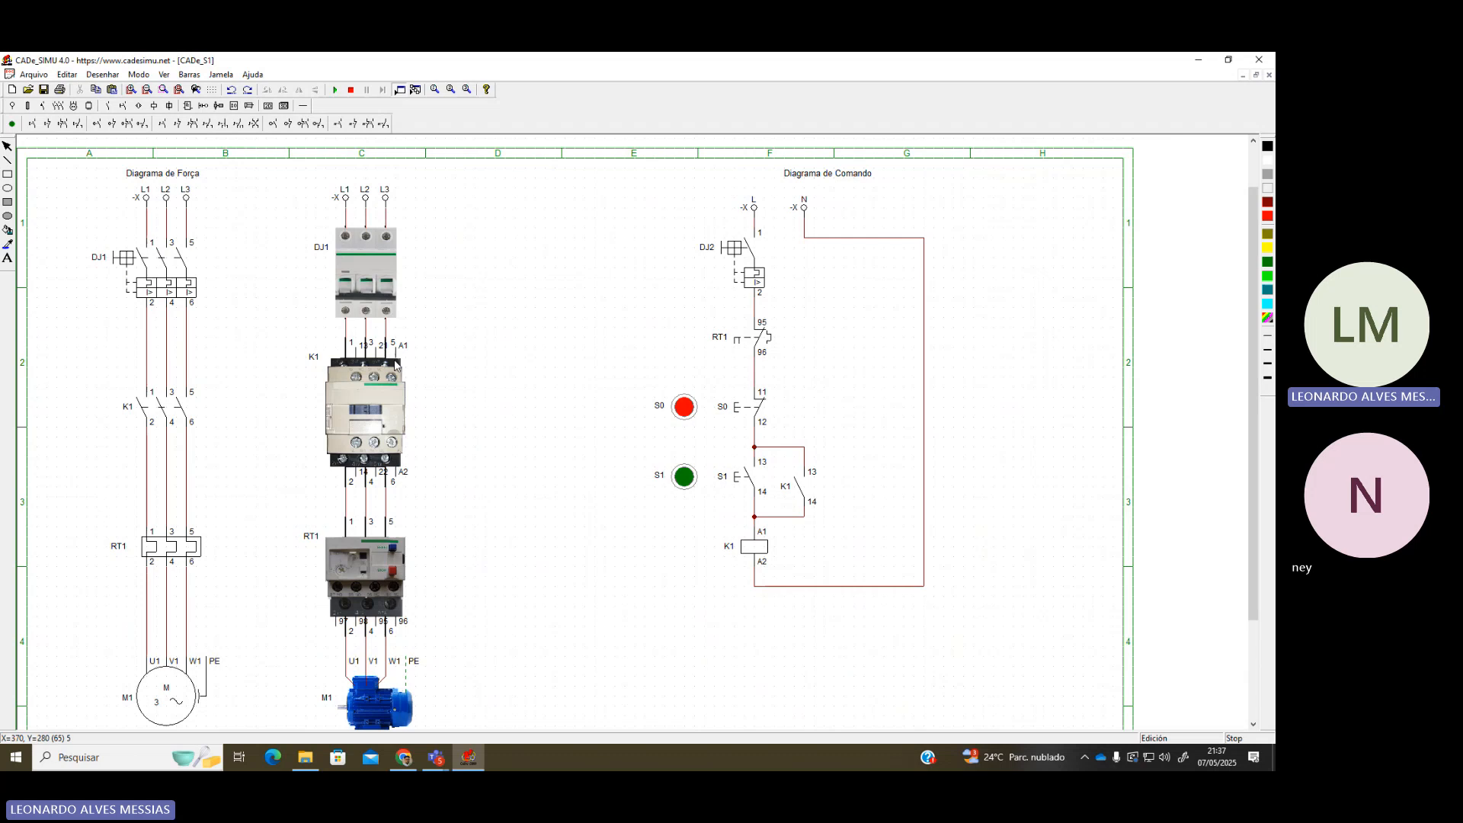
Place the L and N supply terminals side by side at the top of the sheet
click(11, 105)
click(17, 123)
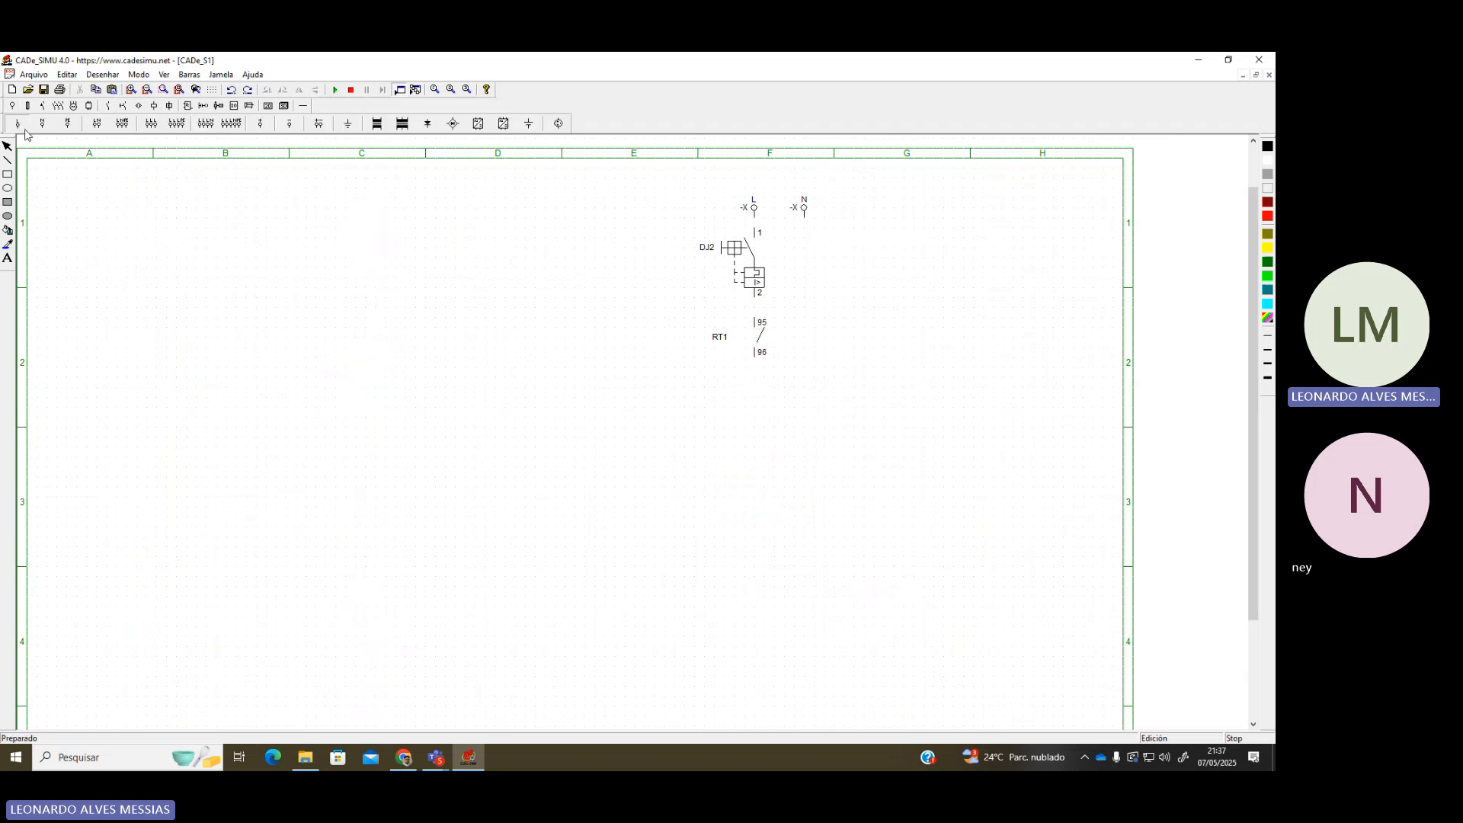
click(474, 213)
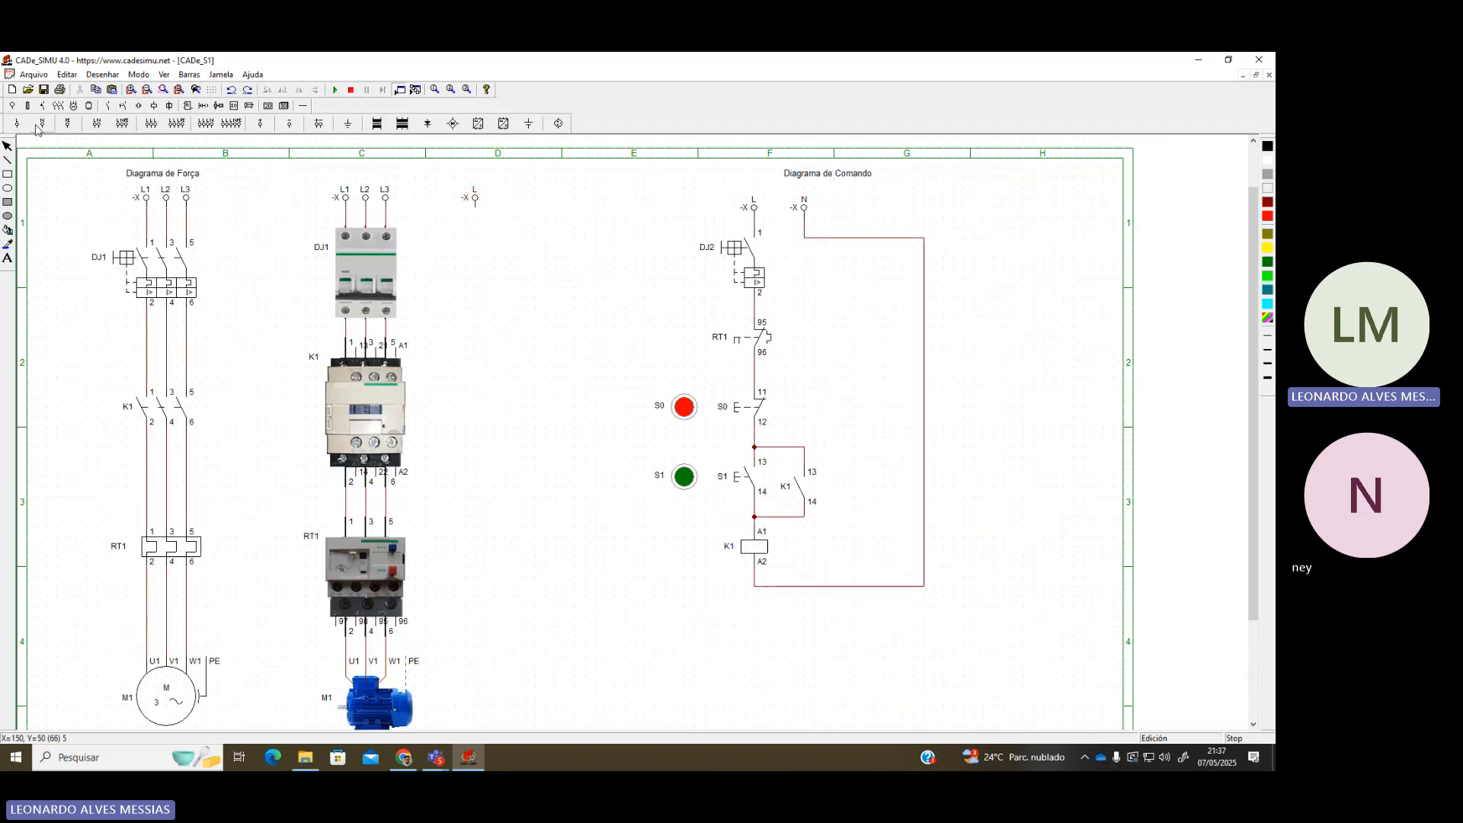
click(41, 123)
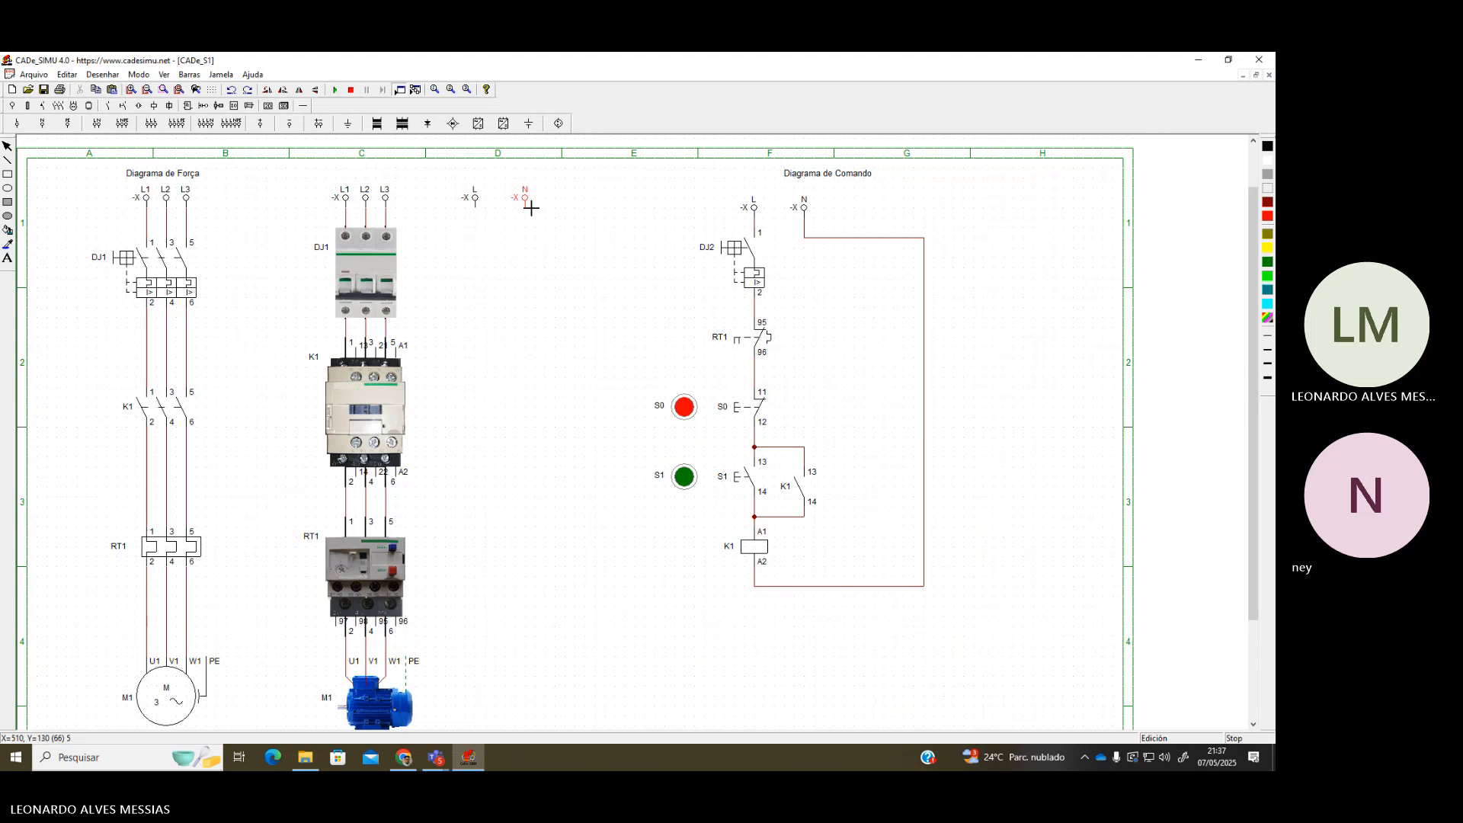
click(527, 210)
Insert a two-pole breaker below the terminals and move the N terminal onto its pole
click(285, 106)
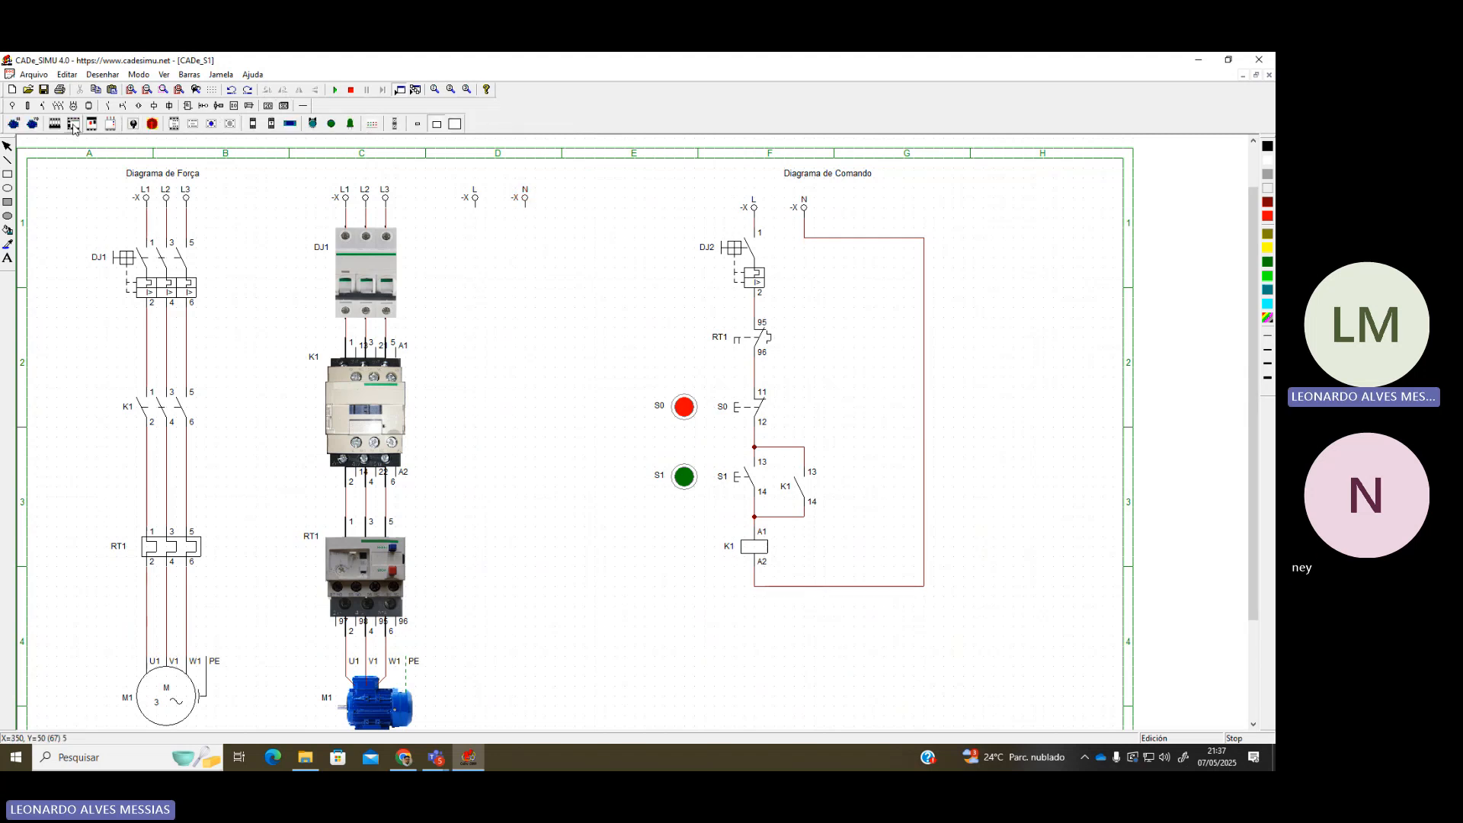
click(56, 124)
click(459, 229)
double_click(503, 248)
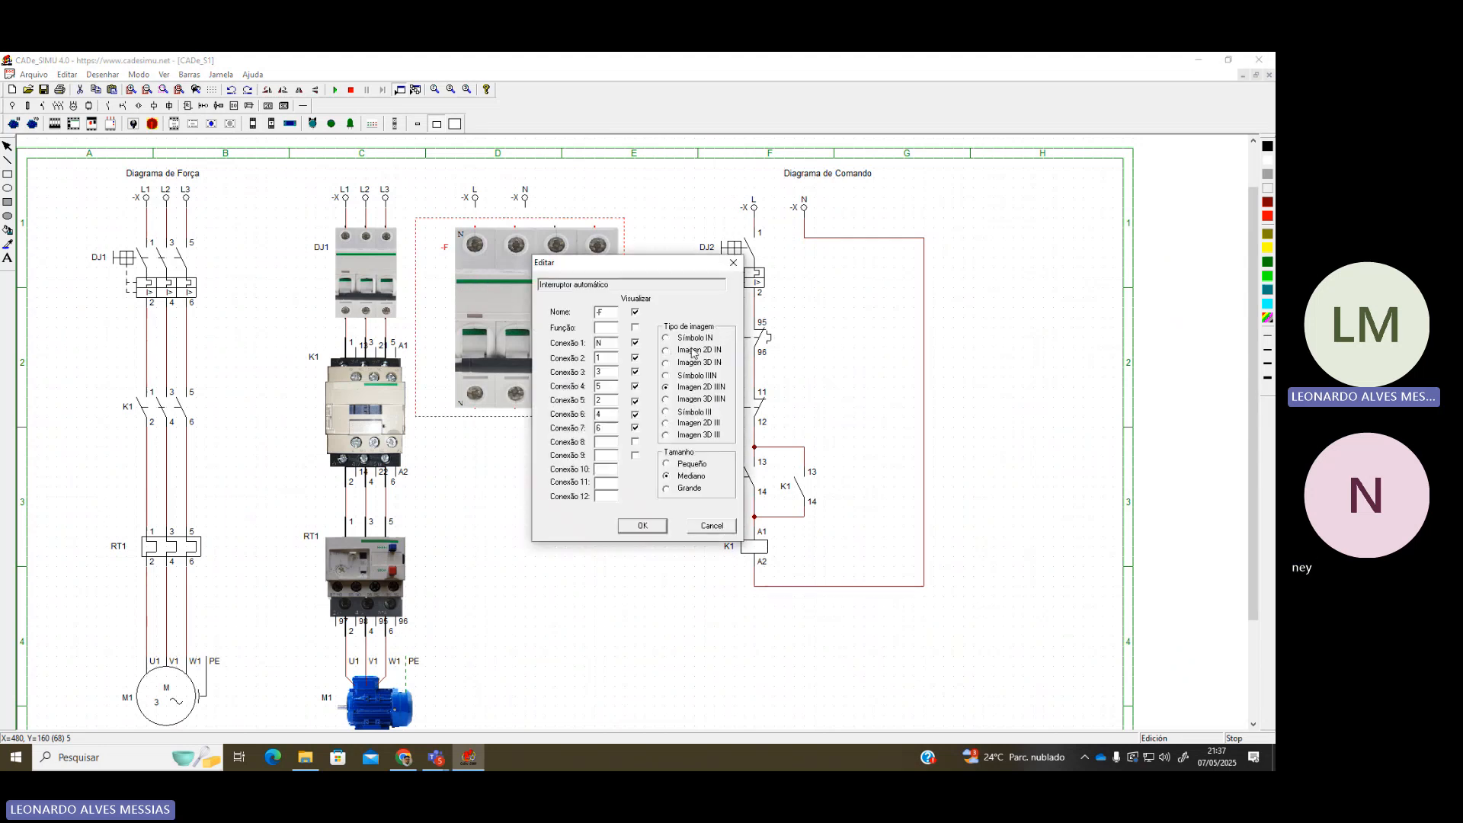
click(642, 525)
drag(512, 275, 513, 266)
click(559, 205)
mouse_move(531, 203)
mouse_down()
mouse_move(464, 201)
mouse_move(508, 193)
mouse_up()
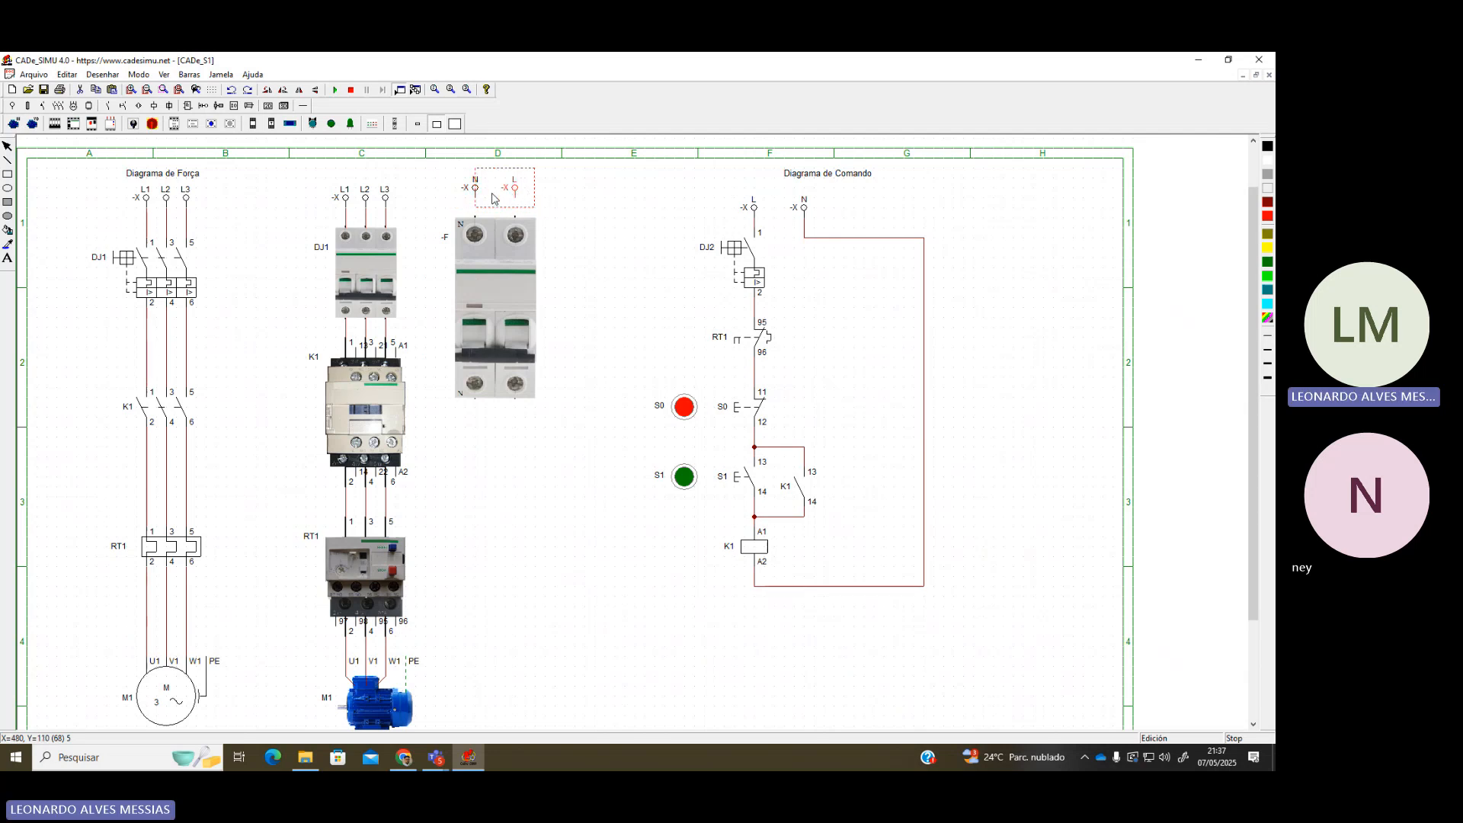
click(427, 214)
Set the -F breaker to the small (Pequeño) size and align it with its N and L terminals
scroll(526, 339, down, 1)
click(515, 361)
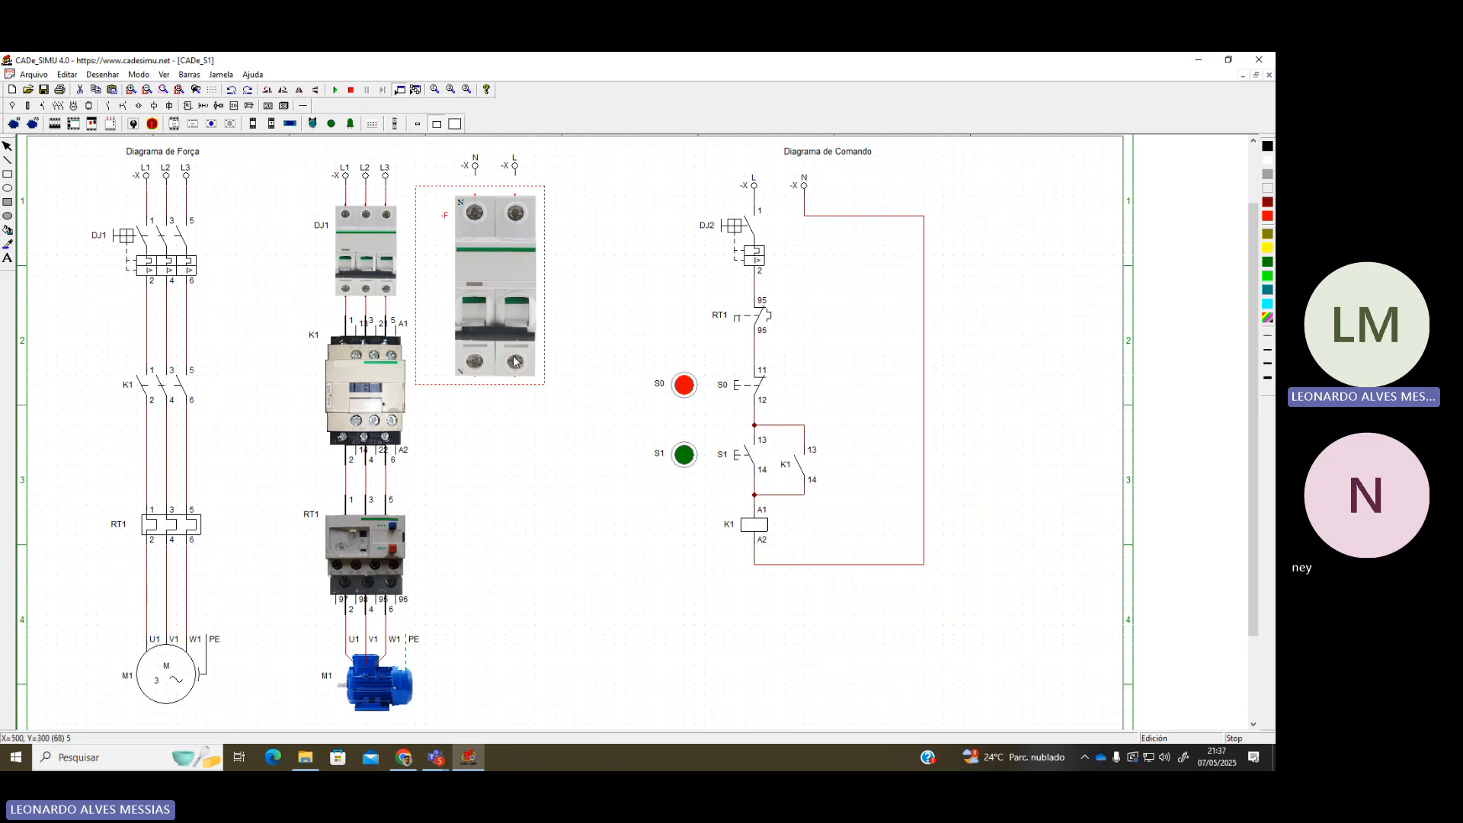
double_click(516, 361)
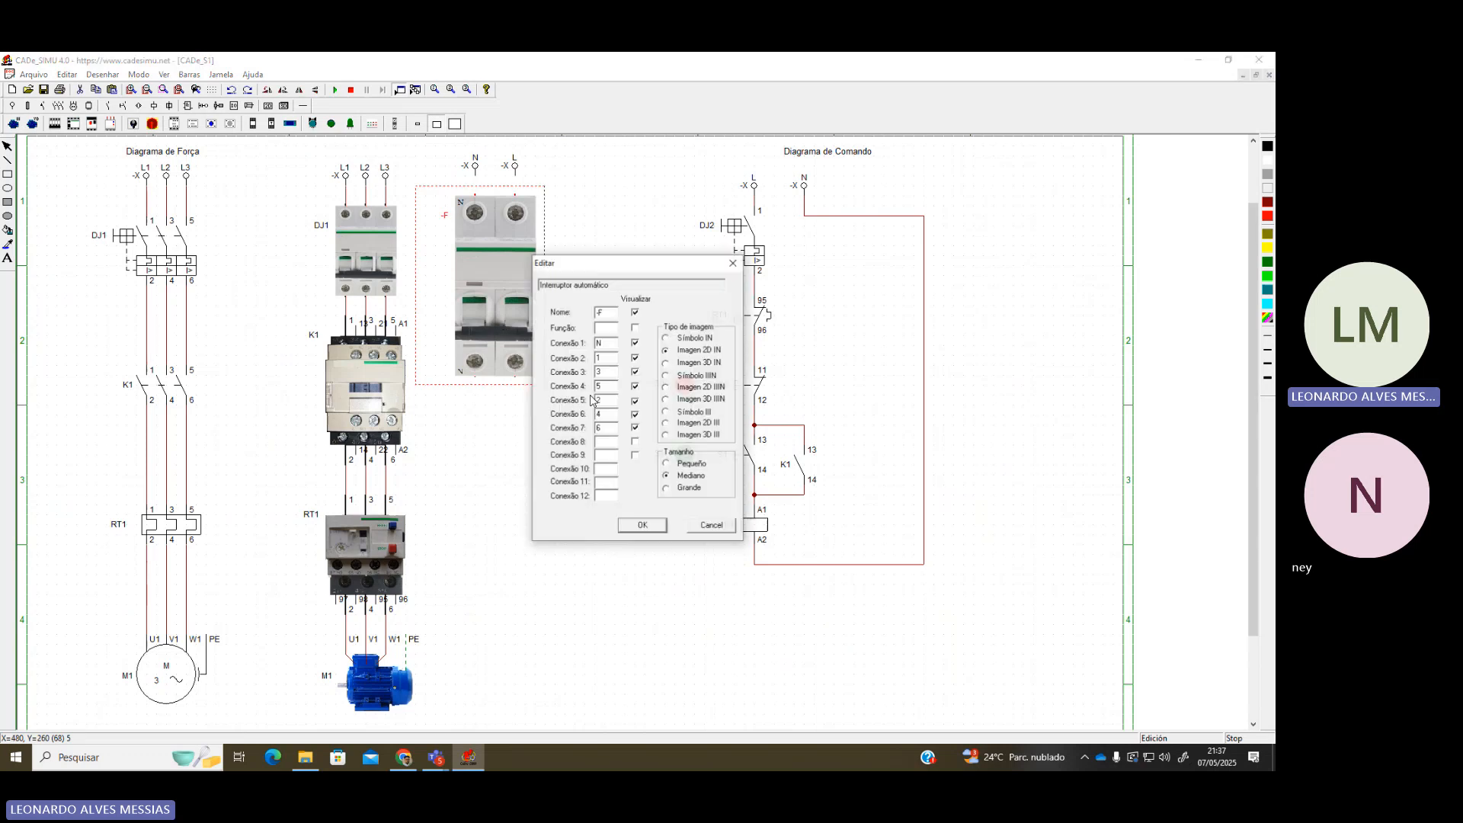
click(667, 463)
click(643, 526)
click(472, 170)
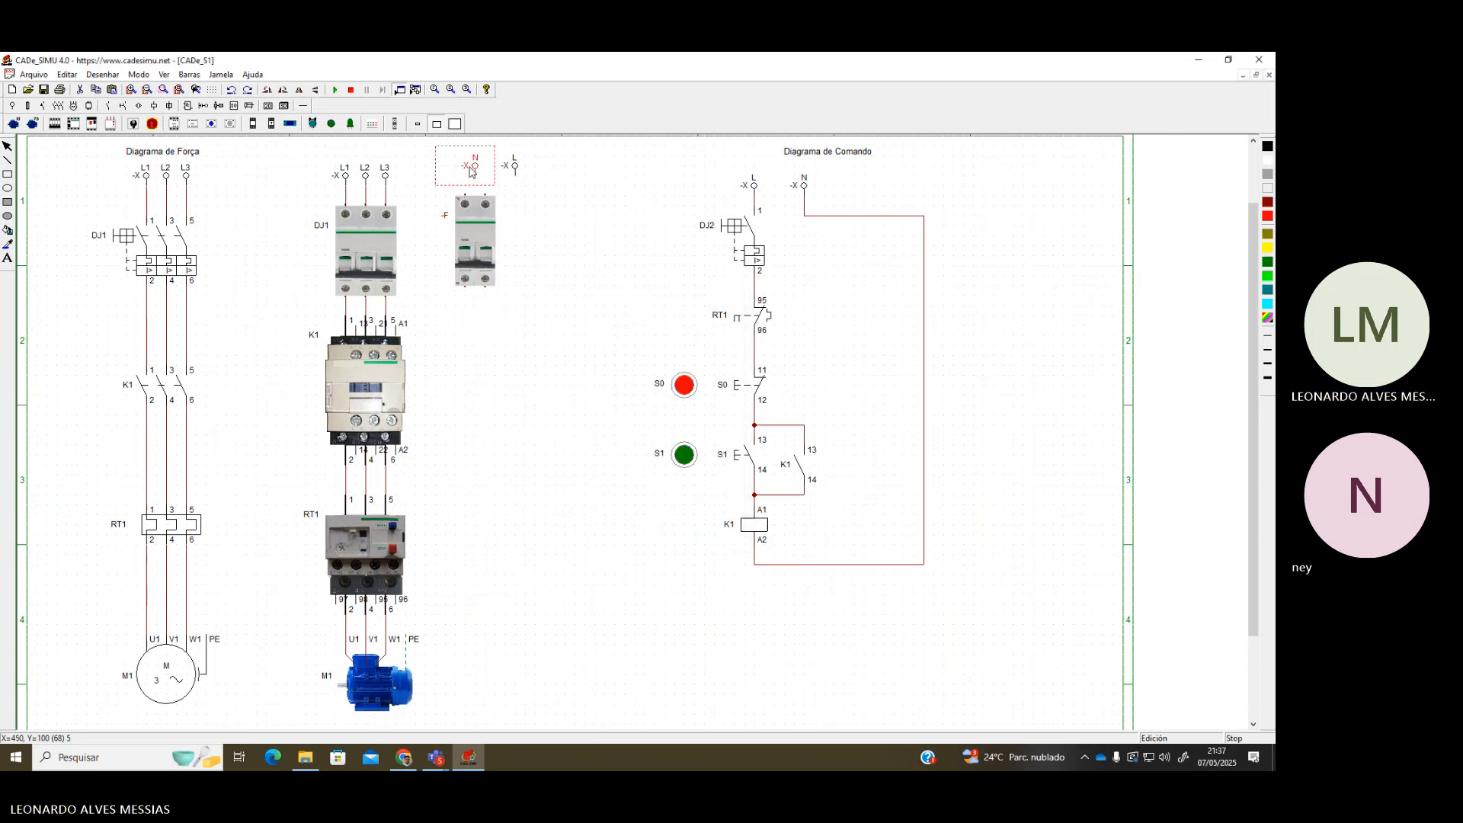
mouse_move(472, 170)
mouse_down()
mouse_move(463, 179)
mouse_move(484, 183)
mouse_up()
drag(425, 145, 543, 324)
mouse_move(474, 260)
mouse_down()
mouse_move(504, 250)
mouse_move(493, 262)
mouse_up()
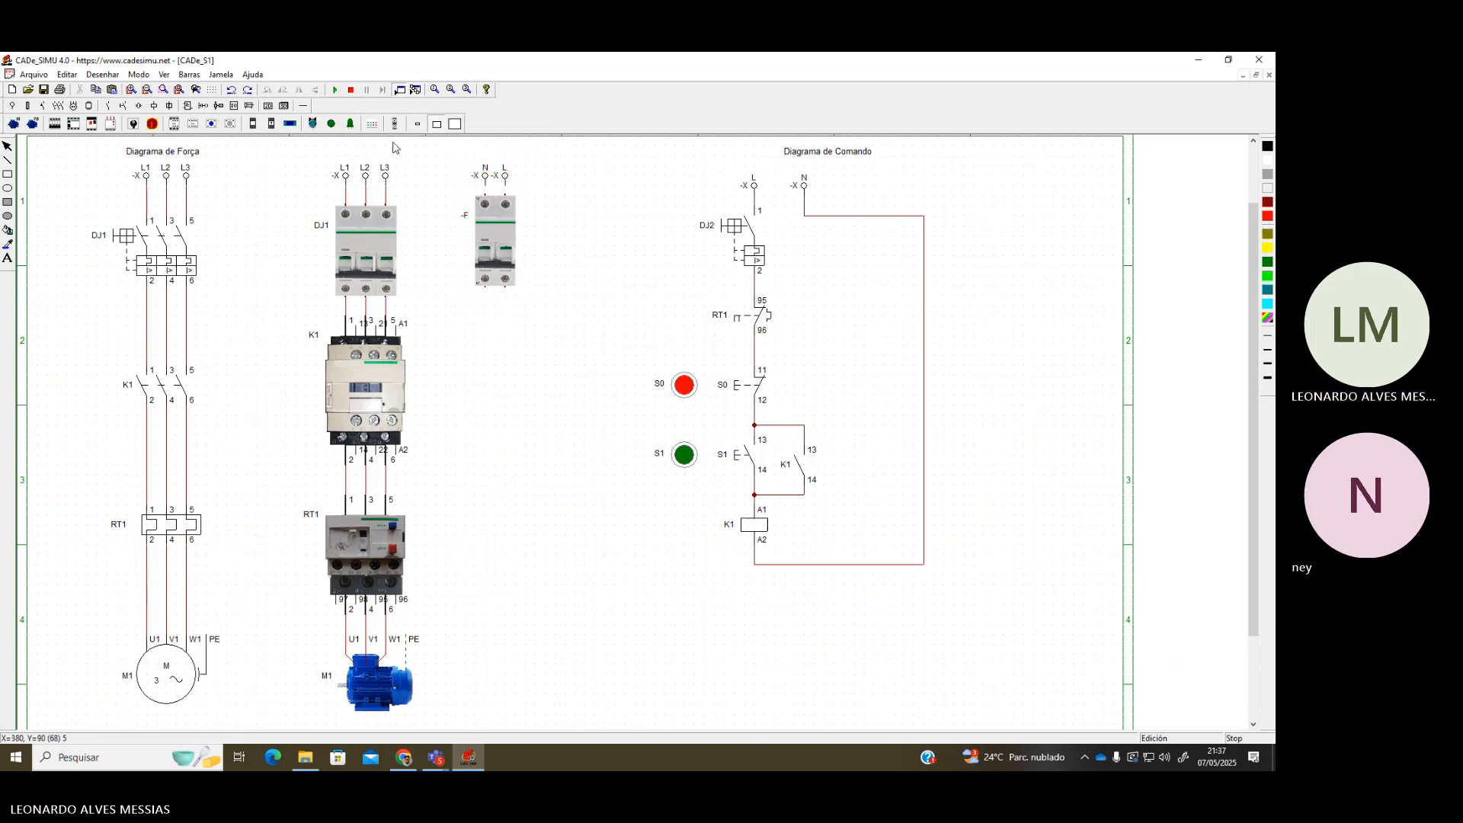
click(303, 107)
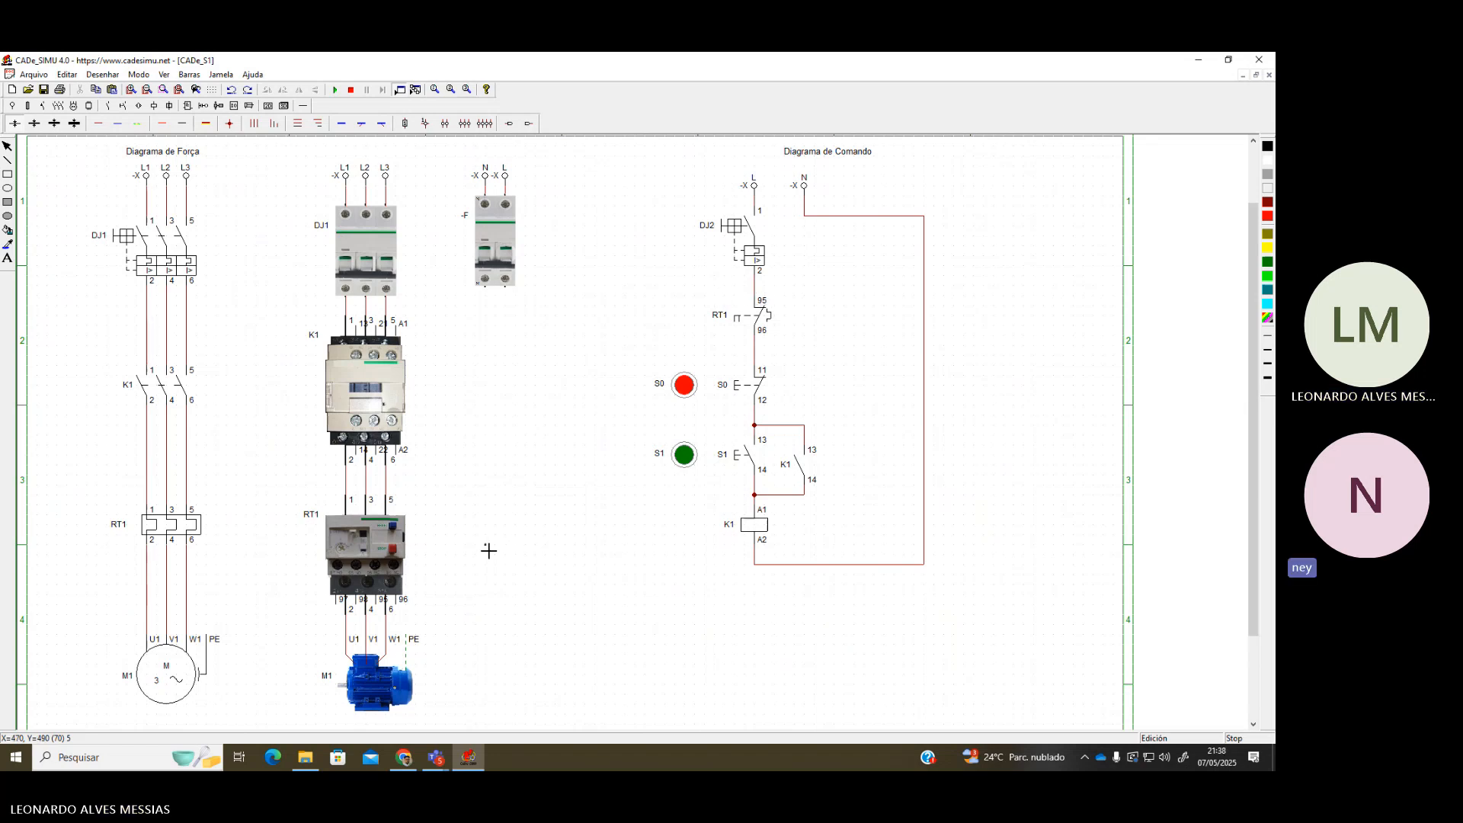
Draw wires from RT1 terminal 95 and down from the -F breaker's lower terminal
scroll(414, 630, up, 2)
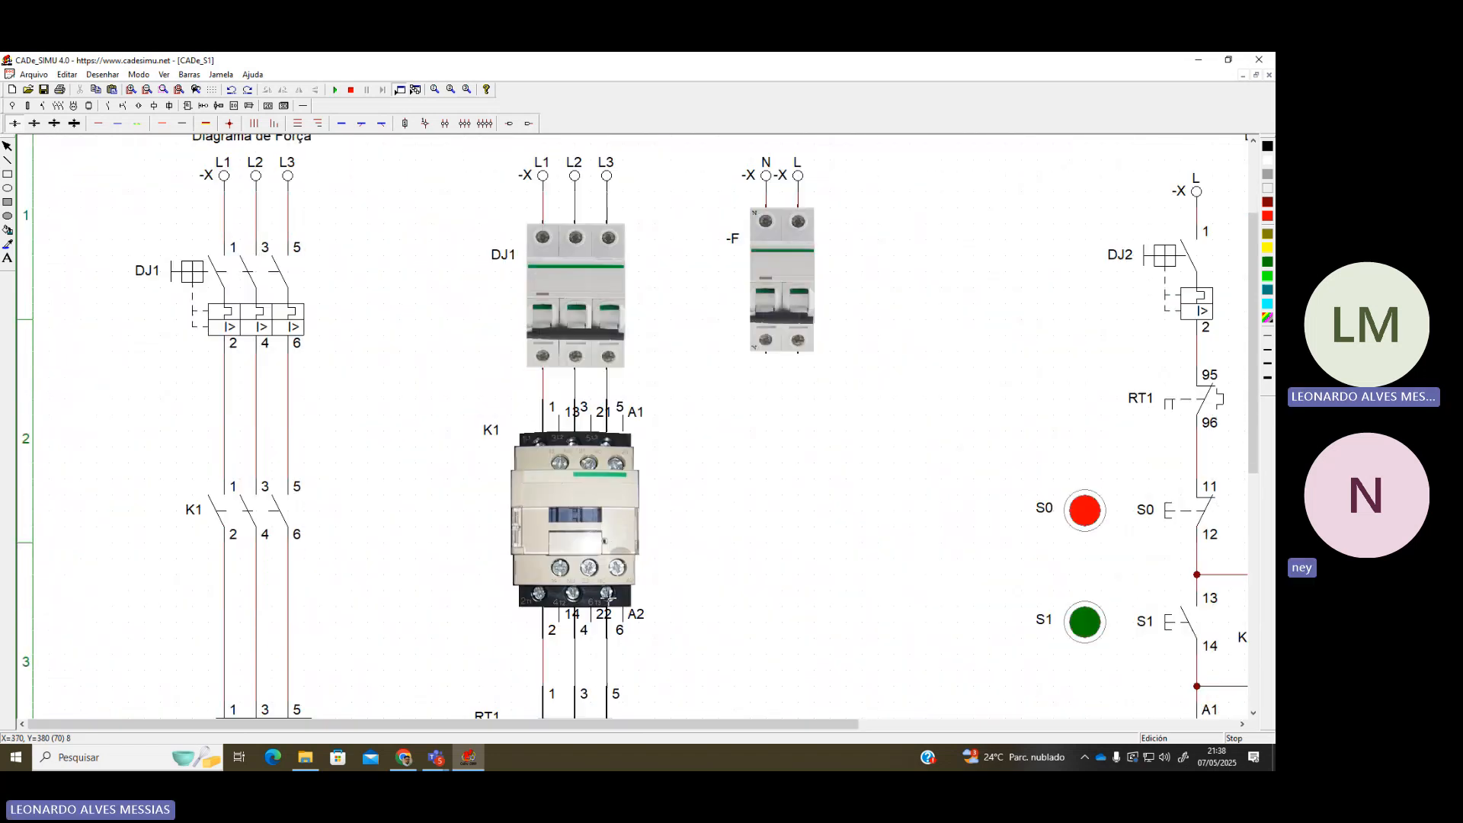
scroll(609, 598, down, 1)
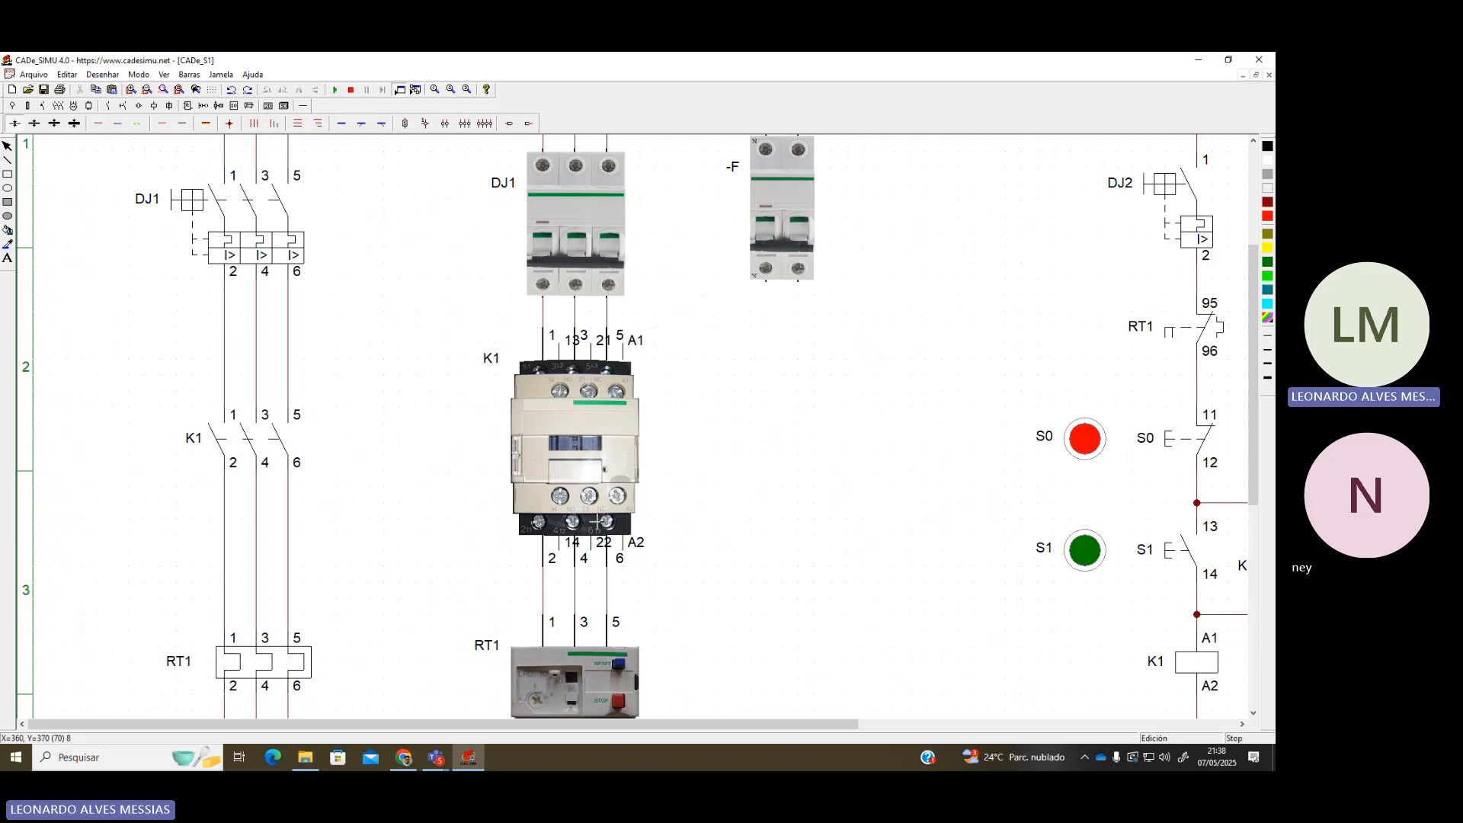
scroll(619, 547, down, 3)
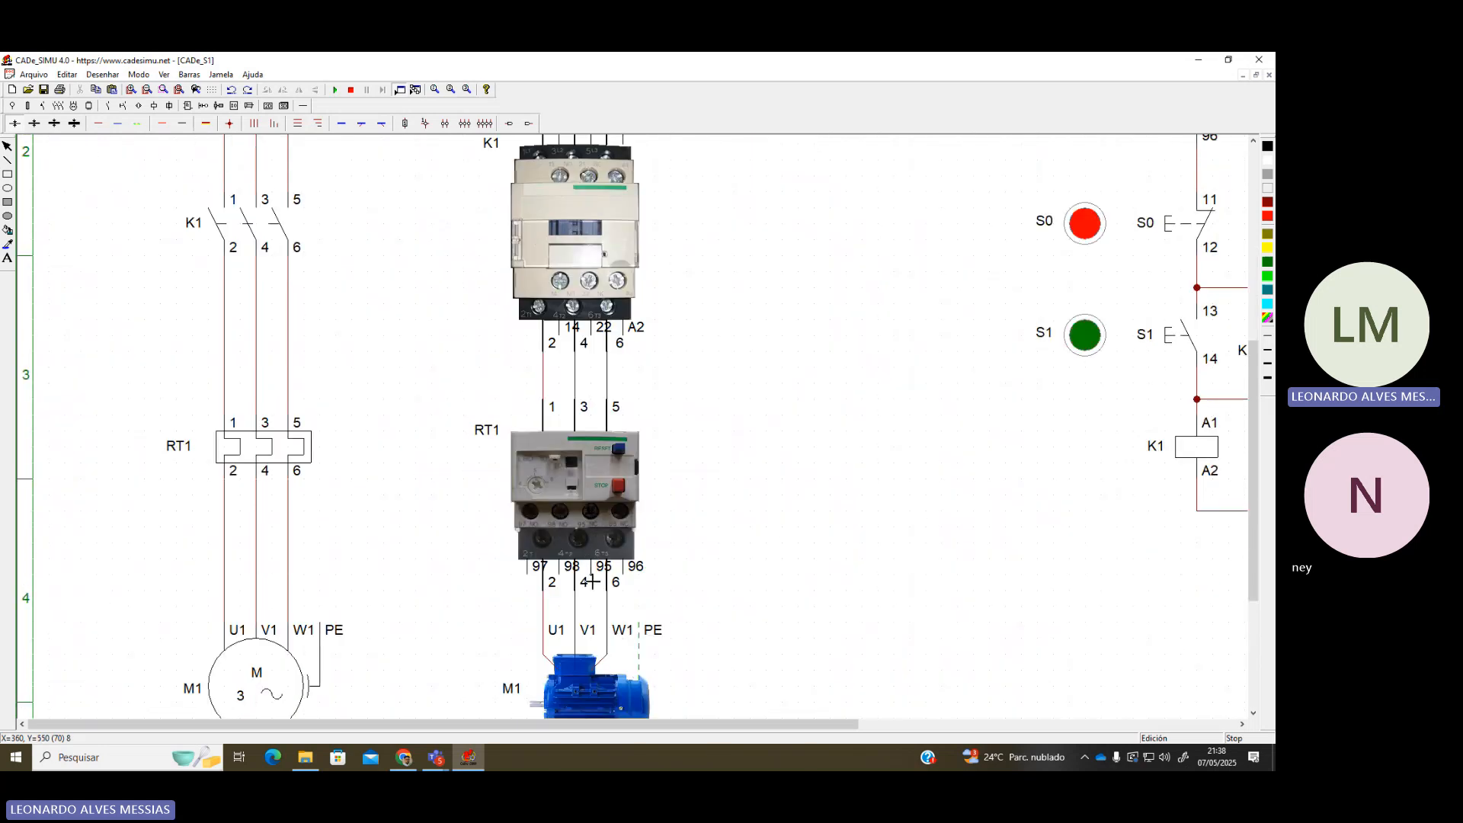
drag(599, 598, 752, 583)
scroll(767, 558, down, 3)
scroll(542, 362, up, 2)
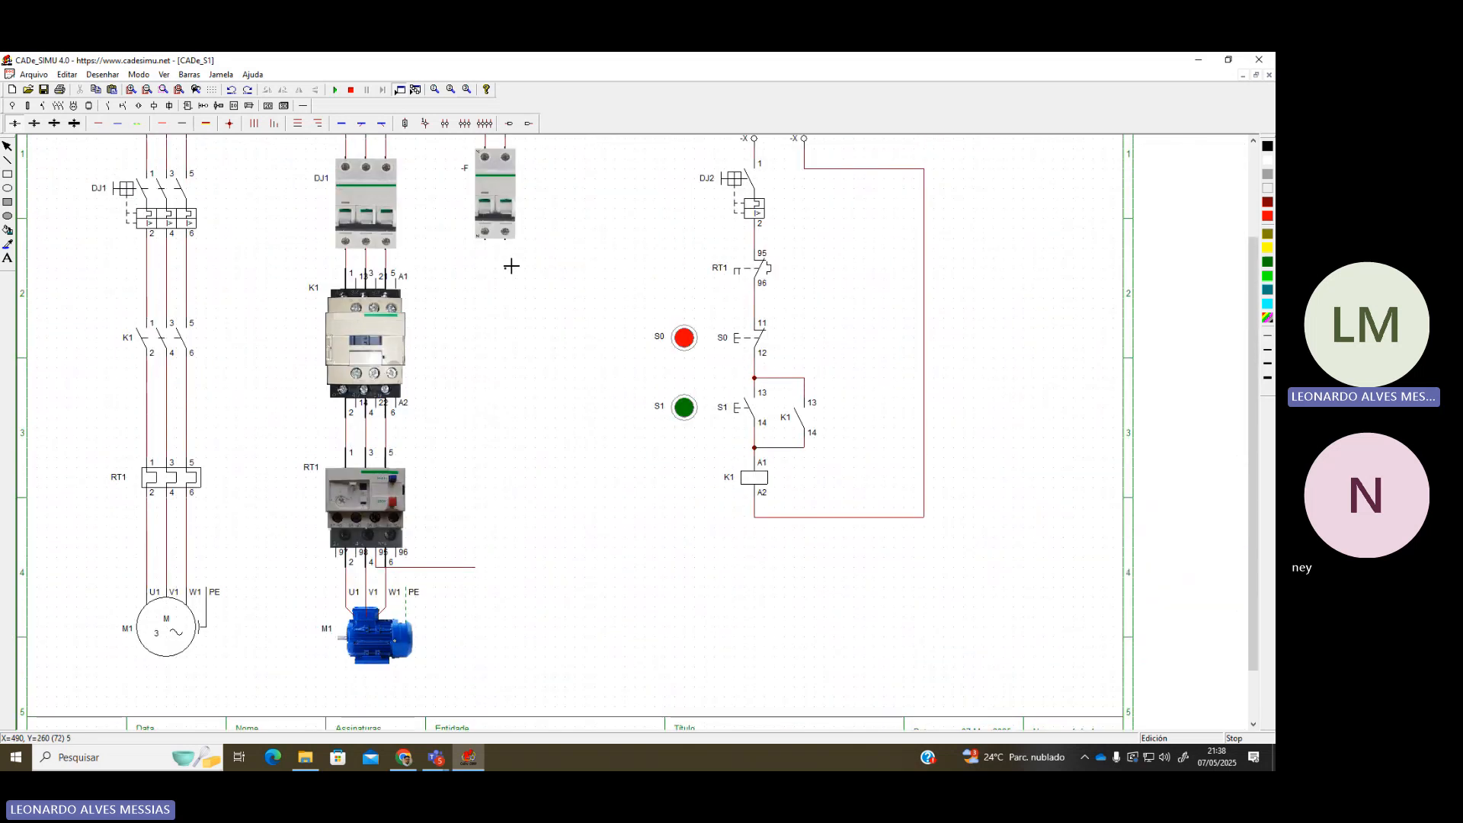
mouse_move(506, 241)
mouse_down()
mouse_move(512, 575)
mouse_move(485, 575)
mouse_move(505, 574)
mouse_up()
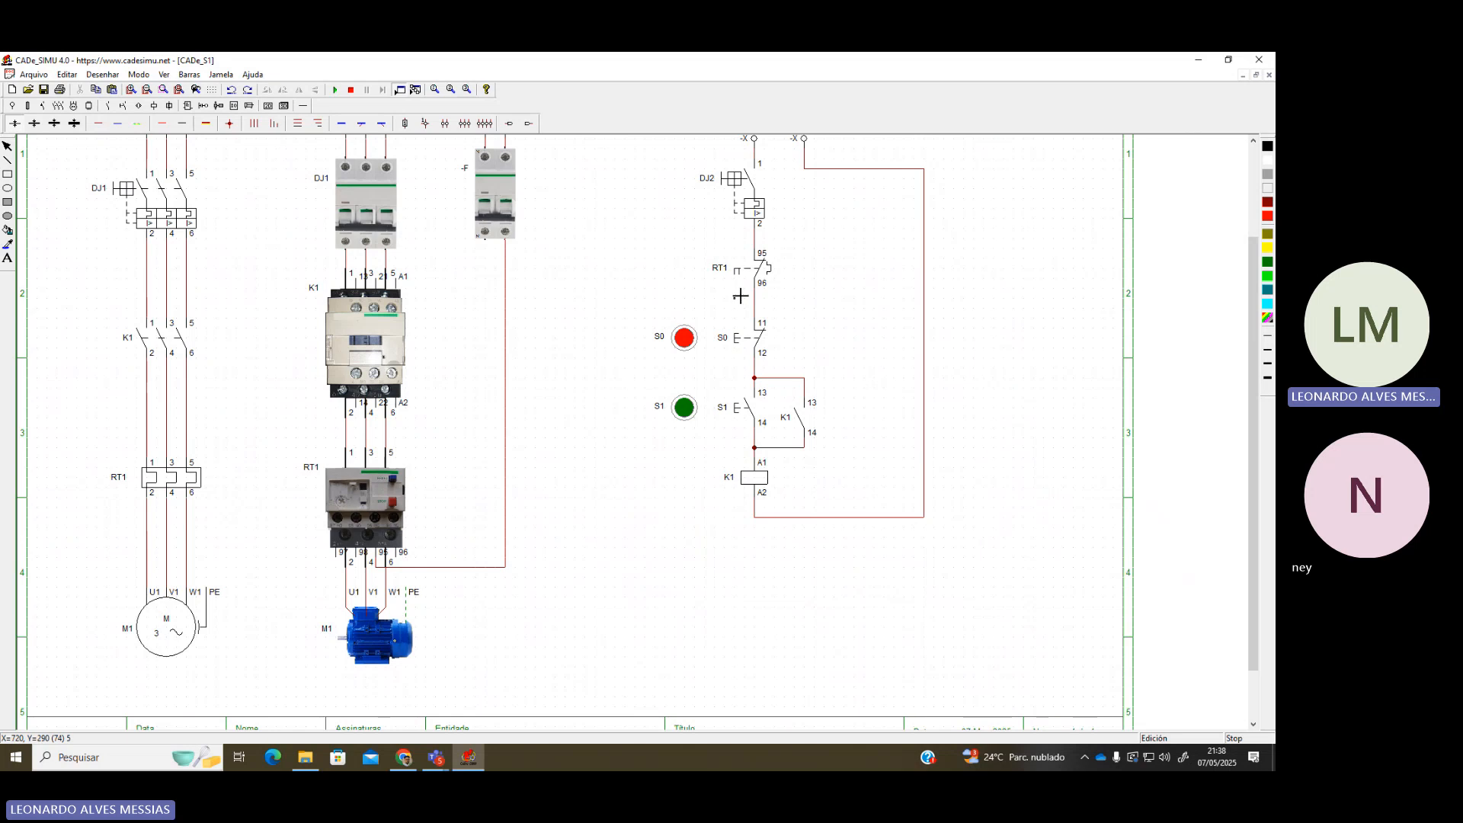
Delete the wrong wire segments and redraw the wire from RT1 terminal 95 to the -F line
scroll(391, 570, up, 2)
scroll(554, 590, down, 4)
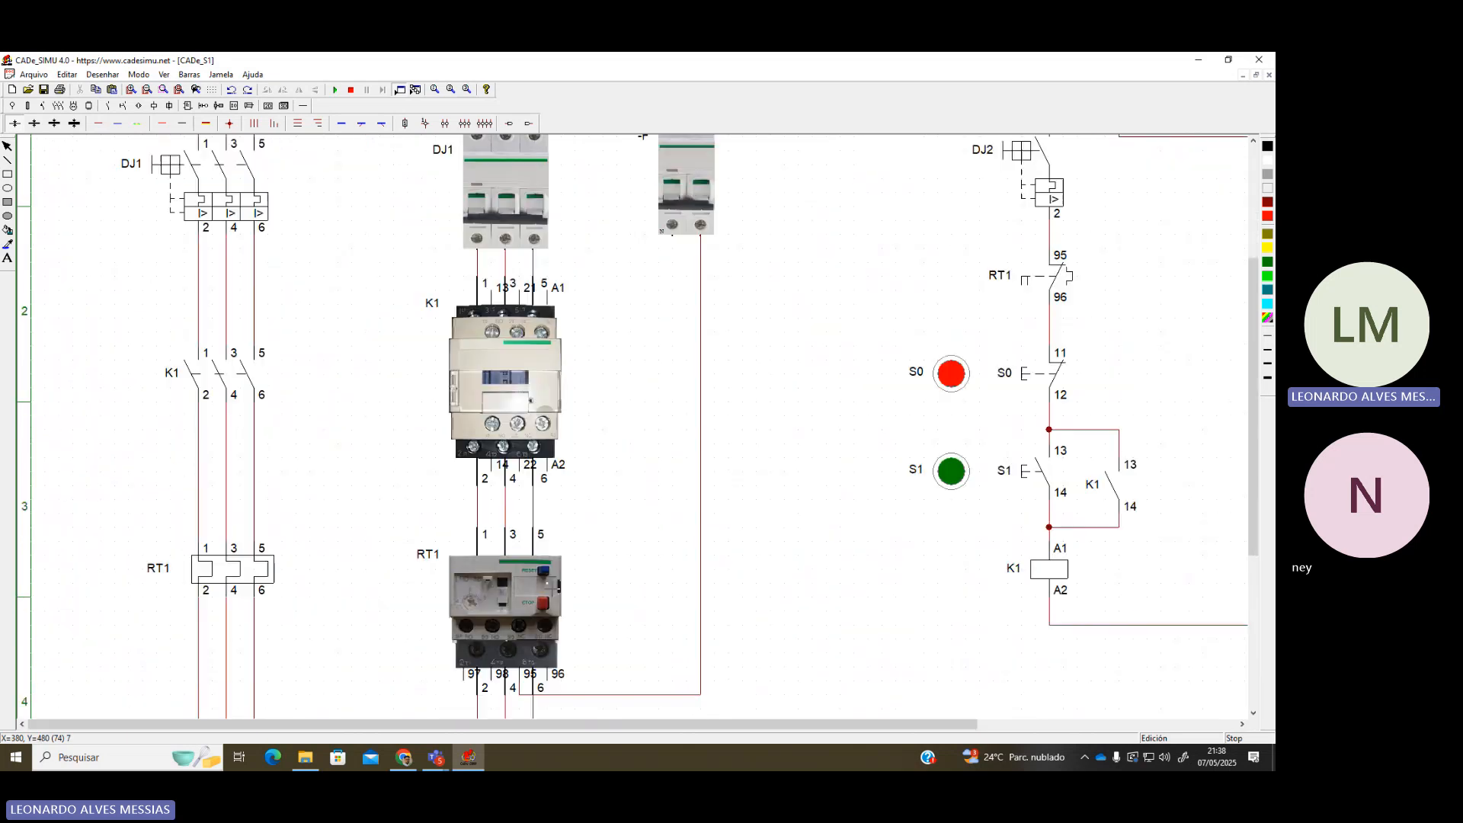
scroll(769, 470, up, 1)
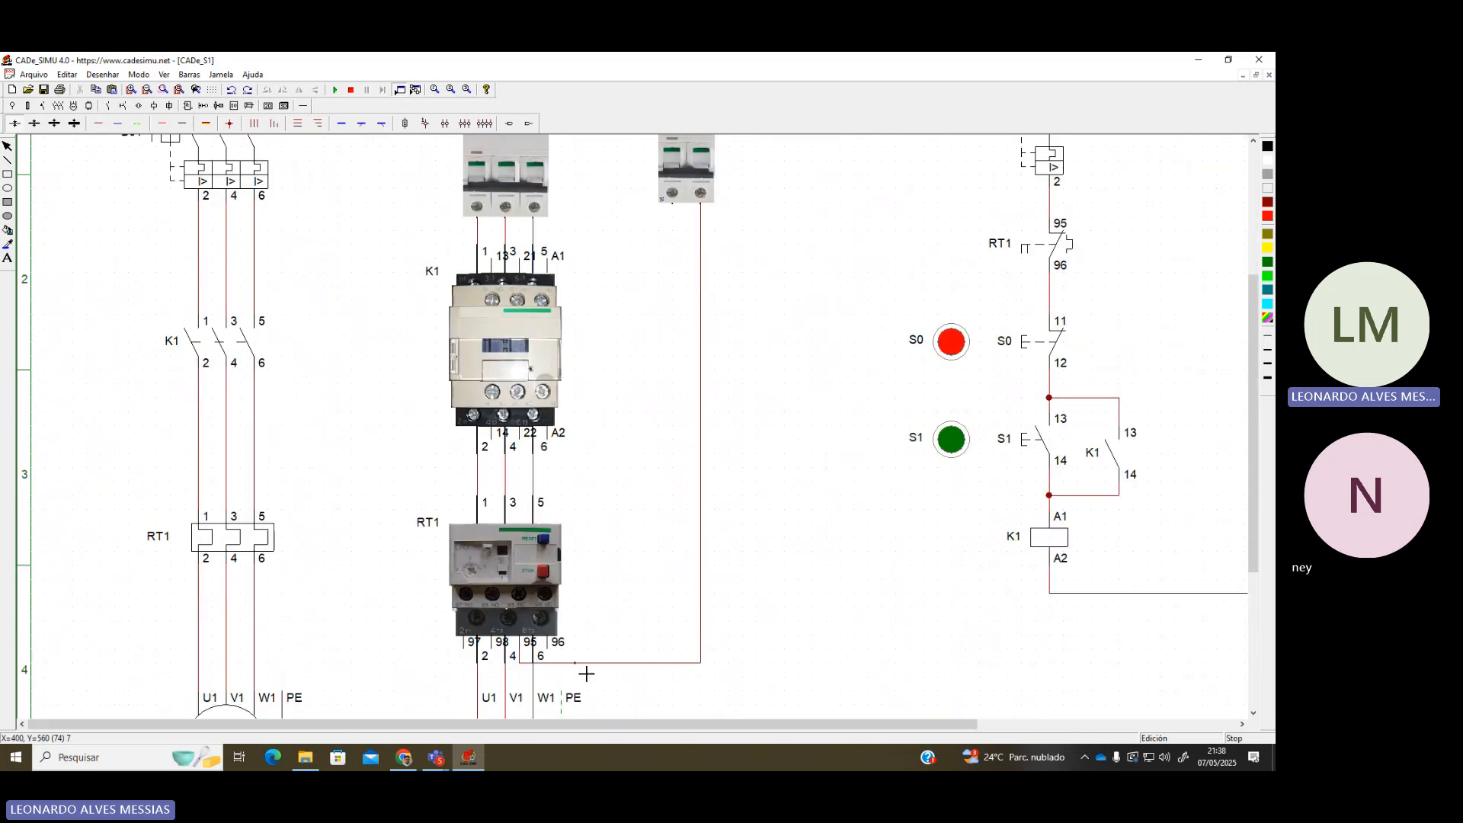
key(Delete)
click(666, 663)
key(Delete)
click(207, 124)
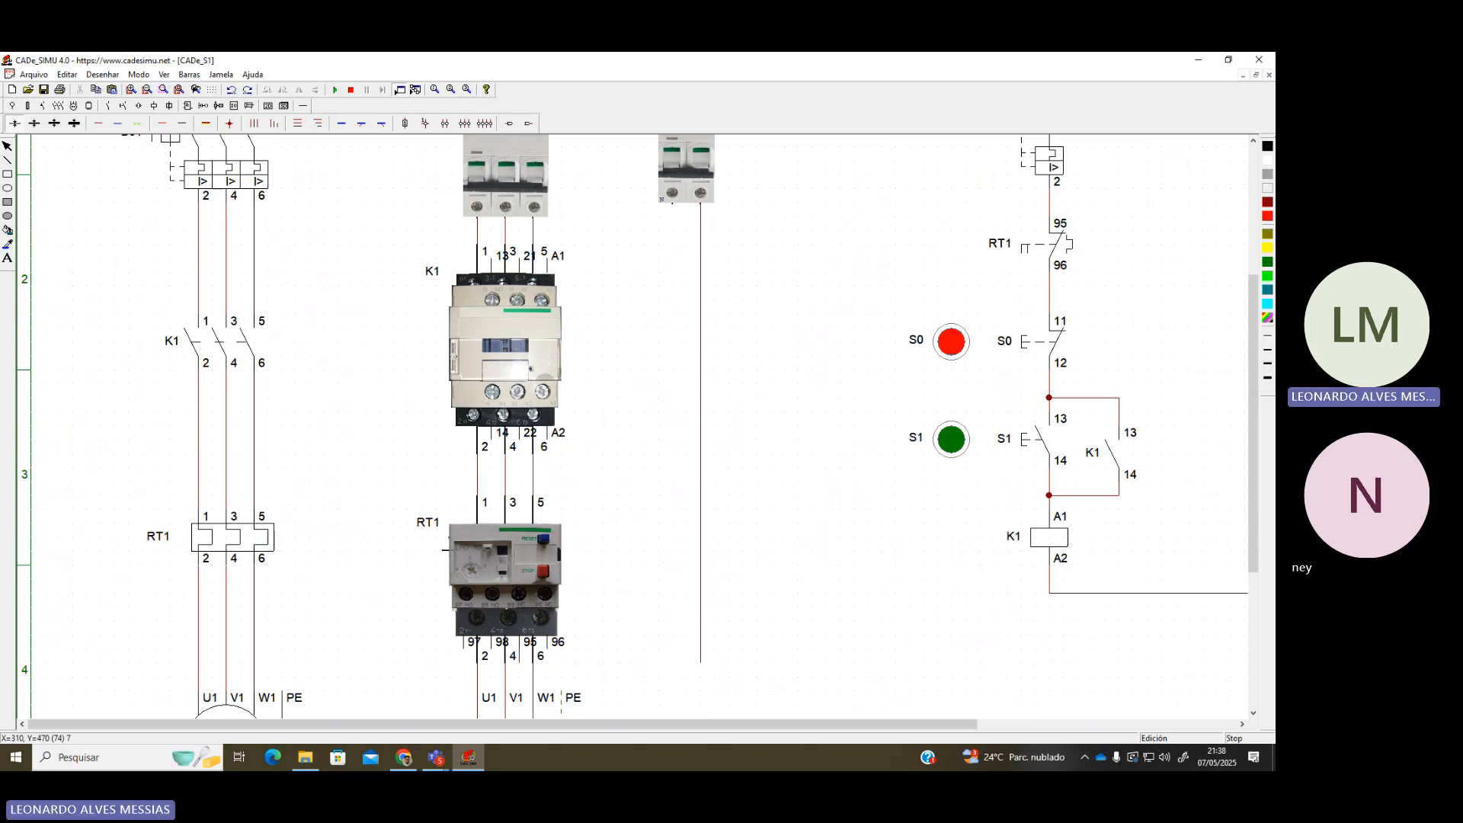
mouse_move(526, 668)
mouse_down()
mouse_move(523, 680)
mouse_move(631, 688)
mouse_move(699, 689)
mouse_move(701, 676)
mouse_up()
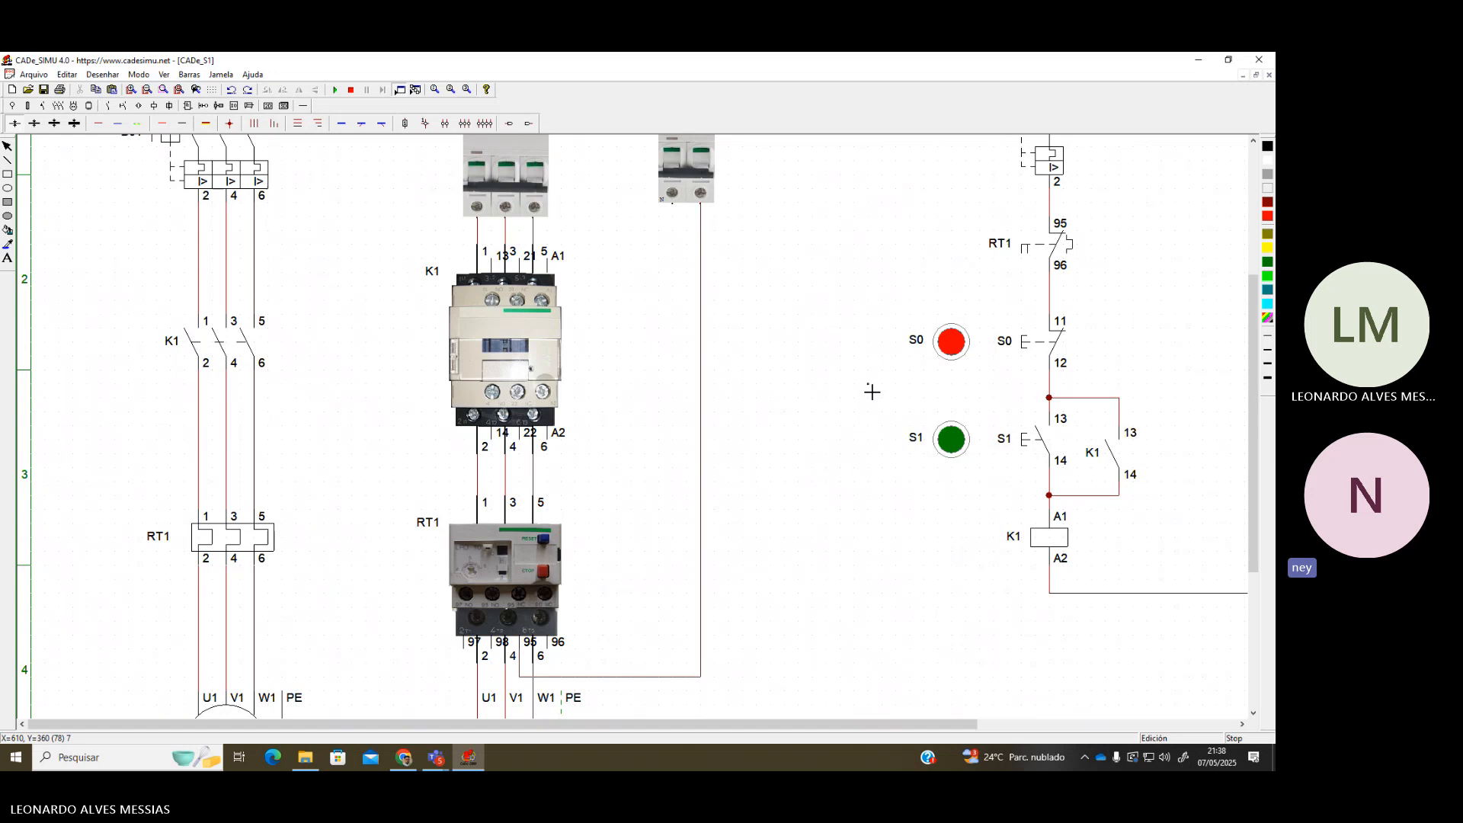
scroll(873, 392, down, 1)
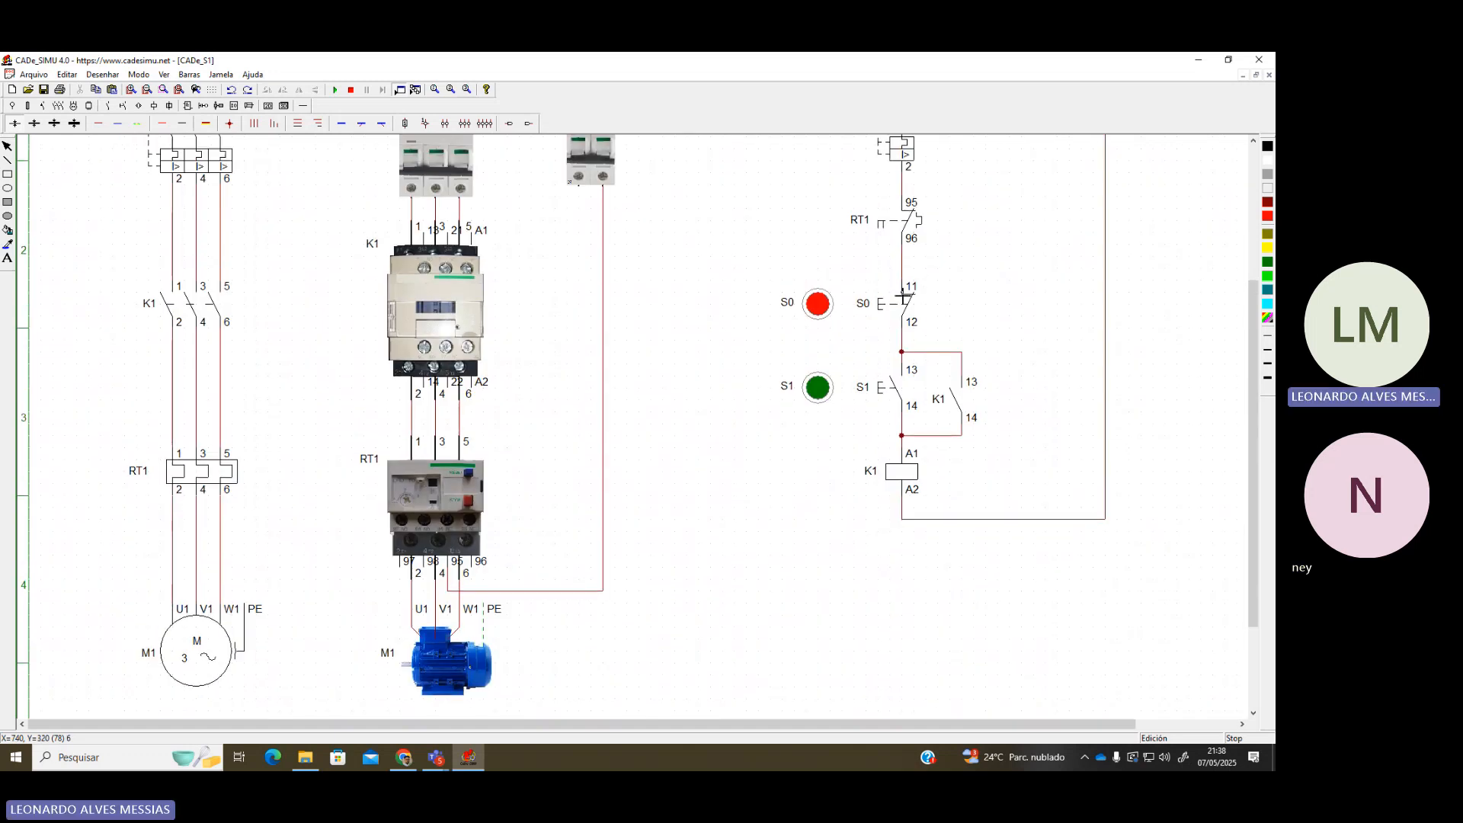
Place a pictorial pushbutton, make it red, and name it S0 with connection number 2
click(267, 106)
click(331, 124)
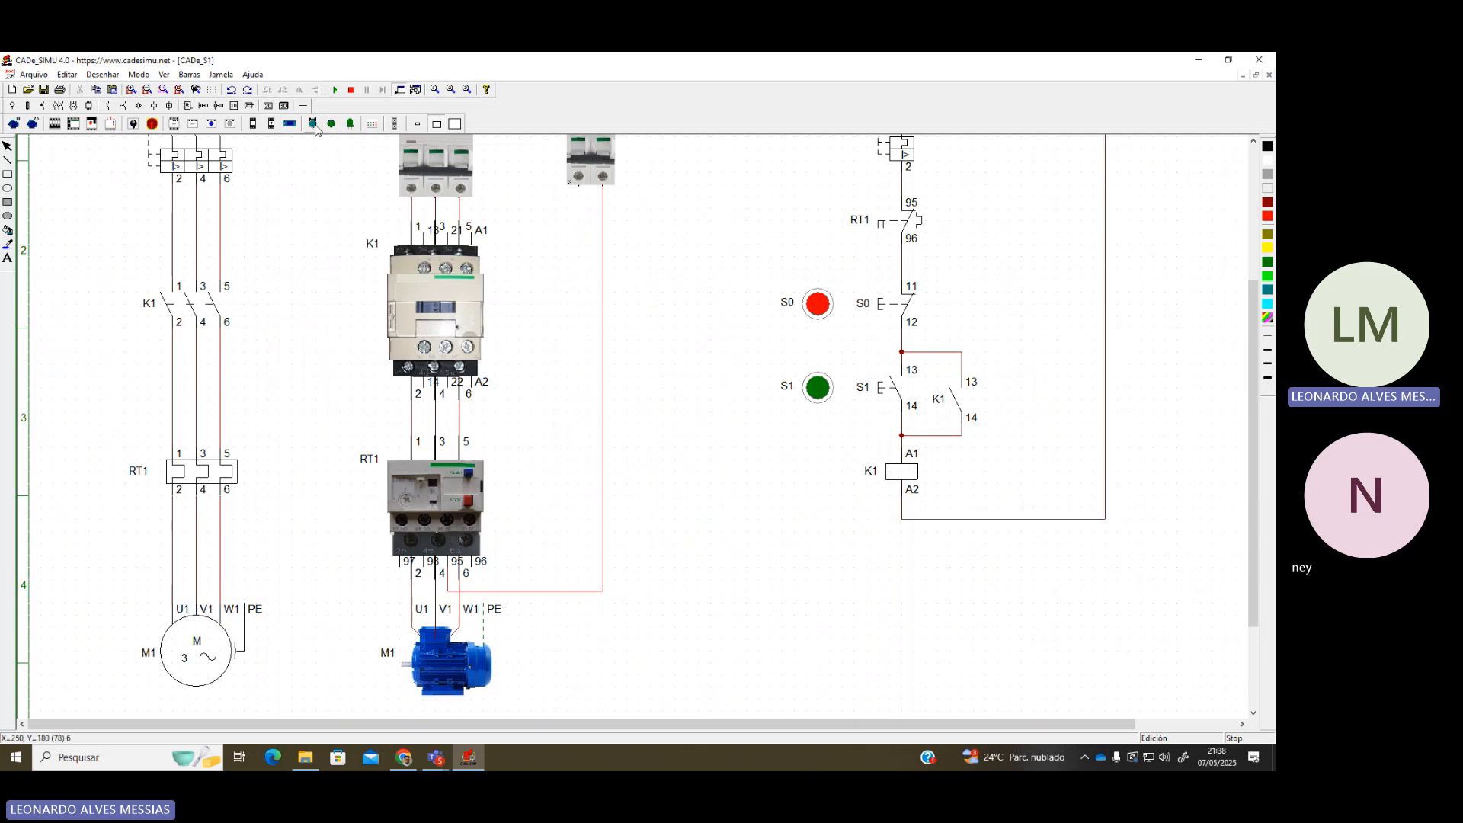
click(312, 123)
click(331, 124)
click(313, 124)
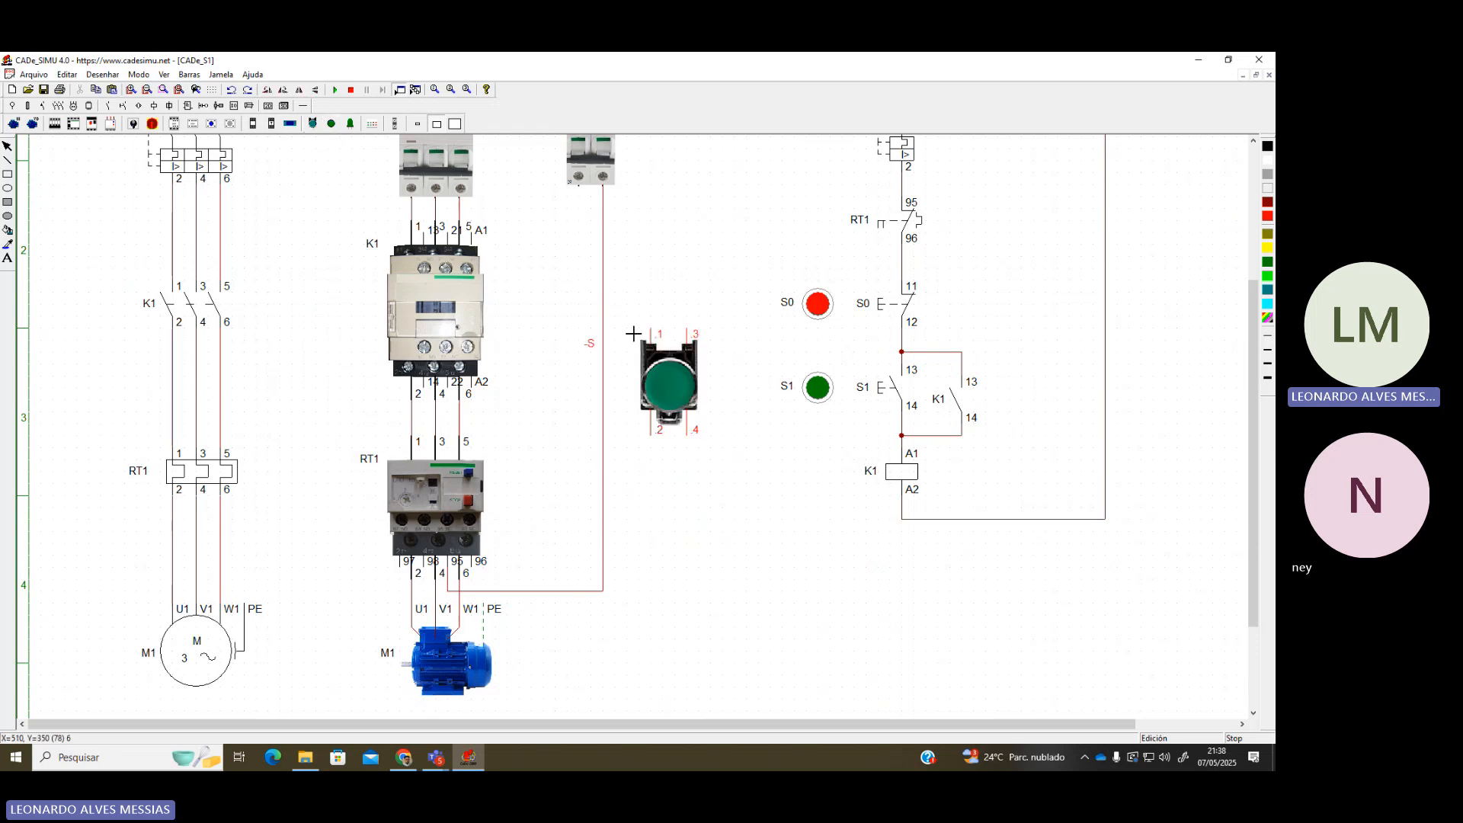
click(693, 383)
drag(692, 382, 697, 323)
double_click(693, 329)
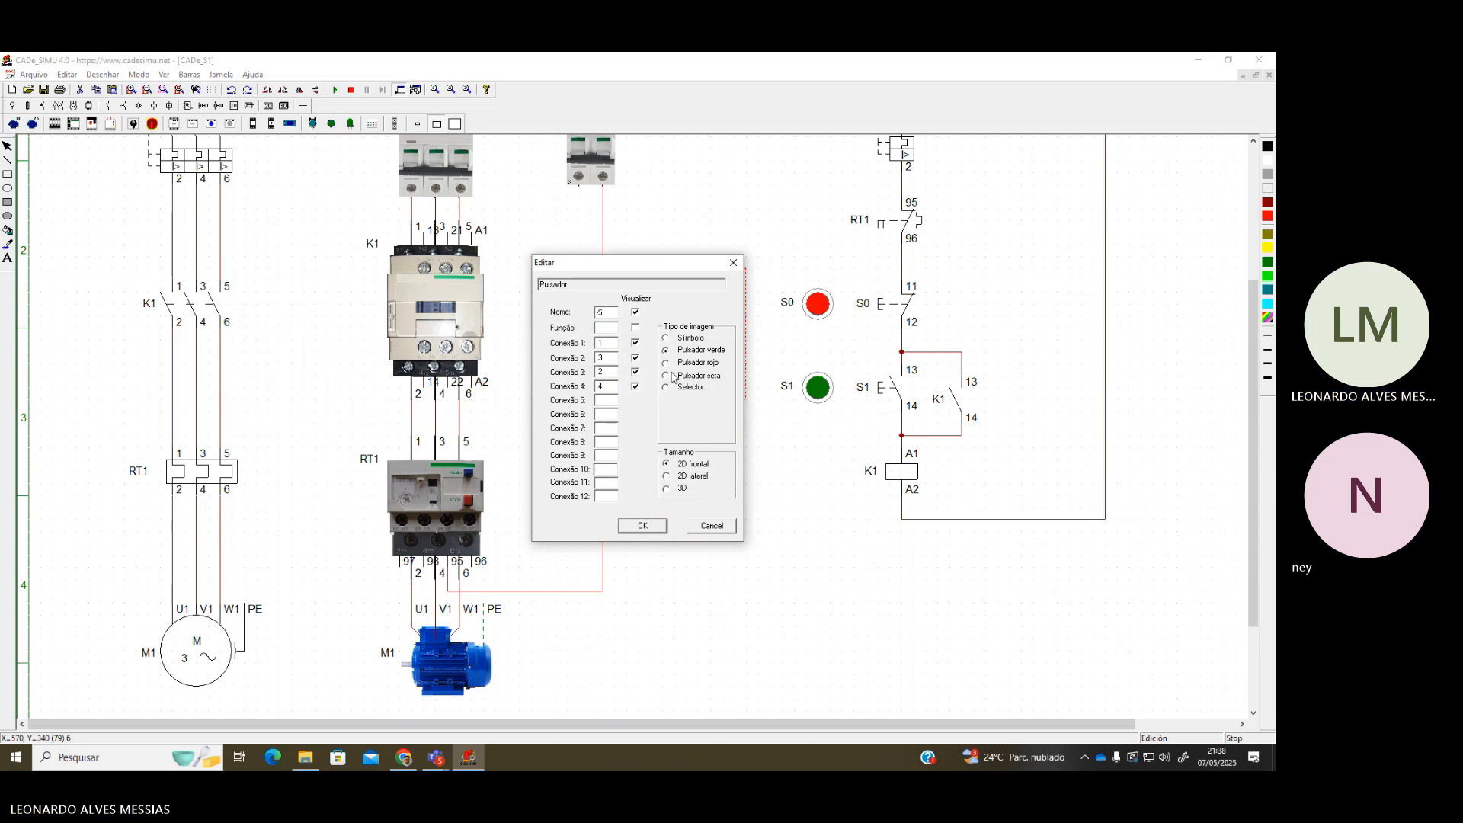
click(667, 363)
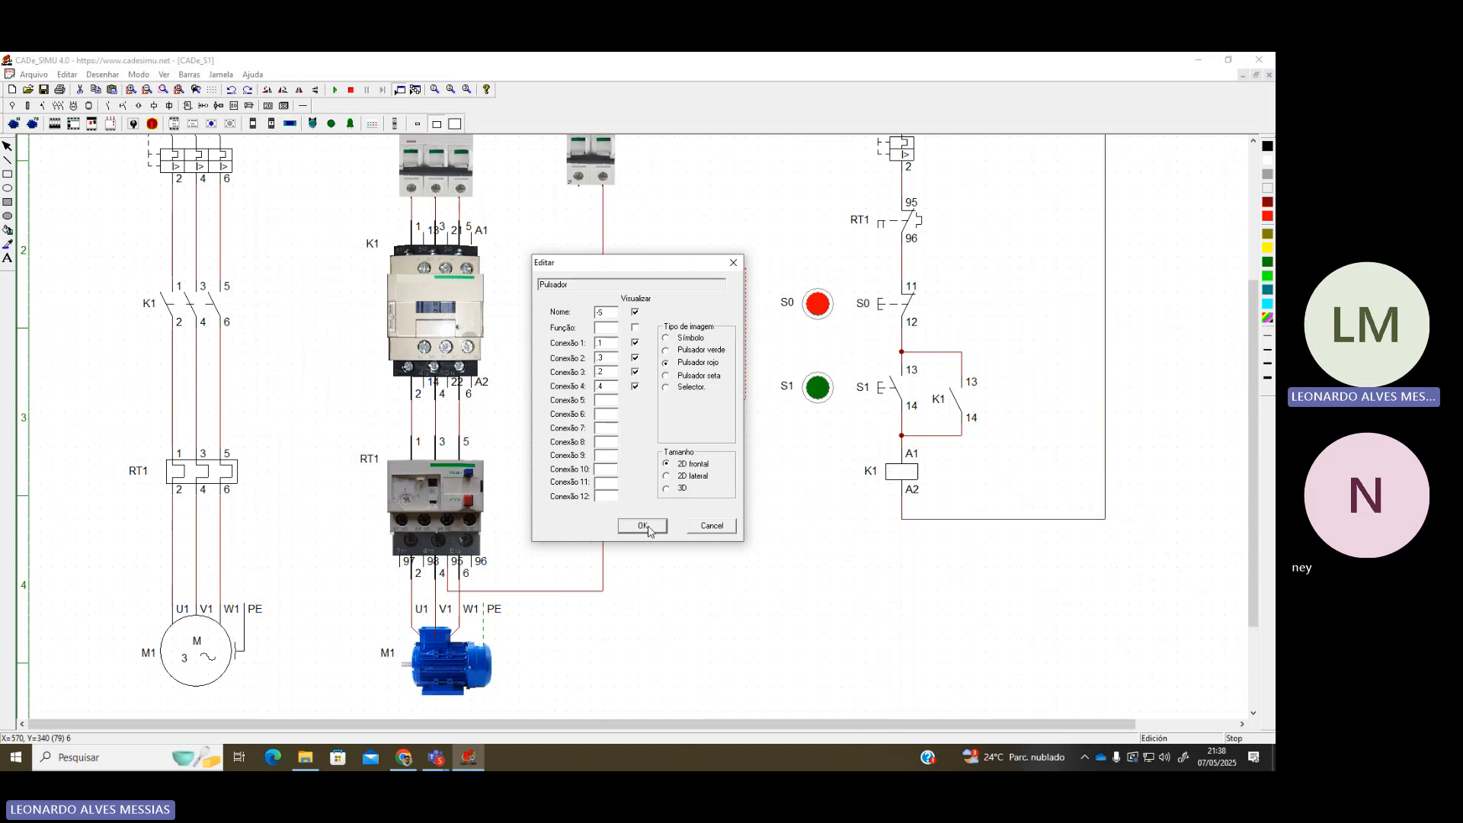
drag(606, 311, 580, 320)
text(s0)
click(599, 371)
text(2)
key(Return)
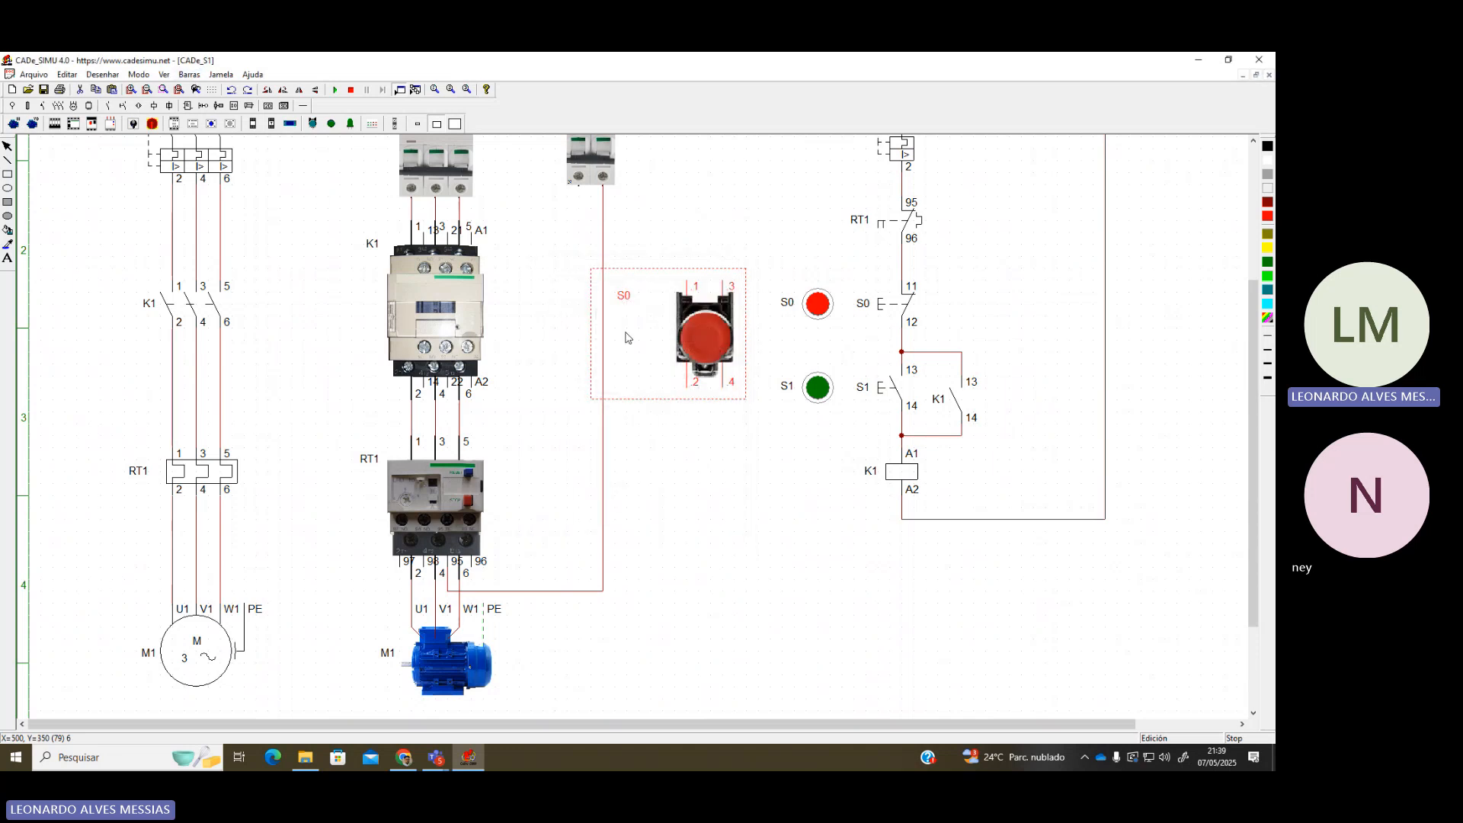
Add a second pictorial pushbutton below S0 and name it S1
click(312, 123)
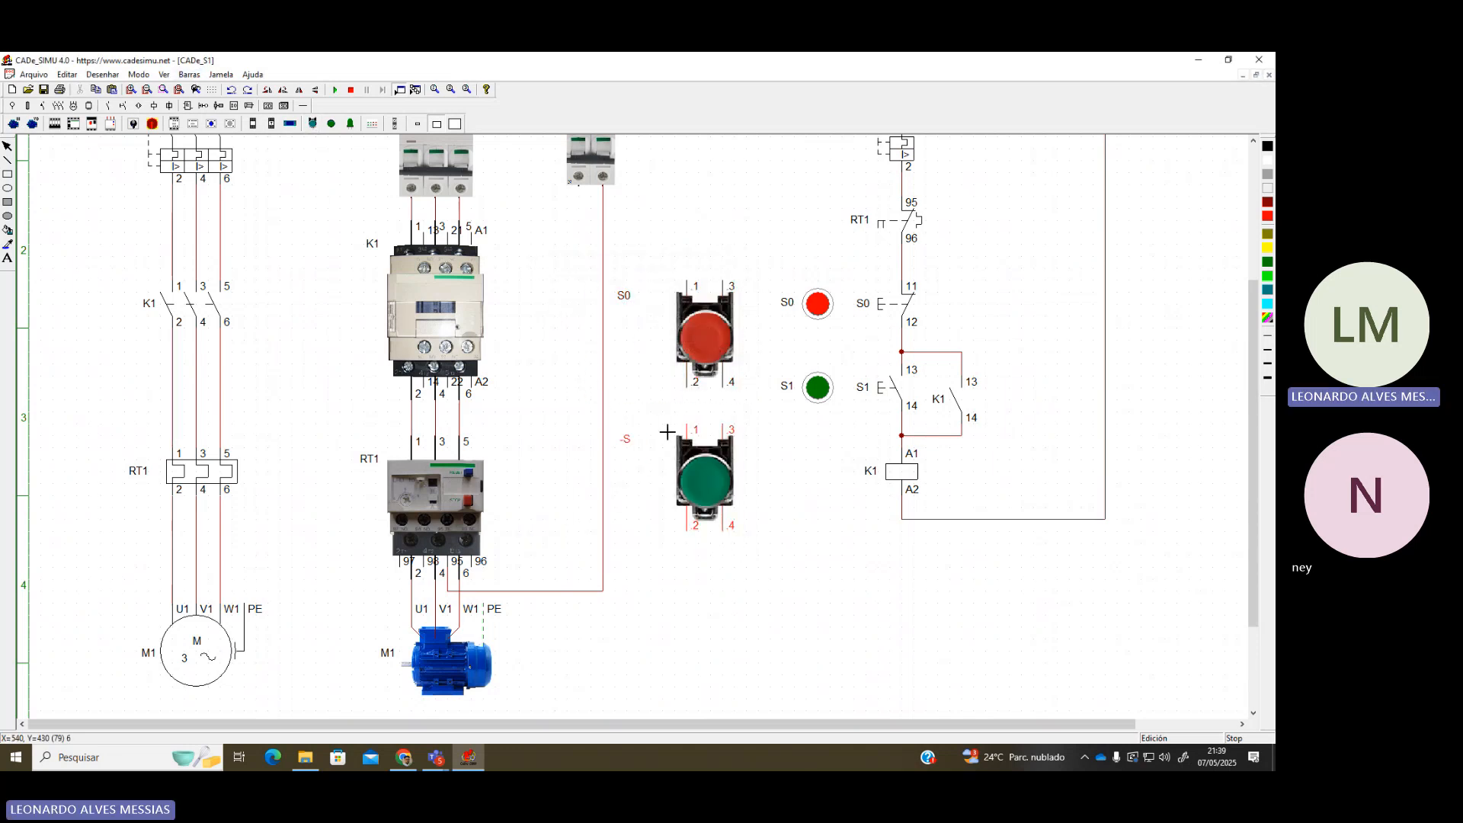
click(674, 435)
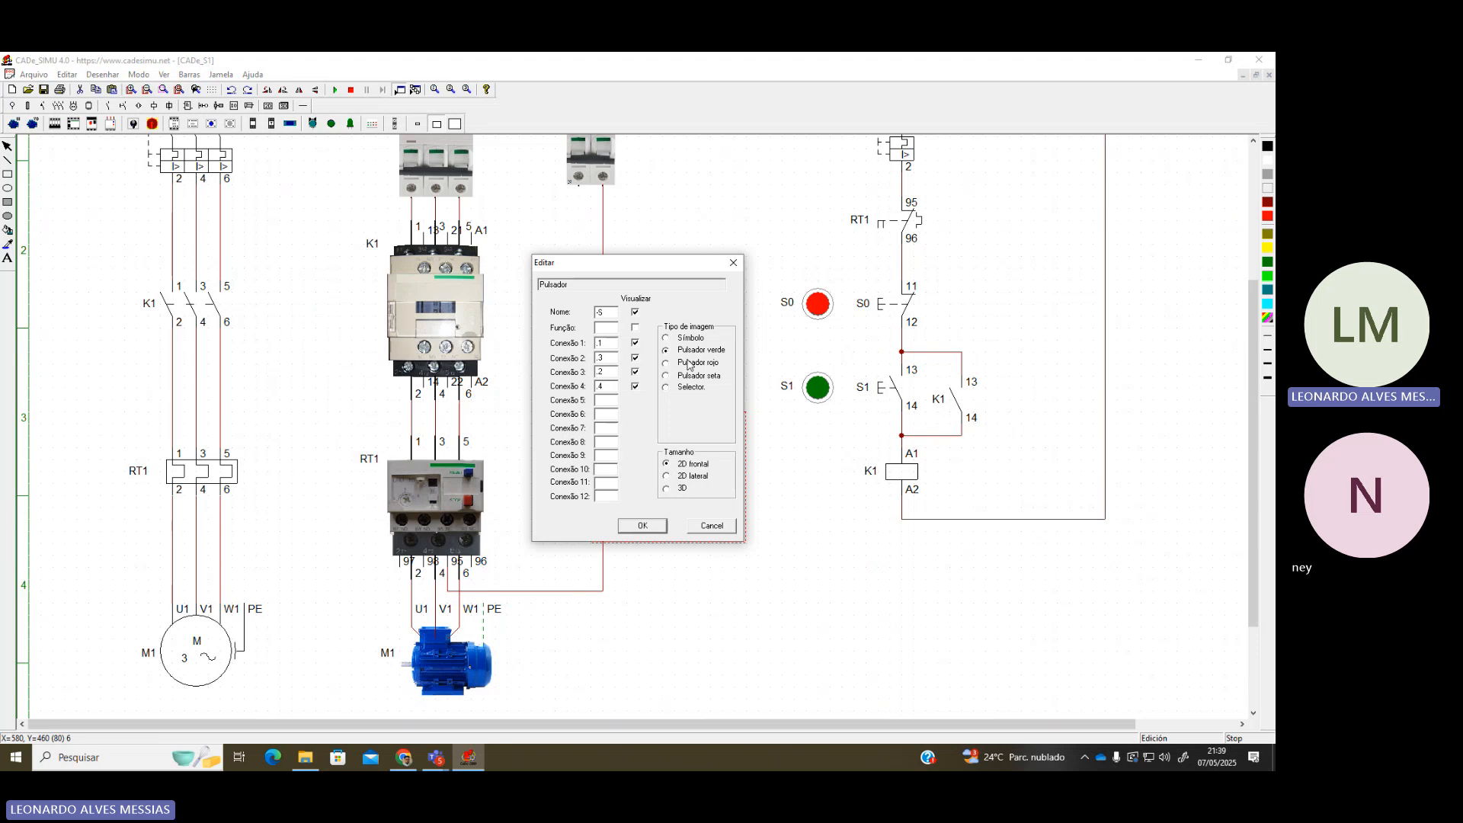
drag(614, 312, 551, 313)
text(S1)
key(Return)
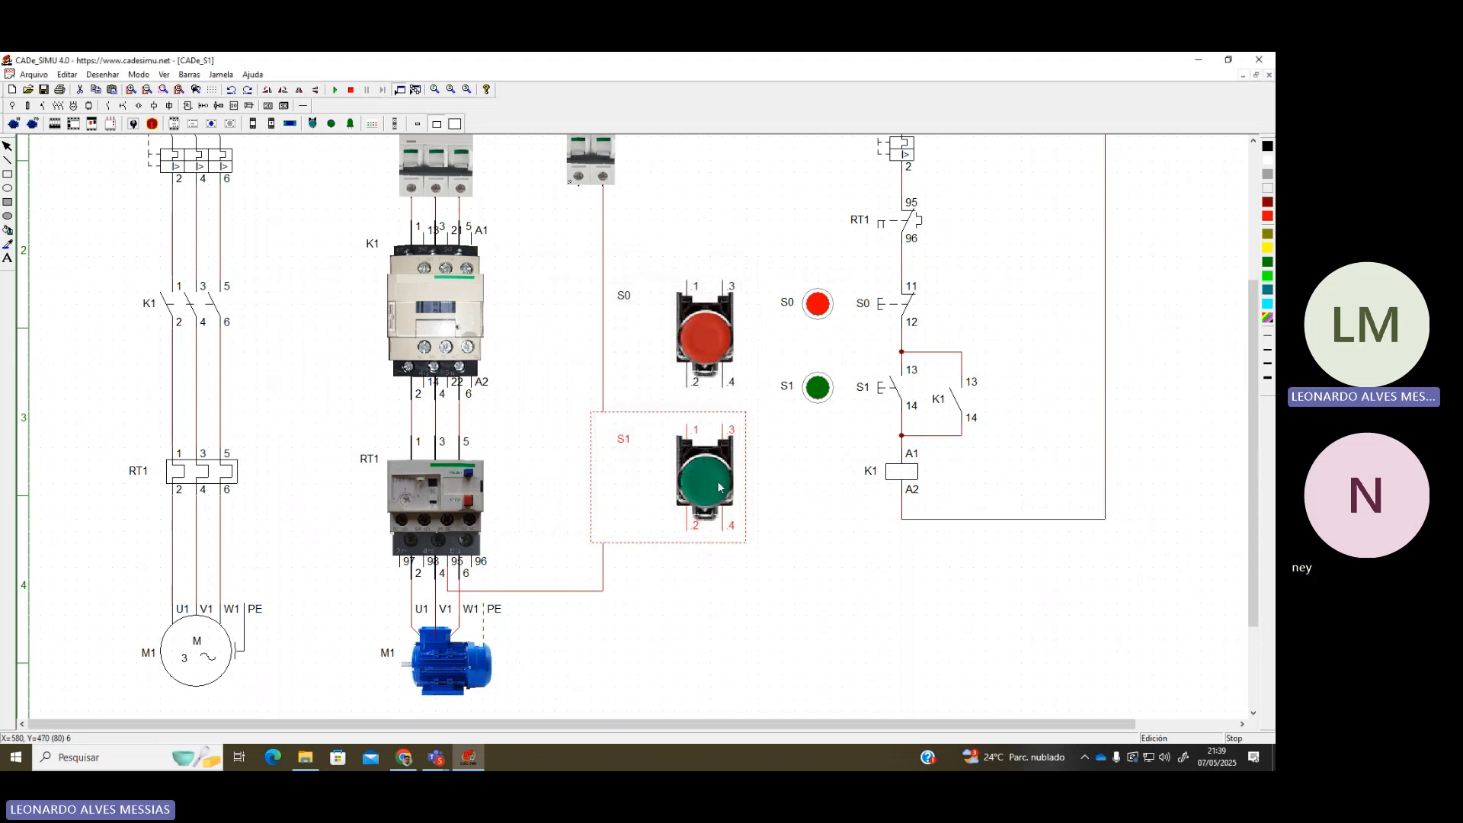
click(767, 507)
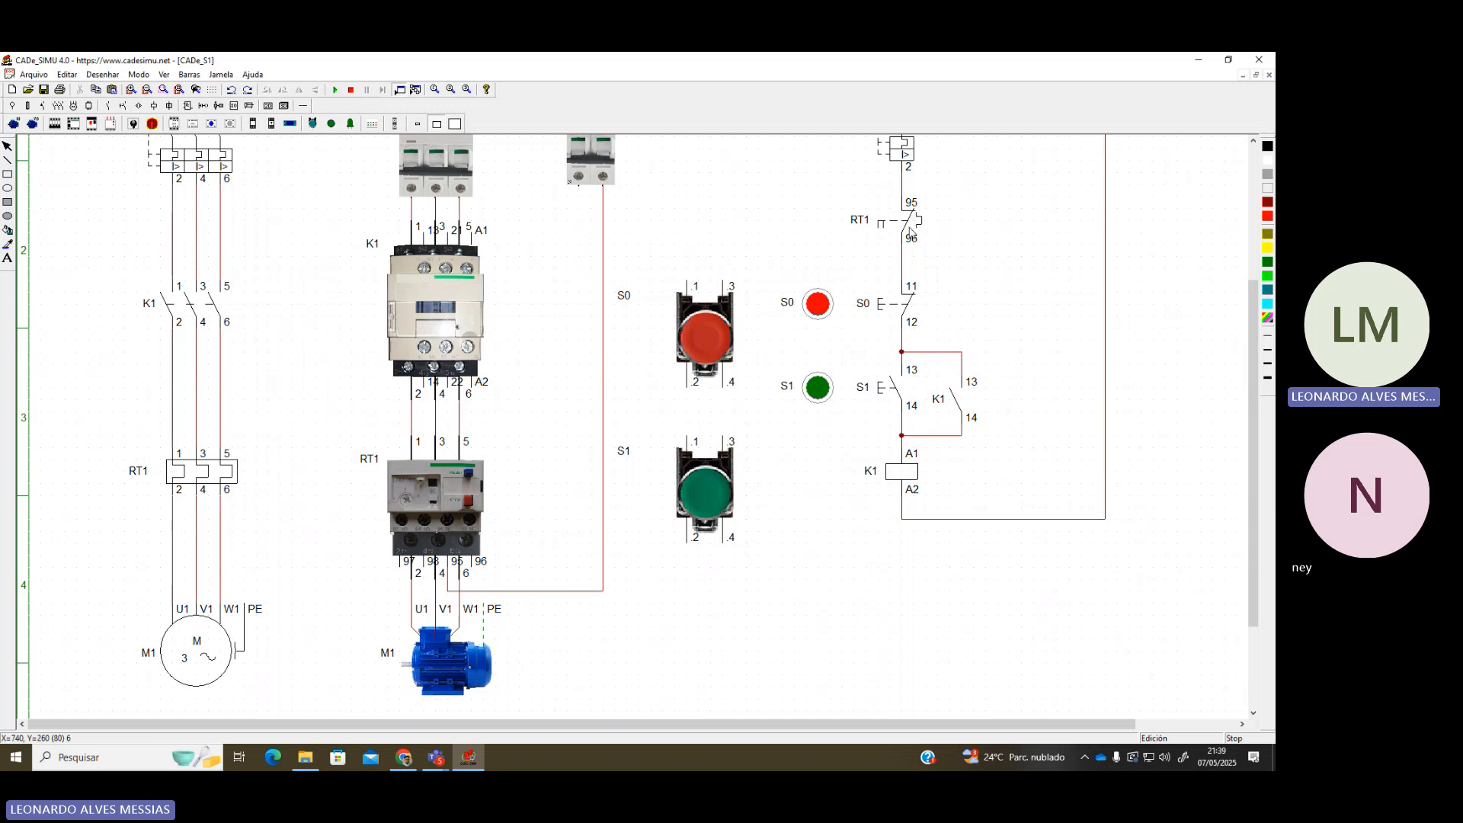
Wire RT1 terminal 96 through S0 and S1 to K1's A1 coil terminal
scroll(936, 291, up, 1)
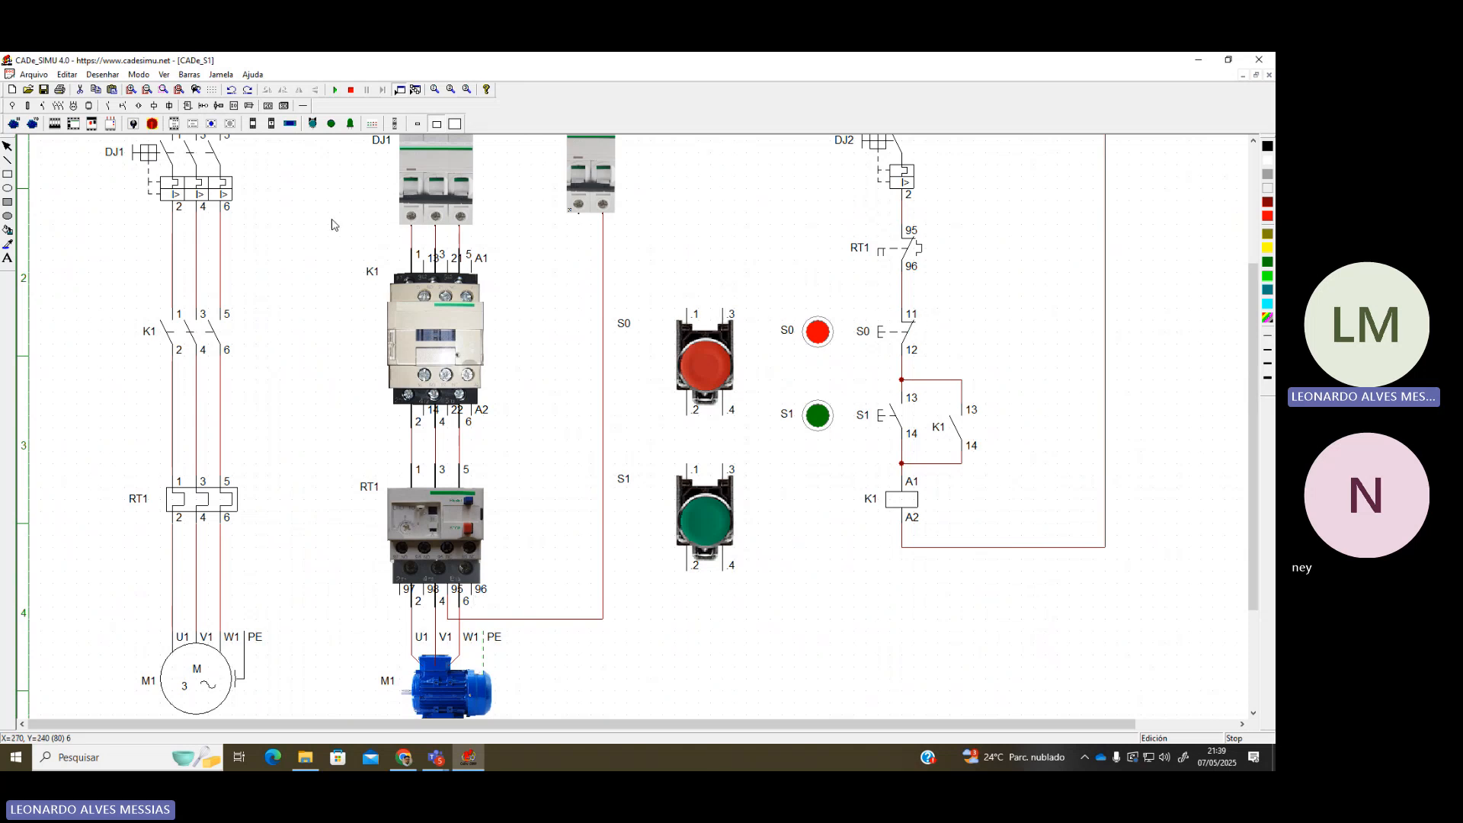
click(303, 106)
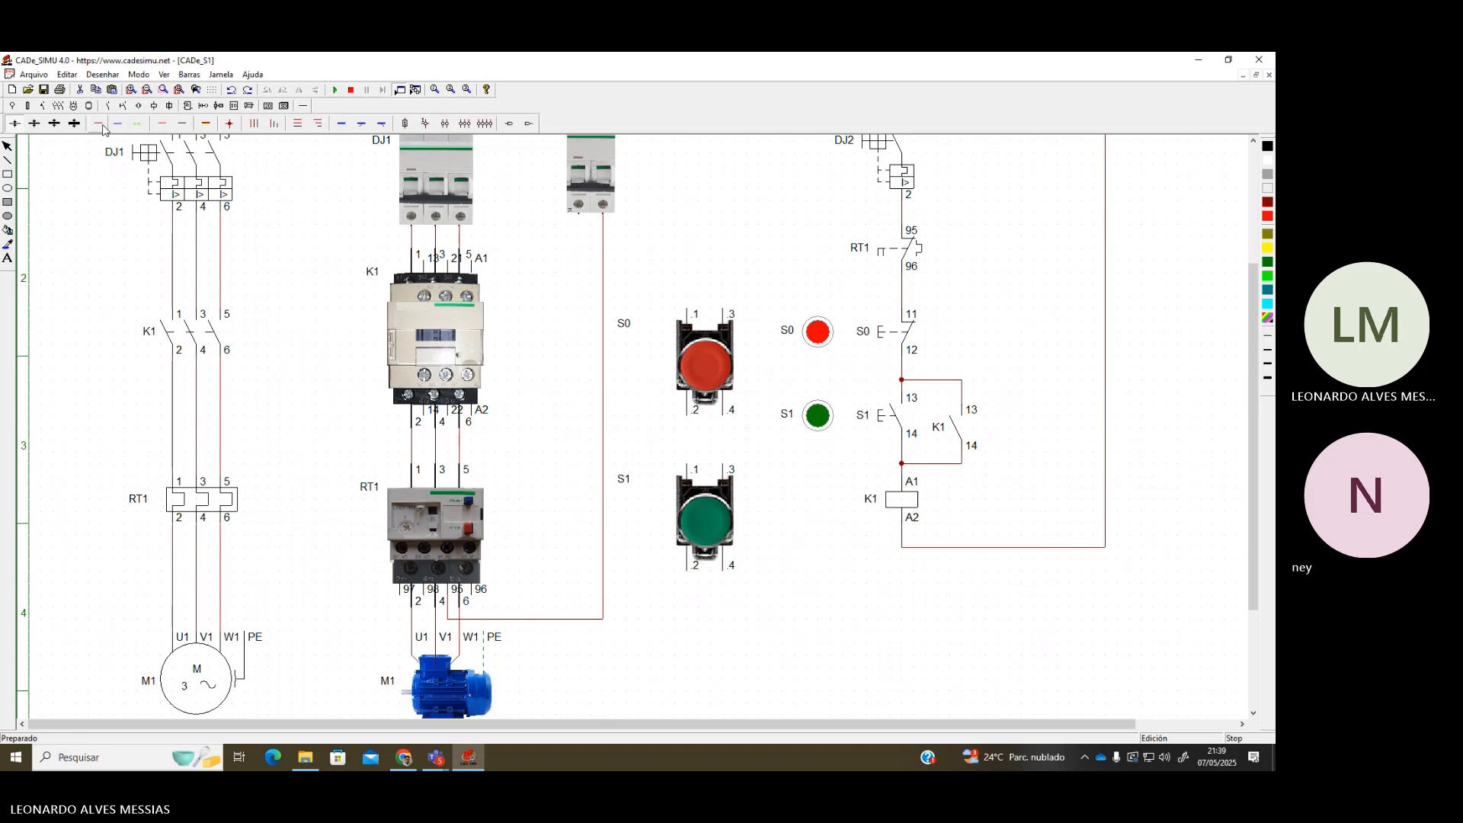
mouse_move(477, 611)
mouse_down()
mouse_move(590, 610)
mouse_move(602, 298)
mouse_move(581, 261)
mouse_move(690, 272)
mouse_move(690, 309)
mouse_up()
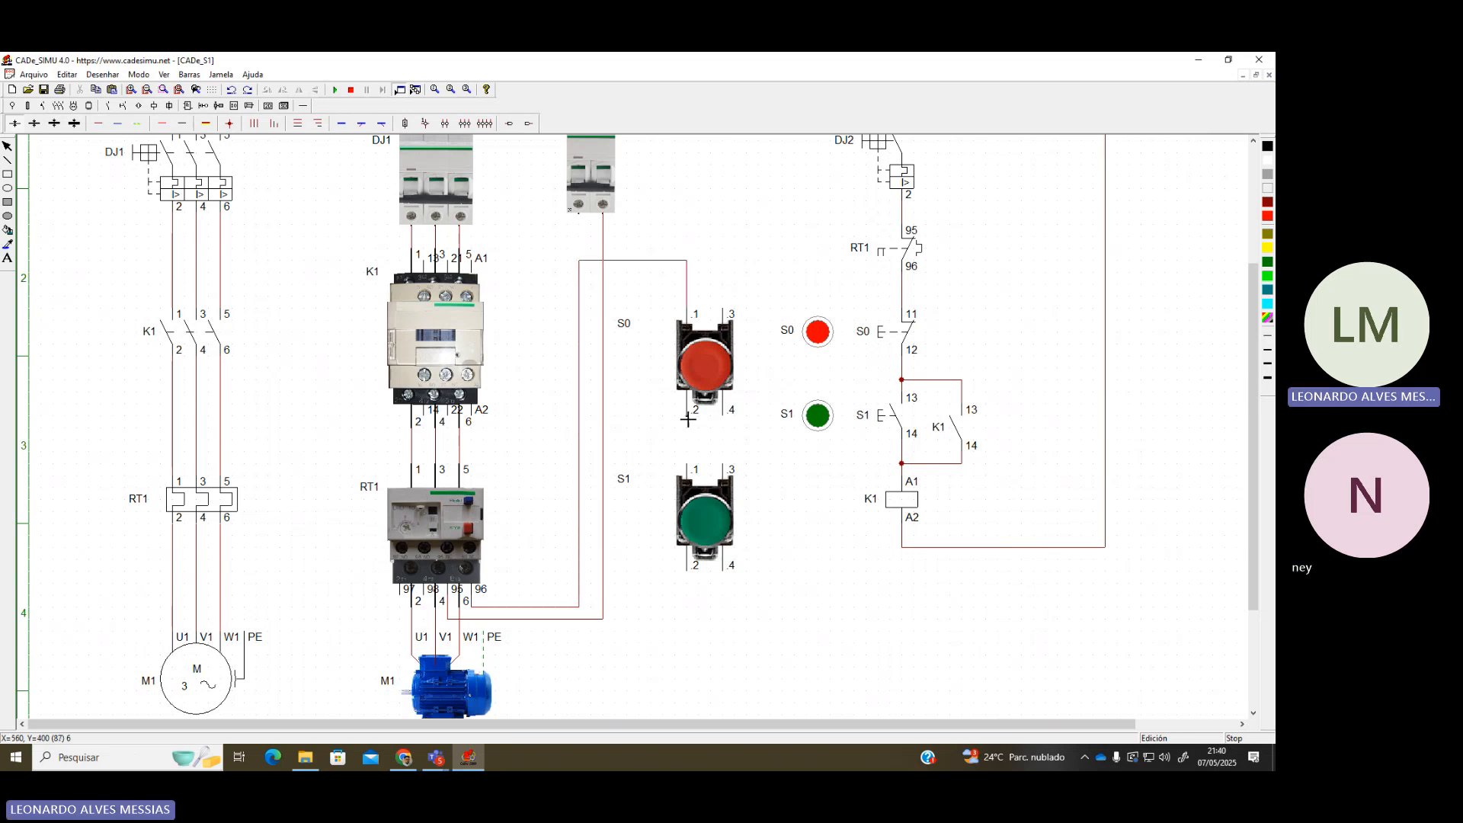
mouse_move(688, 420)
mouse_down()
mouse_move(689, 435)
mouse_move(730, 433)
mouse_move(724, 463)
mouse_up()
mouse_move(729, 577)
mouse_down()
mouse_move(729, 598)
mouse_move(507, 595)
mouse_up()
drag(514, 258, 519, 248)
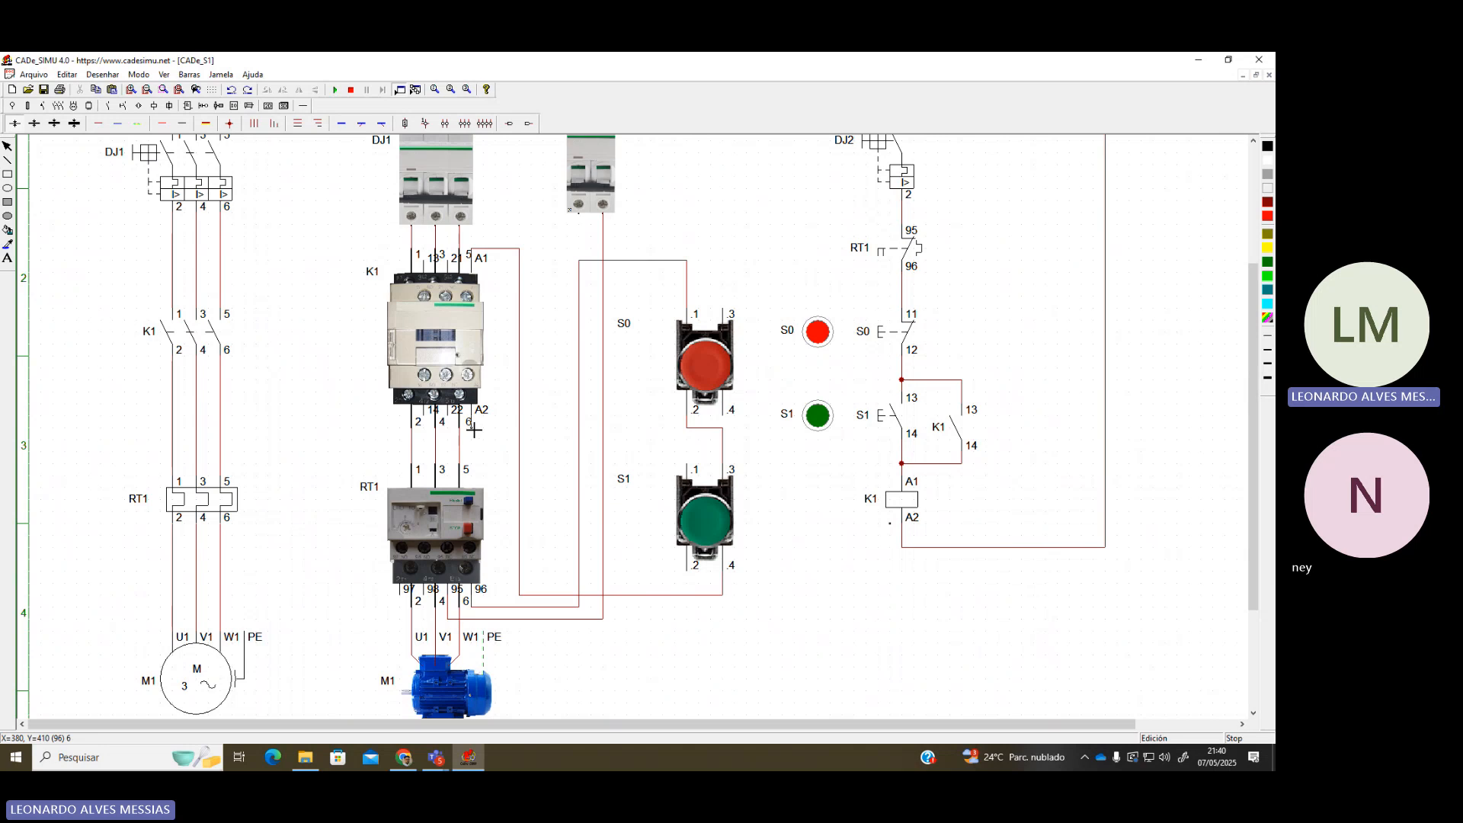
Connect K1's A2 terminal back to the small breaker and start the simulation
click(473, 428)
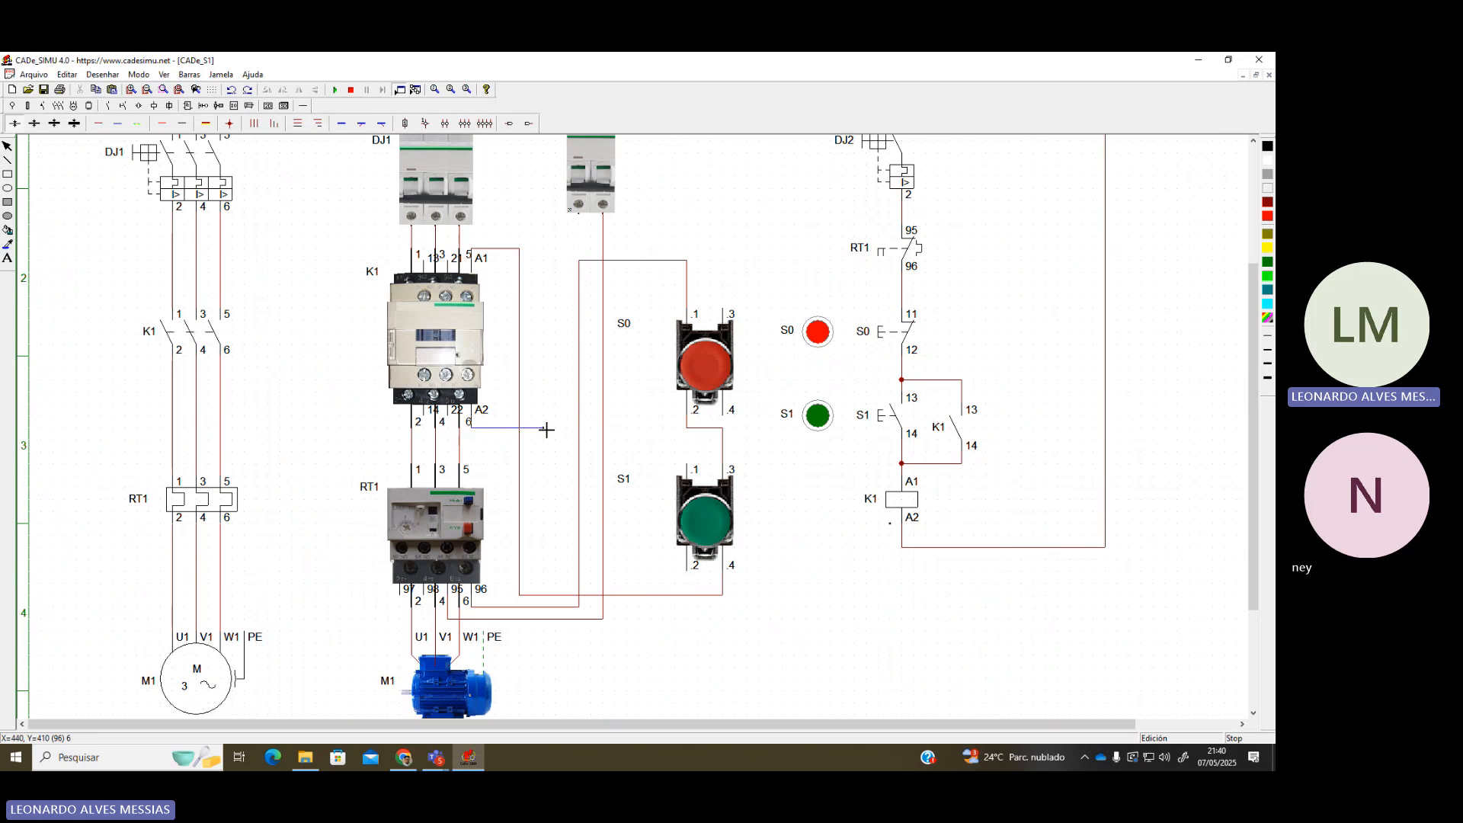
click(579, 218)
click(335, 90)
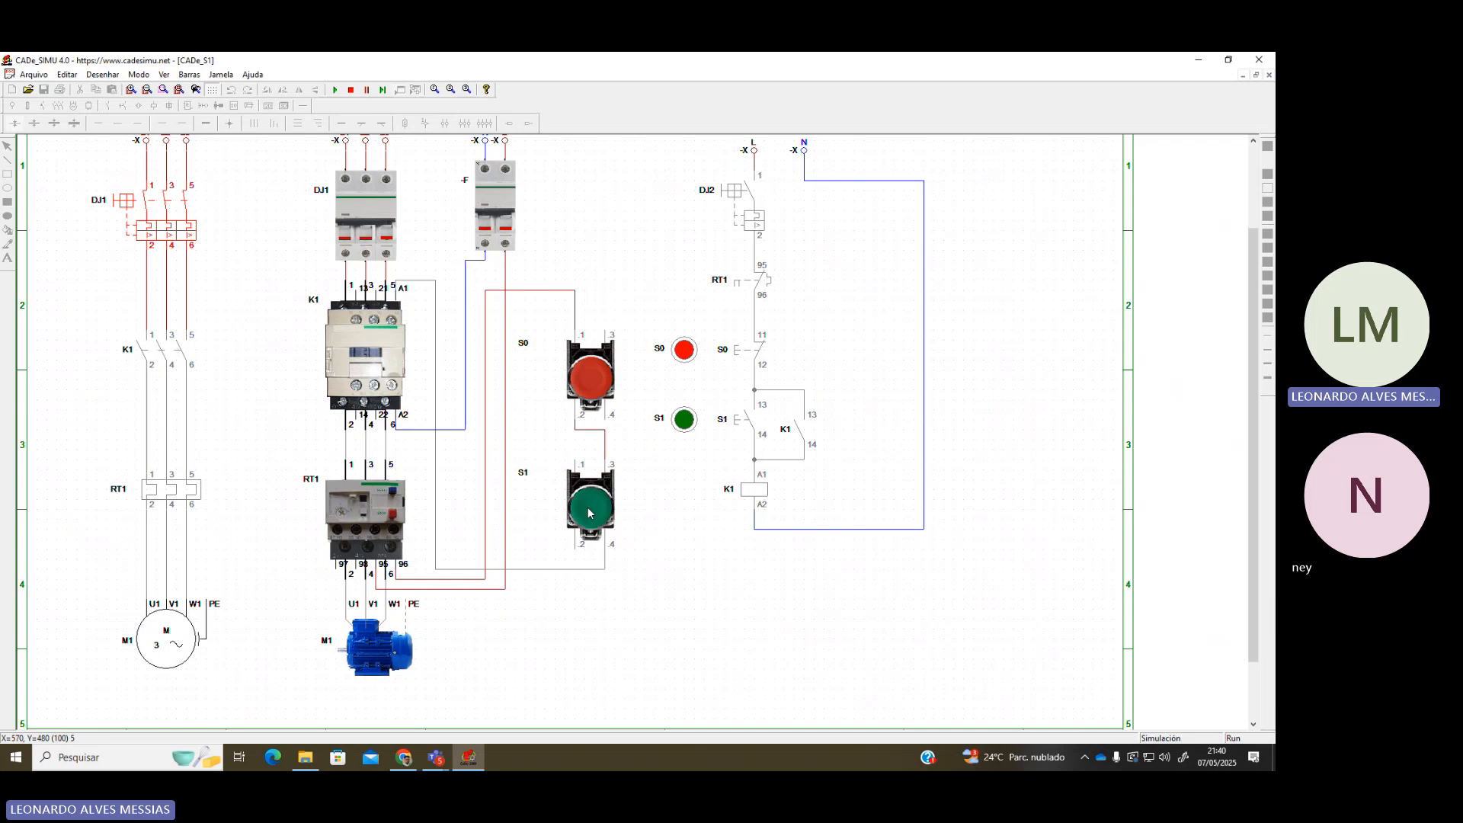
click(589, 510)
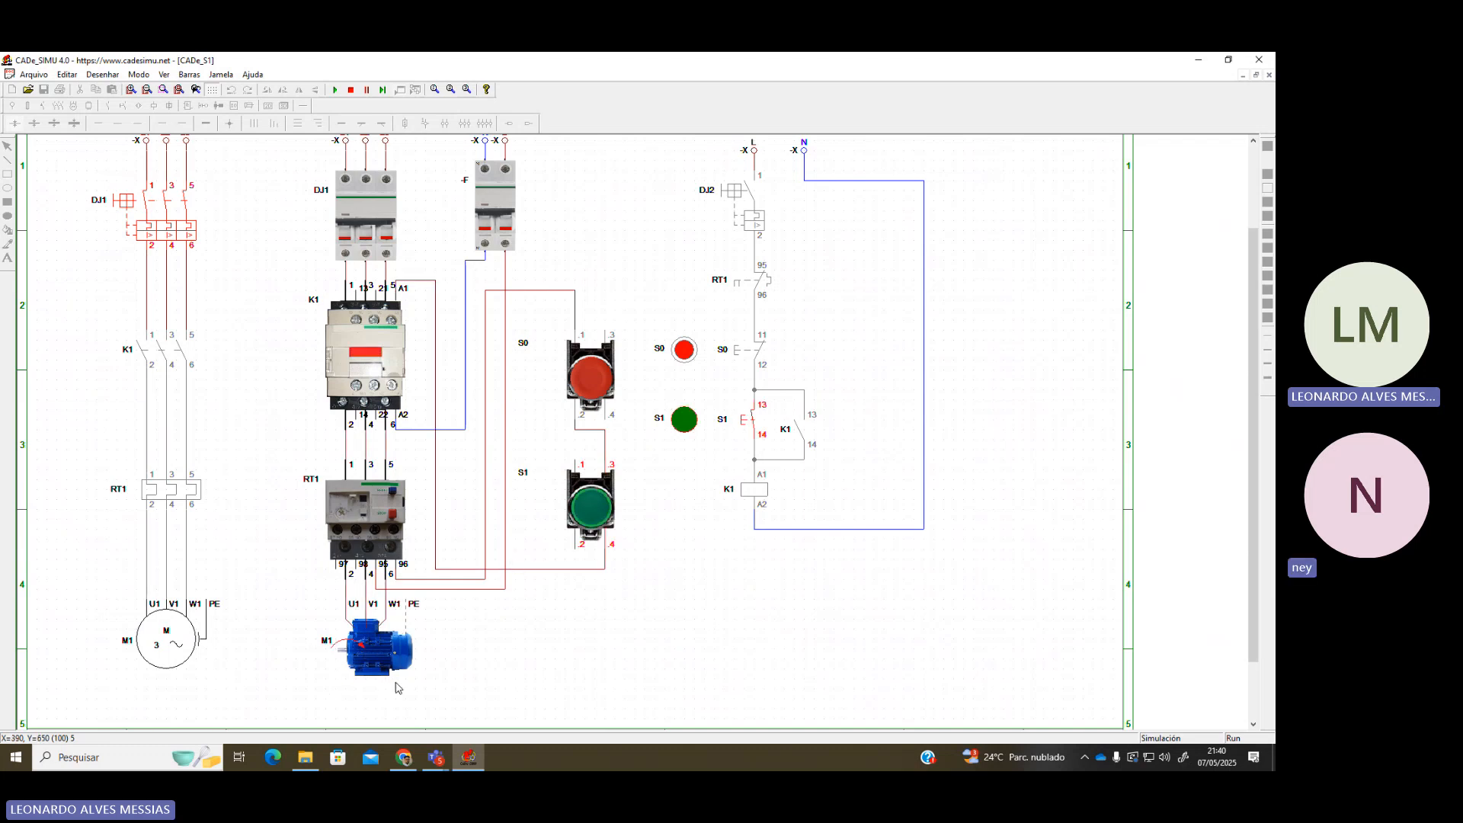
click(596, 507)
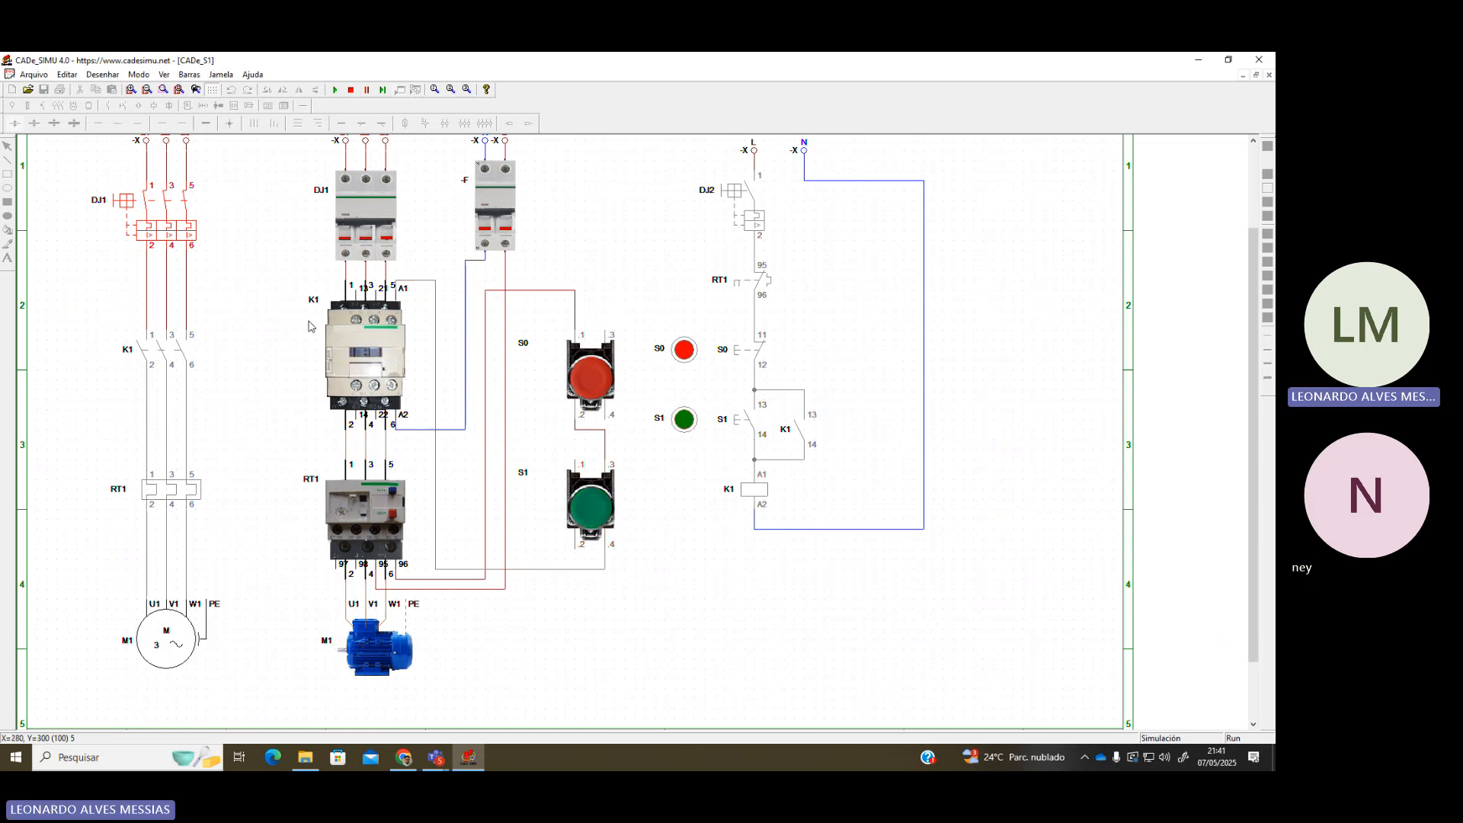
click(595, 507)
click(597, 506)
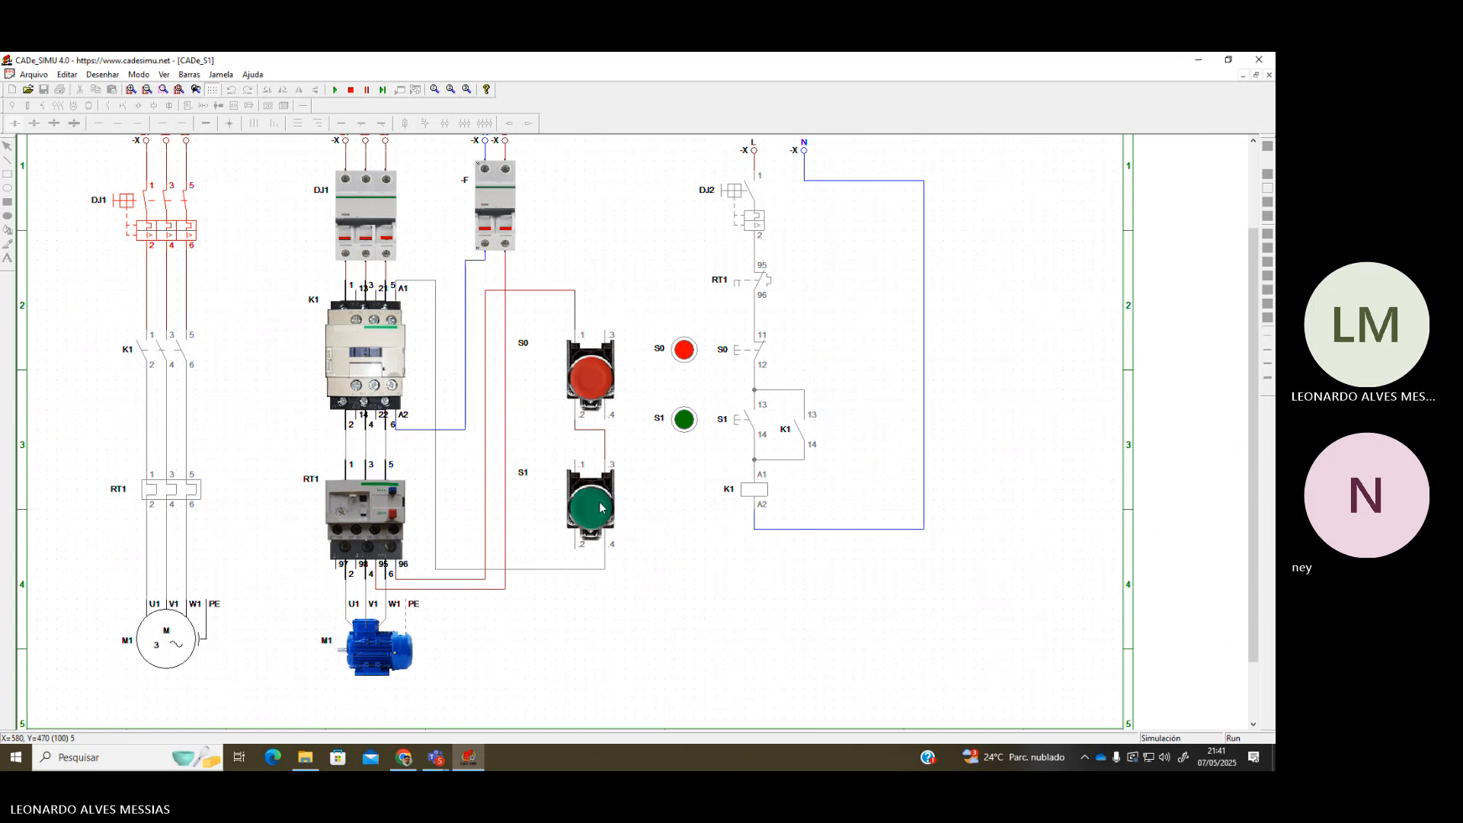
scroll(485, 383, up, 1)
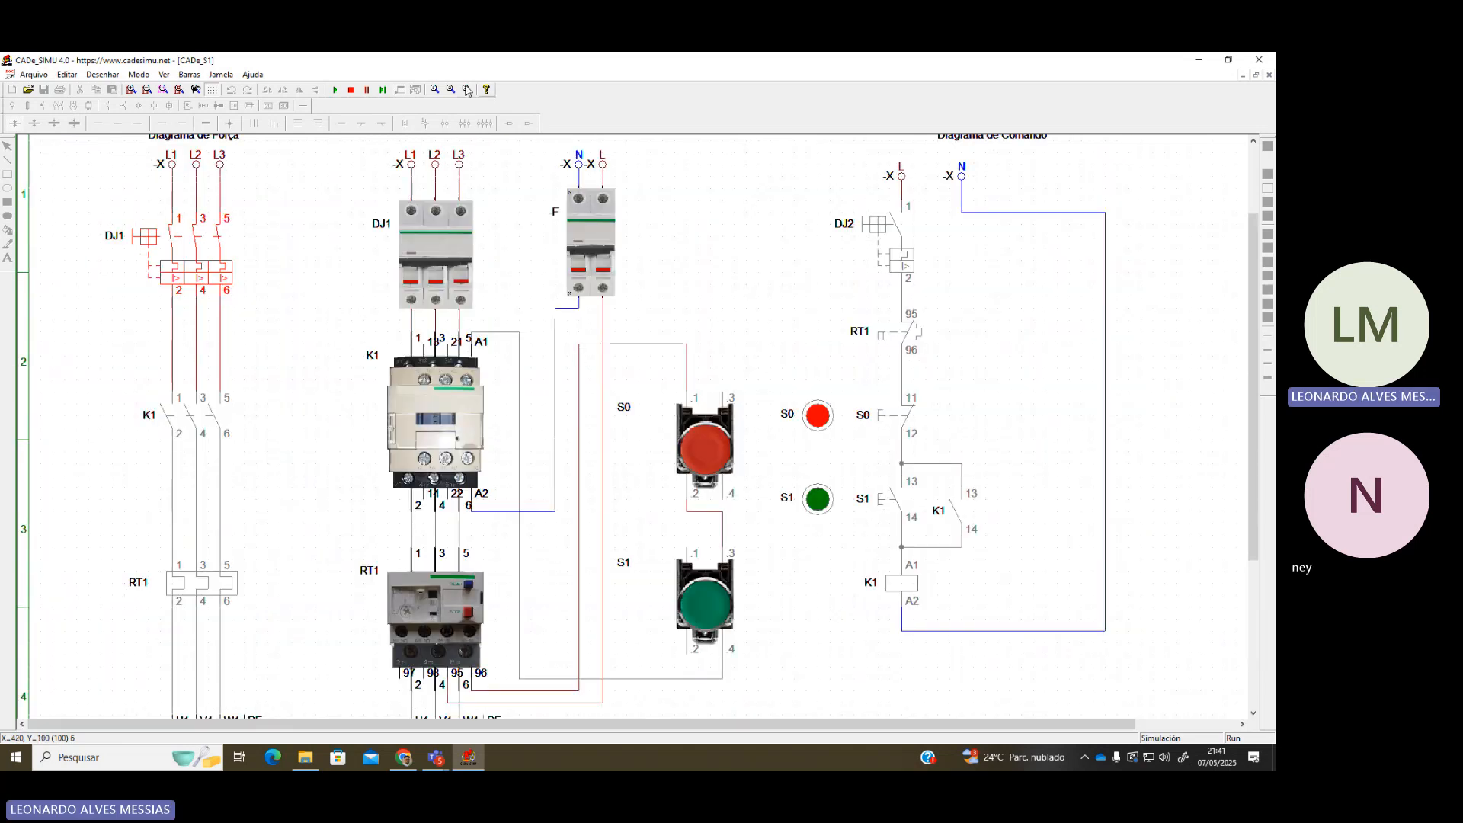
Stop the simulation, wire K1 terminals 13 and 14 into the S1 circuit, then run again
click(352, 91)
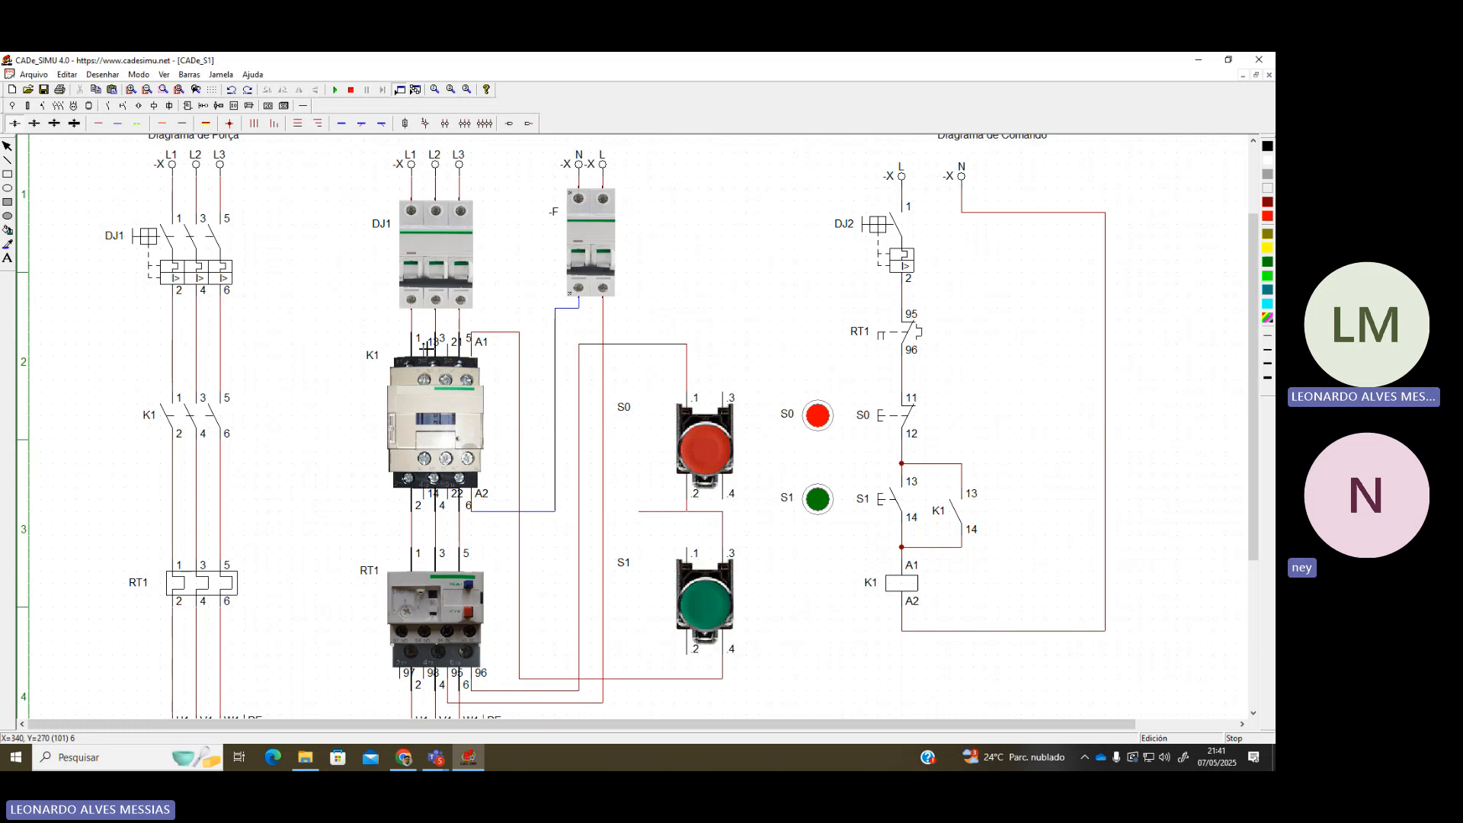
mouse_move(424, 321)
mouse_down()
mouse_move(570, 329)
mouse_move(570, 499)
mouse_move(689, 516)
mouse_up()
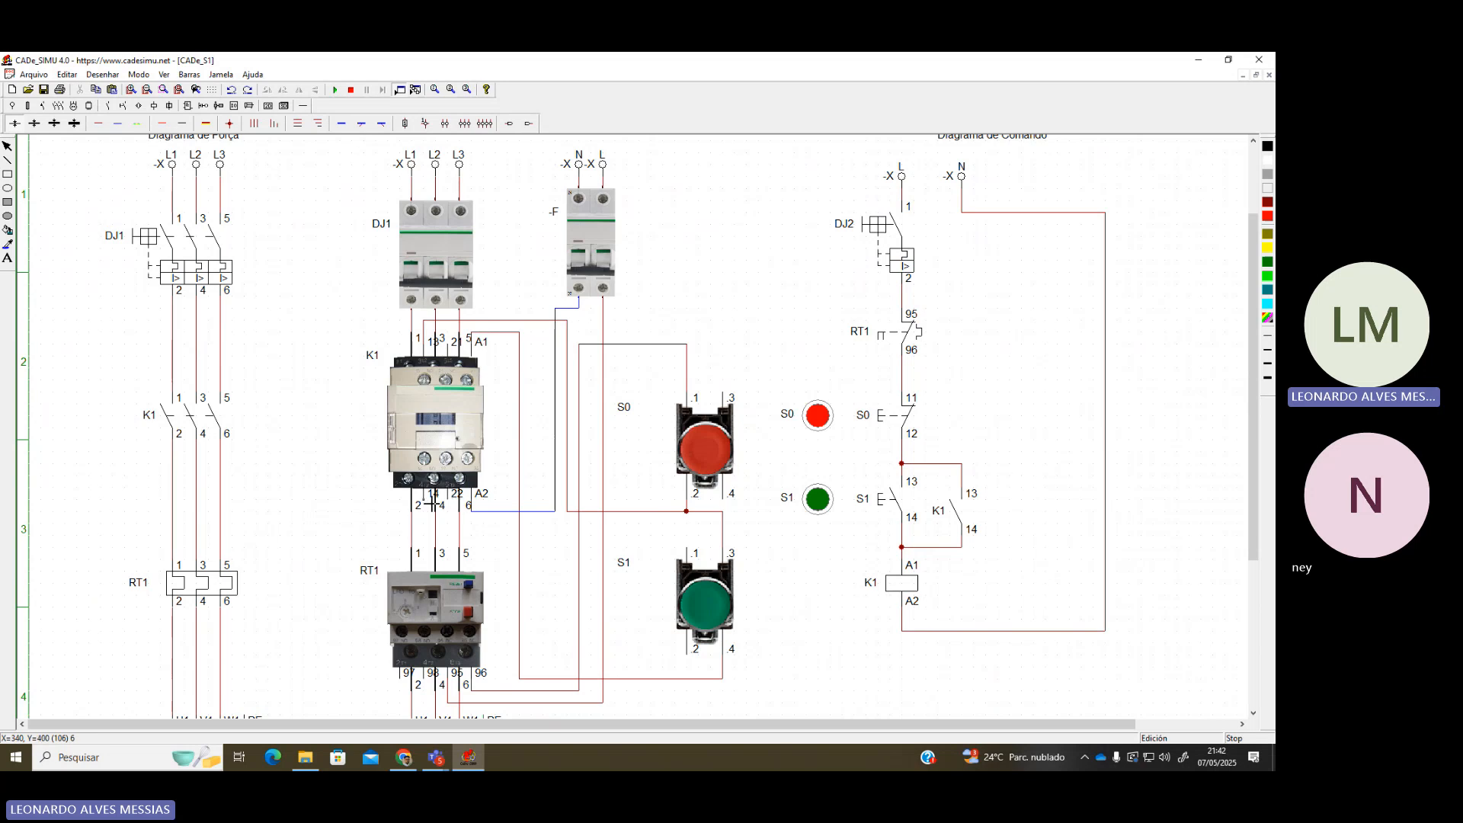
click(426, 516)
click(511, 526)
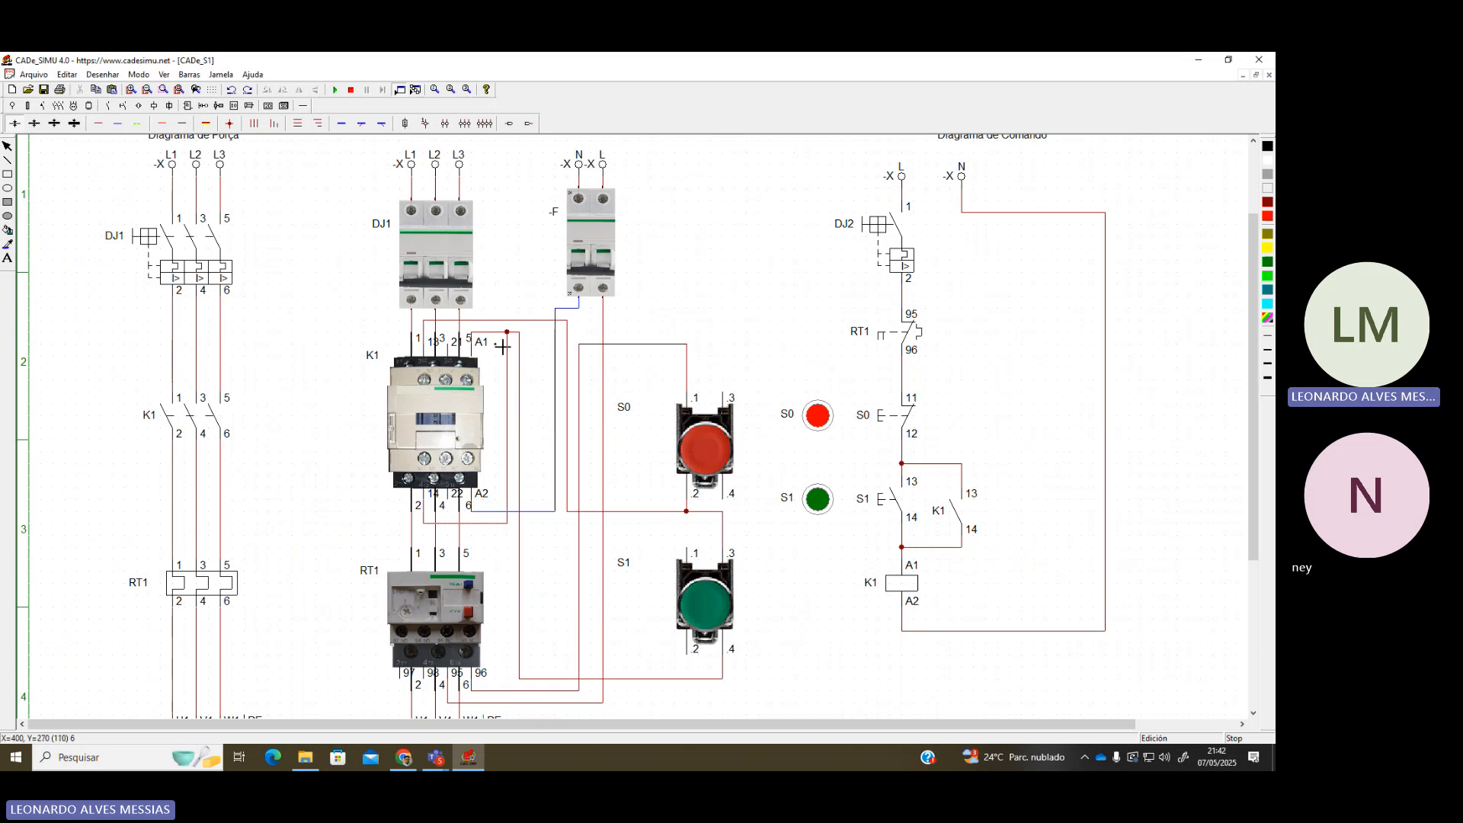
click(508, 332)
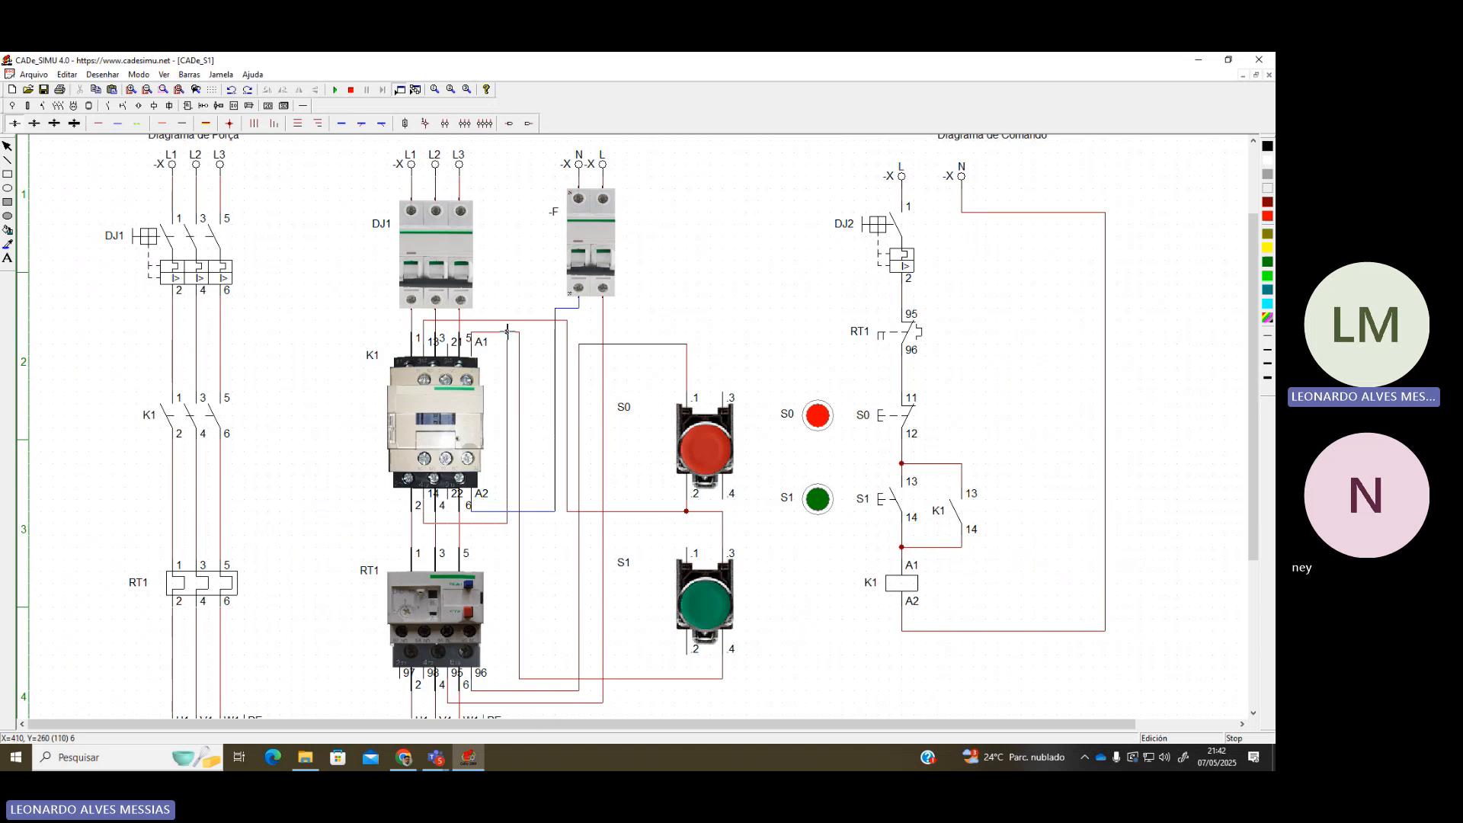
click(334, 90)
scroll(480, 382, down, 1)
scroll(464, 381, up, 1)
Start the motor with S1 and stop it with S0, twice in a row
scroll(462, 380, up, 1)
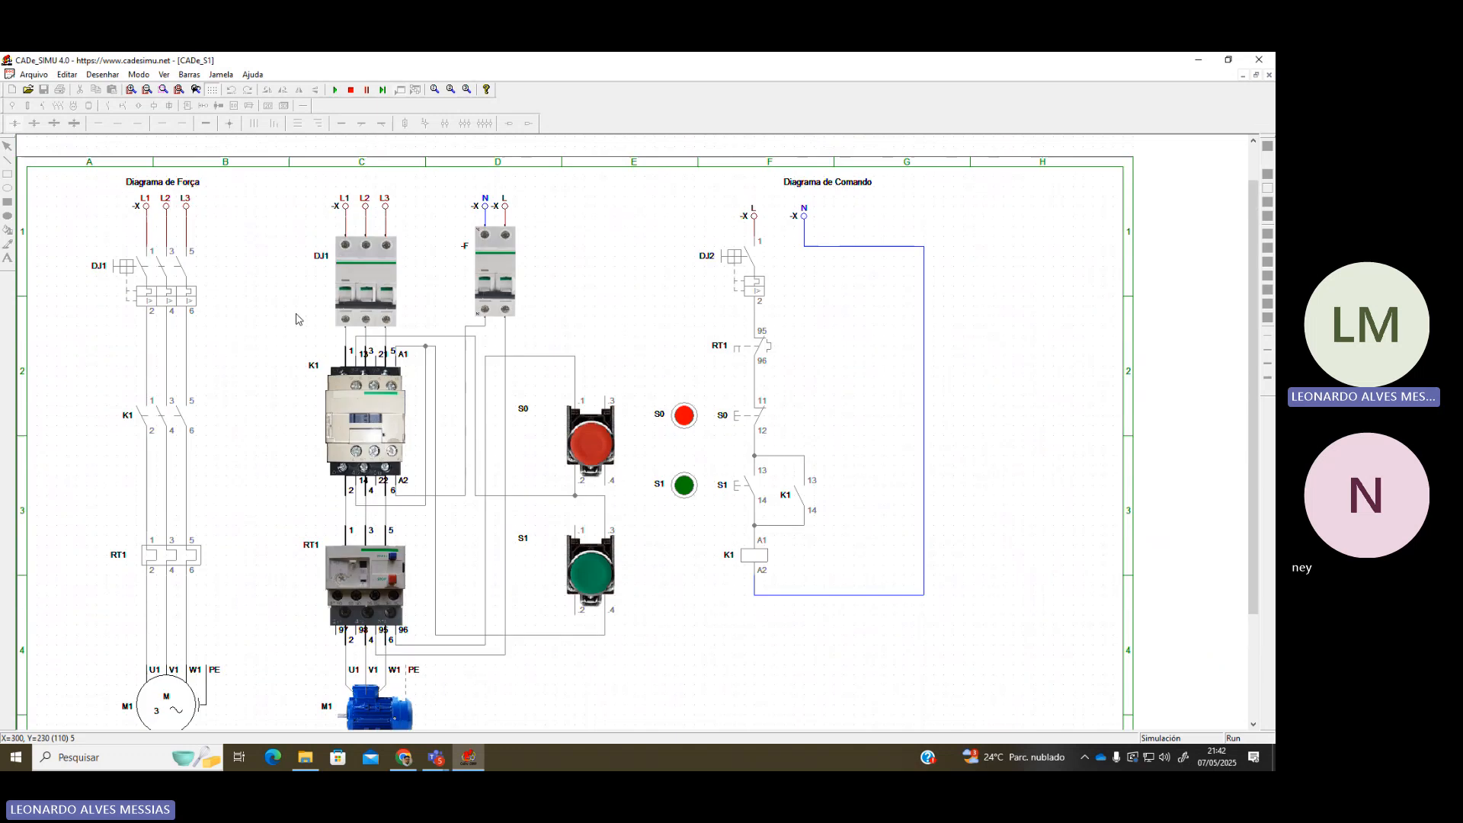
scroll(573, 397, down, 1)
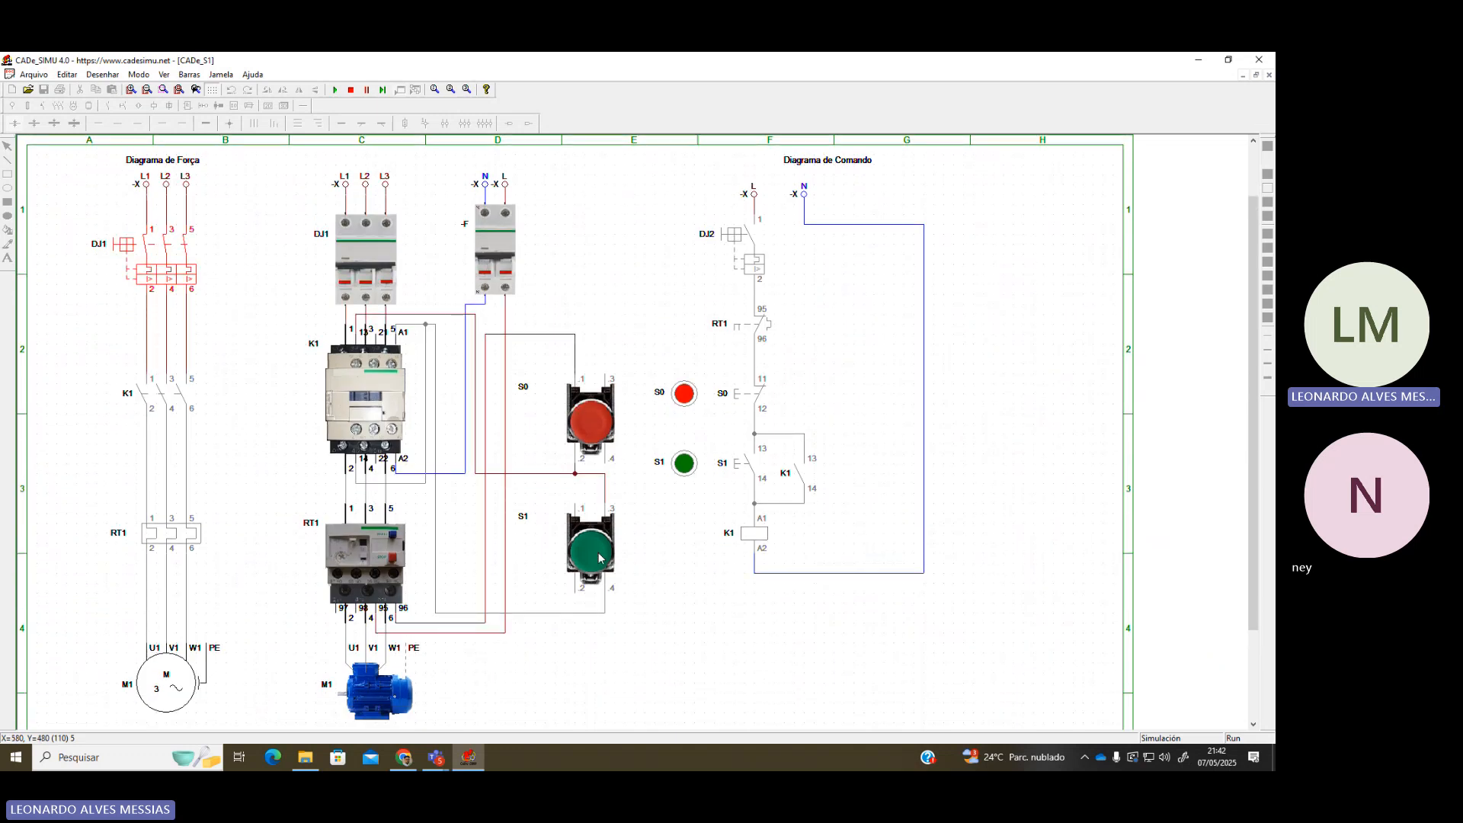
click(591, 550)
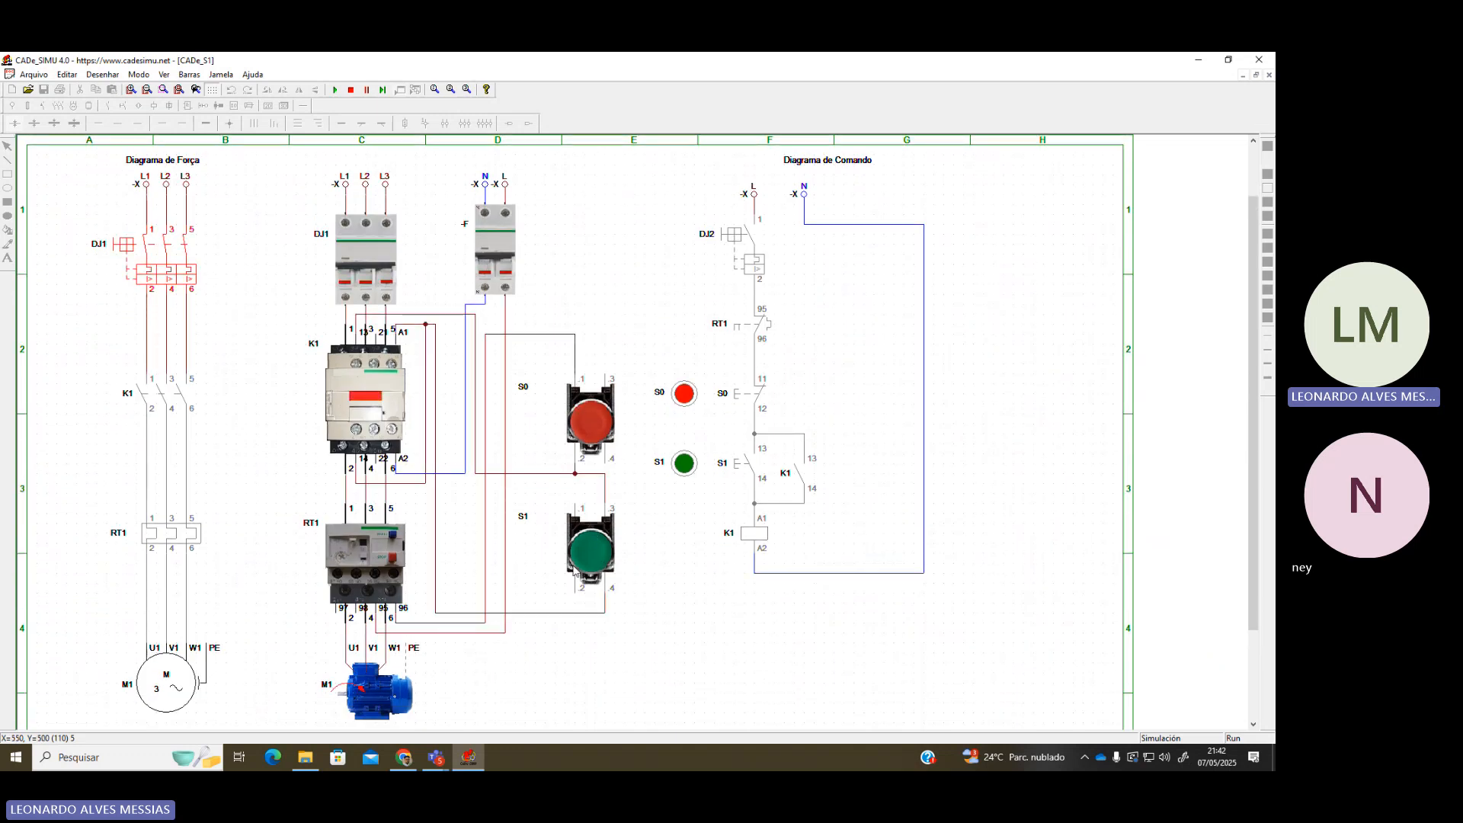
click(613, 452)
click(590, 550)
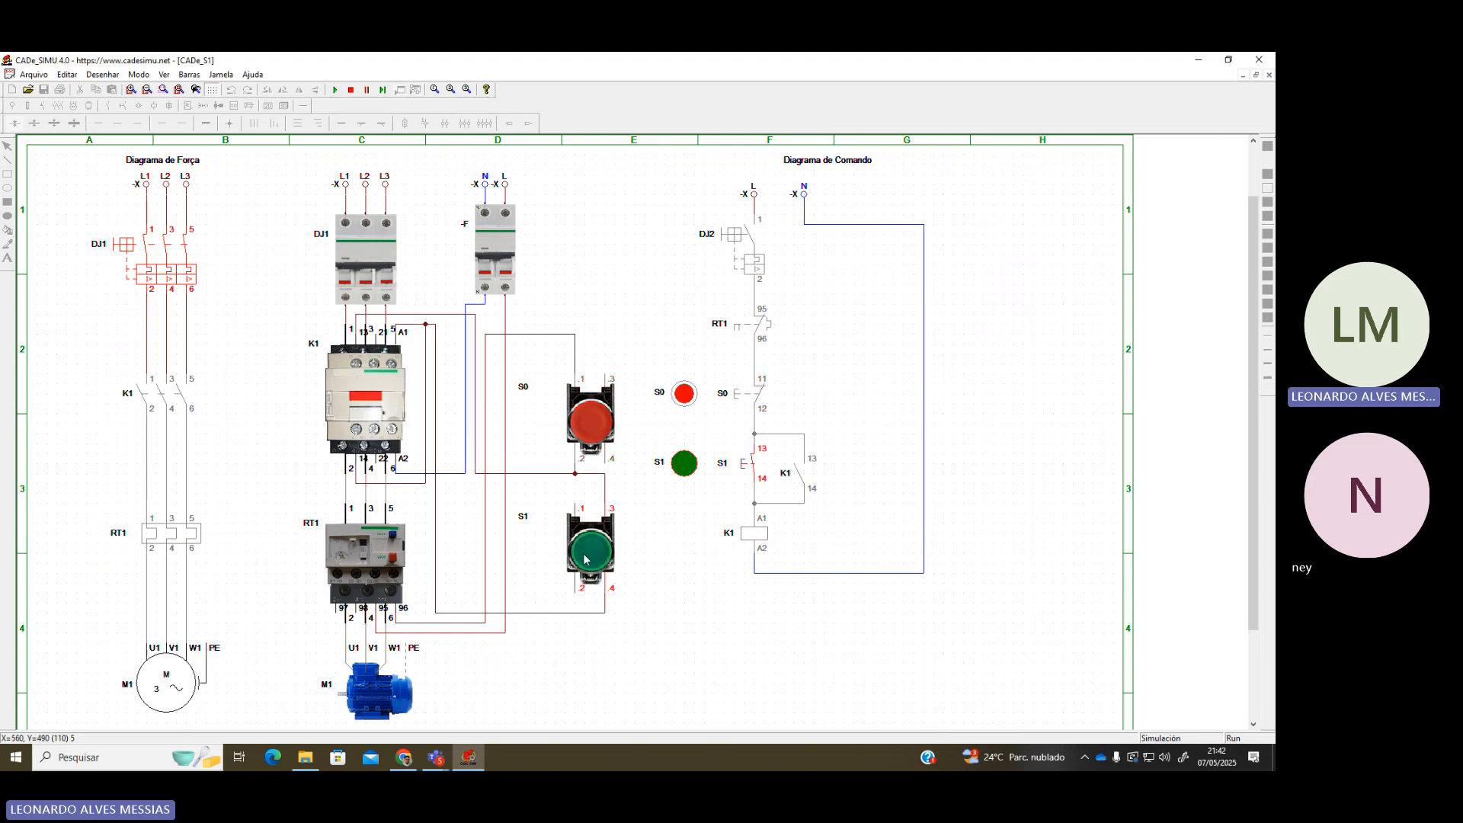
click(599, 433)
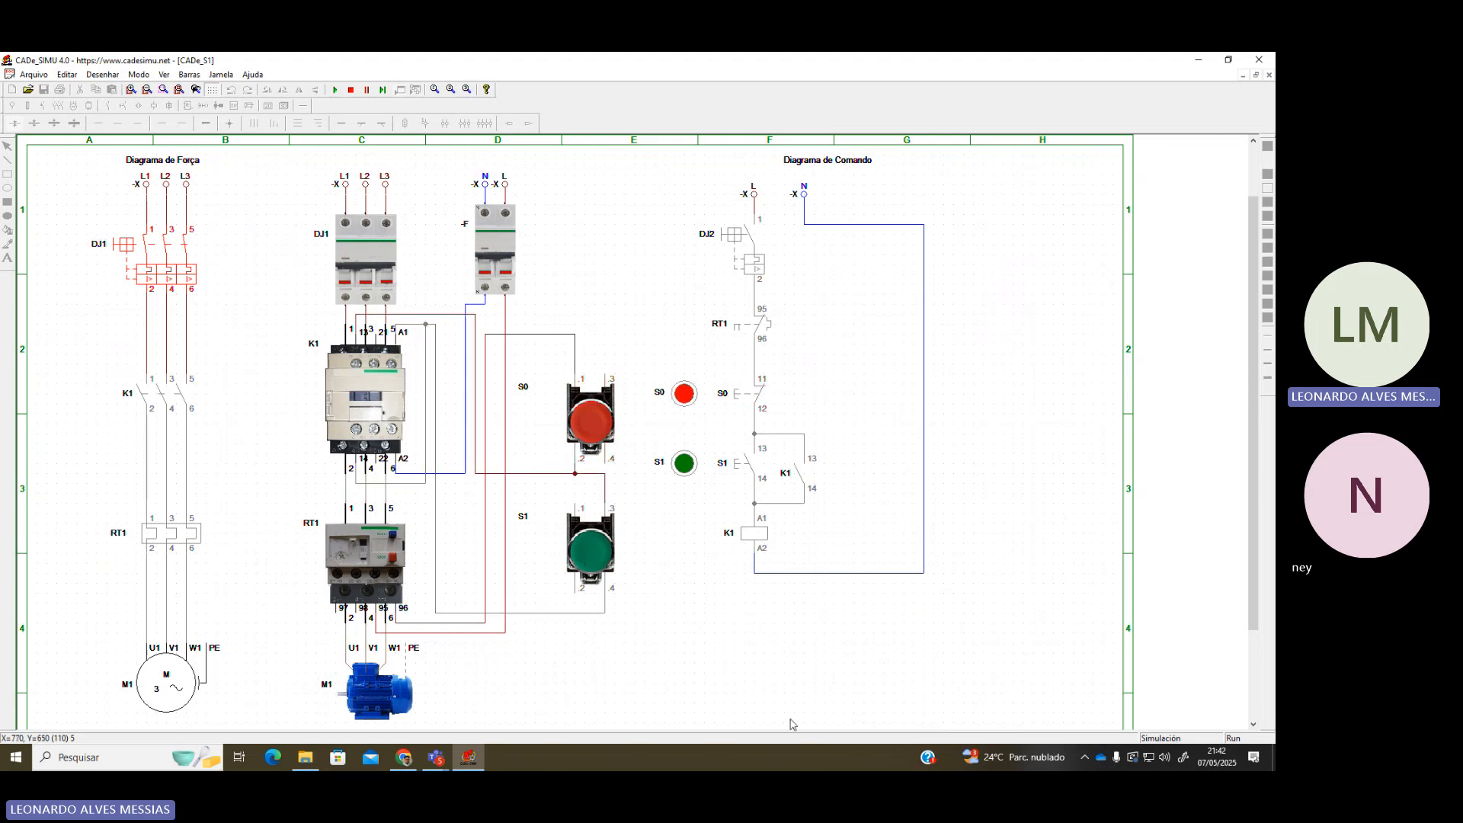
Restart the motor, trip and reset overload relay RT1, then start with S1 and stop with S0
click(596, 564)
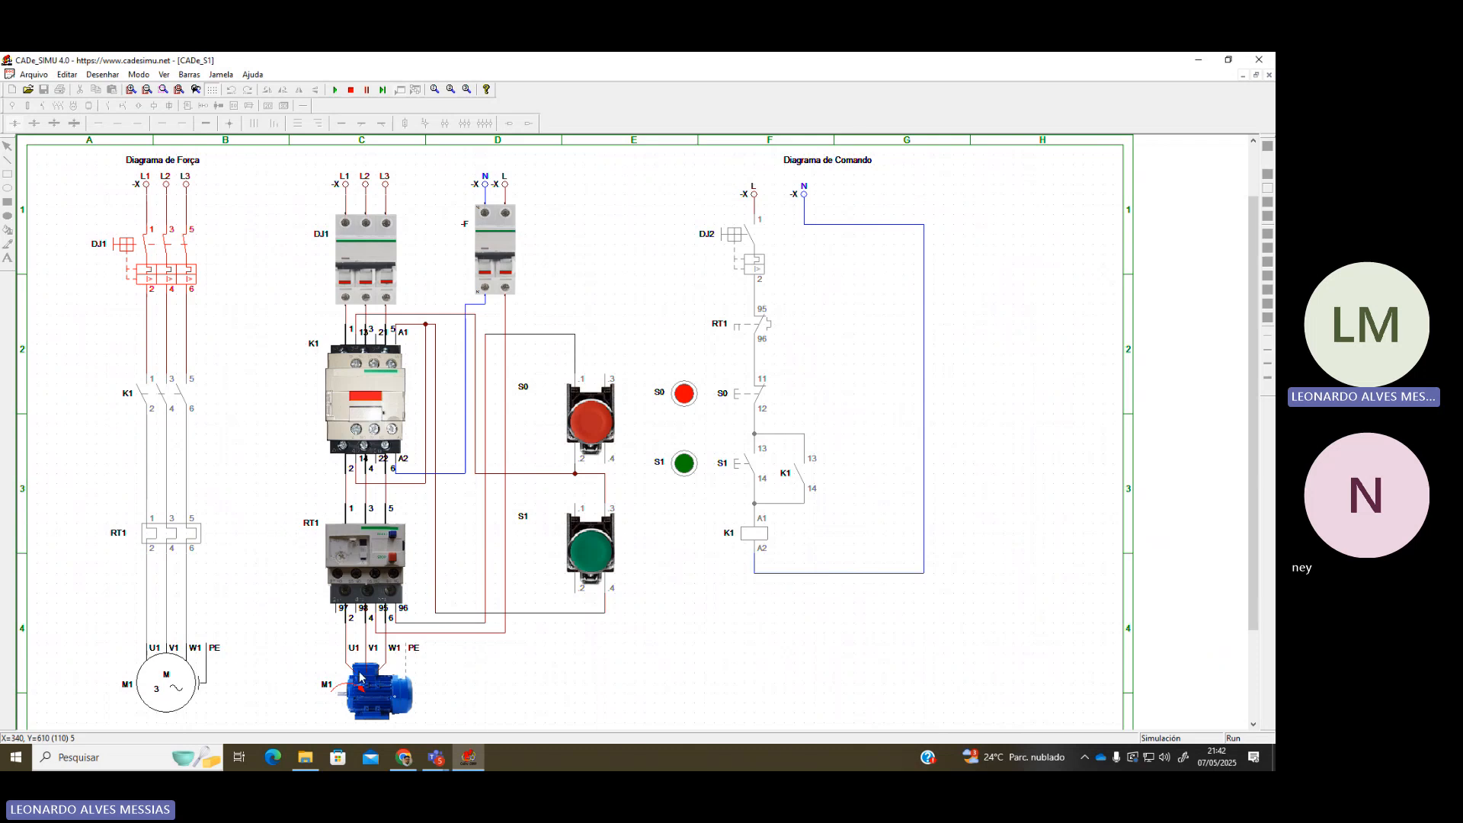
click(394, 562)
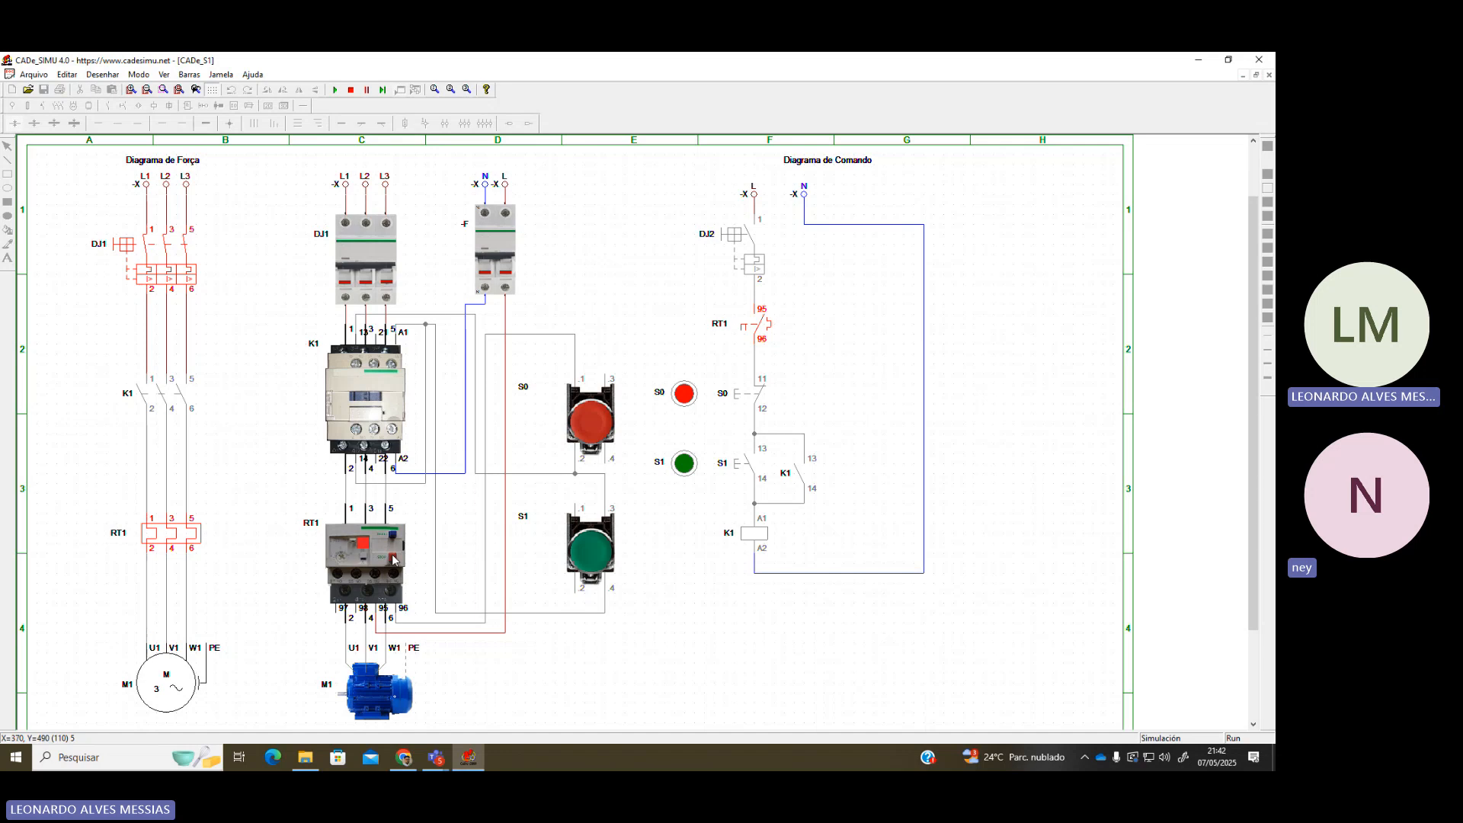
click(394, 560)
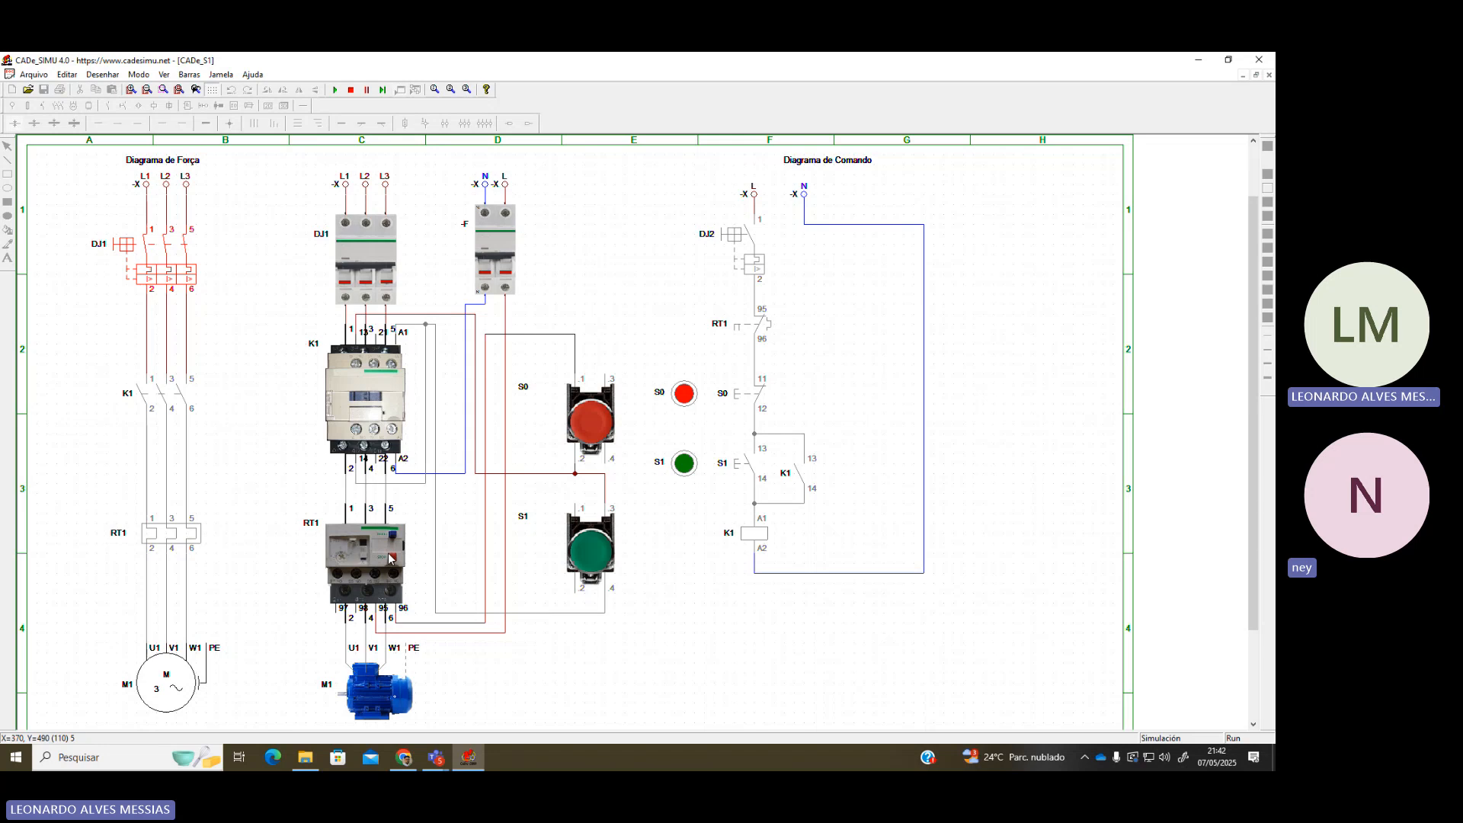
click(593, 556)
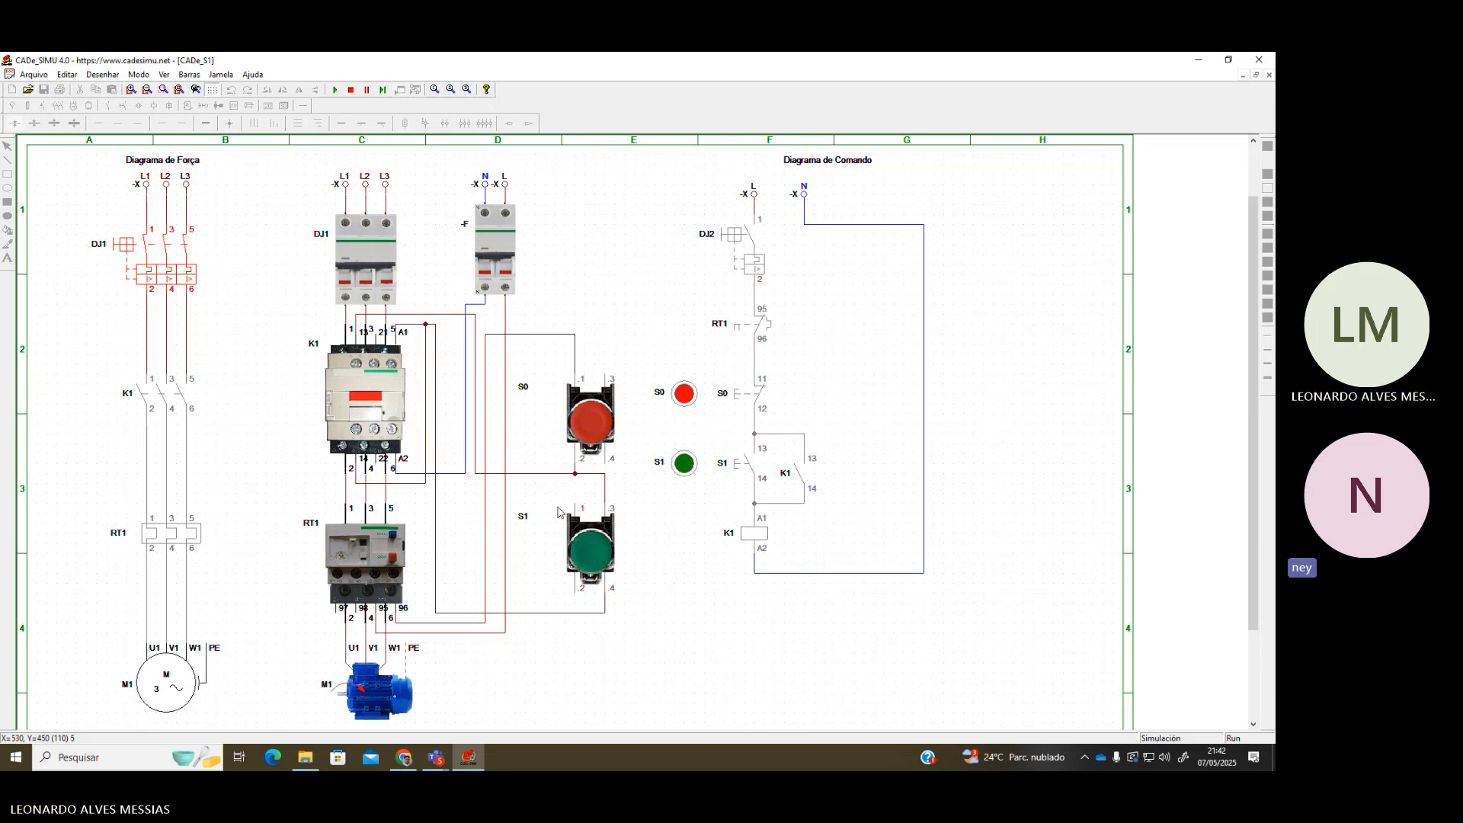
click(577, 450)
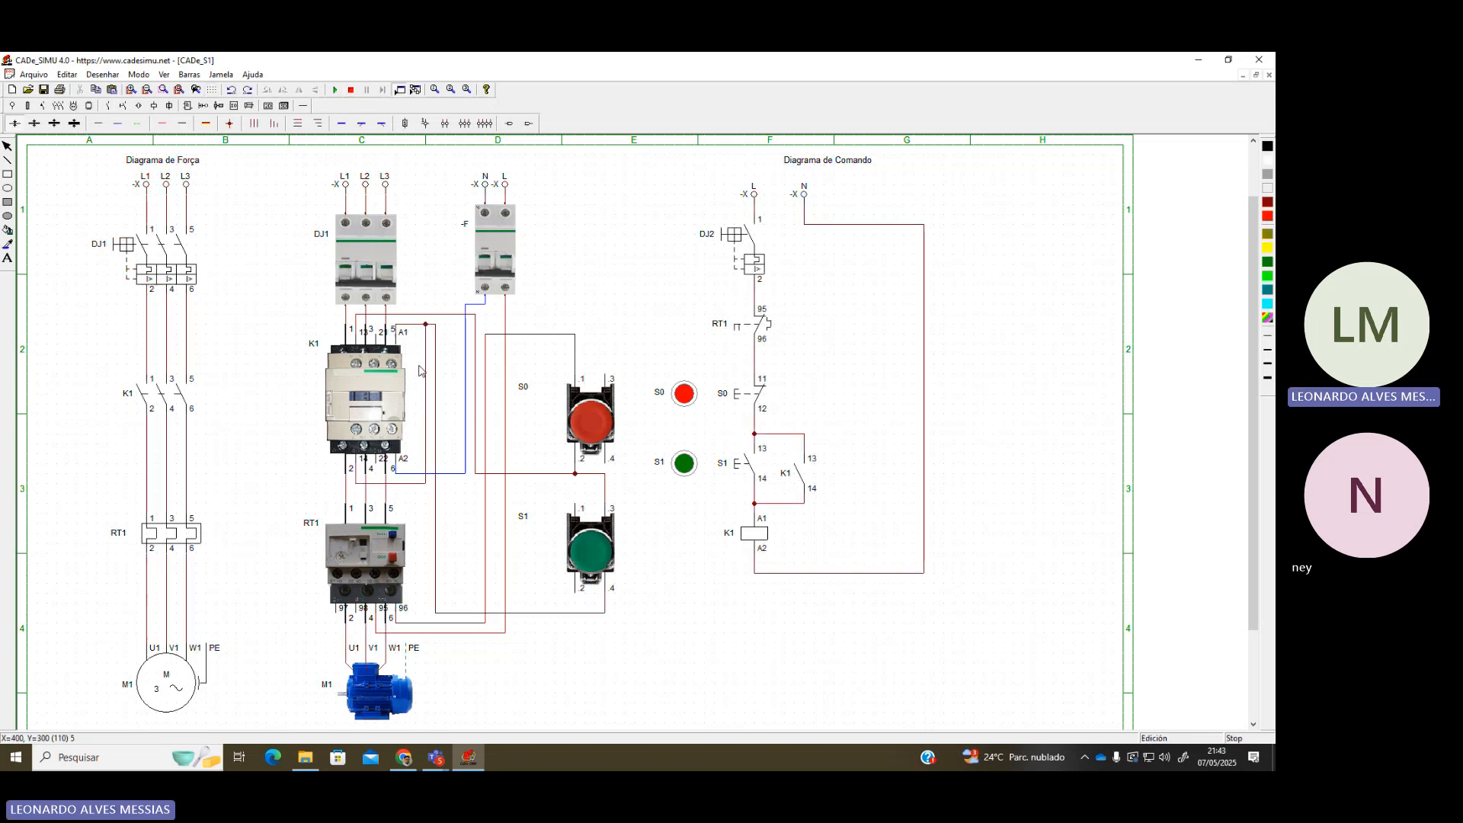
Shift the whole pictorial circuit up and to the left
drag(287, 156, 635, 730)
drag(366, 412, 1053, 383)
click(663, 173)
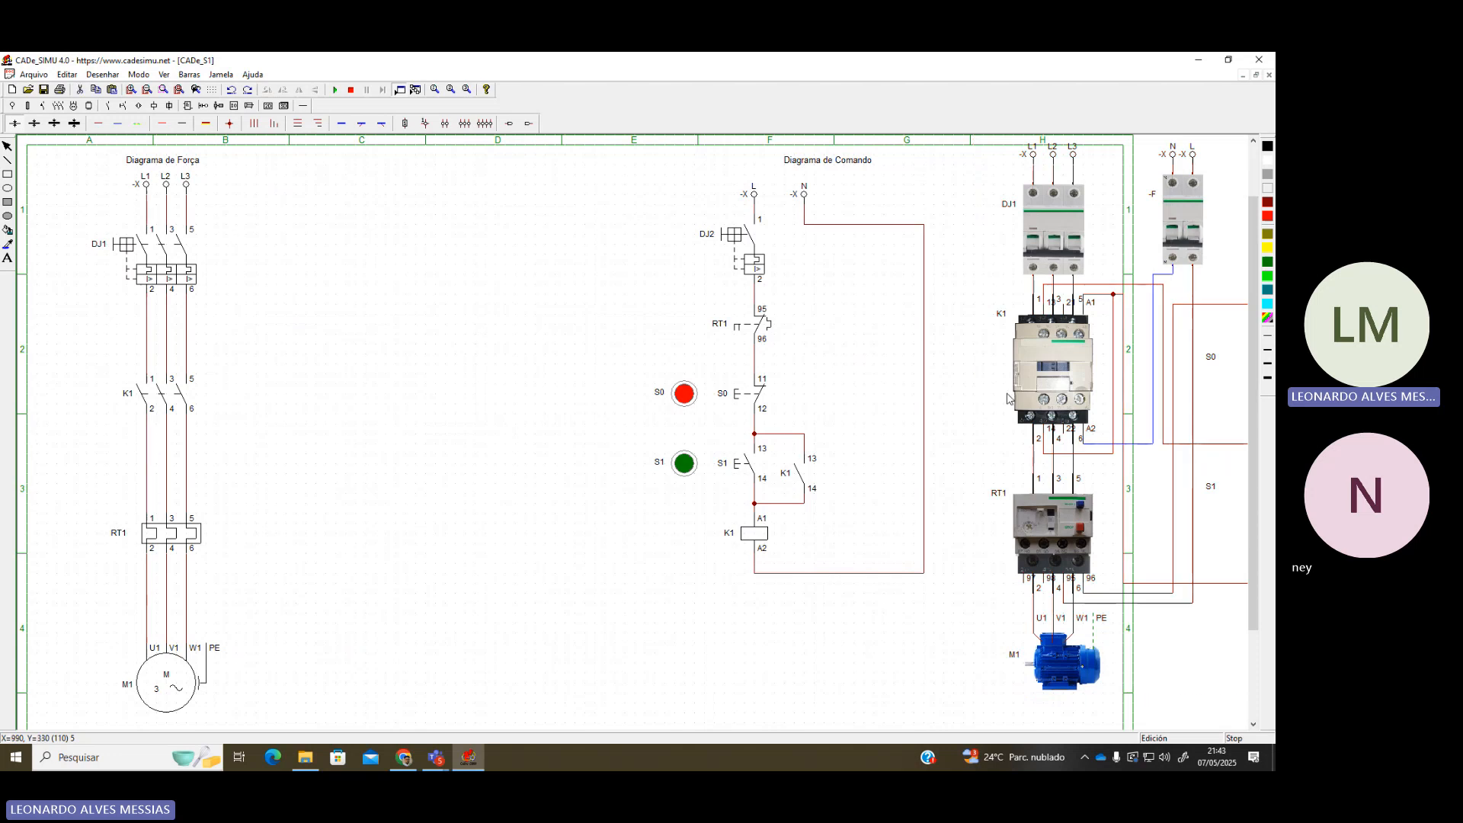
Move the entire command diagram next to the power diagram
scroll(716, 413, down, 1)
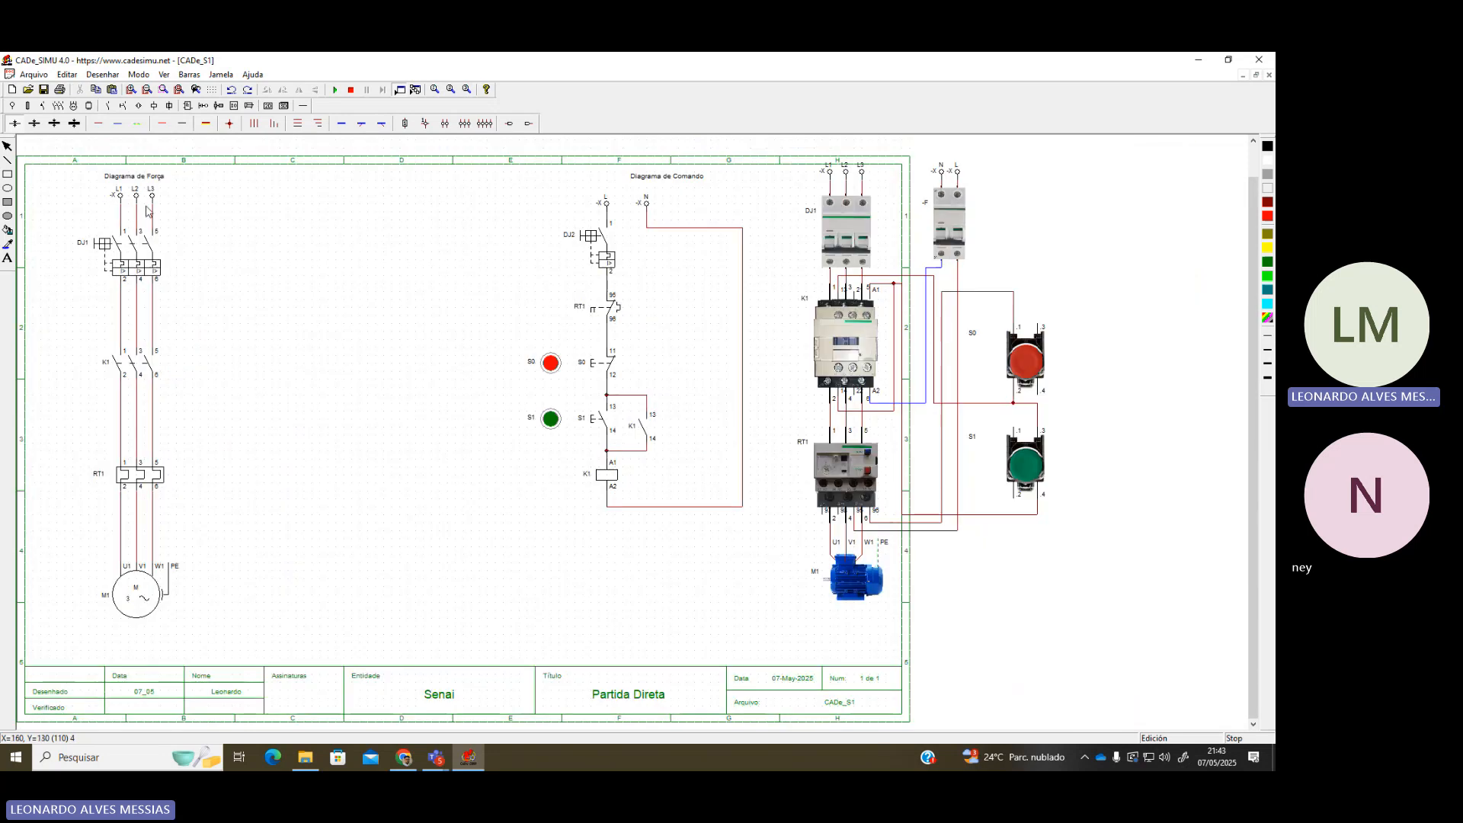
drag(488, 180, 781, 577)
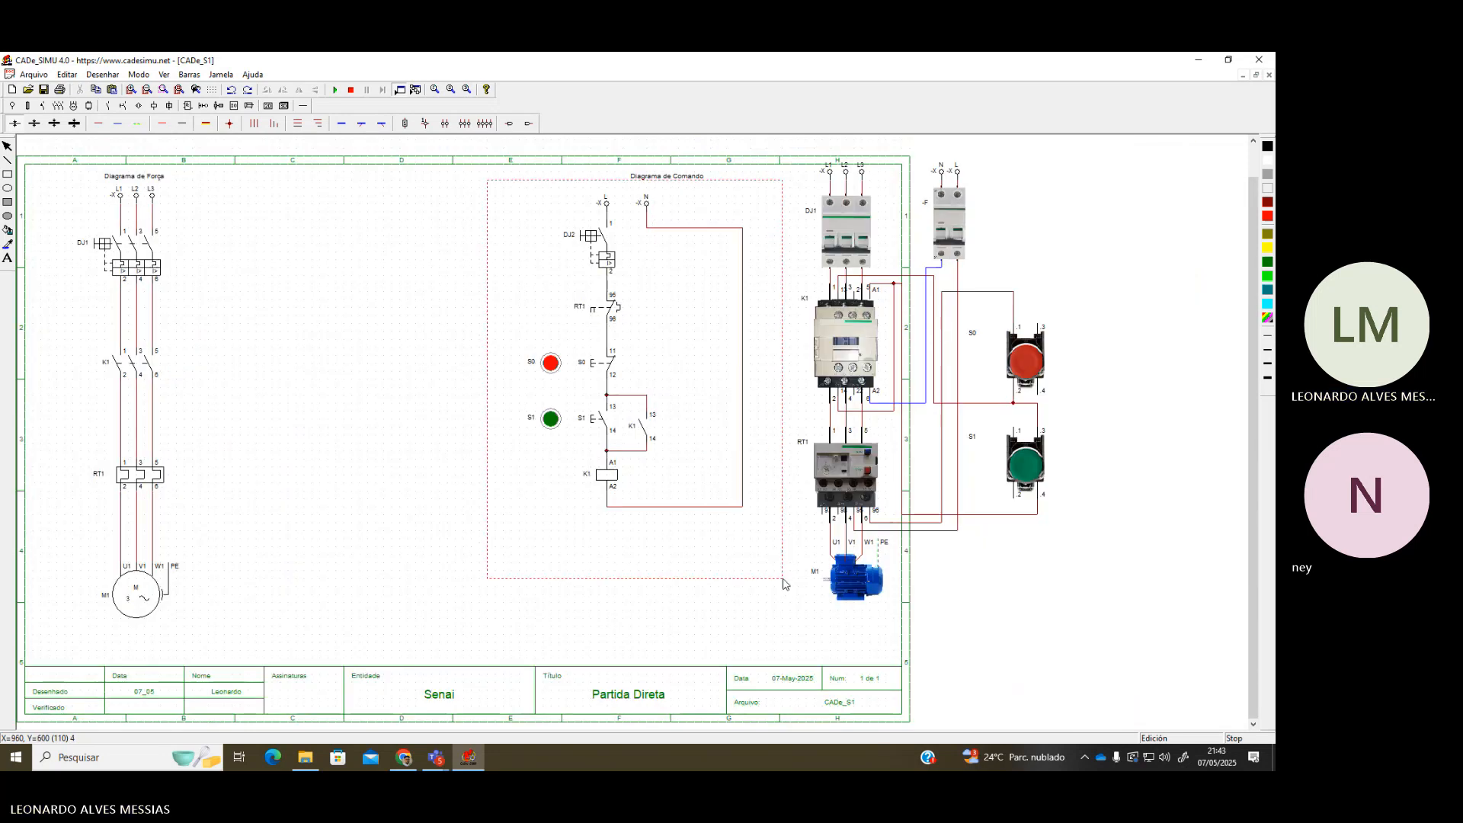
drag(639, 440, 296, 440)
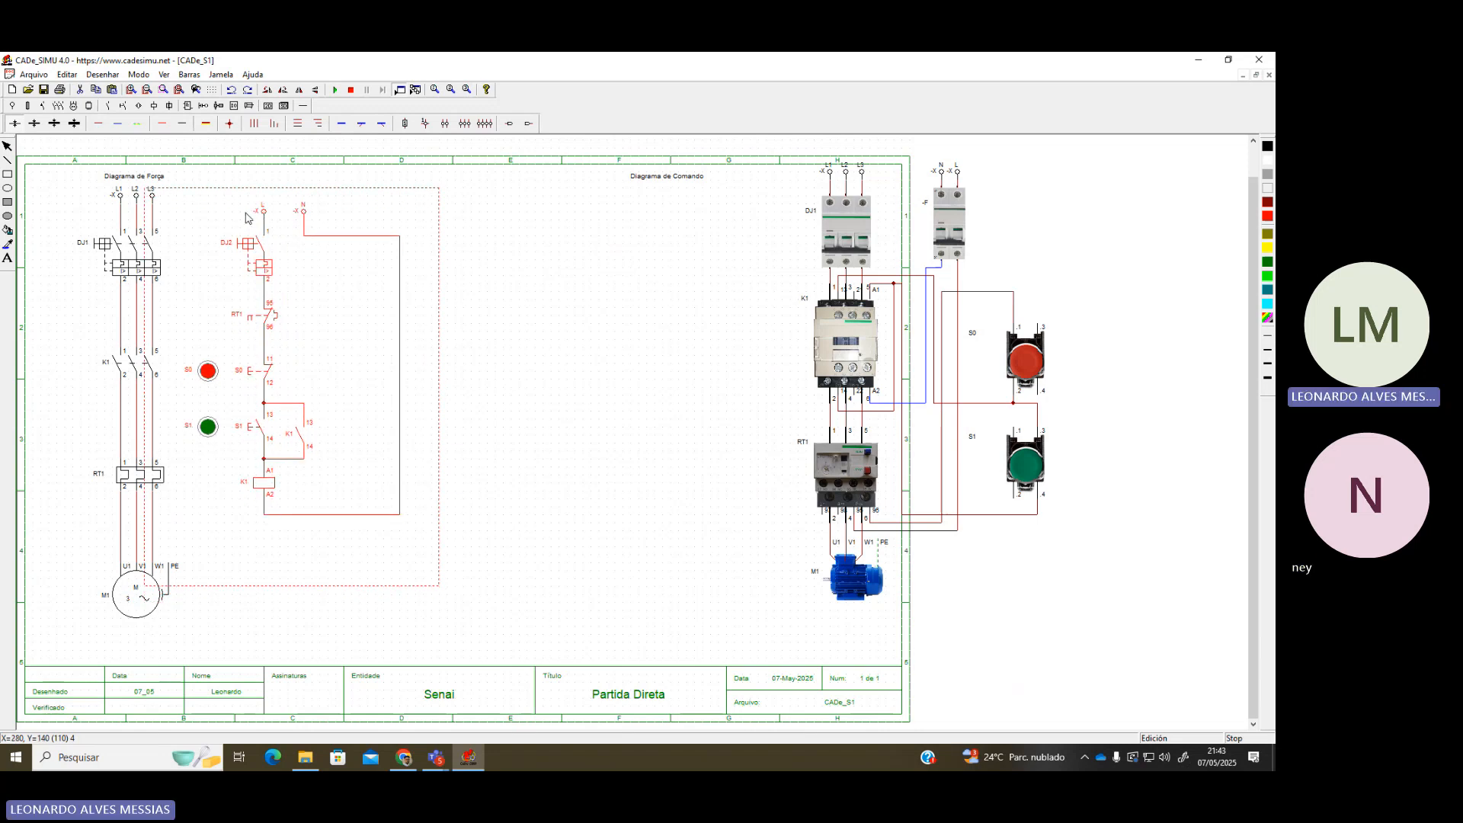
click(987, 548)
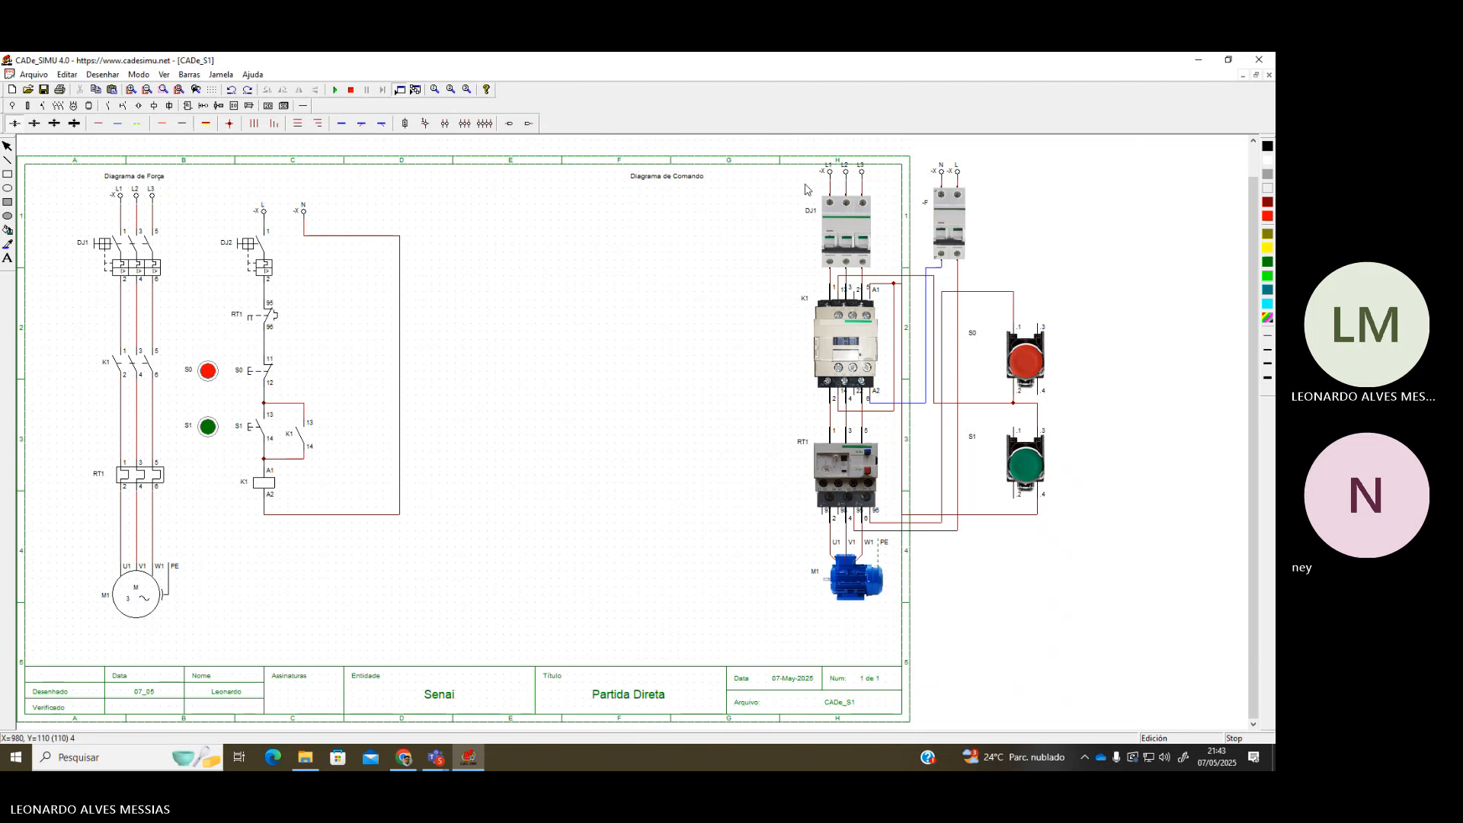
Move the pictorial circuit left so it sits within the sheet
drag(783, 140, 1105, 648)
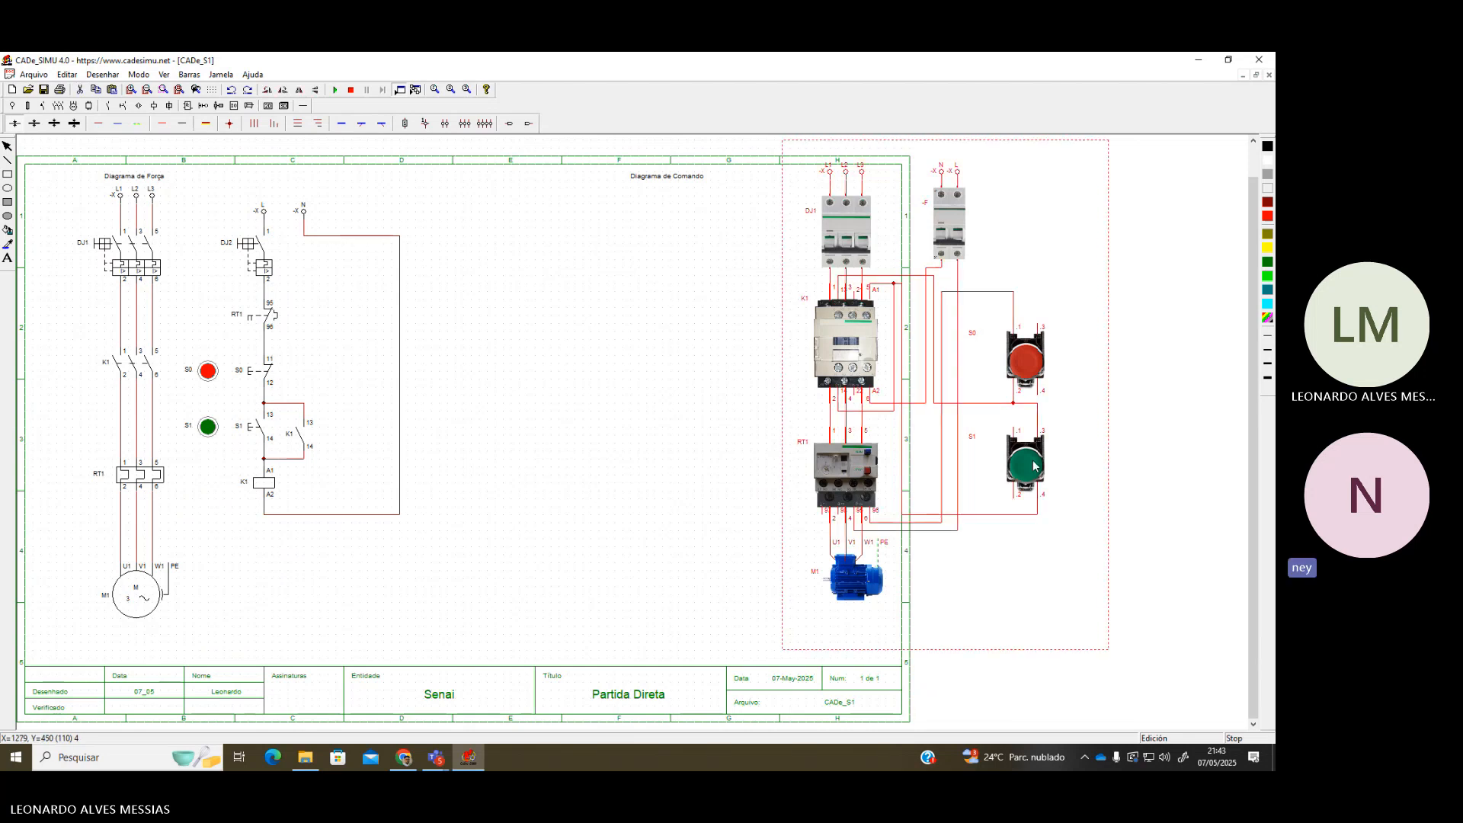
drag(1044, 470, 814, 500)
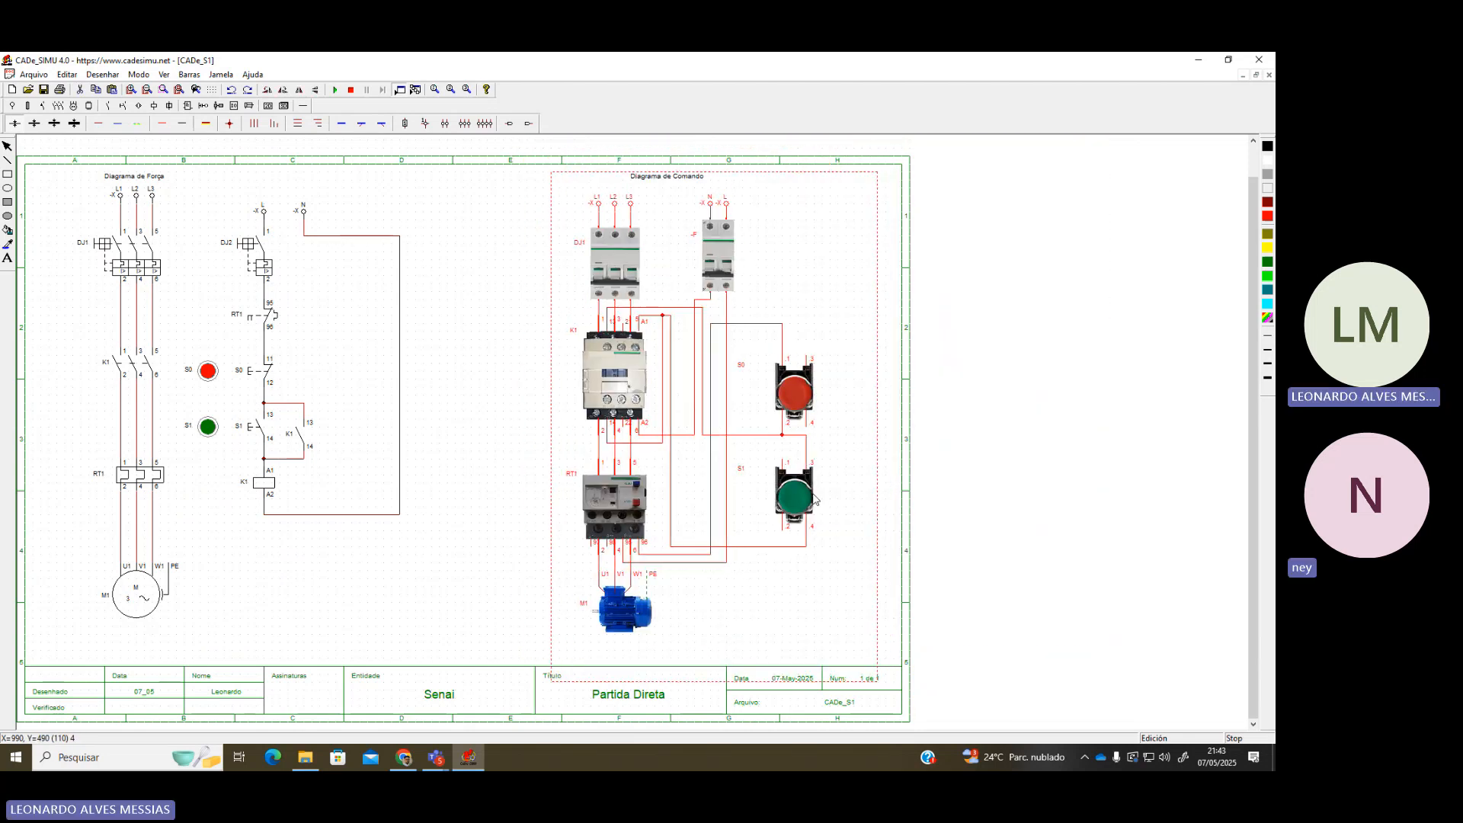
click(680, 180)
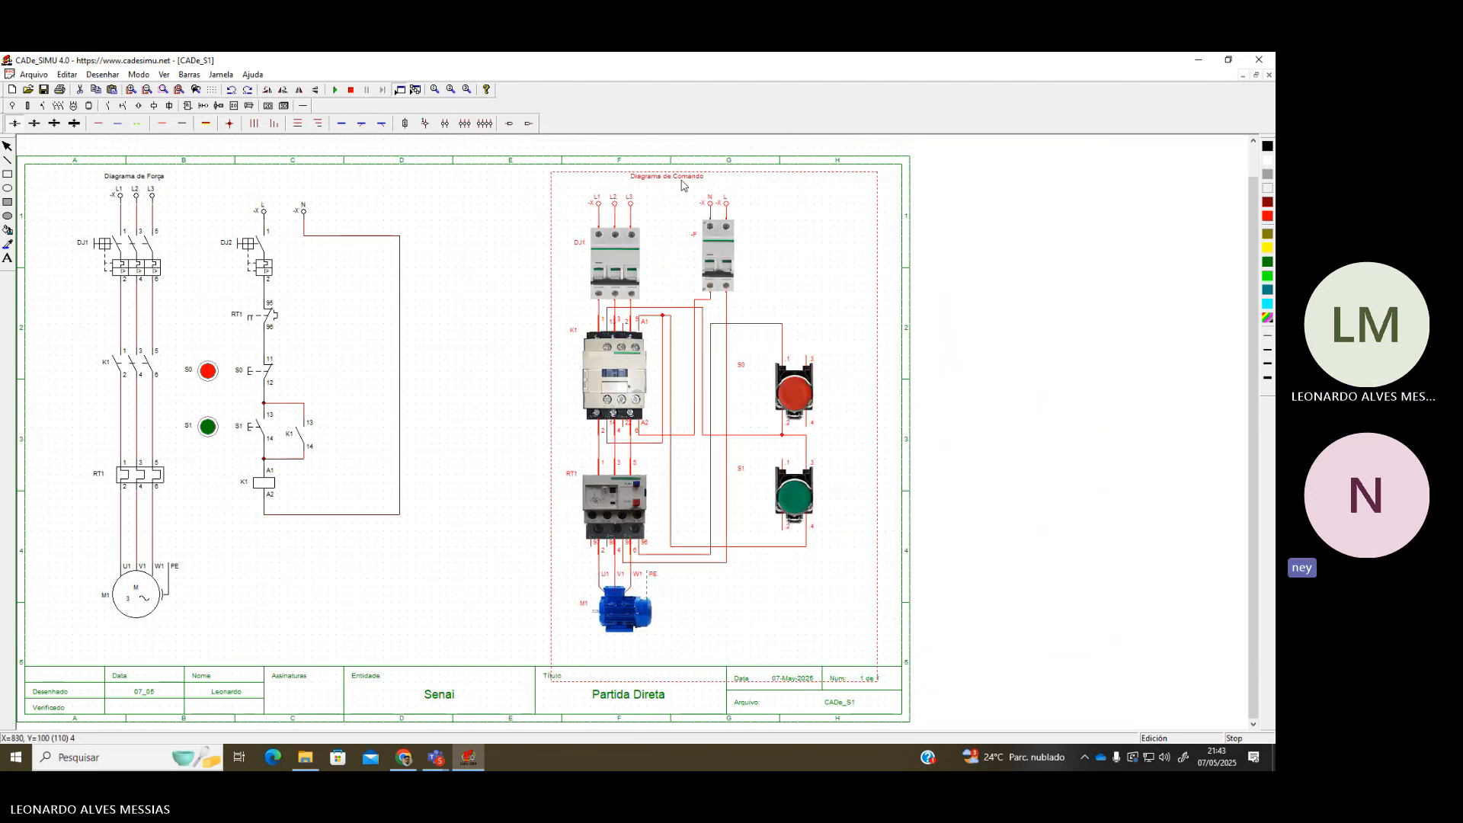
Place the 'Diagrama de Comando' title above the command diagram
click(958, 246)
drag(689, 179, 323, 181)
click(895, 450)
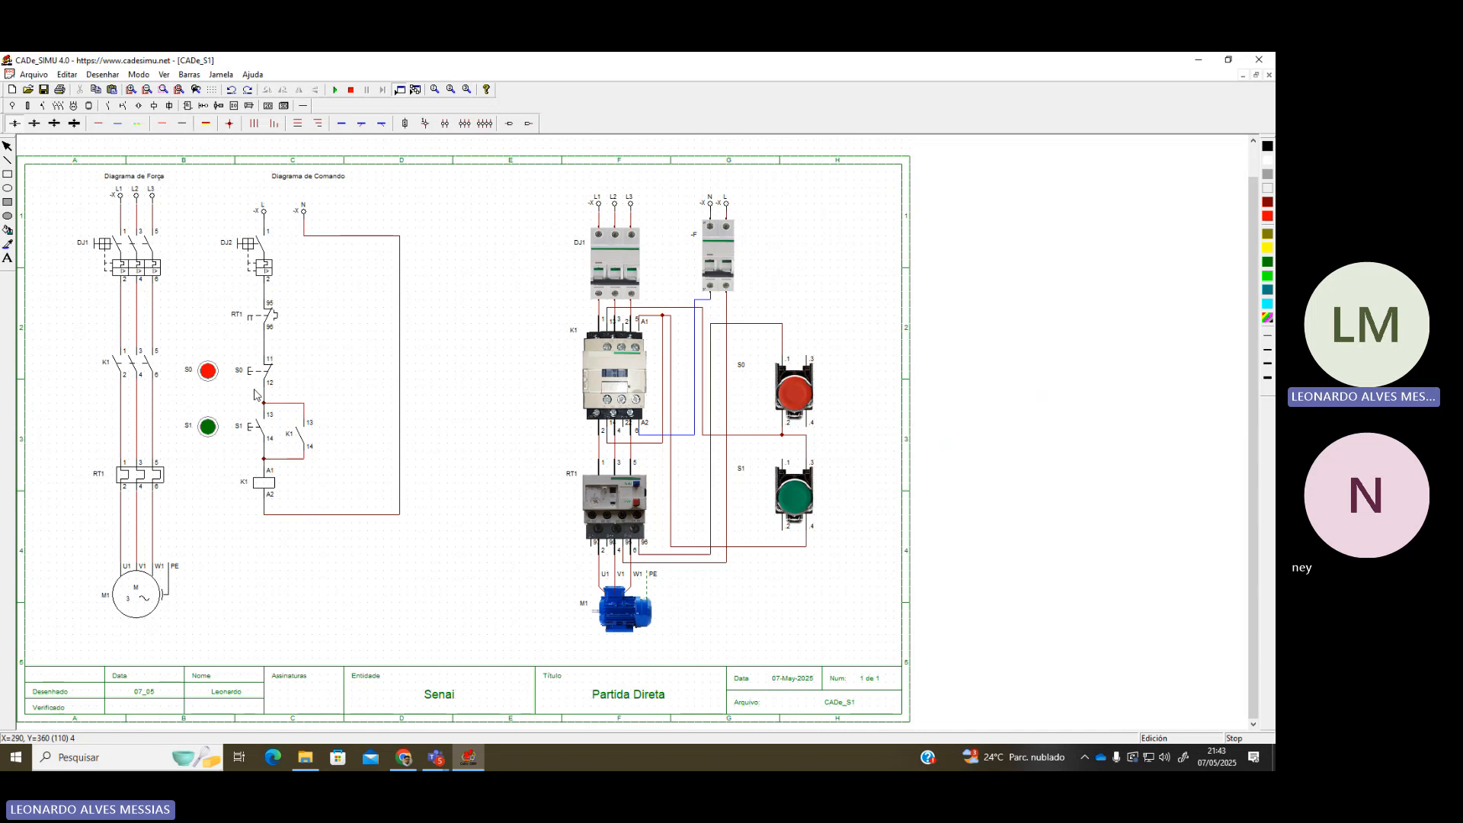
scroll(269, 414, up, 1)
scroll(328, 437, down, 1)
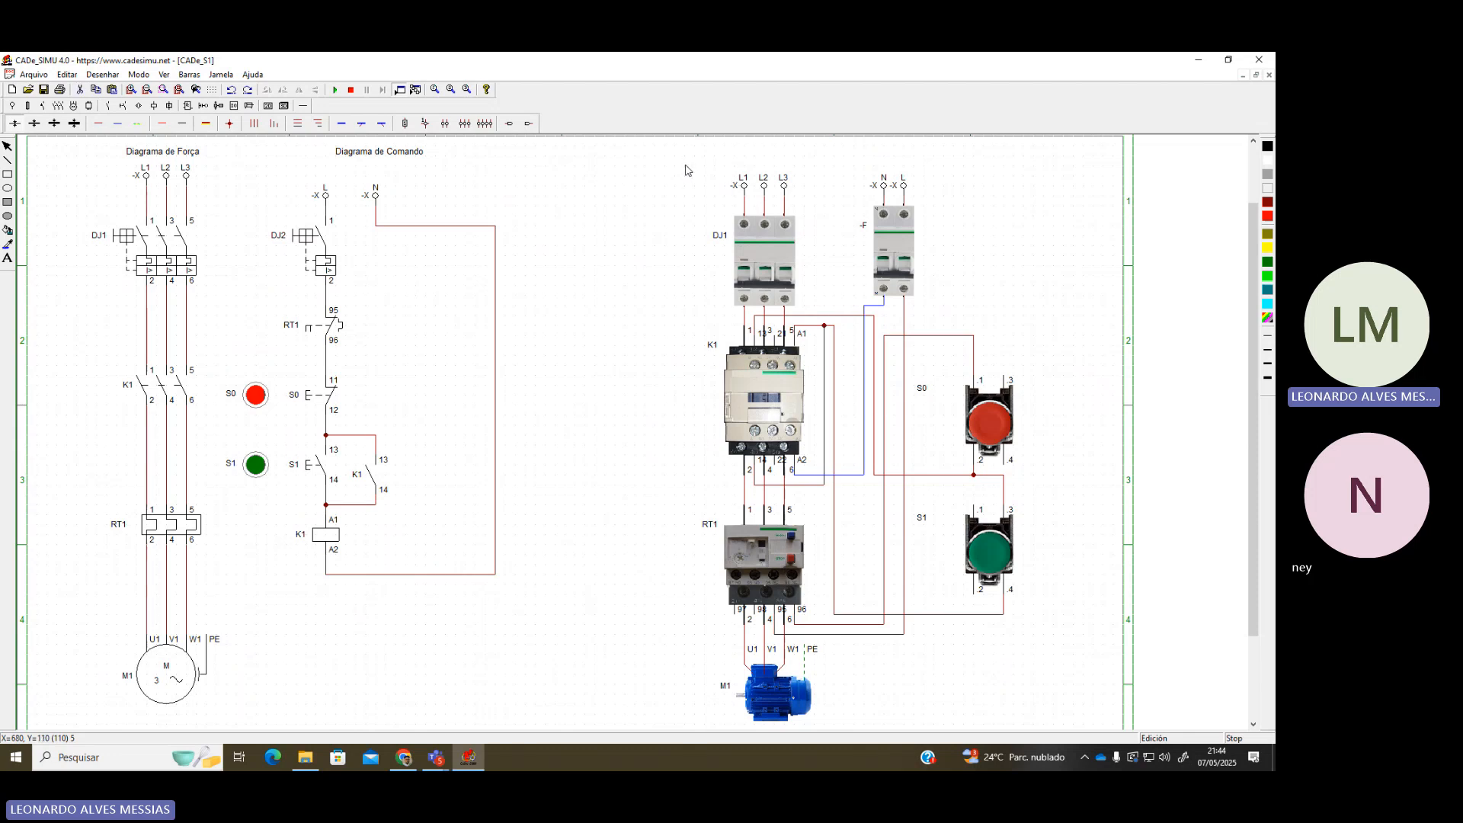
Shift the whole command diagram slightly to the right
drag(685, 157, 717, 175)
drag(226, 166, 566, 655)
click(559, 664)
drag(217, 166, 556, 667)
click(556, 671)
drag(235, 195, 252, 232)
drag(227, 166, 564, 627)
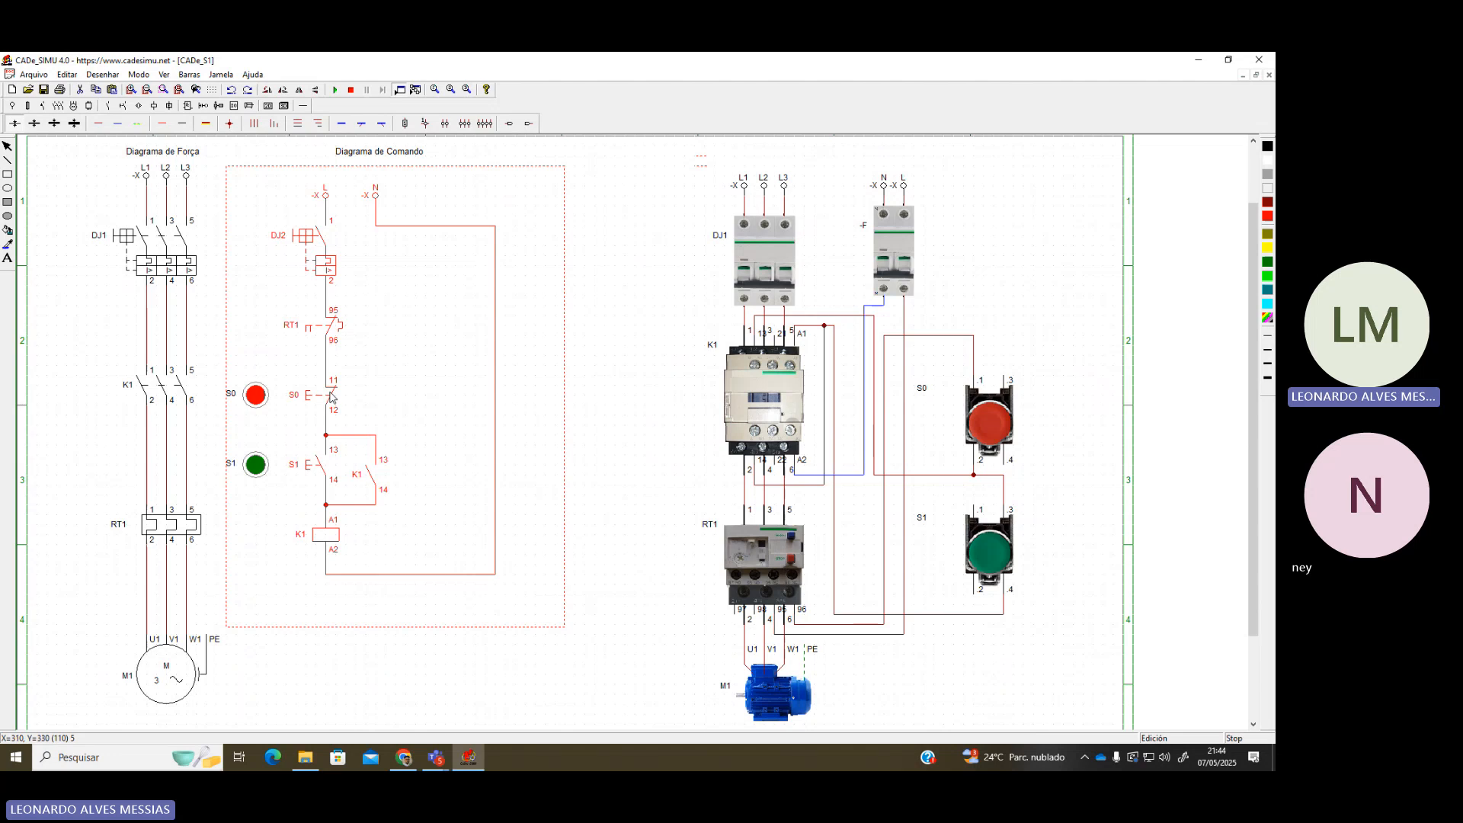
drag(363, 437, 434, 447)
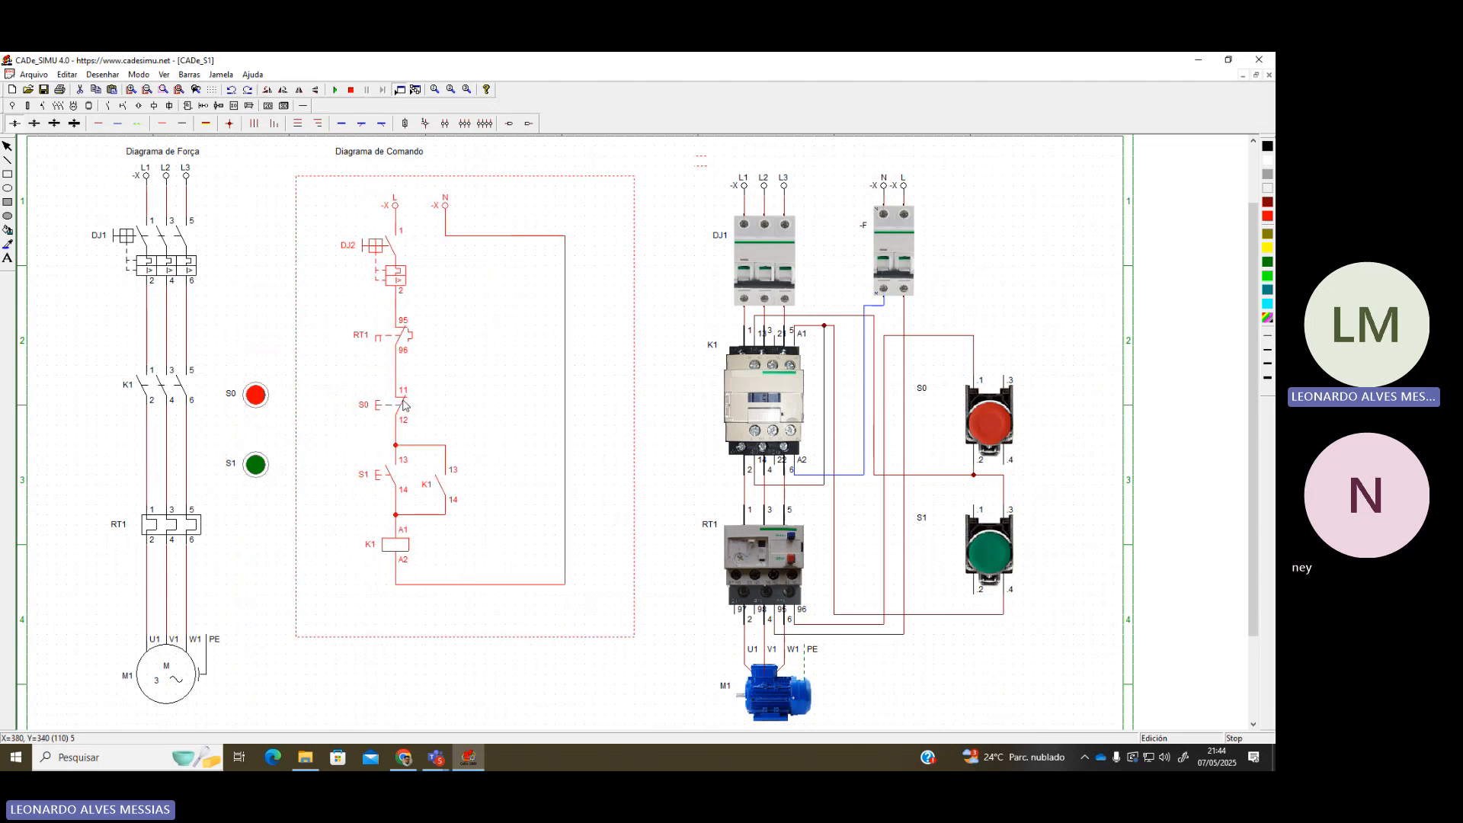
click(276, 343)
Move the S1 and S0 pushbuttons right, level with each other, and pick a three-pole contact
click(255, 464)
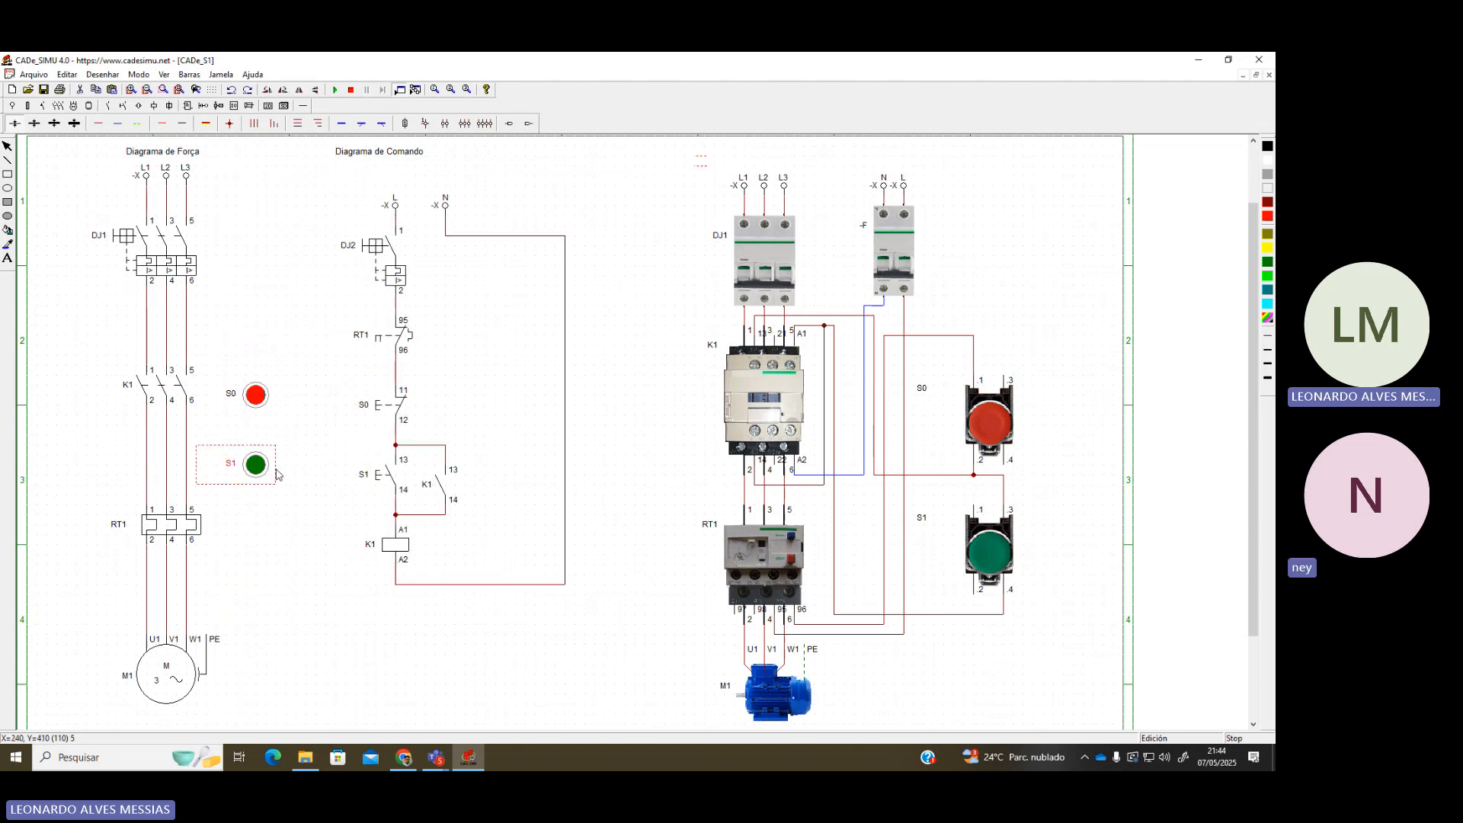
drag(255, 464, 326, 474)
click(256, 395)
drag(255, 395, 326, 404)
click(235, 444)
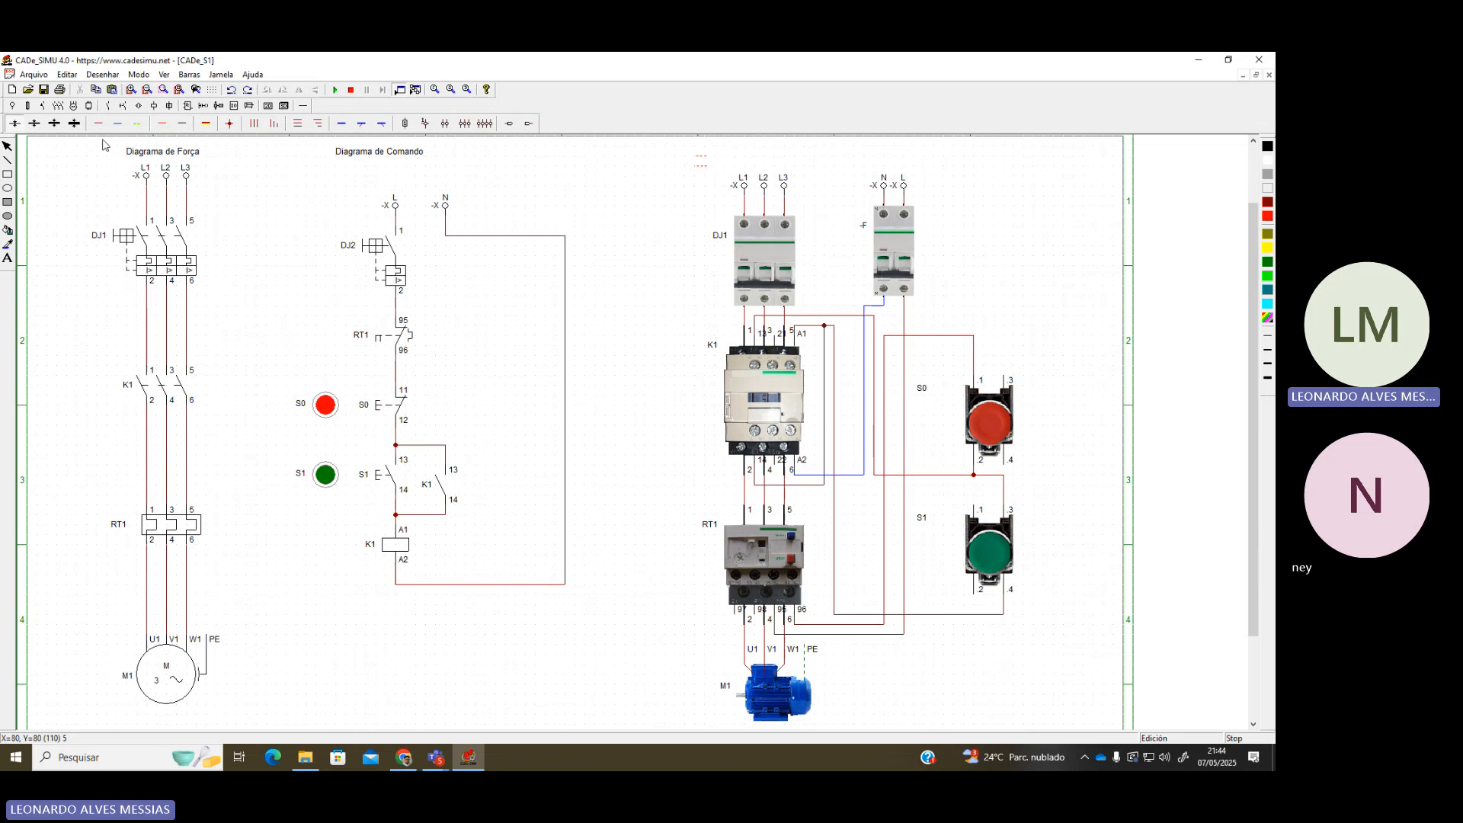
click(58, 106)
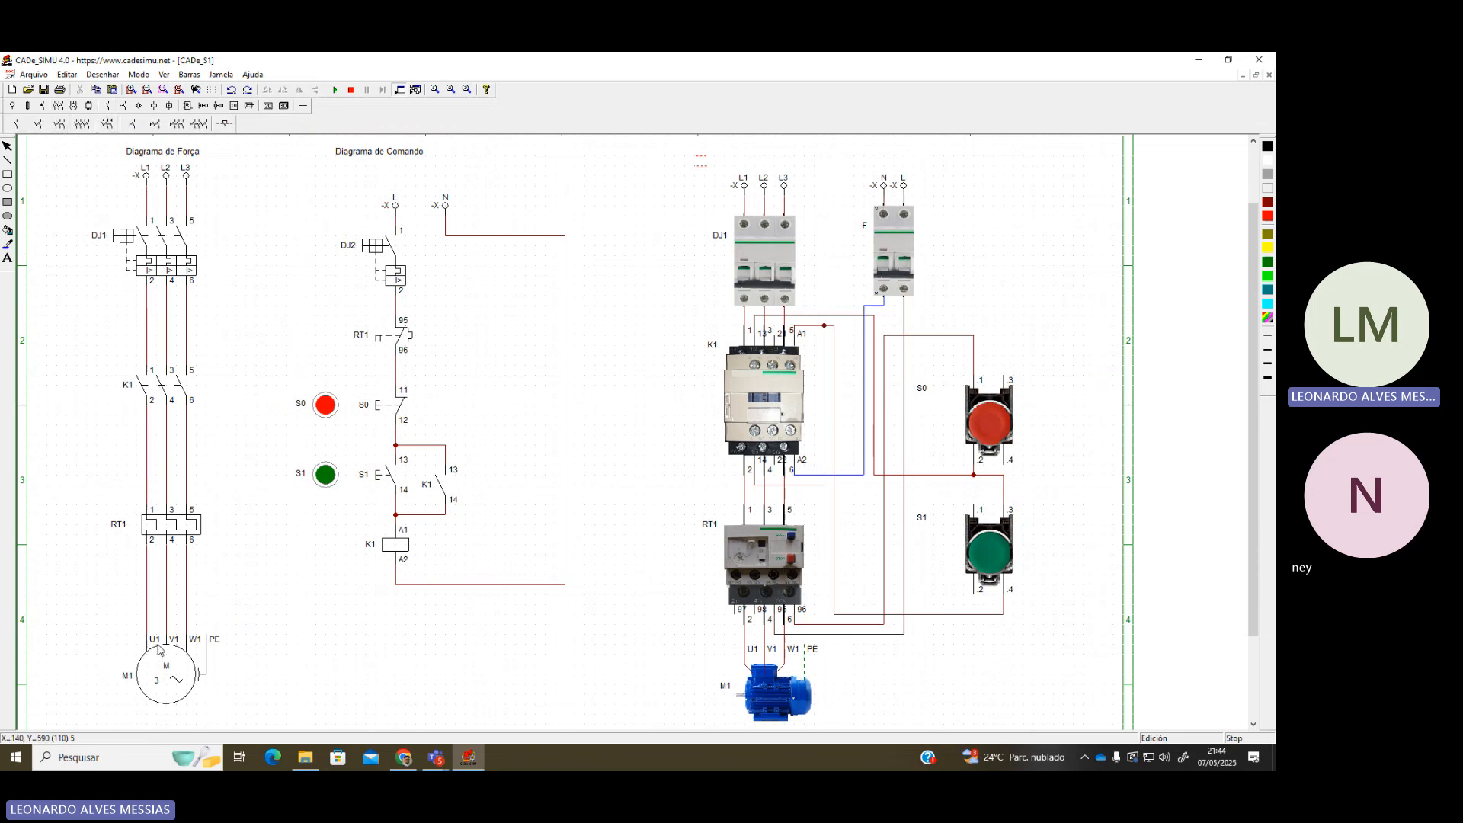
click(59, 123)
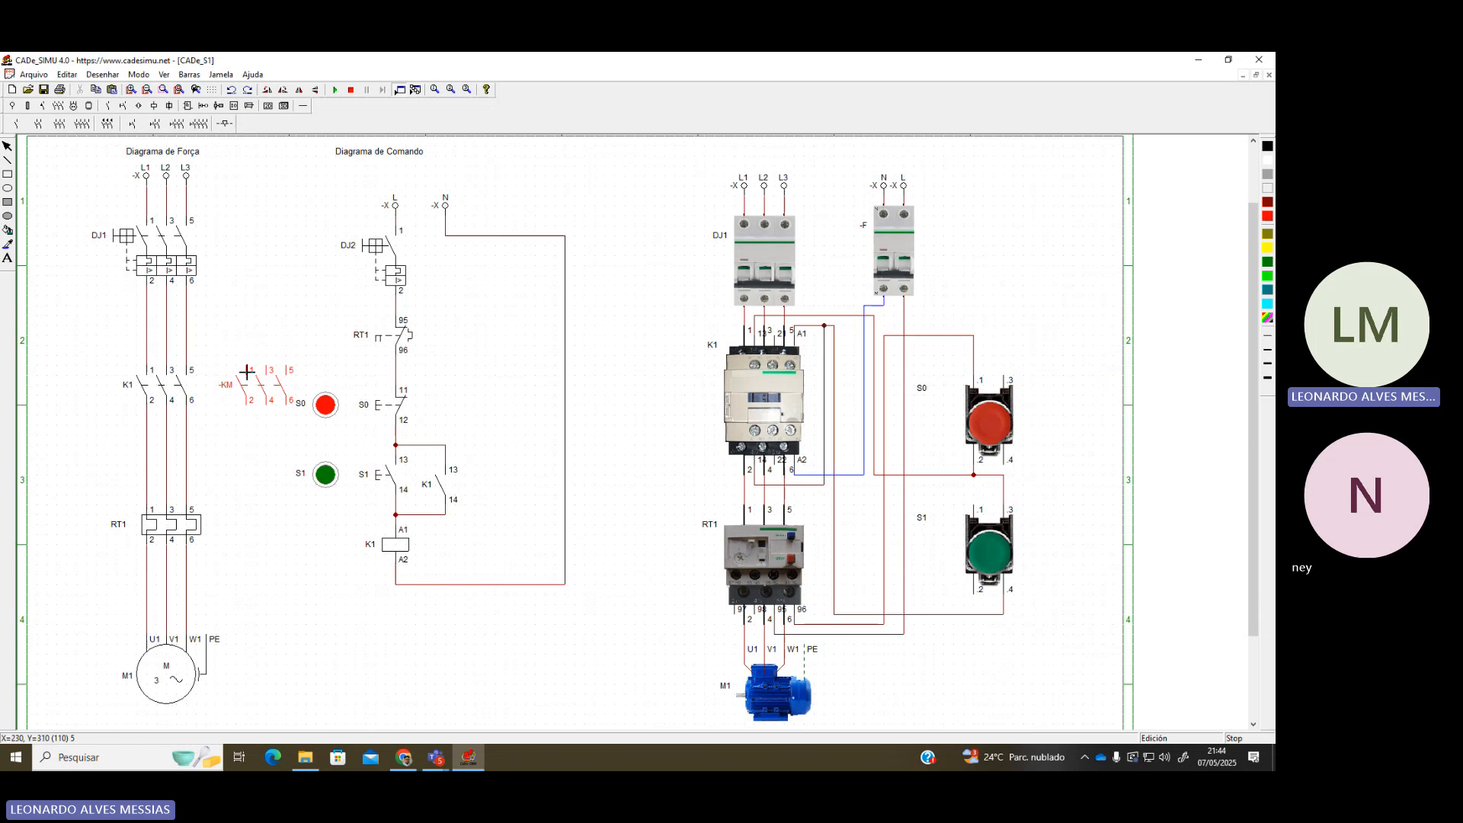
Place the three-pole contact right of K1 and rename it from -KM to K2
click(228, 371)
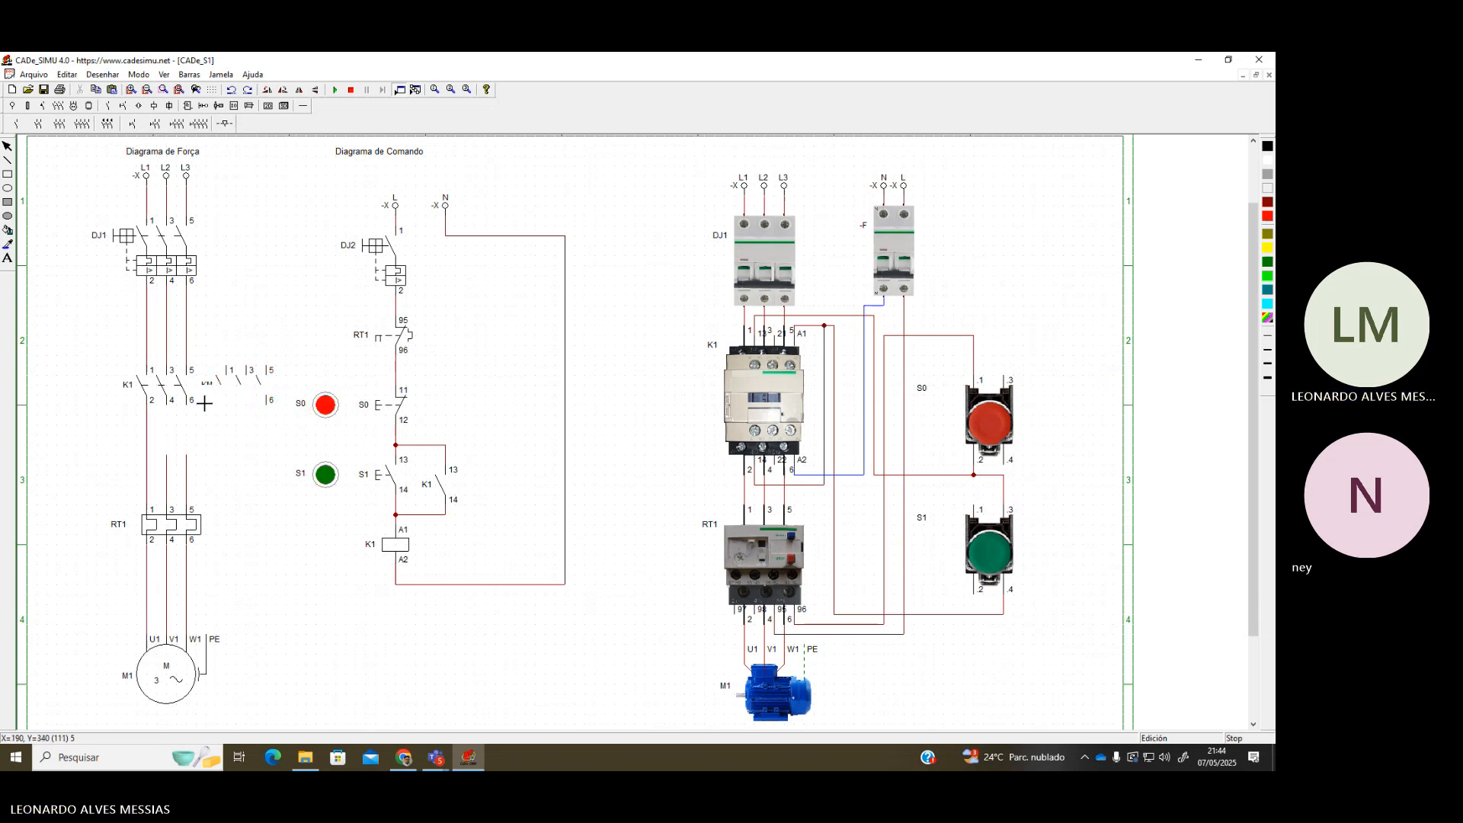
click(236, 401)
double_click(260, 394)
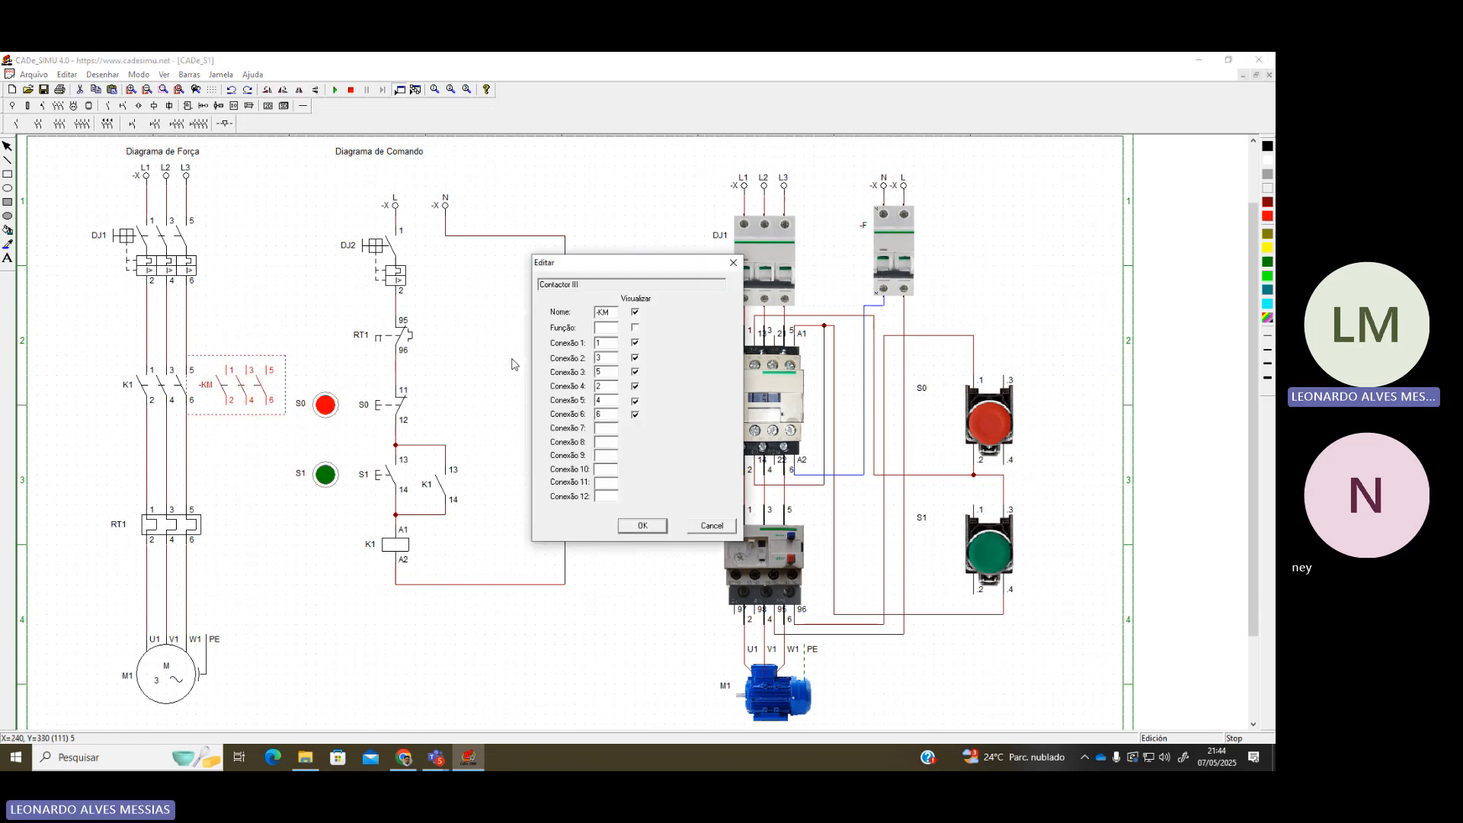
double_click(615, 307)
text(K2)
key(Return)
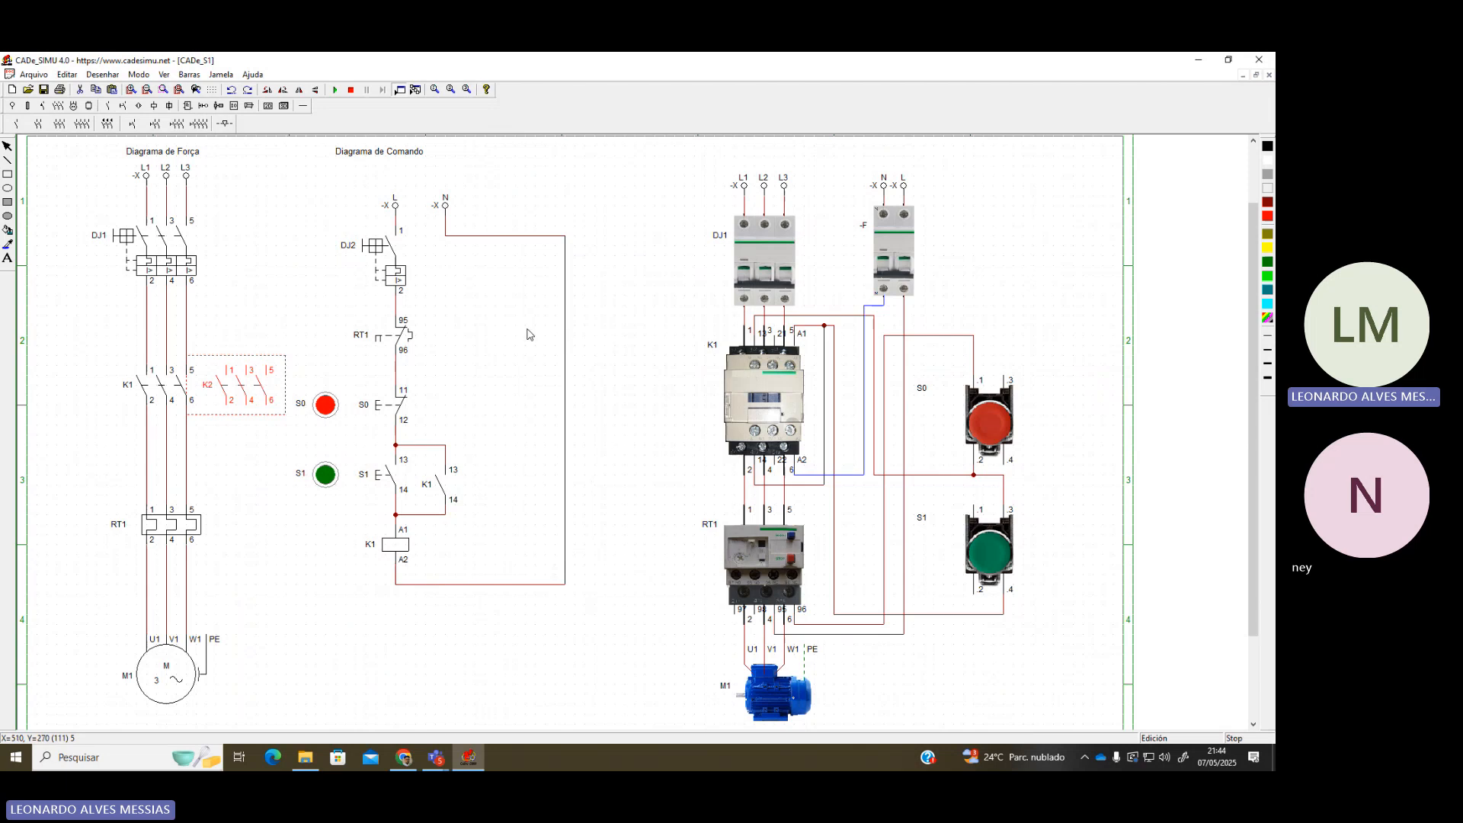
click(304, 106)
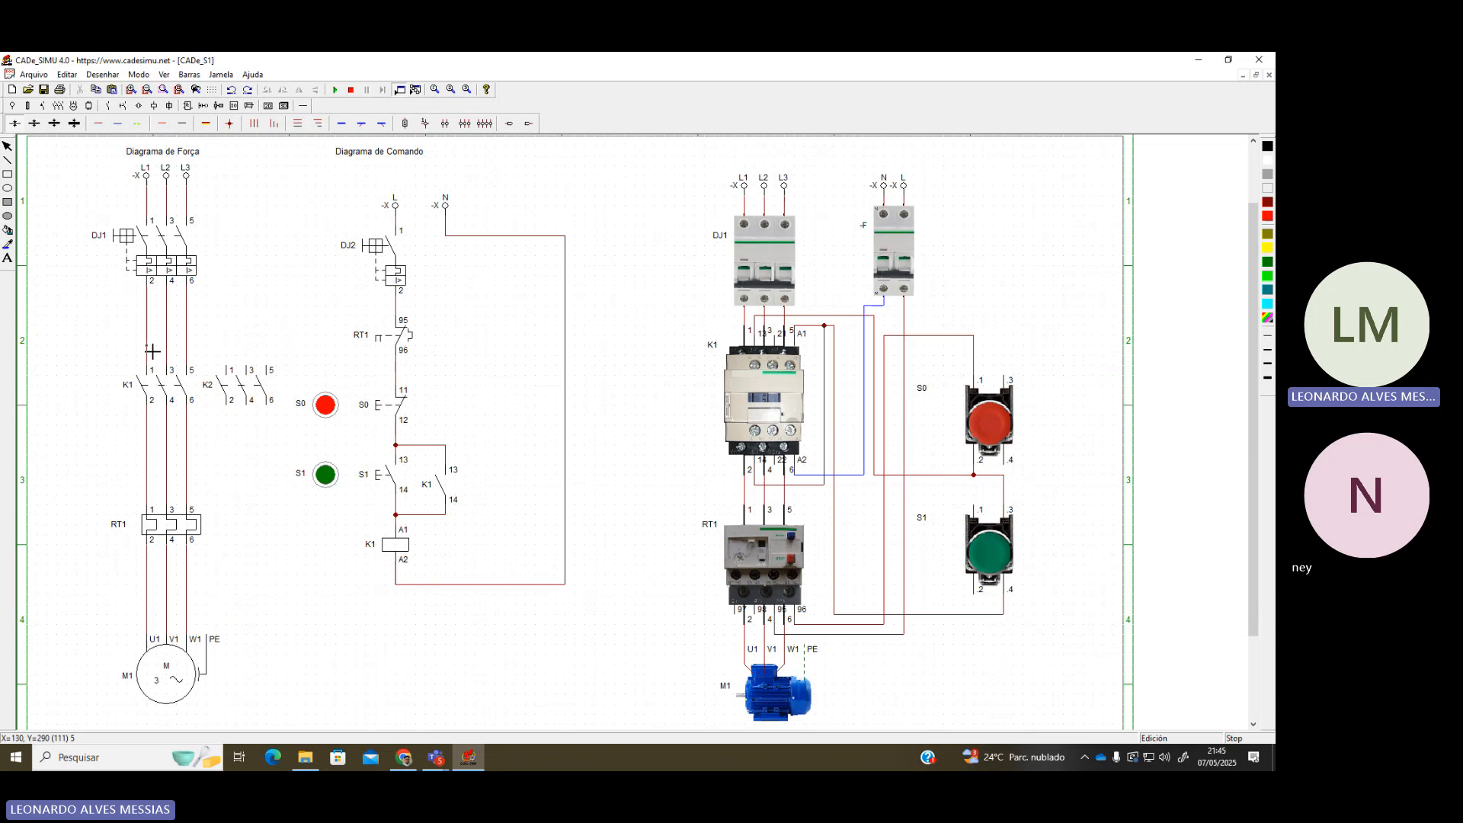
Wire lines L1, L2, L3 to K2 terminals 1, 3 and 5
click(151, 349)
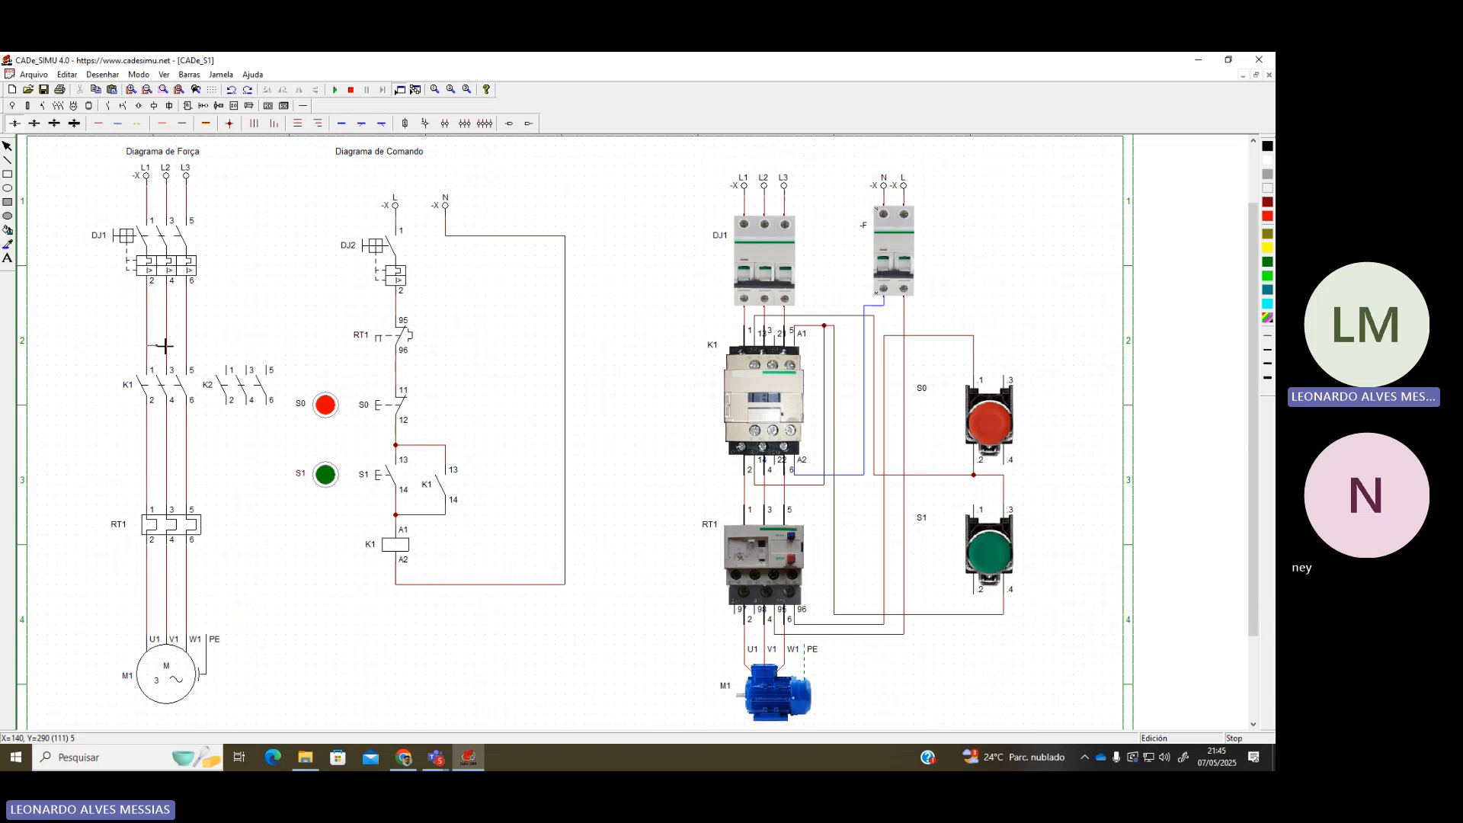
click(227, 368)
click(171, 339)
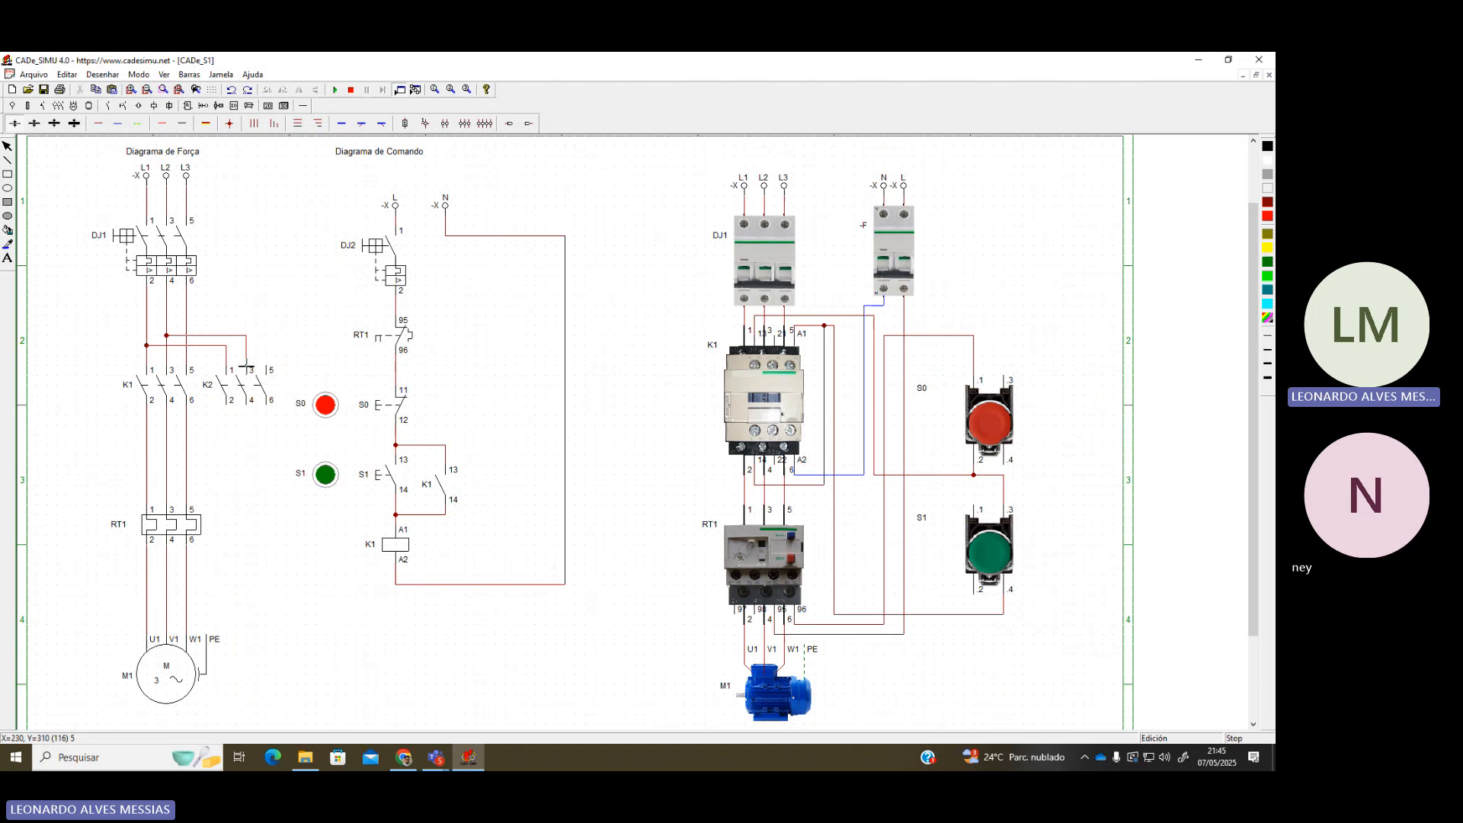
click(247, 366)
click(188, 325)
click(266, 367)
Connect K2 terminals 2, 4 and 6 to K1's output lines and finish the terminal 5 tap on L3
click(227, 415)
click(187, 416)
drag(247, 426, 173, 425)
drag(268, 410, 158, 440)
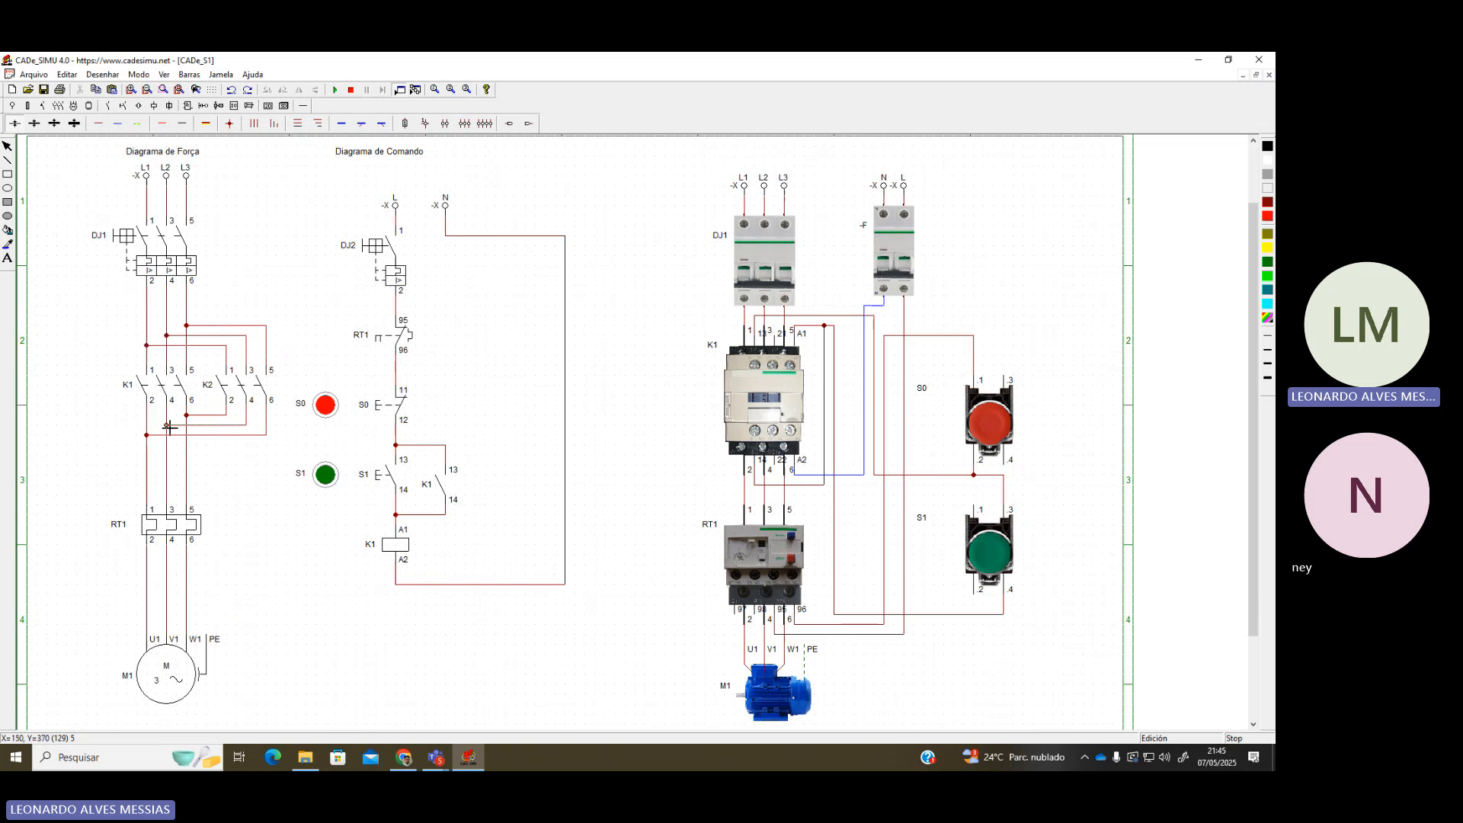
click(190, 326)
scroll(242, 435, down, 1)
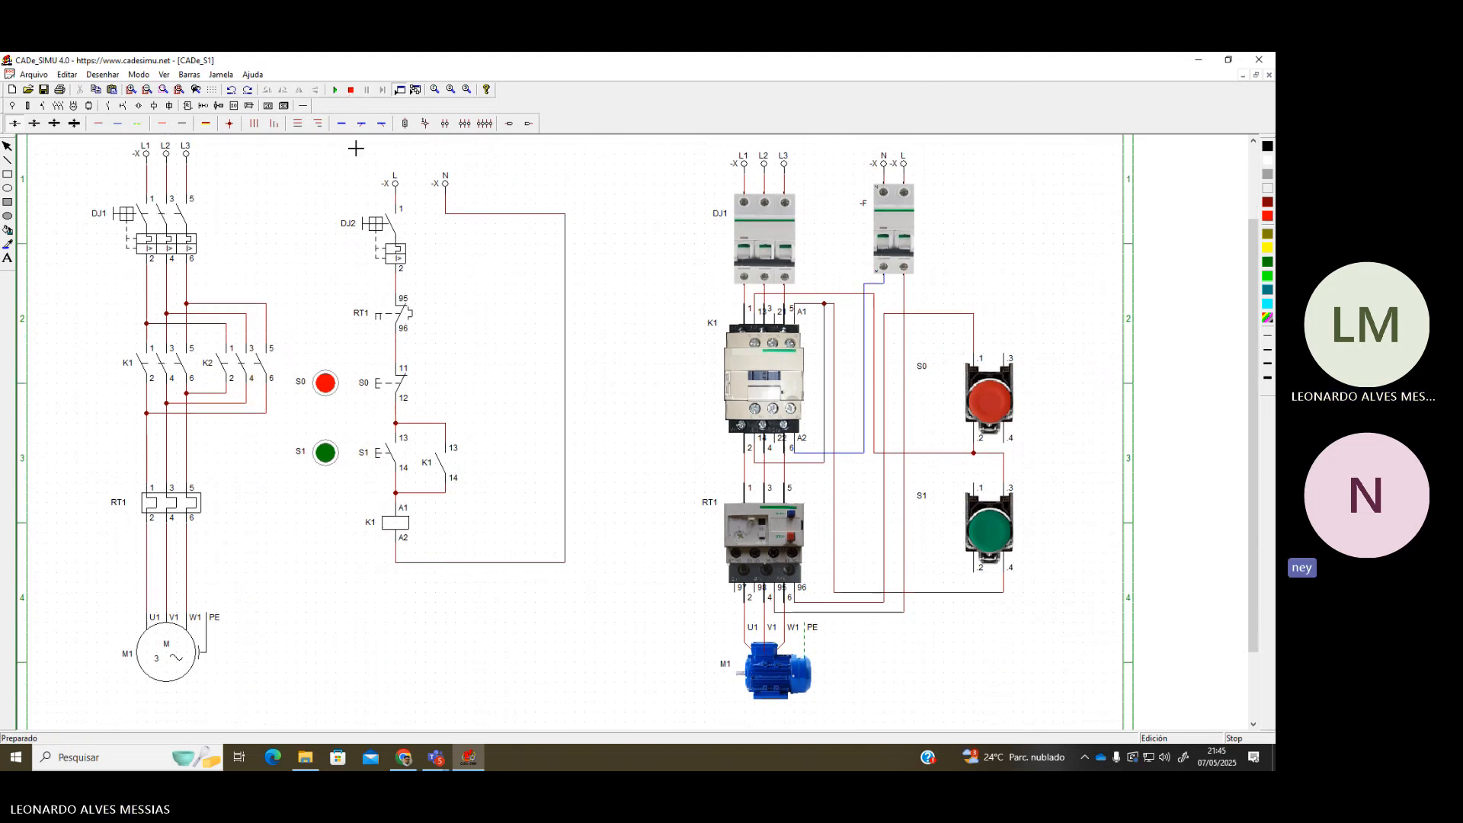
Delete the wires under K1's A2, lower the coil, and rewire A2 to the N return line
scroll(332, 466, up, 1)
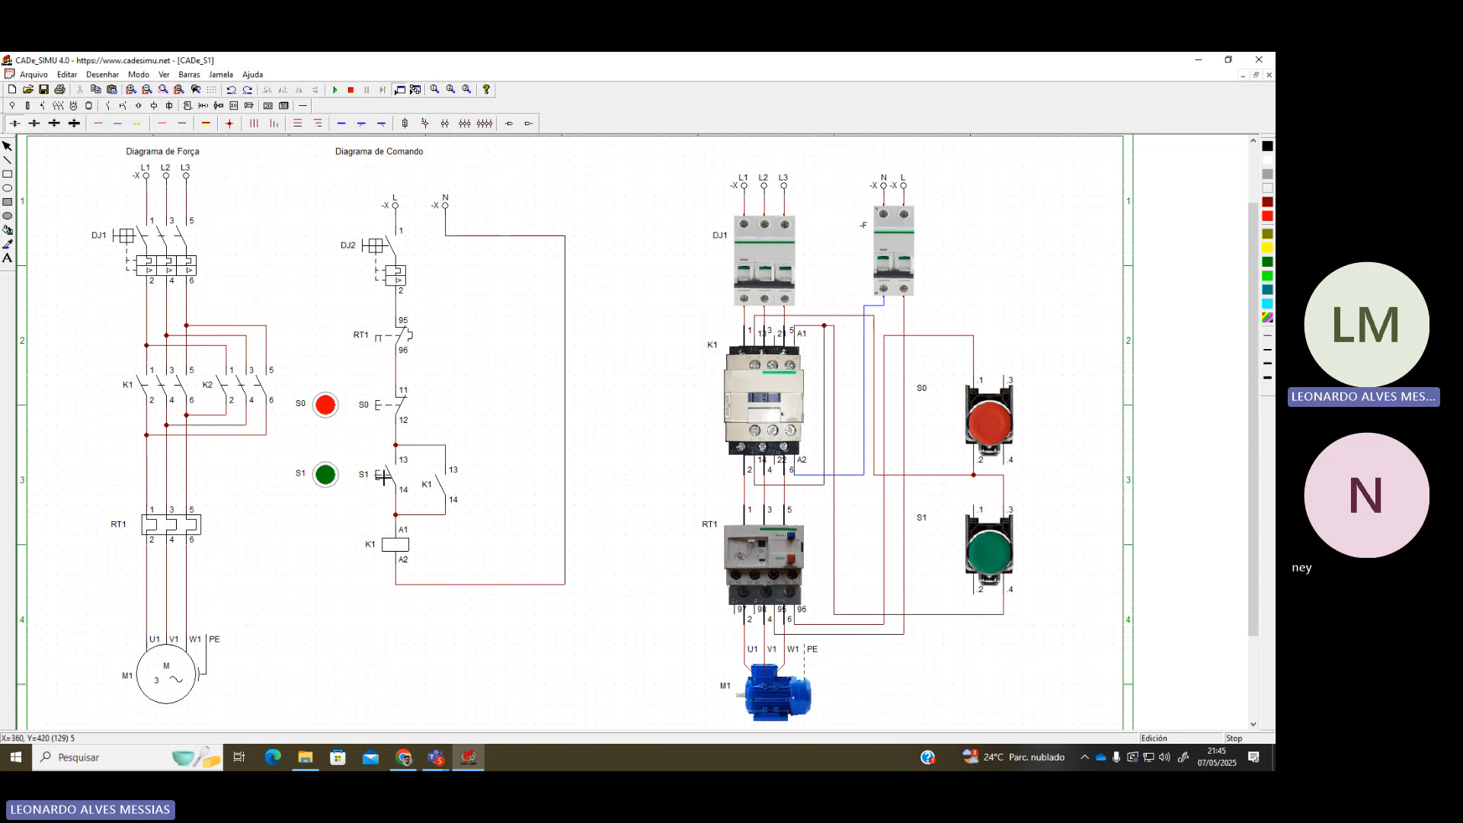
click(406, 587)
key(Delete)
click(400, 585)
key(Delete)
drag(399, 549, 404, 626)
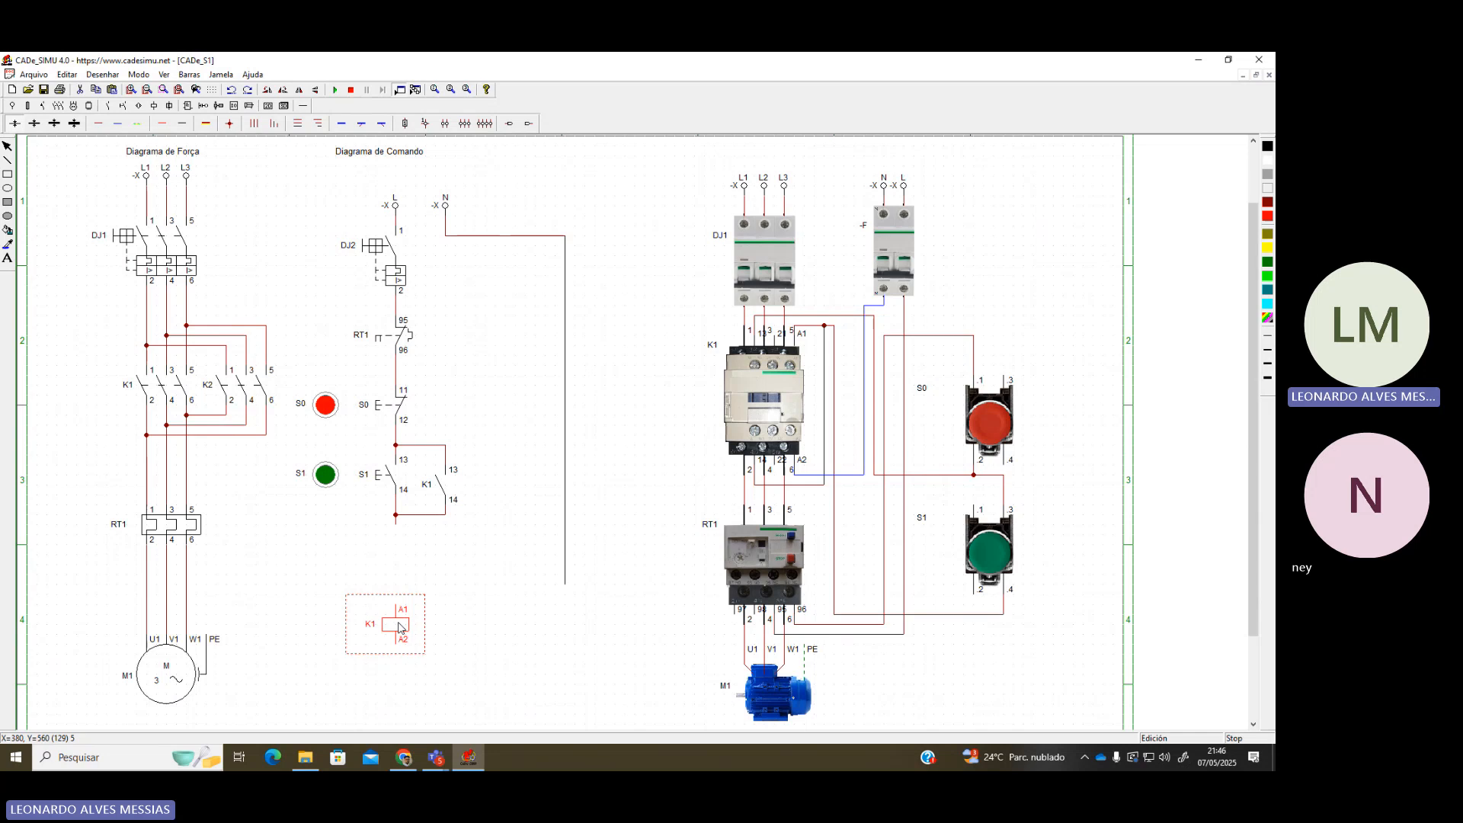
click(465, 633)
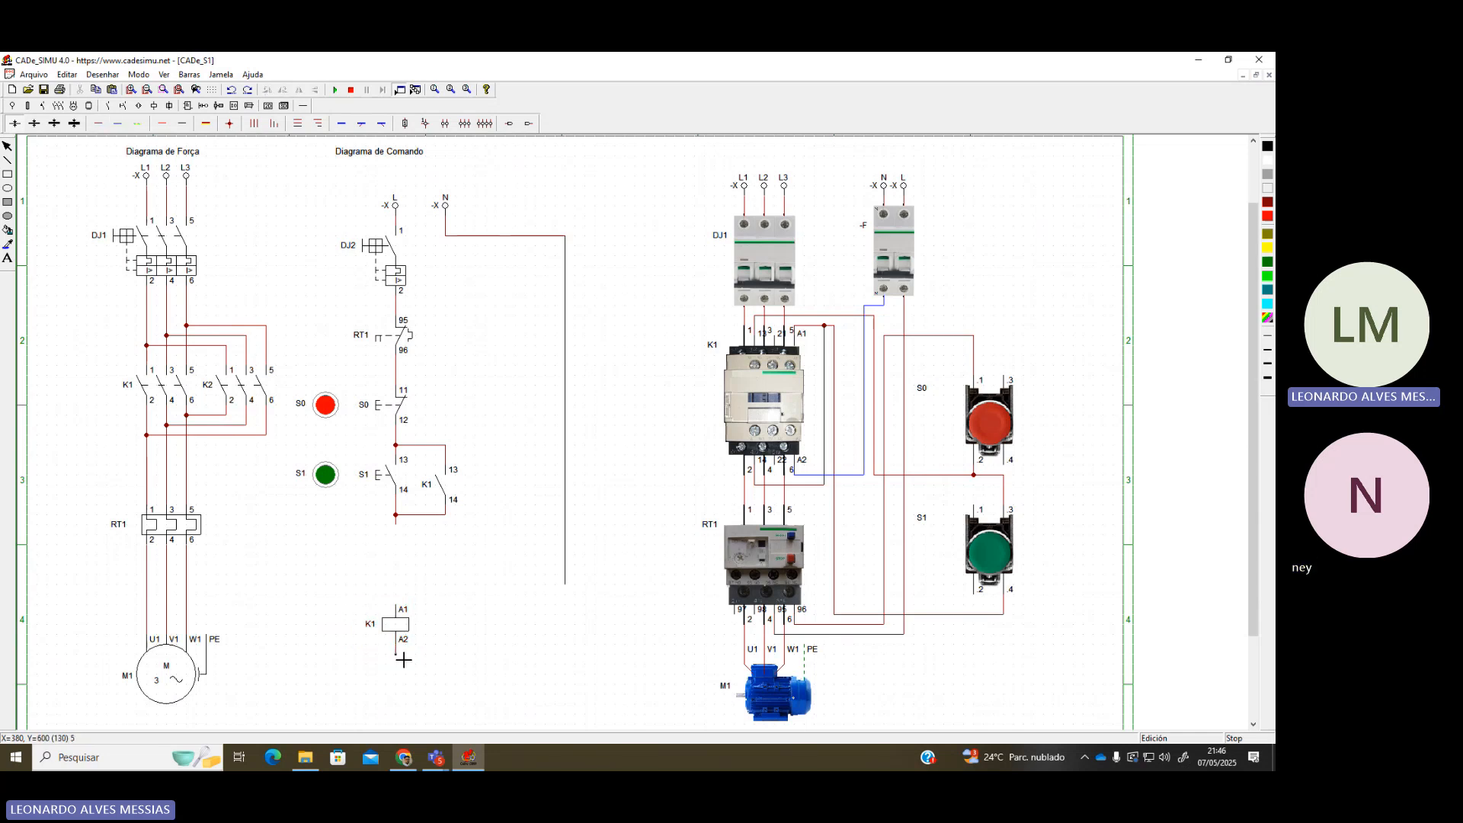
drag(404, 660, 564, 654)
drag(566, 587, 565, 654)
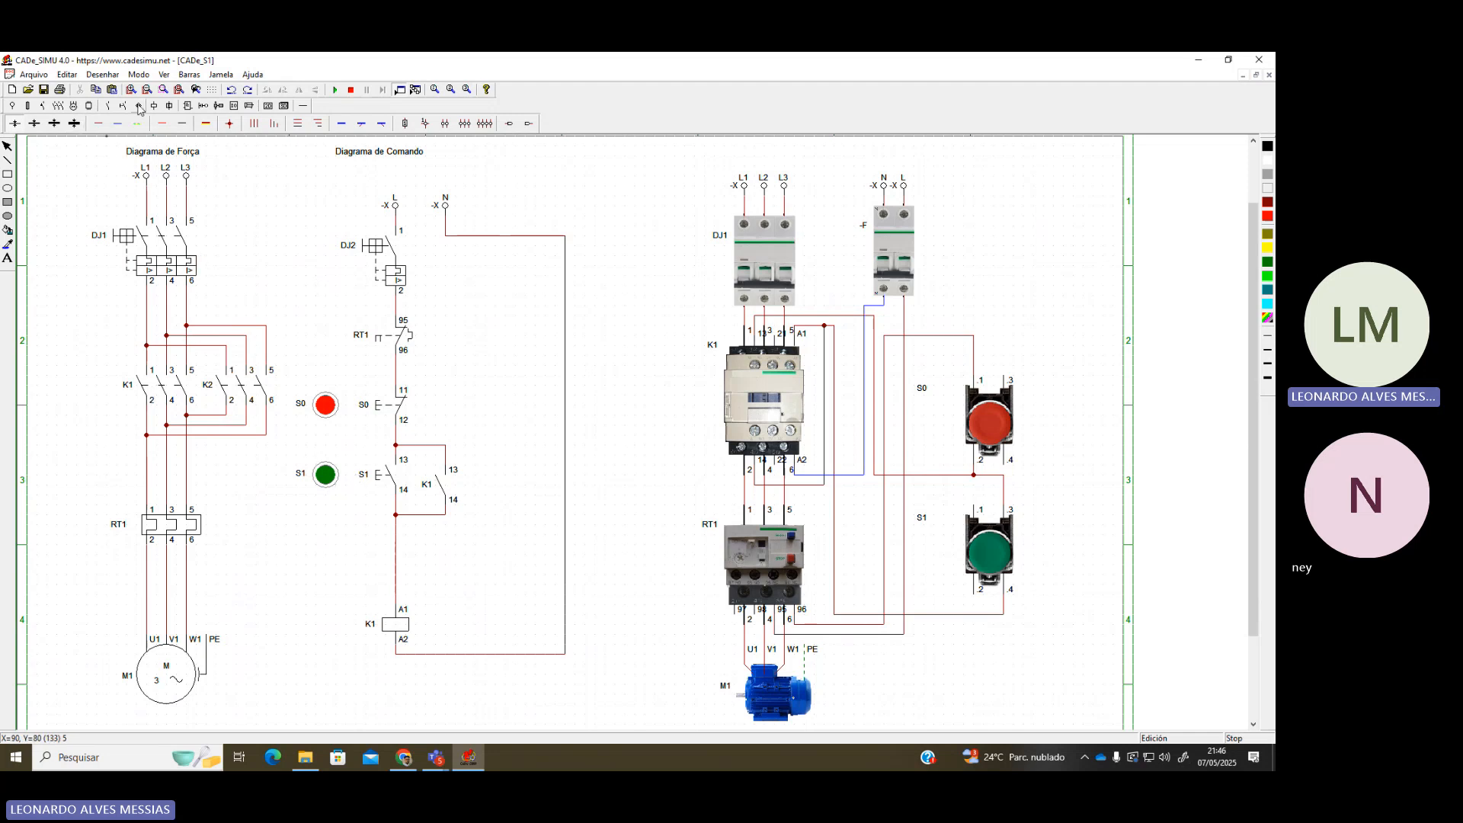
Place a normally open pushbutton contact beside K1's holding contact and name it S2
click(122, 106)
click(32, 124)
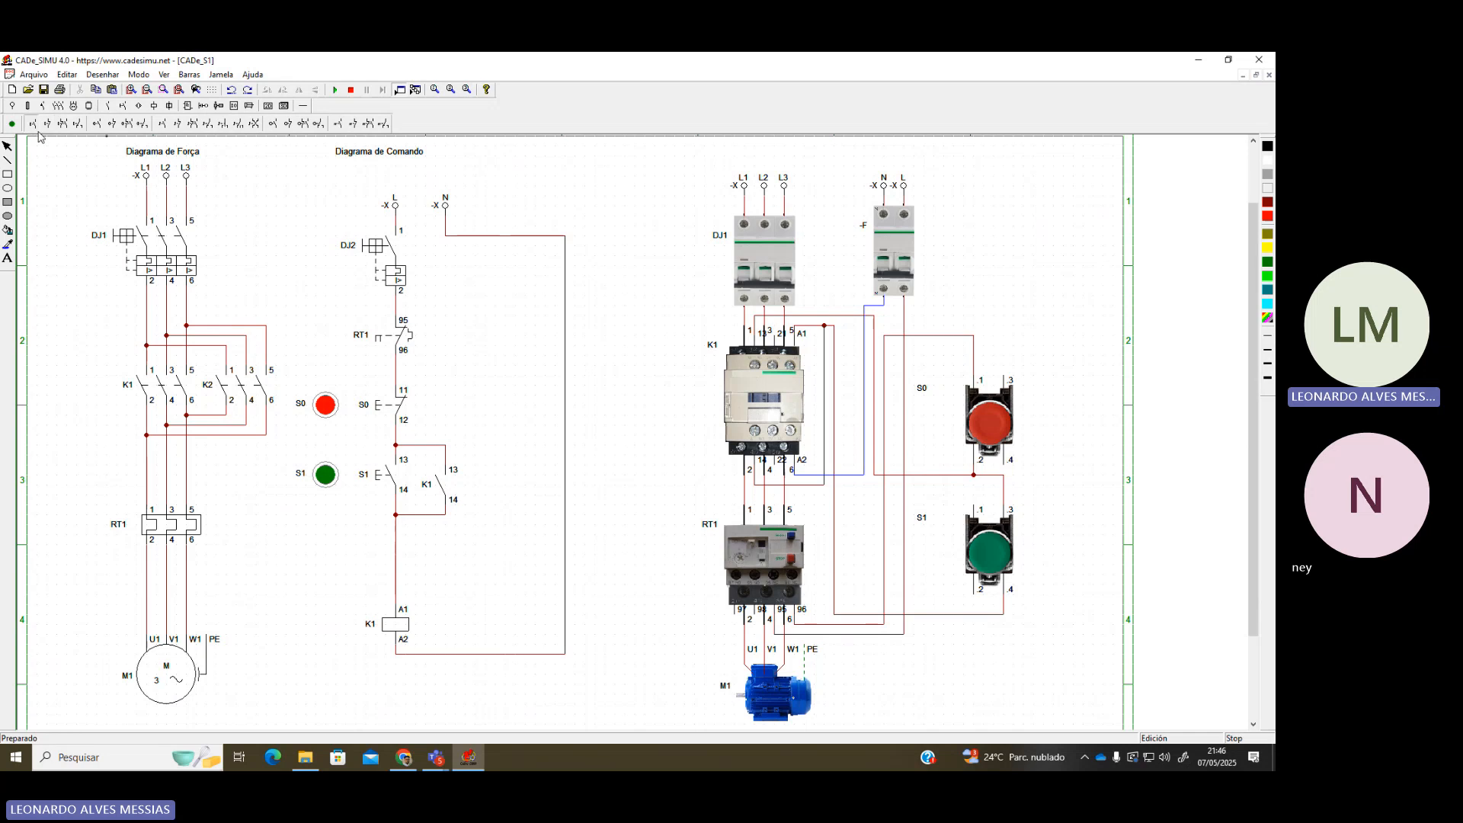
click(496, 472)
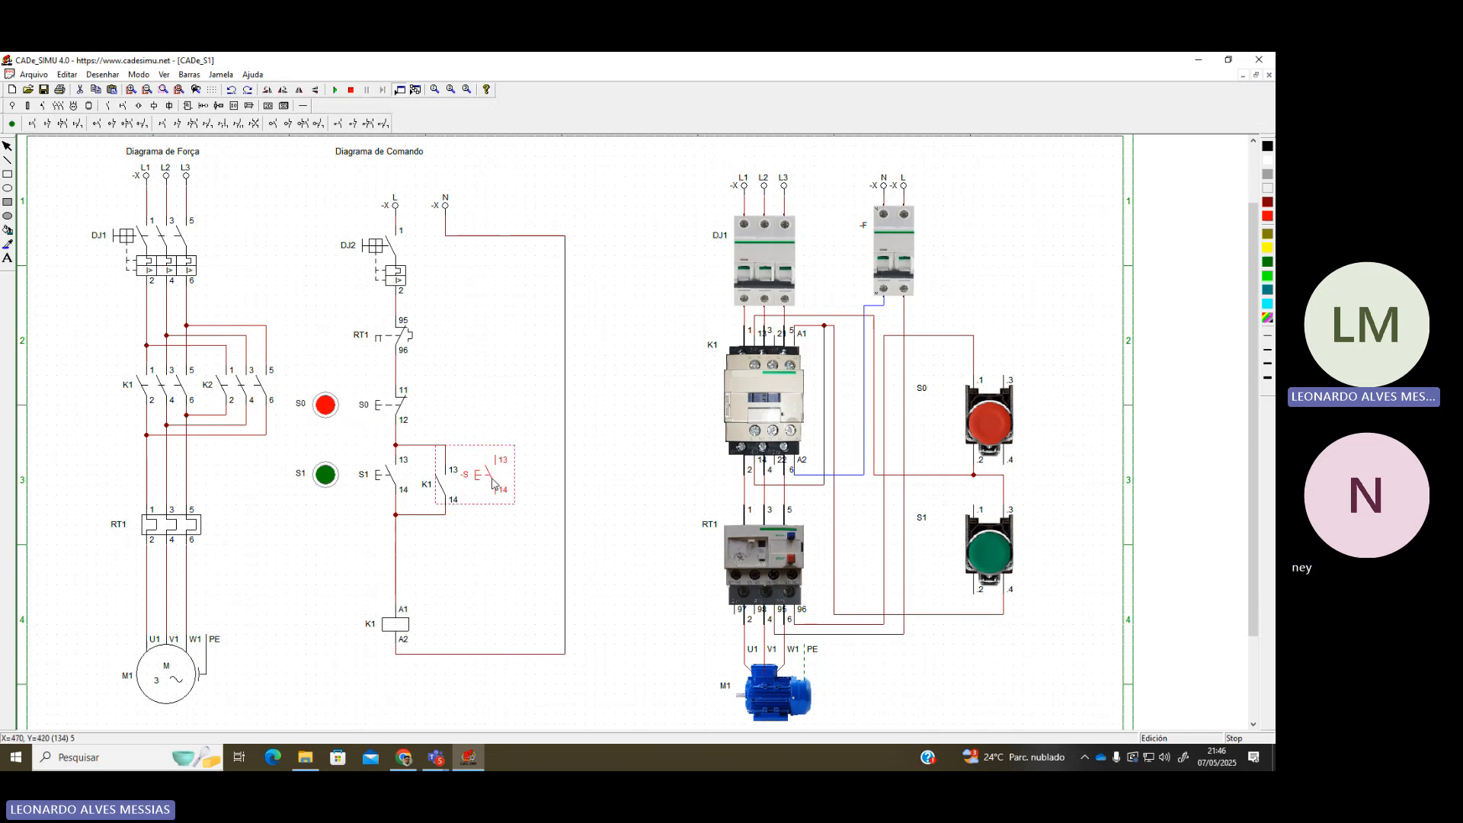
double_click(492, 483)
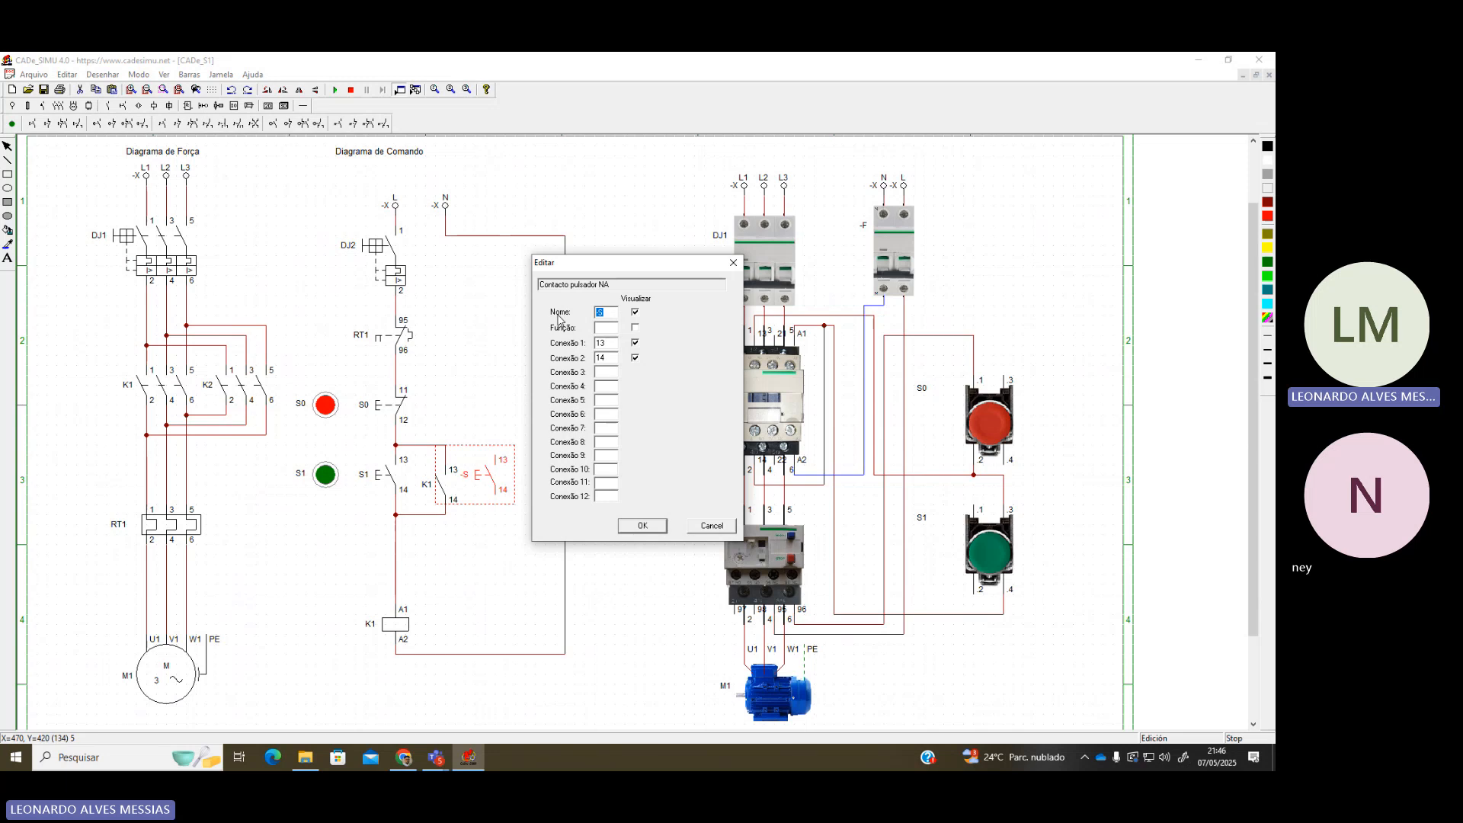
text(S2)
key(Return)
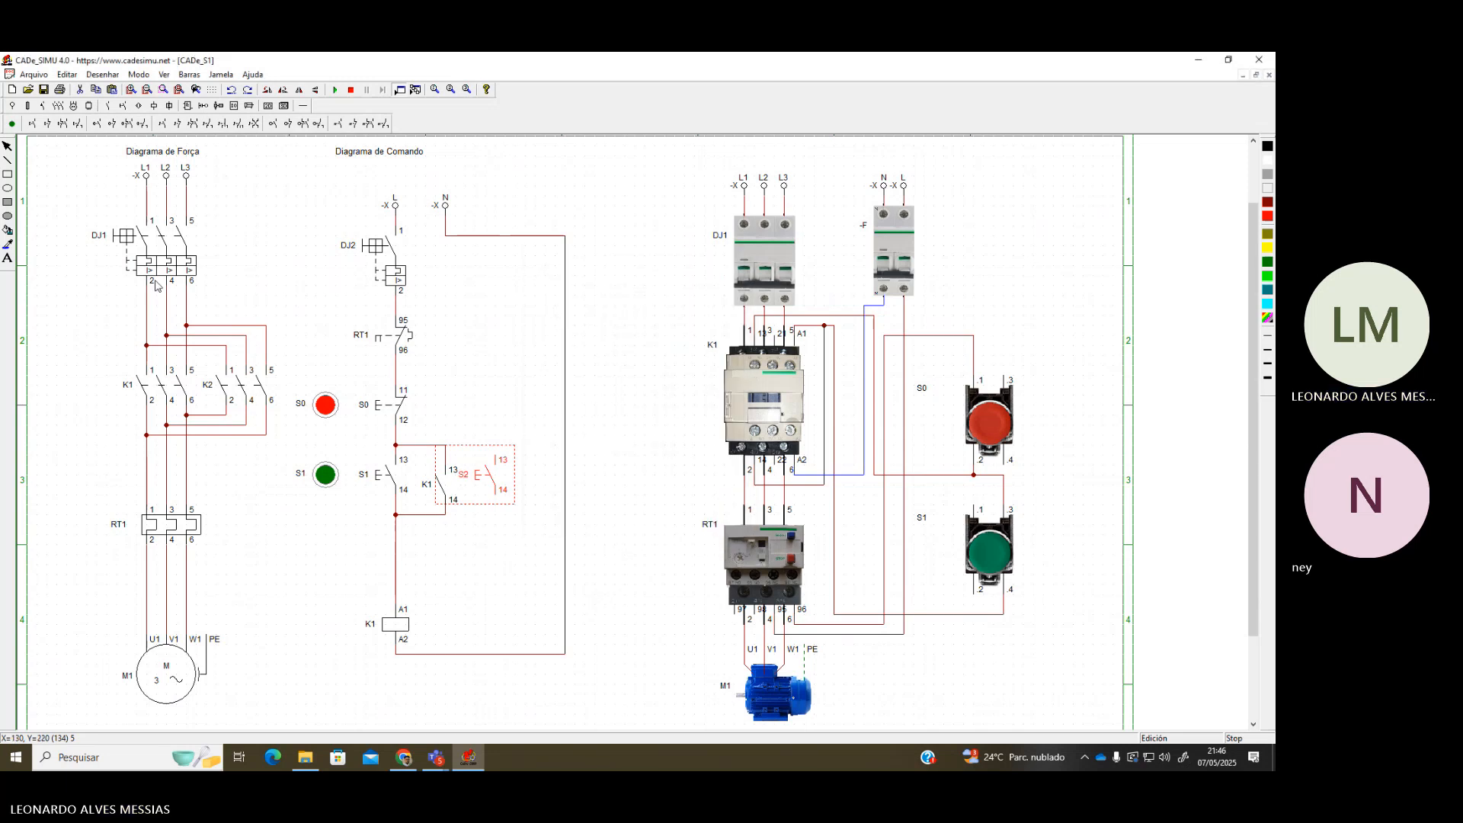
Place a new coil in the command diagram and name it K2
click(154, 106)
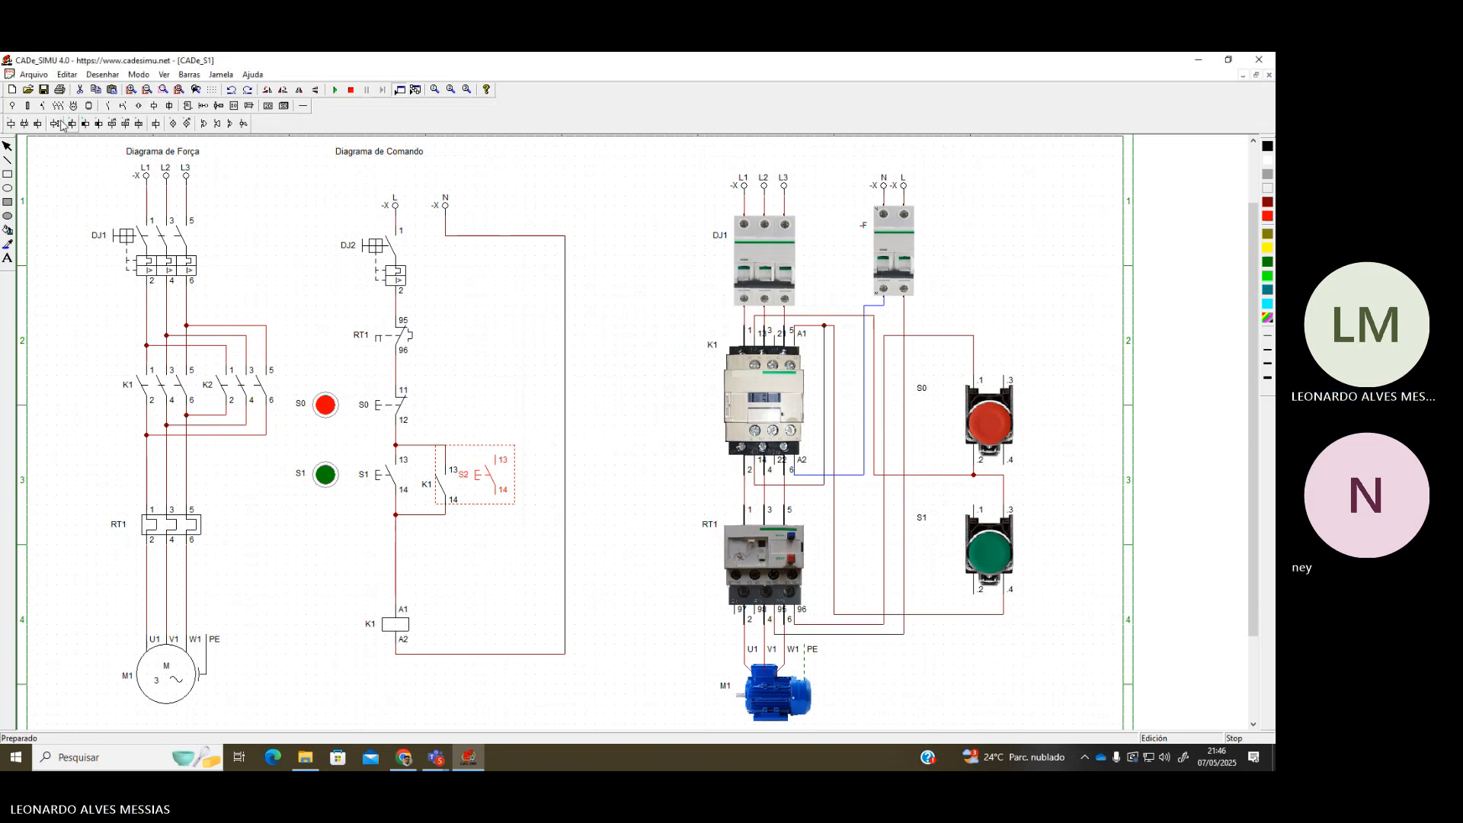
click(11, 123)
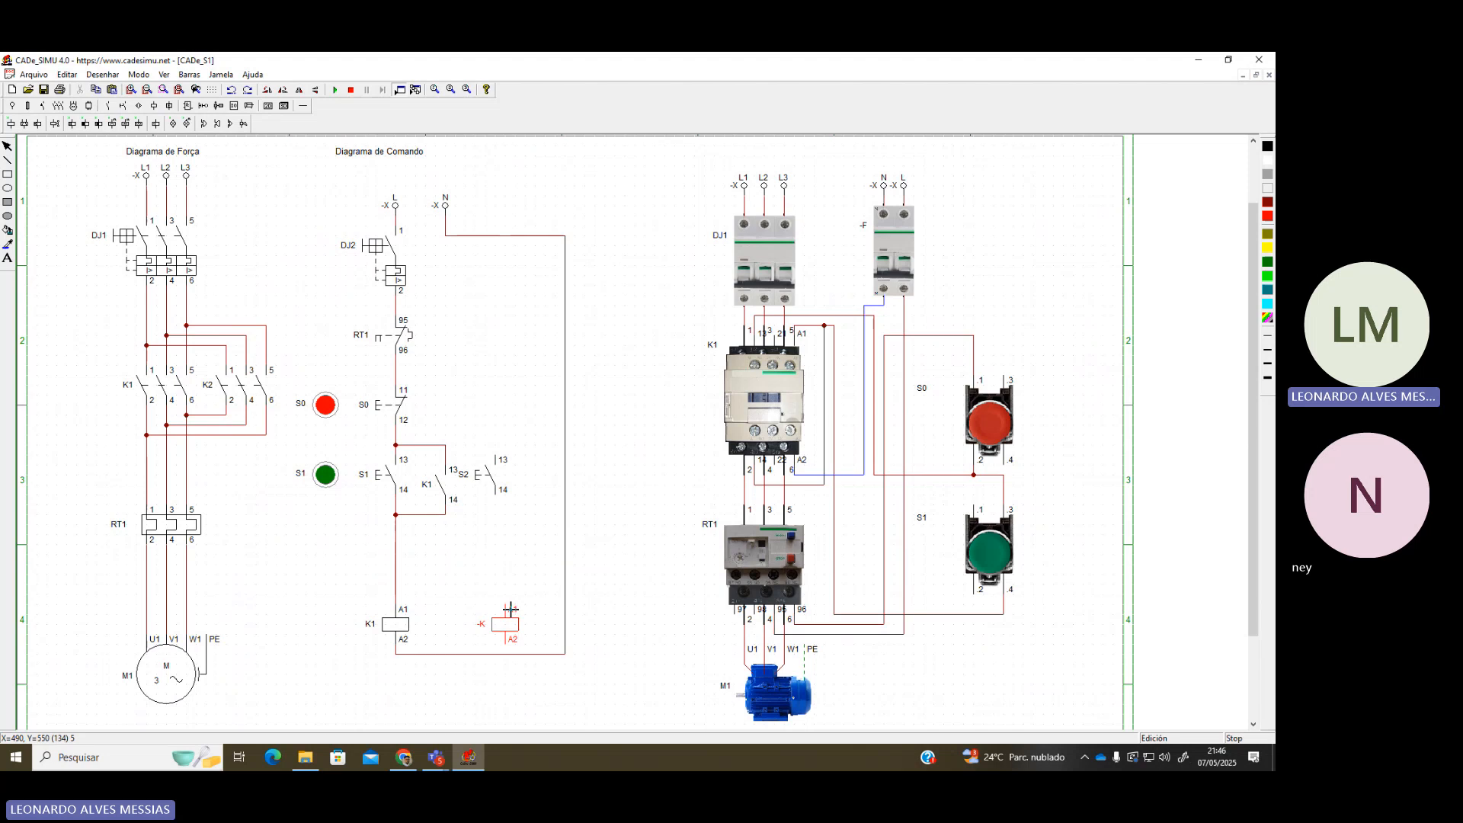
double_click(510, 609)
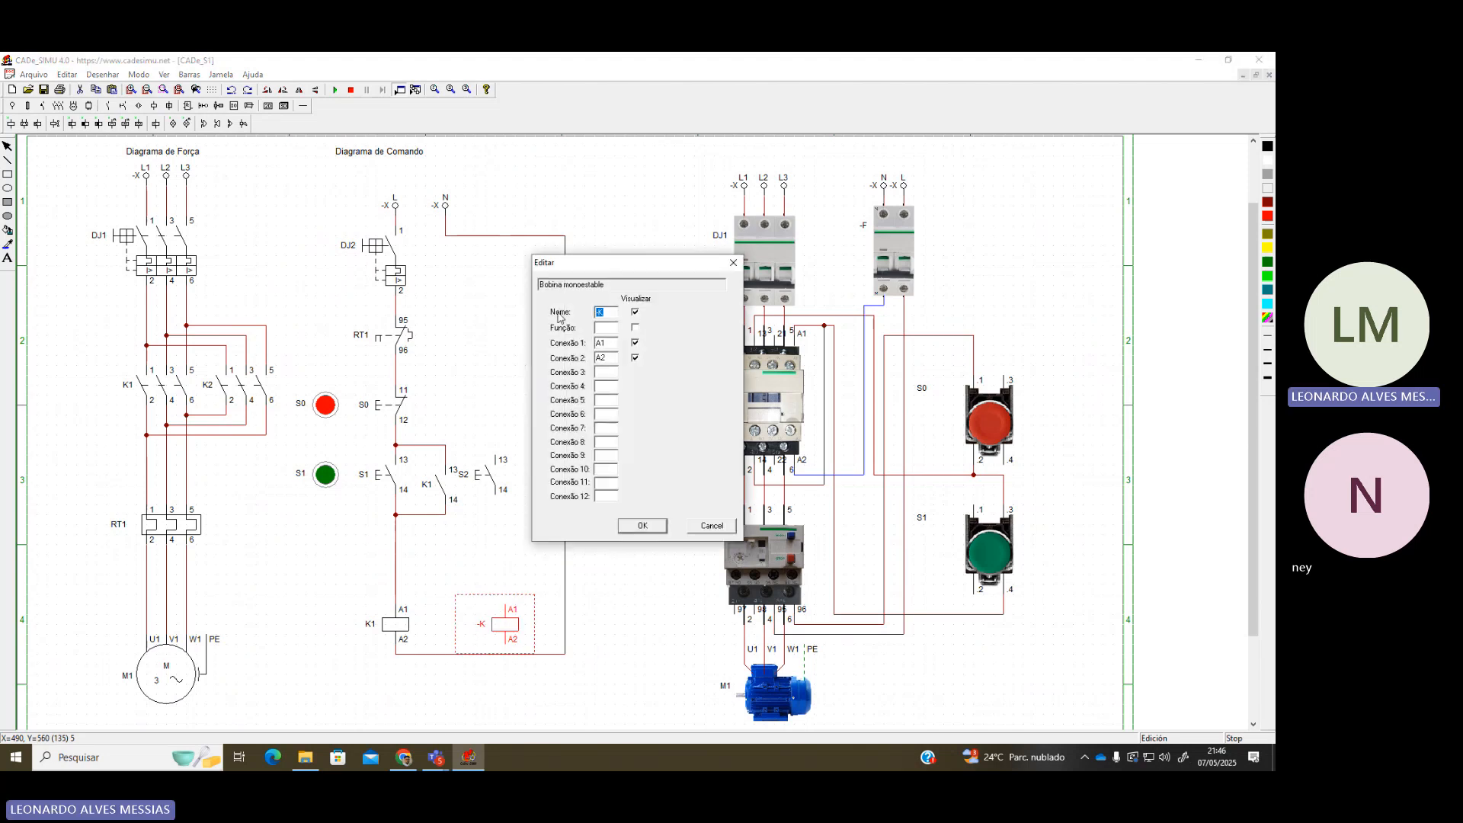
text(K)
key(Return)
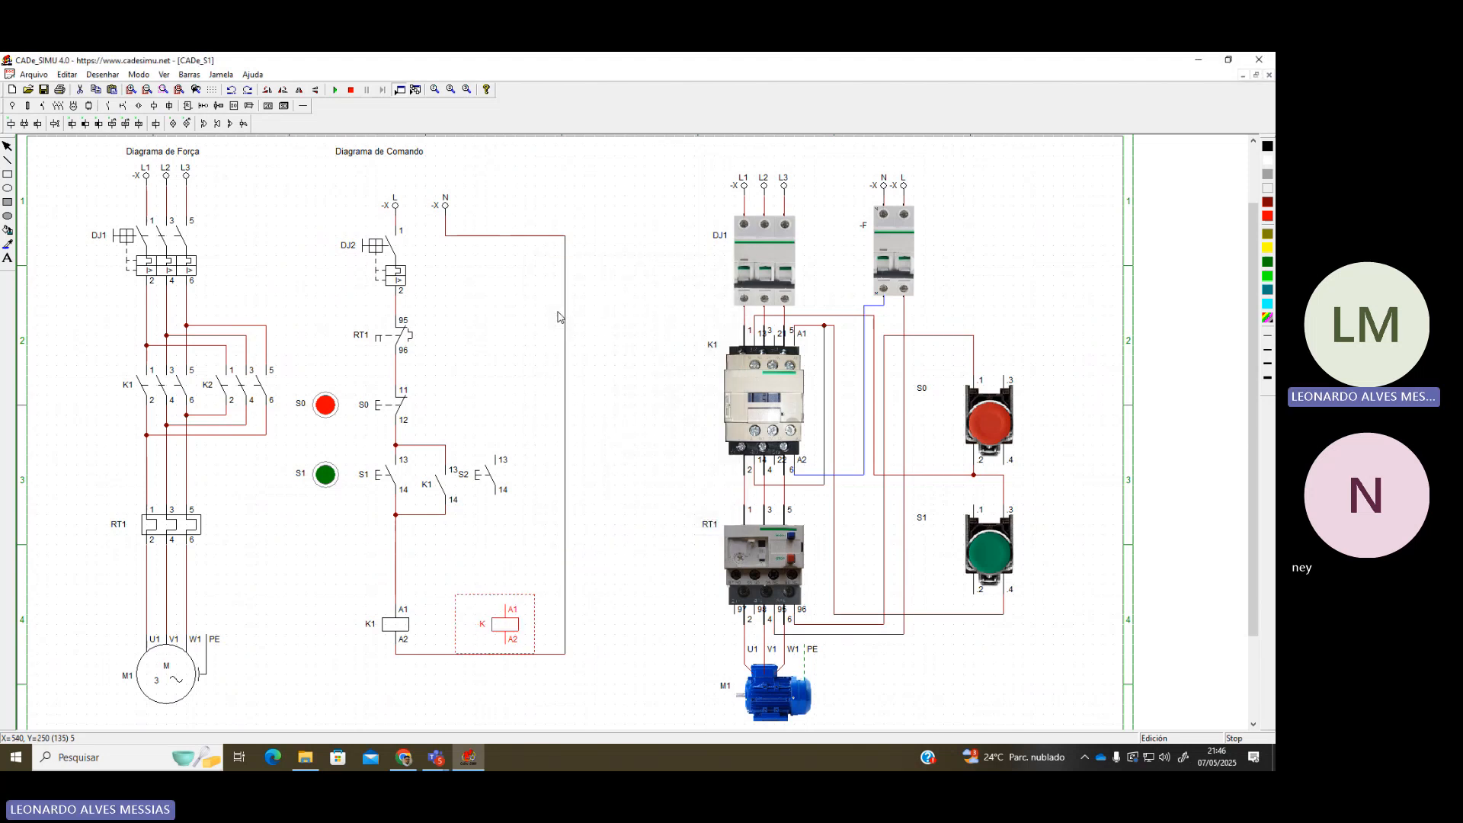
double_click(515, 623)
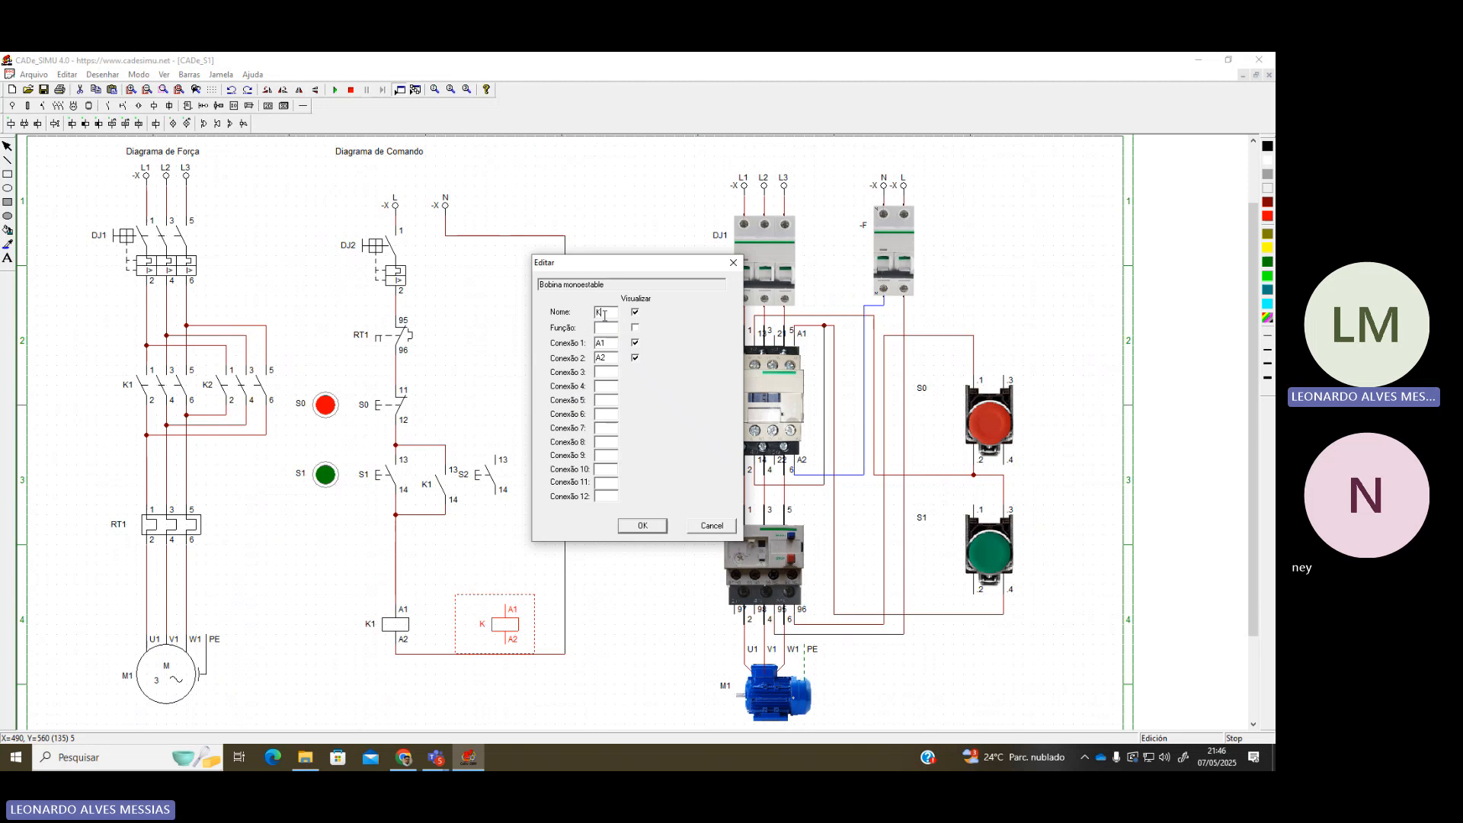
text(2)
key(Return)
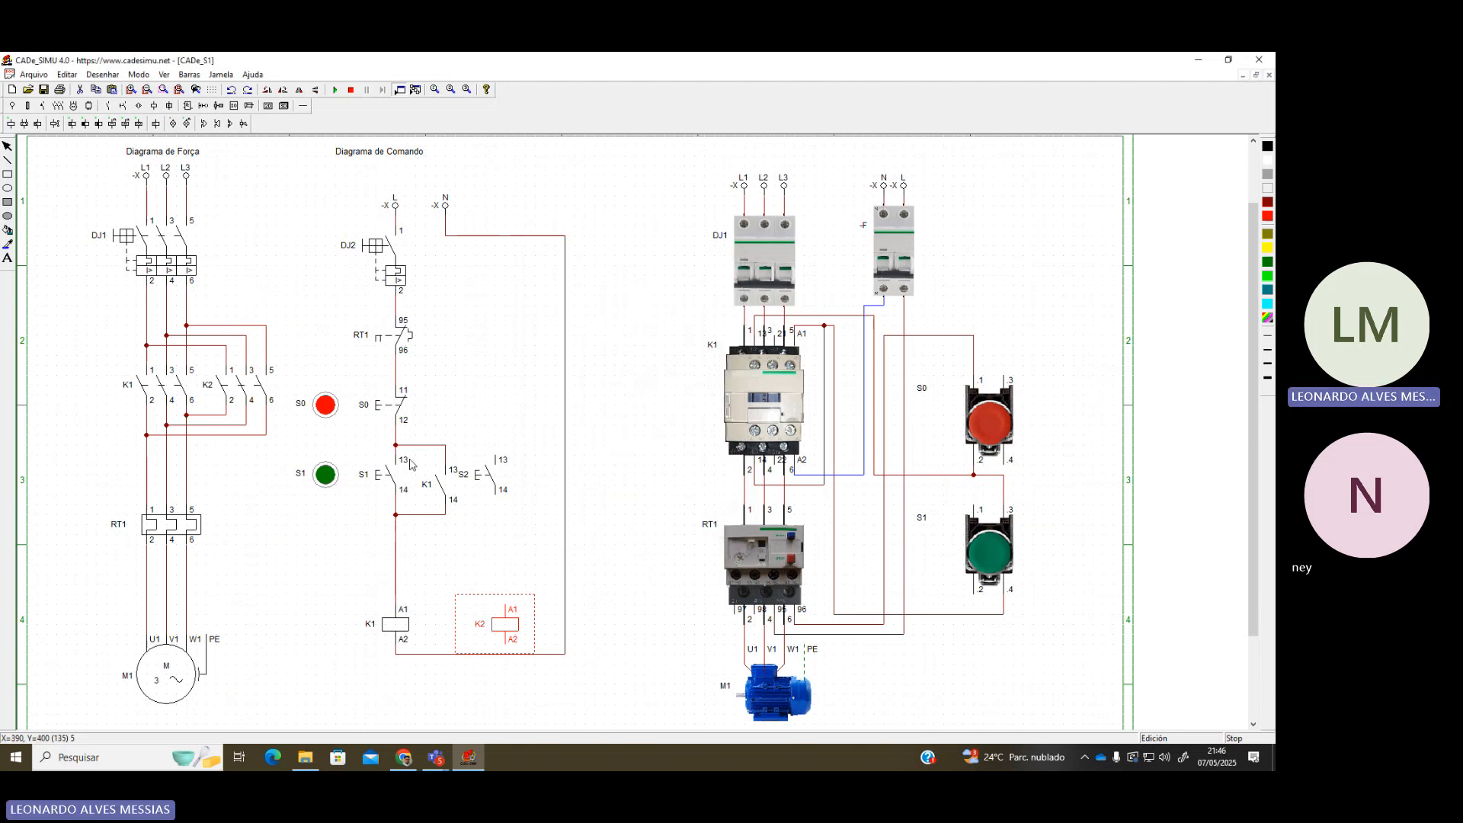
Place a normally open auxiliary contact beside S2
click(60, 107)
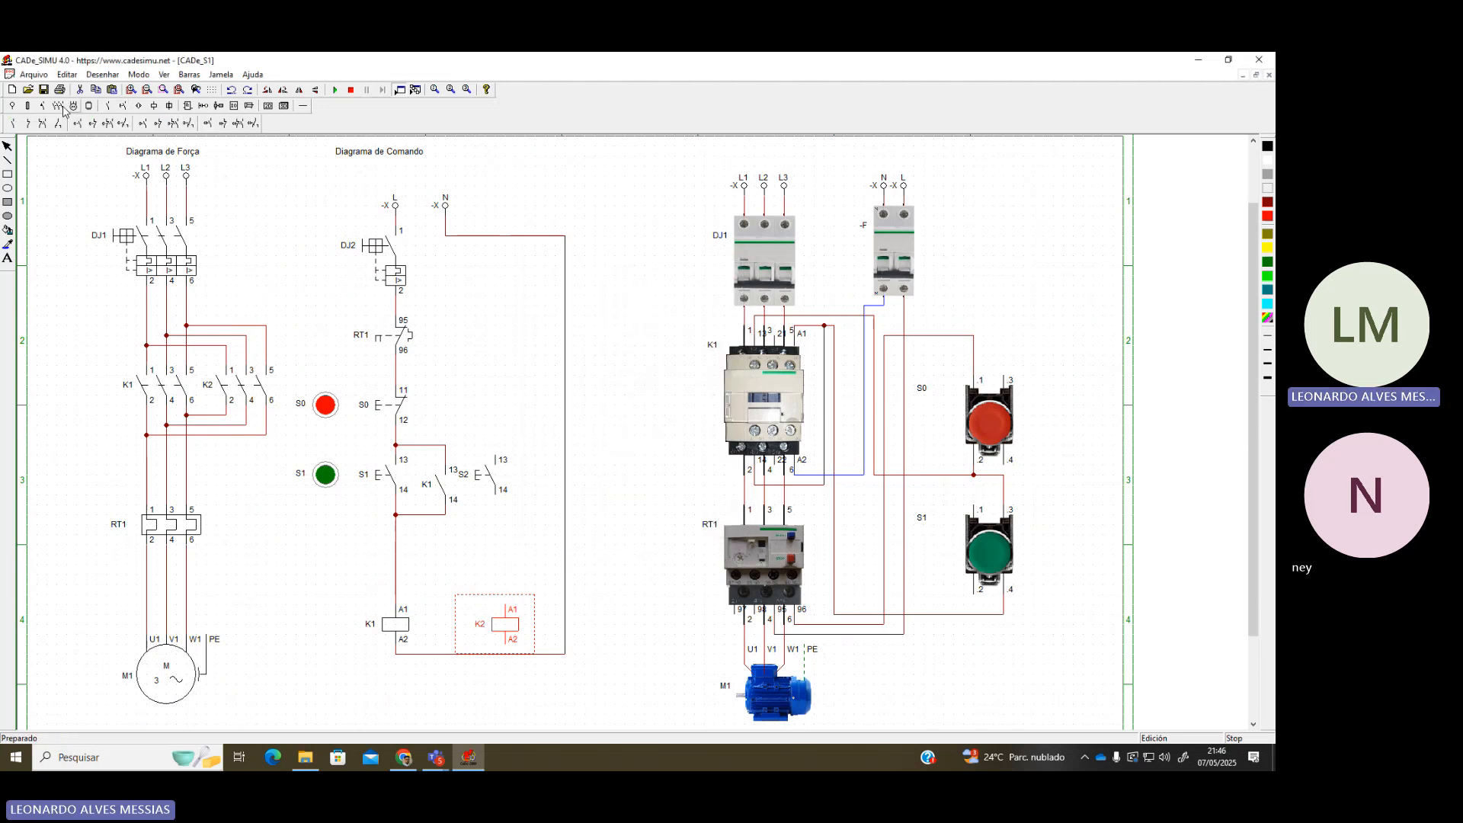
click(12, 123)
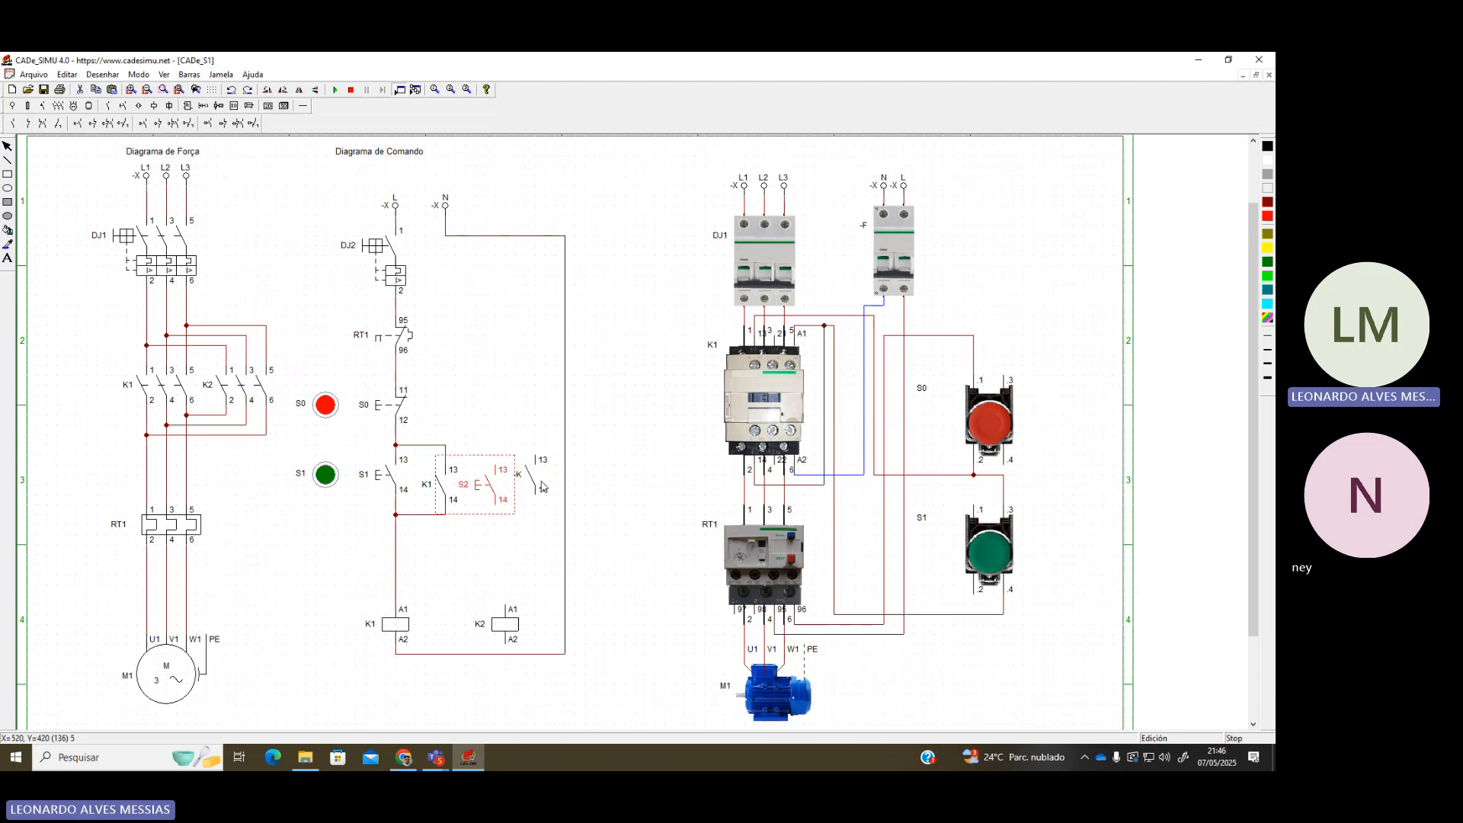
click(541, 494)
click(591, 489)
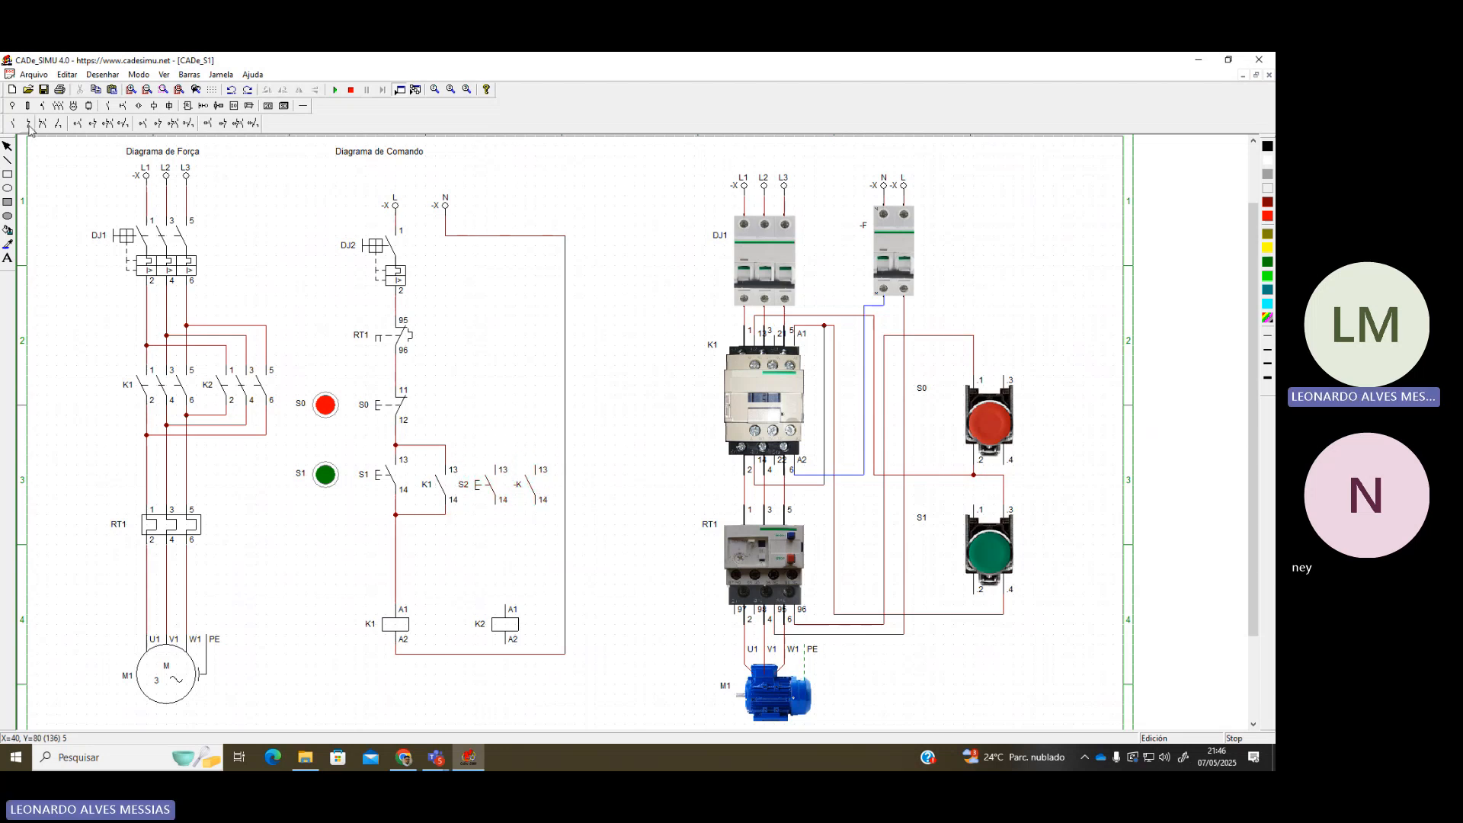
click(286, 106)
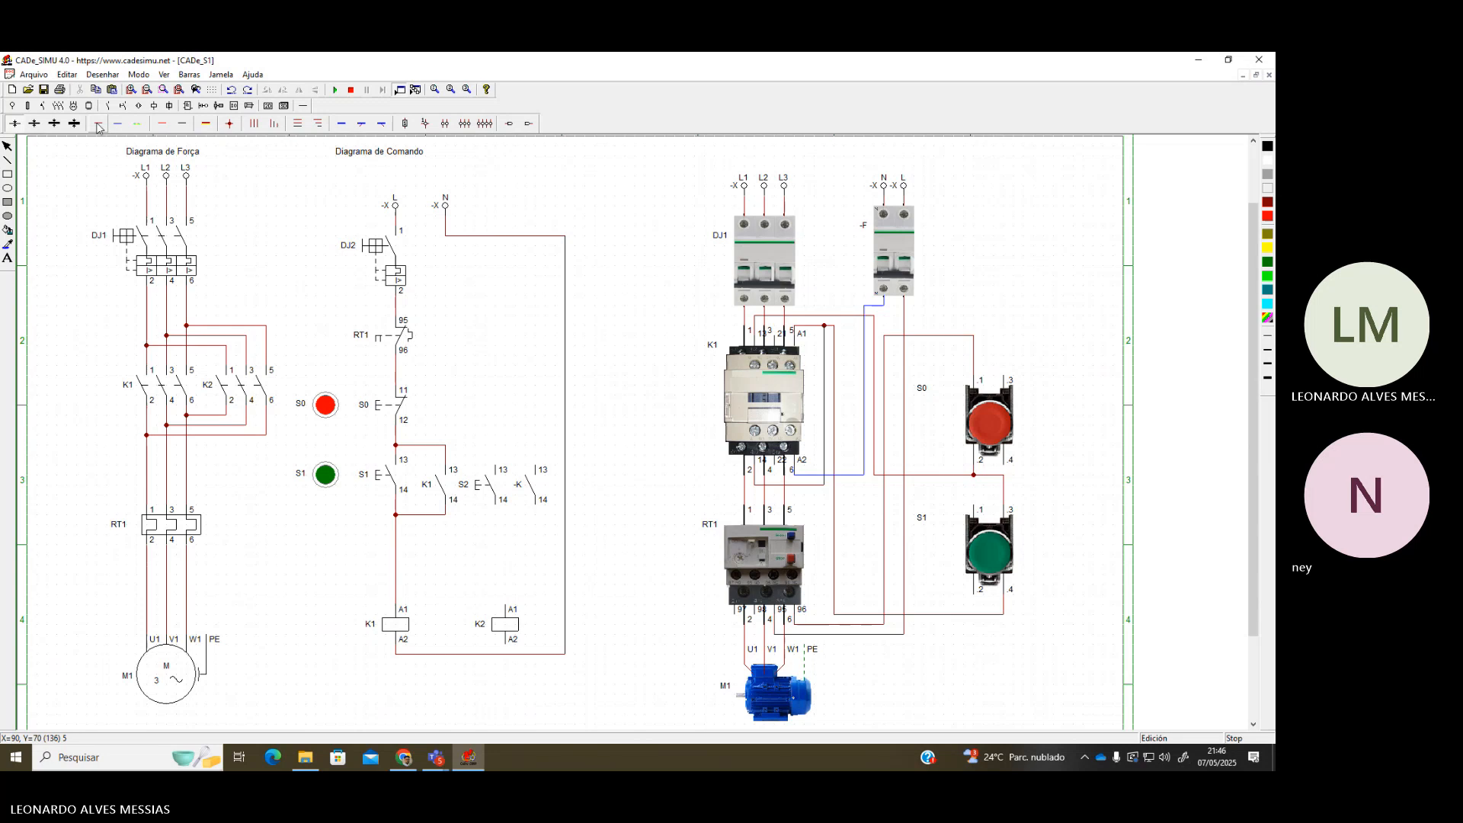
Wire S2 from the terminal 13 junction to coil K2's A1, and tie A2 to the return wire
drag(445, 445, 501, 463)
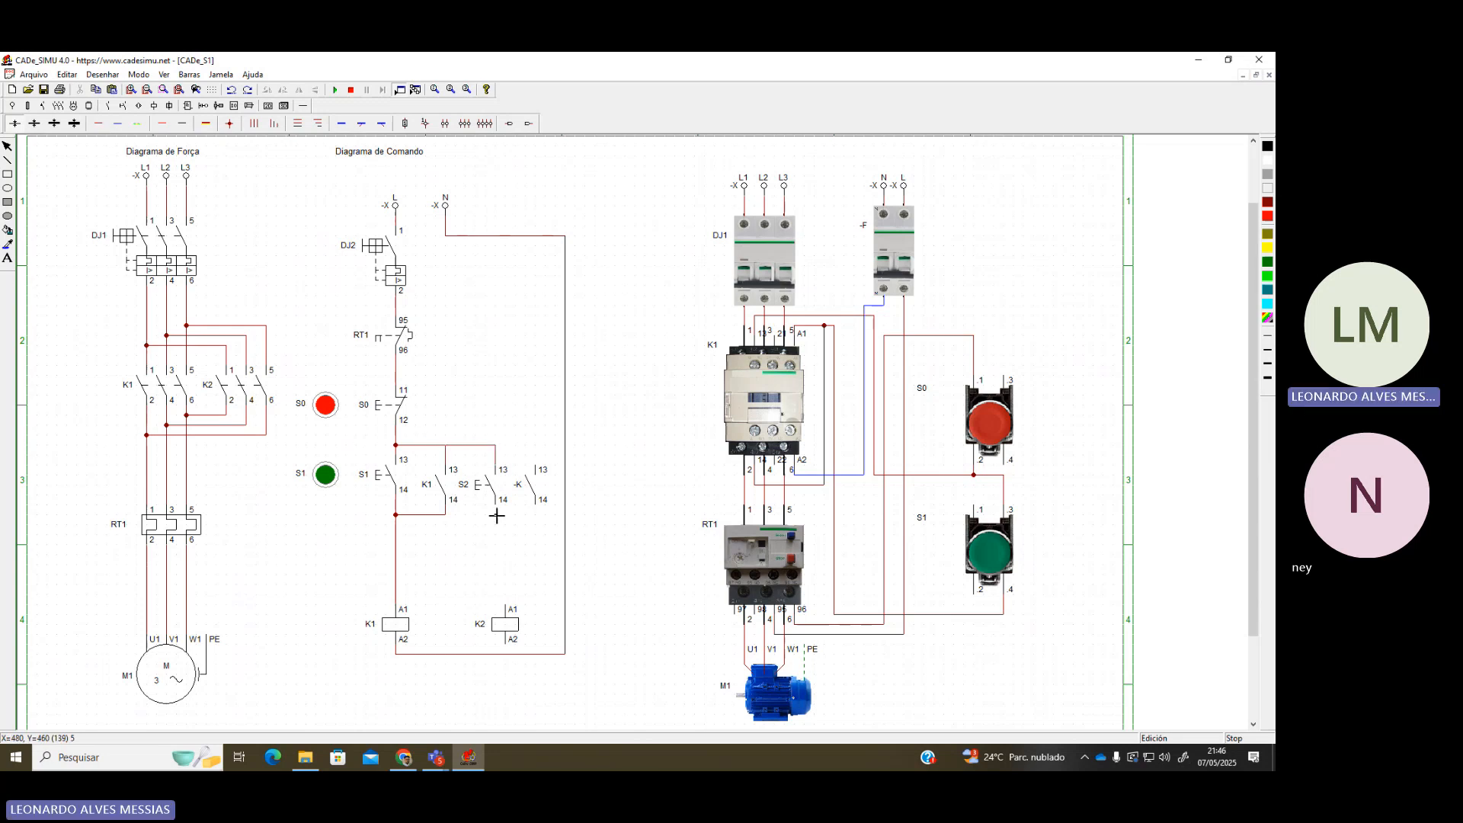
drag(505, 624, 495, 624)
click(99, 123)
drag(496, 502, 514, 607)
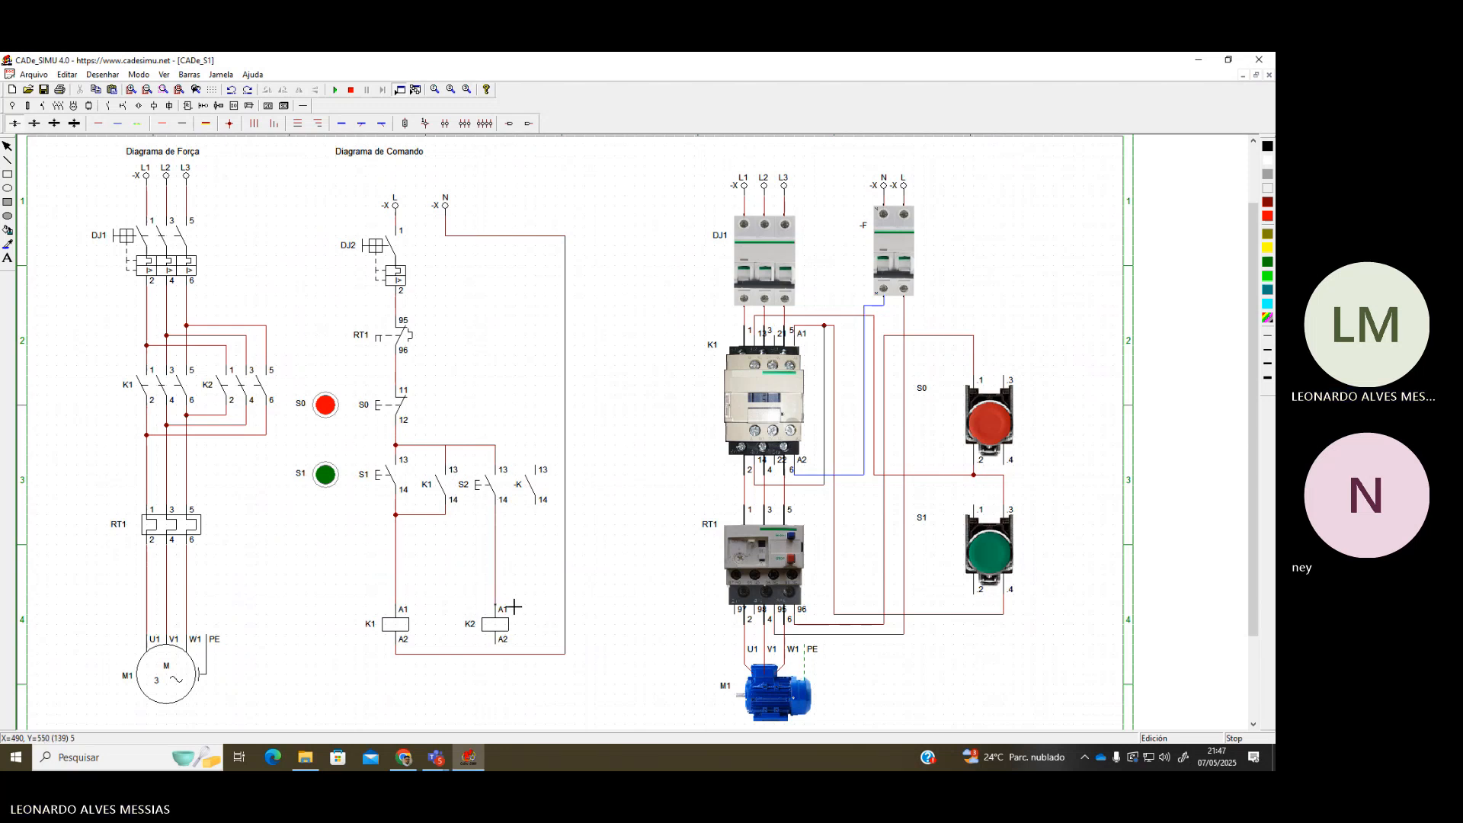
click(500, 655)
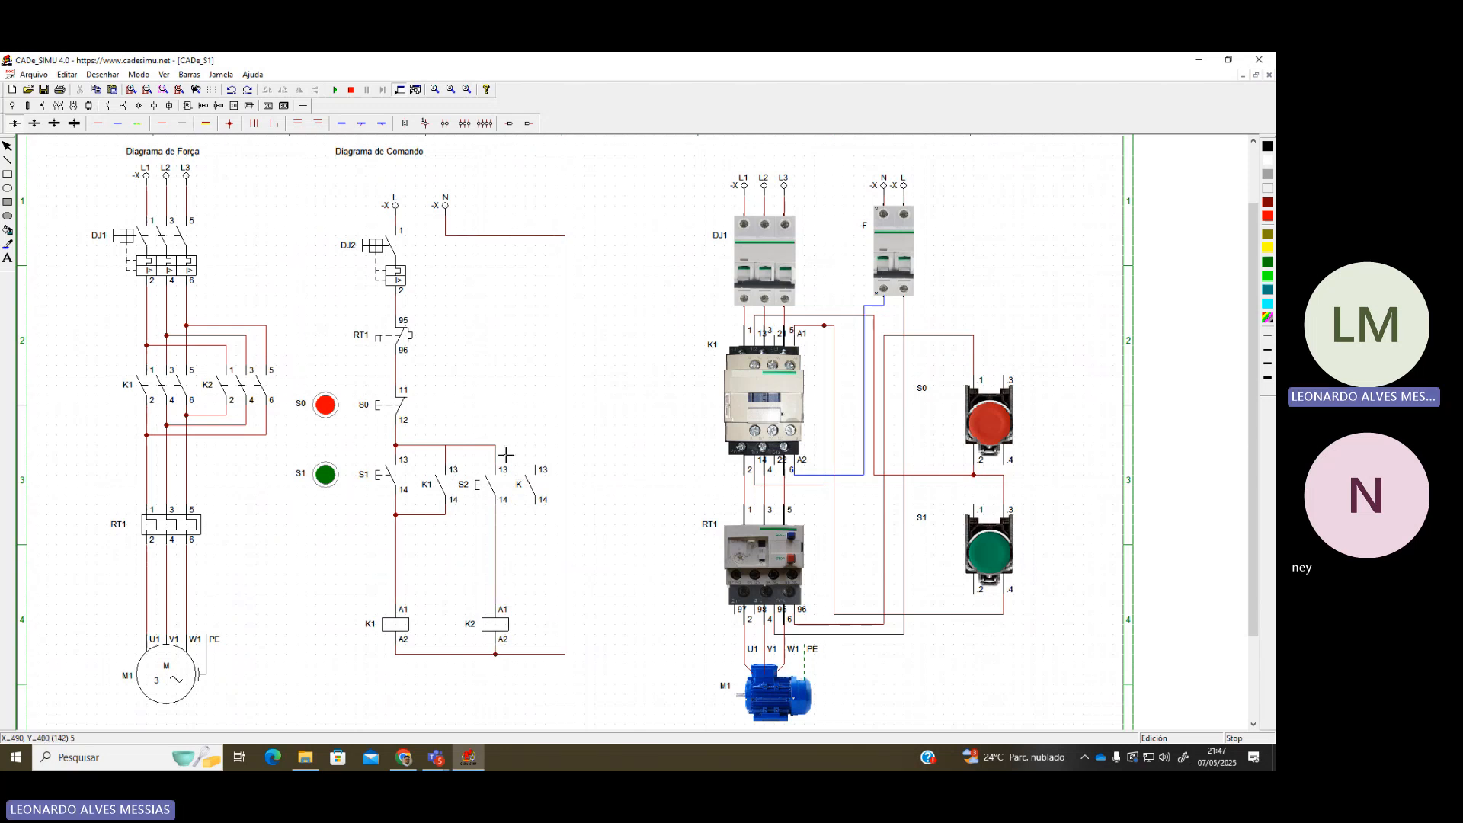
Wire the new contact in parallel with S2, name it K2, and start the simulation
drag(505, 454, 542, 461)
drag(540, 517, 497, 515)
click(447, 447)
double_click(531, 482)
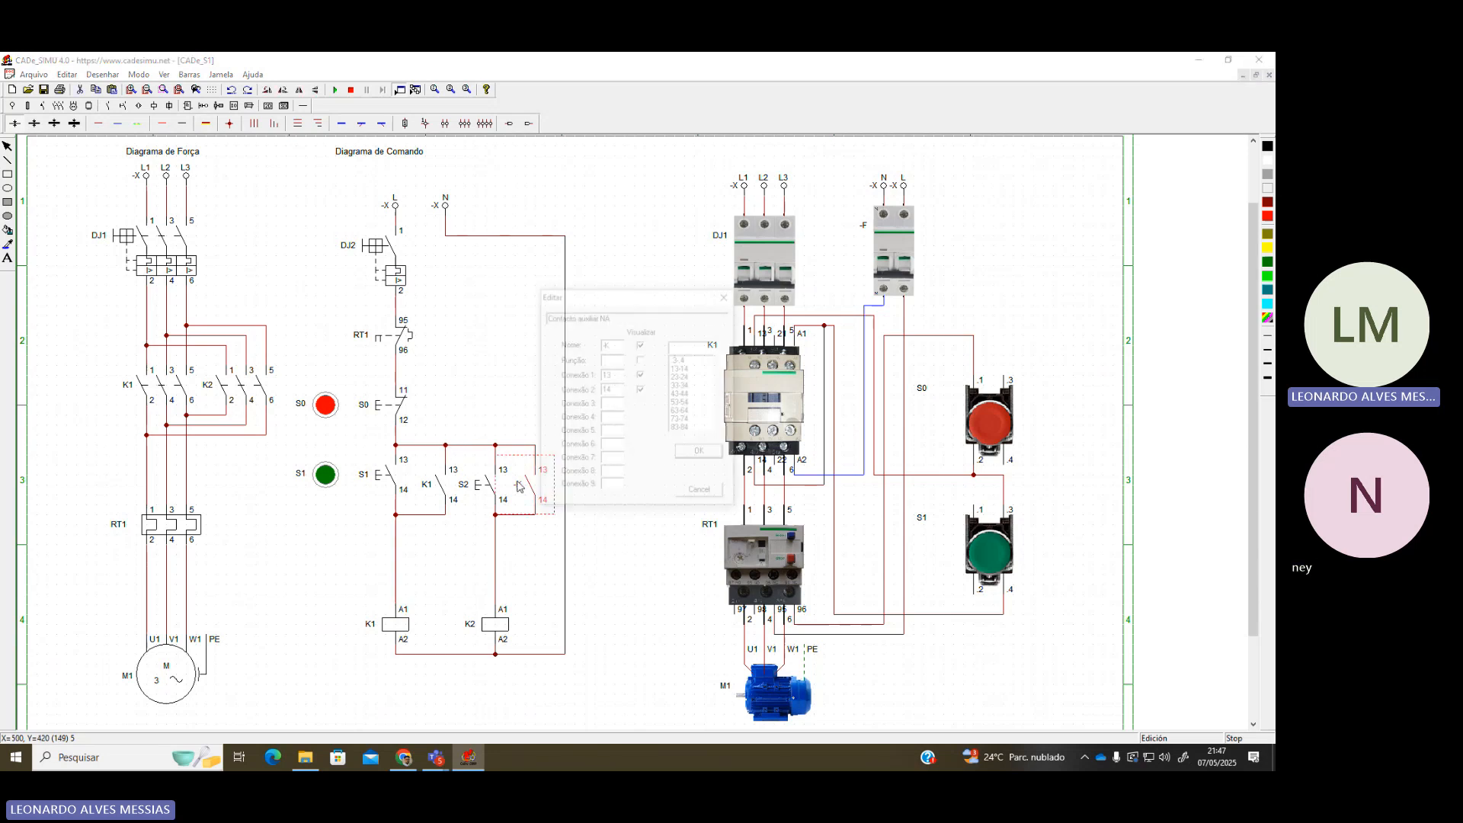
text(K2)
key(Return)
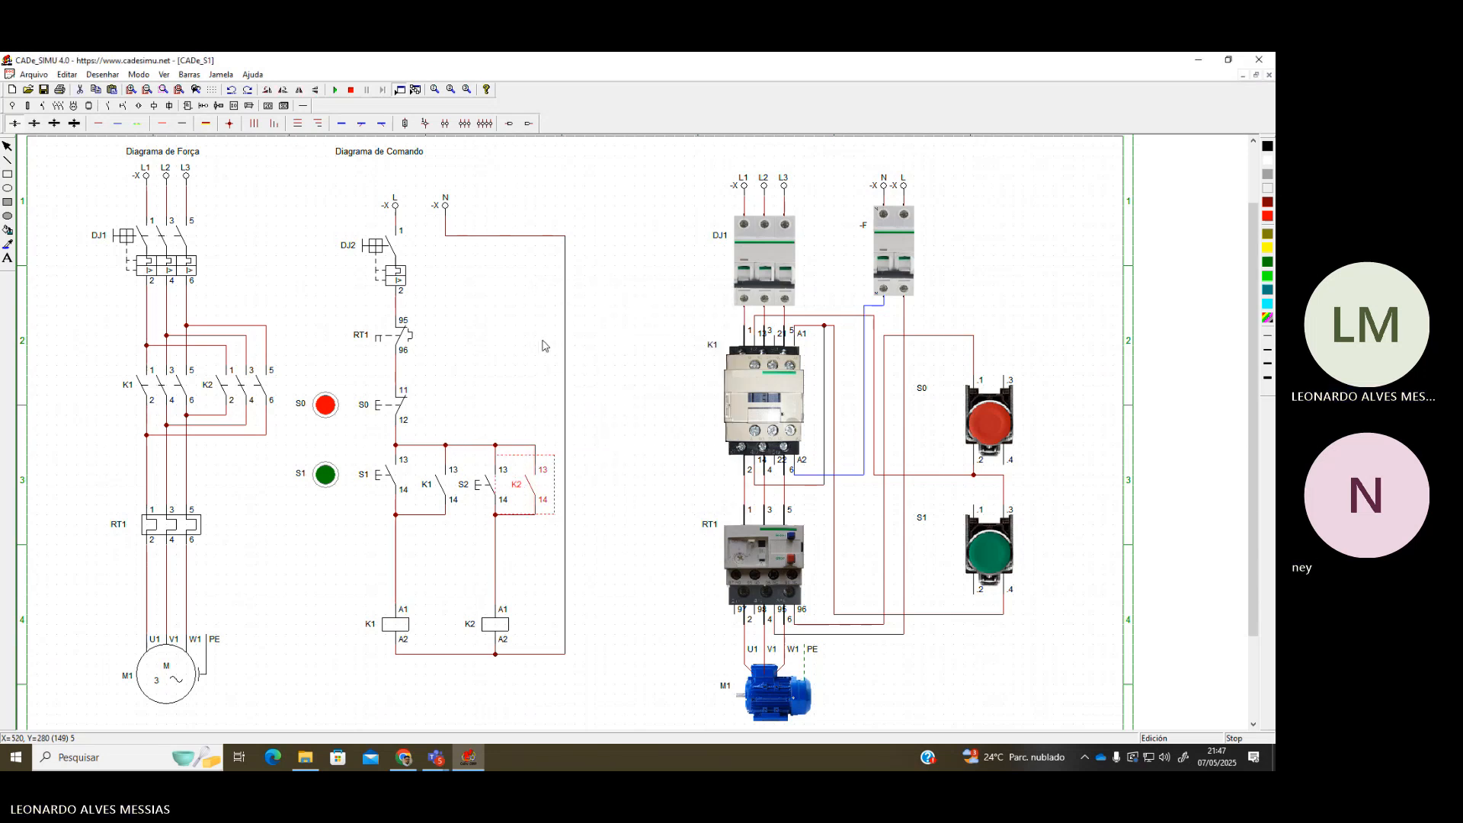
click(335, 90)
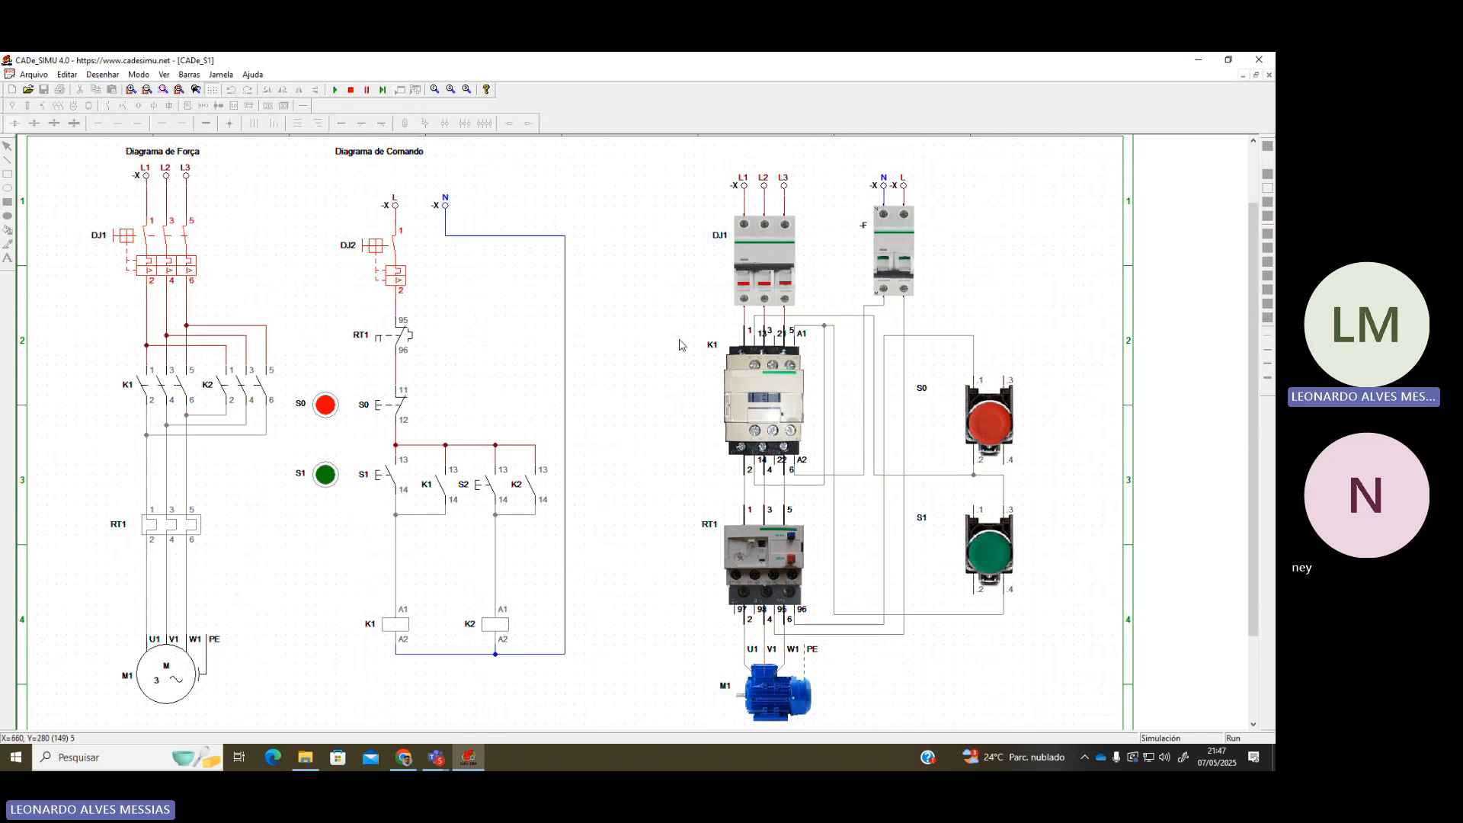
click(327, 475)
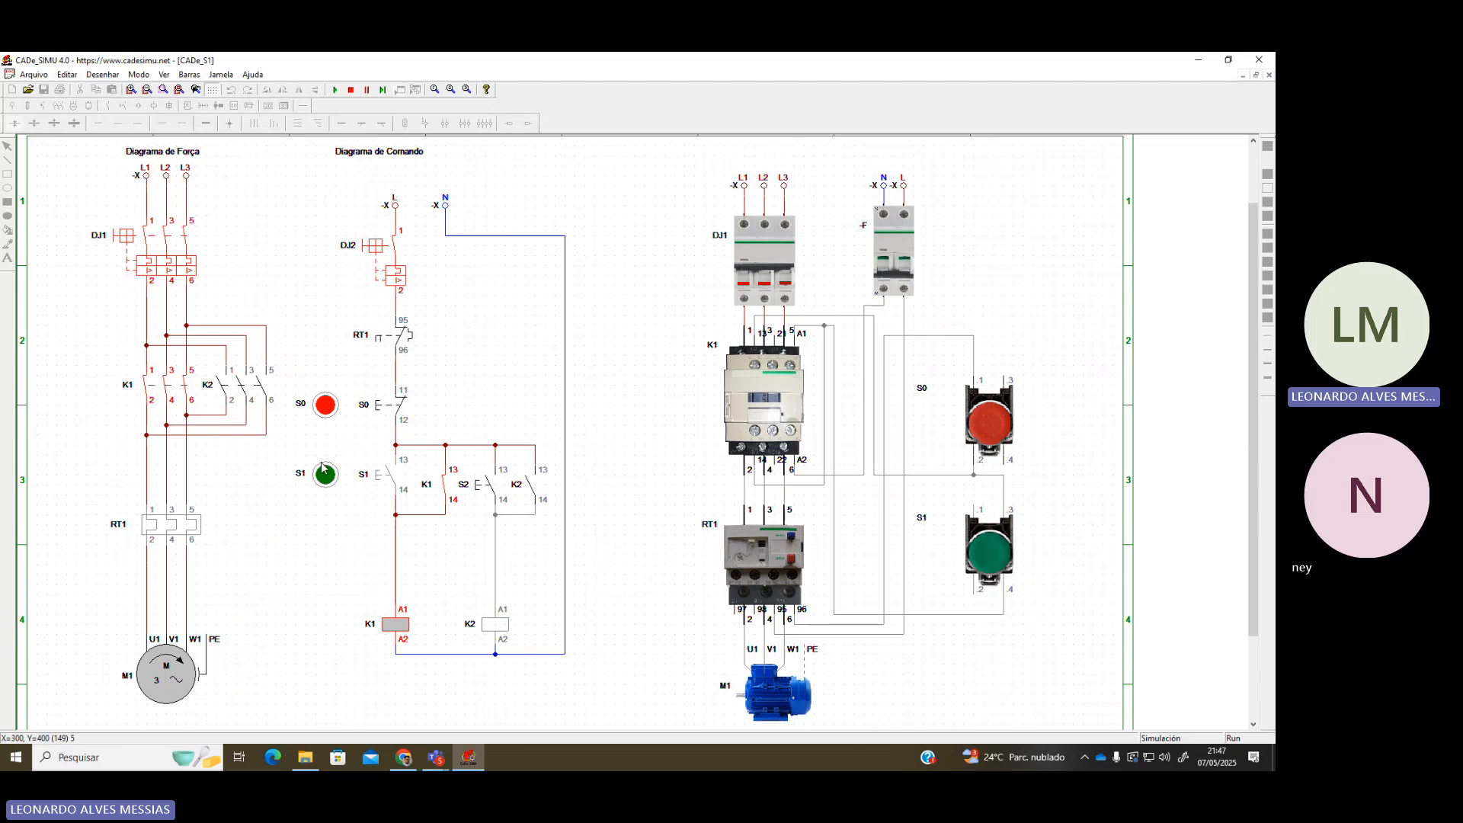
click(328, 403)
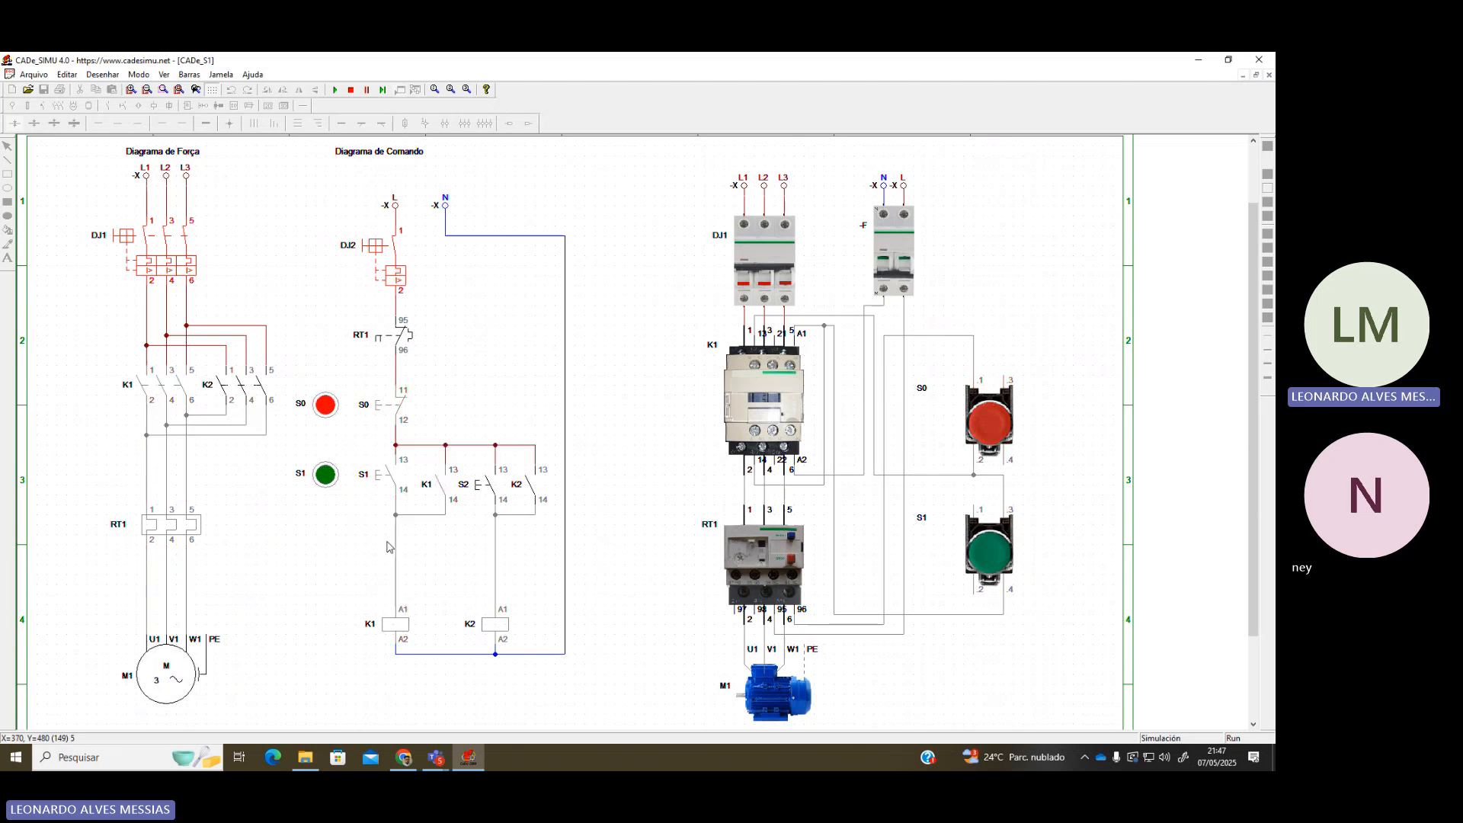
click(350, 90)
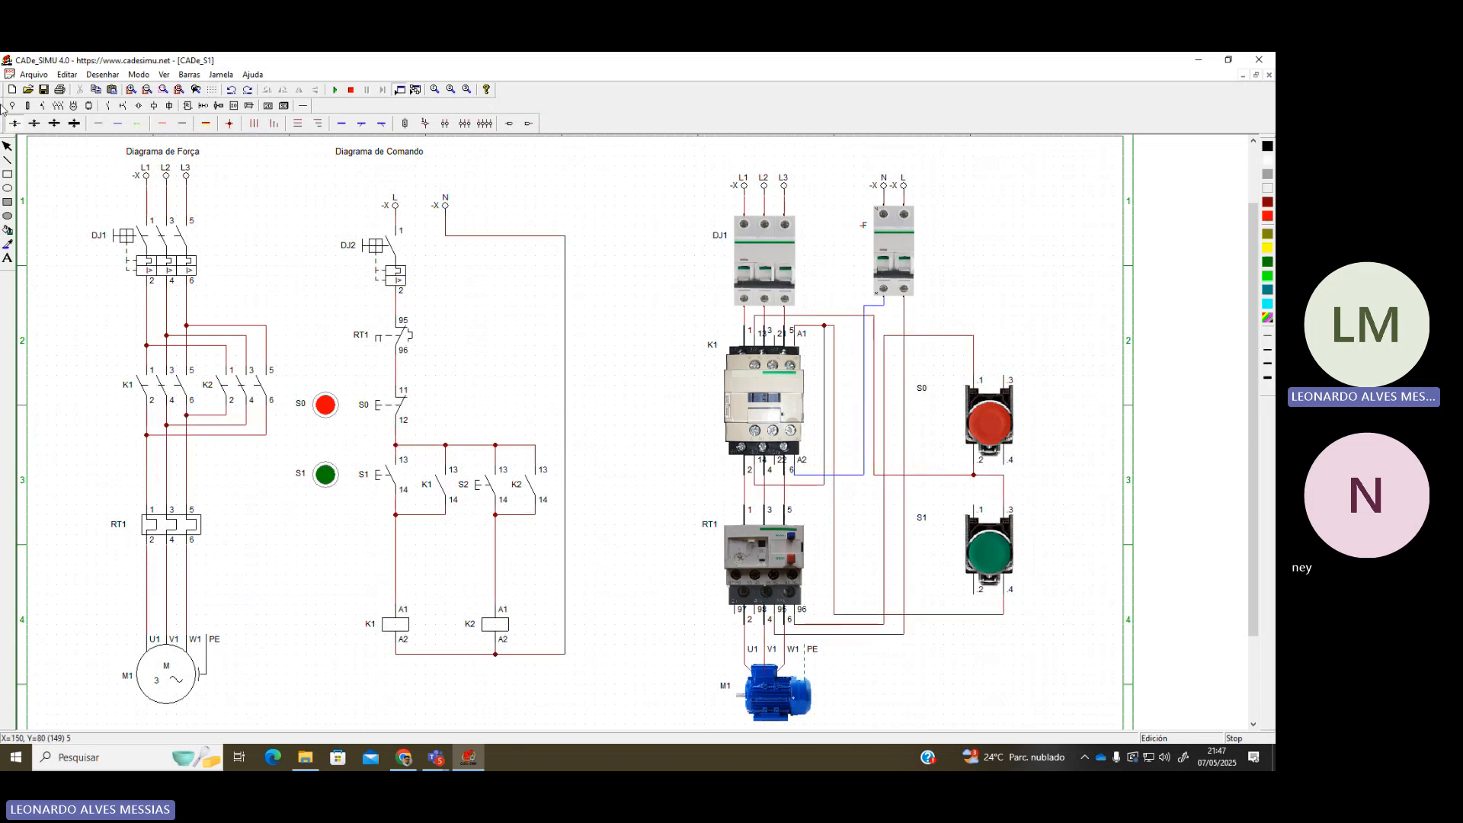
Place a pushbutton below the S2 branch, colour it Azul (blue), and name it S2
click(123, 106)
click(12, 123)
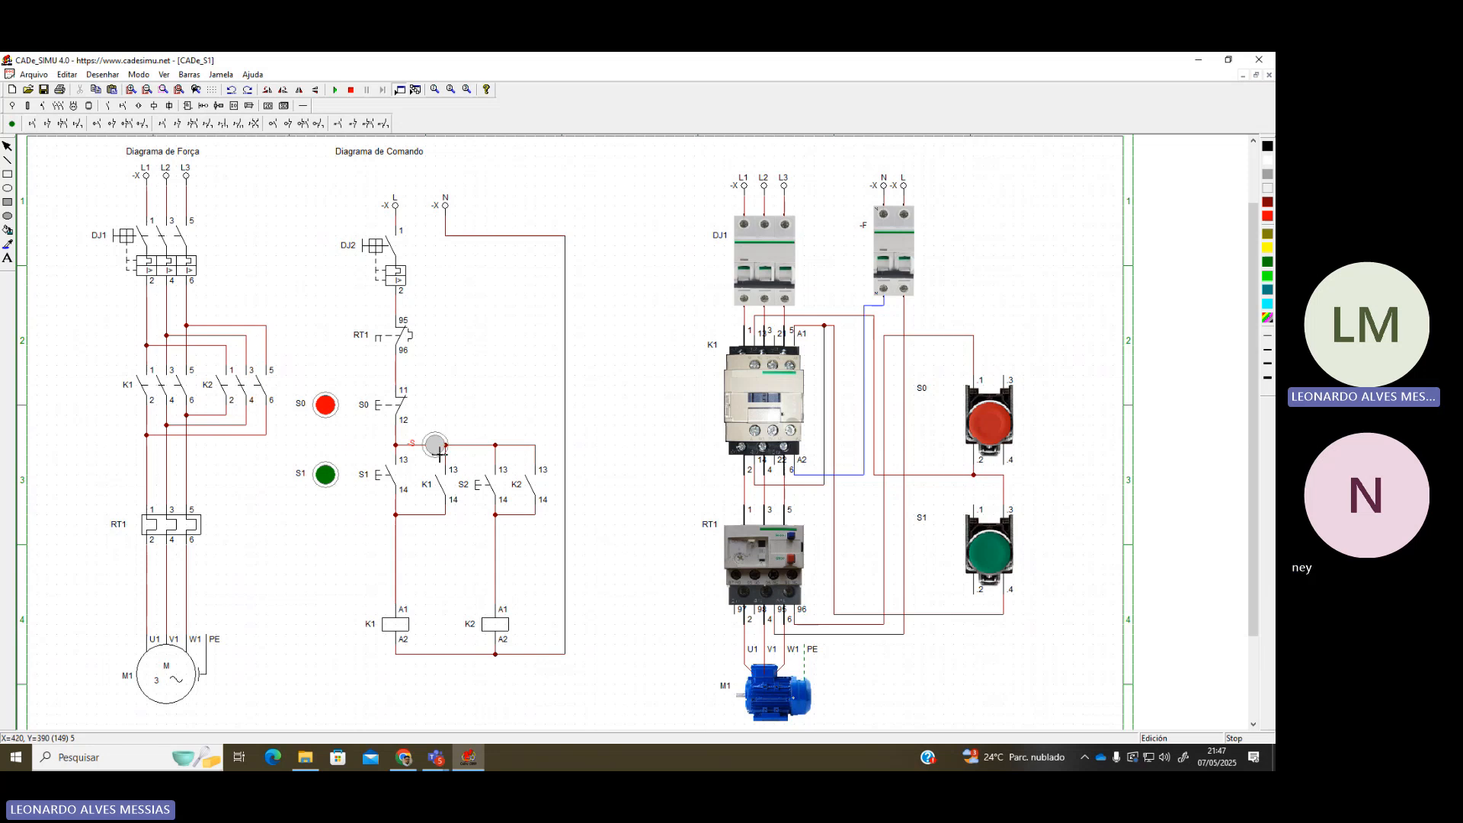
click(473, 550)
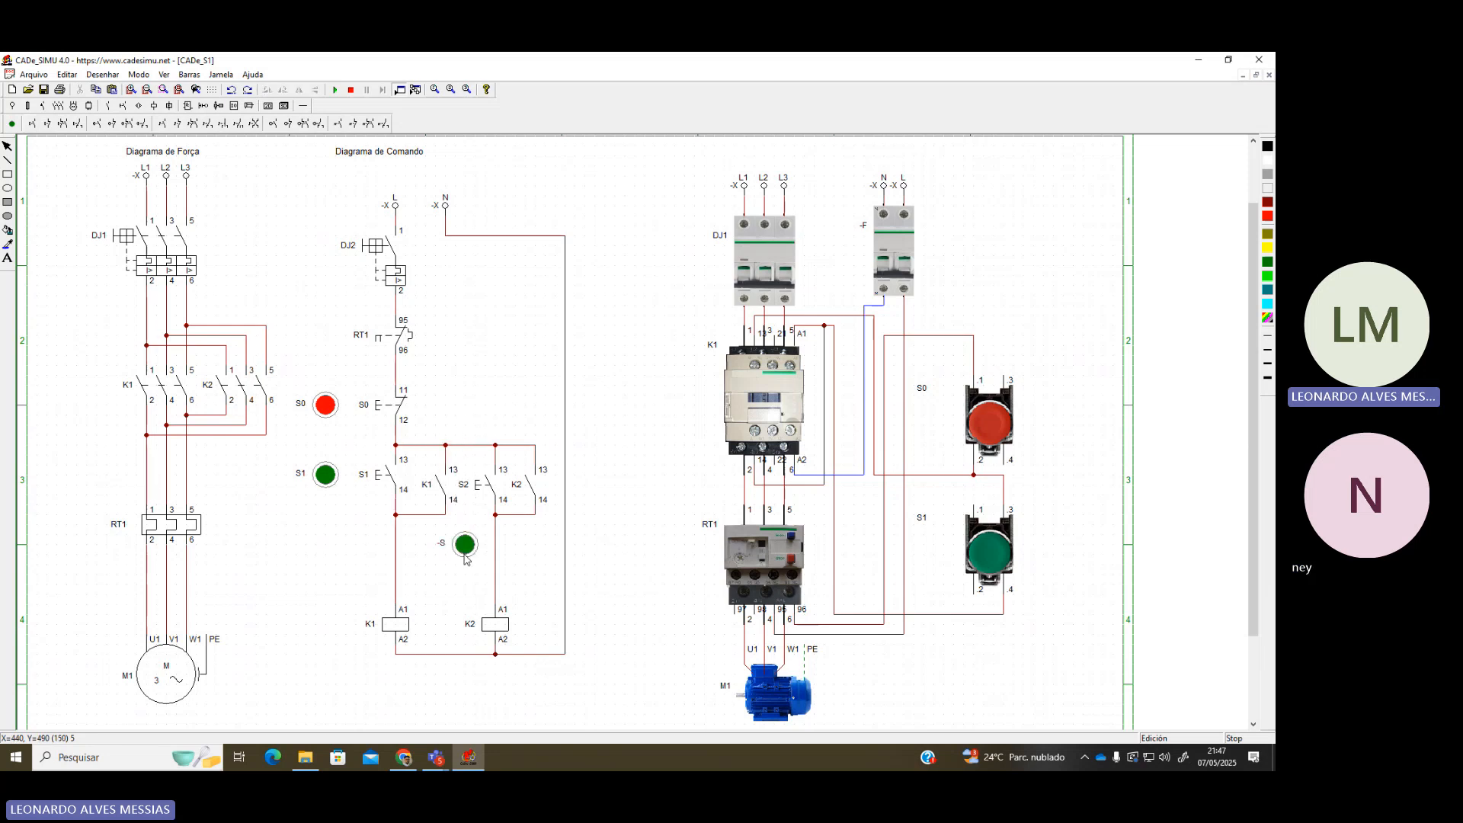
double_click(466, 547)
click(687, 372)
drag(614, 343, 526, 358)
text(S2)
key(Return)
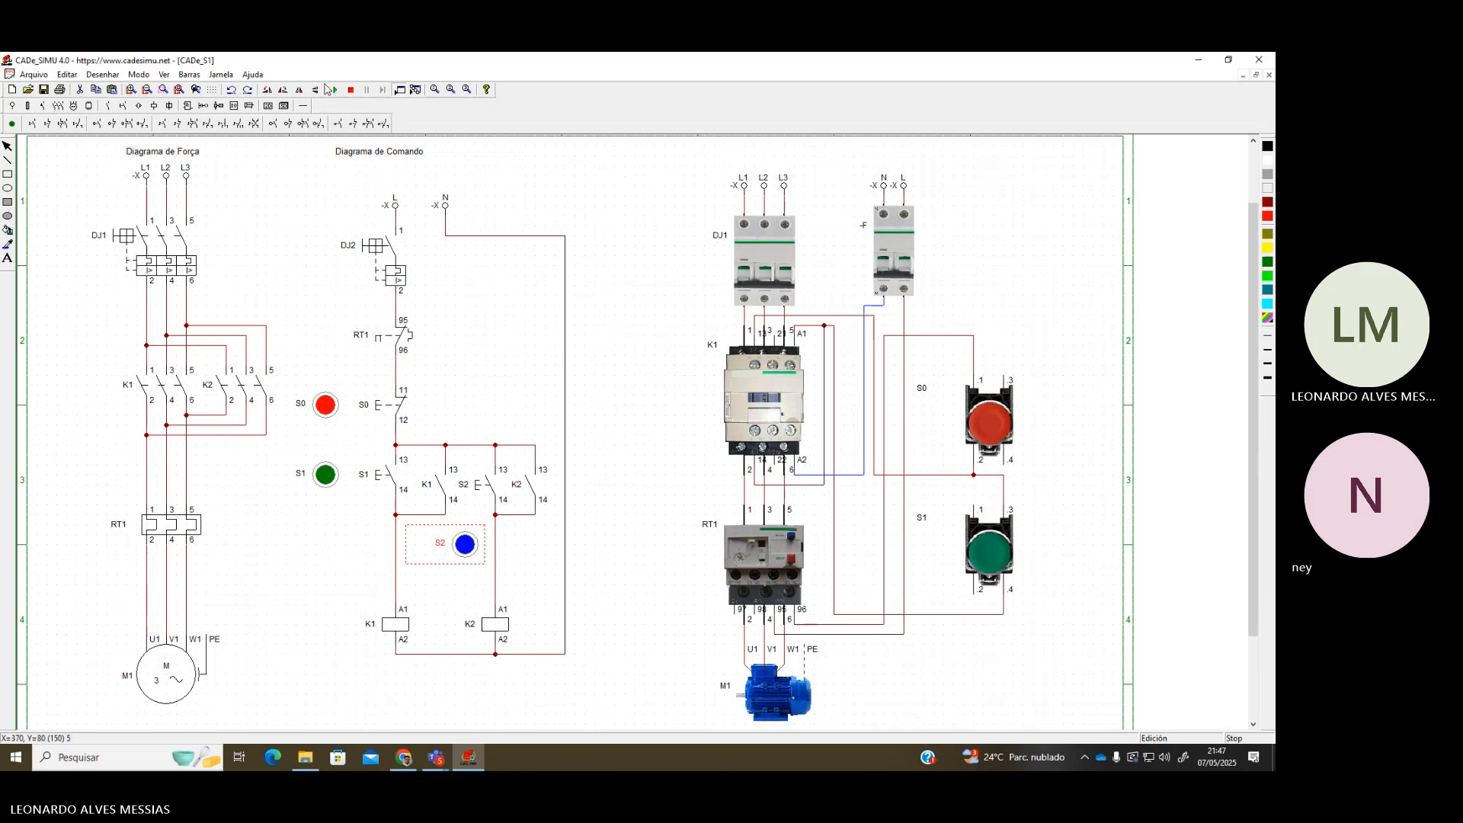
Run the simulation, close breakers DJ1 and DJ2, and press S1 to latch K1 and run M1
click(335, 89)
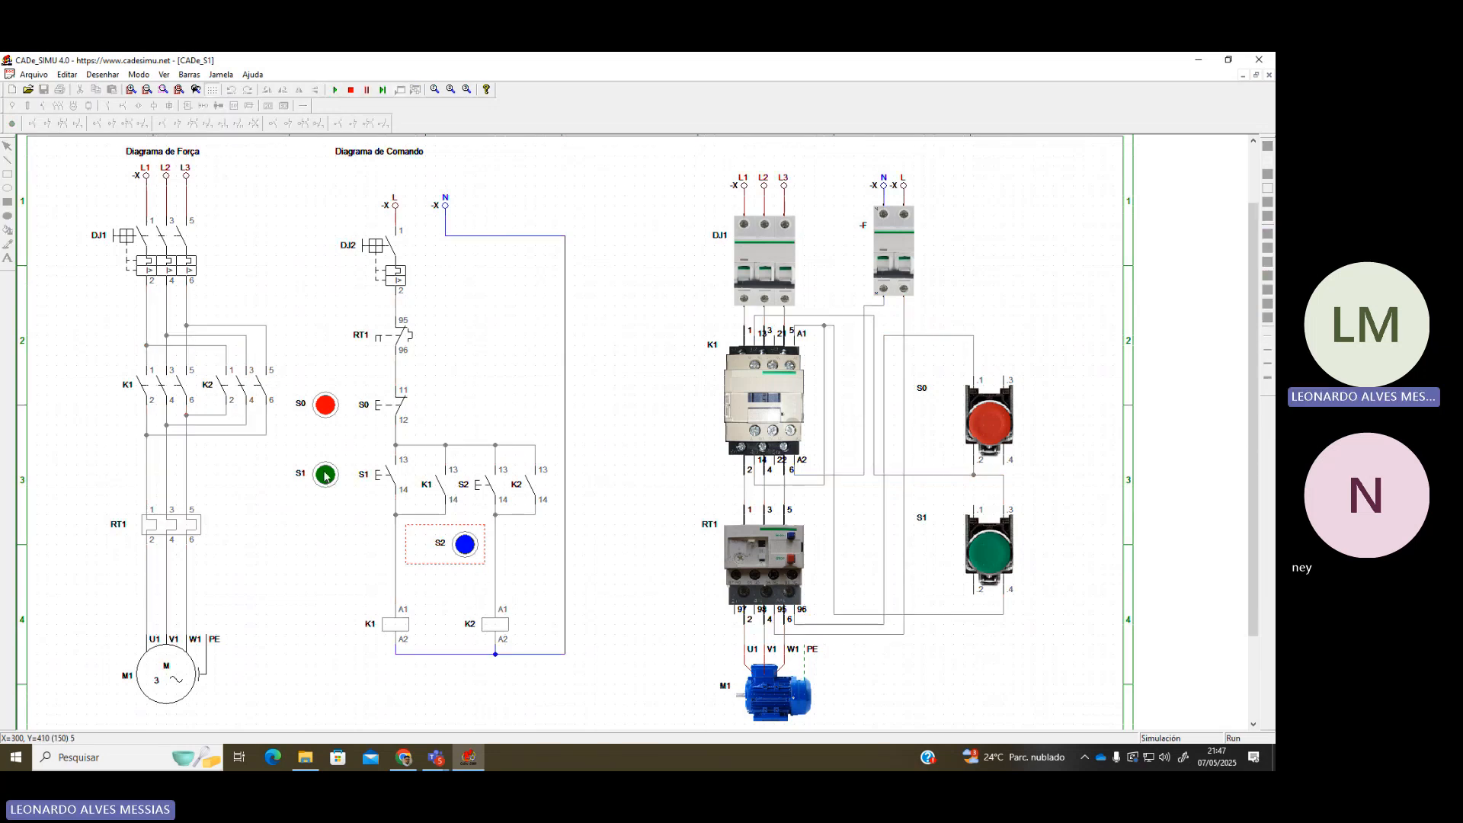
click(152, 246)
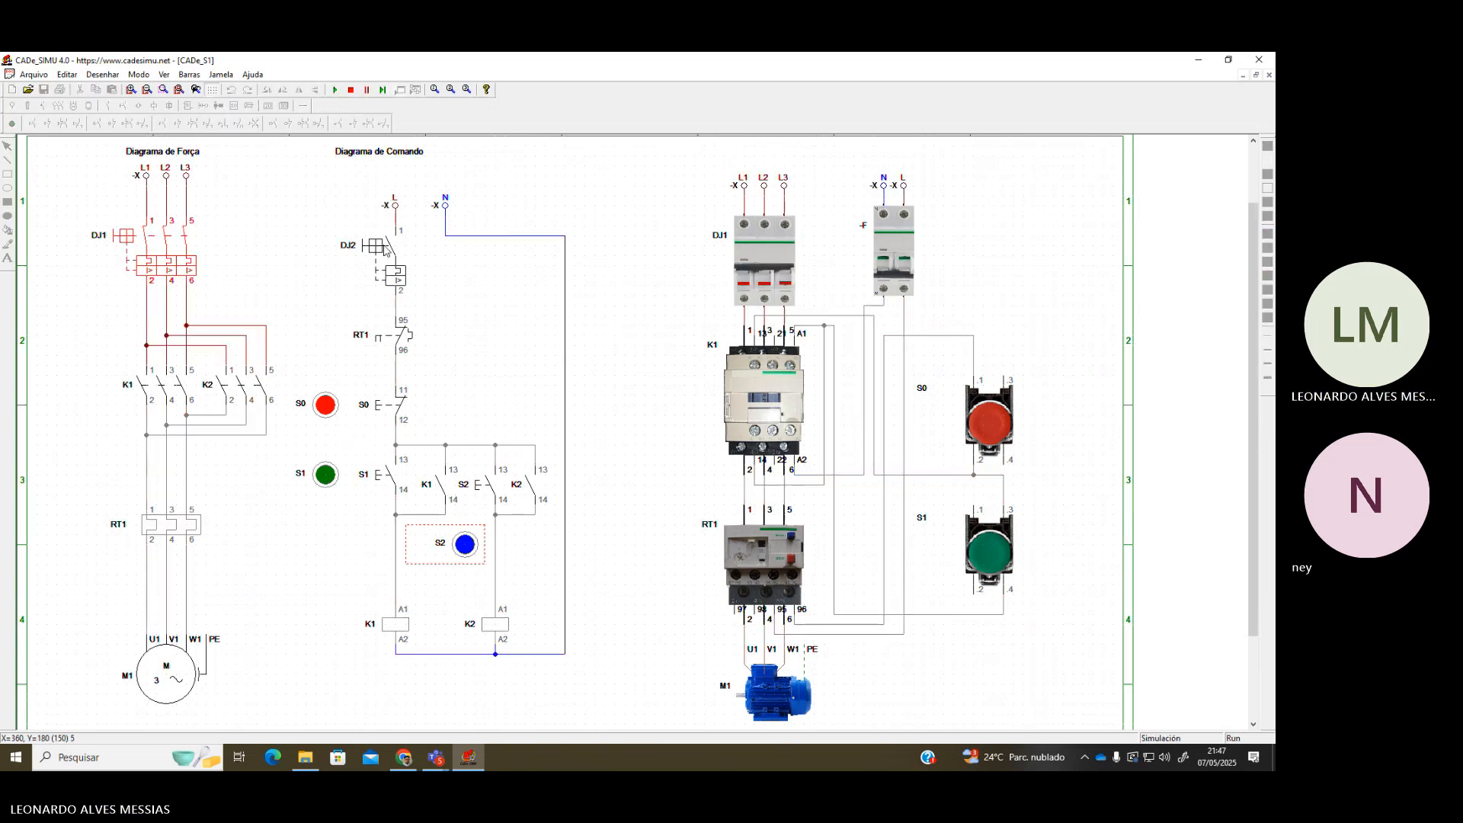
click(387, 251)
click(336, 474)
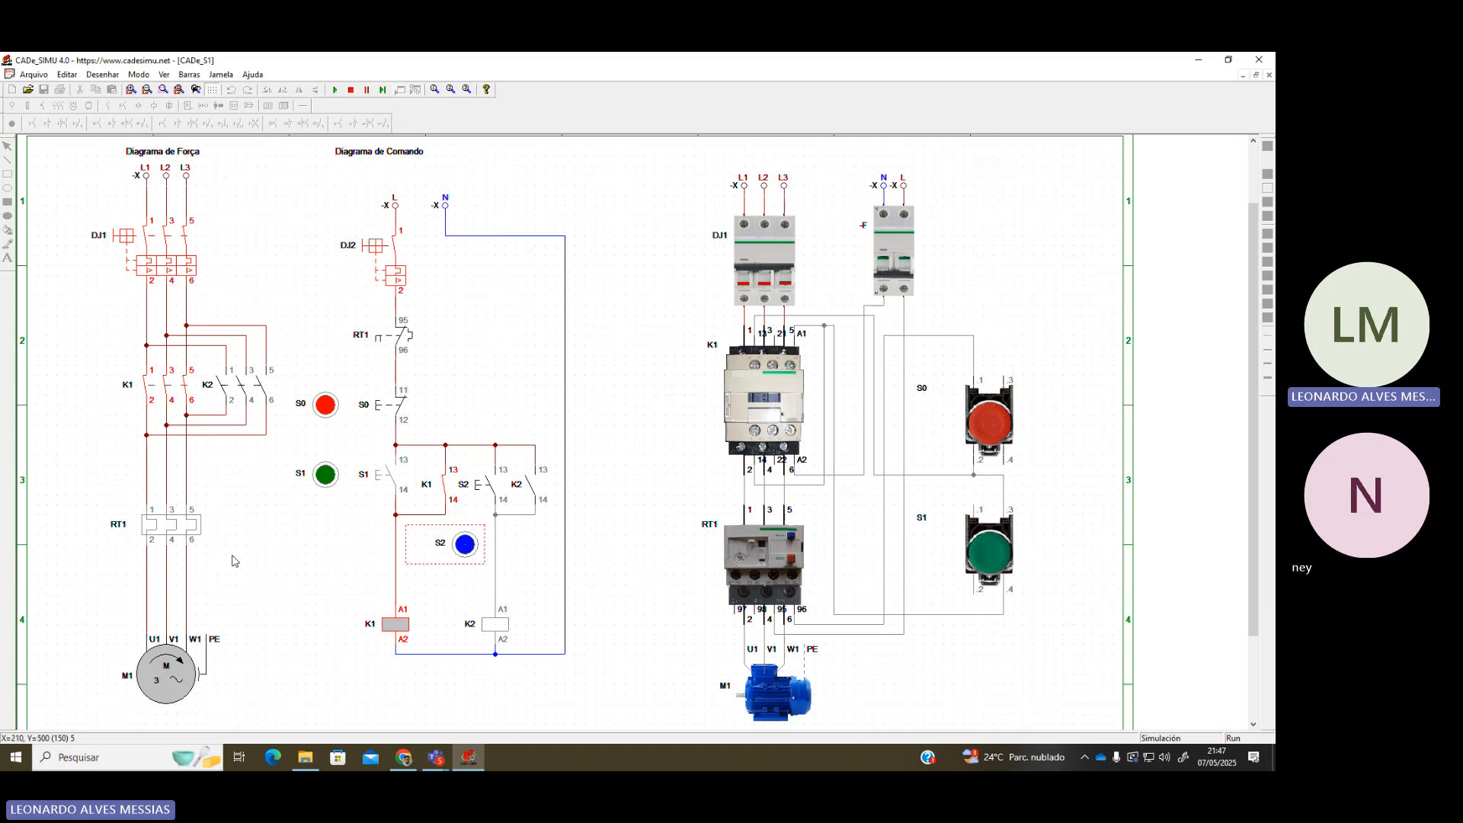
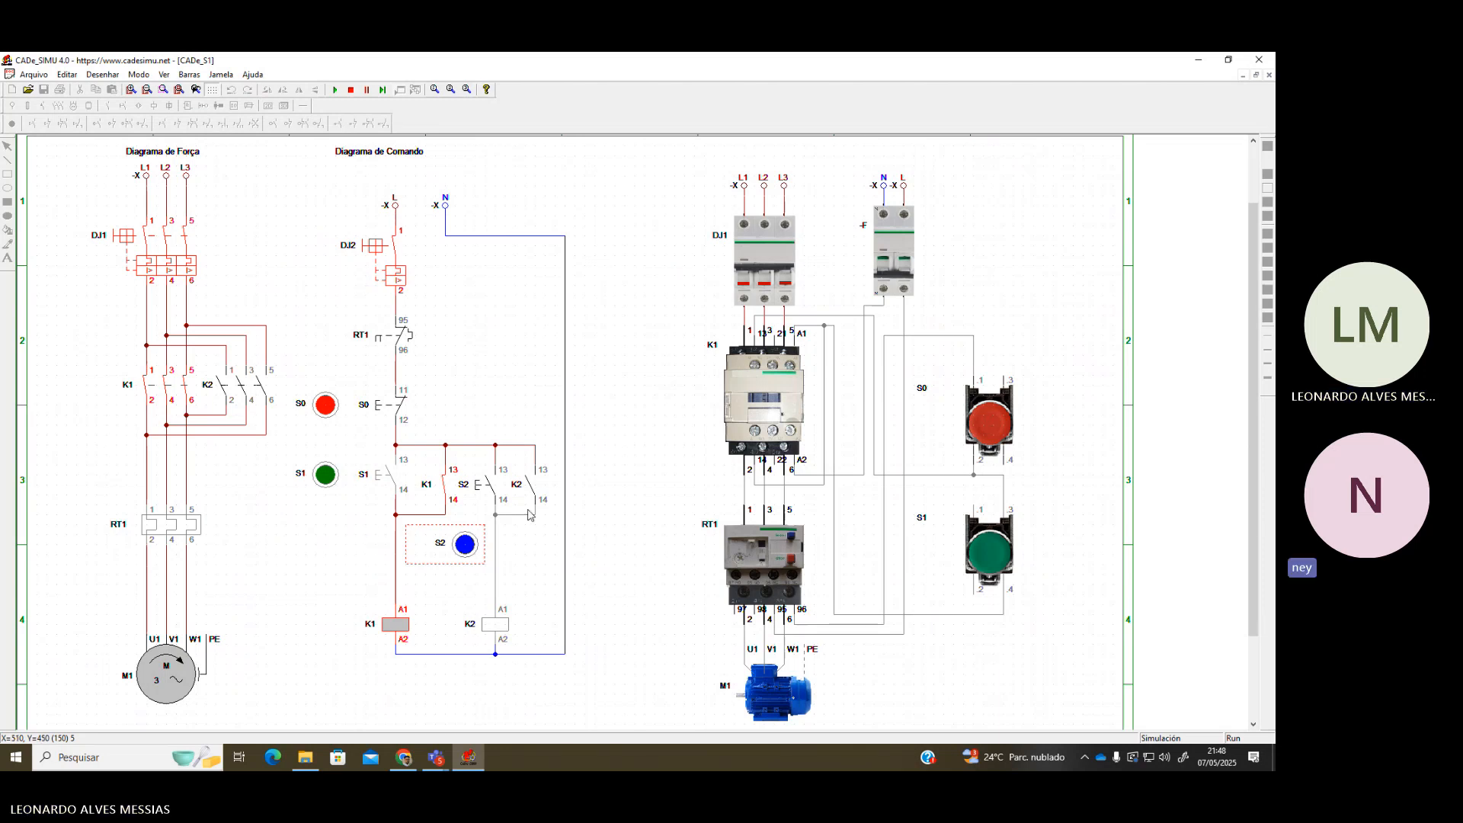
Press S2 during the simulation and dismiss the resulting 'Houve um curto' short-circuit error
click(465, 548)
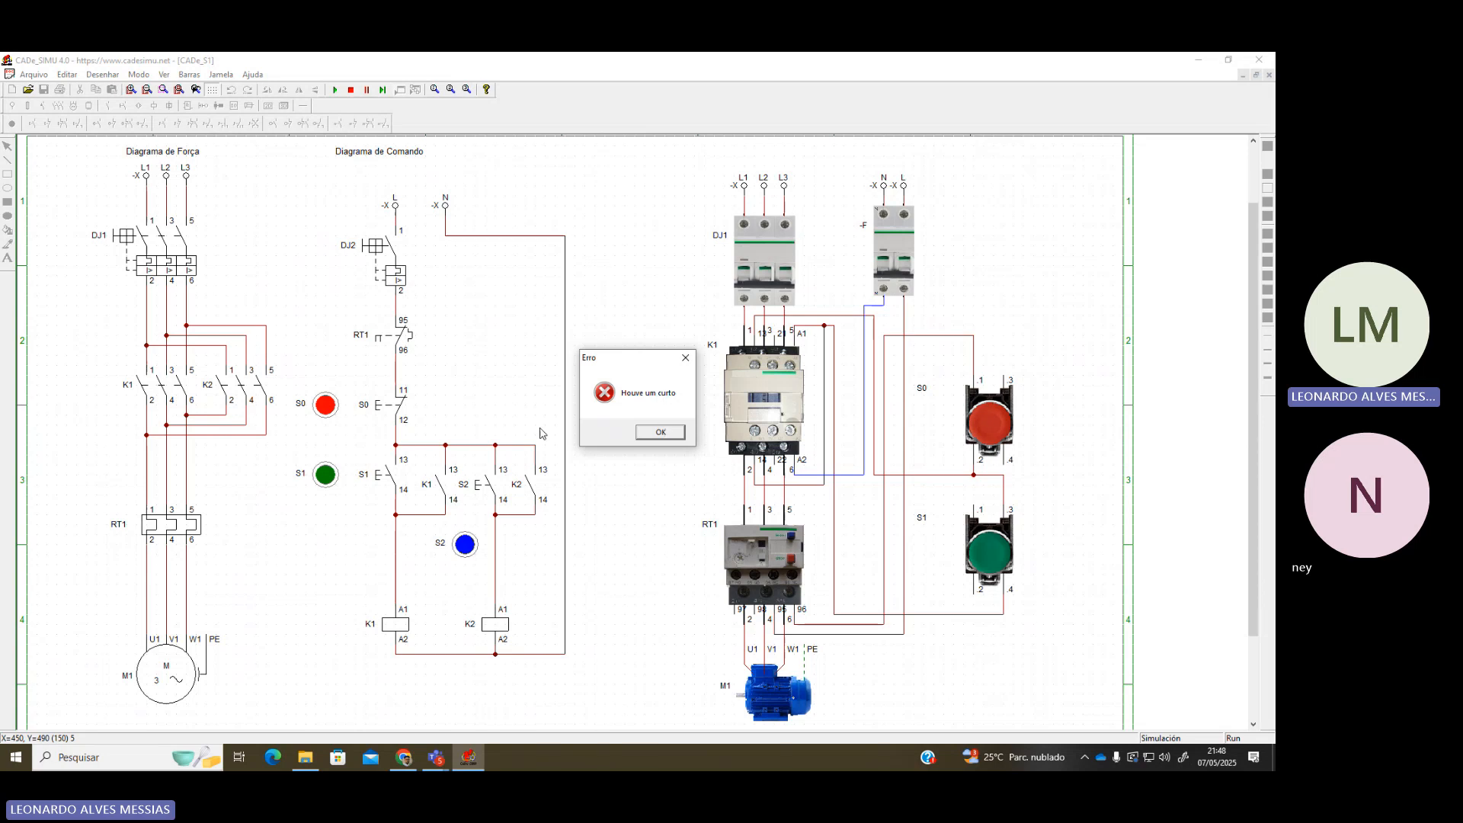
key(Return)
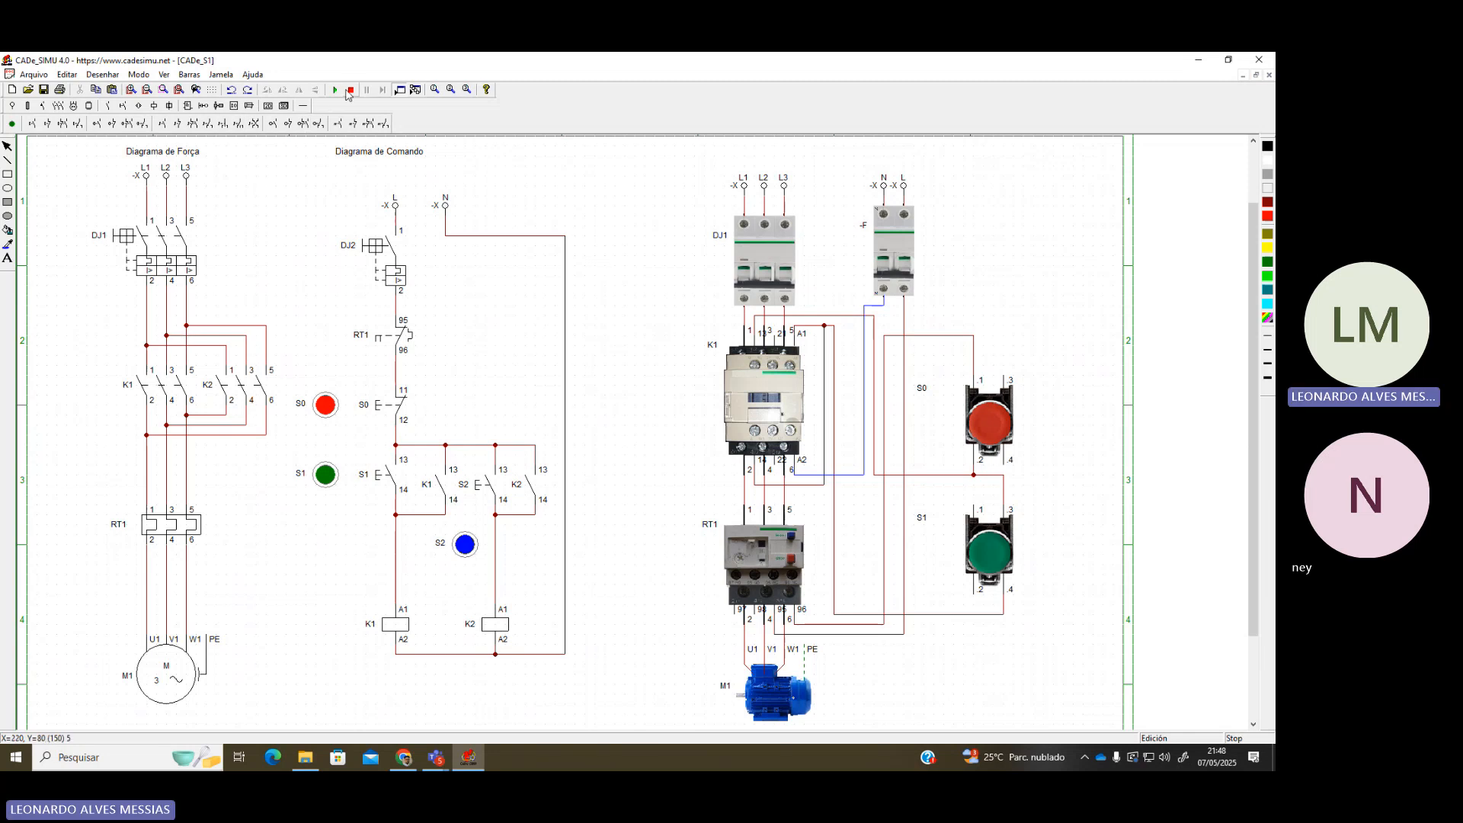
Nudge the blue S2 pushbutton up and delete the wires above the K1 and K2 coils
drag(471, 547, 473, 537)
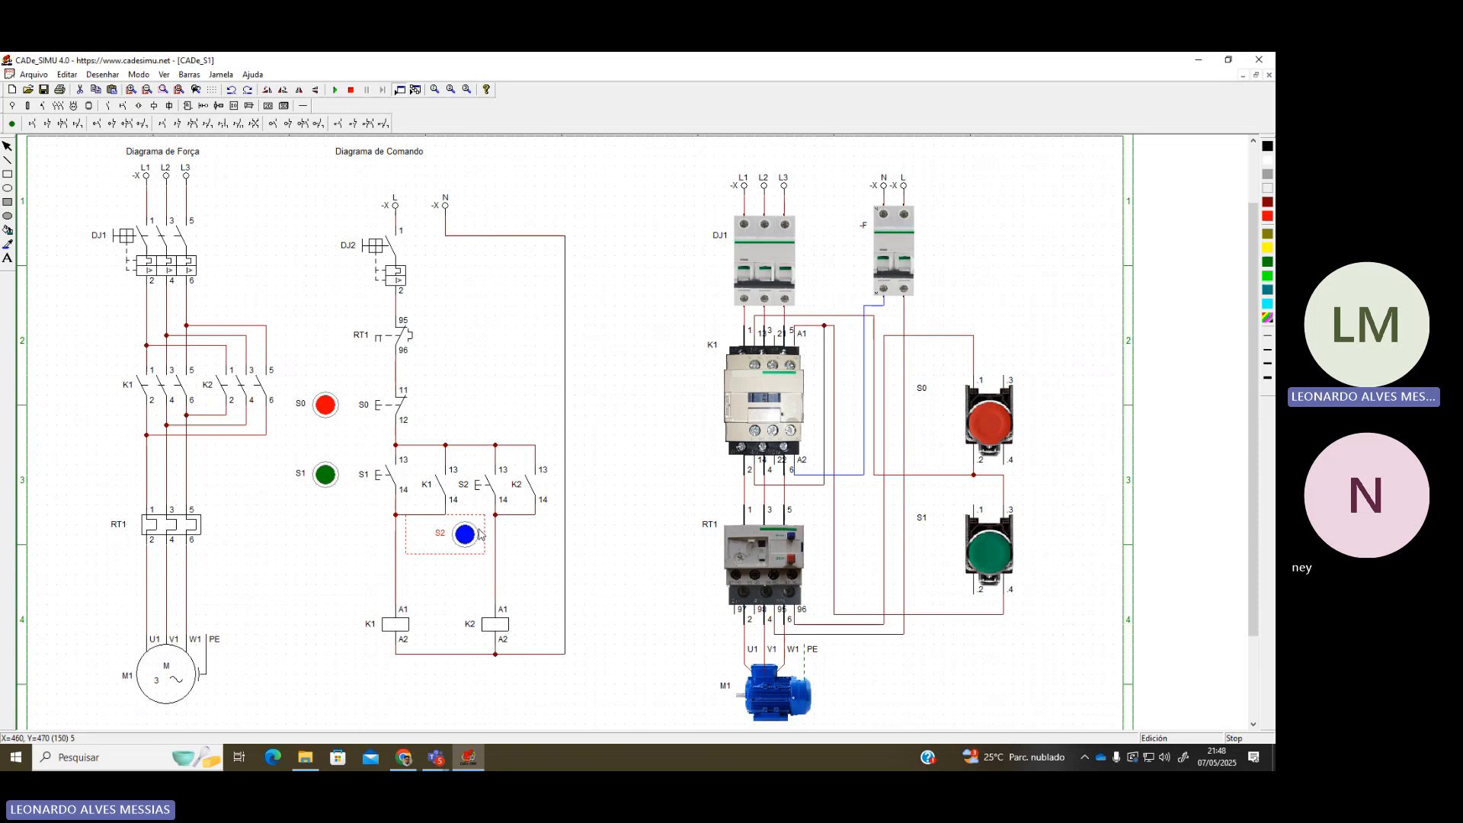
click(406, 575)
key(Delete)
click(496, 572)
key(Delete)
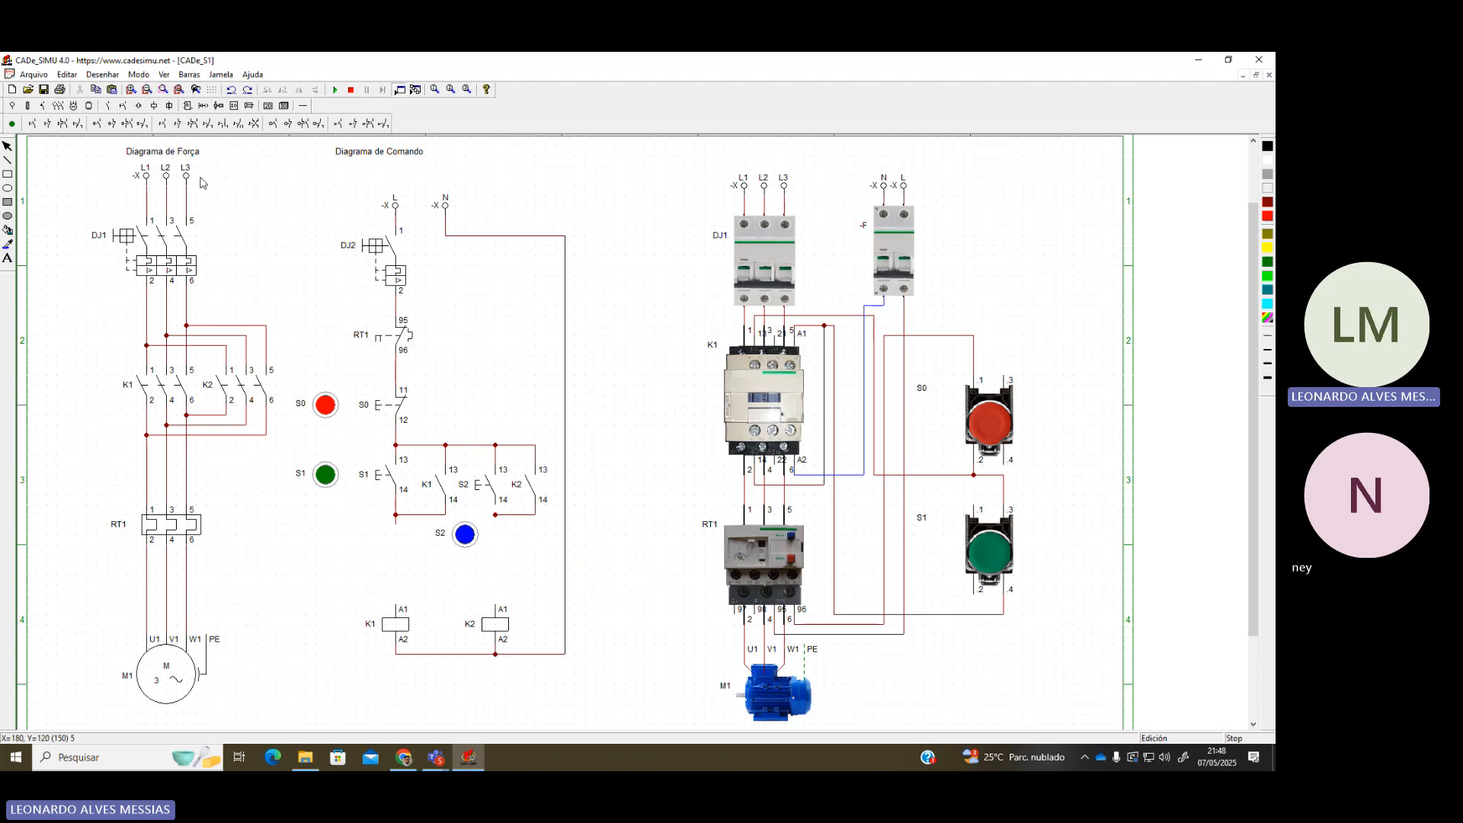
Place NC auxiliary contacts above the K1 and K2 coils and wire the left one to the S1 branch
click(111, 107)
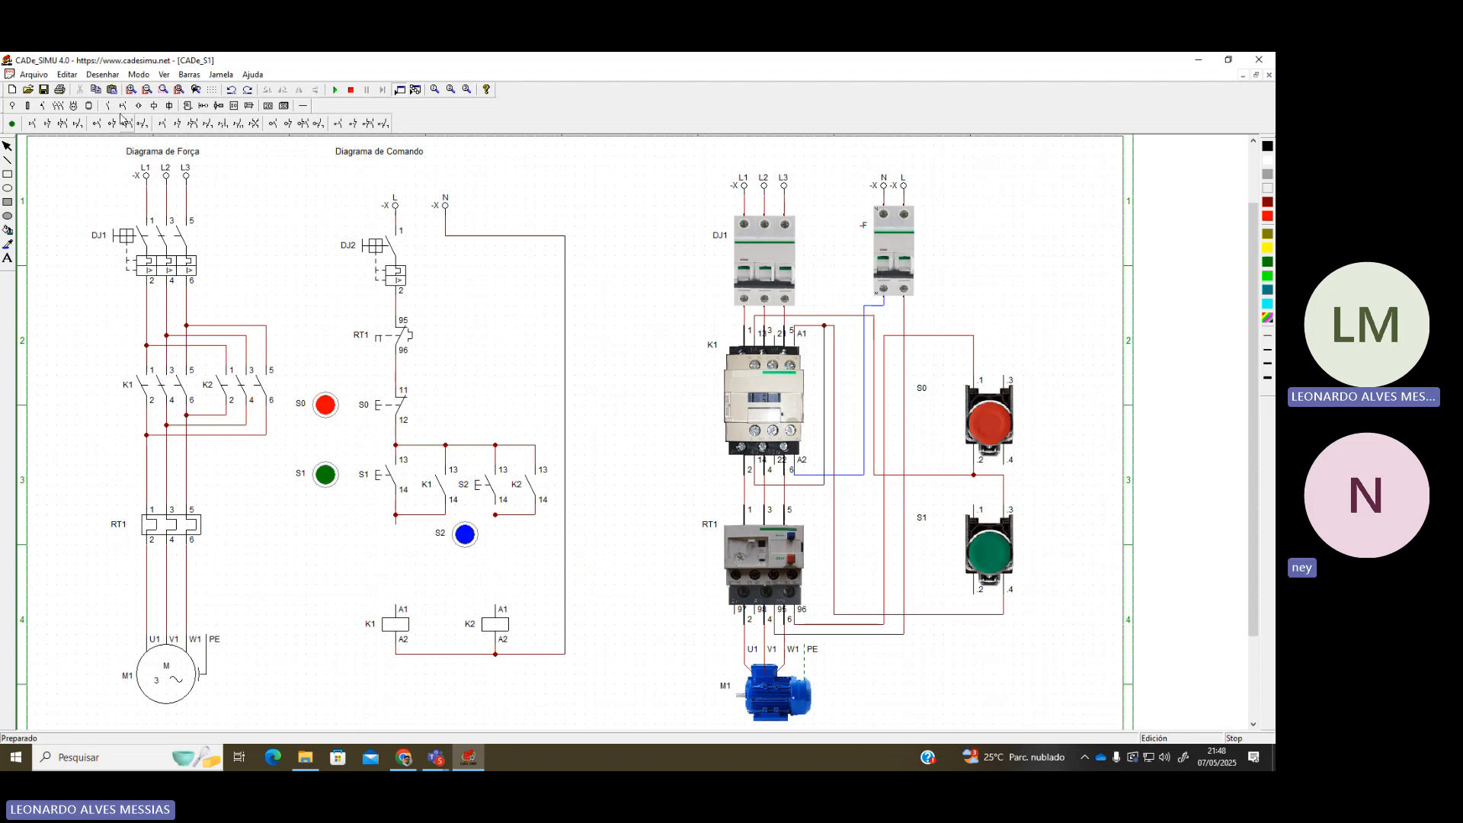
click(42, 123)
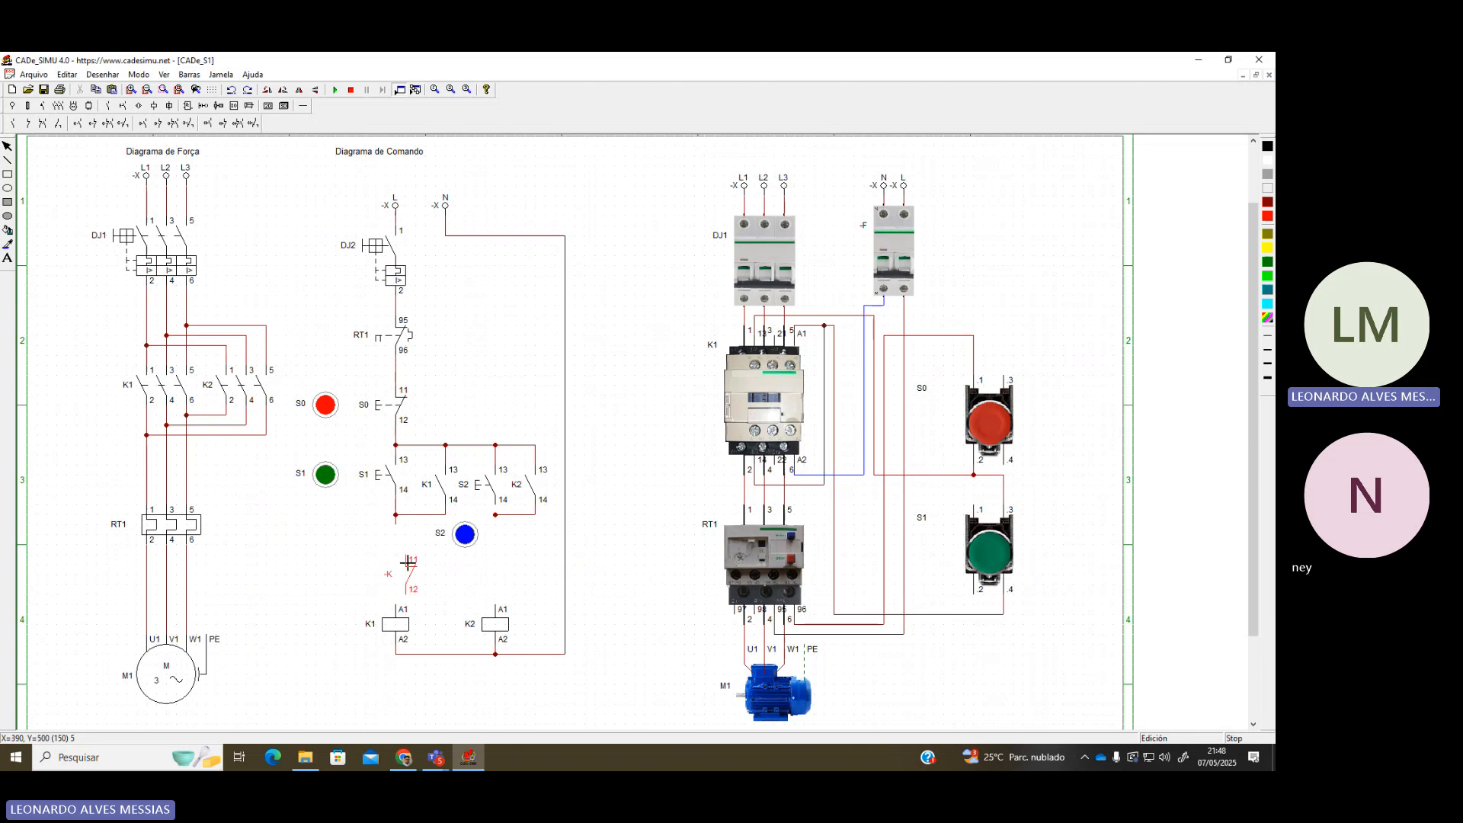
click(399, 564)
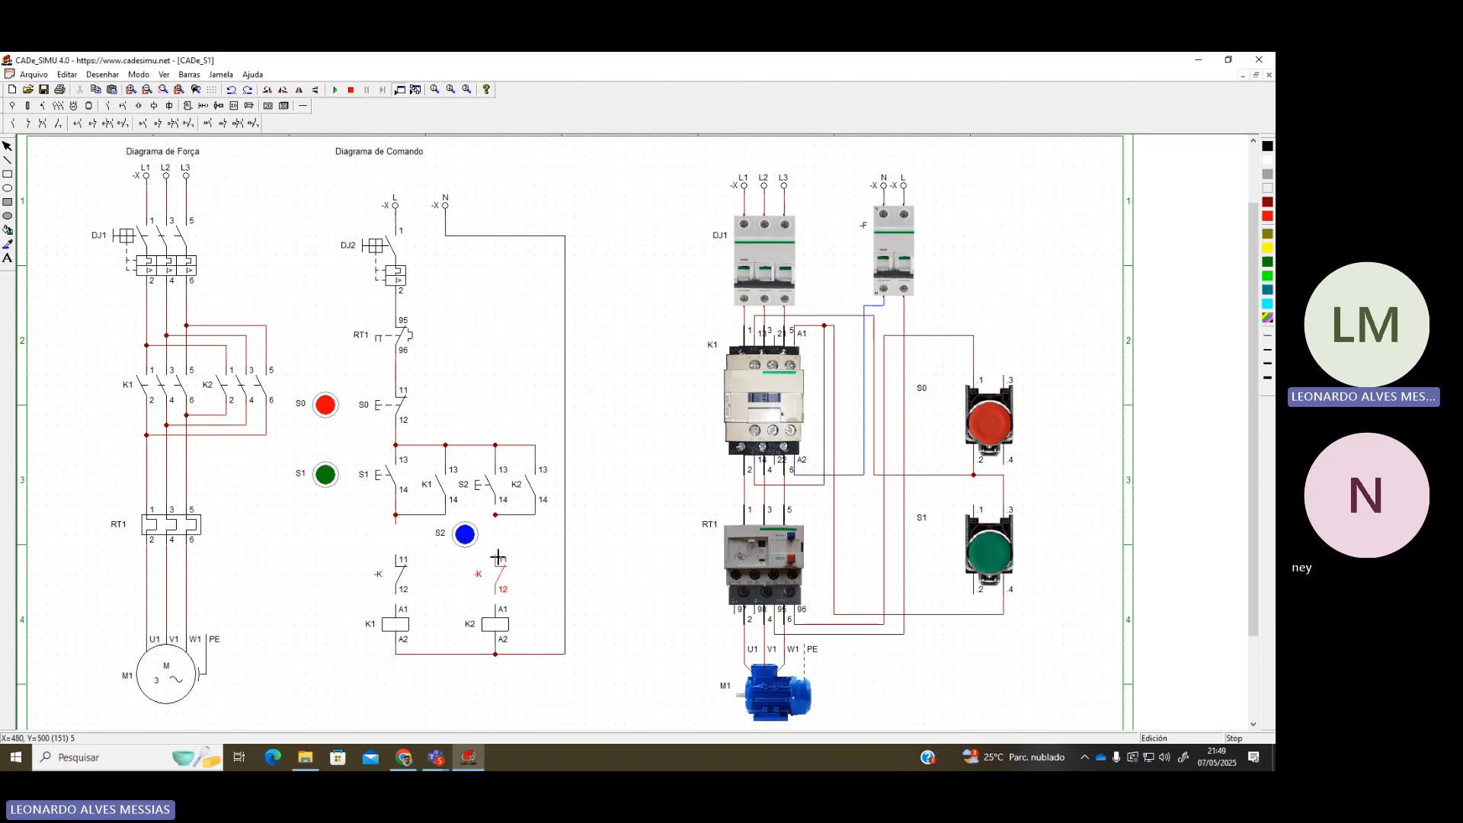
click(498, 557)
right_click(412, 588)
click(303, 106)
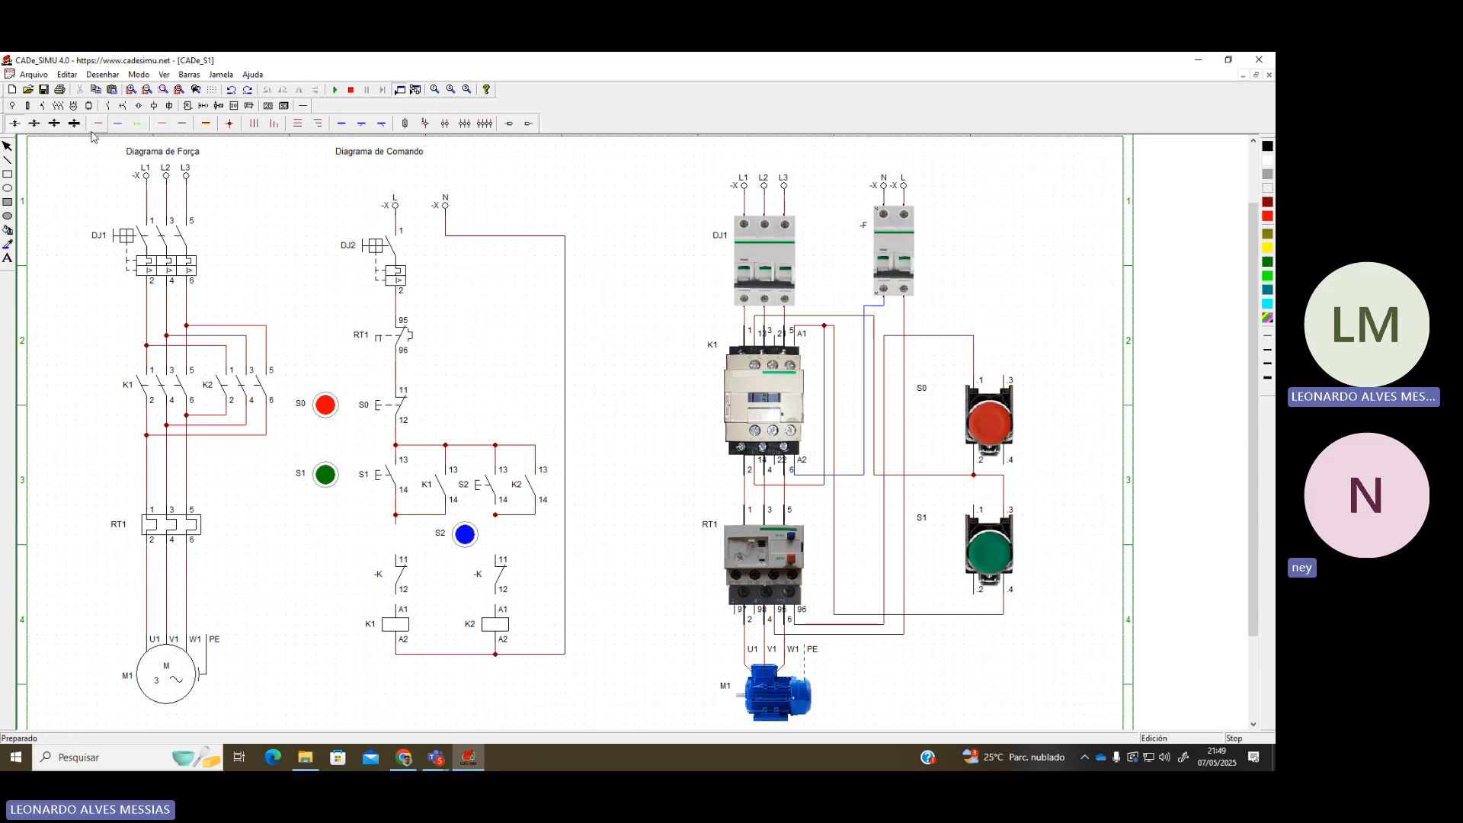
click(98, 123)
drag(403, 560, 396, 516)
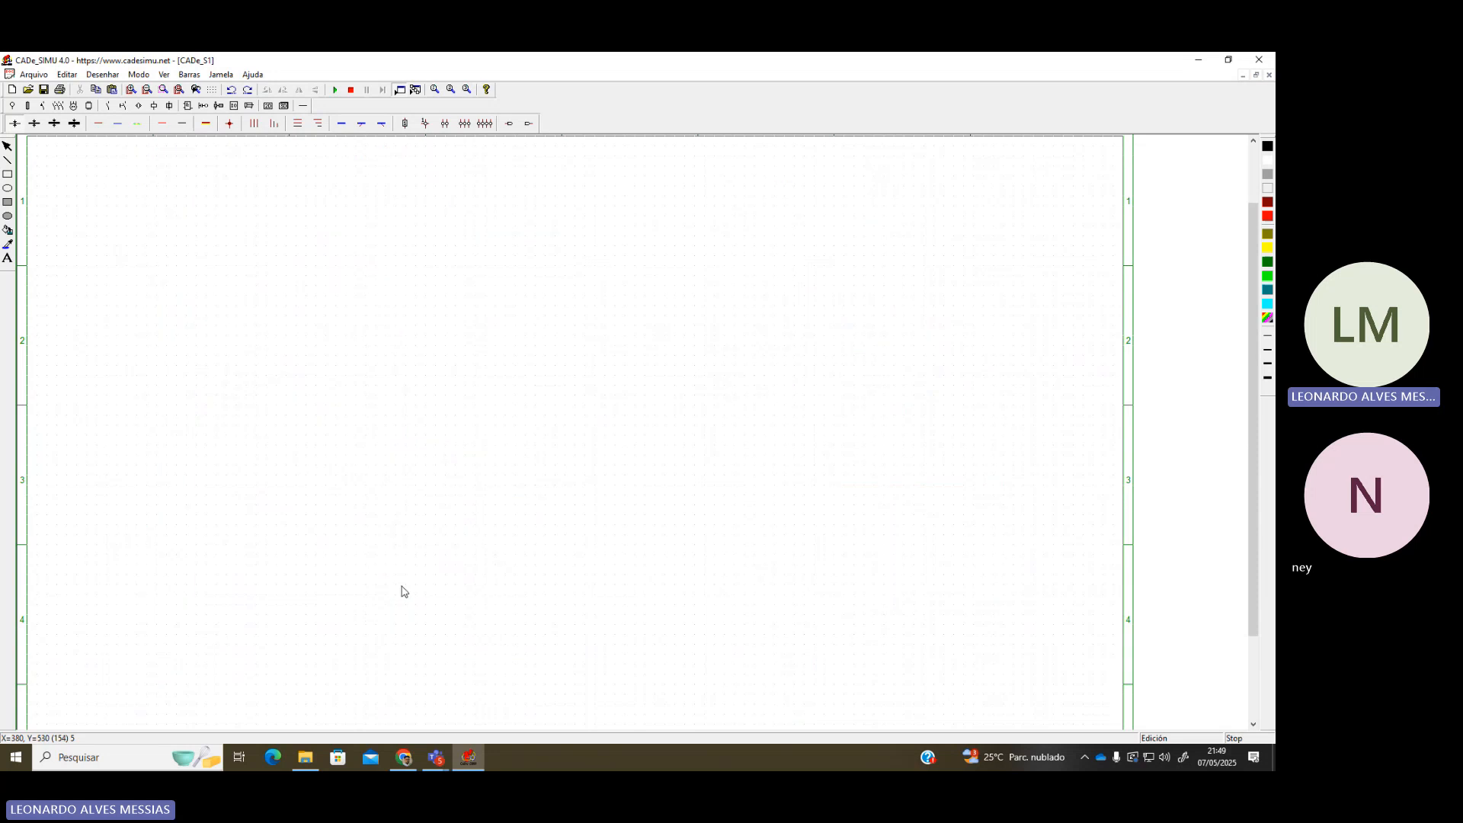
Rename the NC contact above the K1 coil to K2
double_click(401, 591)
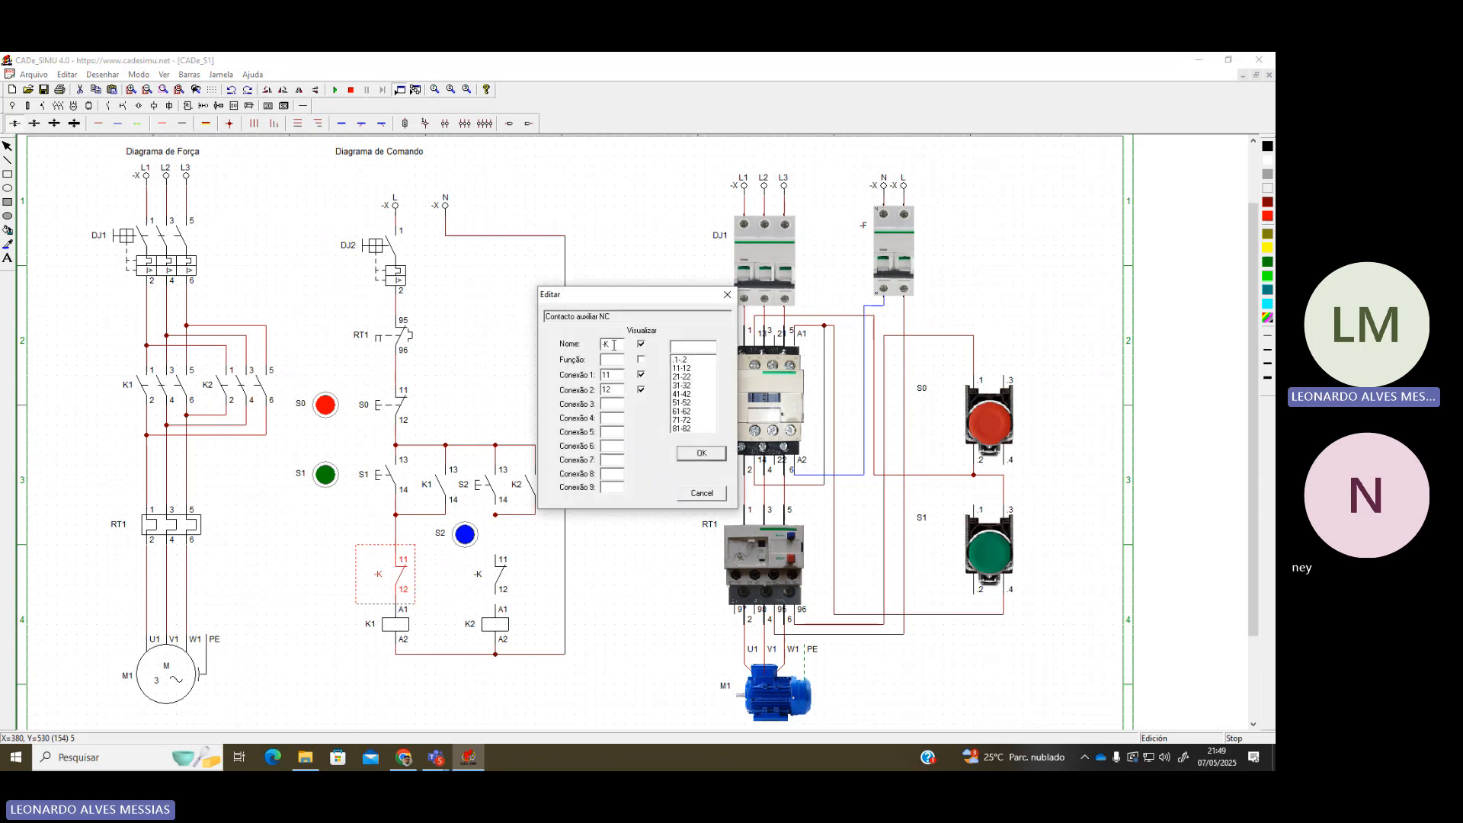
drag(614, 345, 584, 354)
text(K2)
key(Return)
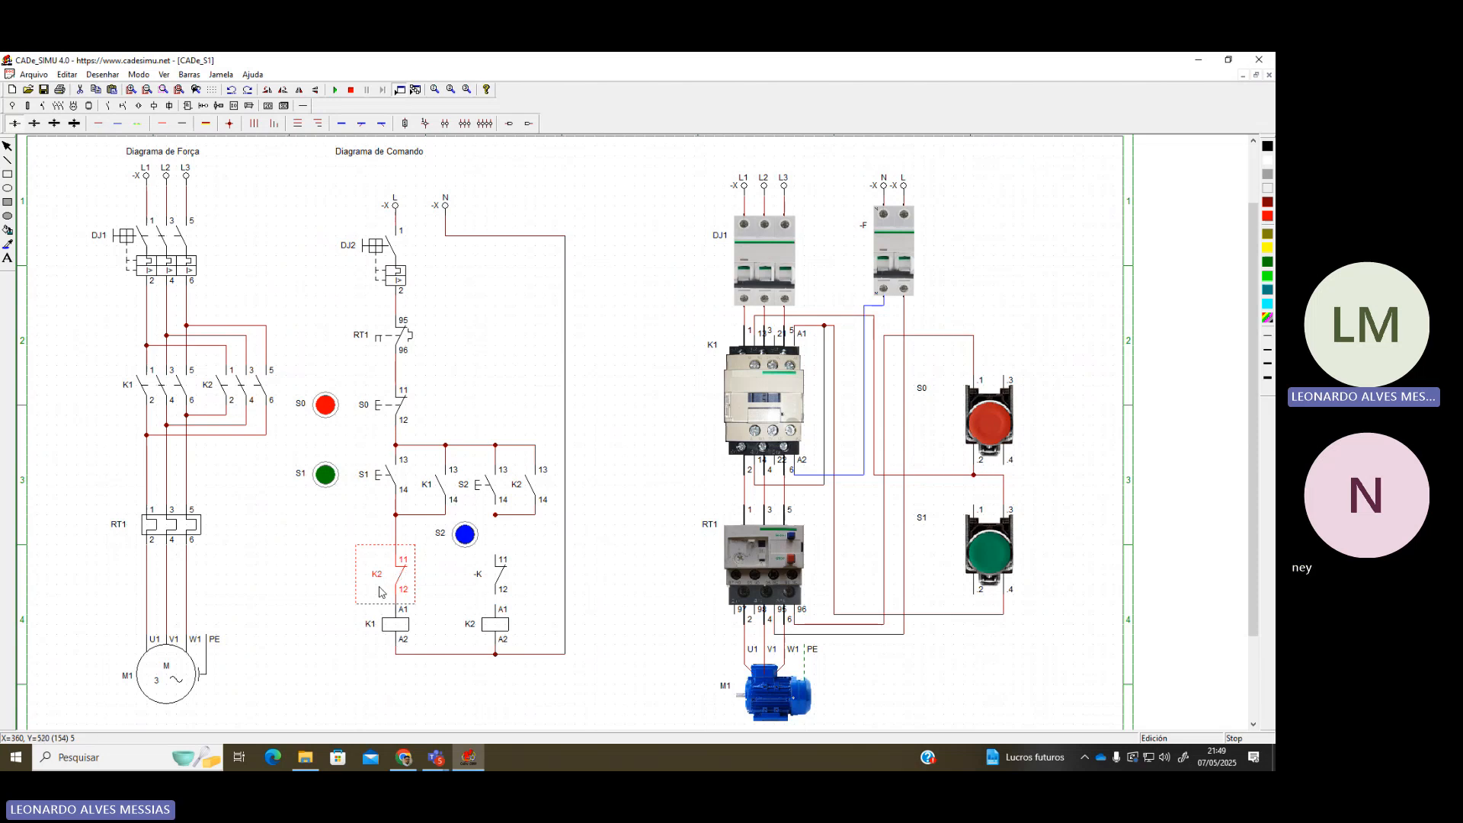
Rename the NC contact above the K2 coil to K1
click(492, 588)
double_click(492, 588)
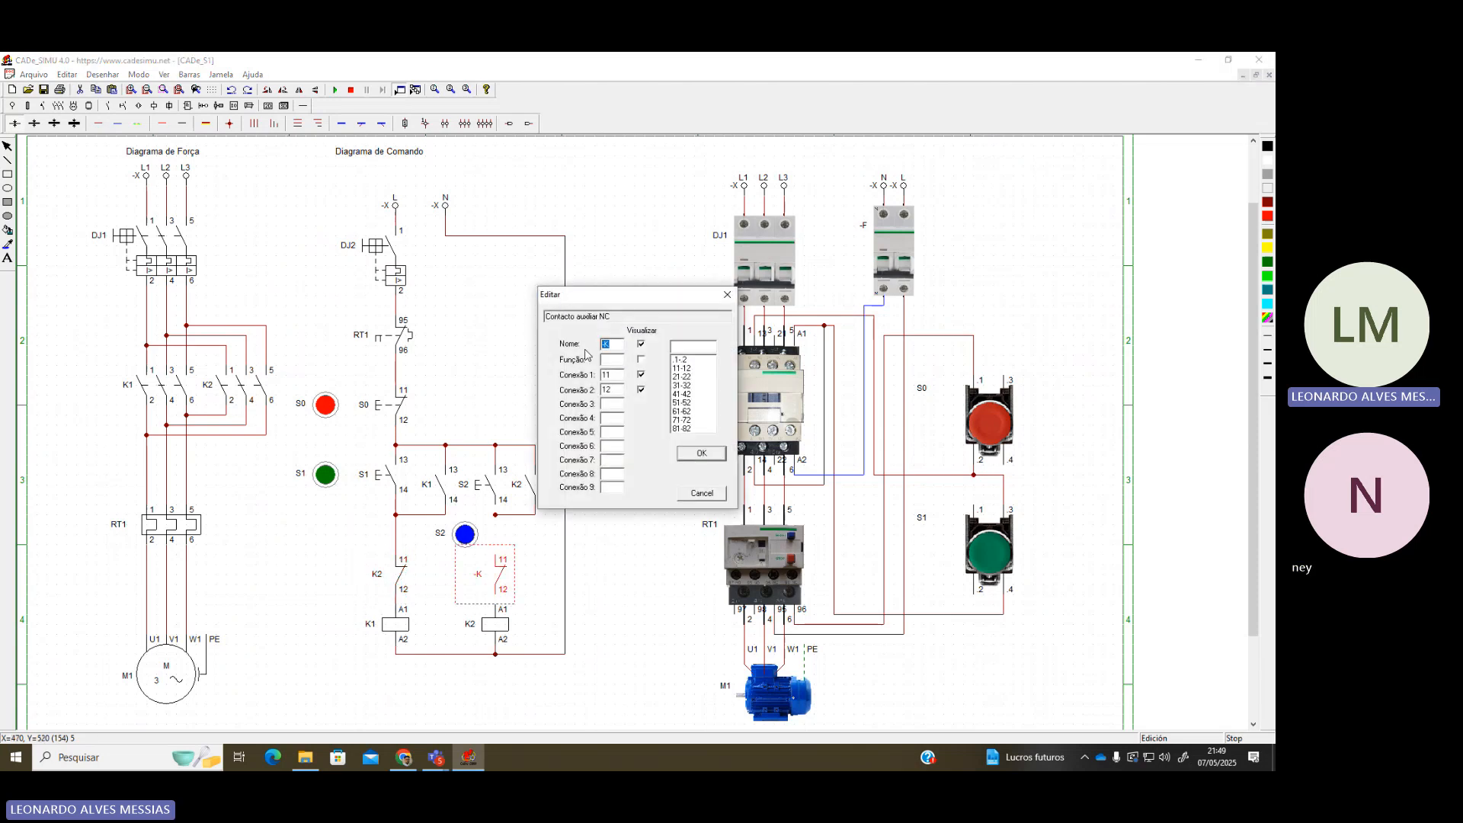
text(K1)
key(Return)
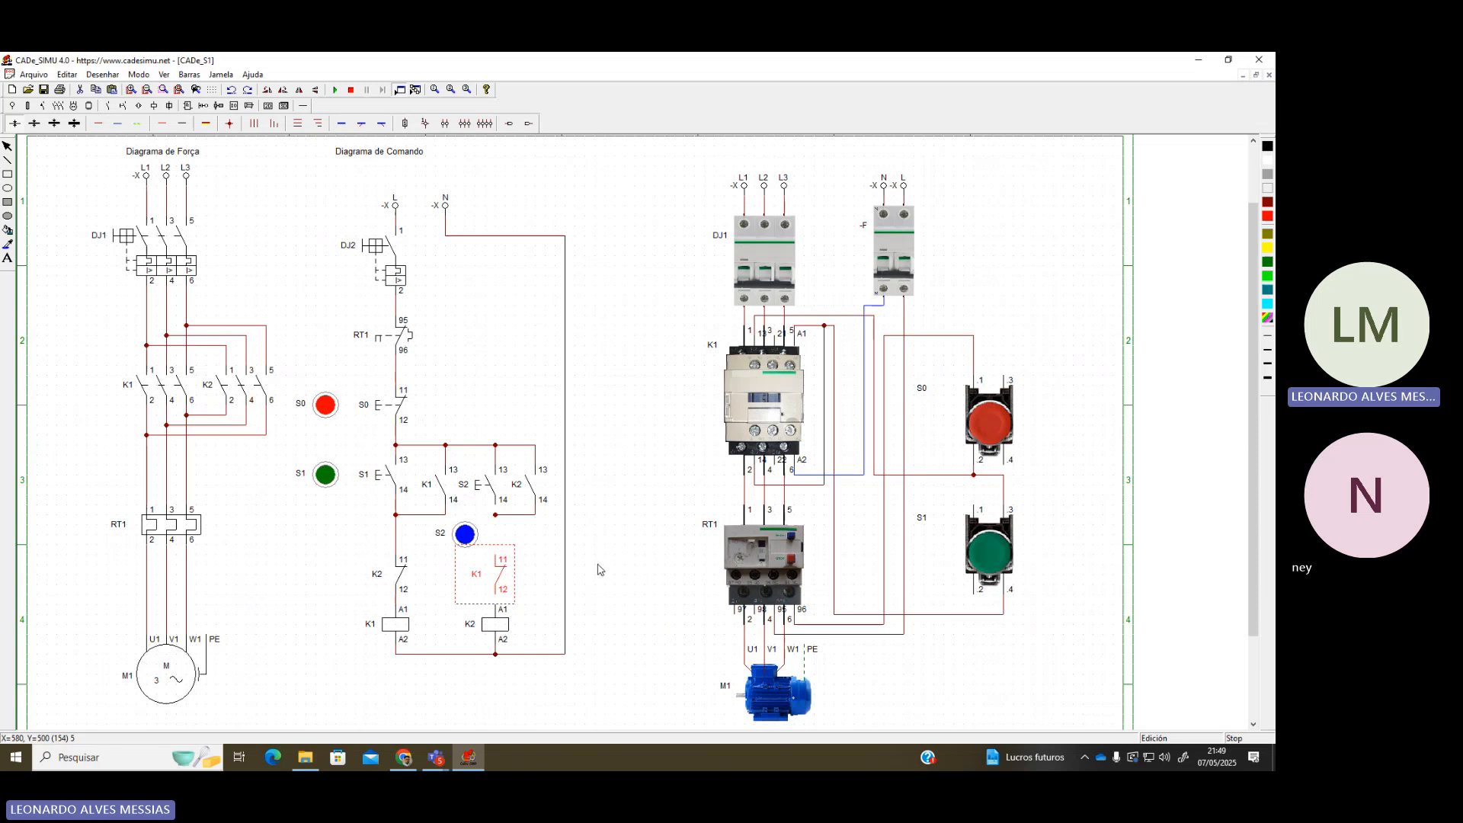
click(598, 569)
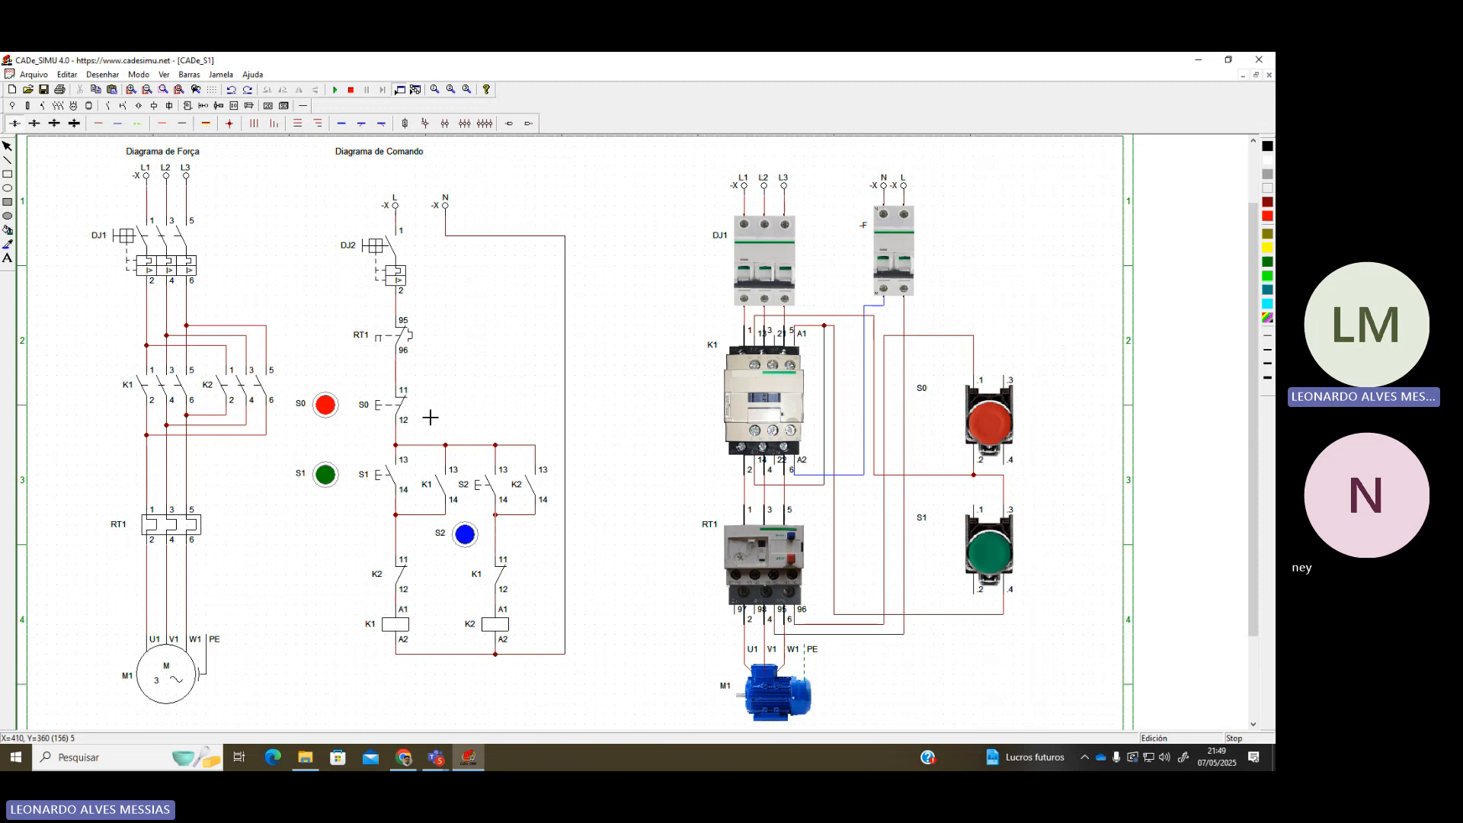
Replace the wire under S2 with one from K1 contact terminal 11 to S2 terminal 14
click(500, 547)
key(Delete)
click(101, 124)
drag(503, 560, 502, 512)
scroll(579, 570, up, 2)
scroll(774, 634, down, 2)
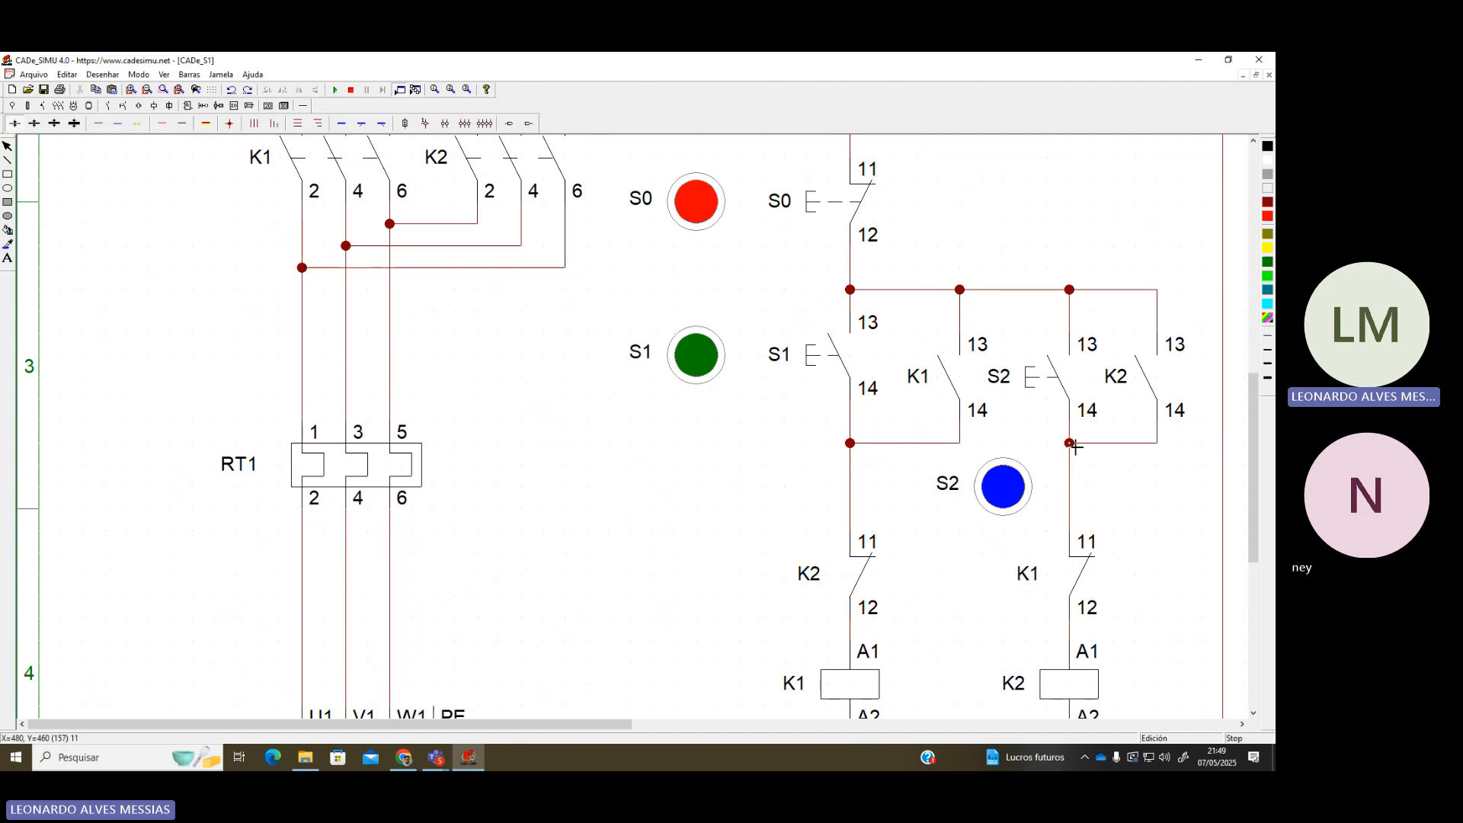
Re-place the junction dot on the S2 branch and start the simulation
click(229, 124)
click(1069, 443)
click(1082, 445)
scroll(676, 591, down, 1)
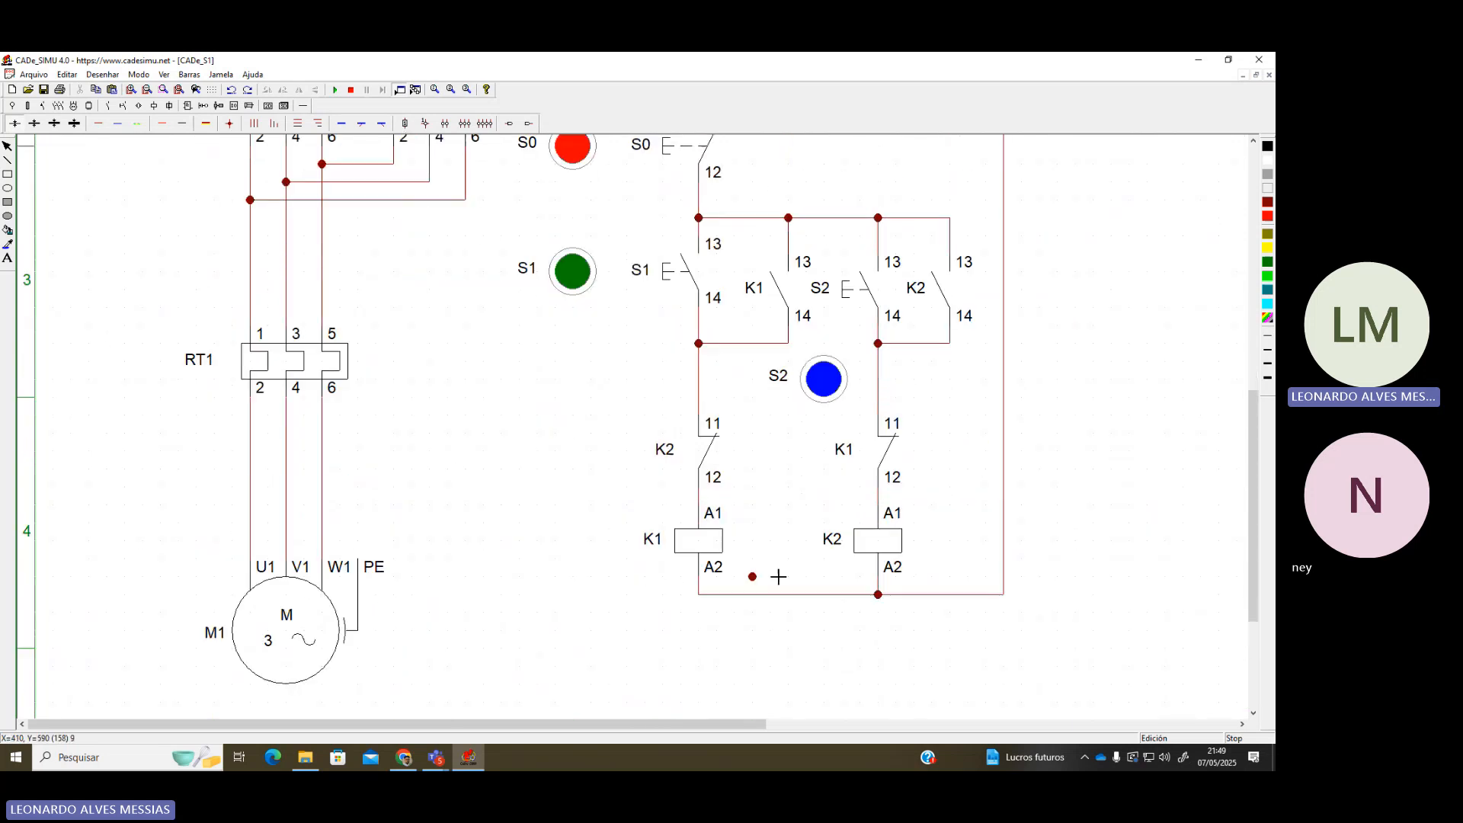
scroll(792, 568, down, 2)
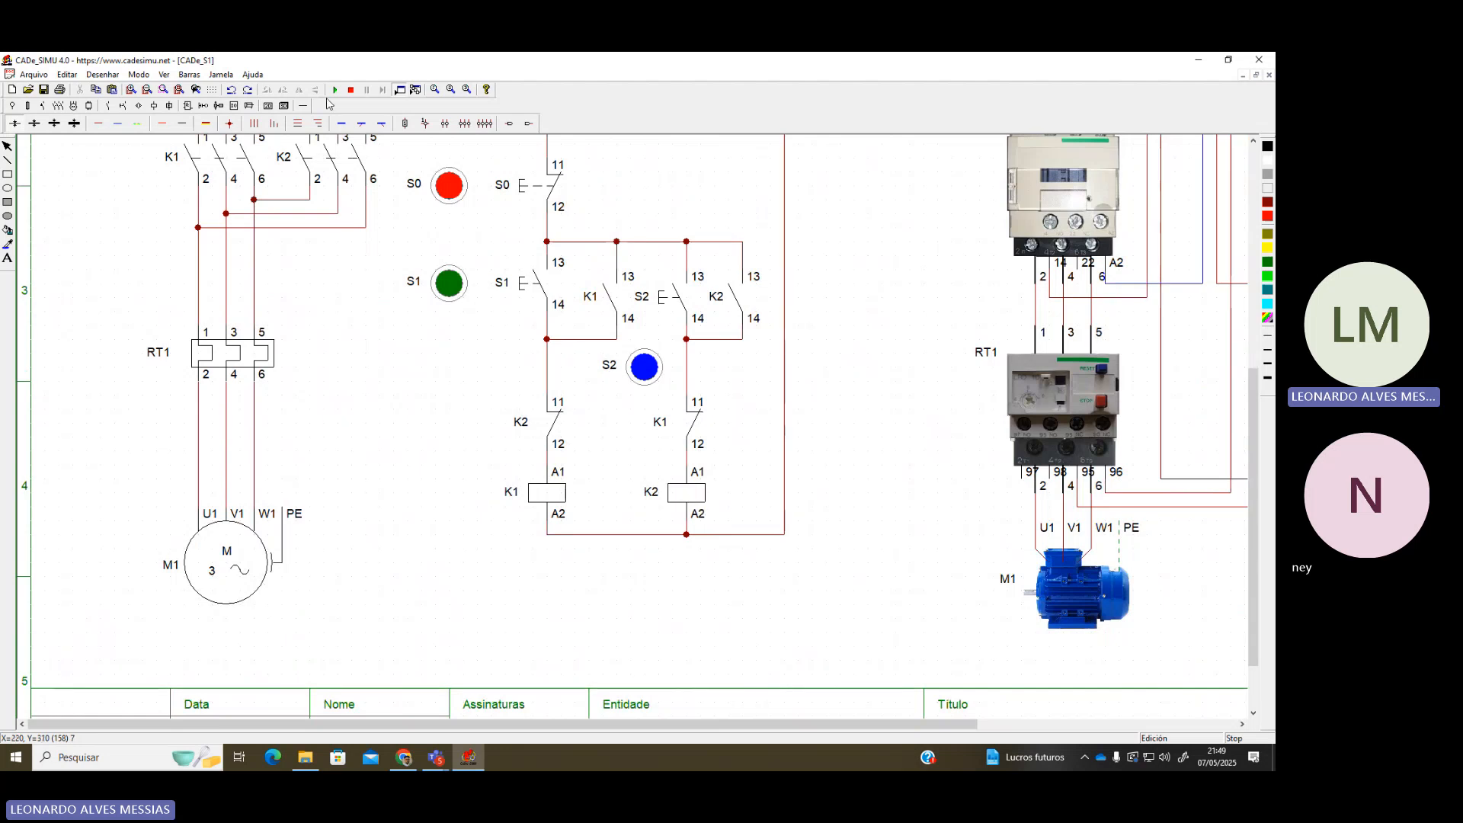
click(335, 90)
Close breakers DJ1 and DJ2 and press S1 to run the motor forward
scroll(383, 340, down, 2)
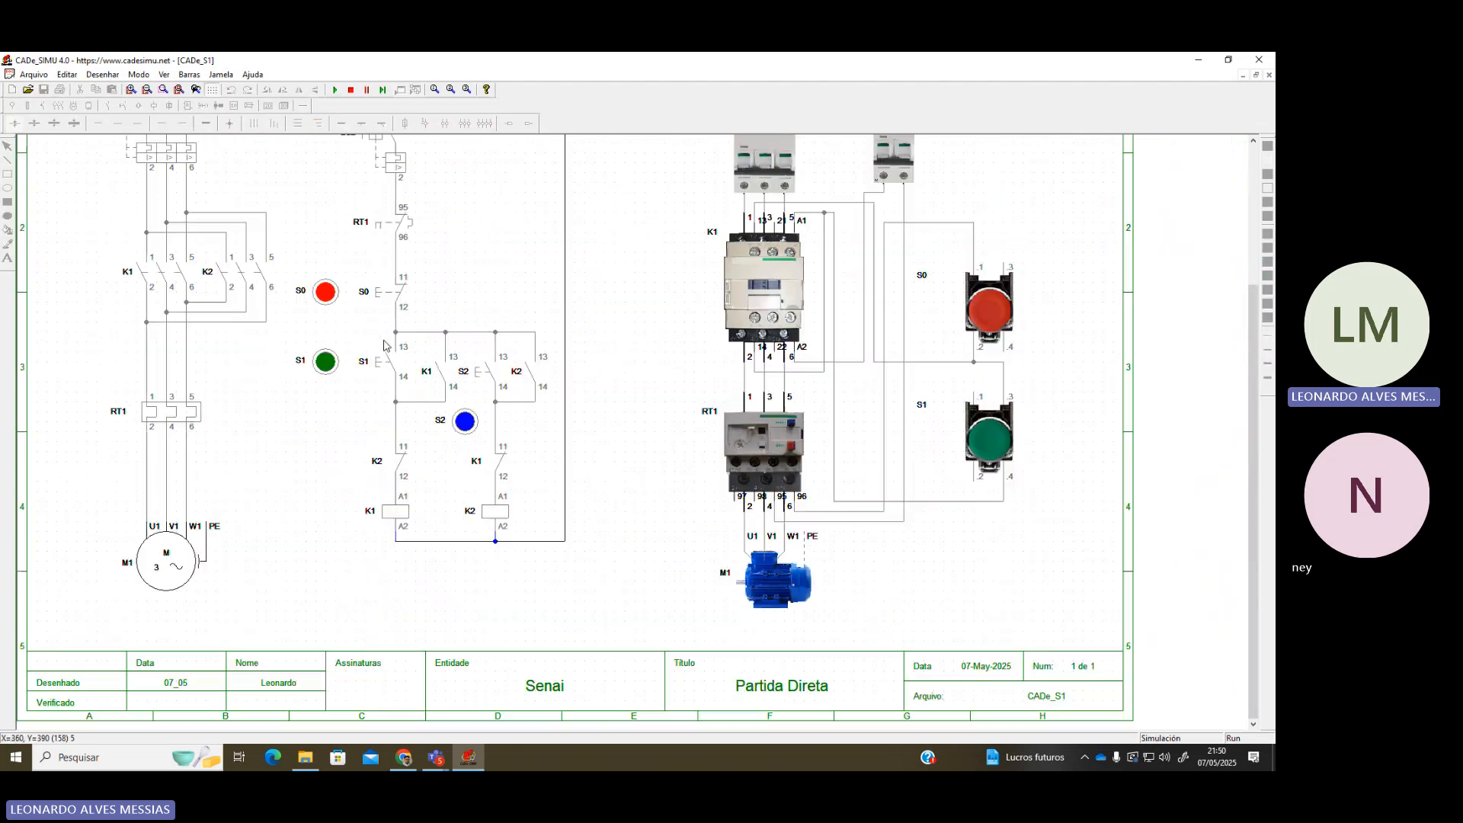
scroll(234, 284, up, 3)
click(174, 208)
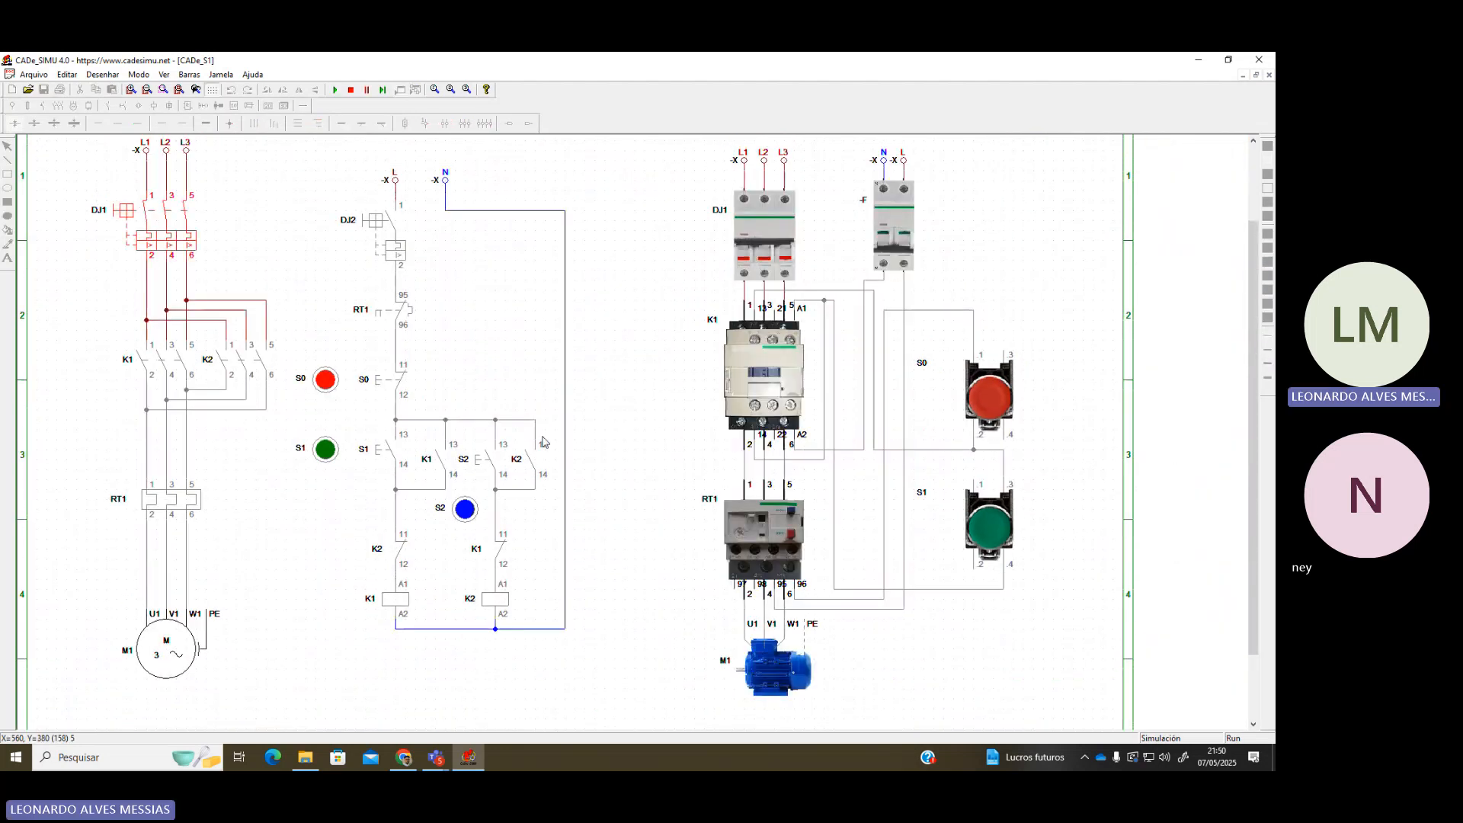
click(386, 455)
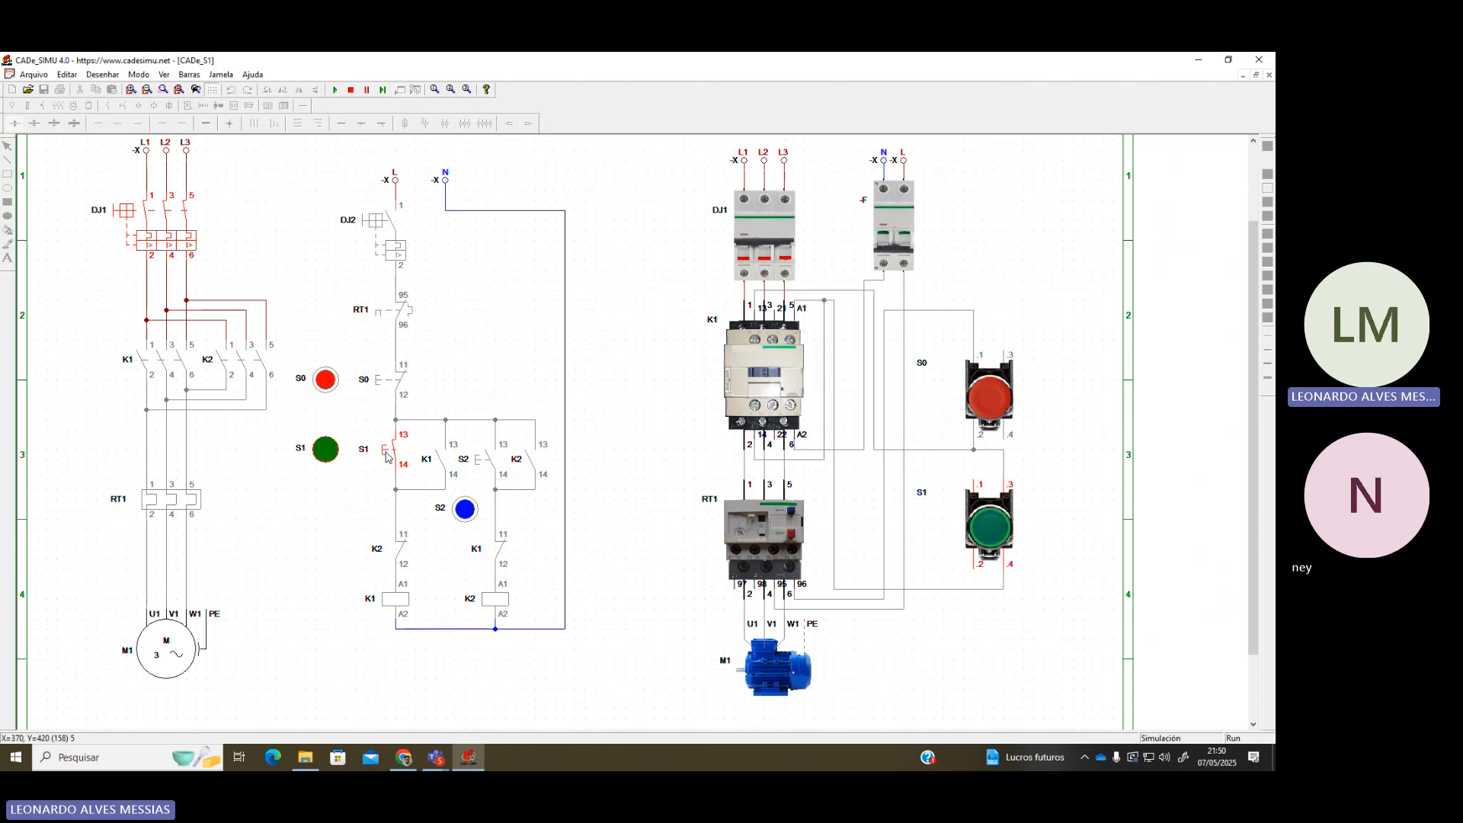
click(391, 235)
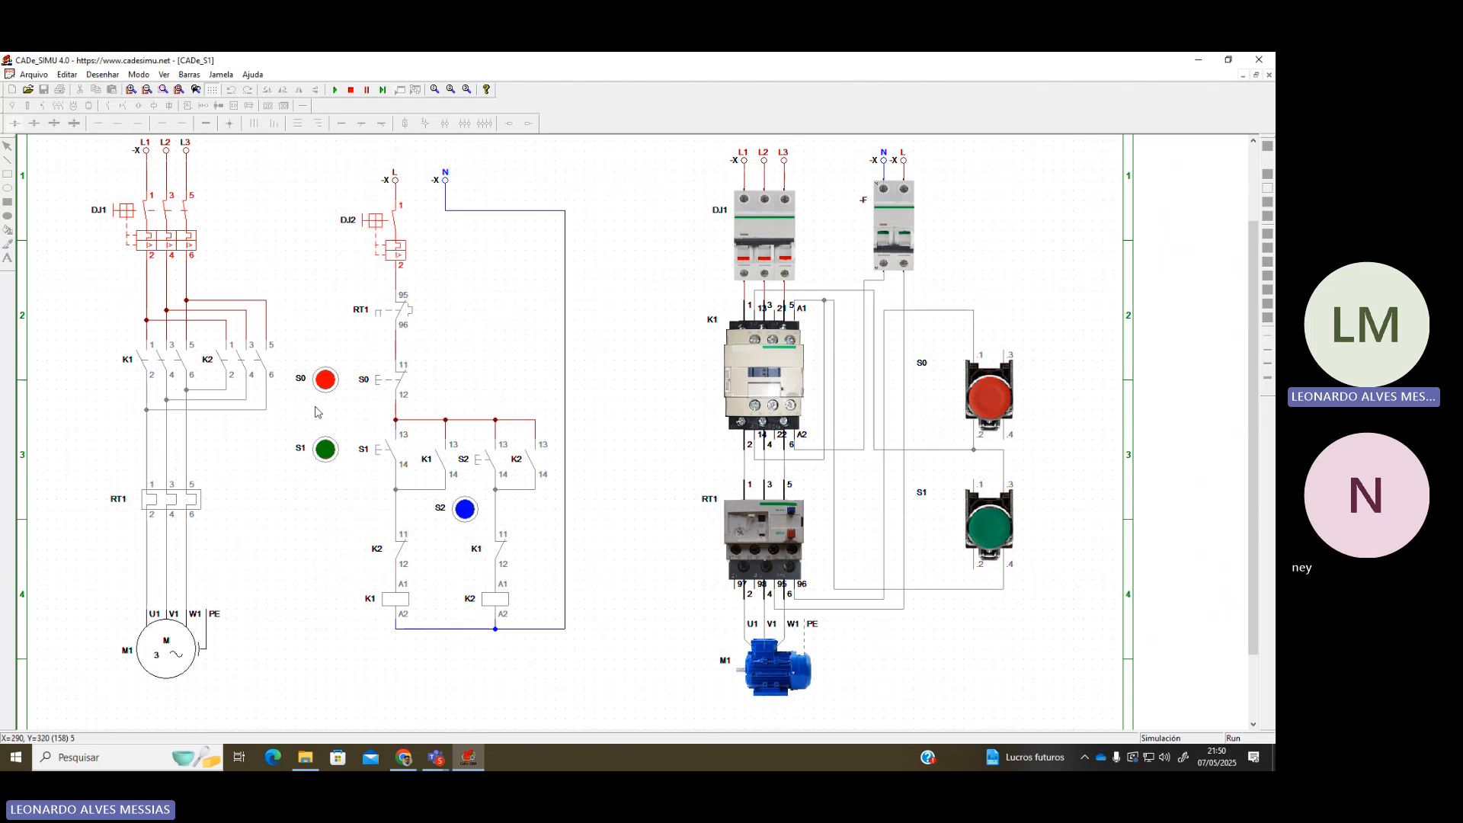
scroll(332, 473, up, 1)
scroll(332, 473, down, 1)
click(324, 471)
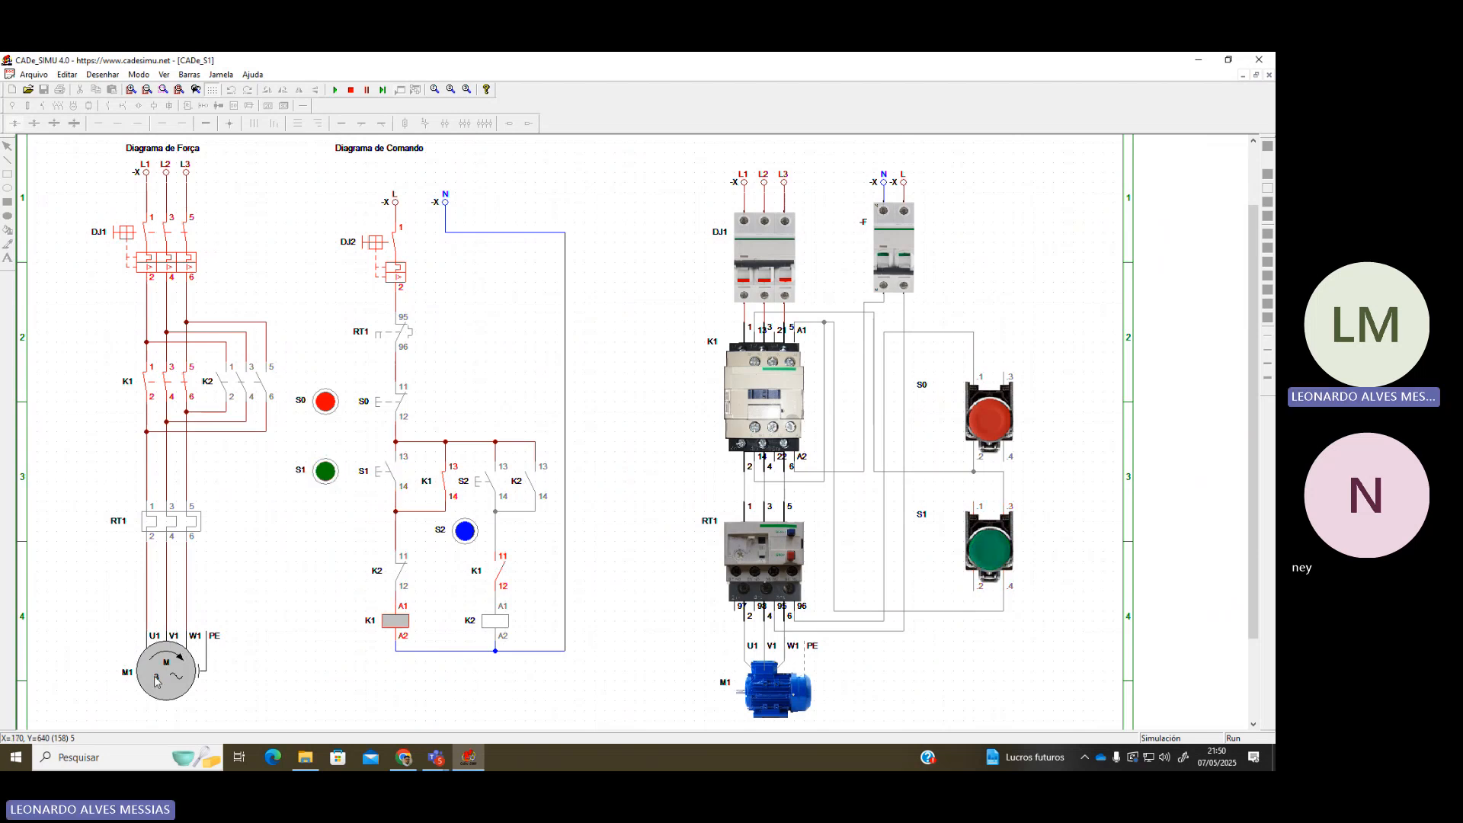
Press S2 repeatedly while K1 runs to confirm the interlock blocks reversing
click(465, 531)
click(464, 531)
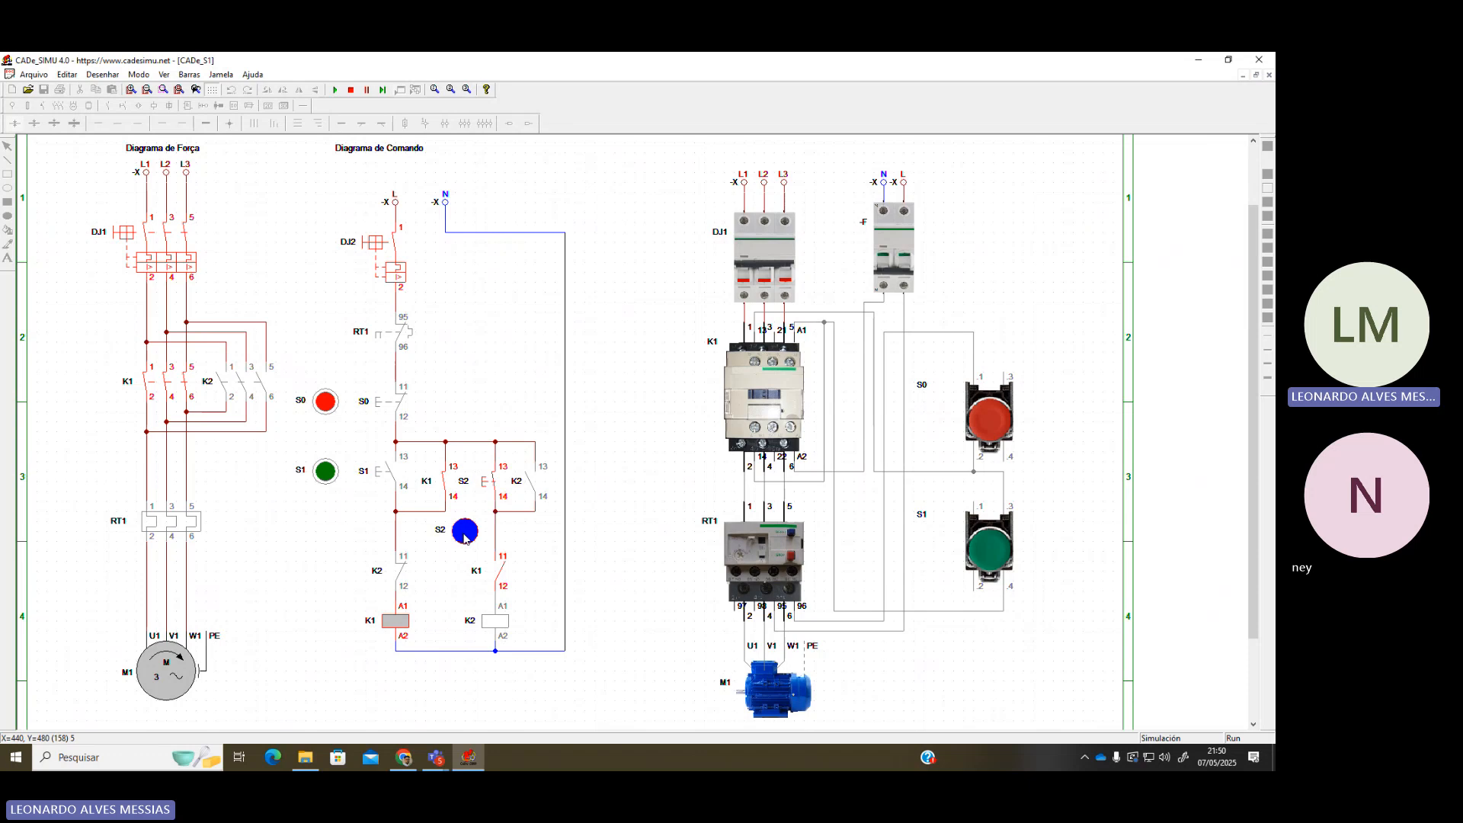
click(465, 531)
click(465, 531)
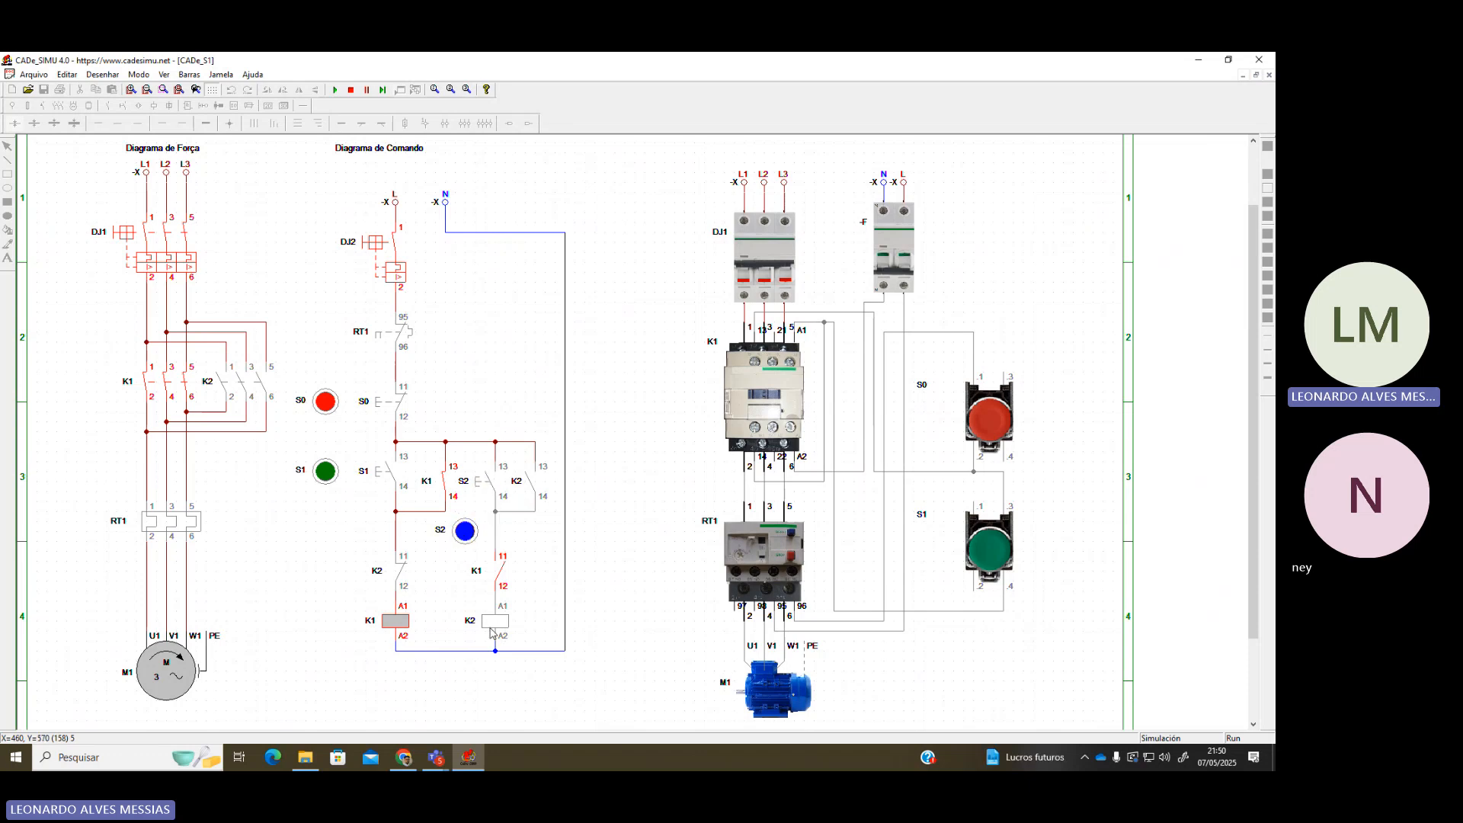
click(466, 532)
click(467, 535)
click(467, 534)
click(462, 532)
click(460, 529)
click(460, 528)
Stop with S0, run reverse with S2, test S1 against the interlock, then stop again
click(335, 404)
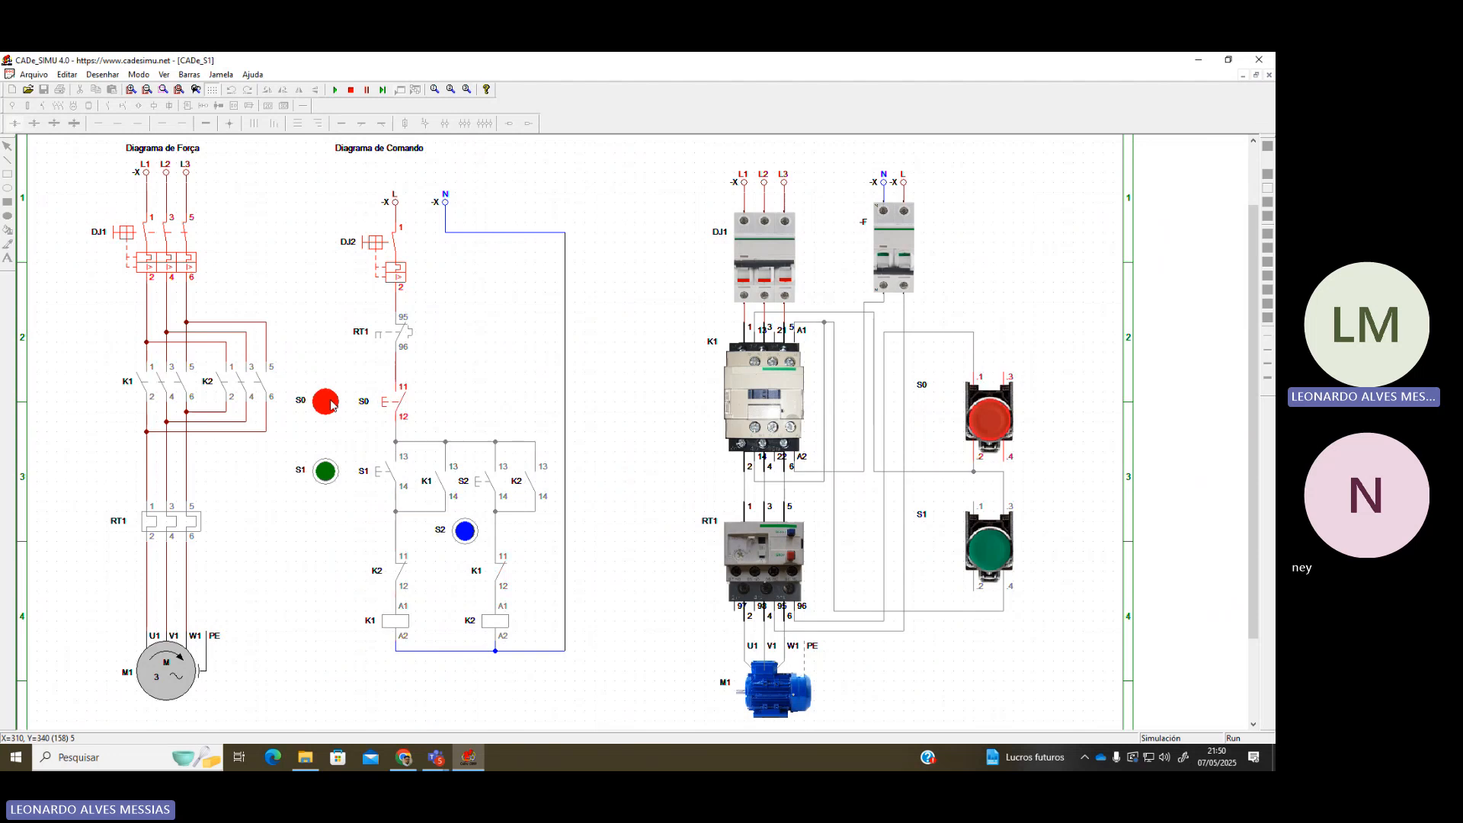
click(466, 533)
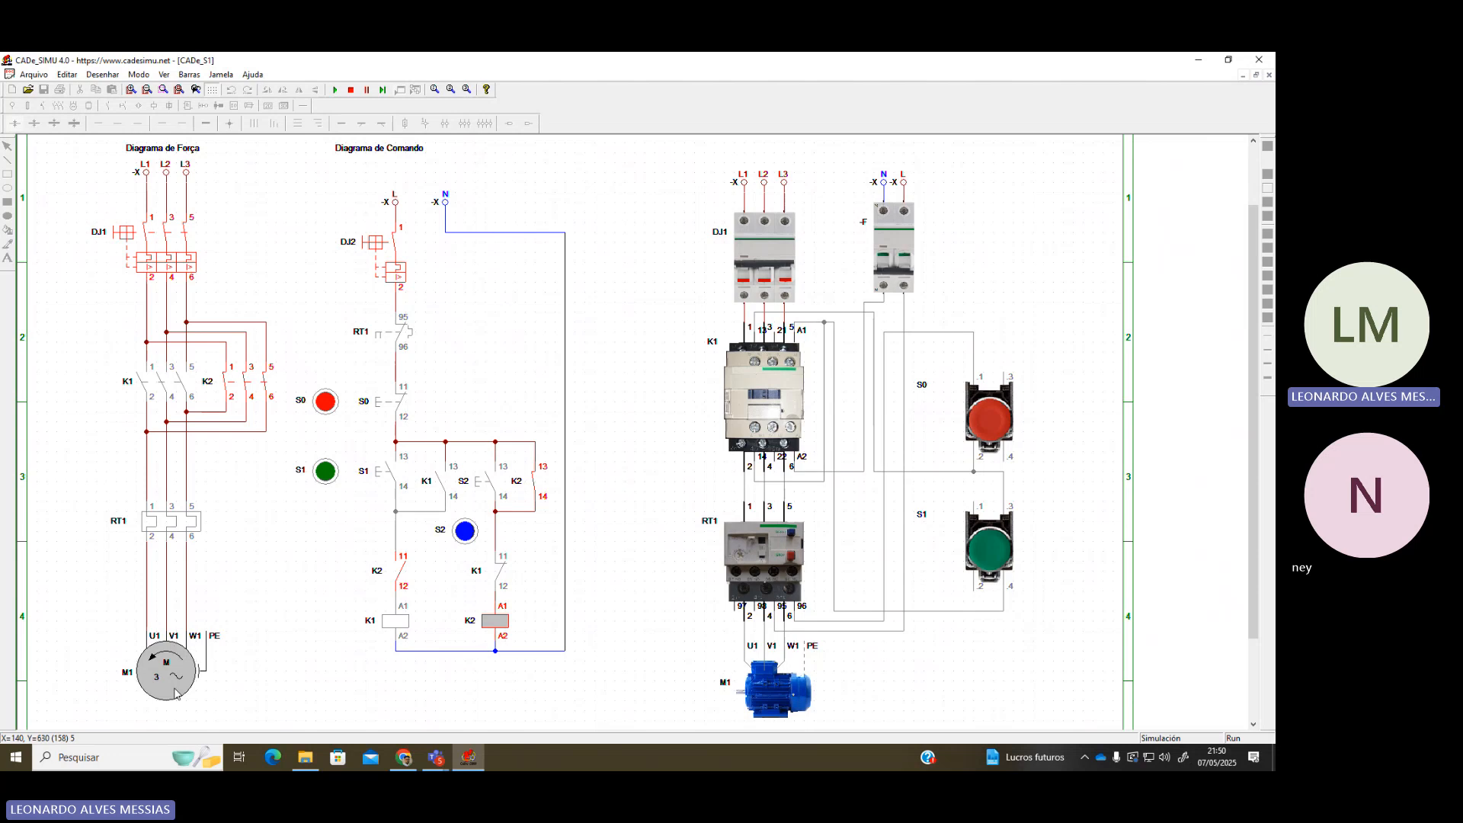
click(329, 475)
click(328, 470)
click(328, 470)
click(329, 472)
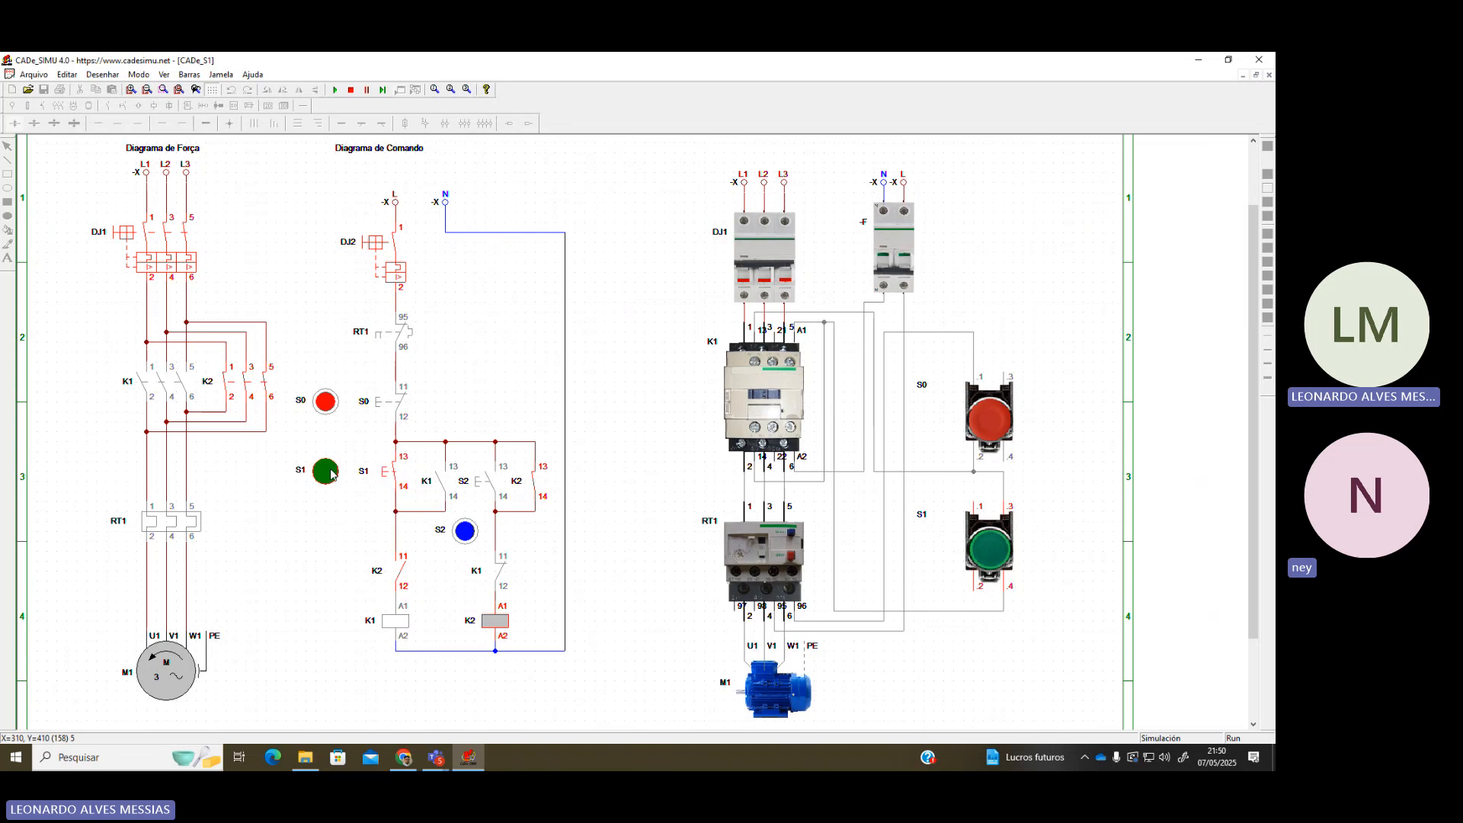
click(326, 403)
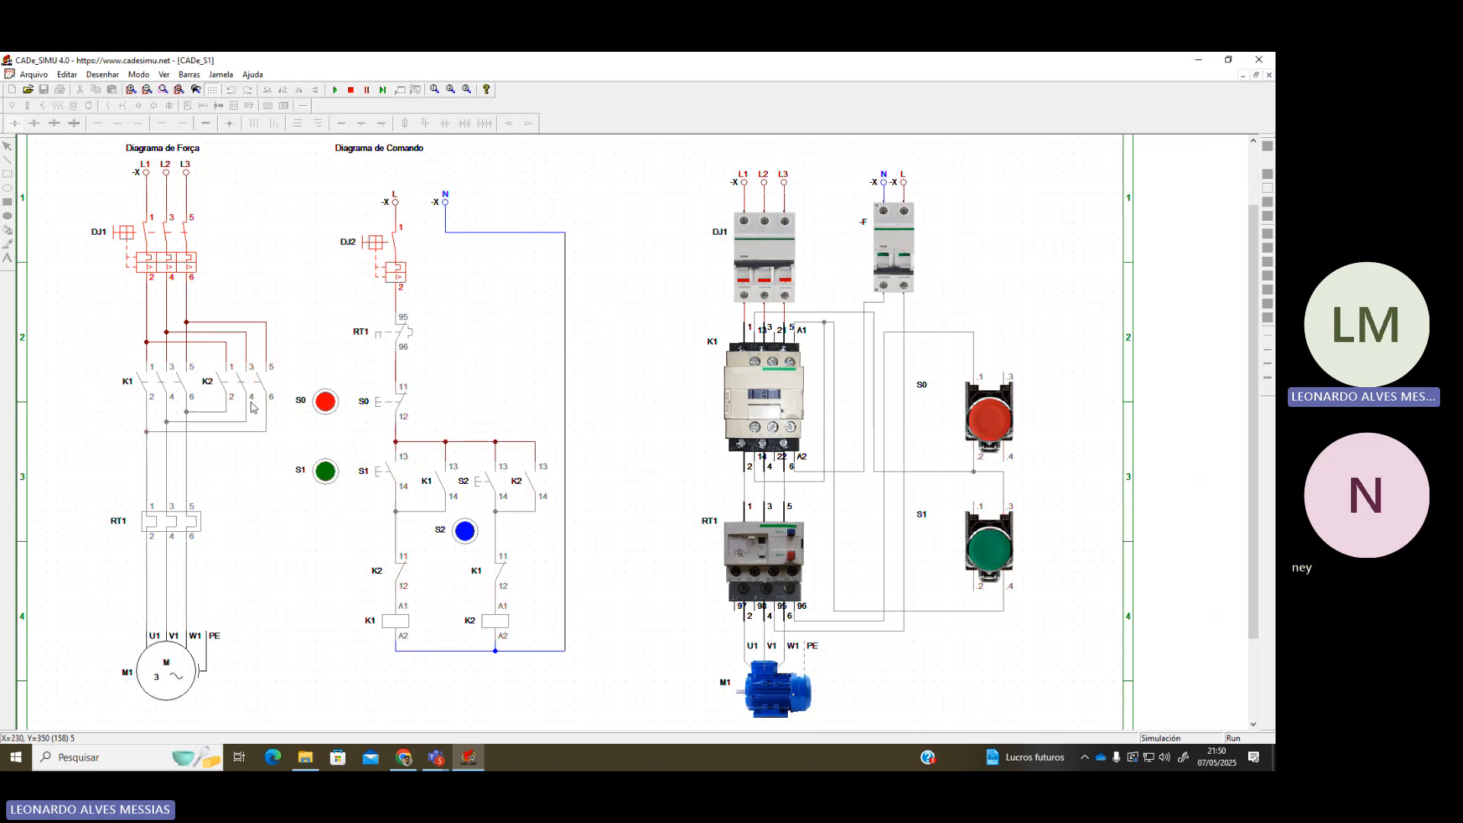
Open and re-close the DJ1 main and DJ2 control breakers
click(183, 227)
click(336, 90)
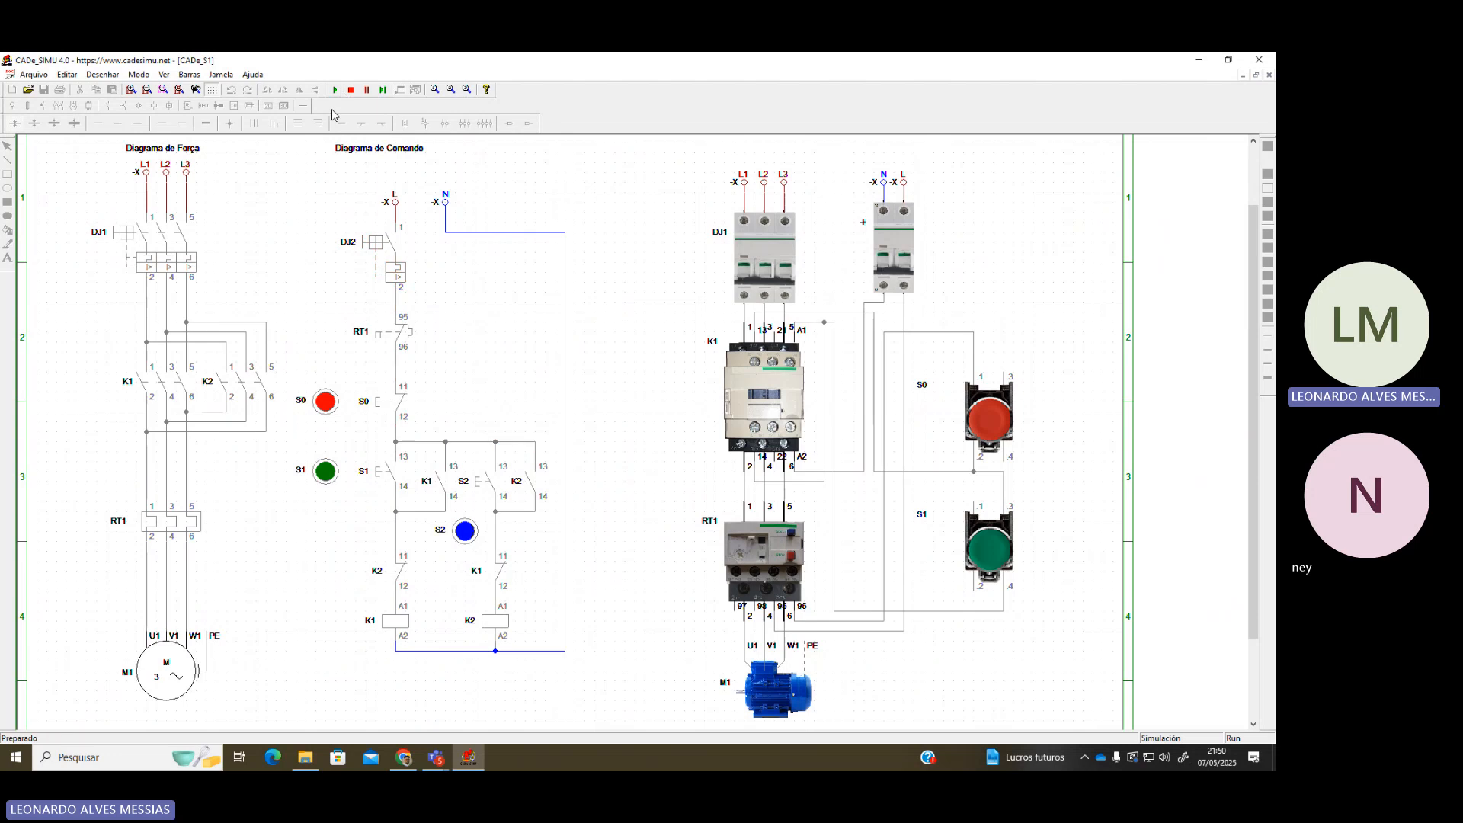
click(398, 242)
click(181, 234)
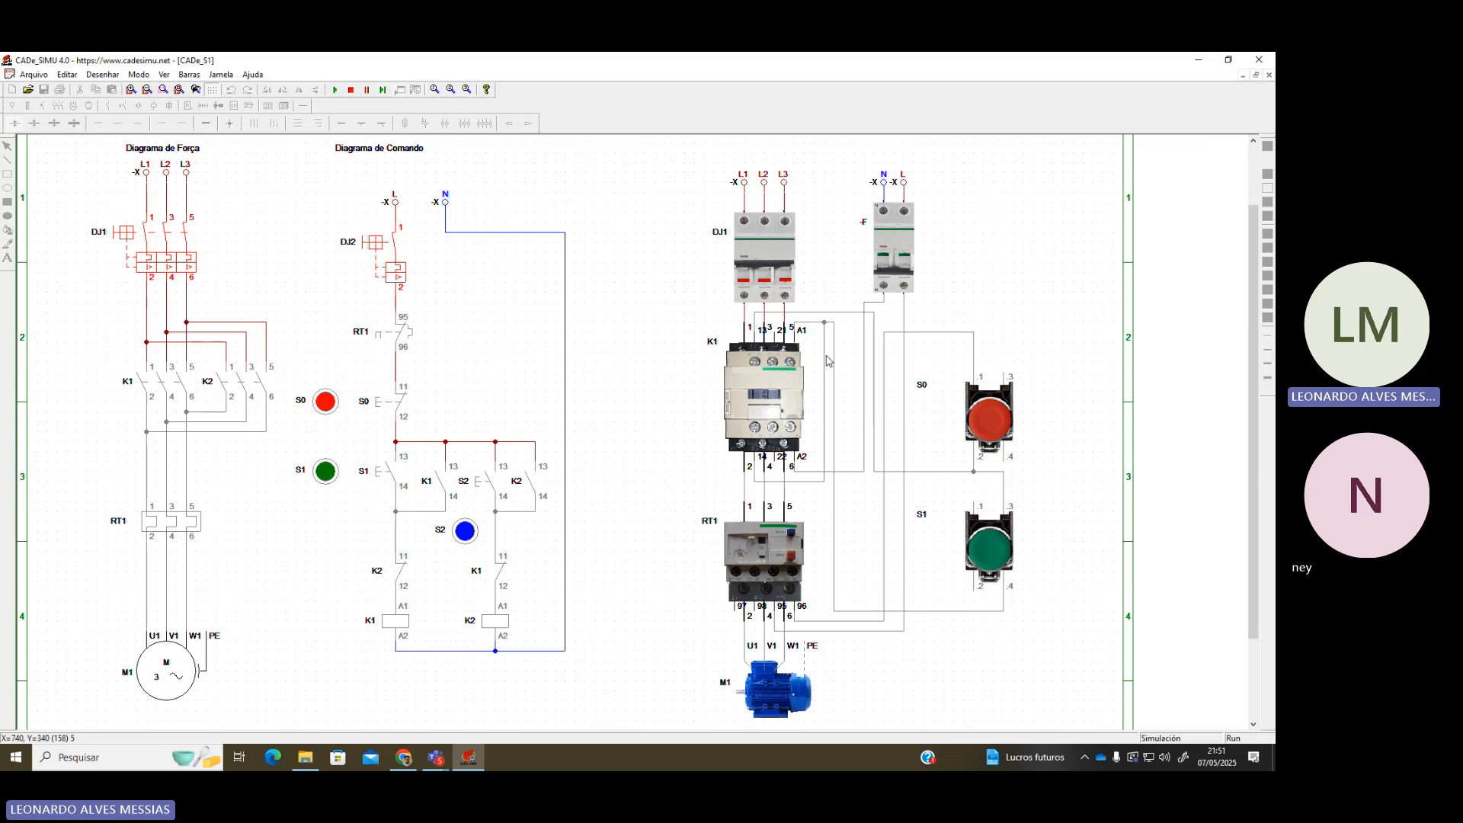
Pan around the K1 contactor wiring, then switch to the browser's image search
scroll(954, 402, up, 2)
drag(655, 726, 980, 724)
scroll(859, 529, up, 2)
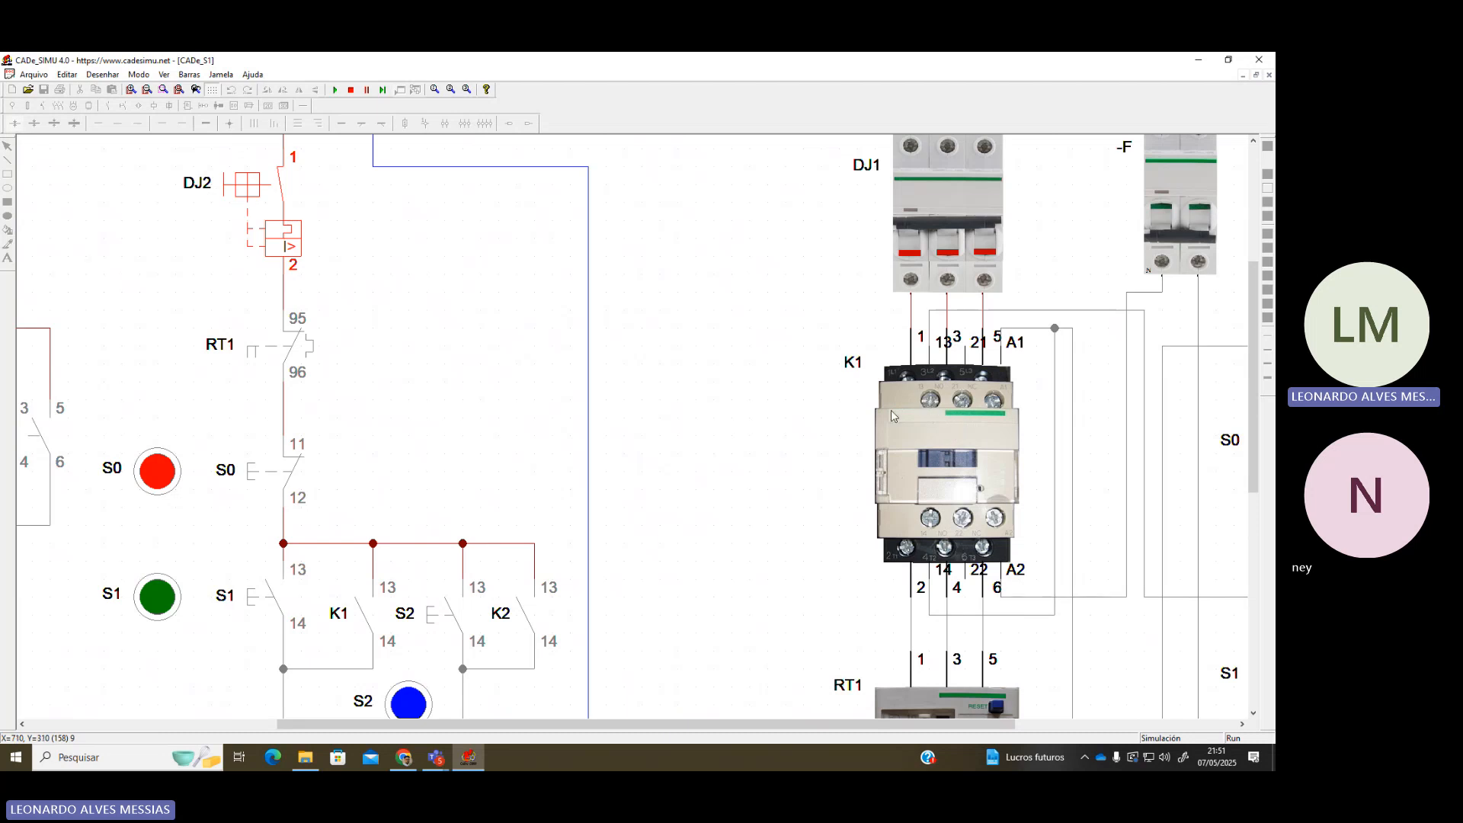
scroll(890, 410, down, 1)
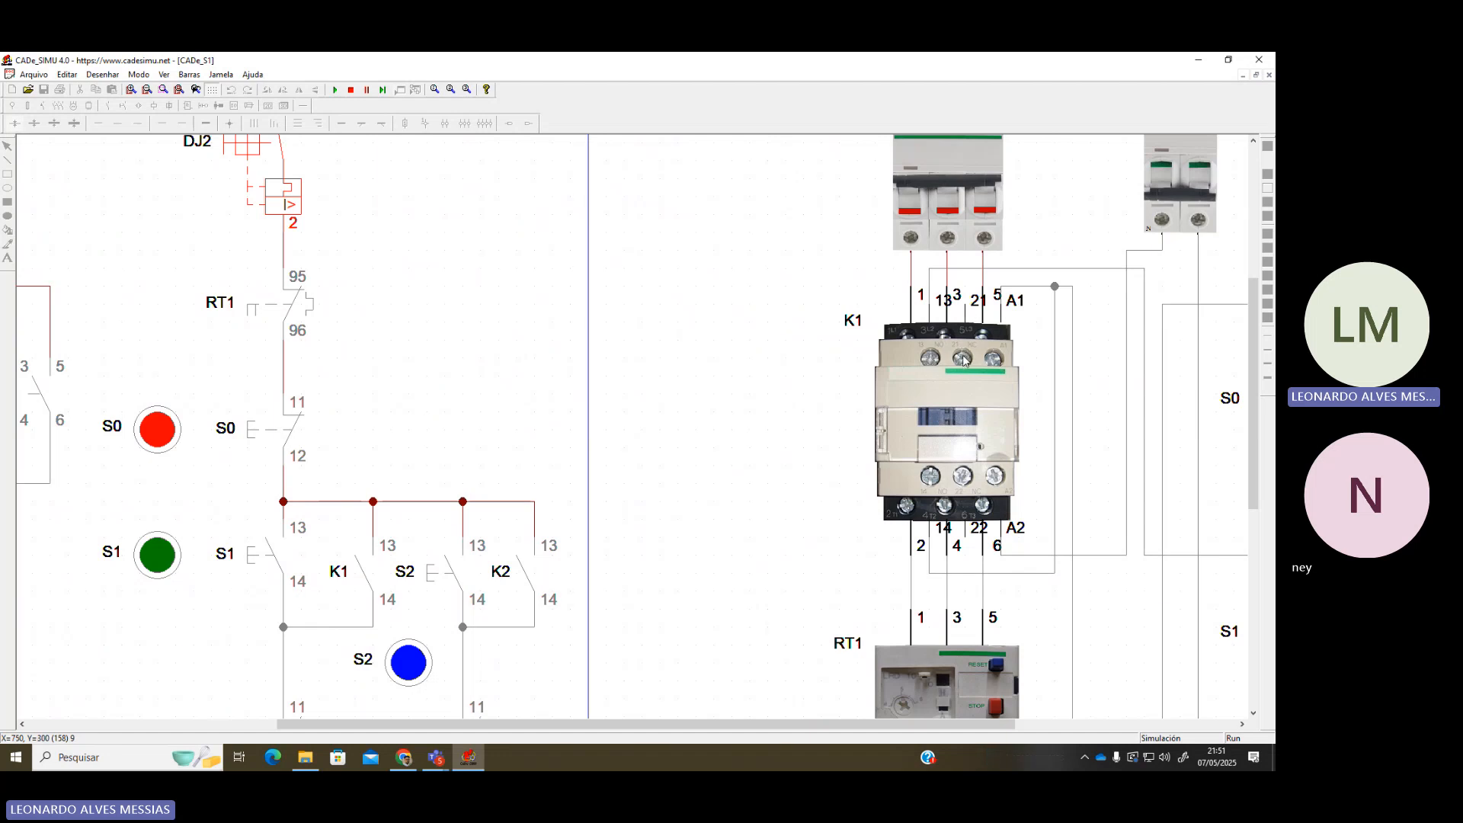
scroll(964, 360, down, 1)
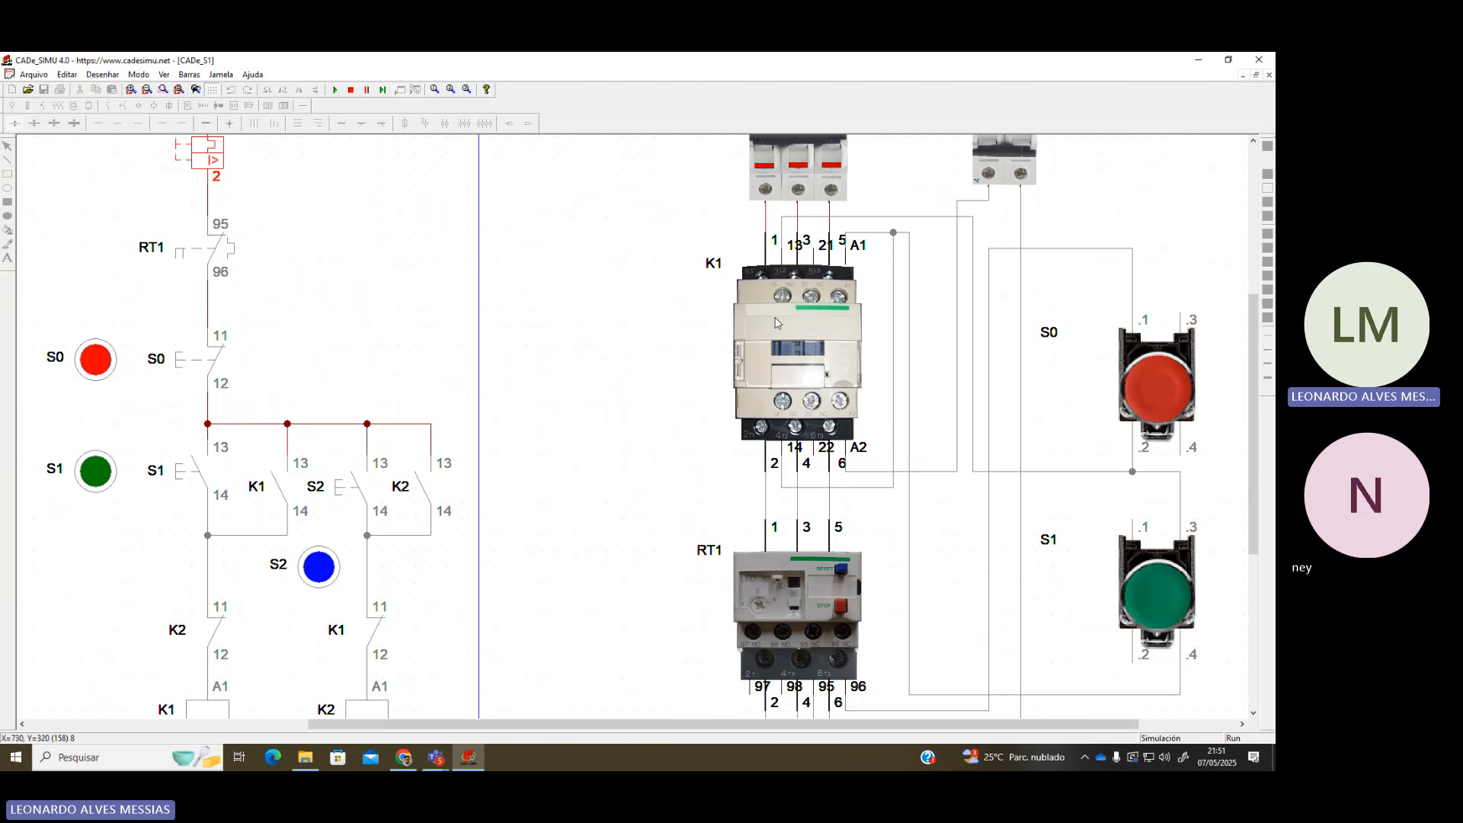
scroll(776, 323, down, 1)
key(alt+Tab)
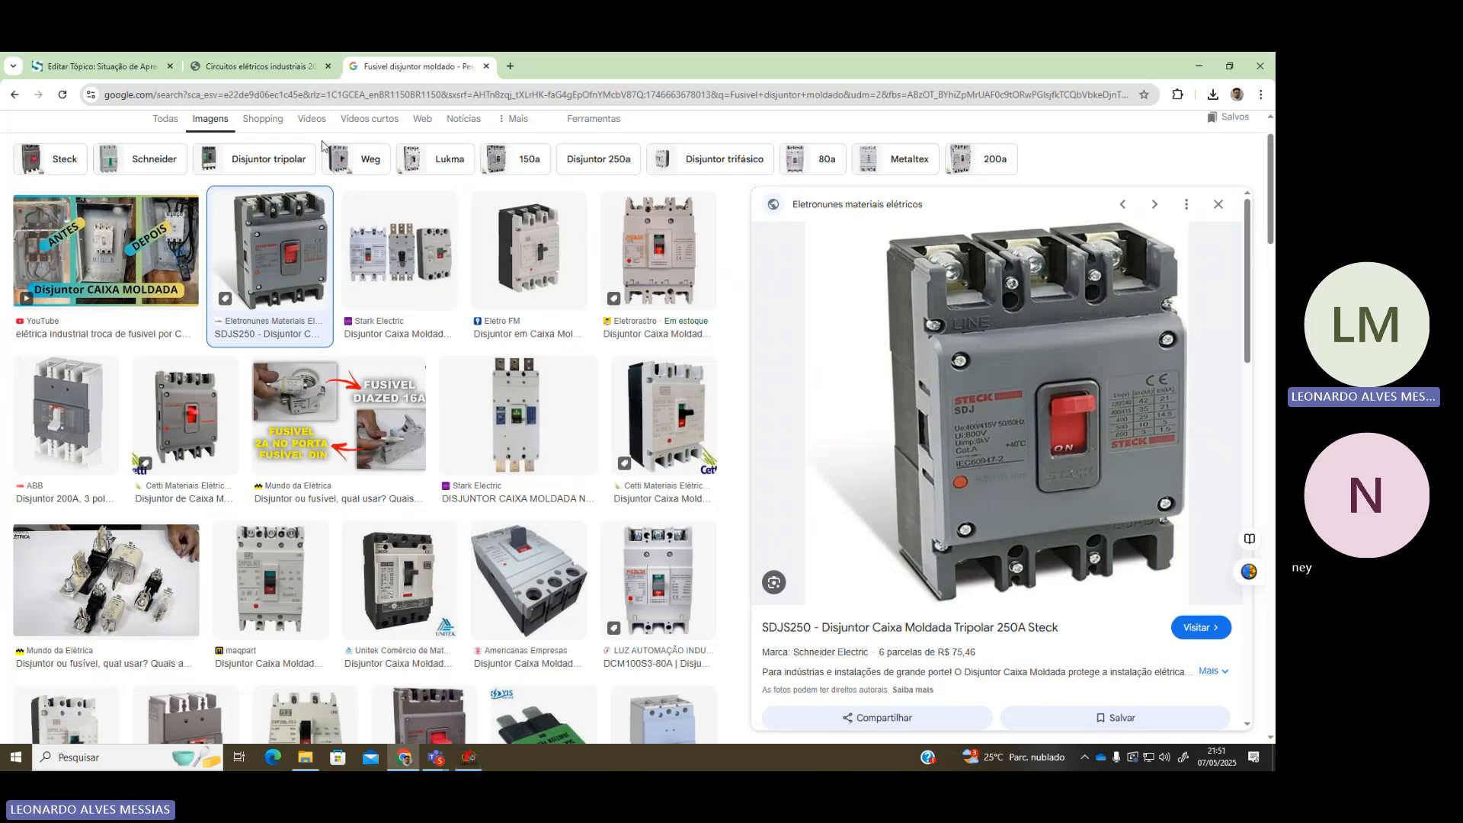
Search Google Images for 'CONTATOR'
scroll(322, 145, up, 1)
text(CO)
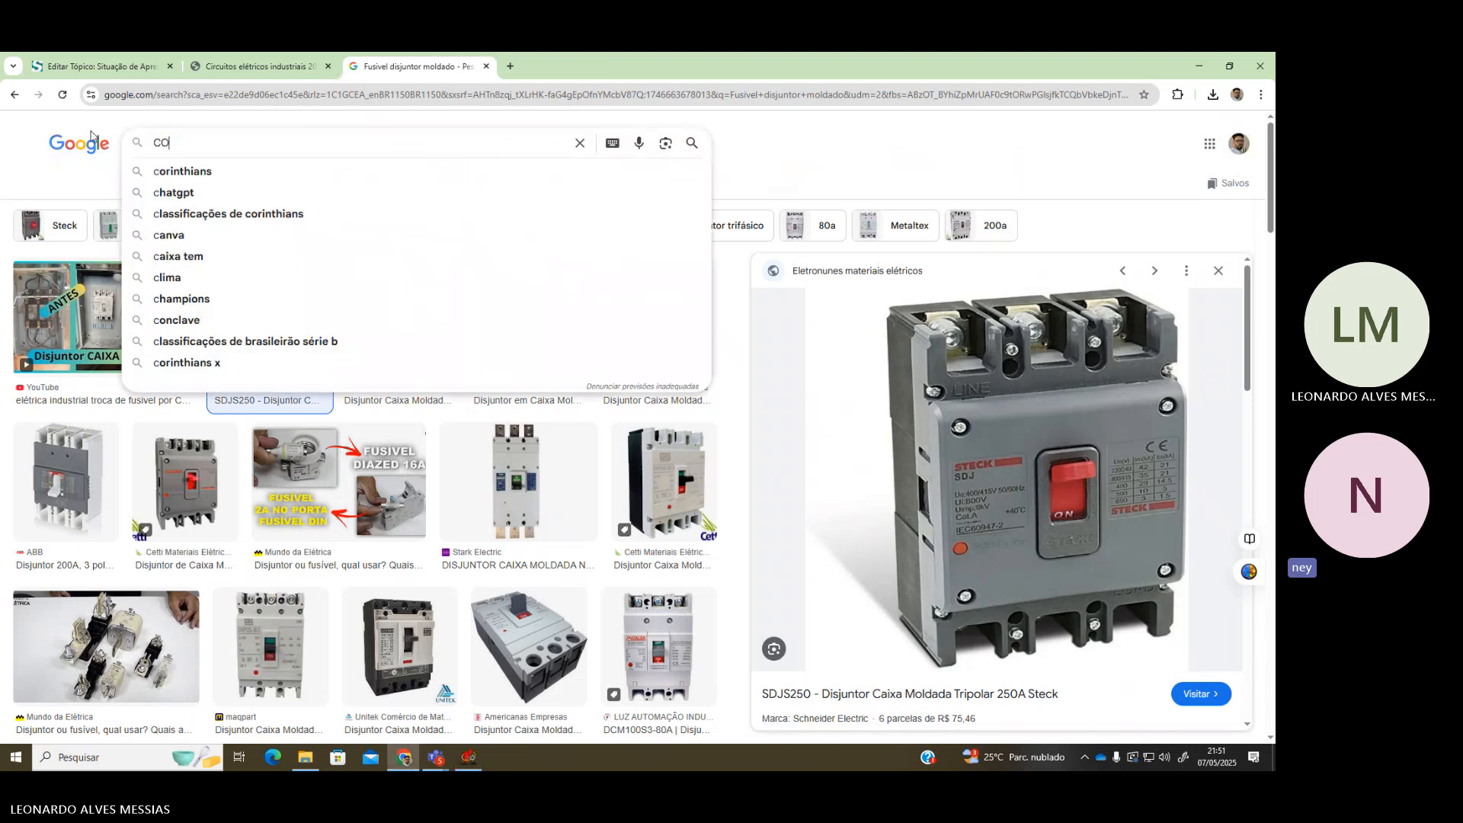
text(NTATOR)
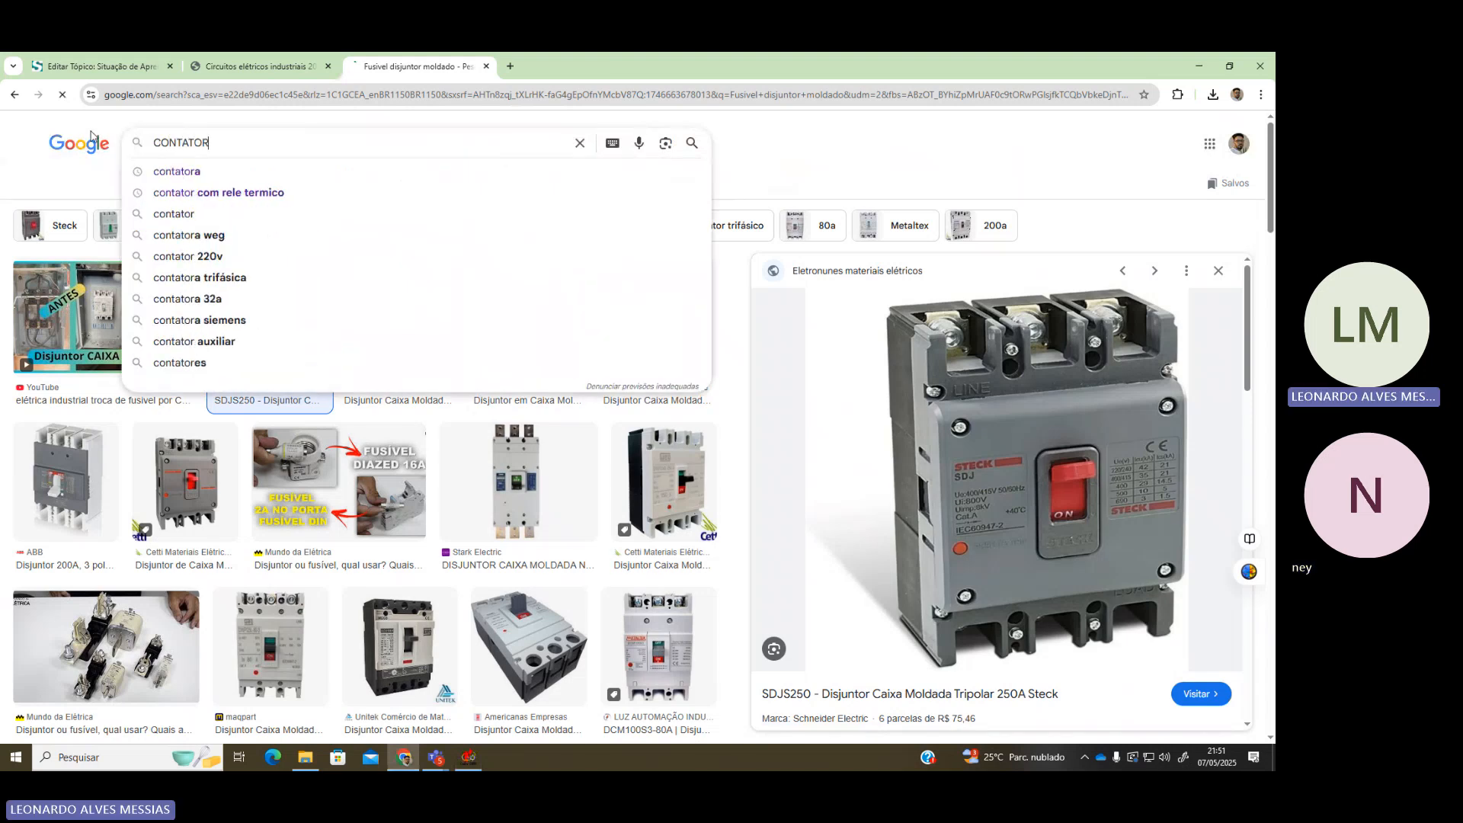
key(Return)
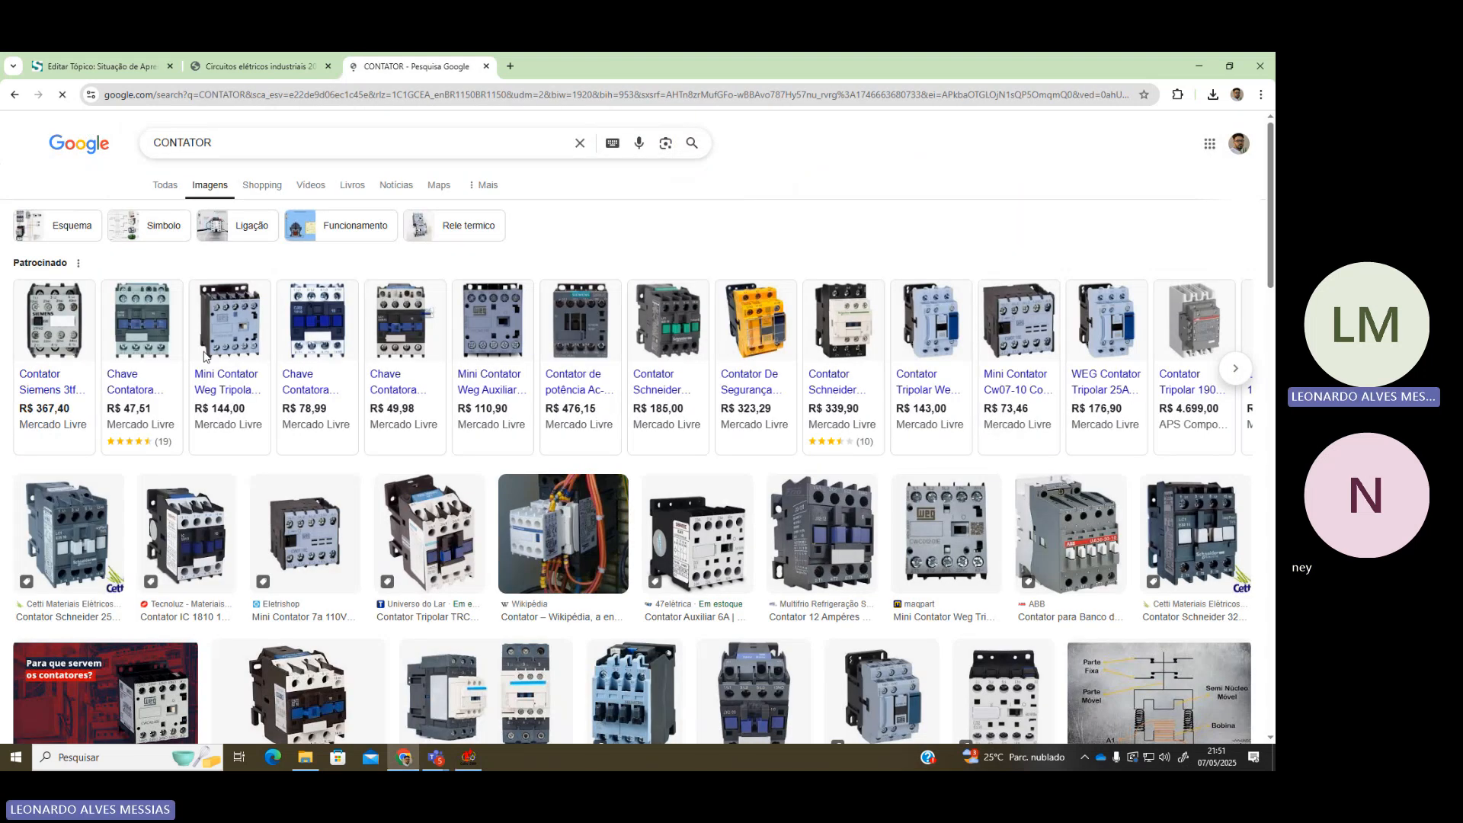
Open the 25 A tripolar Chave Contatora listing, view its second photo, and return to results
click(138, 329)
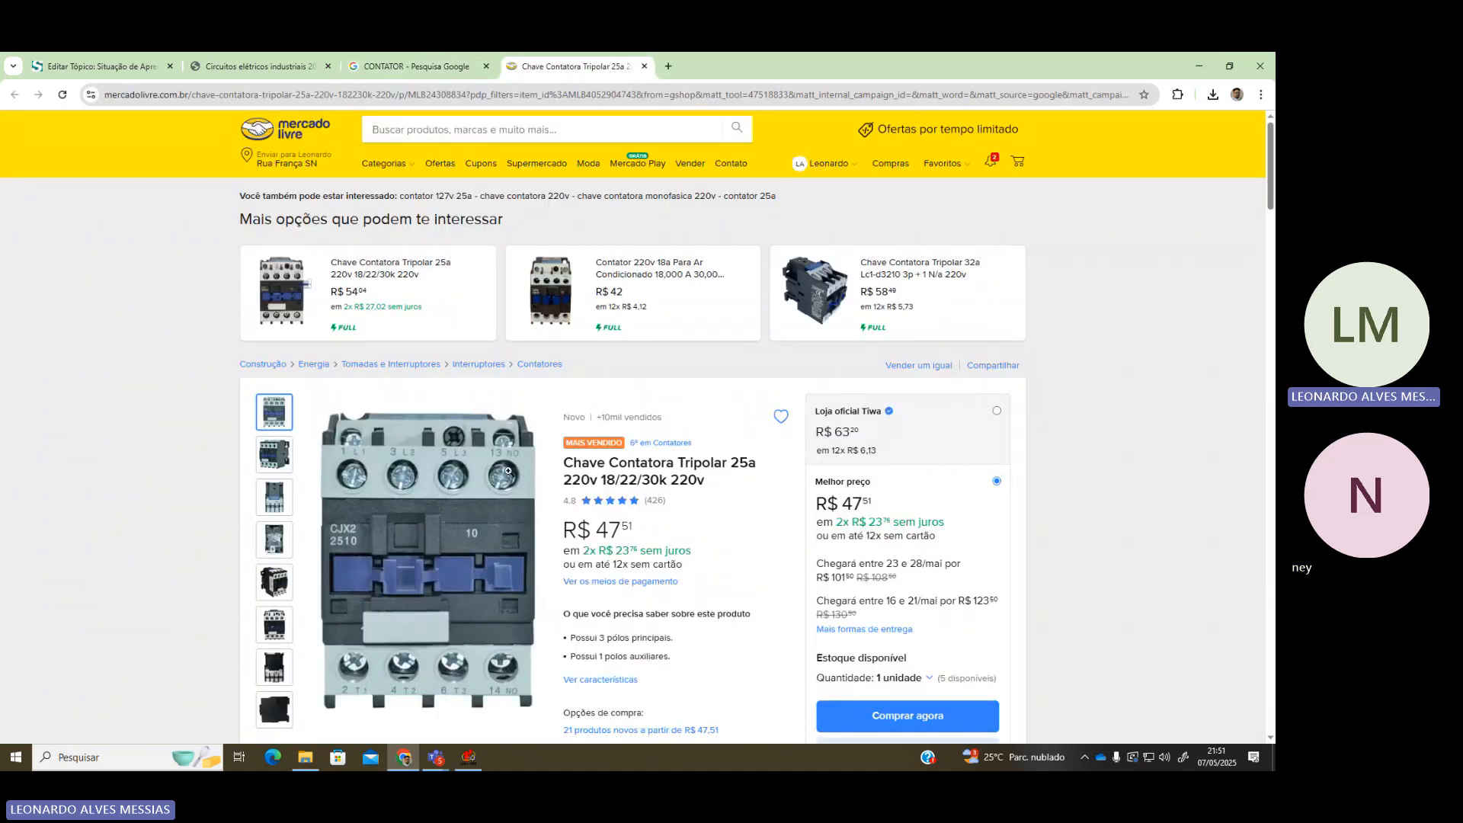
scroll(510, 458, down, 1)
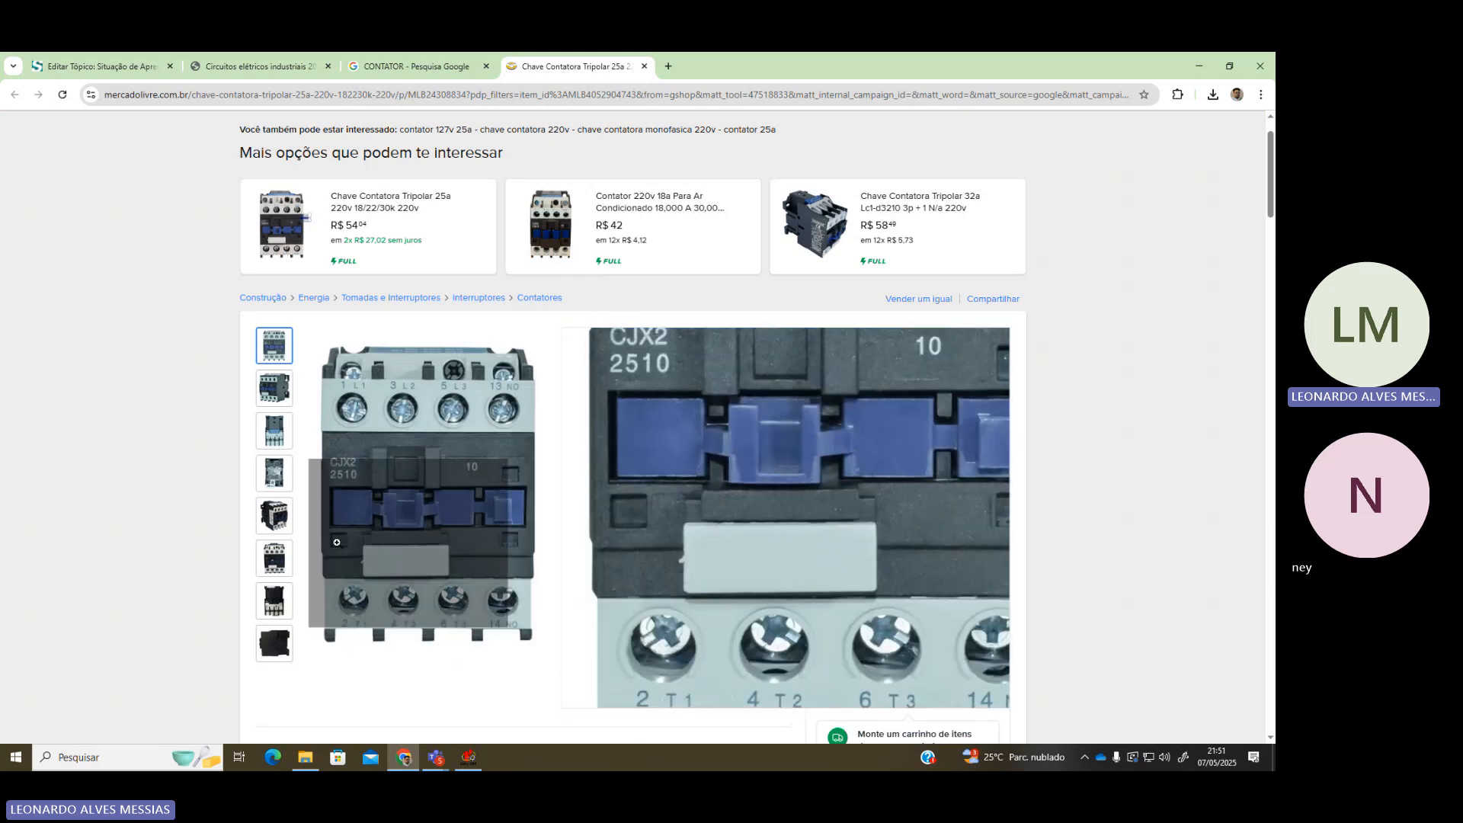
scroll(336, 542, up, 1)
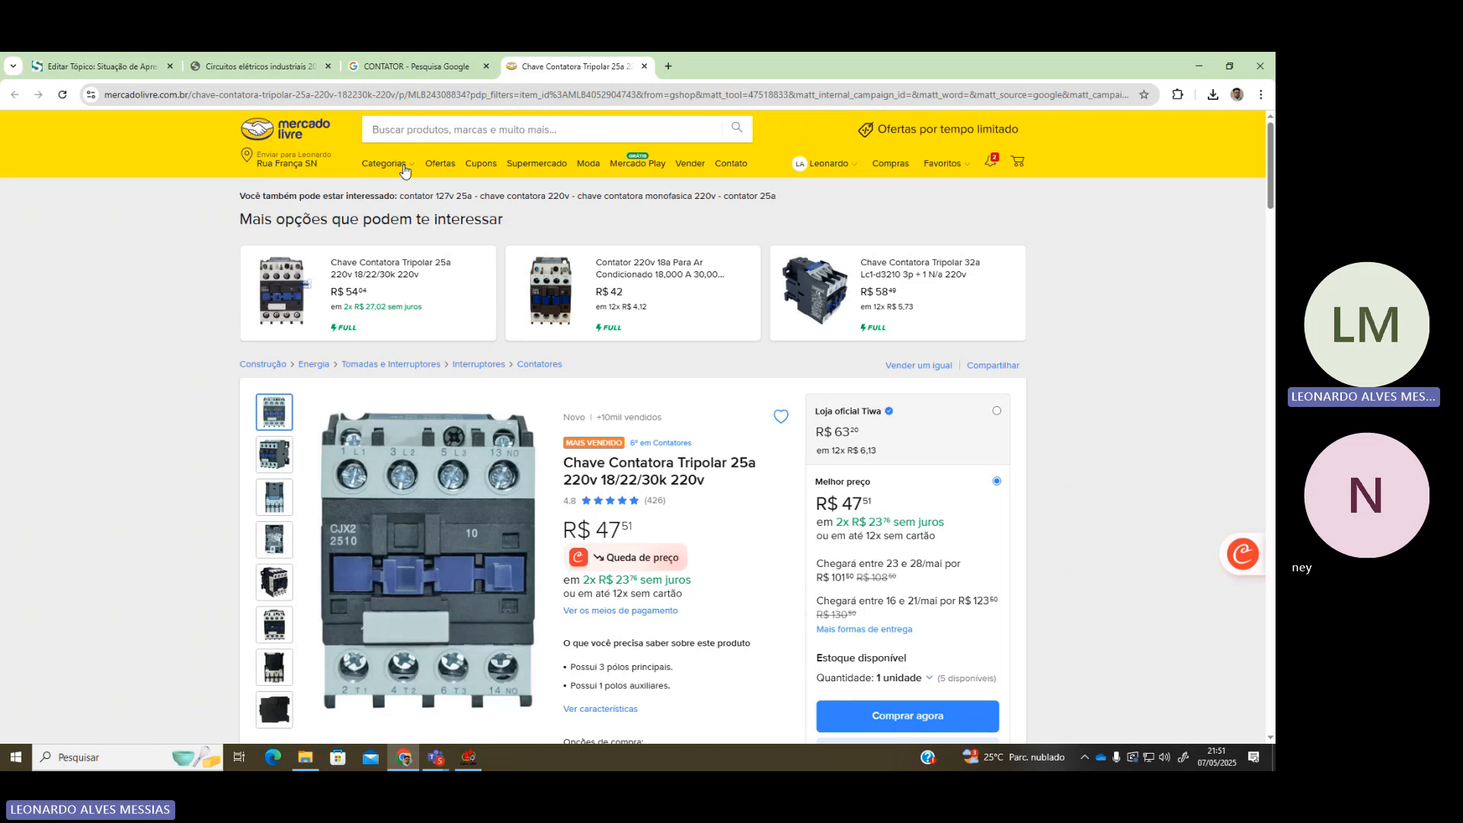
click(274, 455)
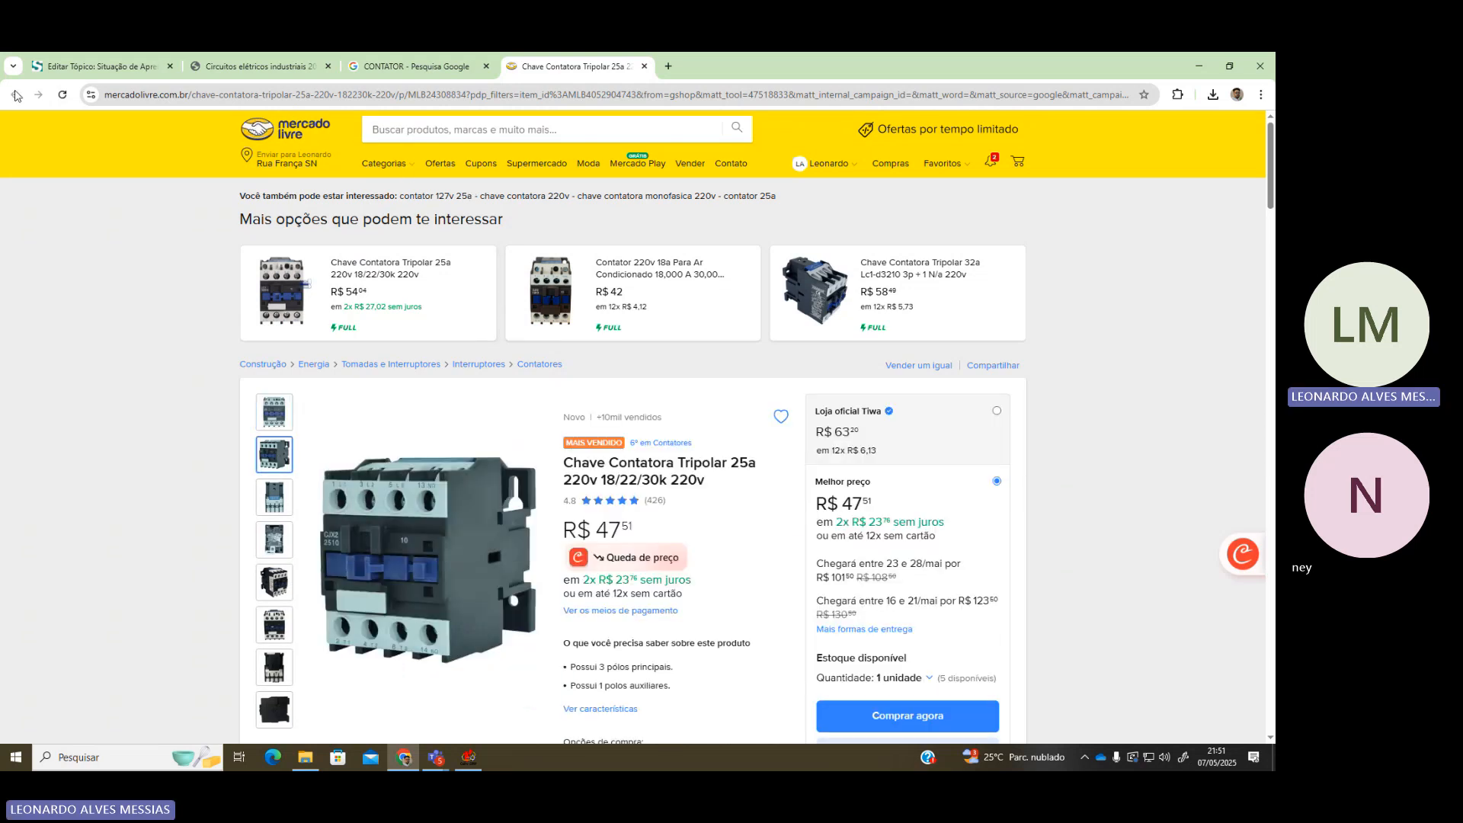
click(427, 66)
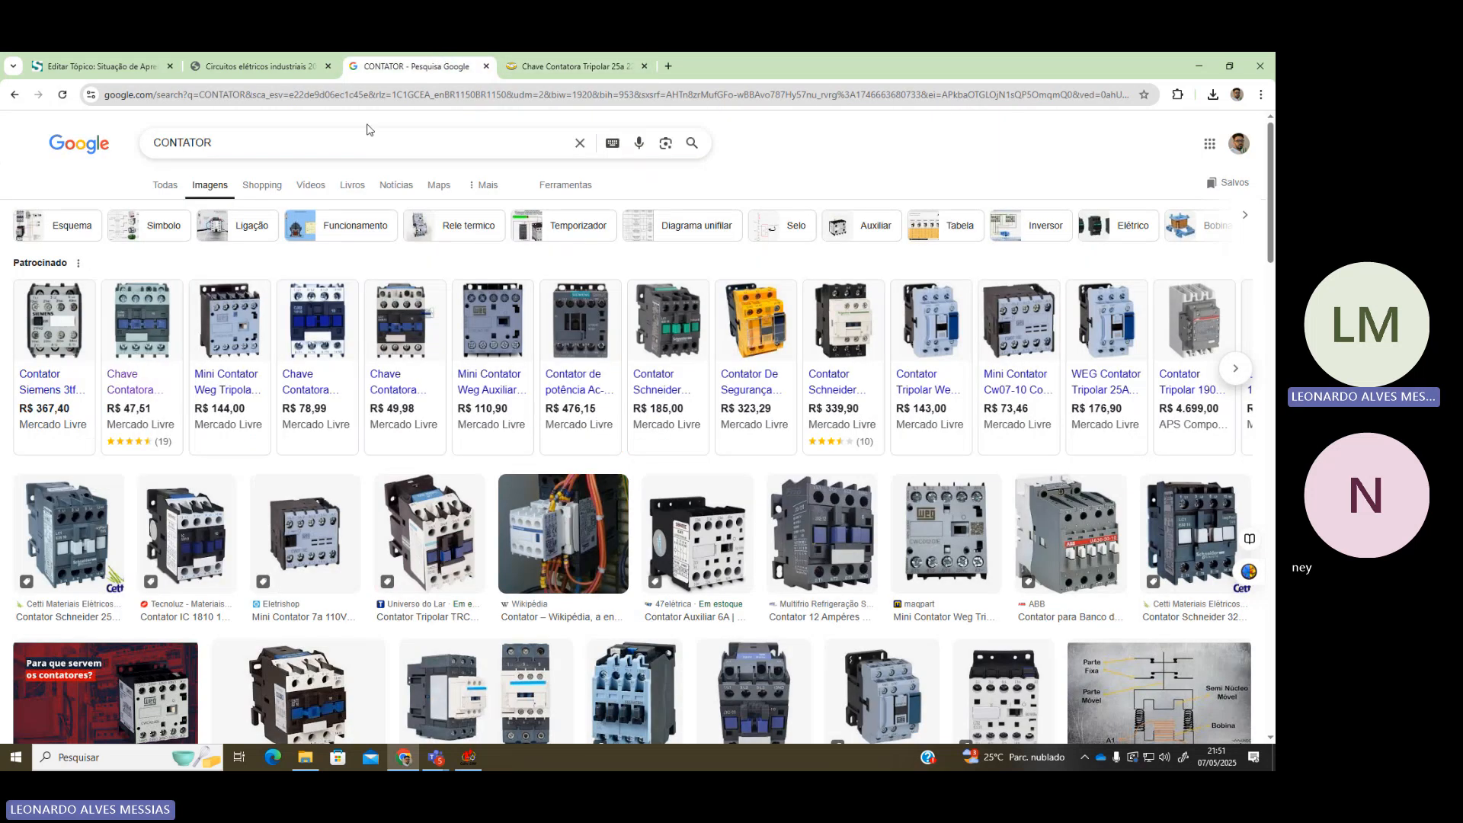
Search images for 'CONTATOR AUXILIAR', browse the results, then go to the course page tab
click(347, 140)
text(AUXILIAR)
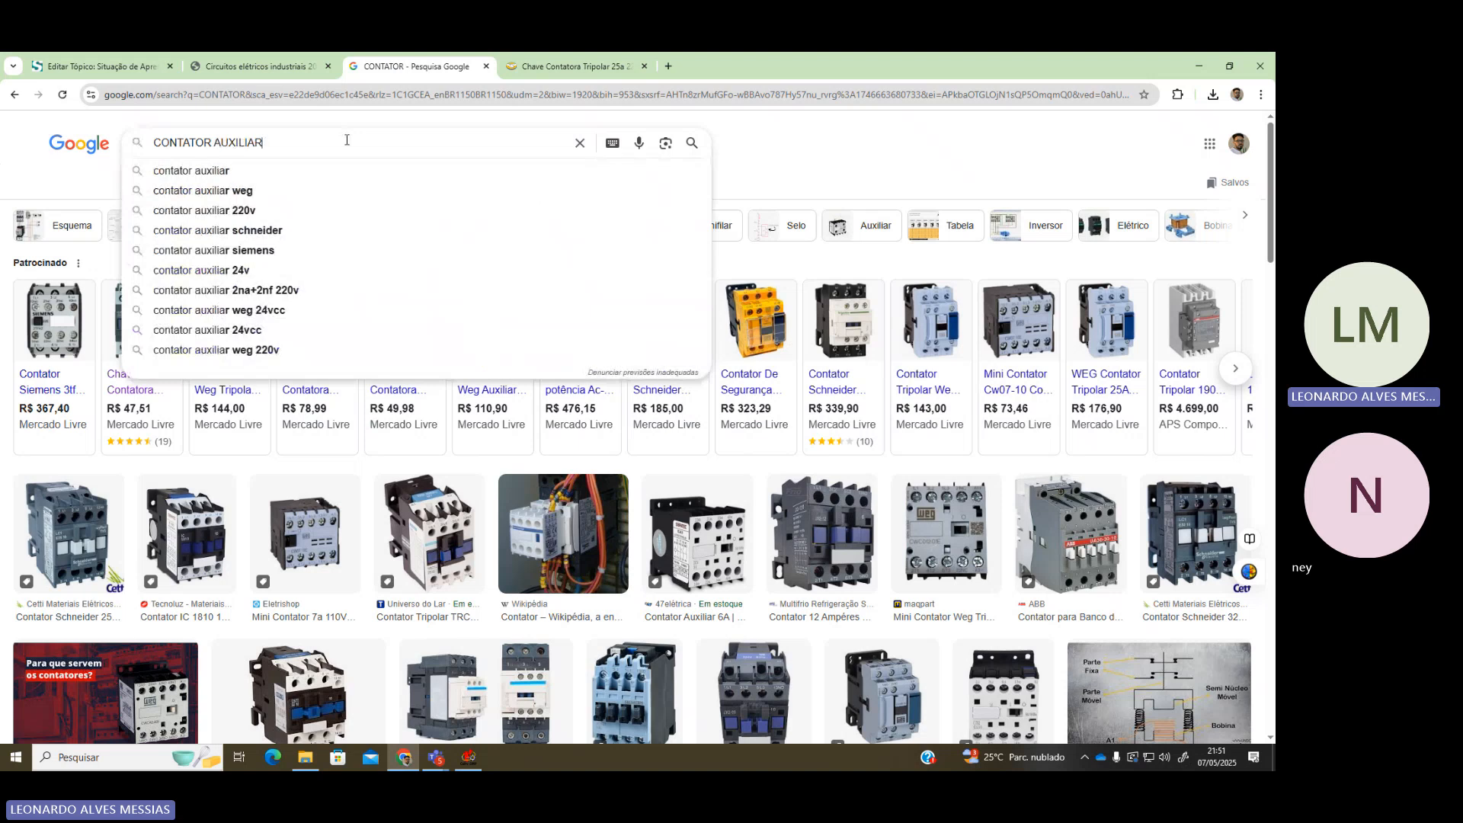
key(Return)
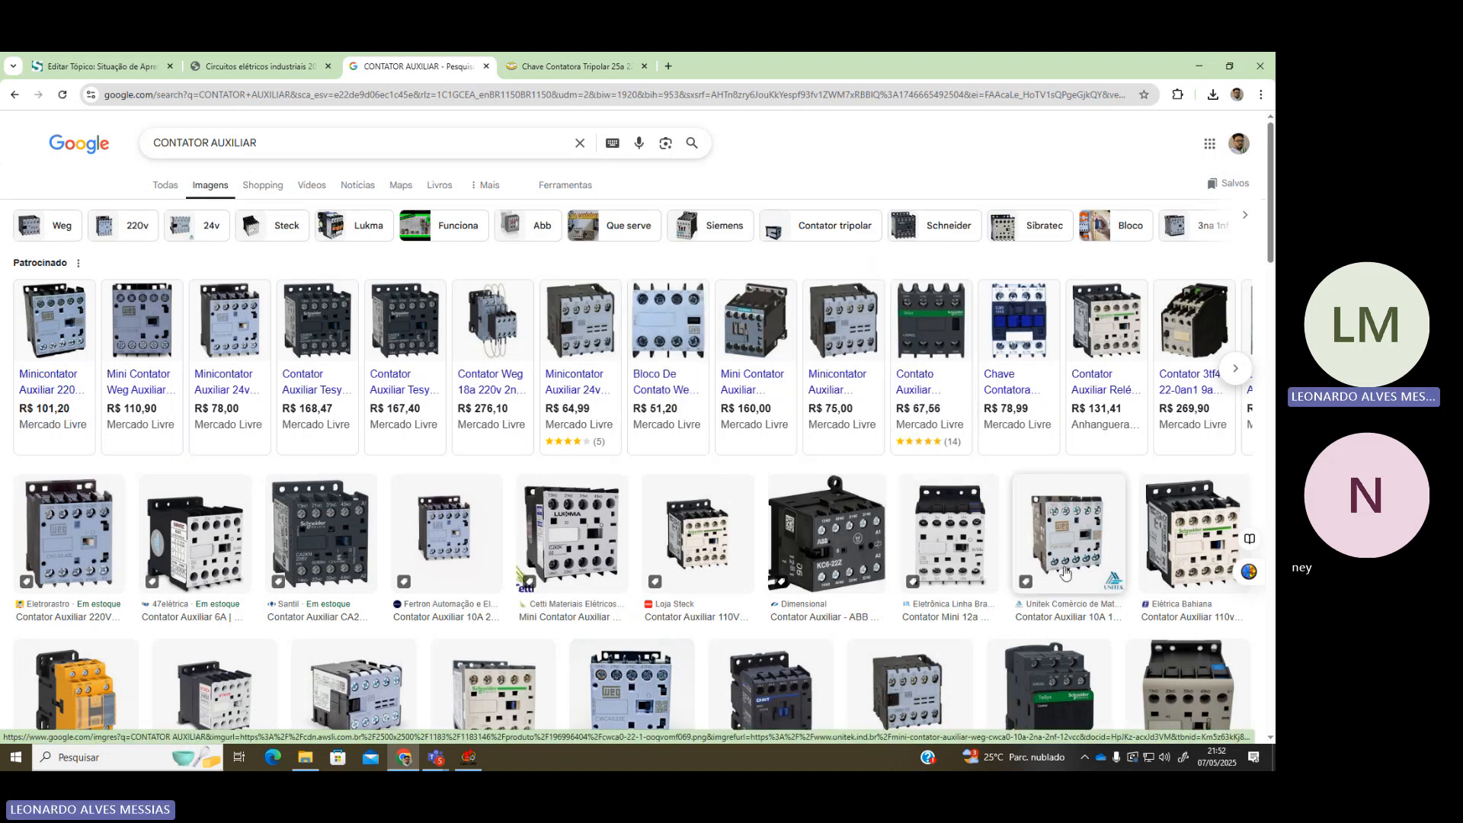
scroll(1012, 516, down, 1)
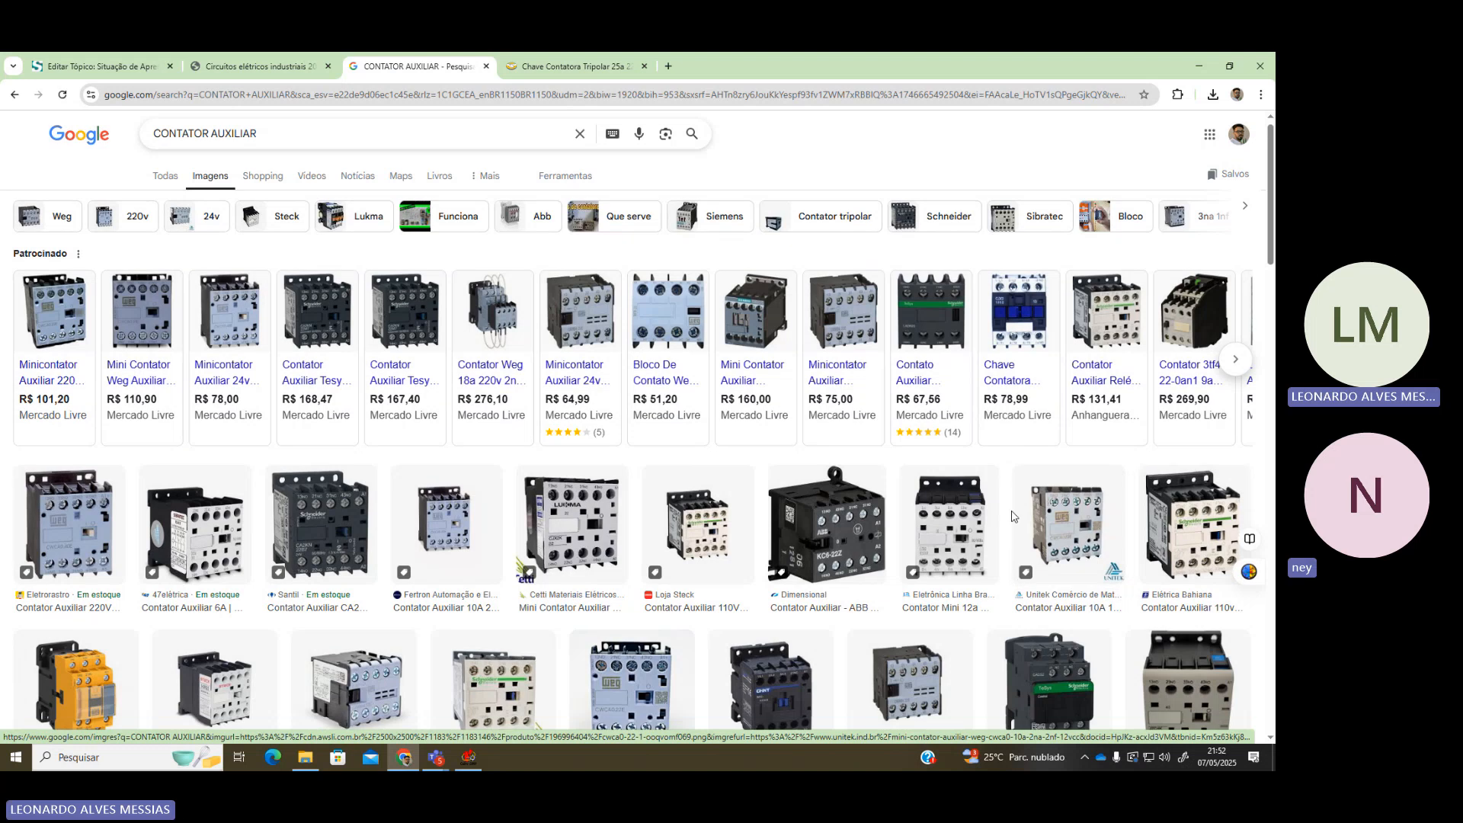
scroll(998, 514, down, 3)
scroll(989, 513, up, 2)
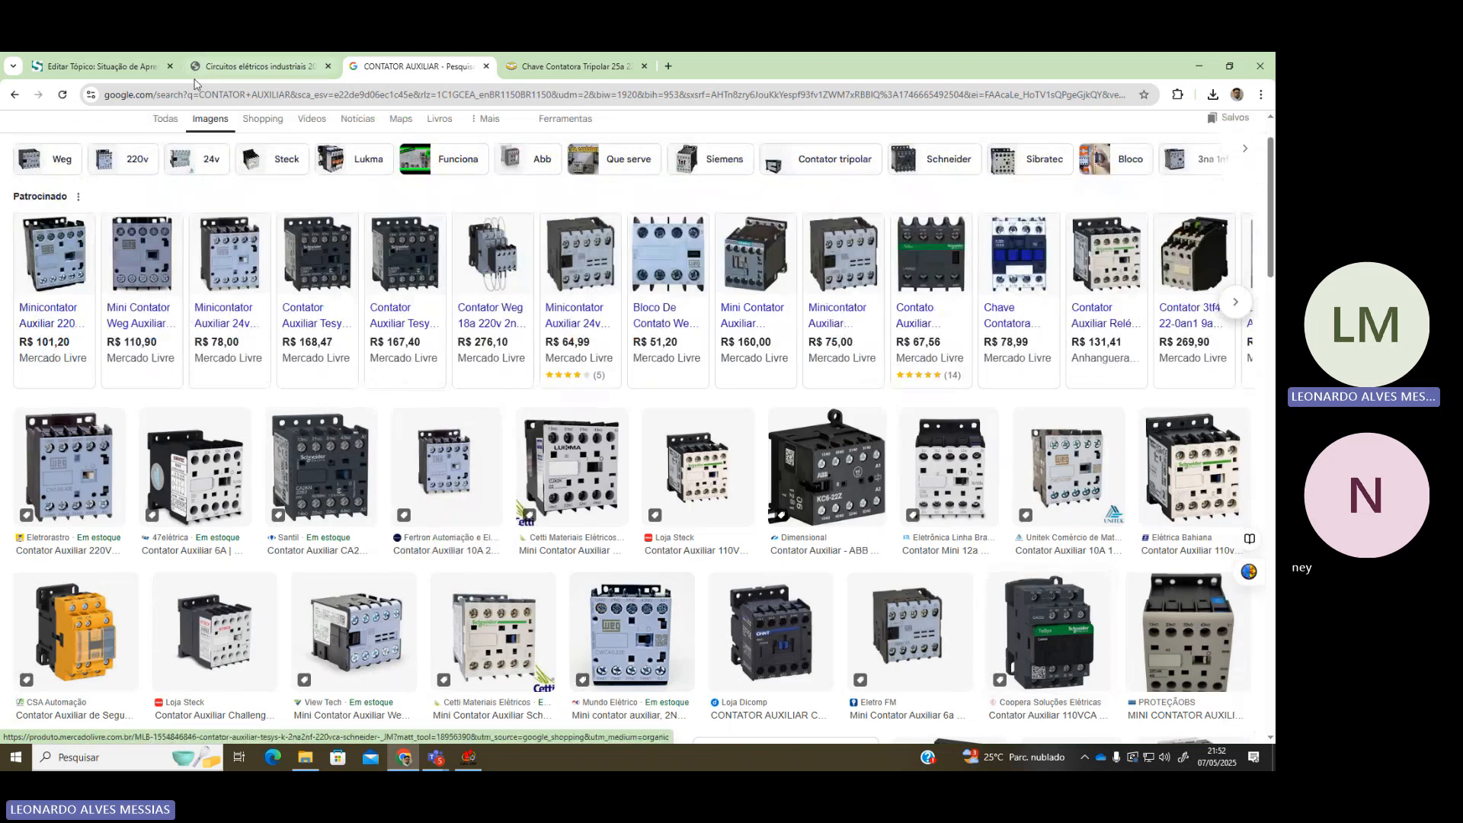
click(99, 66)
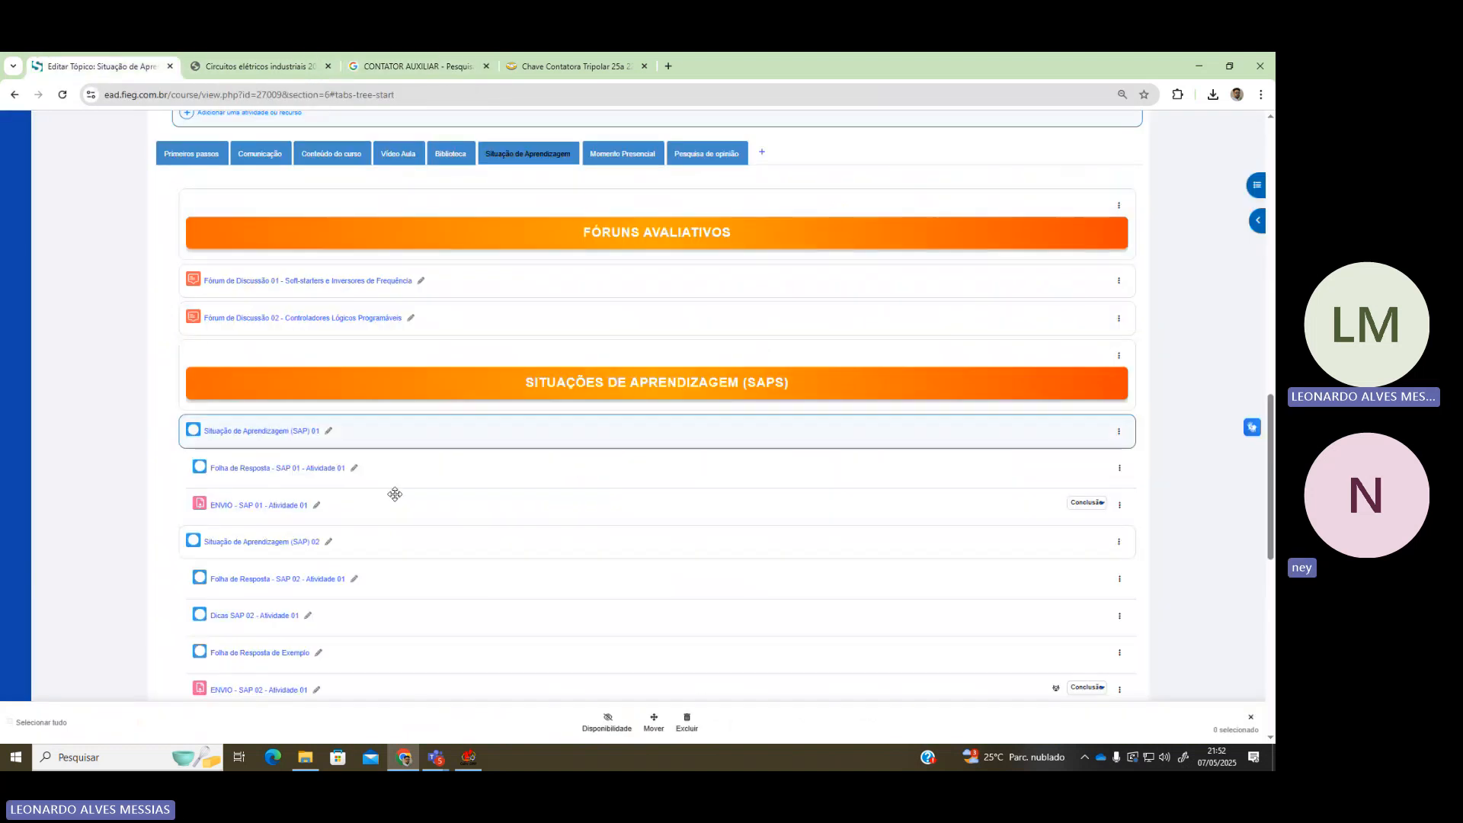
click(468, 757)
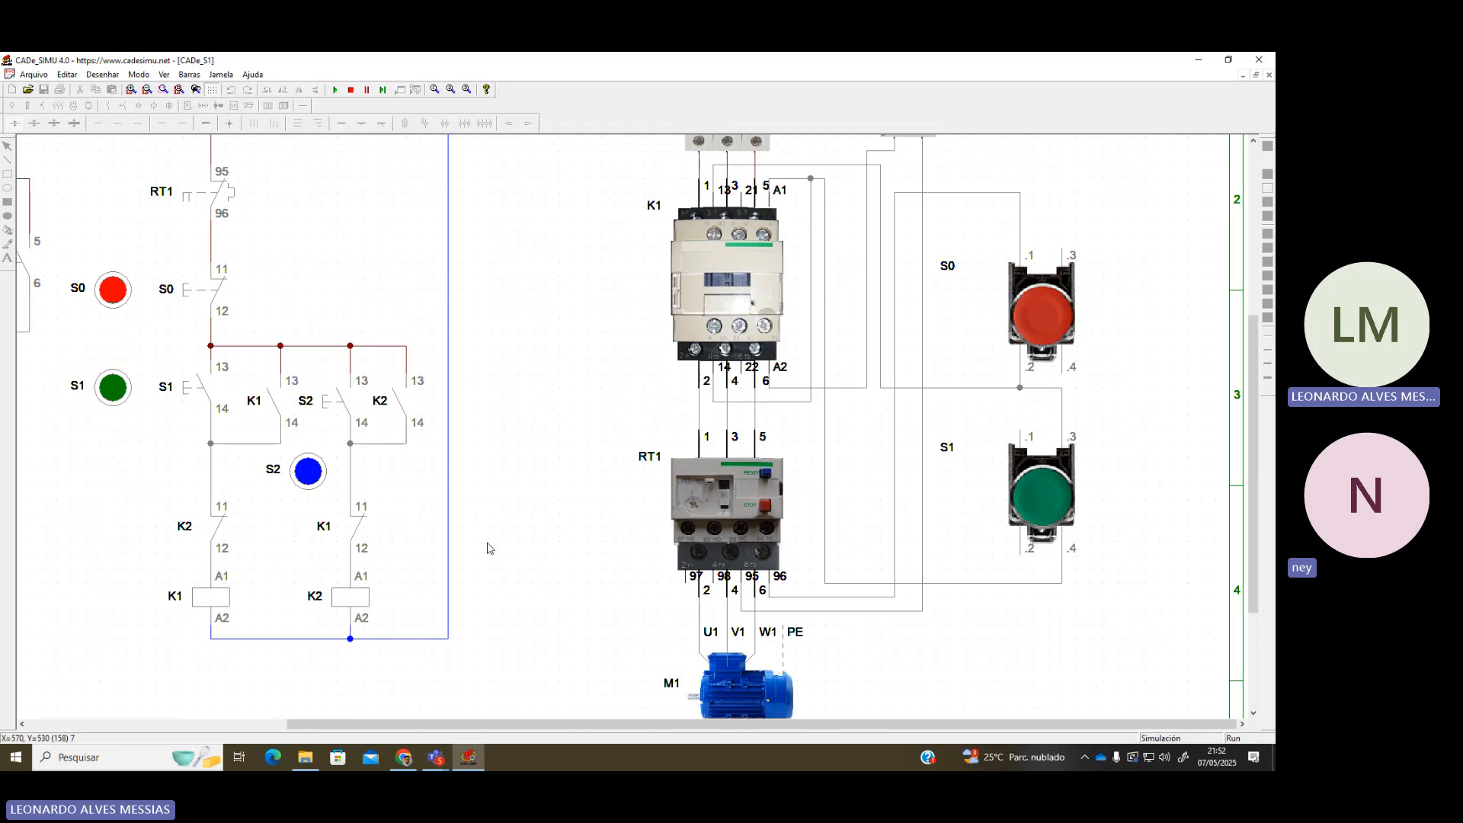
scroll(487, 549, down, 3)
scroll(486, 558, up, 3)
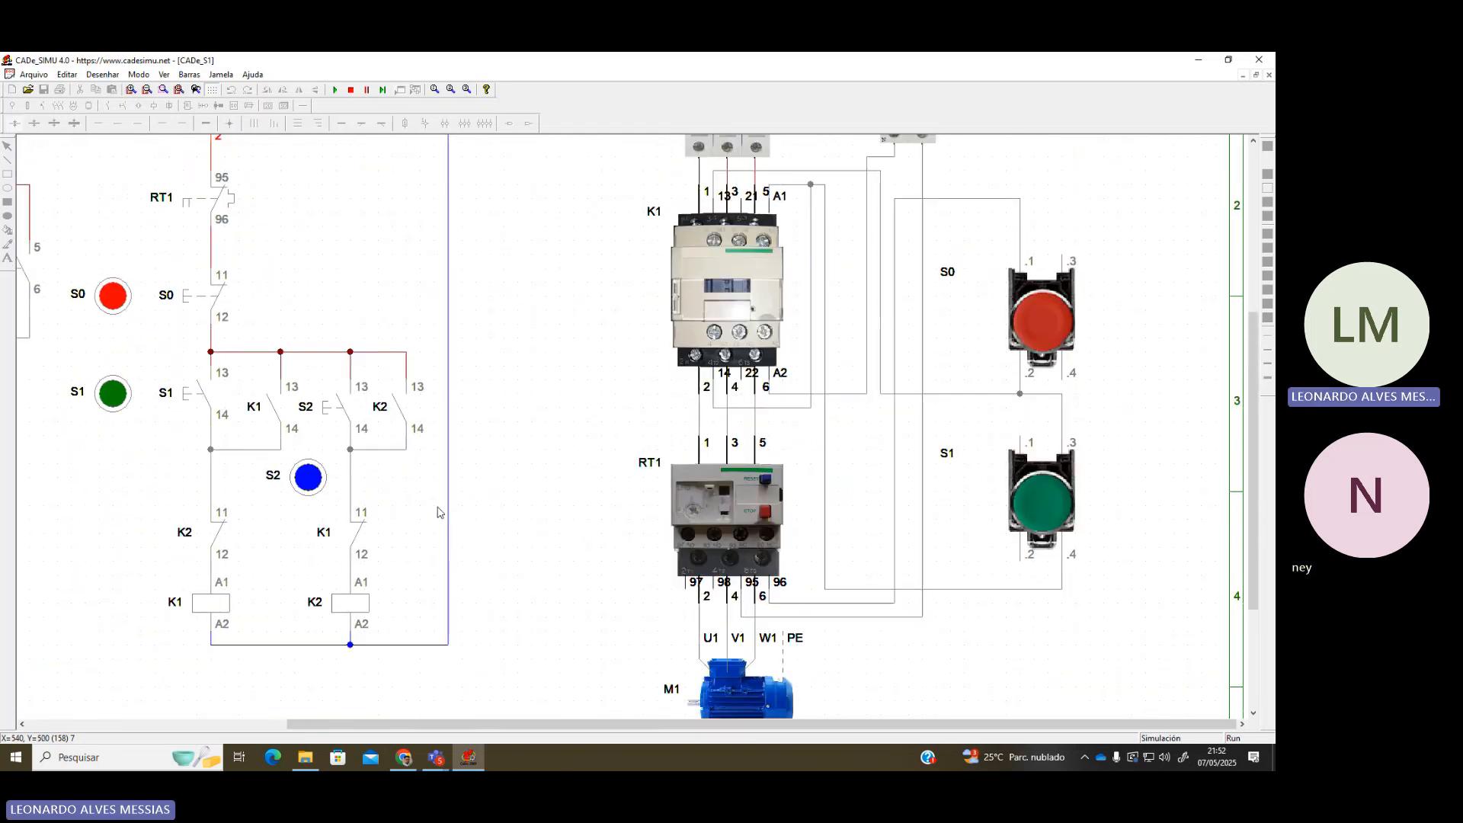
scroll(440, 513, down, 4)
scroll(57, 464, up, 3)
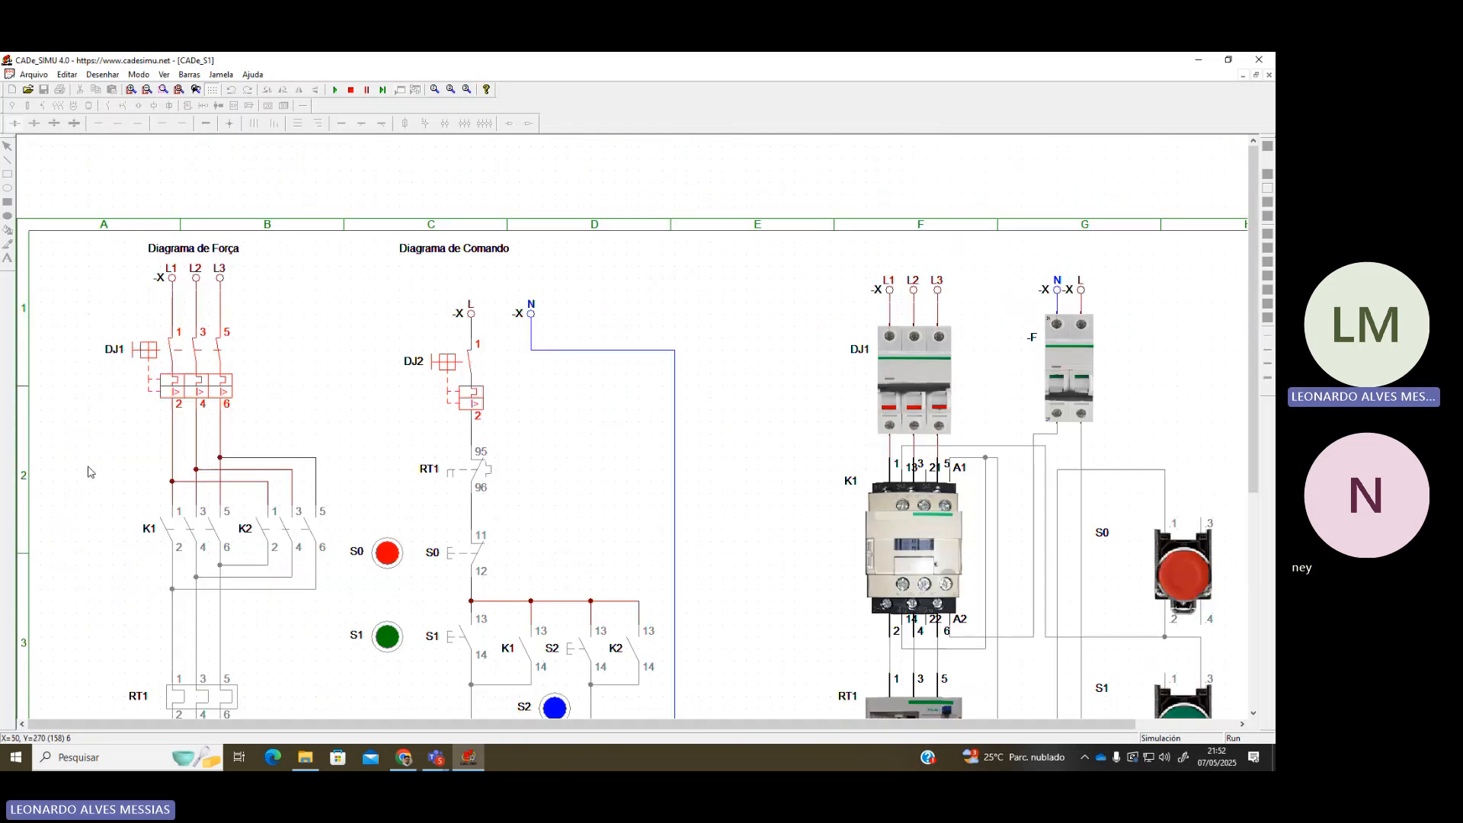
scroll(88, 472, down, 2)
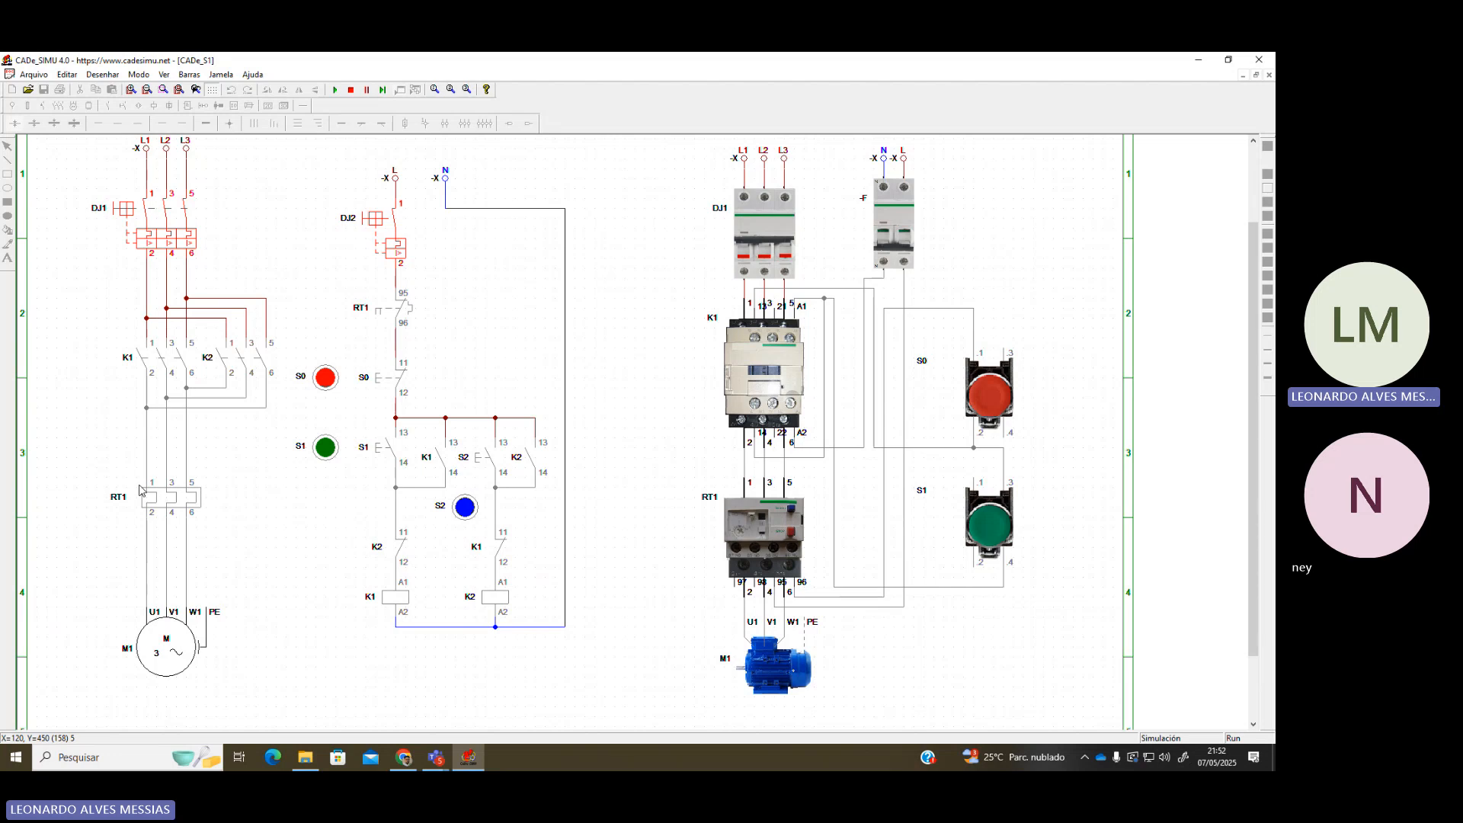
Open the 'Circuitos elétricos industriais 2013' PDF tab and scroll to the page 8 timer diagram
click(392, 756)
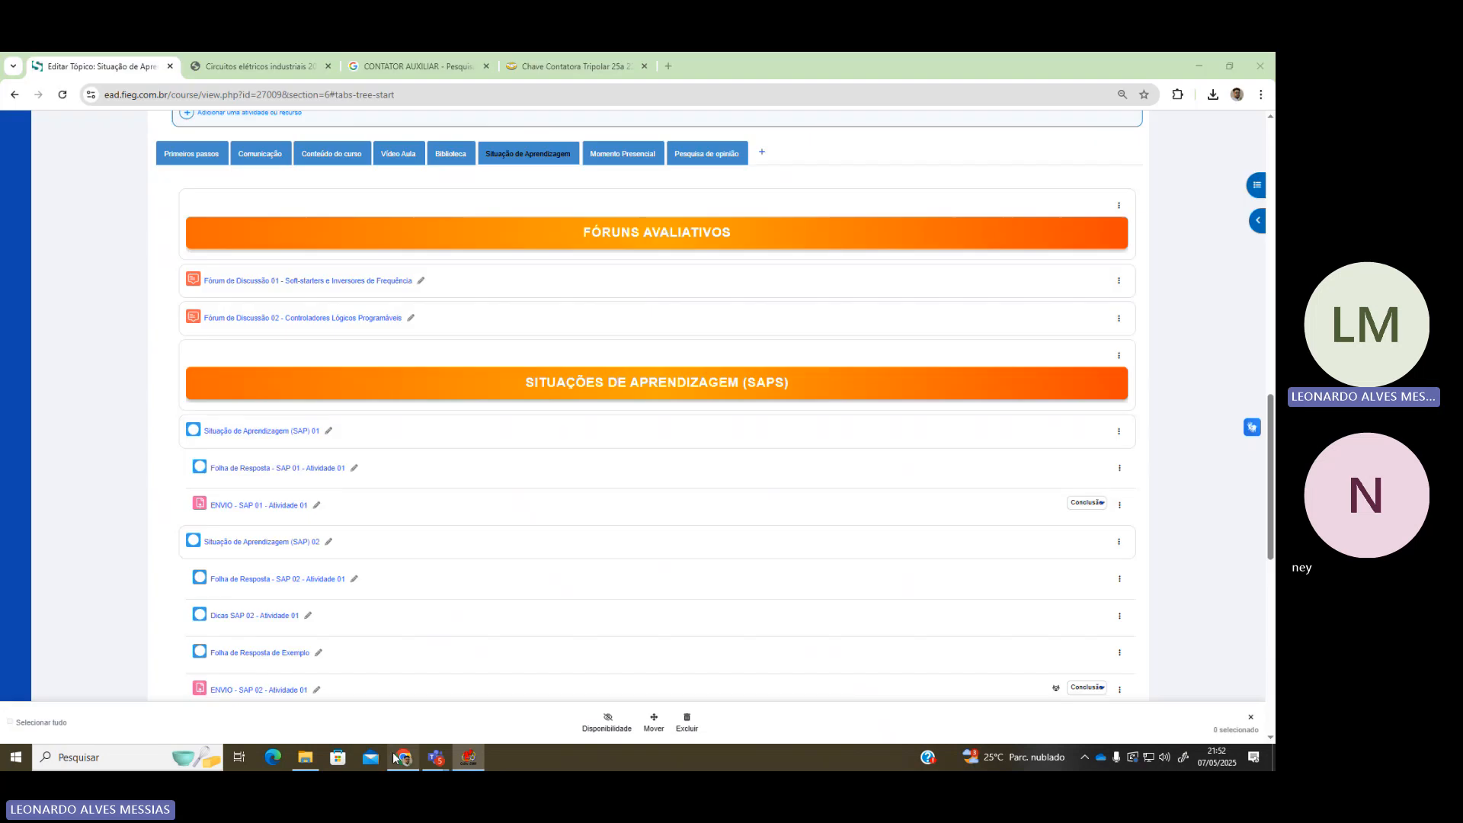
click(252, 67)
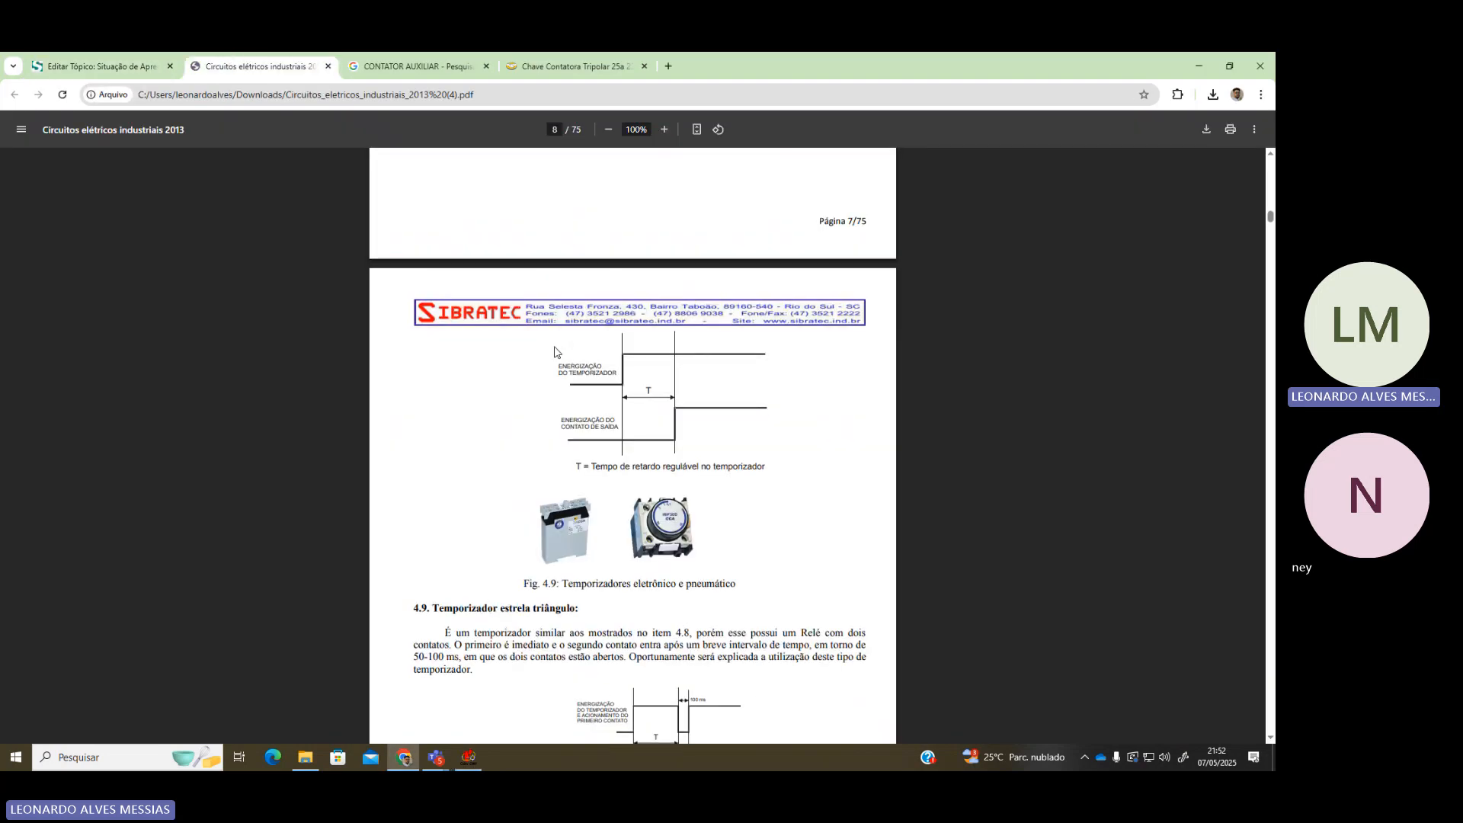
scroll(526, 347, up, 2)
scroll(546, 339, down, 8)
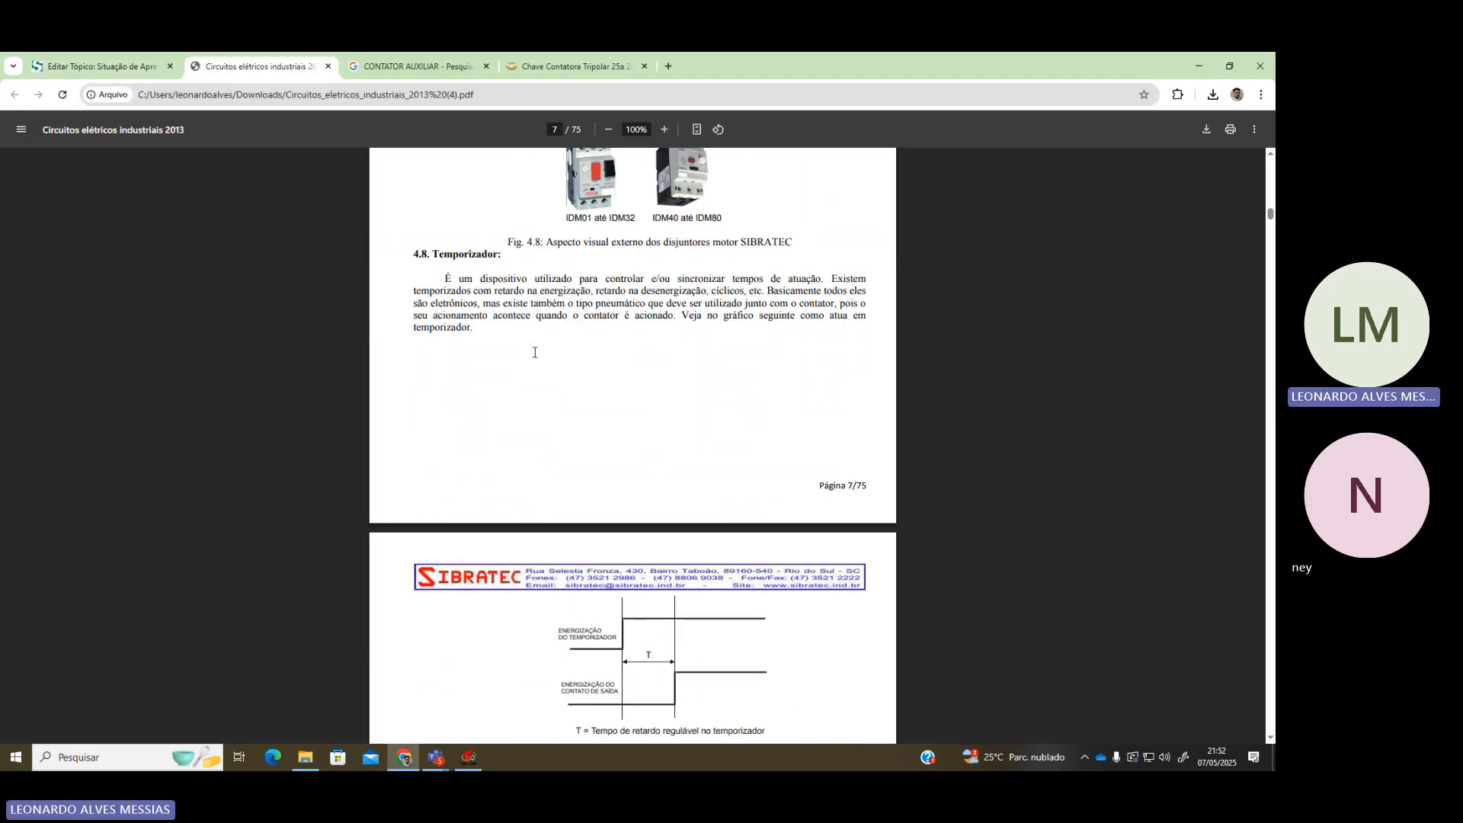
ctrl+scroll(653, 560, up, 5)
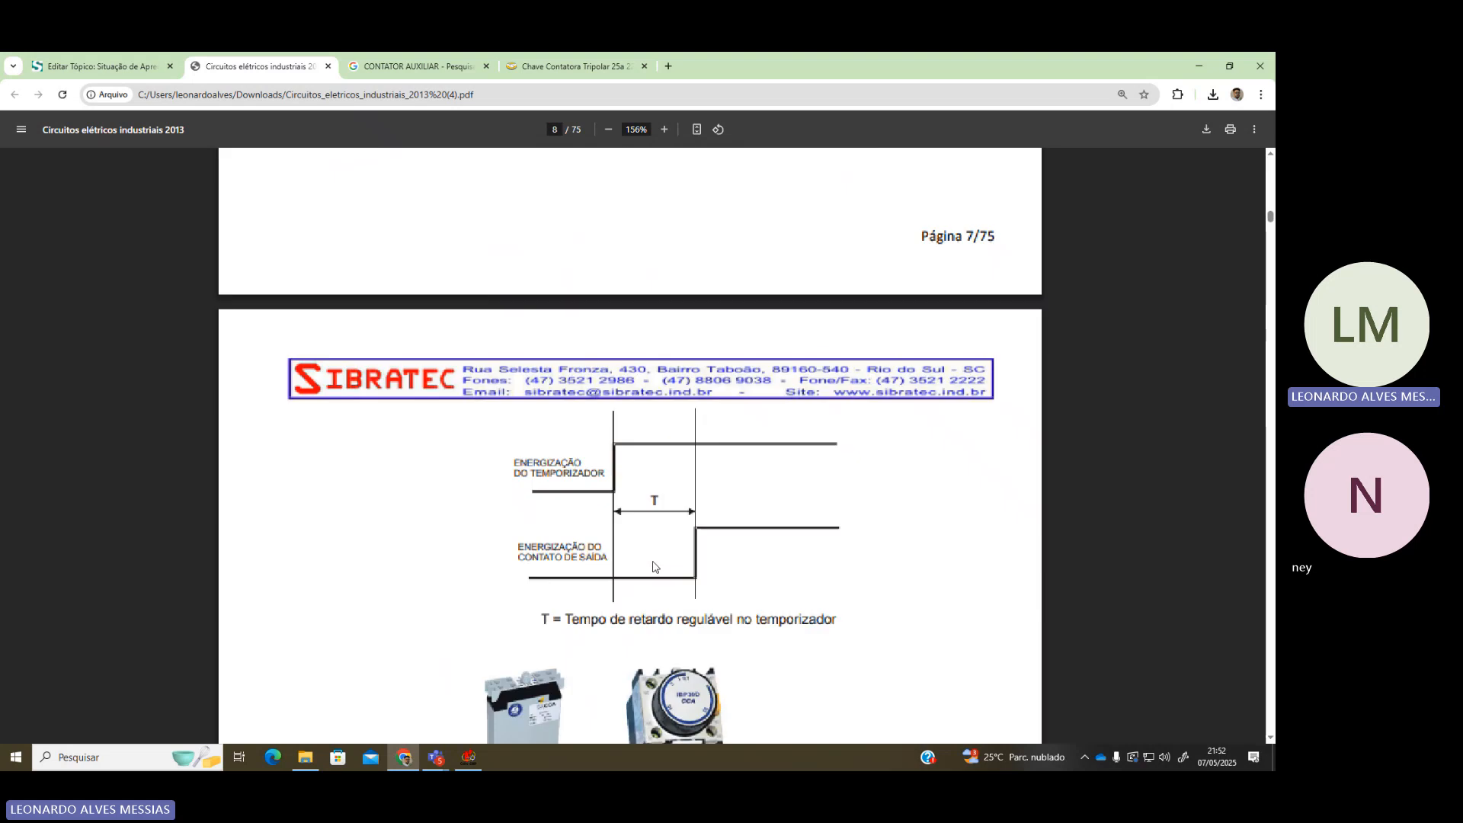